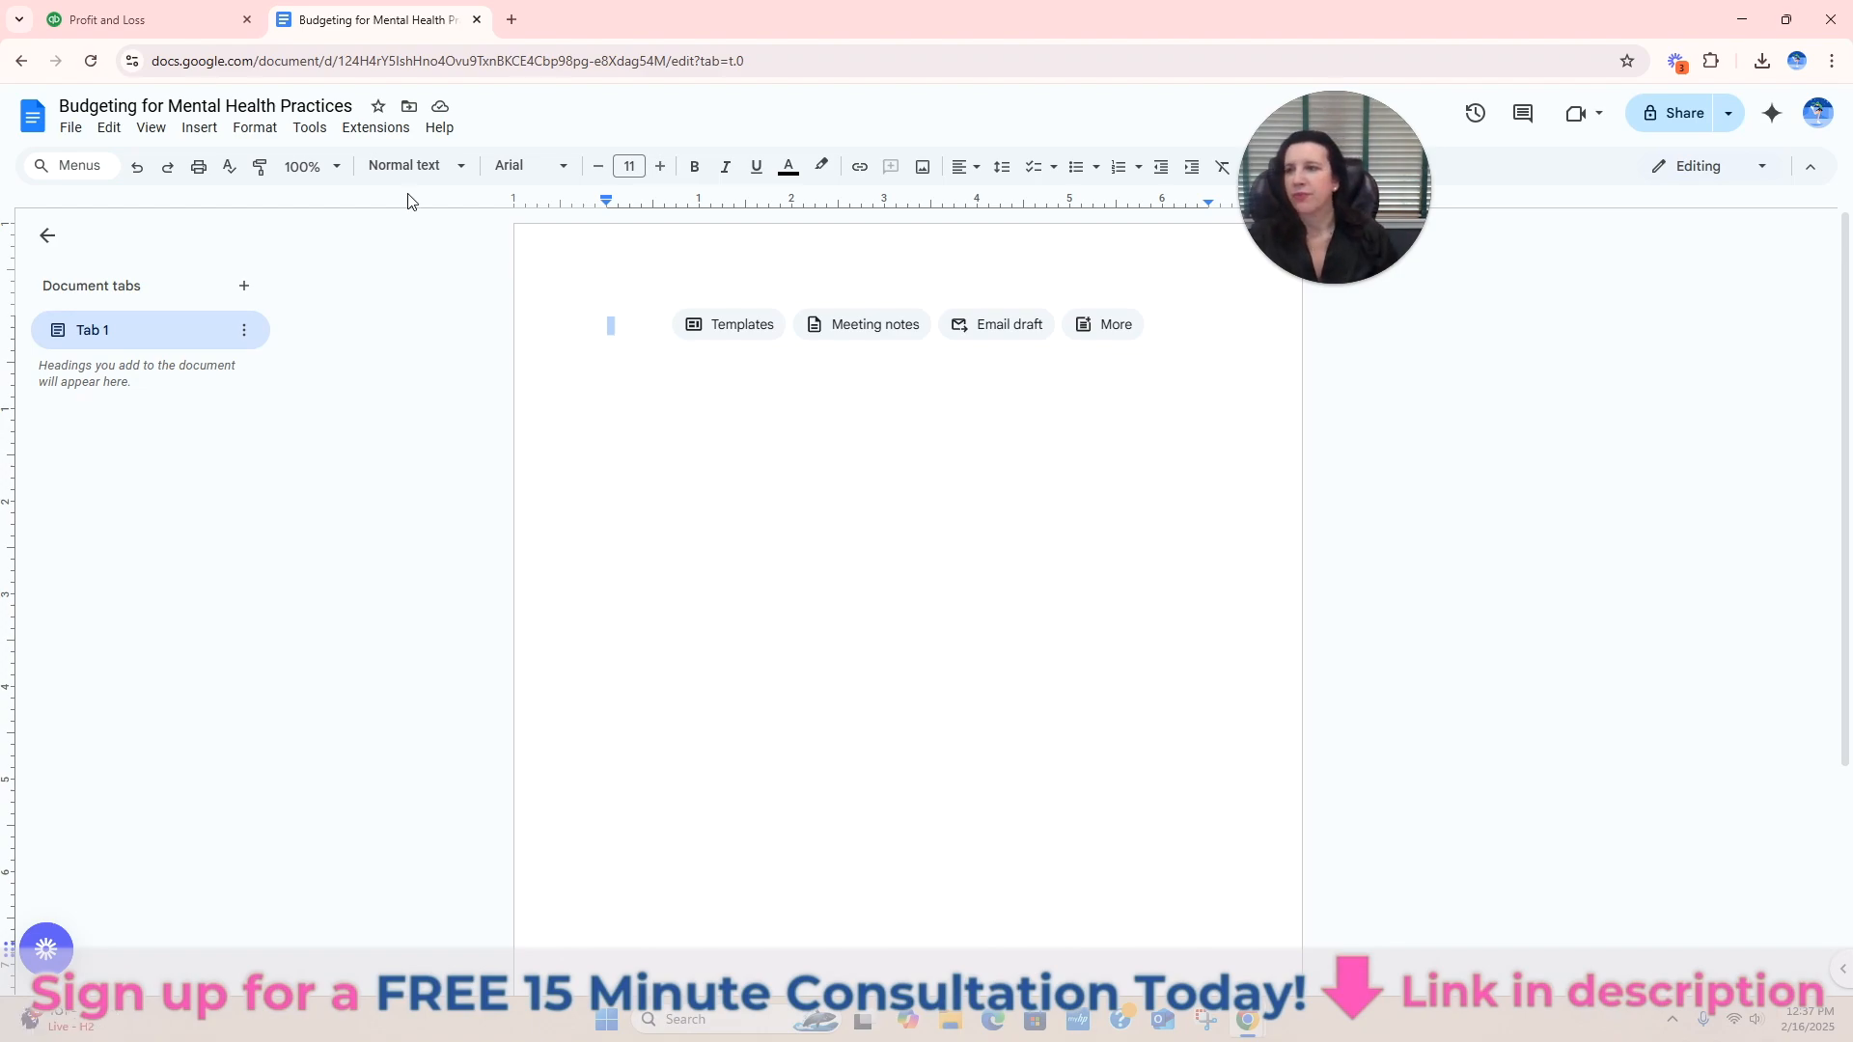
# Switch to QuickBooks and review the 2024 monthly Profit and Loss report from income down to expenses.
pyautogui.click(159, 21)
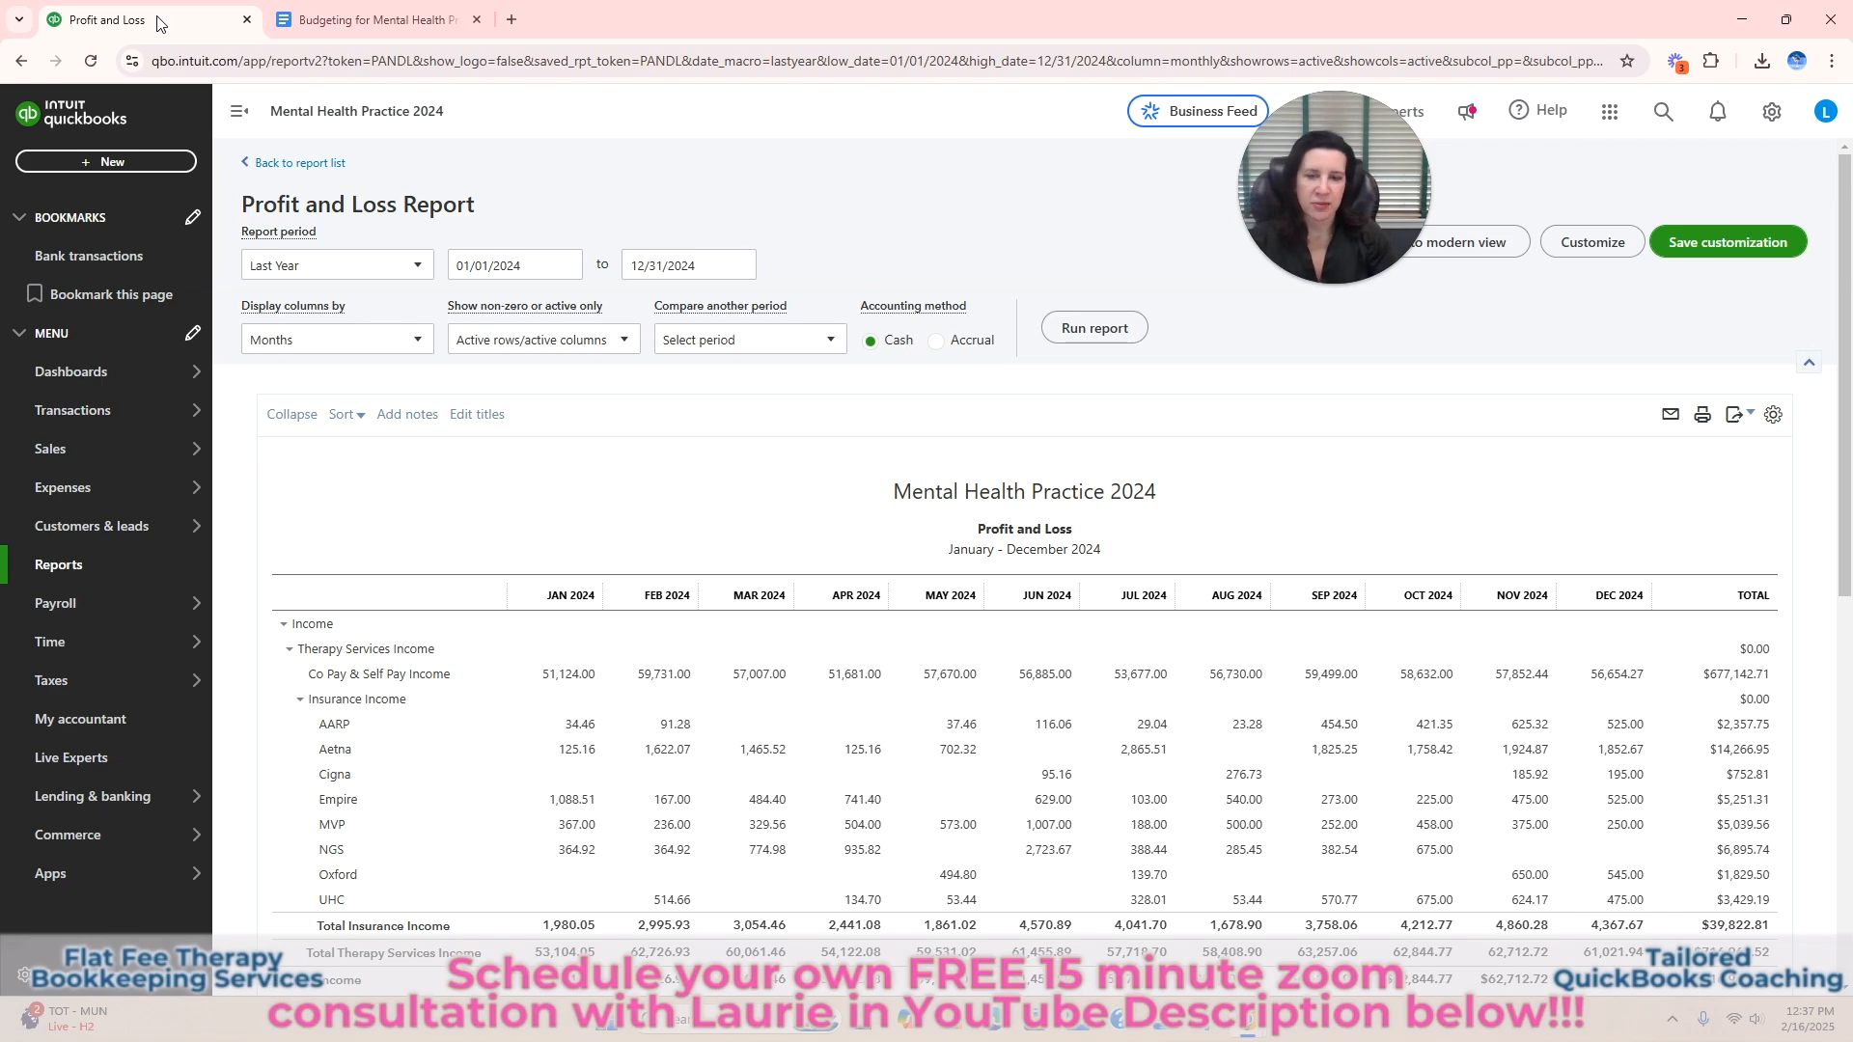
pyautogui.scroll(-1, 1375, 500)
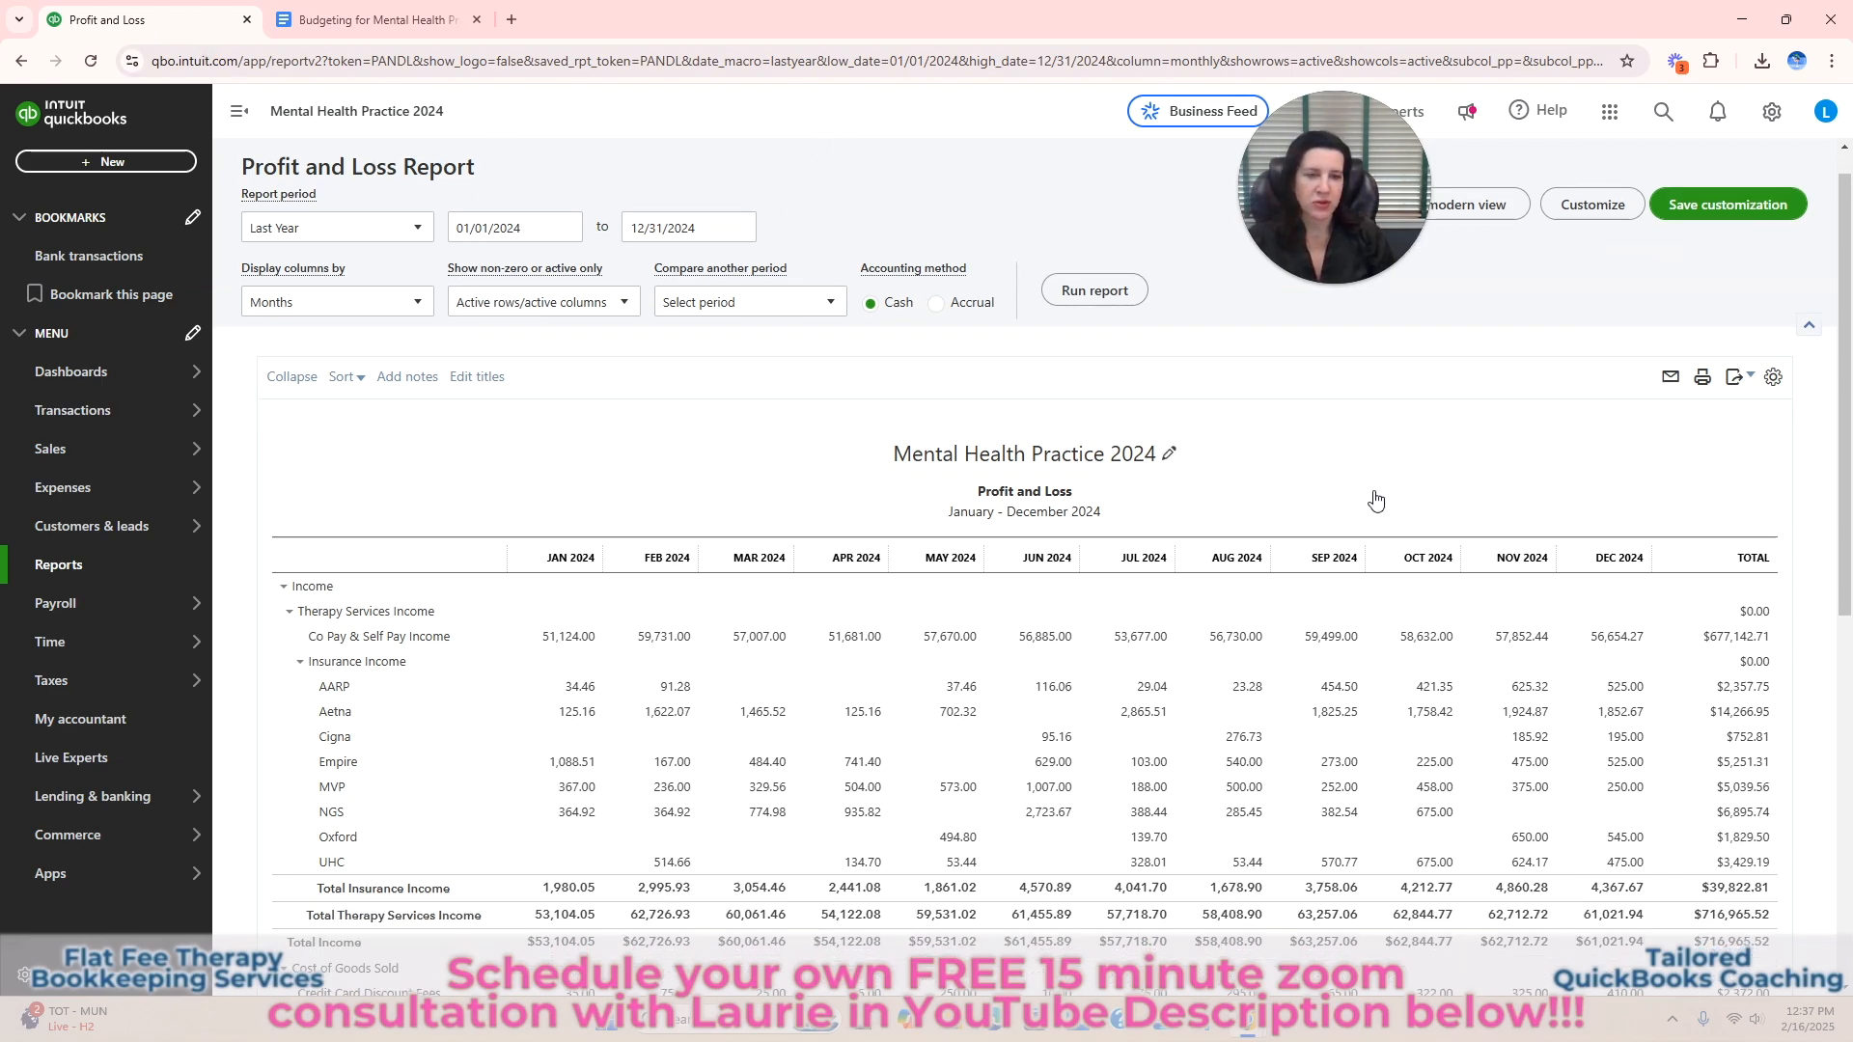
pyautogui.scroll(-1, 1375, 500)
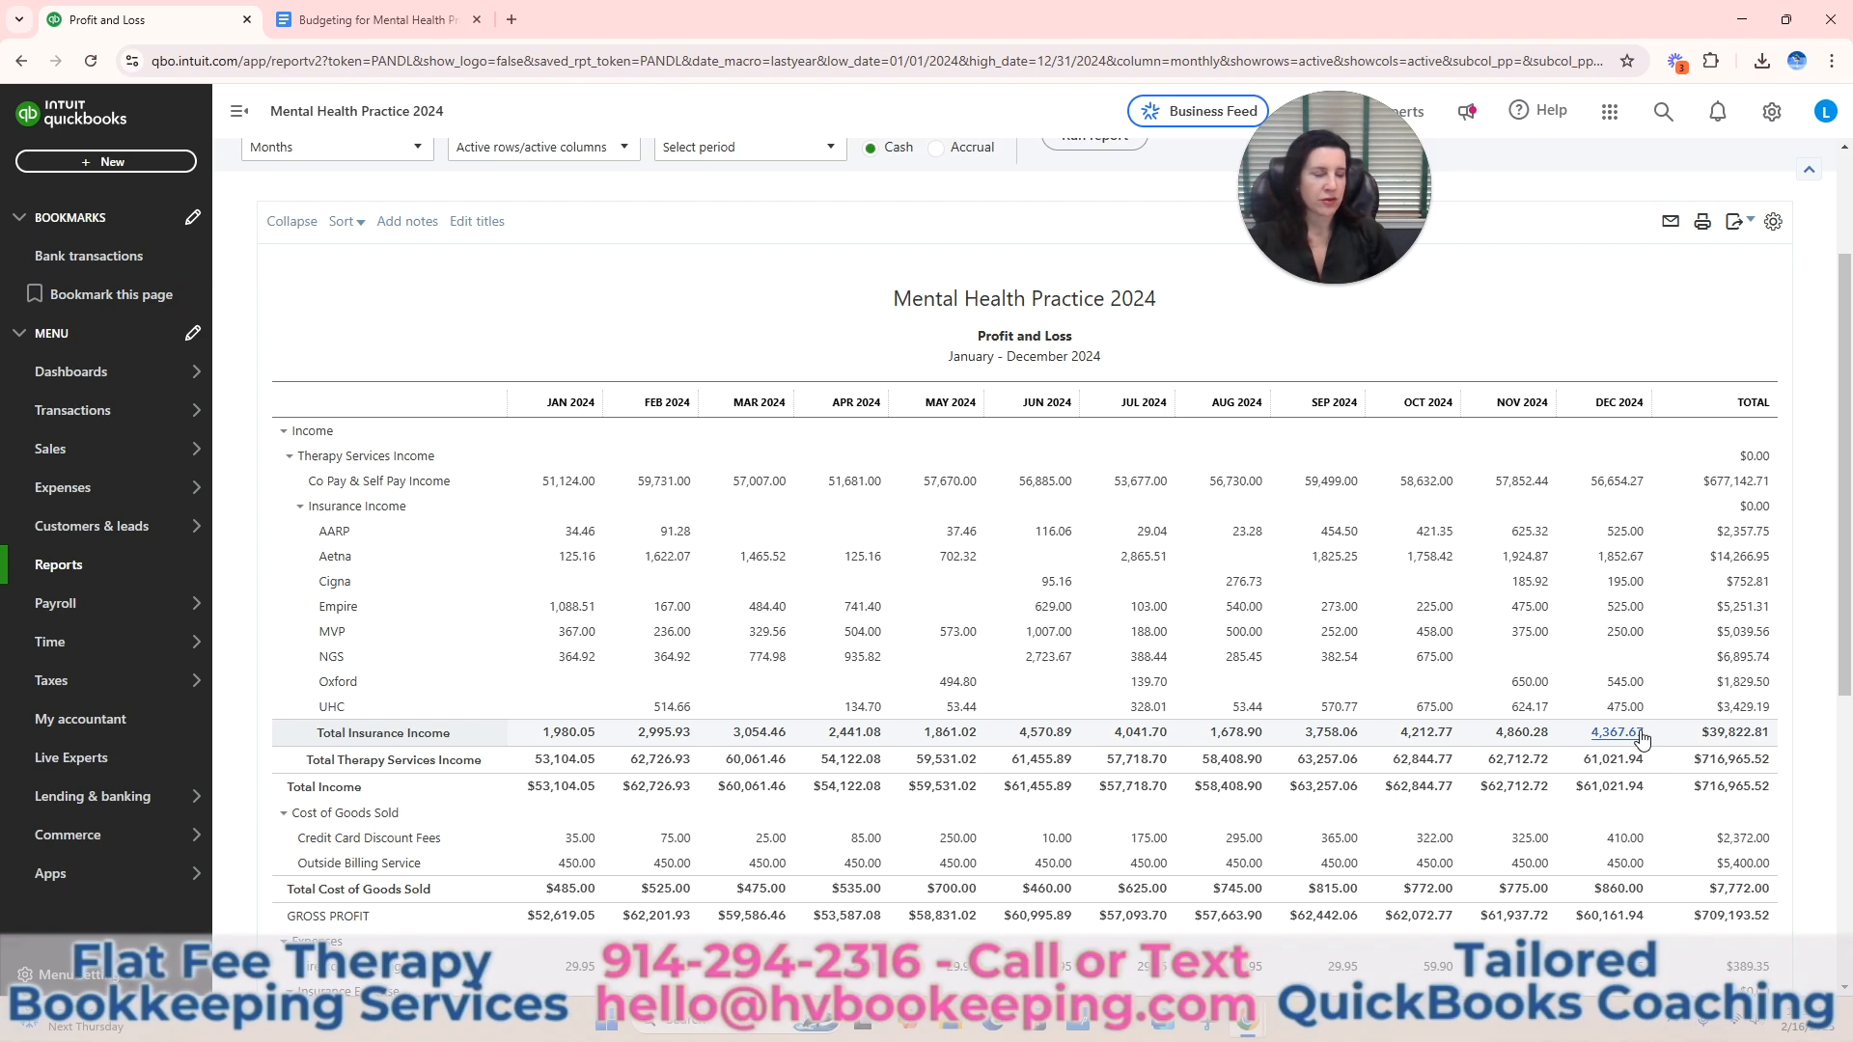
pyautogui.scroll(-1, 1643, 740)
pyautogui.scroll(1, 1642, 740)
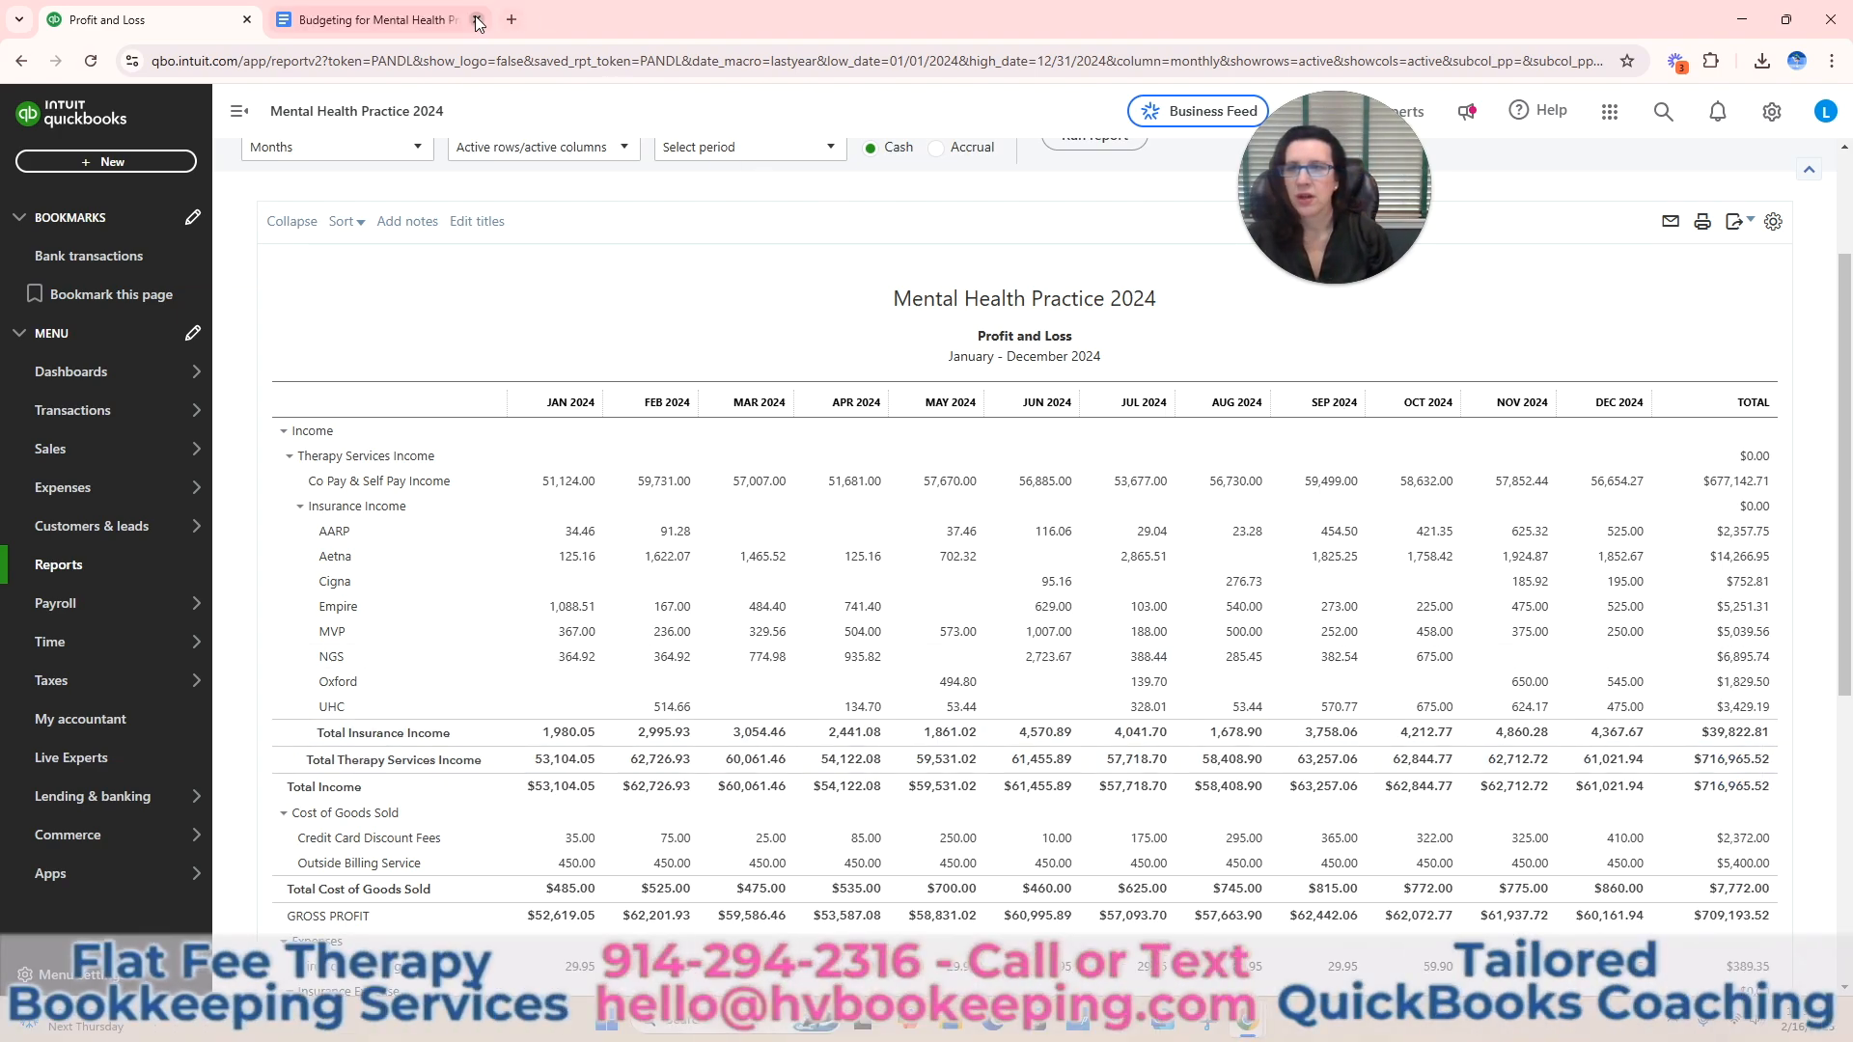
# Create a new blank Google Sheets spreadsheet and name it Budget.
pyautogui.click(511, 19)
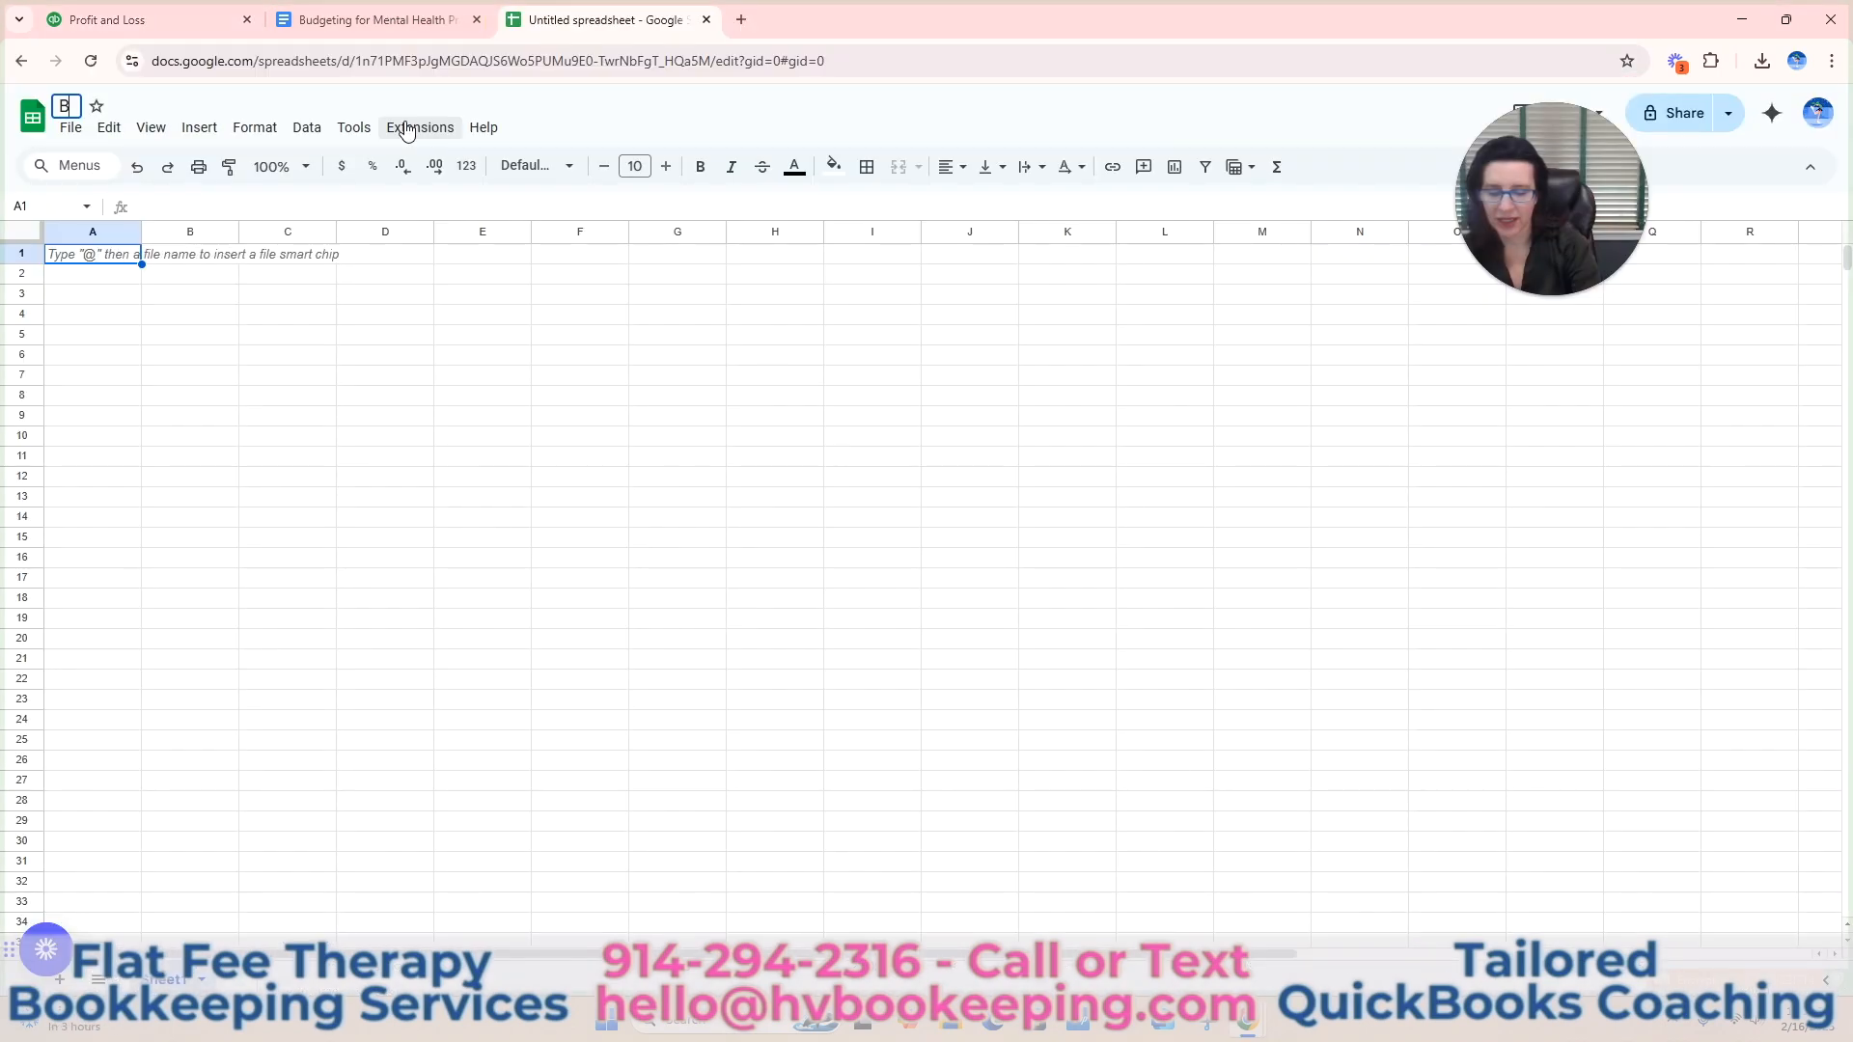
pyautogui.write('Bu')
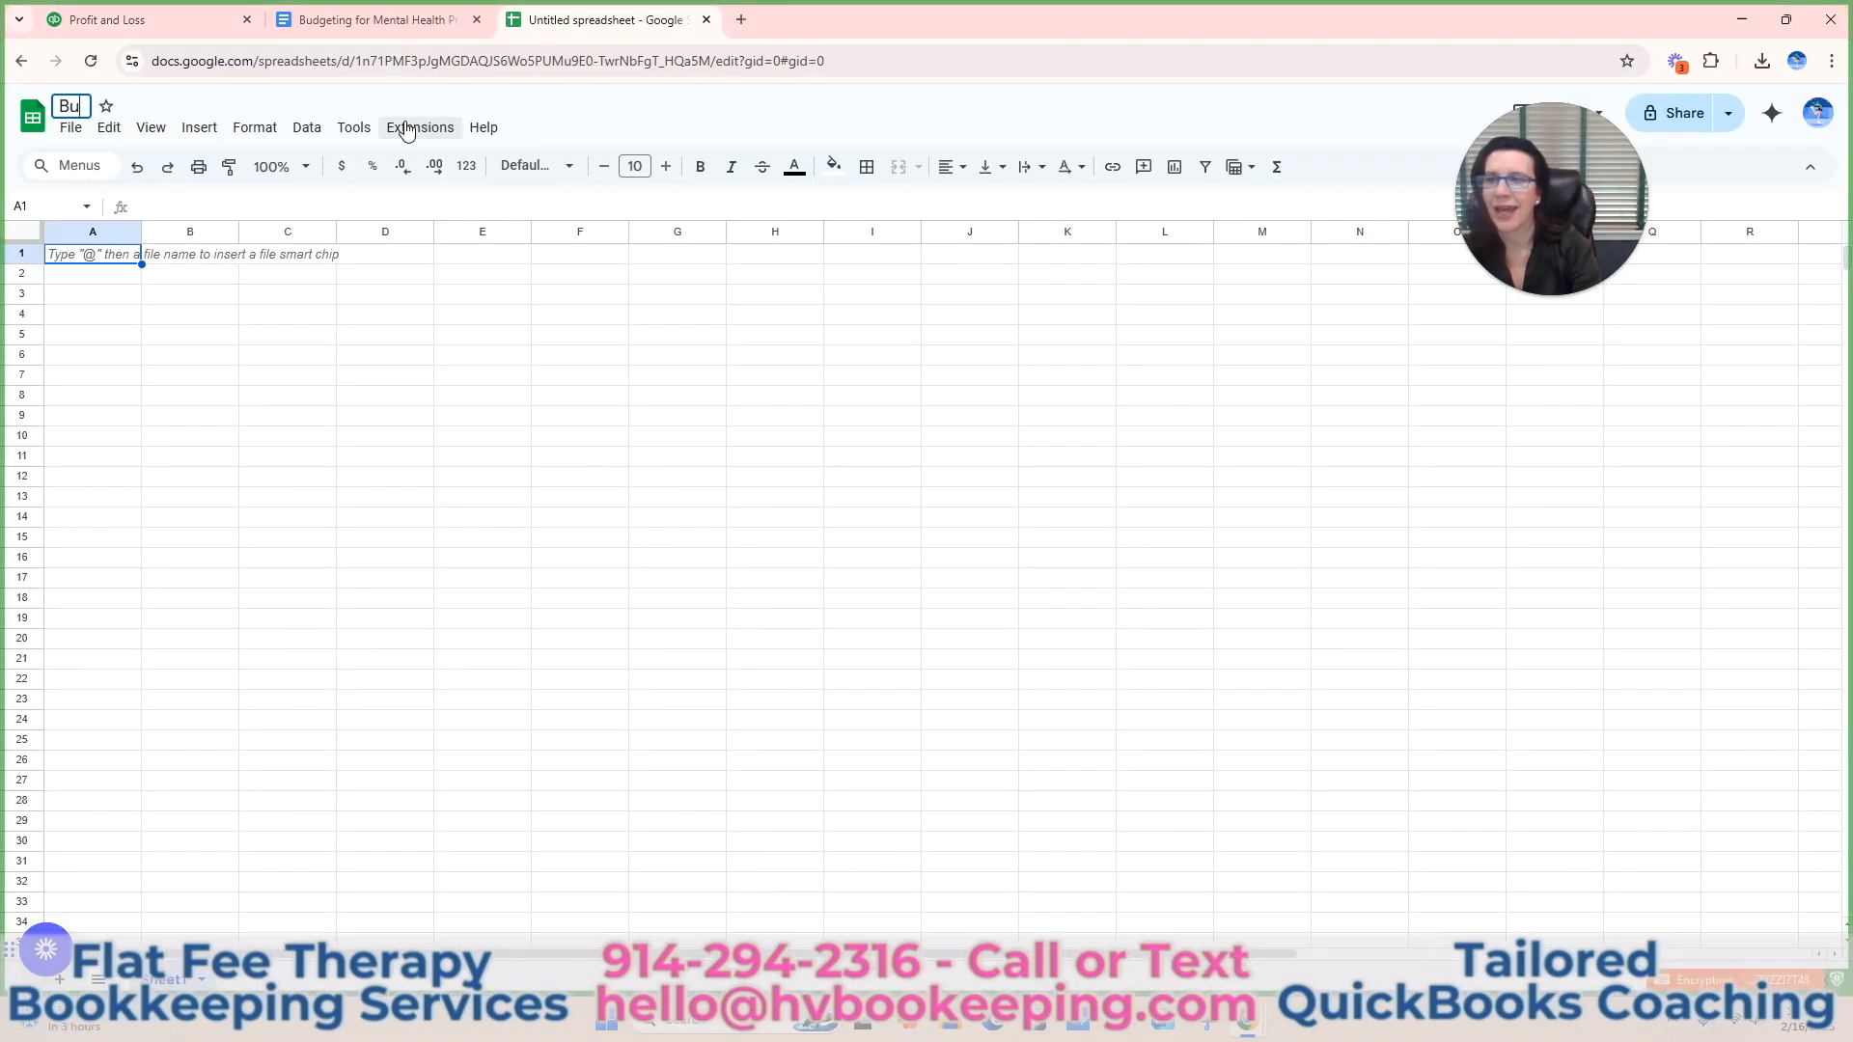
pyautogui.write('dget')
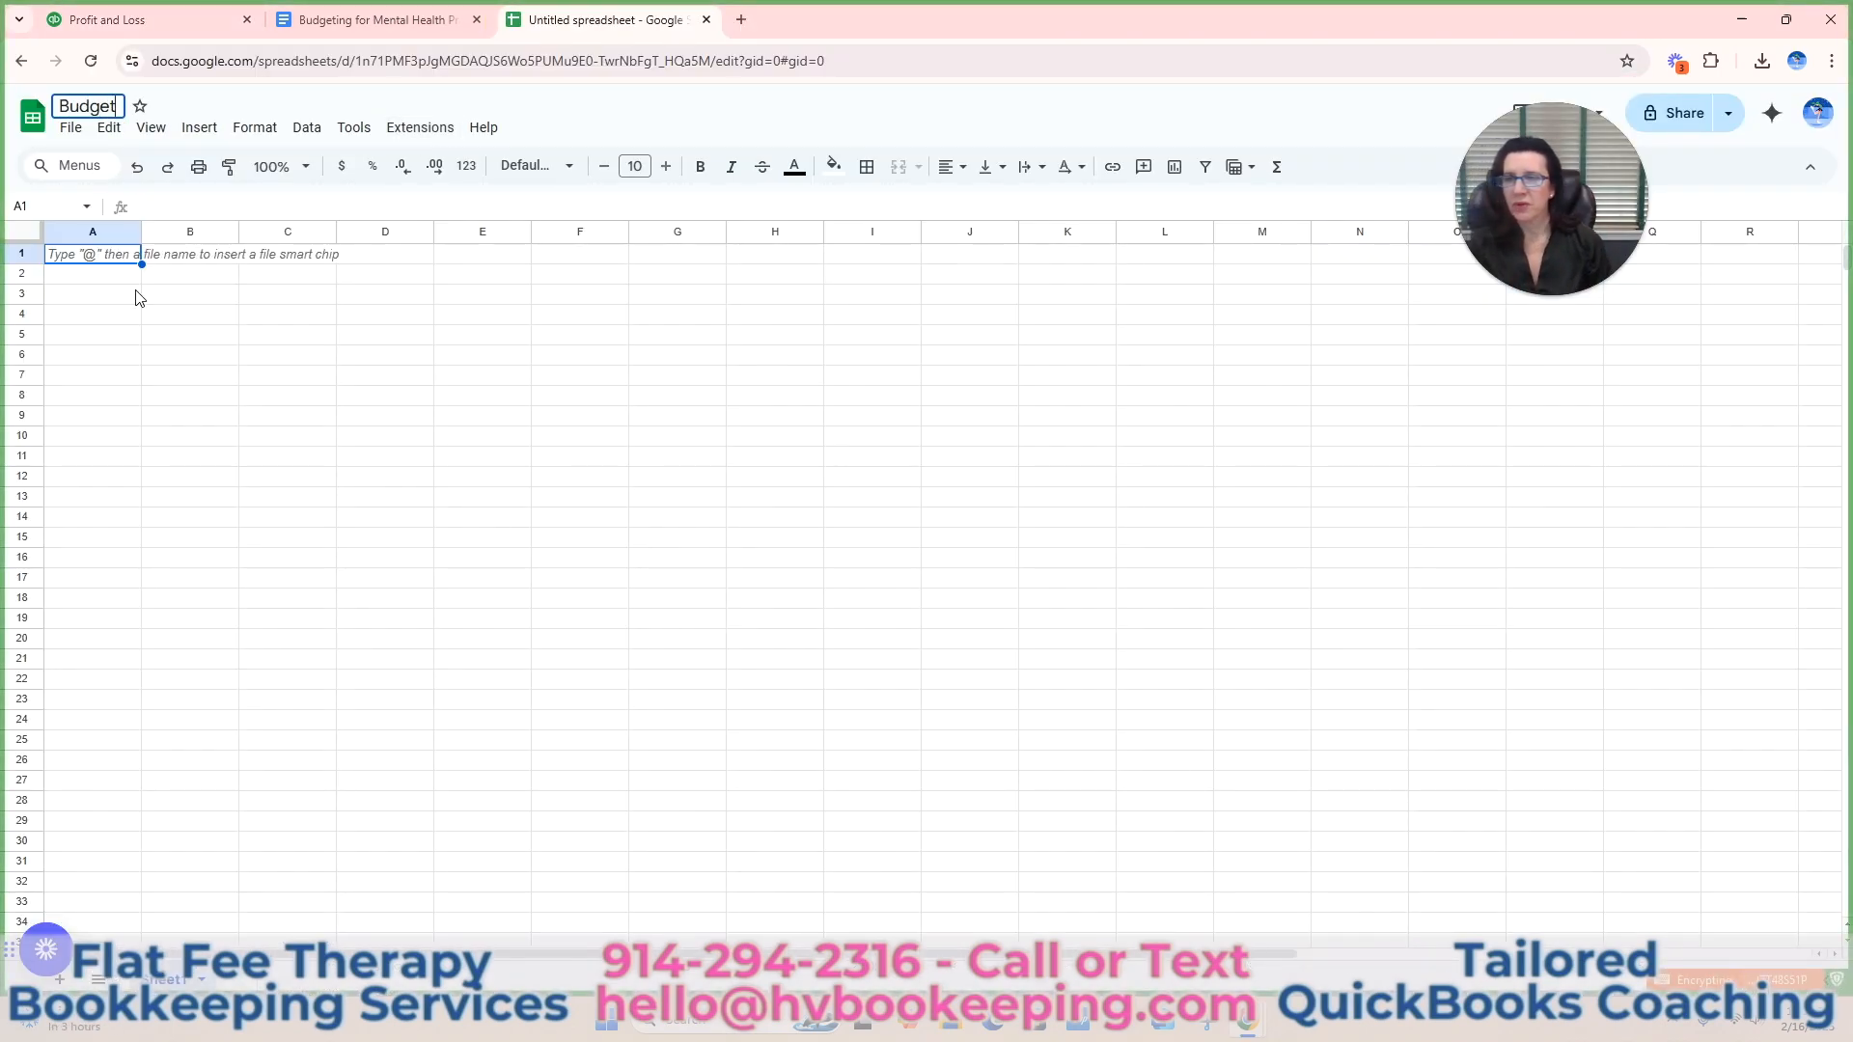
pyautogui.click(116, 299)
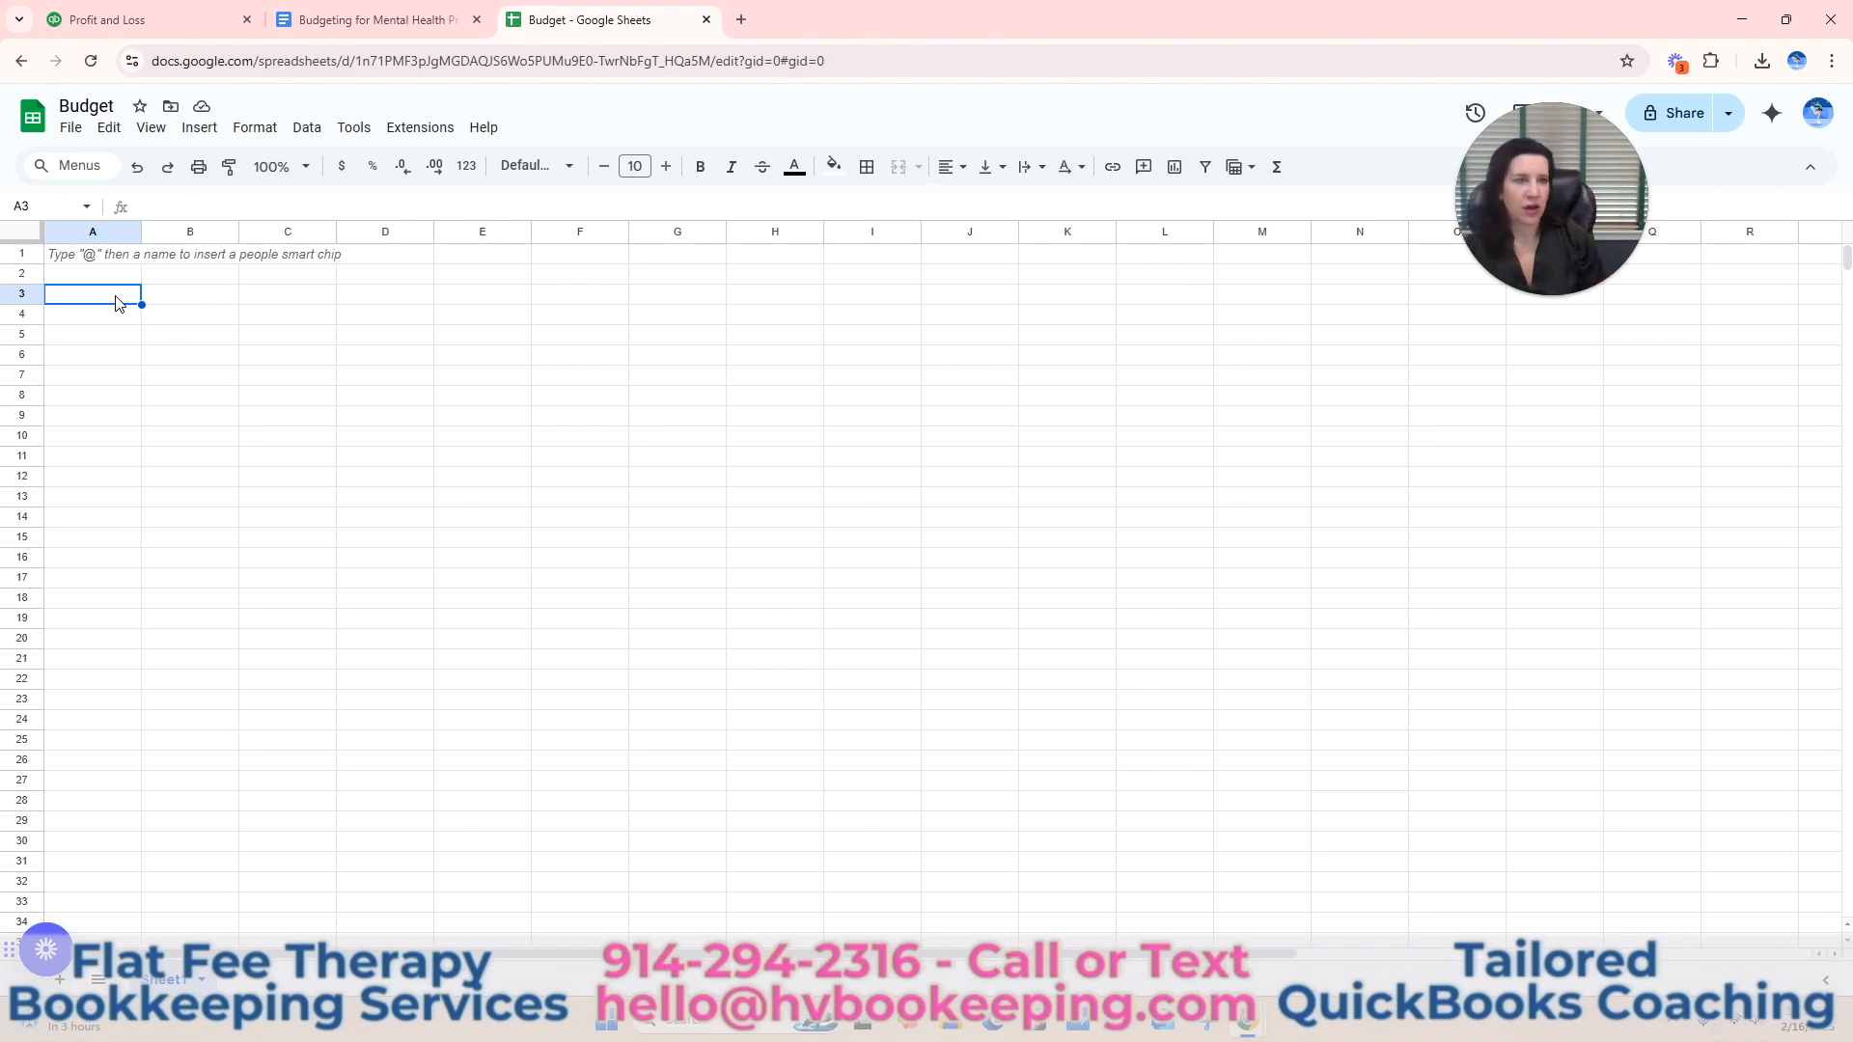
# Switch to the Budgeting for Mental Health Practices document and write the opening line "Base Budget on the following:".
pyautogui.click(345, 19)
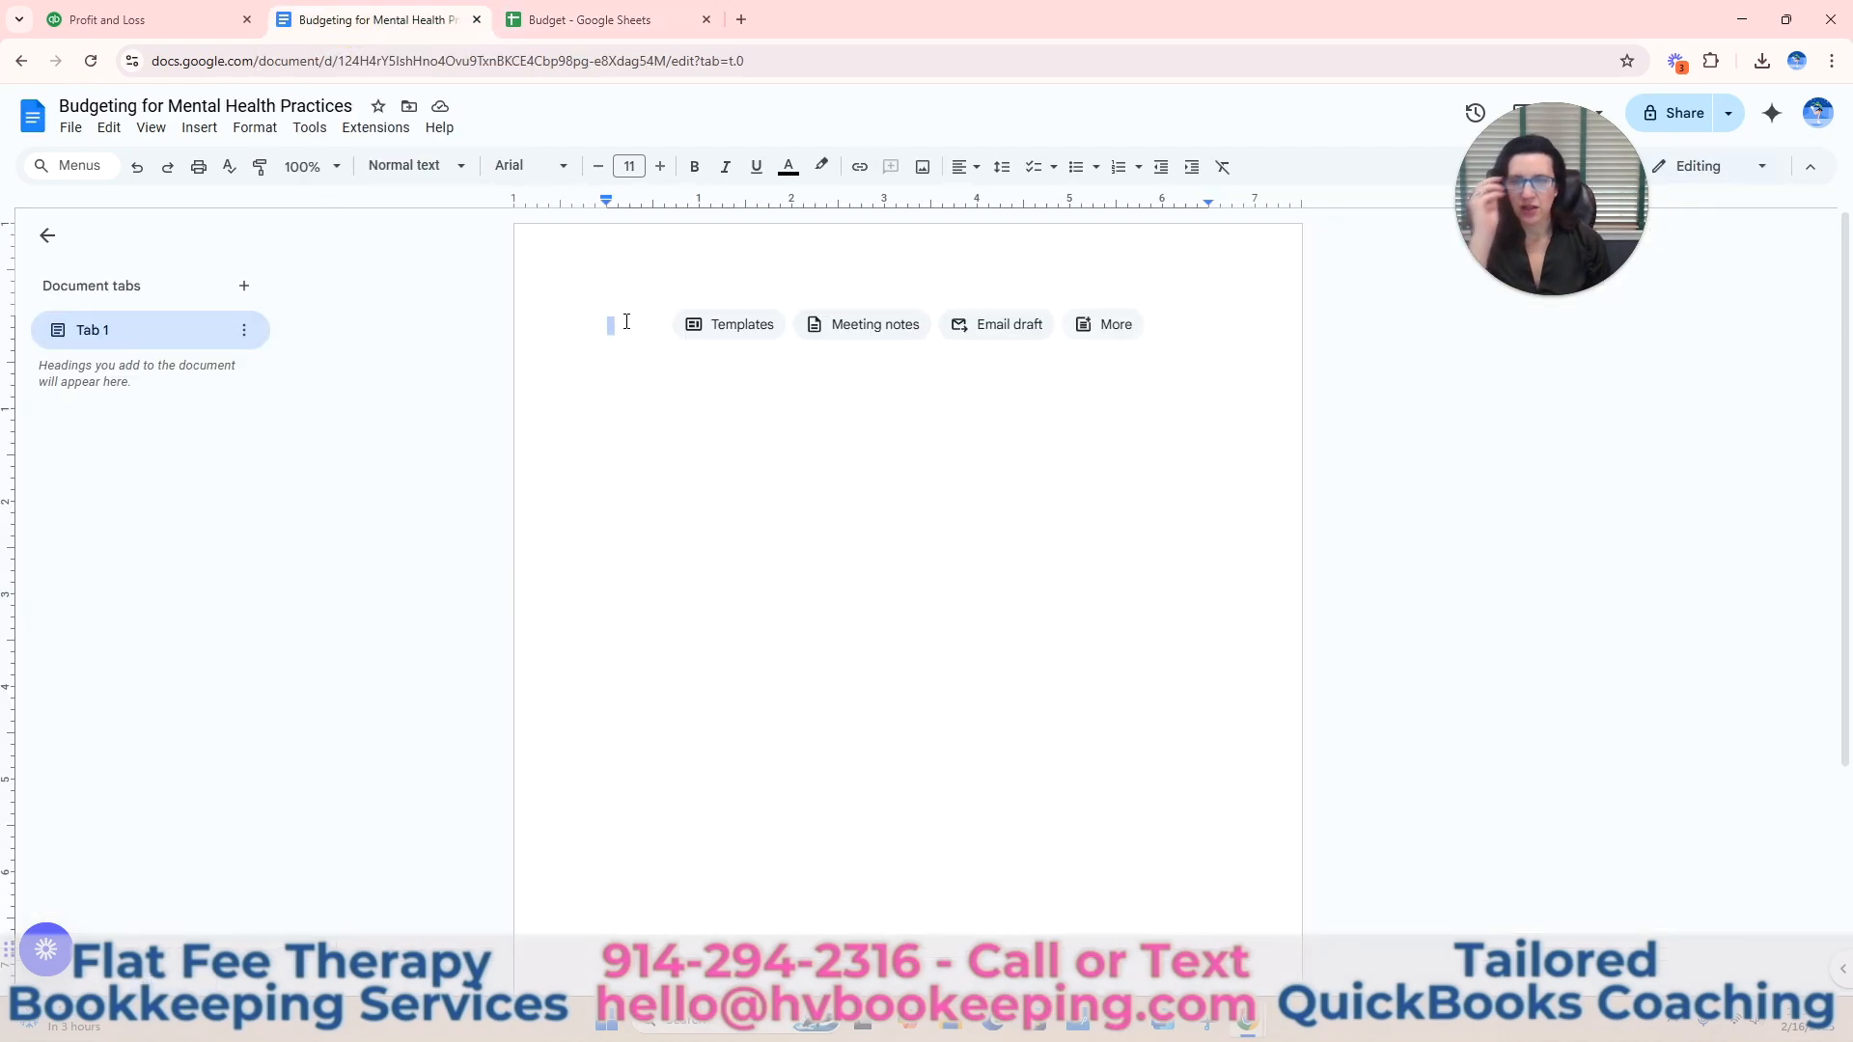
pyautogui.write('Bse')
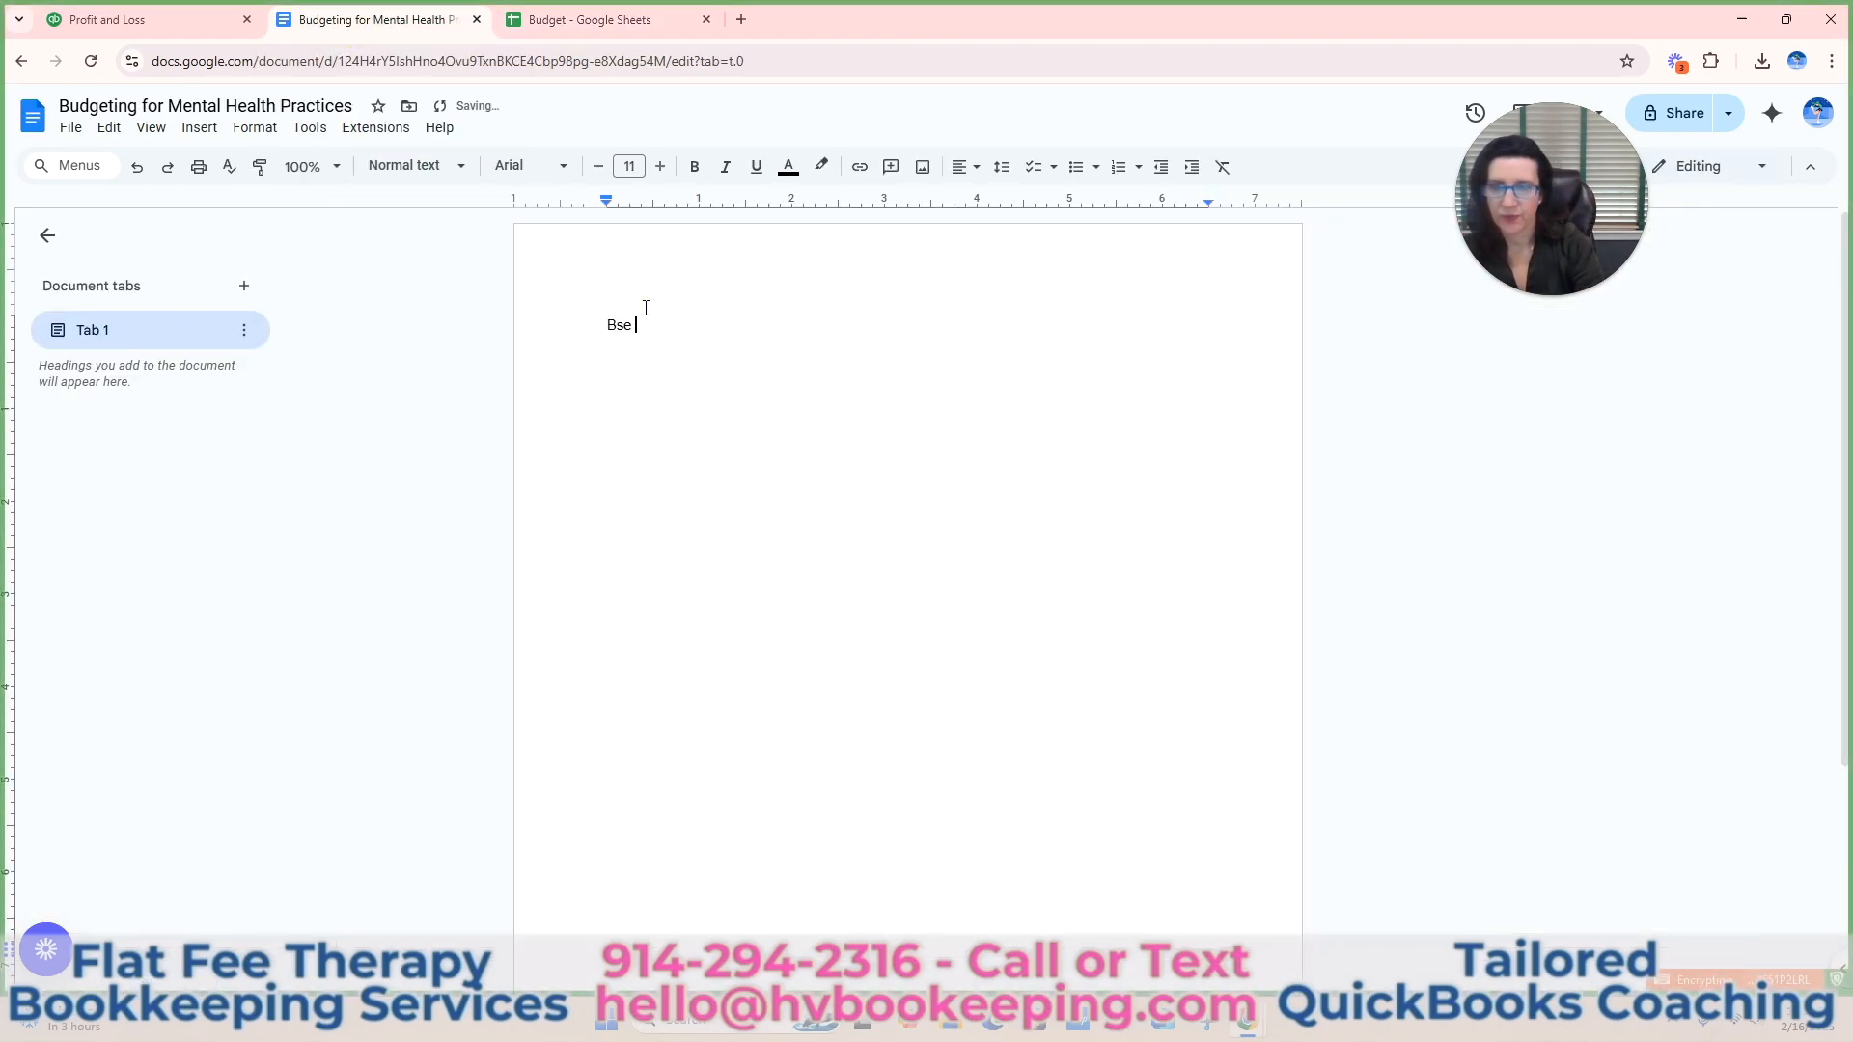
pyautogui.press('BackSpace')
pyautogui.press('BackSpace')
pyautogui.press('BackSpace')
pyautogui.write('ase Bud')
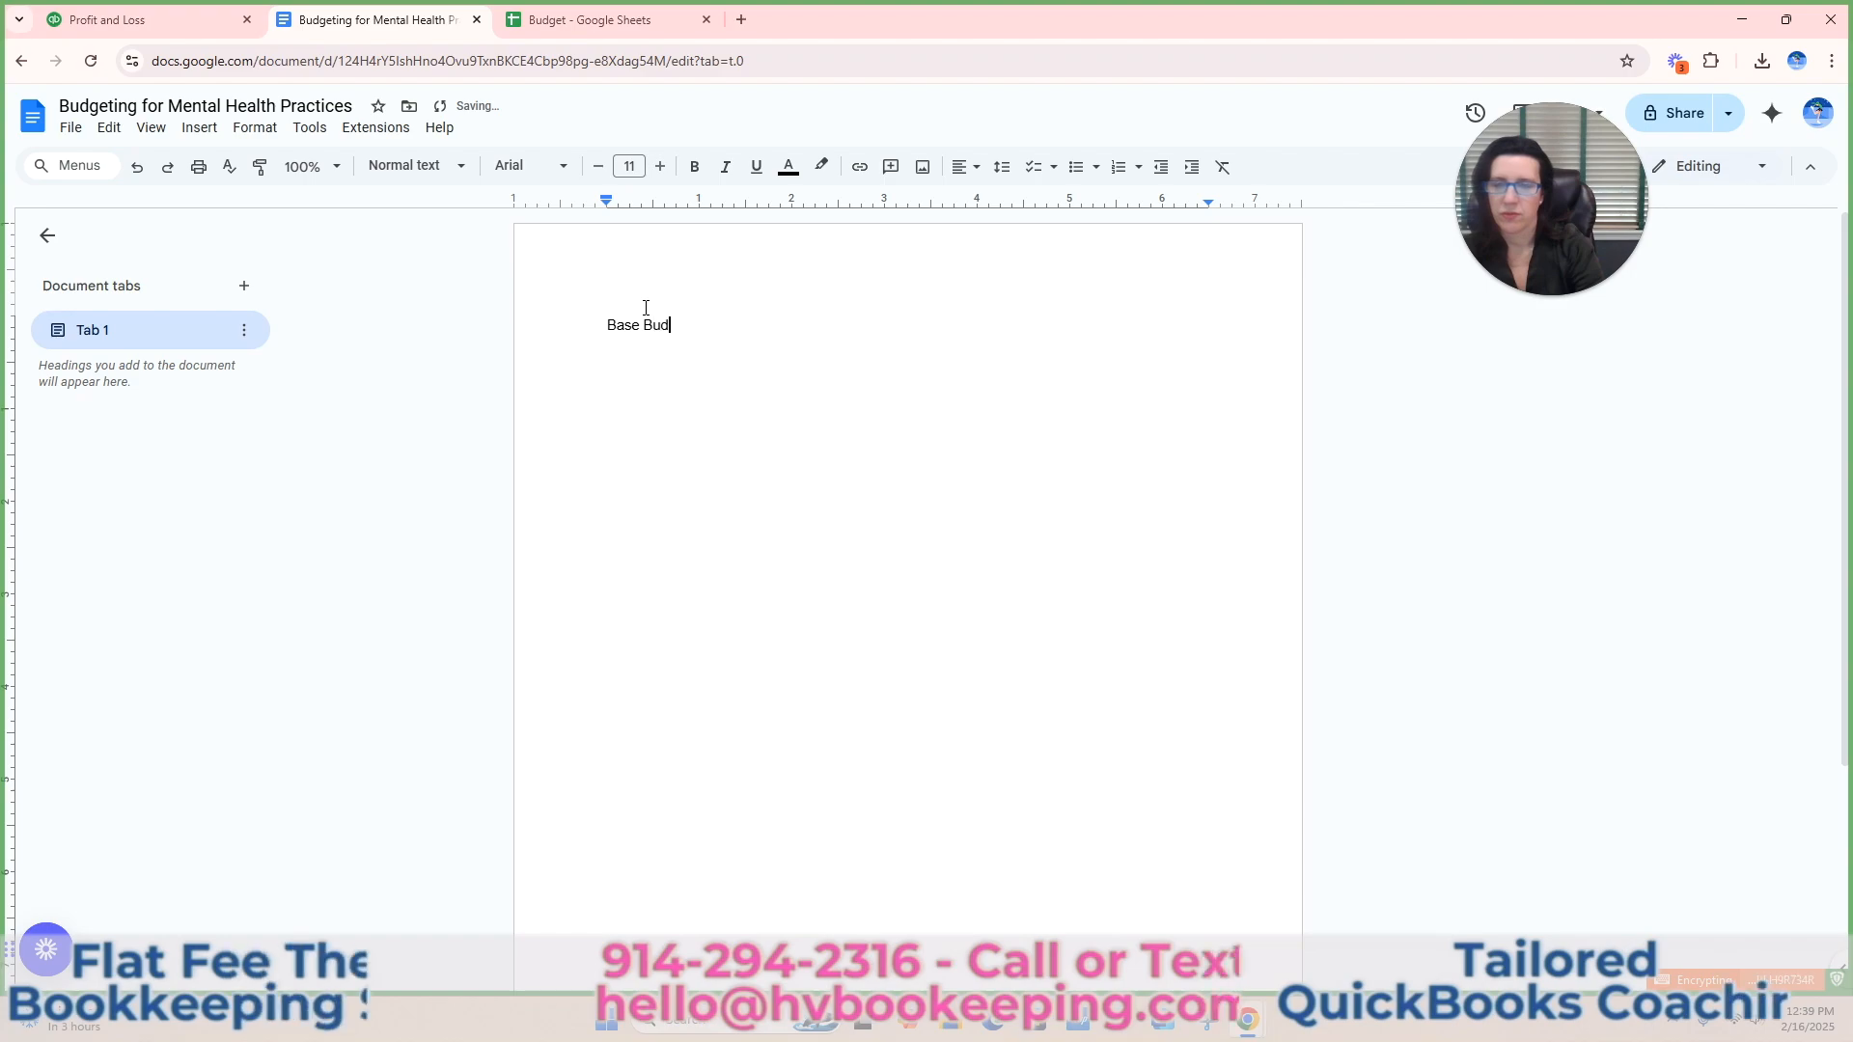
pyautogui.write('get on the following:')
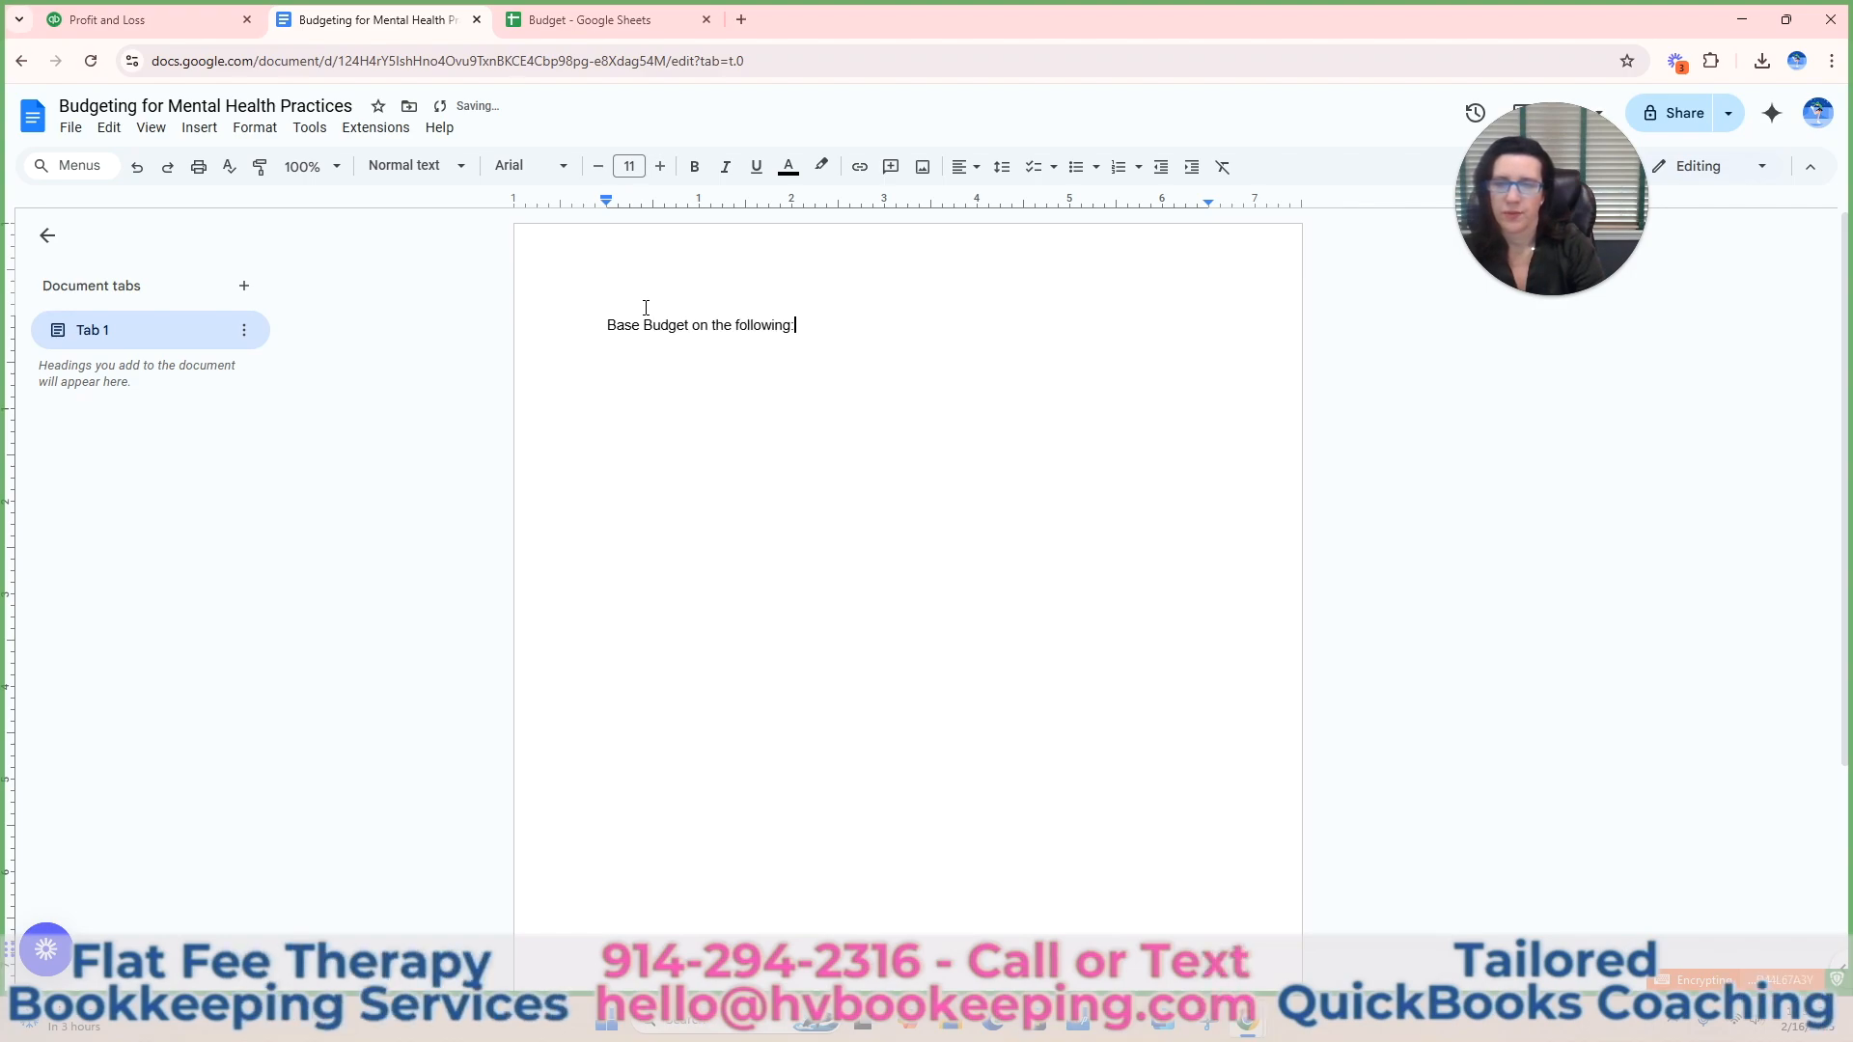
pyautogui.press('Return')
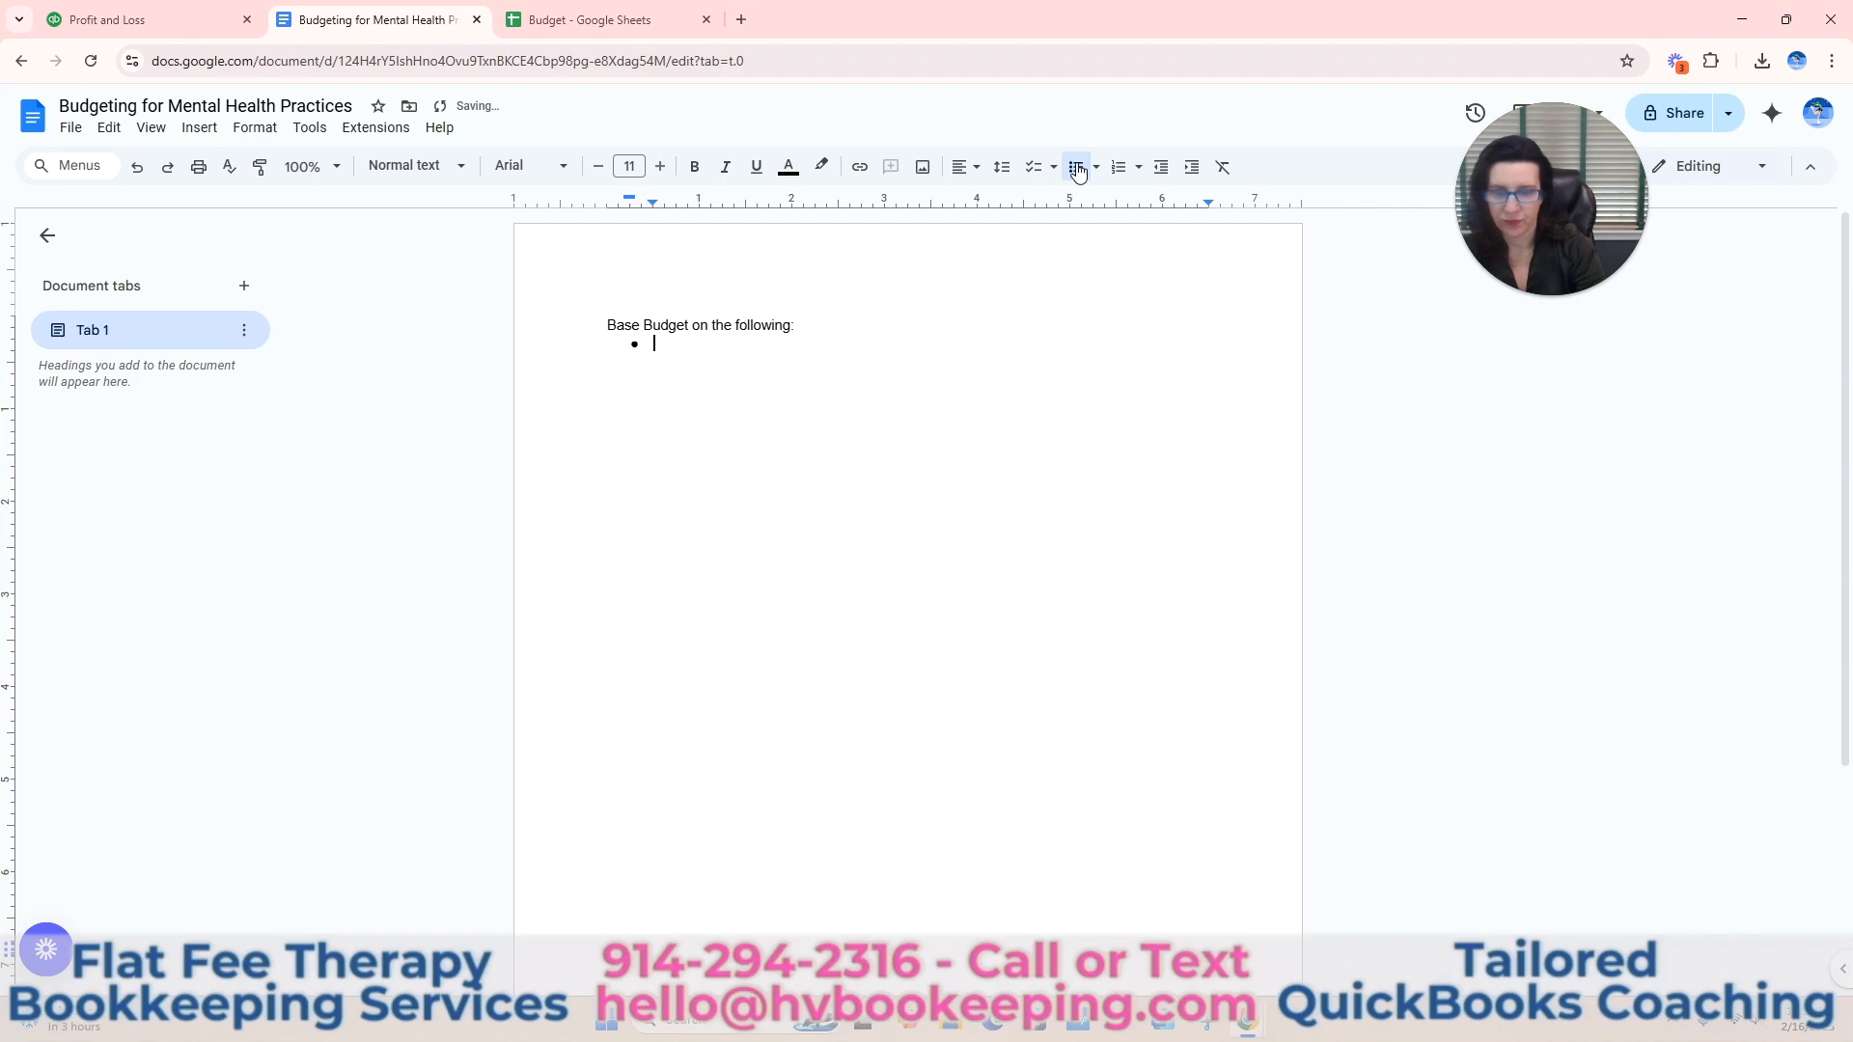
# Start a bulleted list under the opening line with the items "Prior Year QuickBooks Reports" and "Tax Return".
pyautogui.write('Prior ')
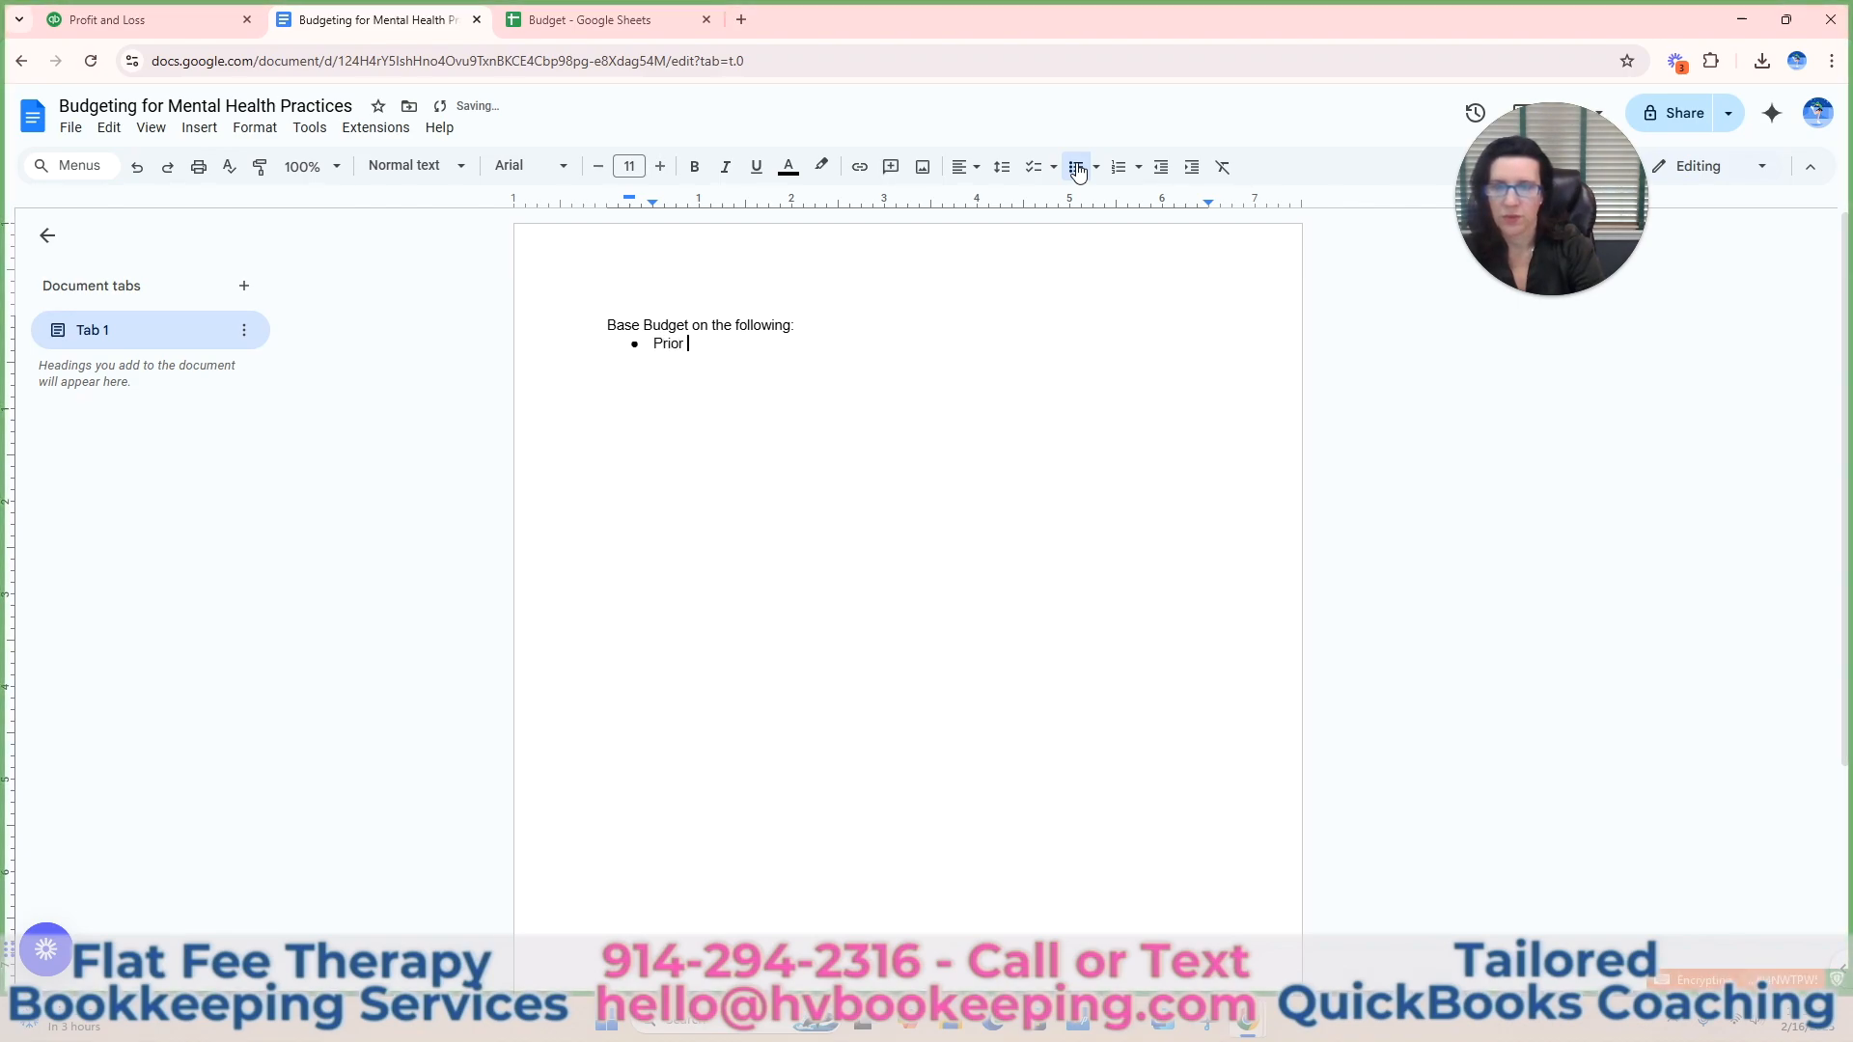
pyautogui.write('Year QuickBooks ')
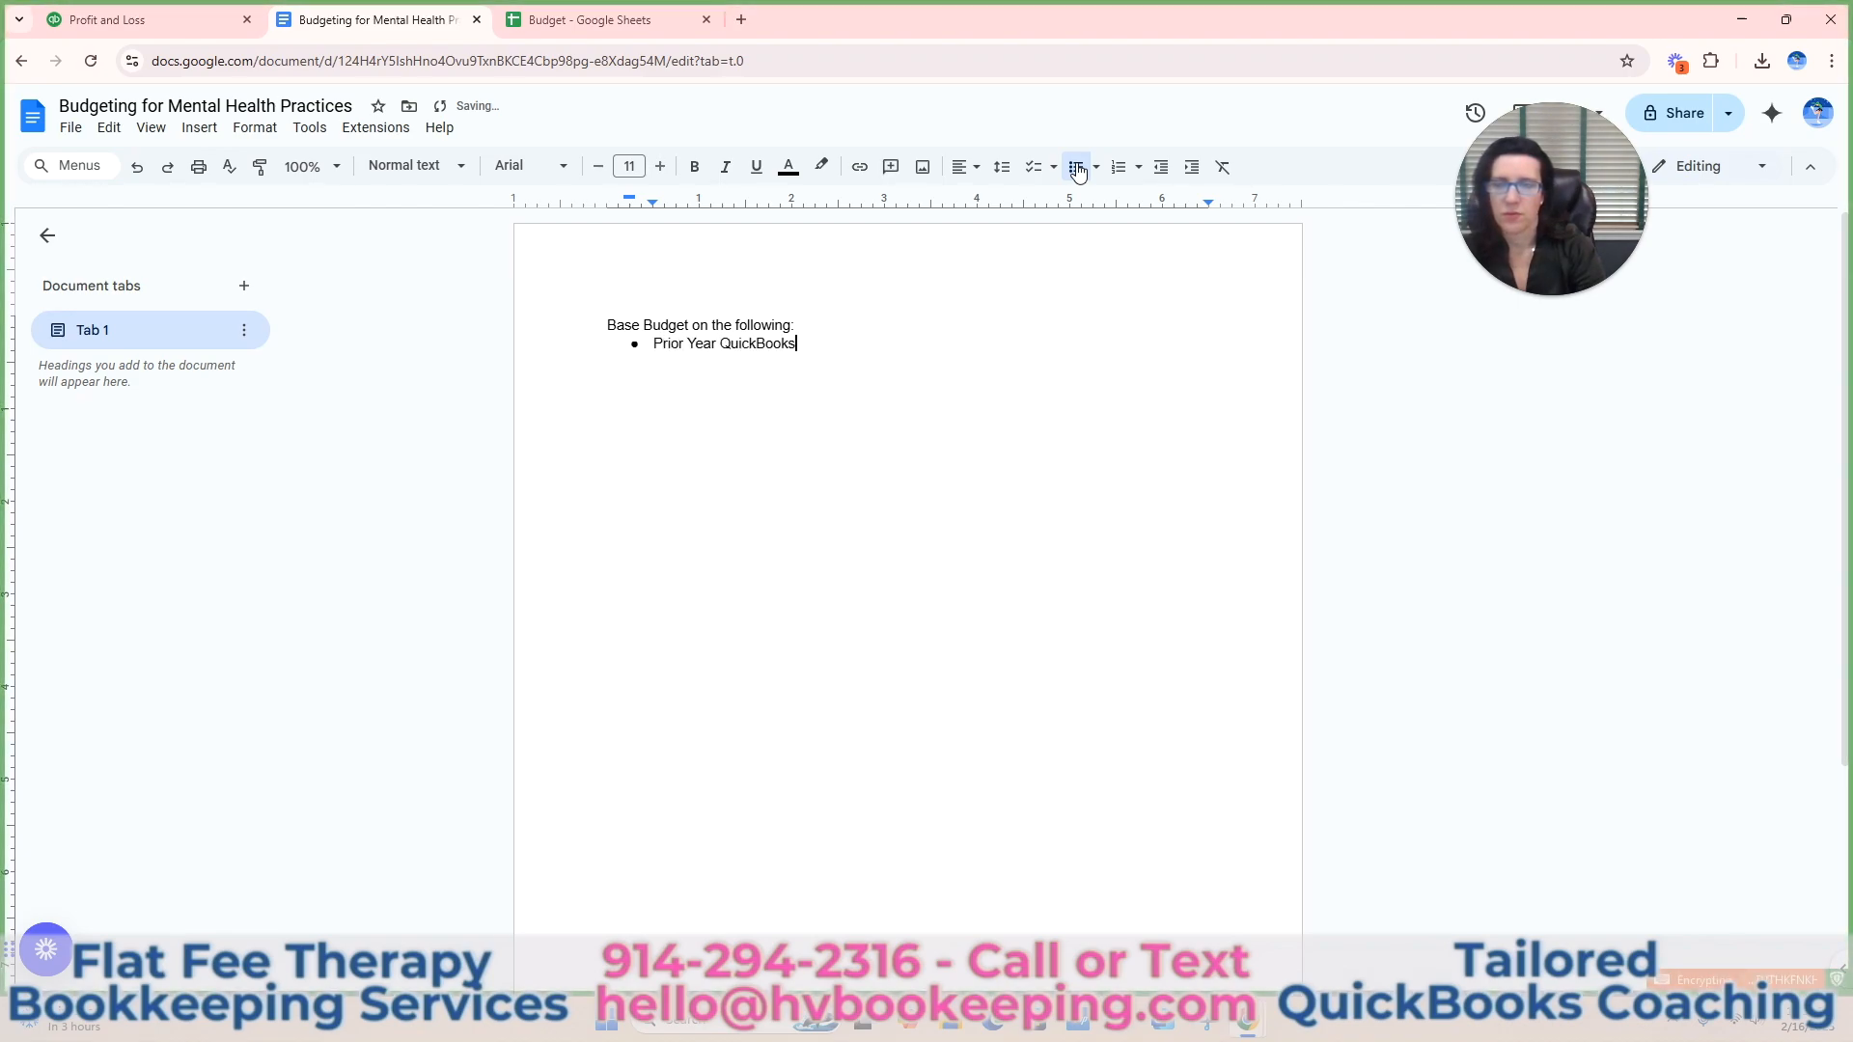
pyautogui.write('Reports')
pyautogui.press('Return')
pyautogui.write('Tax Return')
pyautogui.press('Return')
# Add "3 Months Bank & Credit Card Statements" as the third bullet.
pyautogui.write('3 mont')
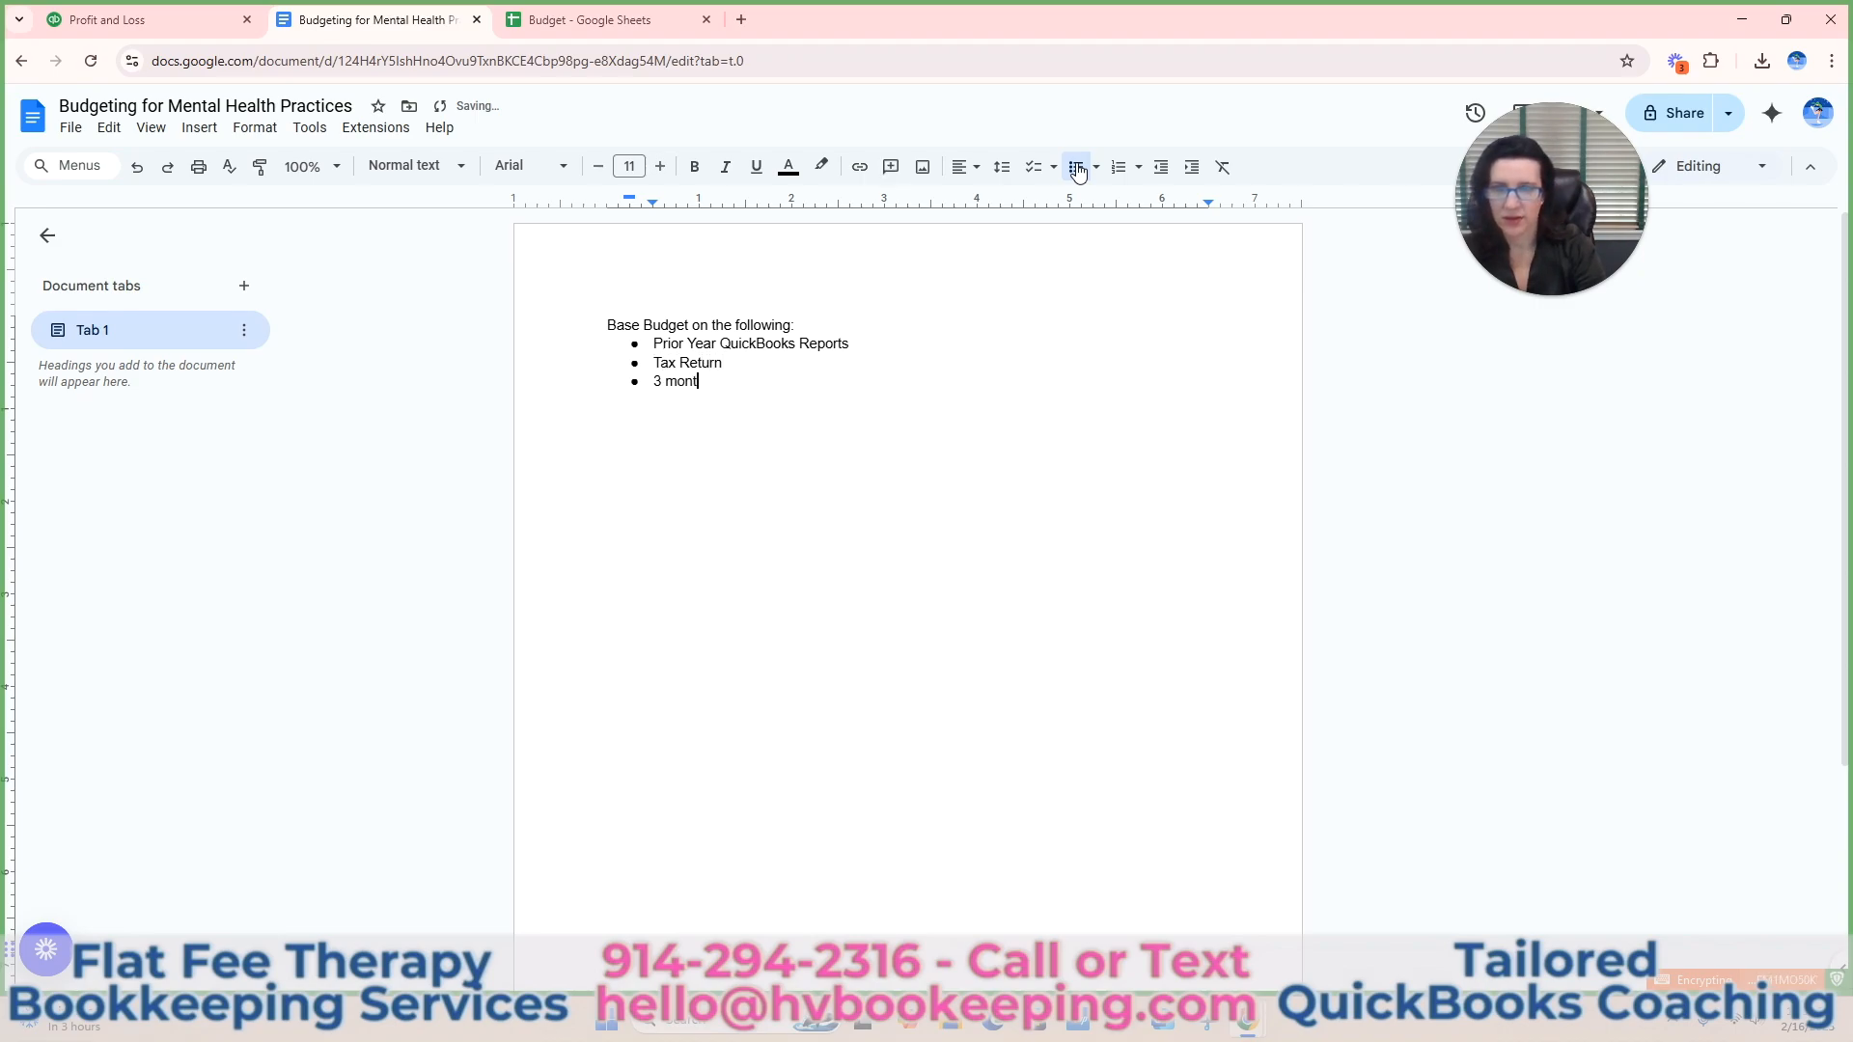
pyautogui.press('BackSpace')
pyautogui.press('BackSpace')
pyautogui.press('BackSpace')
pyautogui.write('Mo')
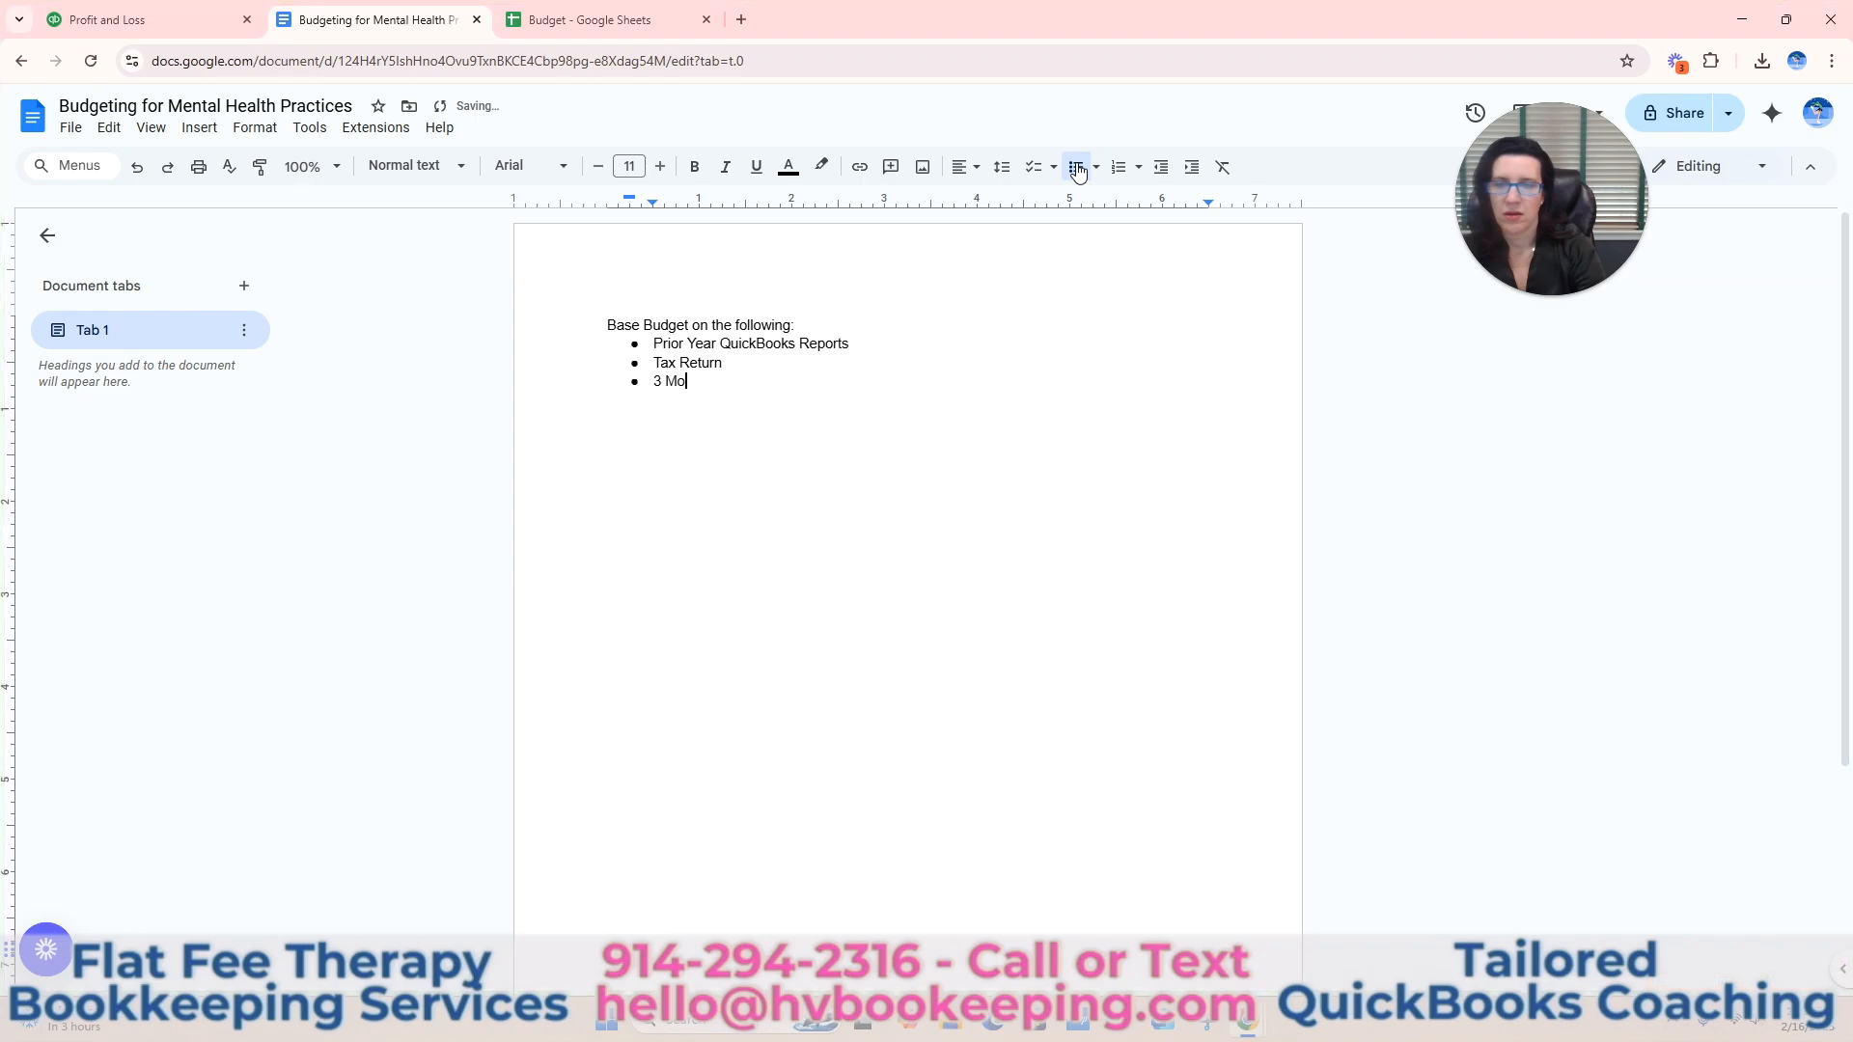
pyautogui.write('nths Bank & ')
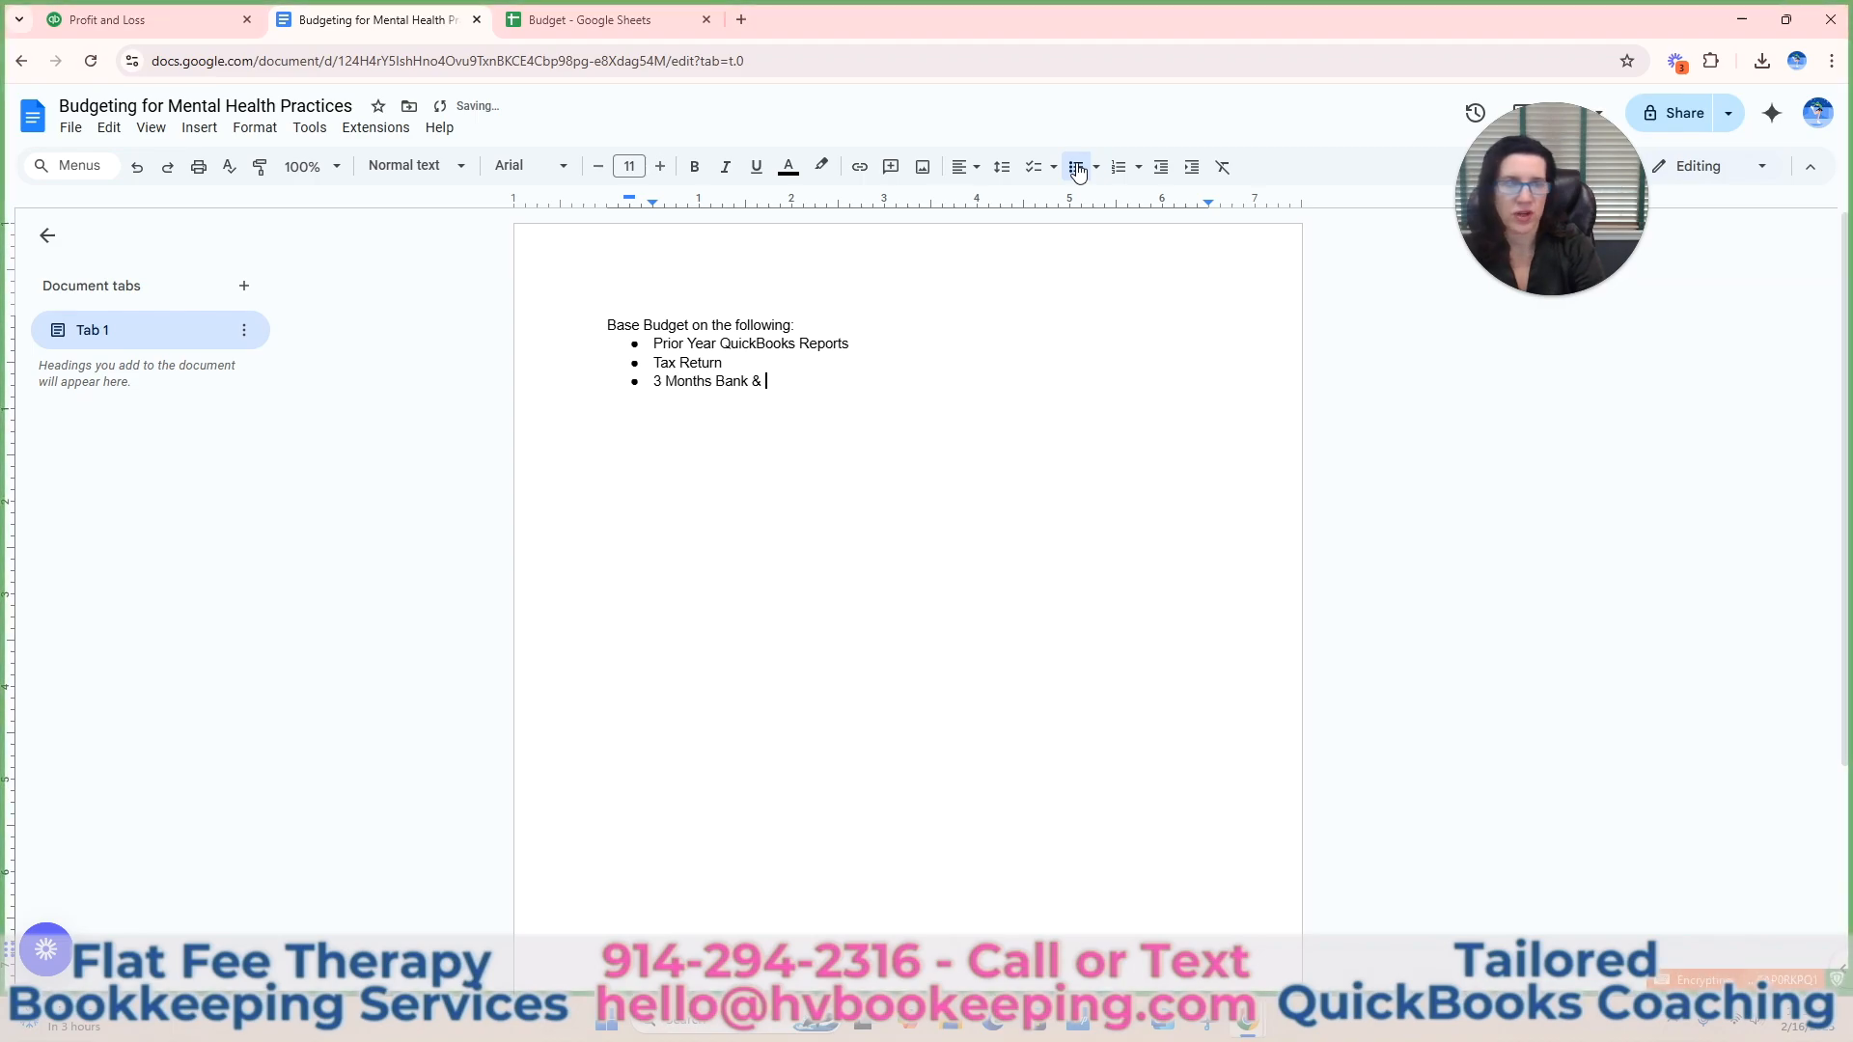
pyautogui.write('Credit Card Statements')
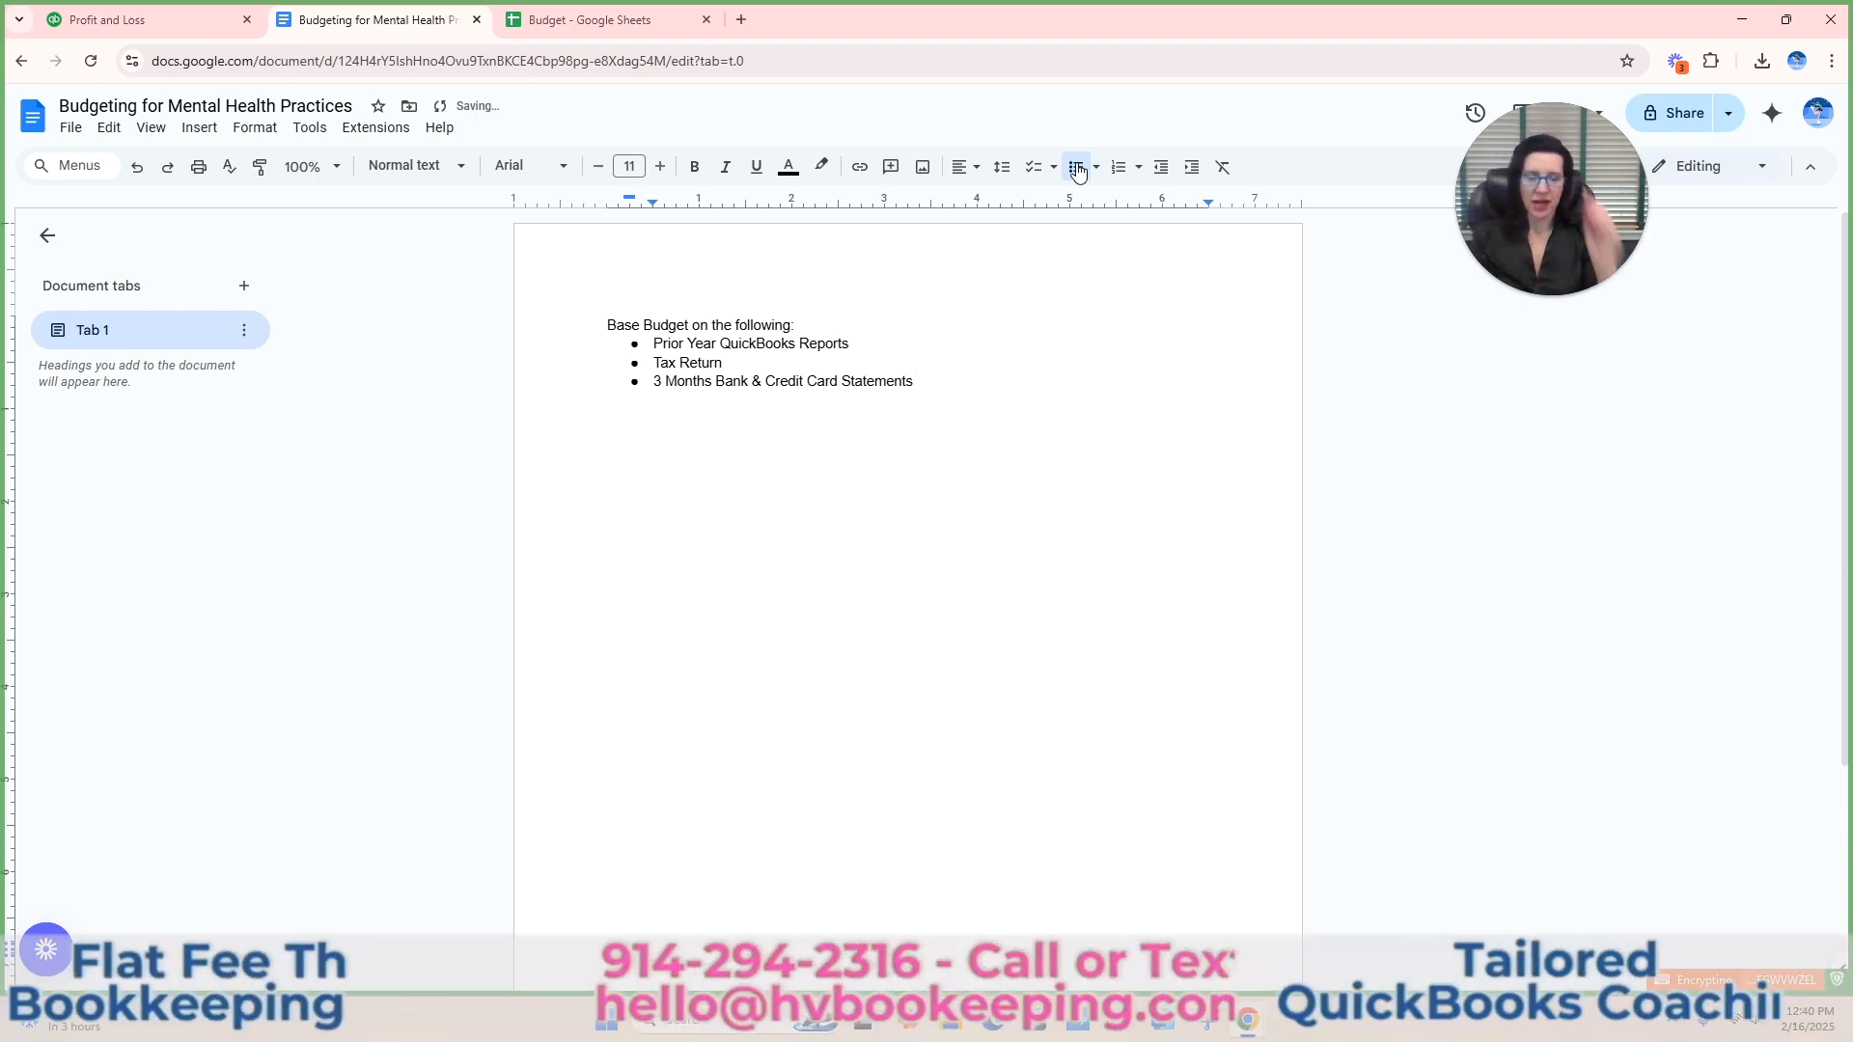
# End the bulleted list and write "Looking for averages" as plain text below it, leaving blank space between.
pyautogui.press('Return')
pyautogui.press('Return')
pyautogui.press('Return')
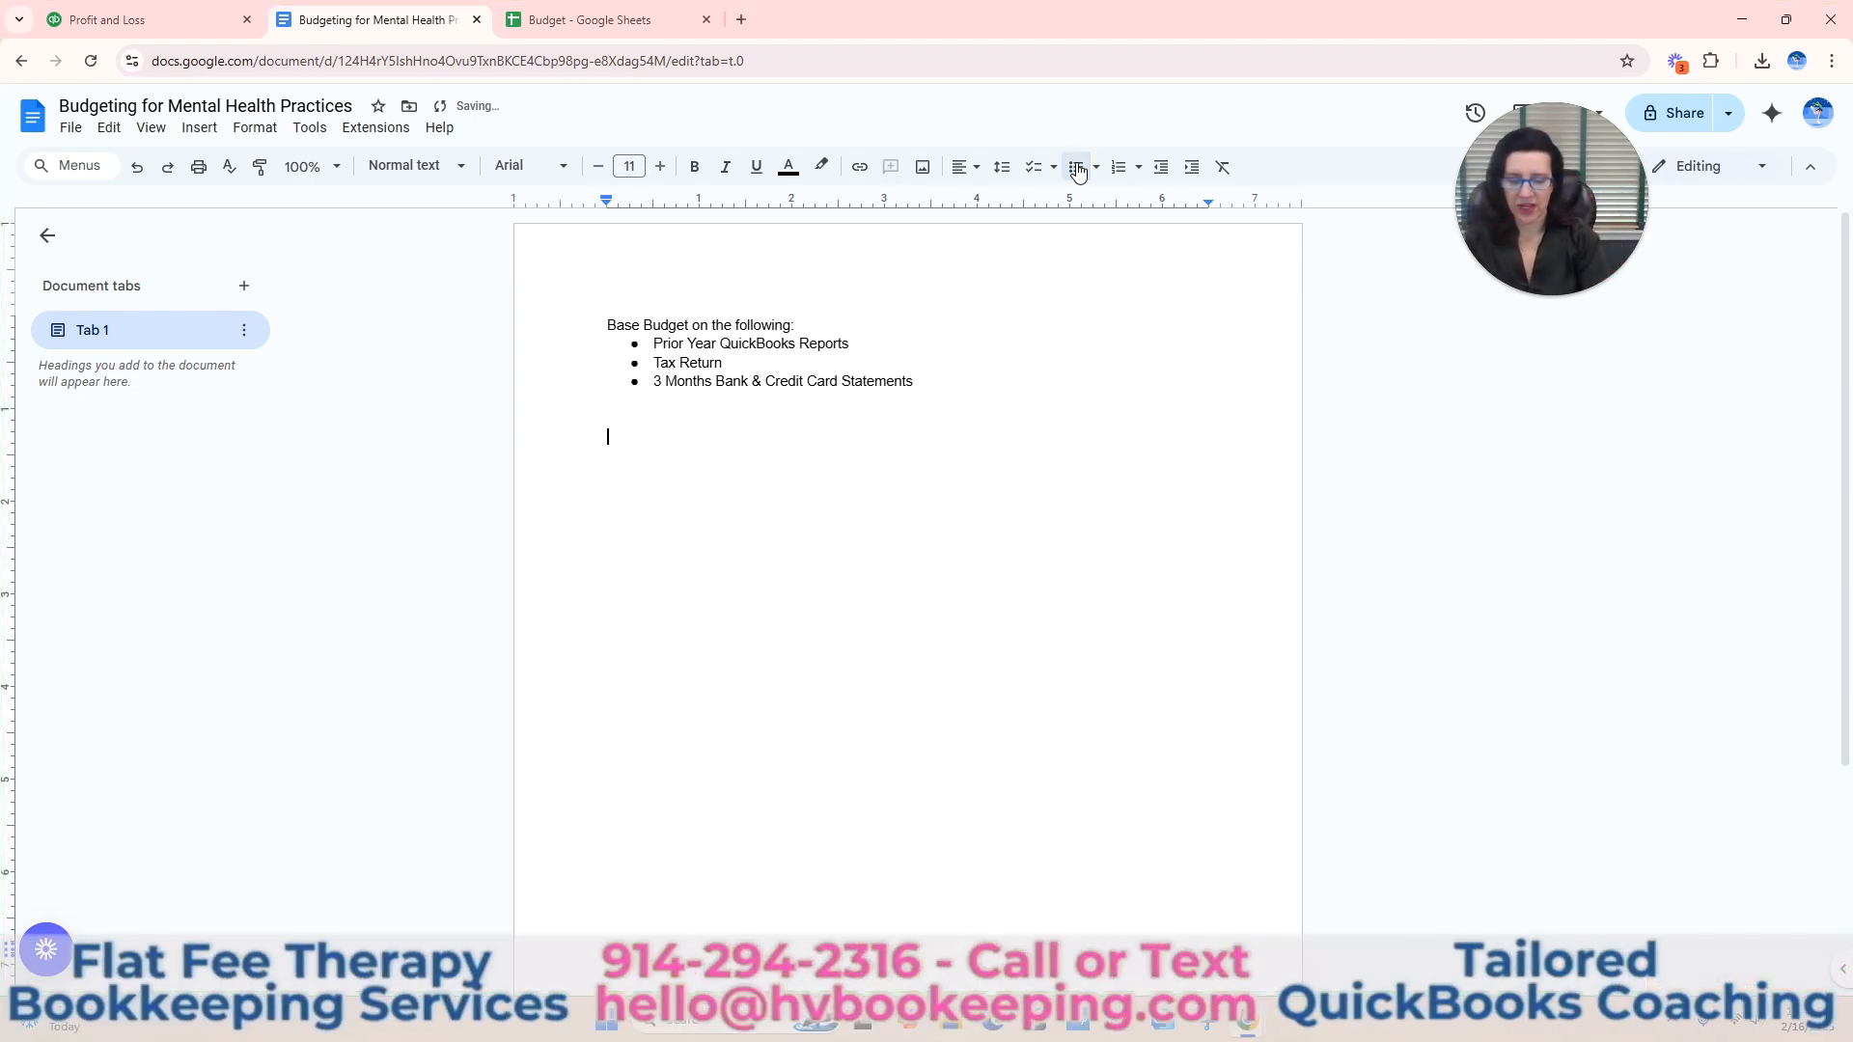
pyautogui.write('Lookinf fo')
pyautogui.press('BackSpace')
pyautogui.press('BackSpace')
pyautogui.press('BackSpace')
pyautogui.press('BackSpace')
pyautogui.write('g for averages')
pyautogui.press('Return')
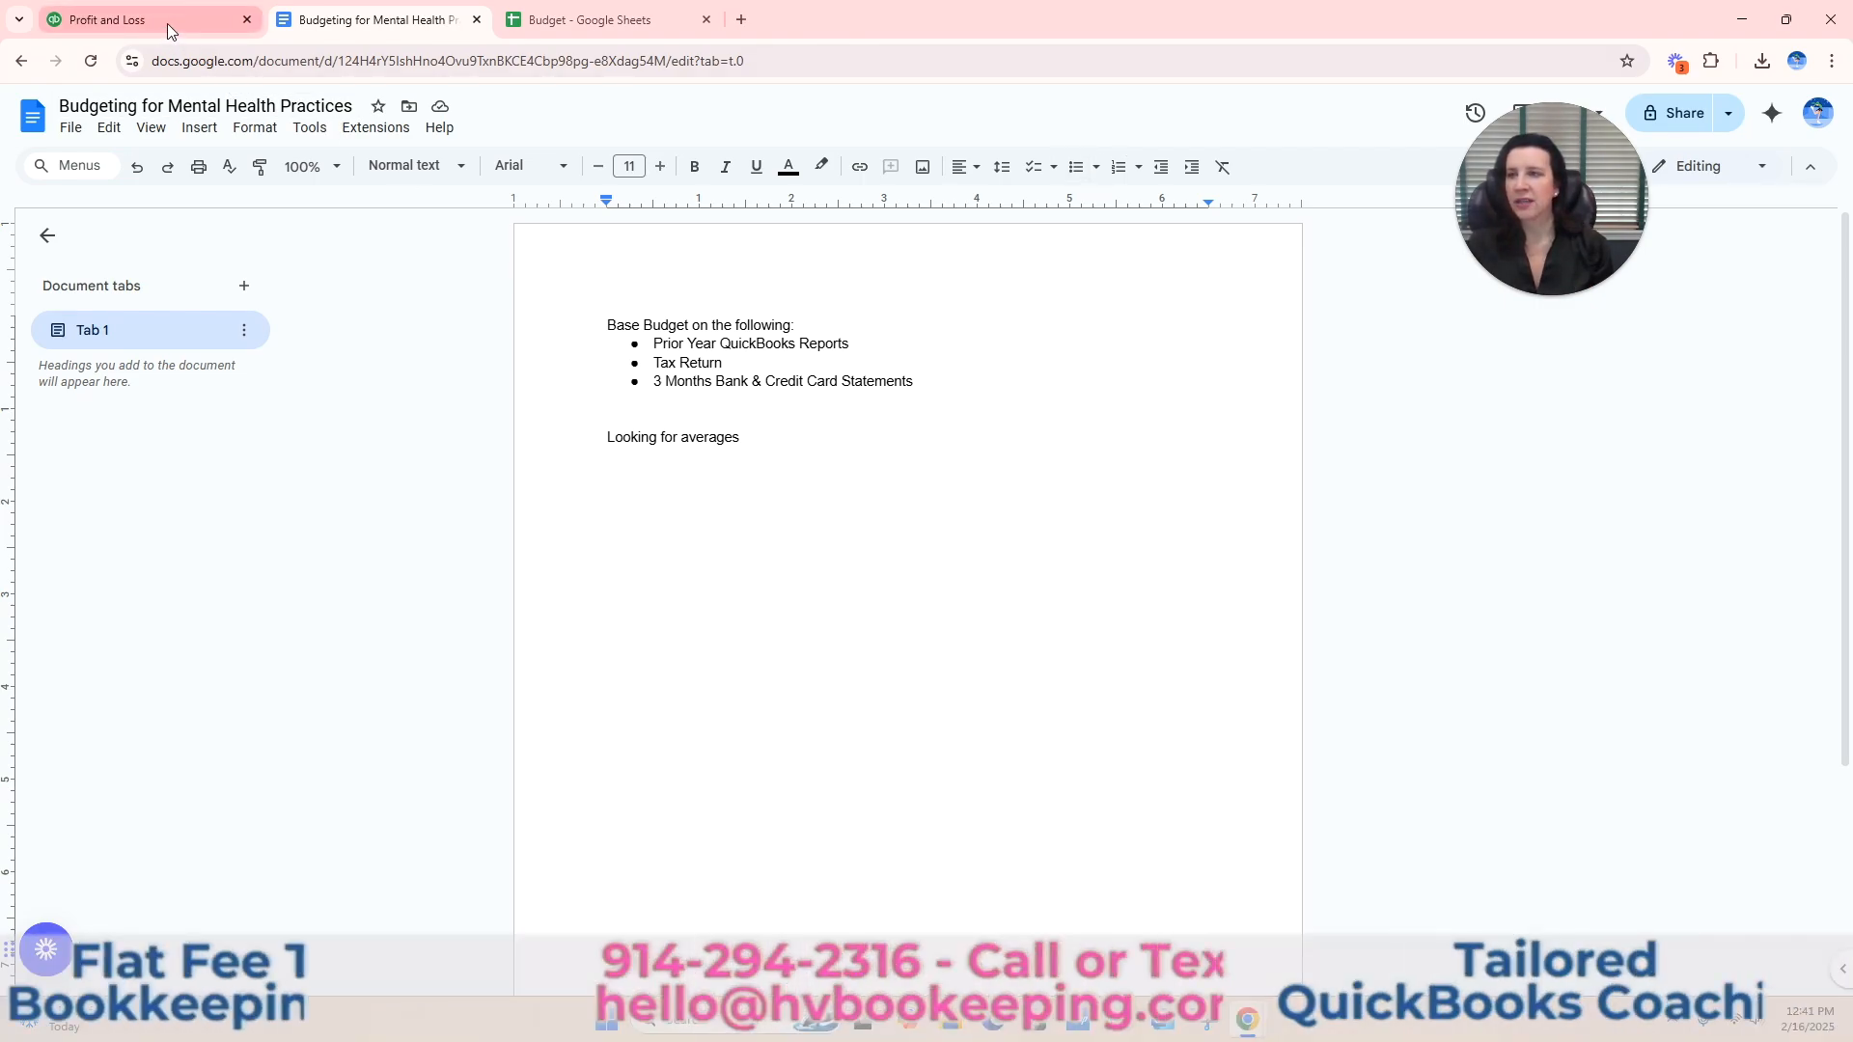
# In the Budget spreadsheet, add a second sheet and enter the label Income in cell A4 of the first sheet.
pyautogui.moveTo(166, 27)
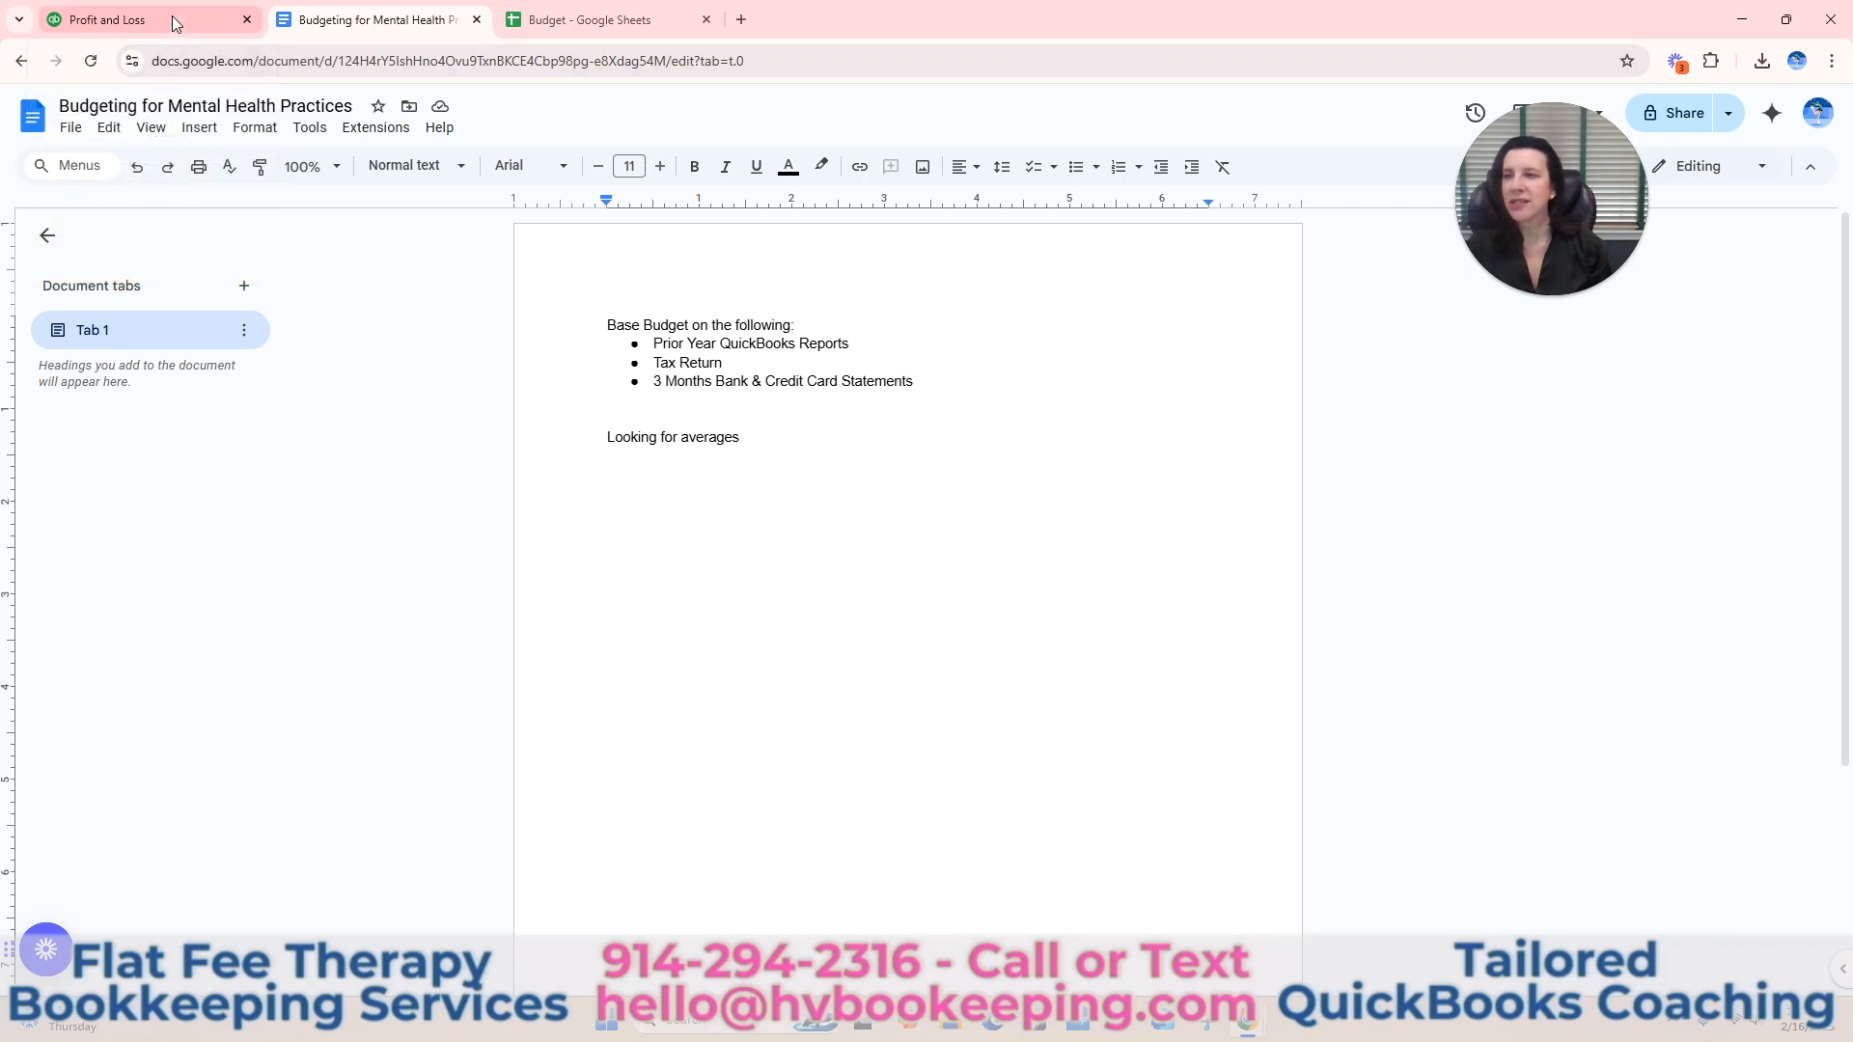
pyautogui.click(171, 22)
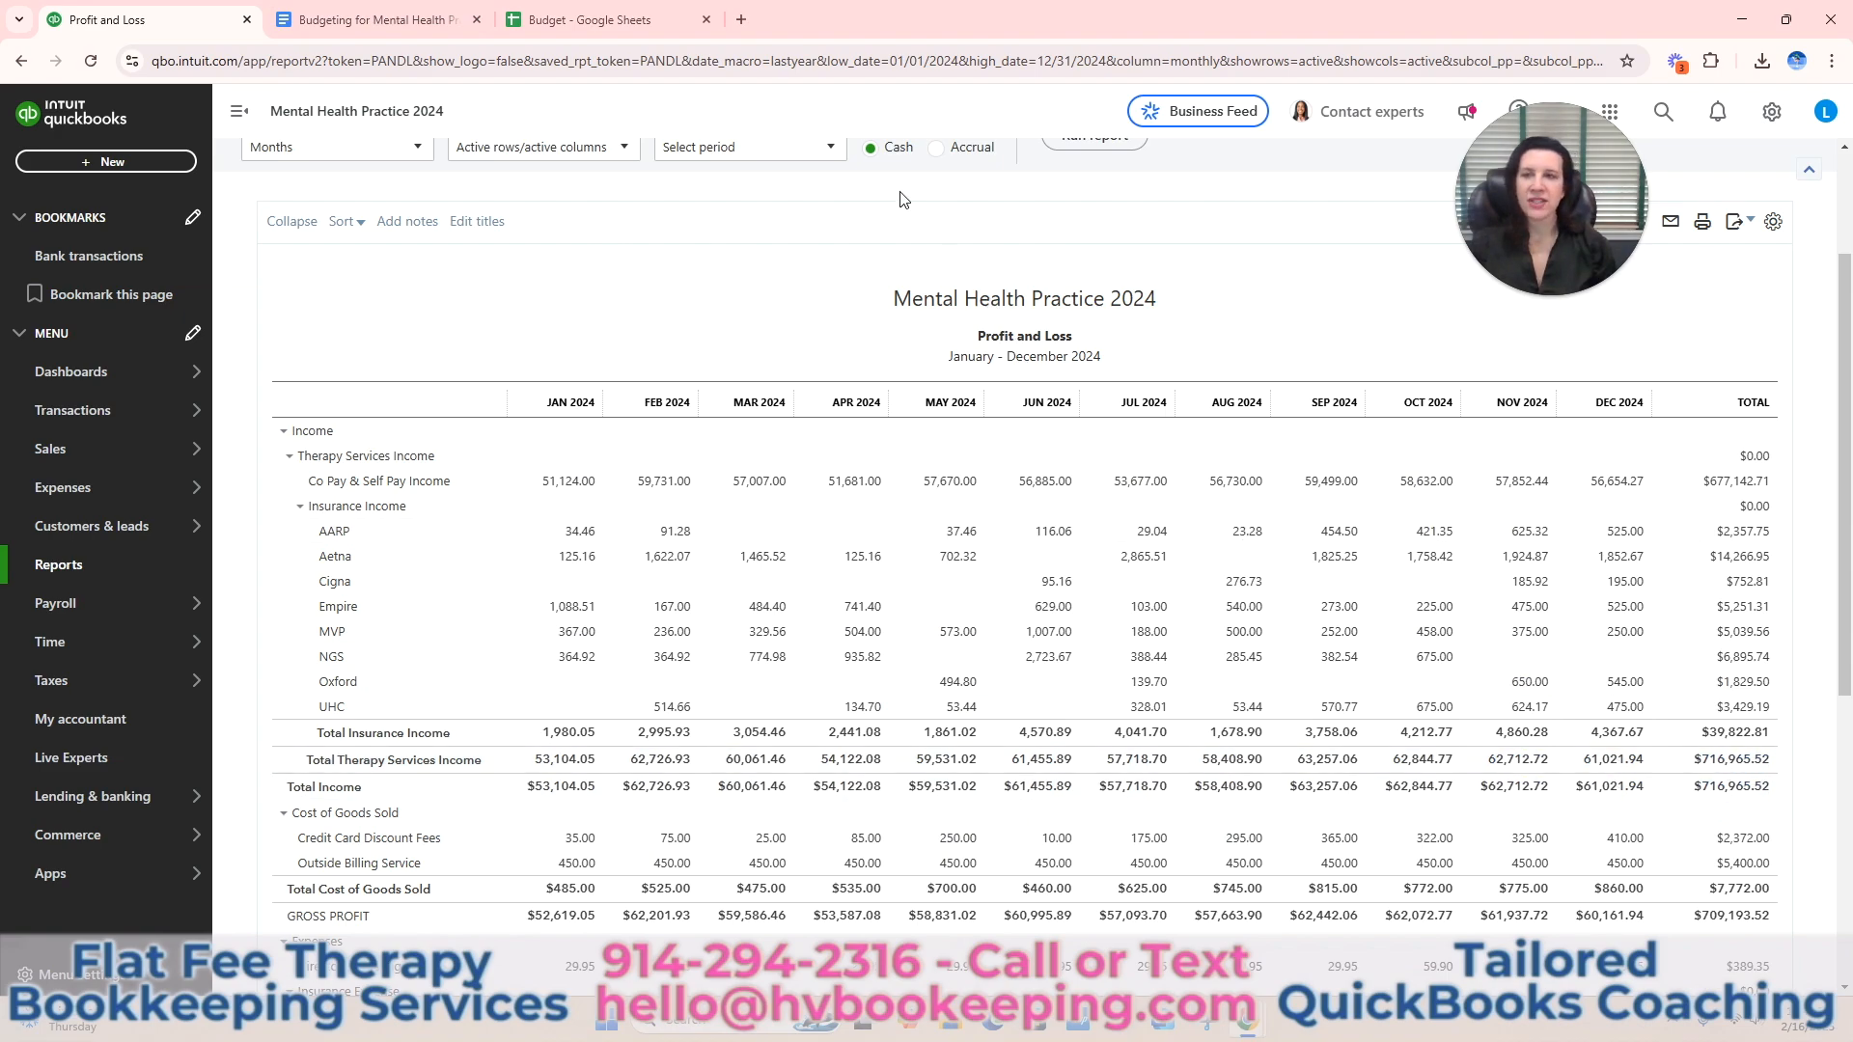
pyautogui.click(626, 19)
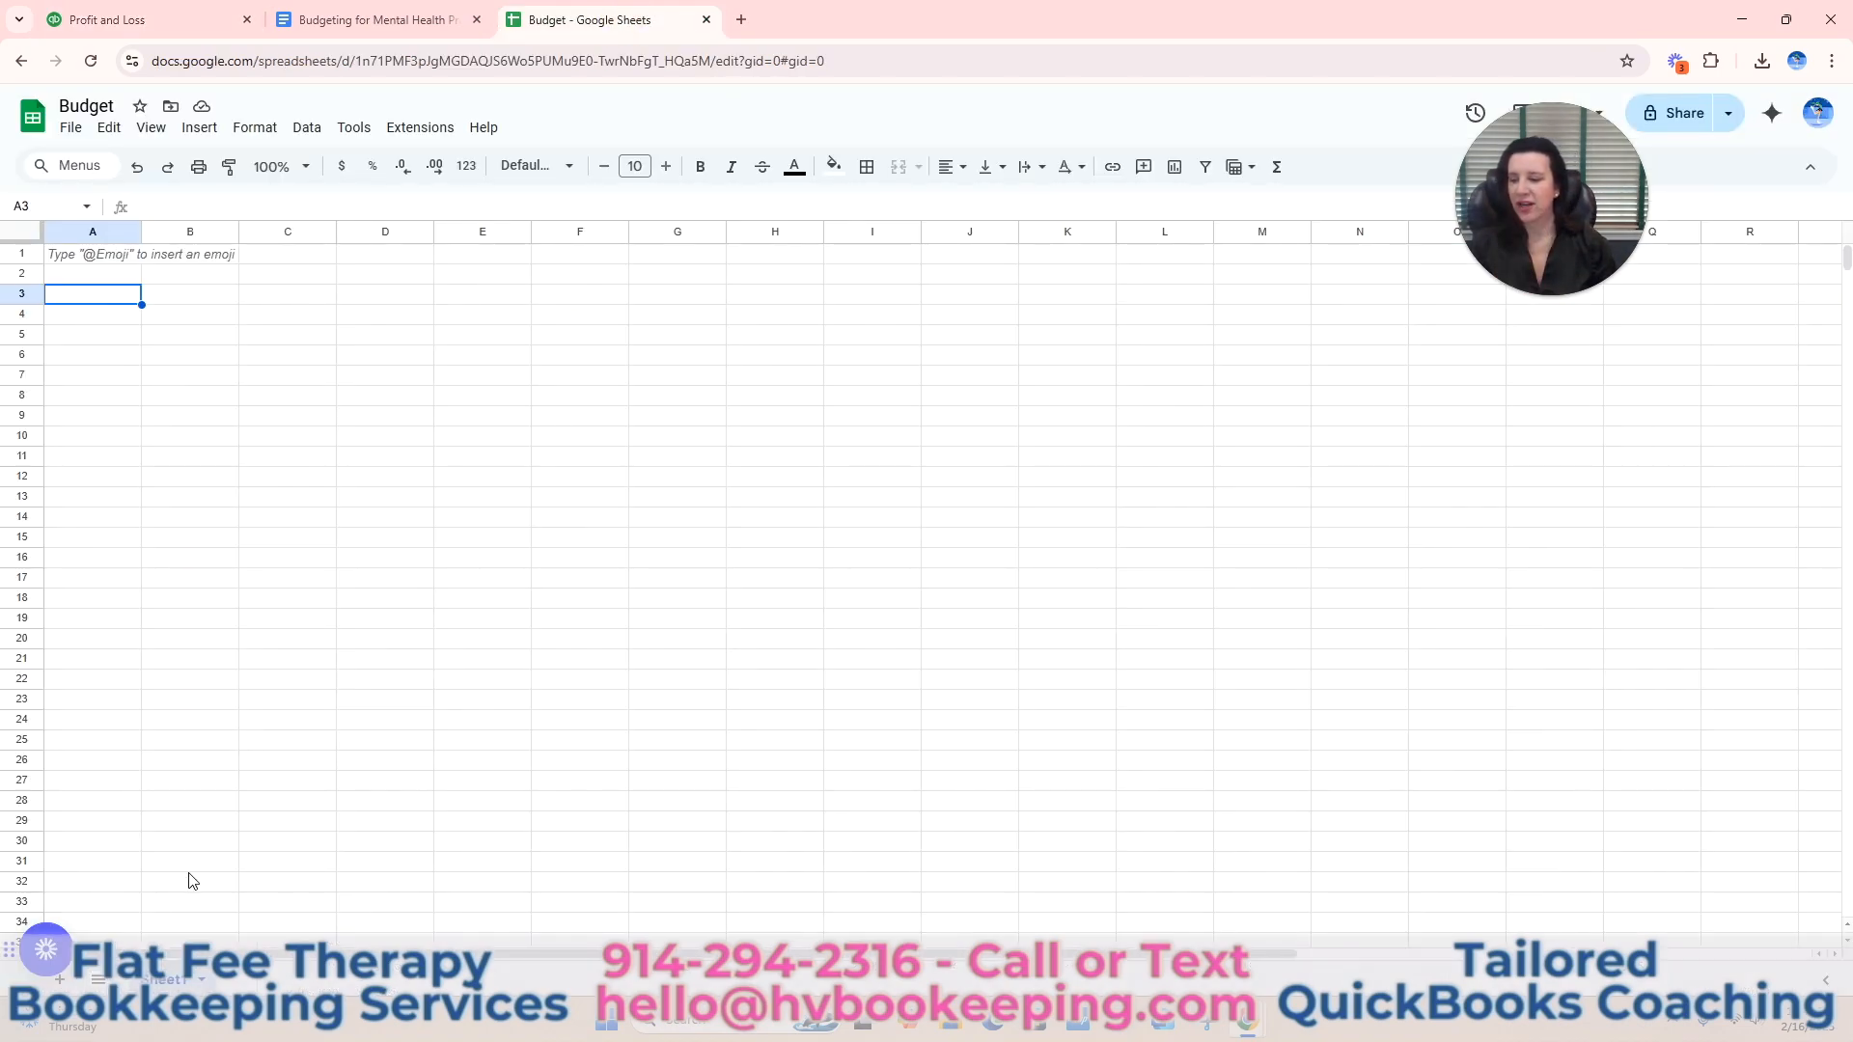
pyautogui.click(60, 981)
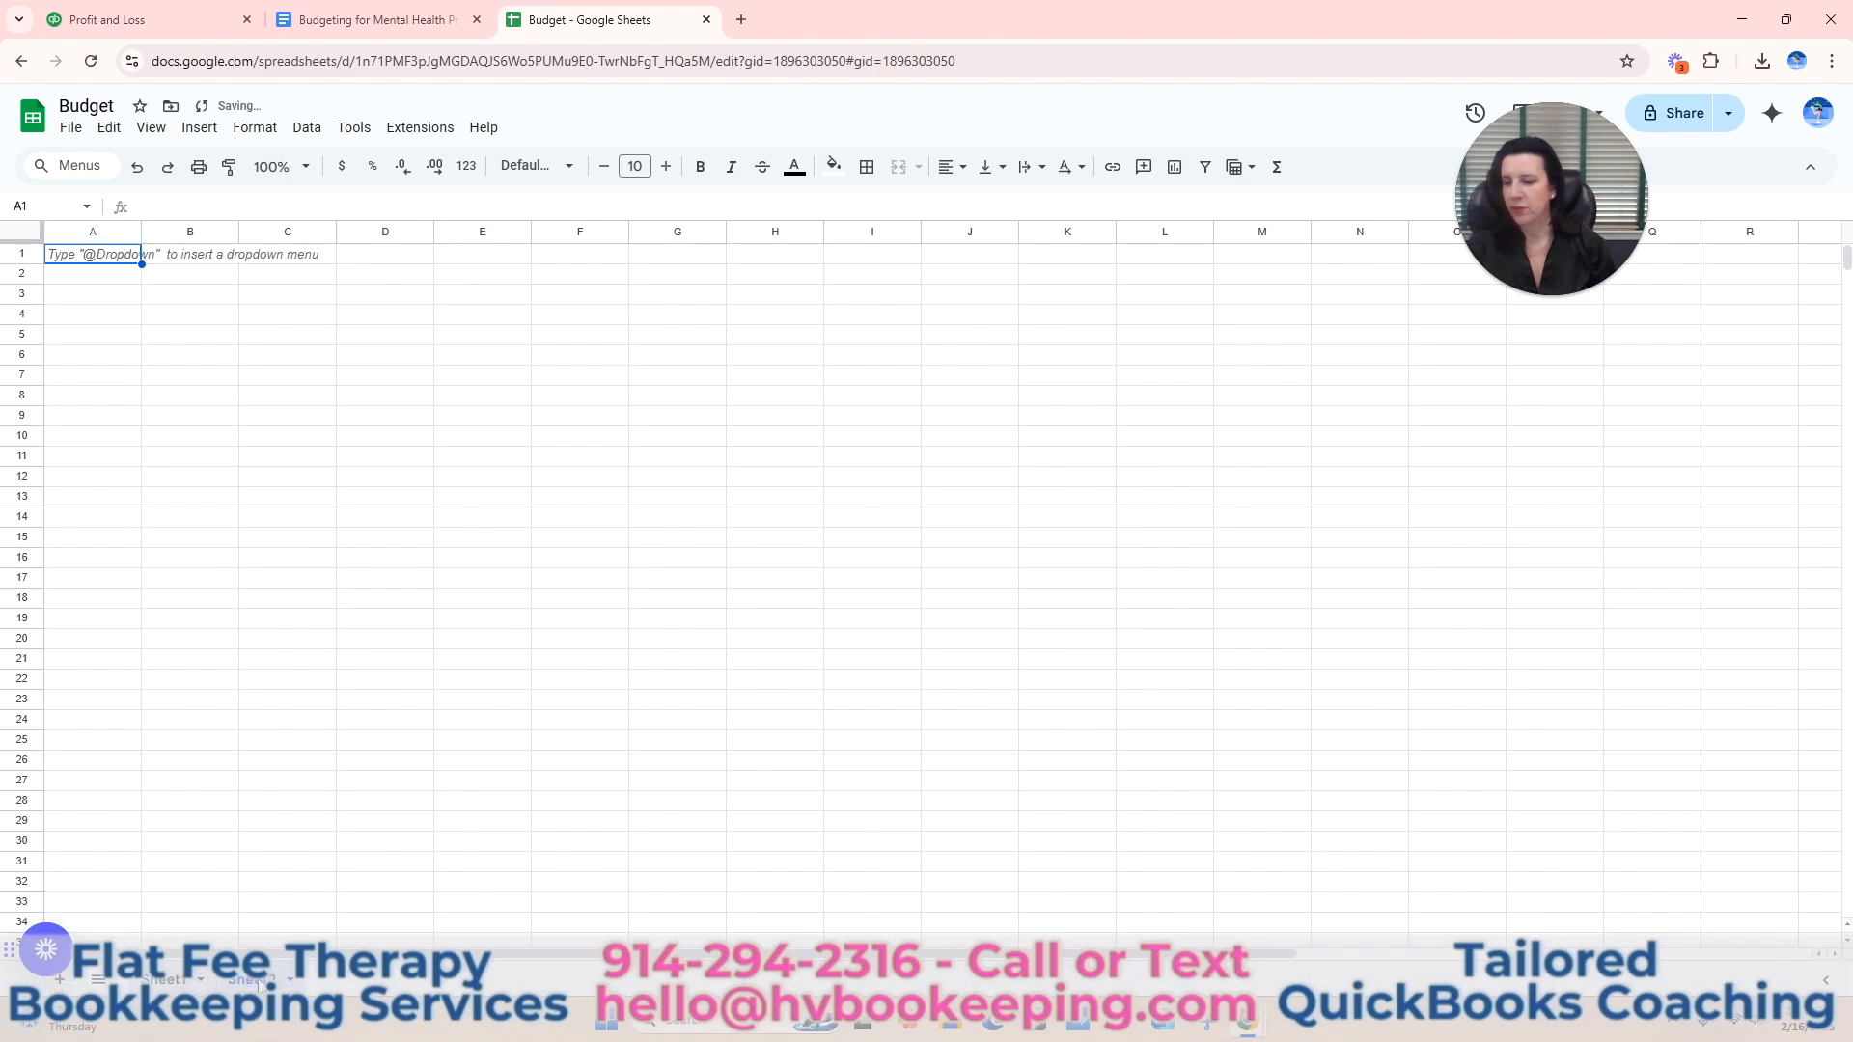
pyautogui.click(113, 319)
pyautogui.write('Income')
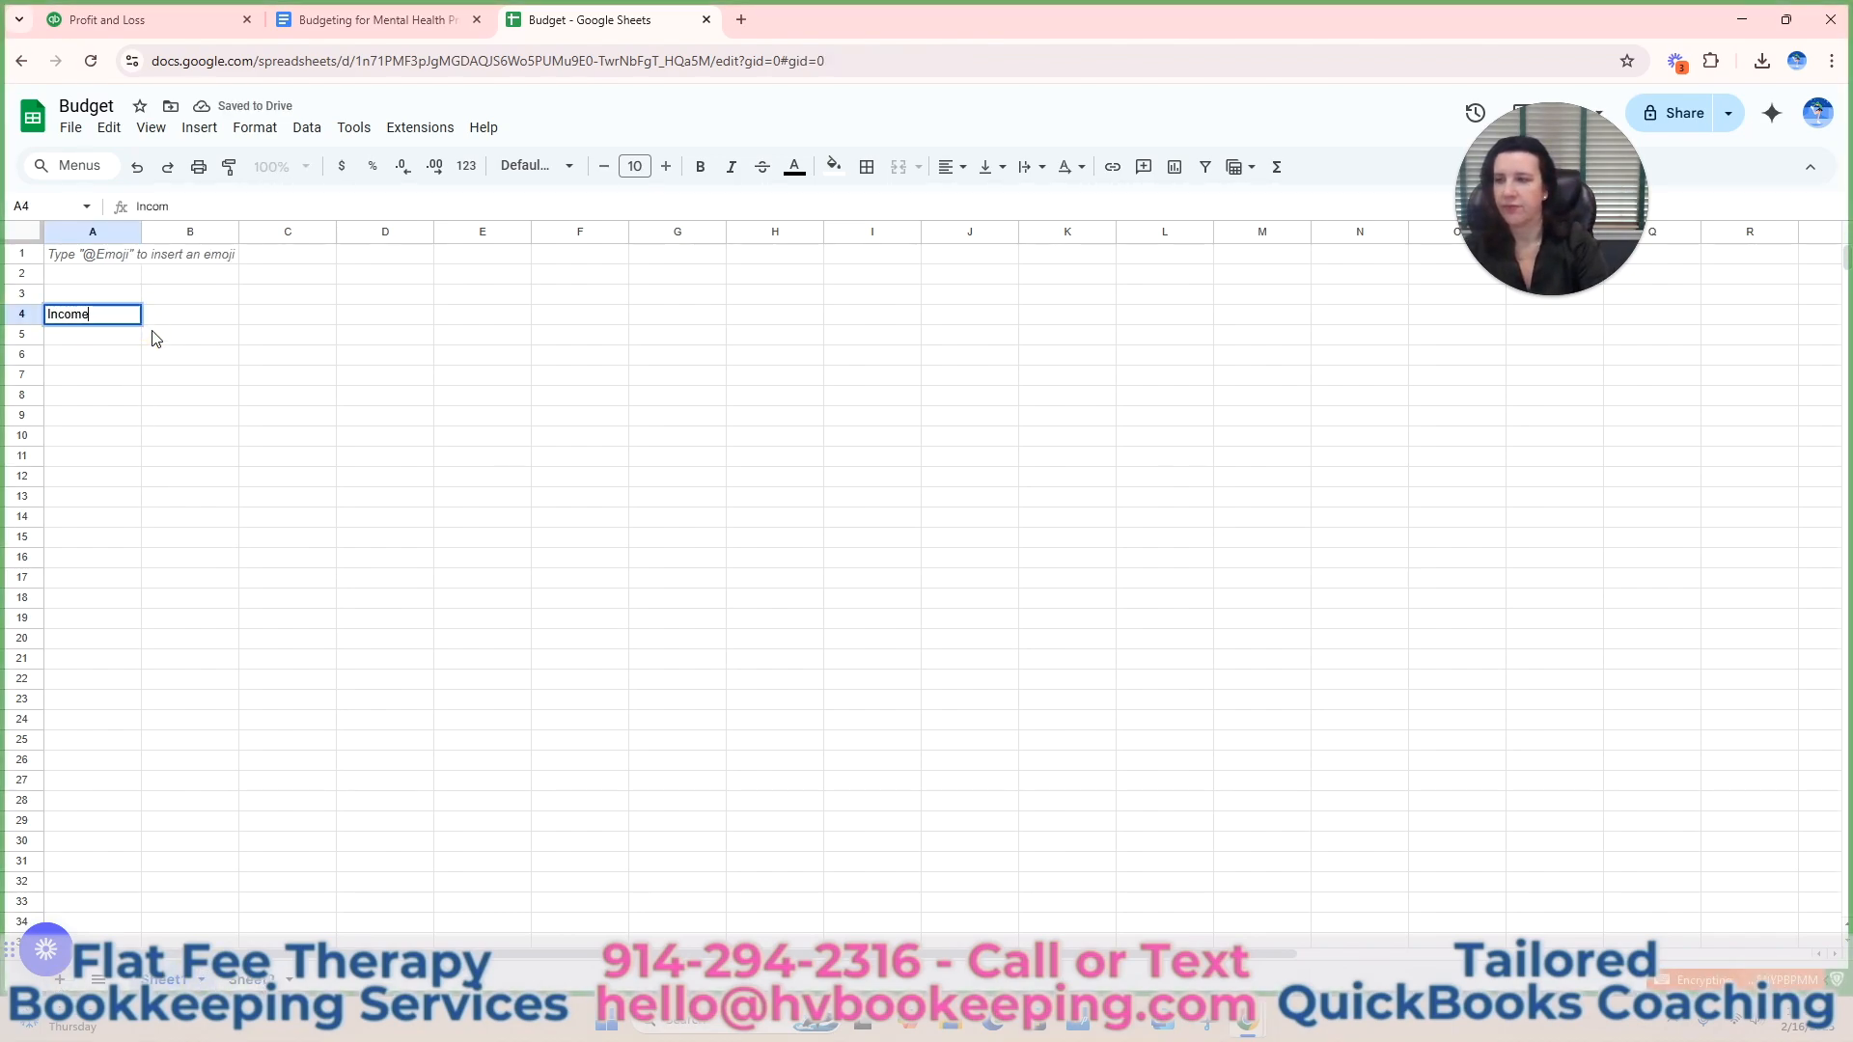
pyautogui.press('Tab')
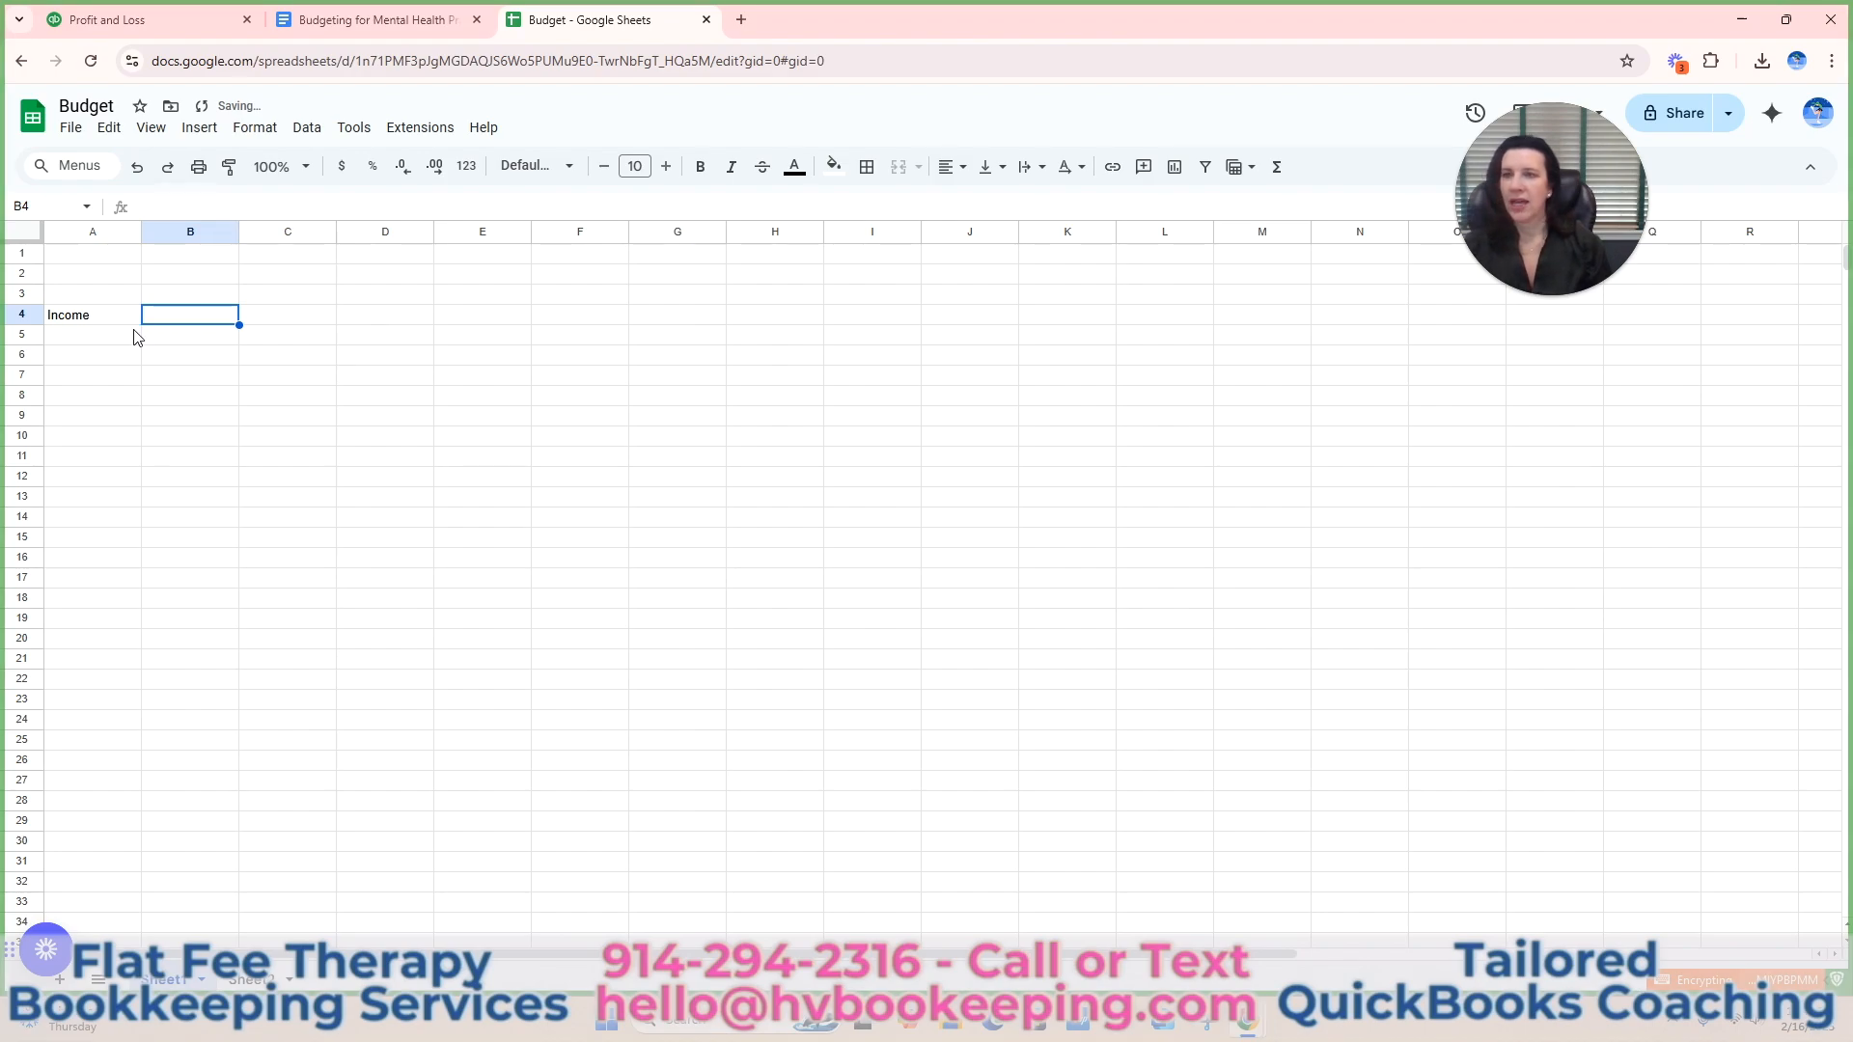
# Copy the full-year Total Income amount from the QuickBooks Profit and Loss report into cell B4 of the Budget spreadsheet.
pyautogui.click(169, 30)
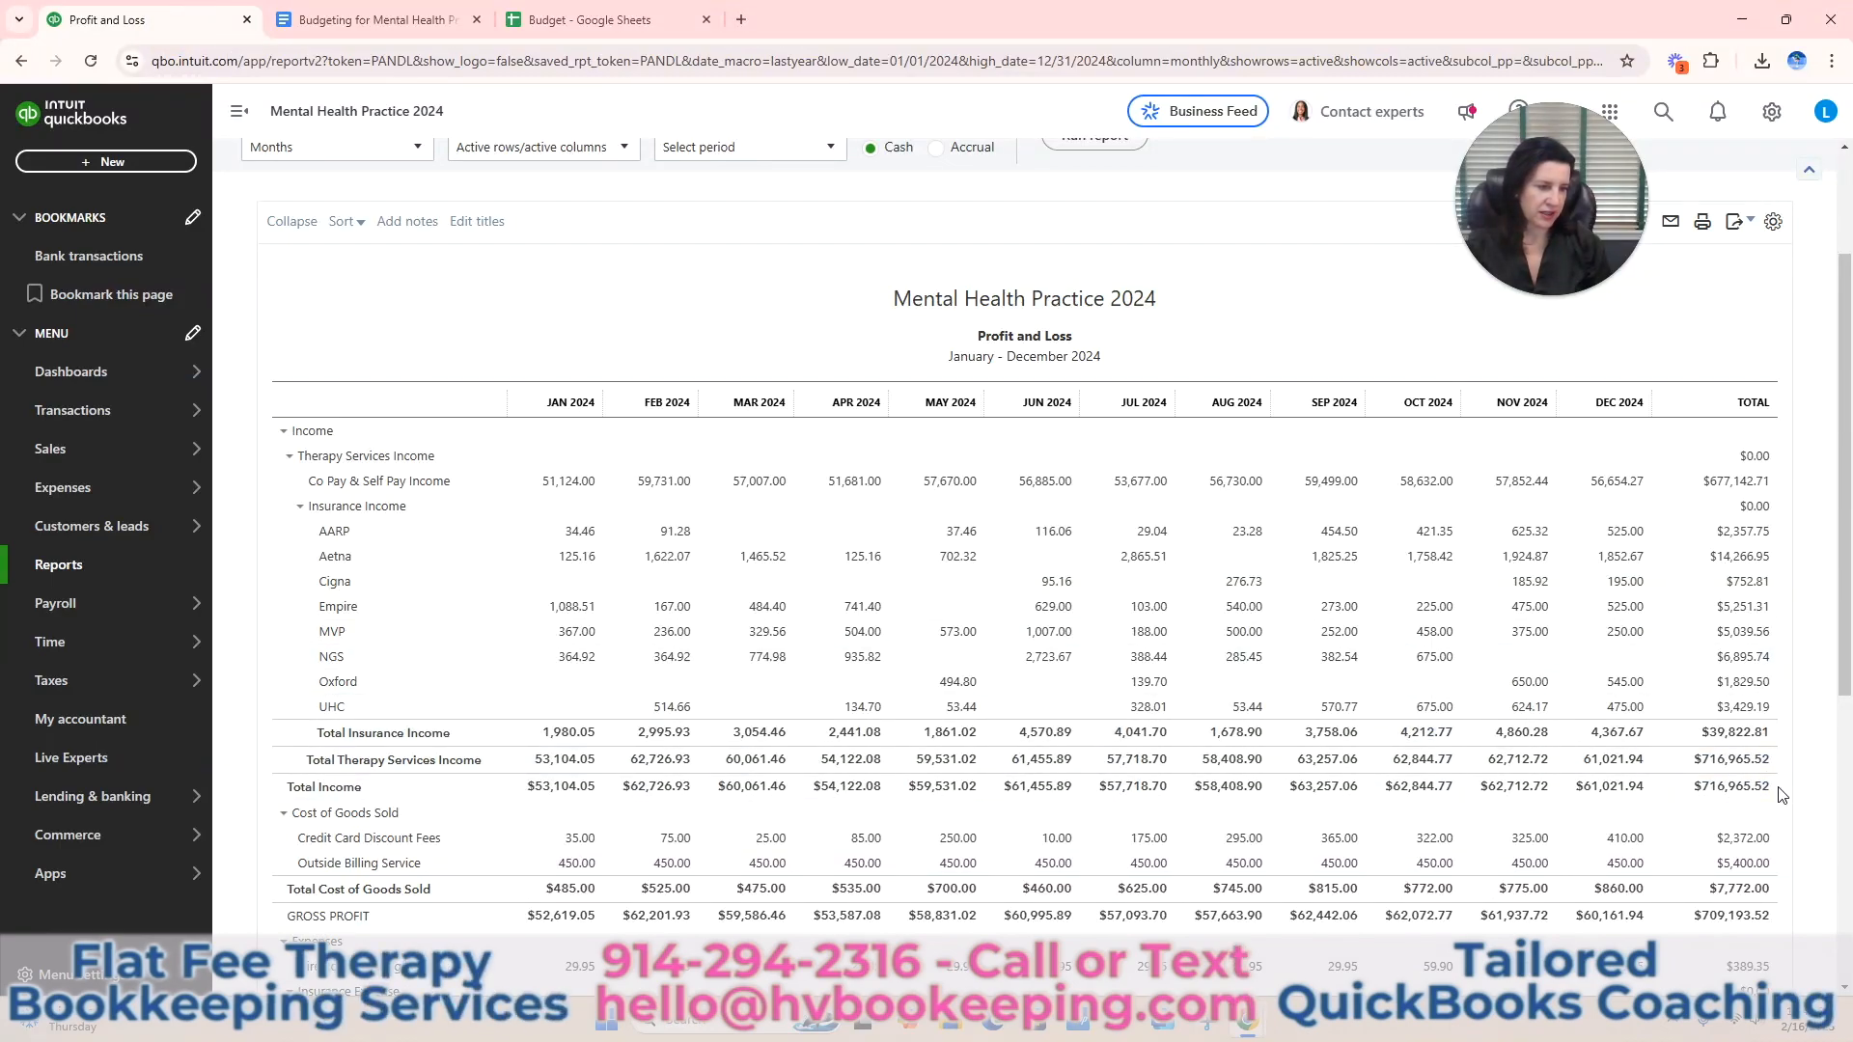
pyautogui.moveTo(1774, 786); pyautogui.dragTo(1700, 800)
pyautogui.hotkey('ctrl', 'c')
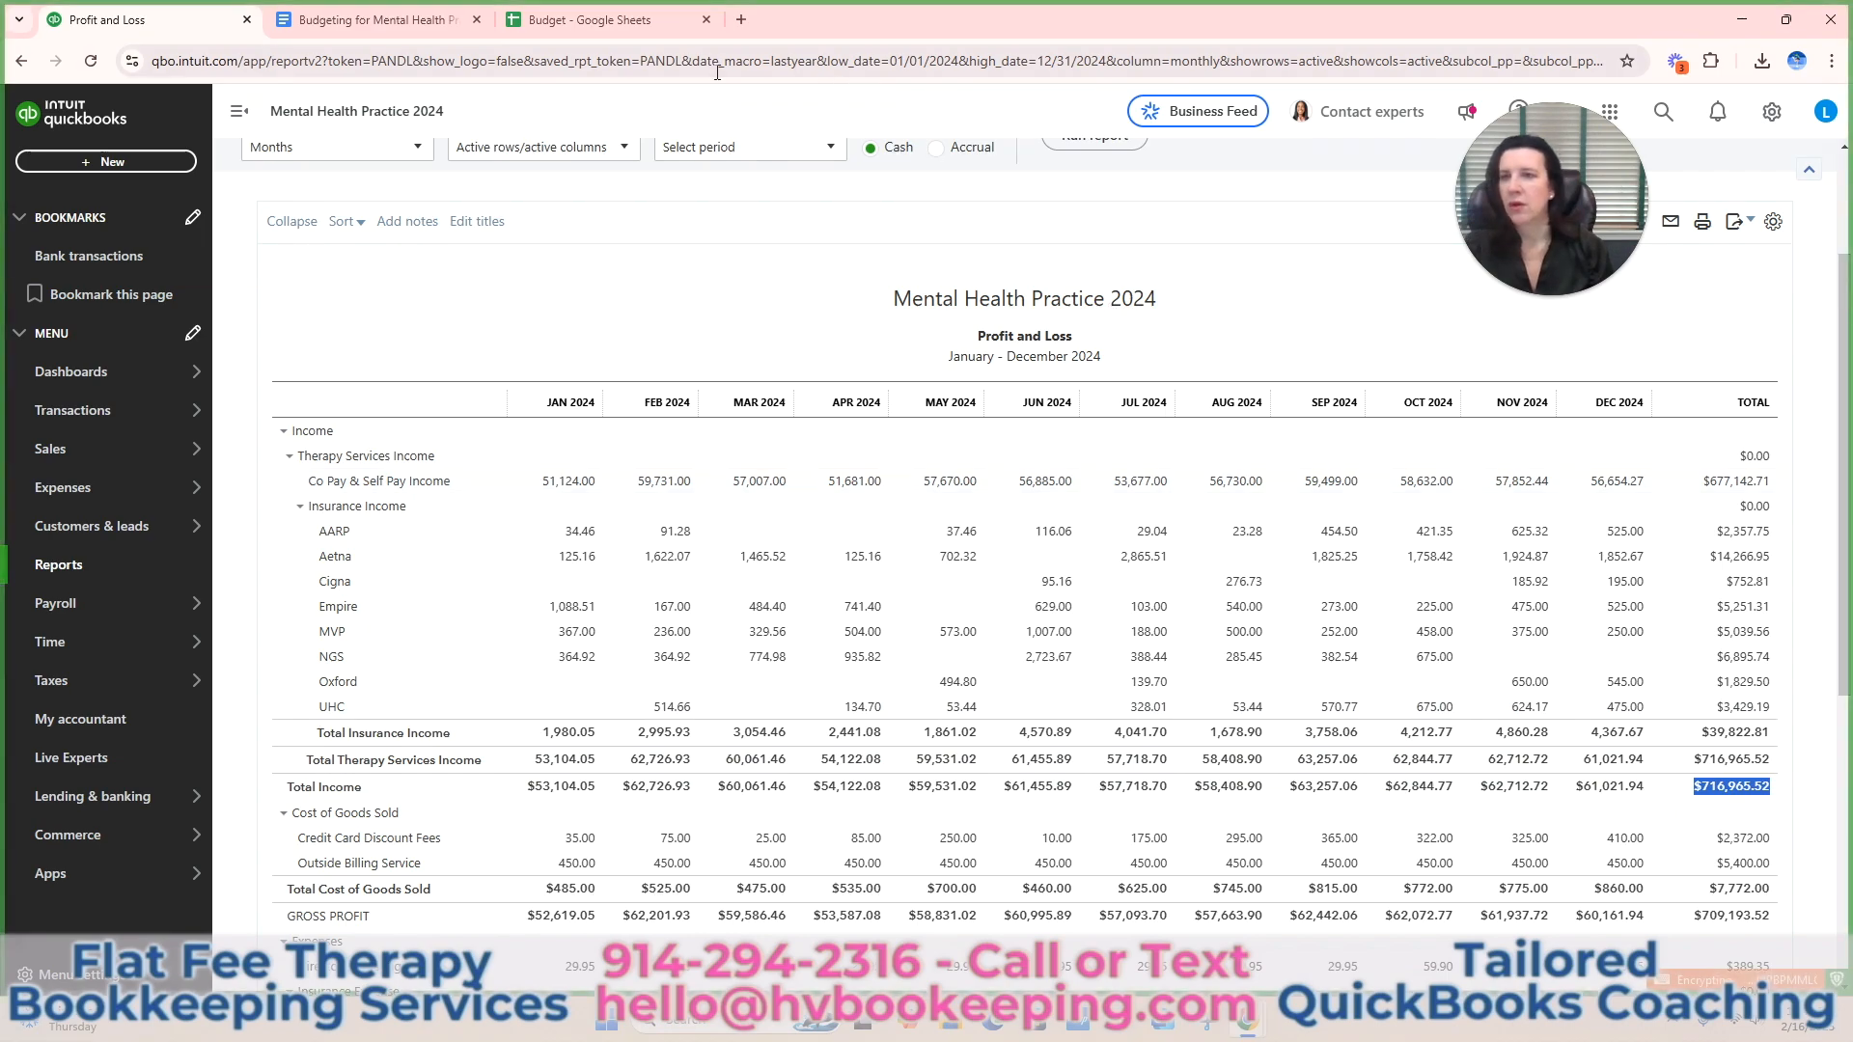
pyautogui.click(635, 19)
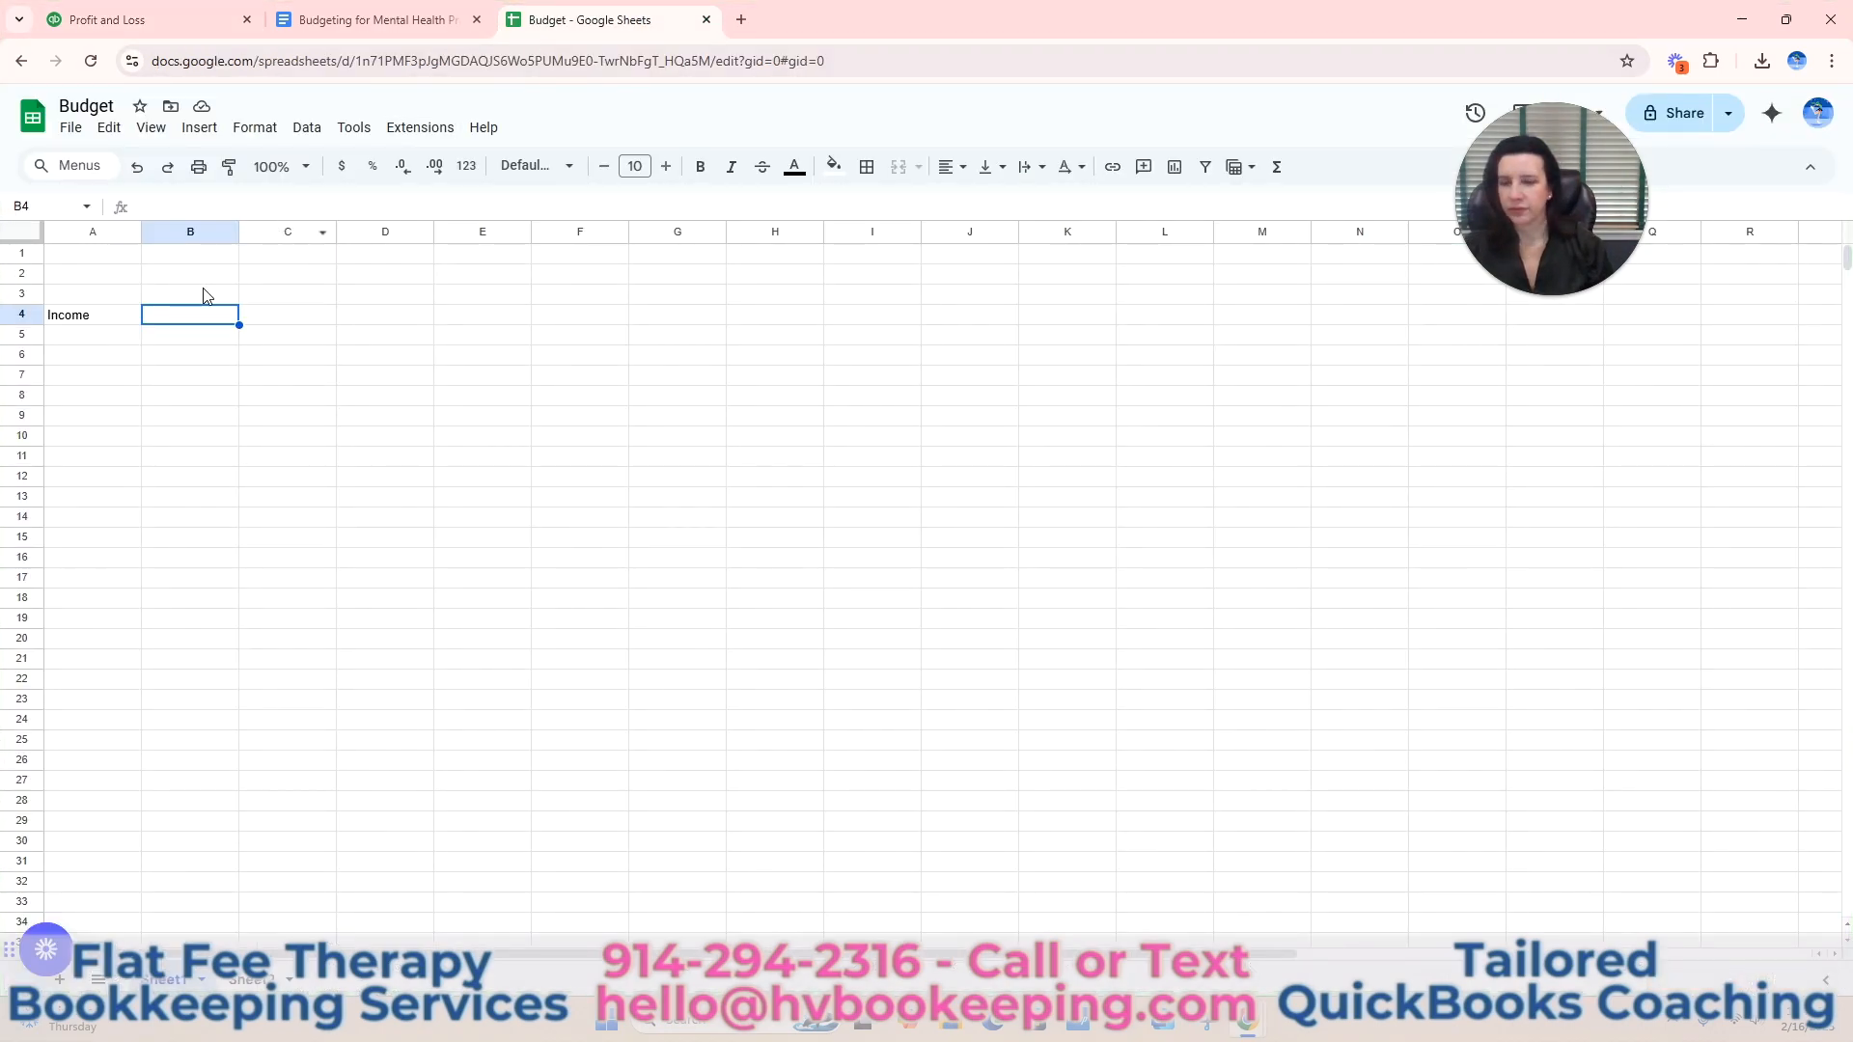
pyautogui.hotkey('ctrl', 'v')
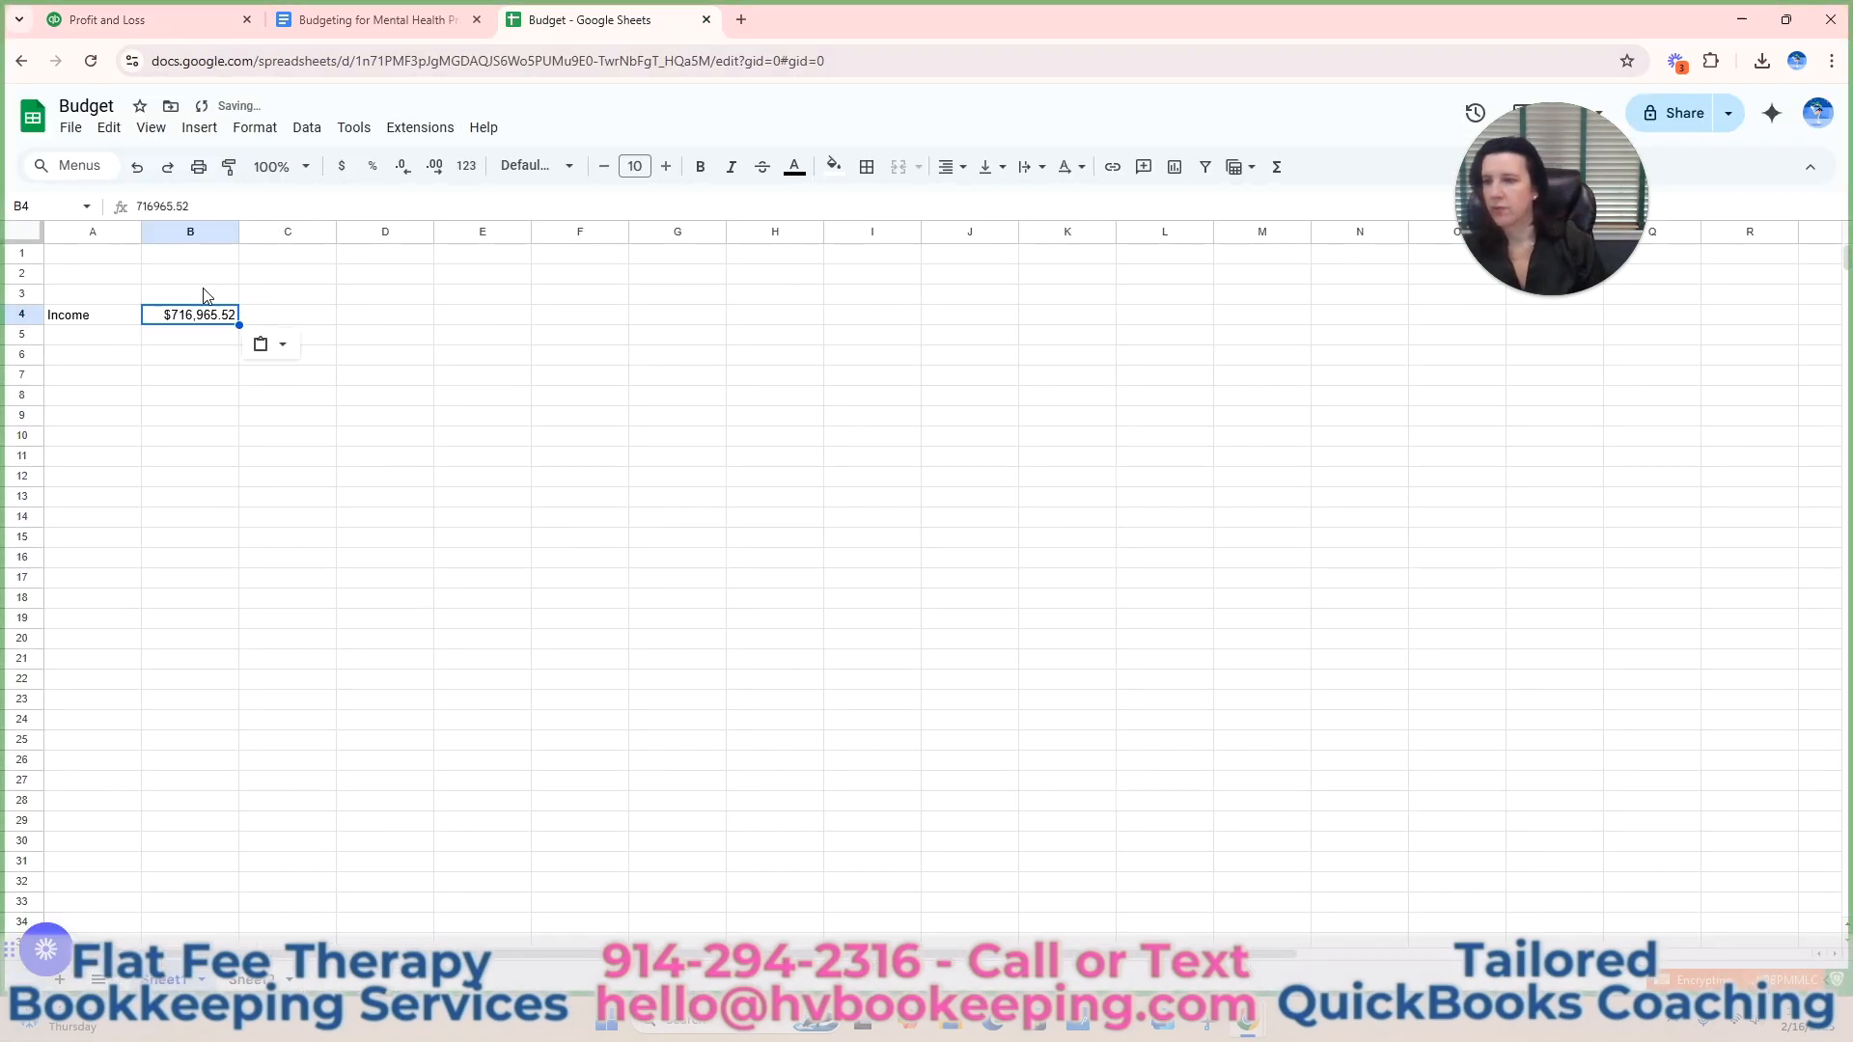
# Turn the income amount in B4 into a monthly average with the formula =716965.52/12.
pyautogui.click(141, 205)
pyautogui.write('=')
pyautogui.write('/12')
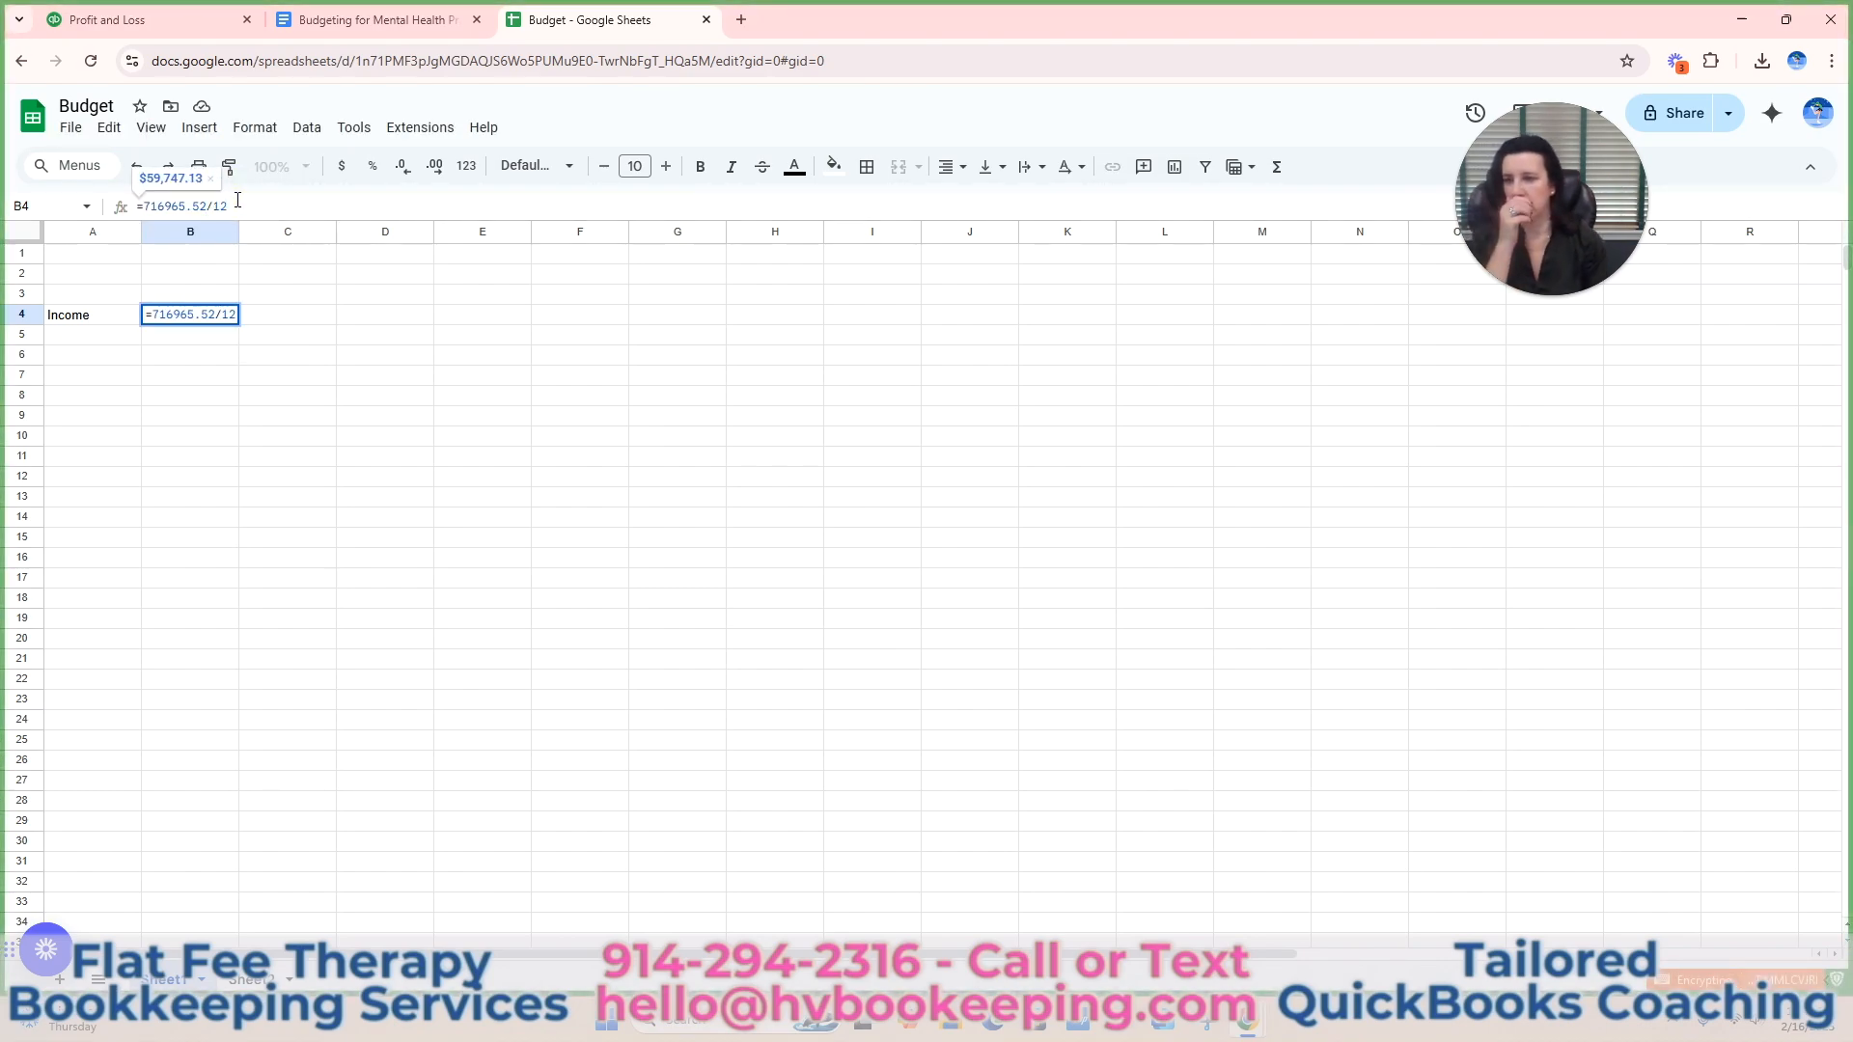
pyautogui.press('Return')
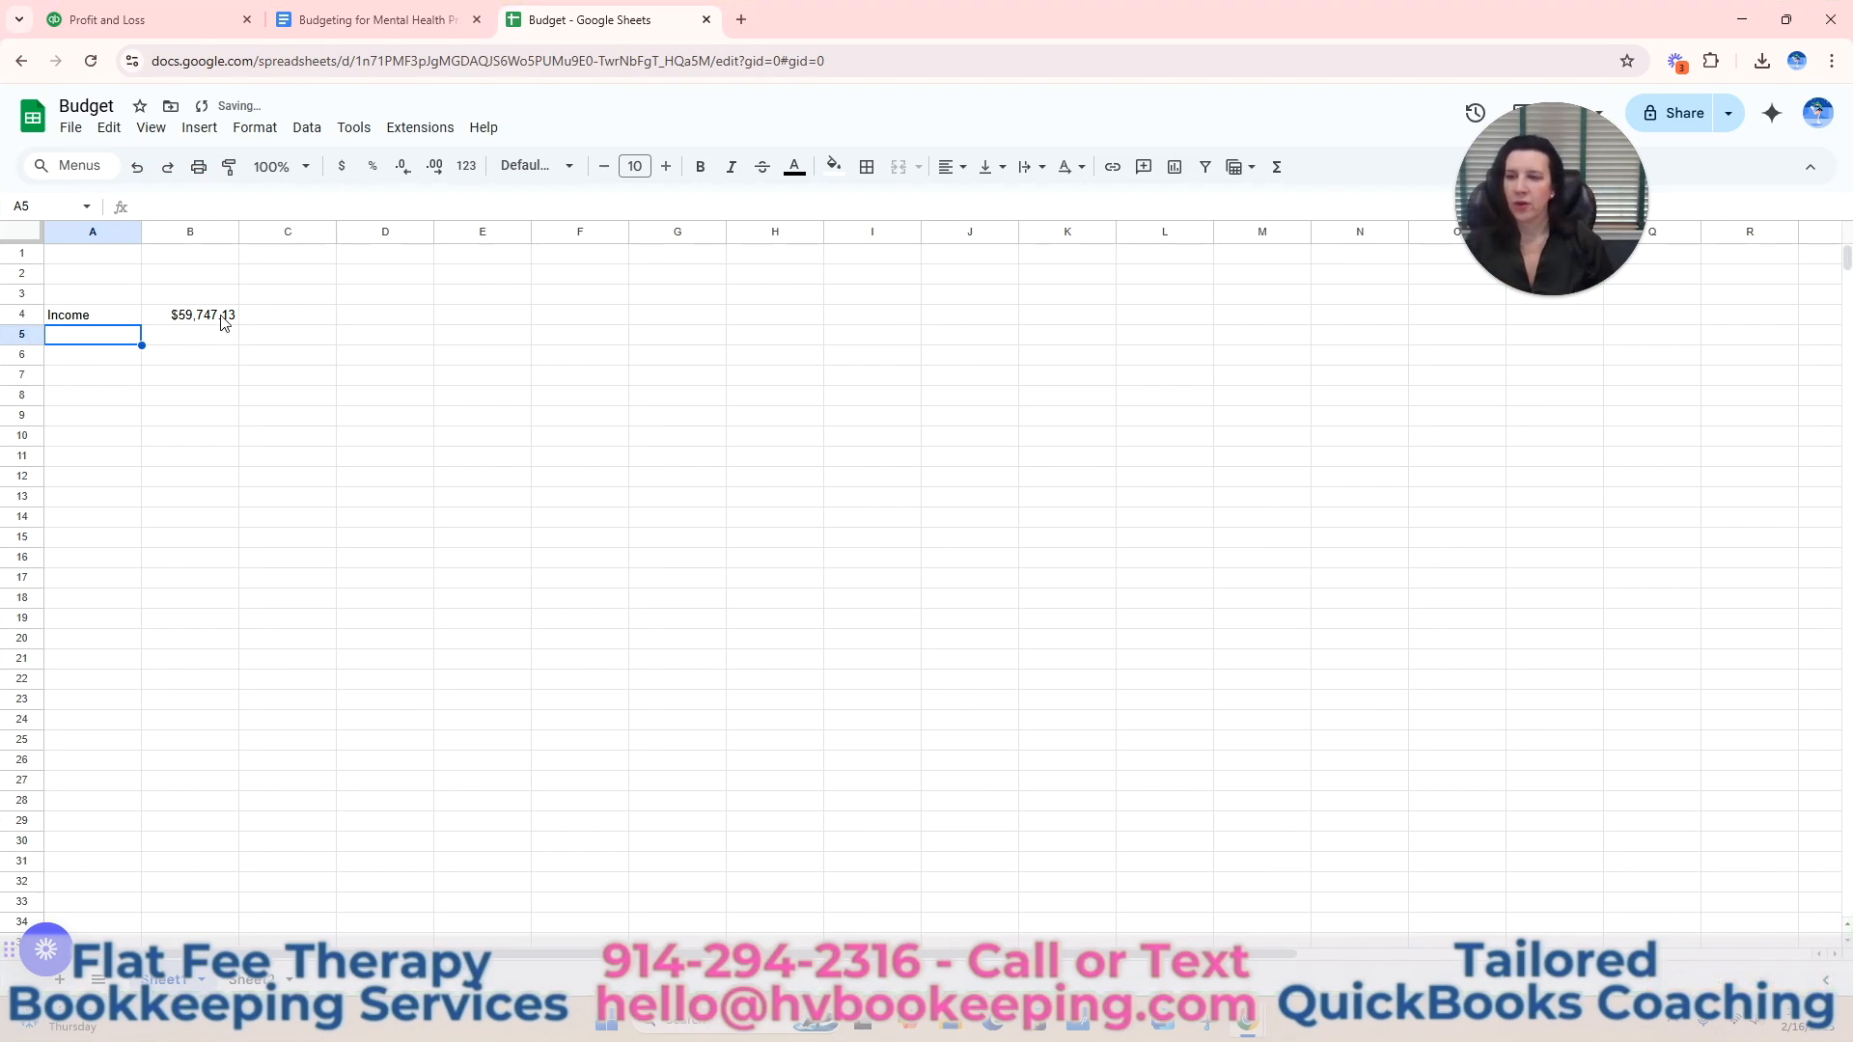
# Enter the column heading "2024 #s" in cell B2 above the income average.
pyautogui.click(317, 321)
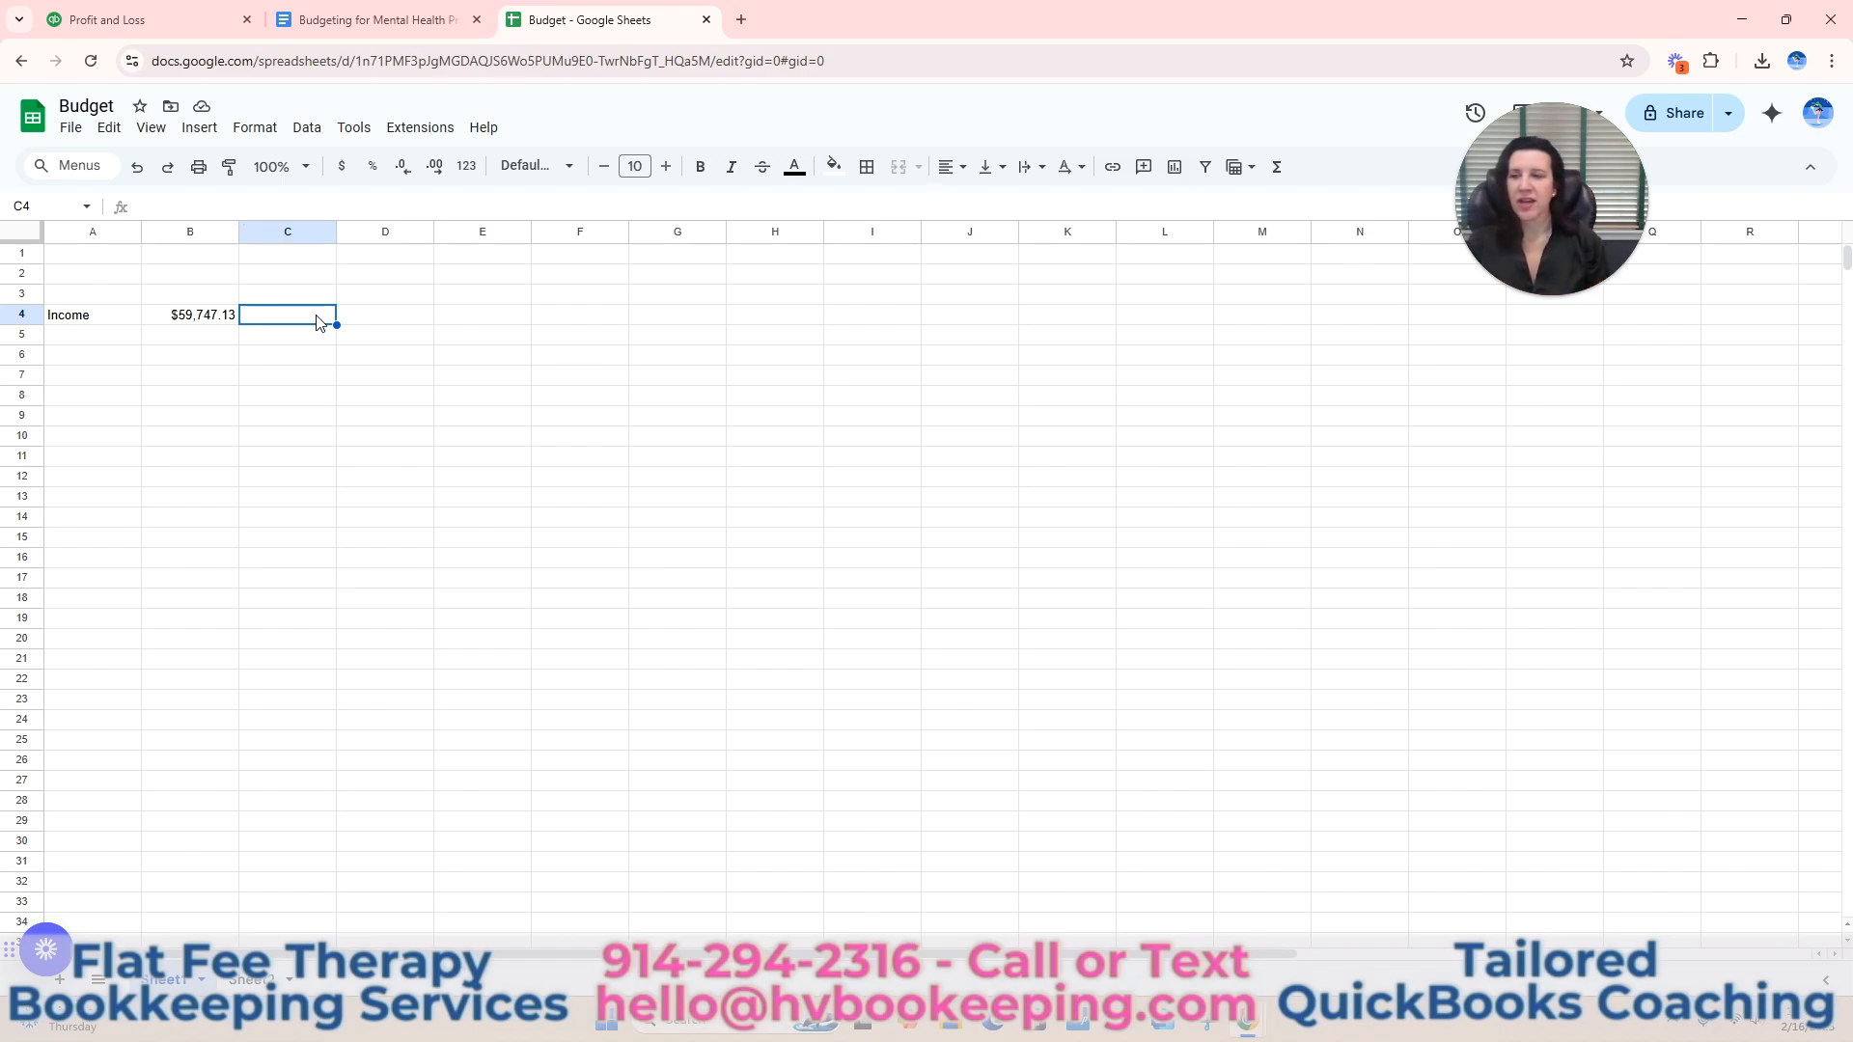
pyautogui.click(195, 274)
pyautogui.write('2024 #s')
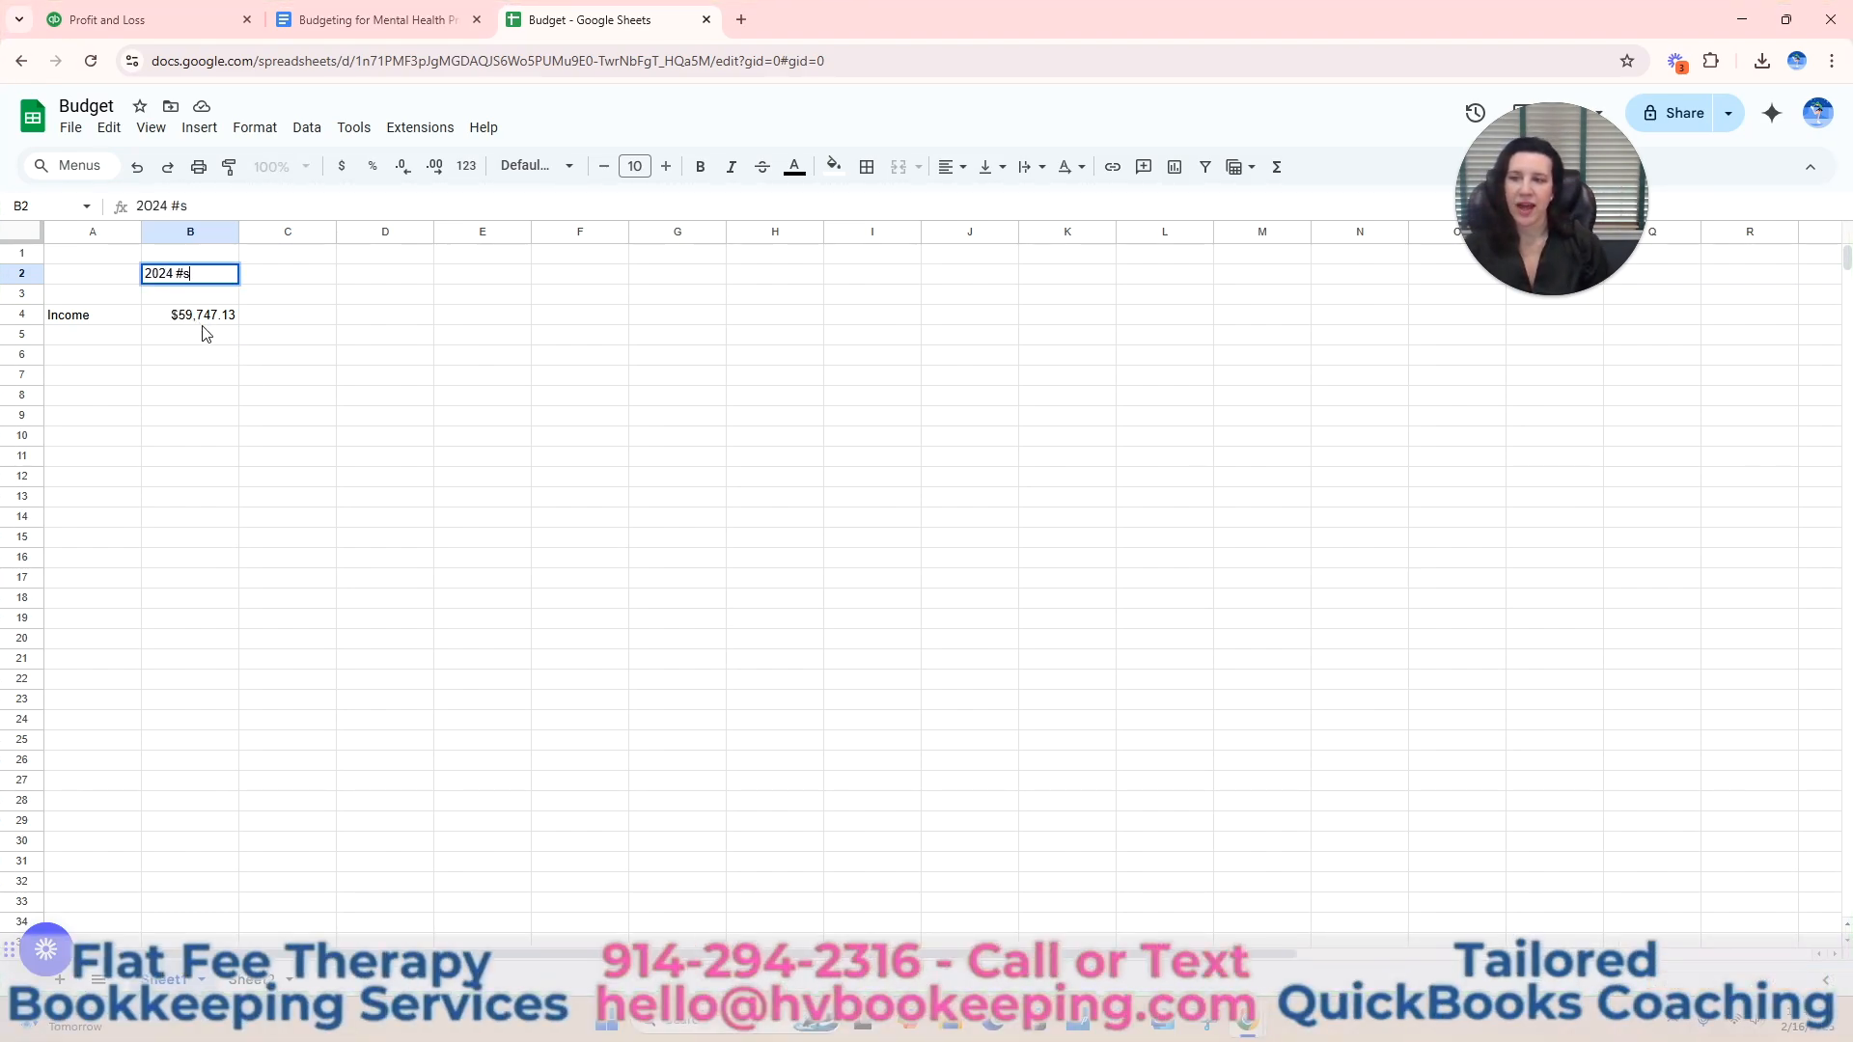
pyautogui.click(282, 316)
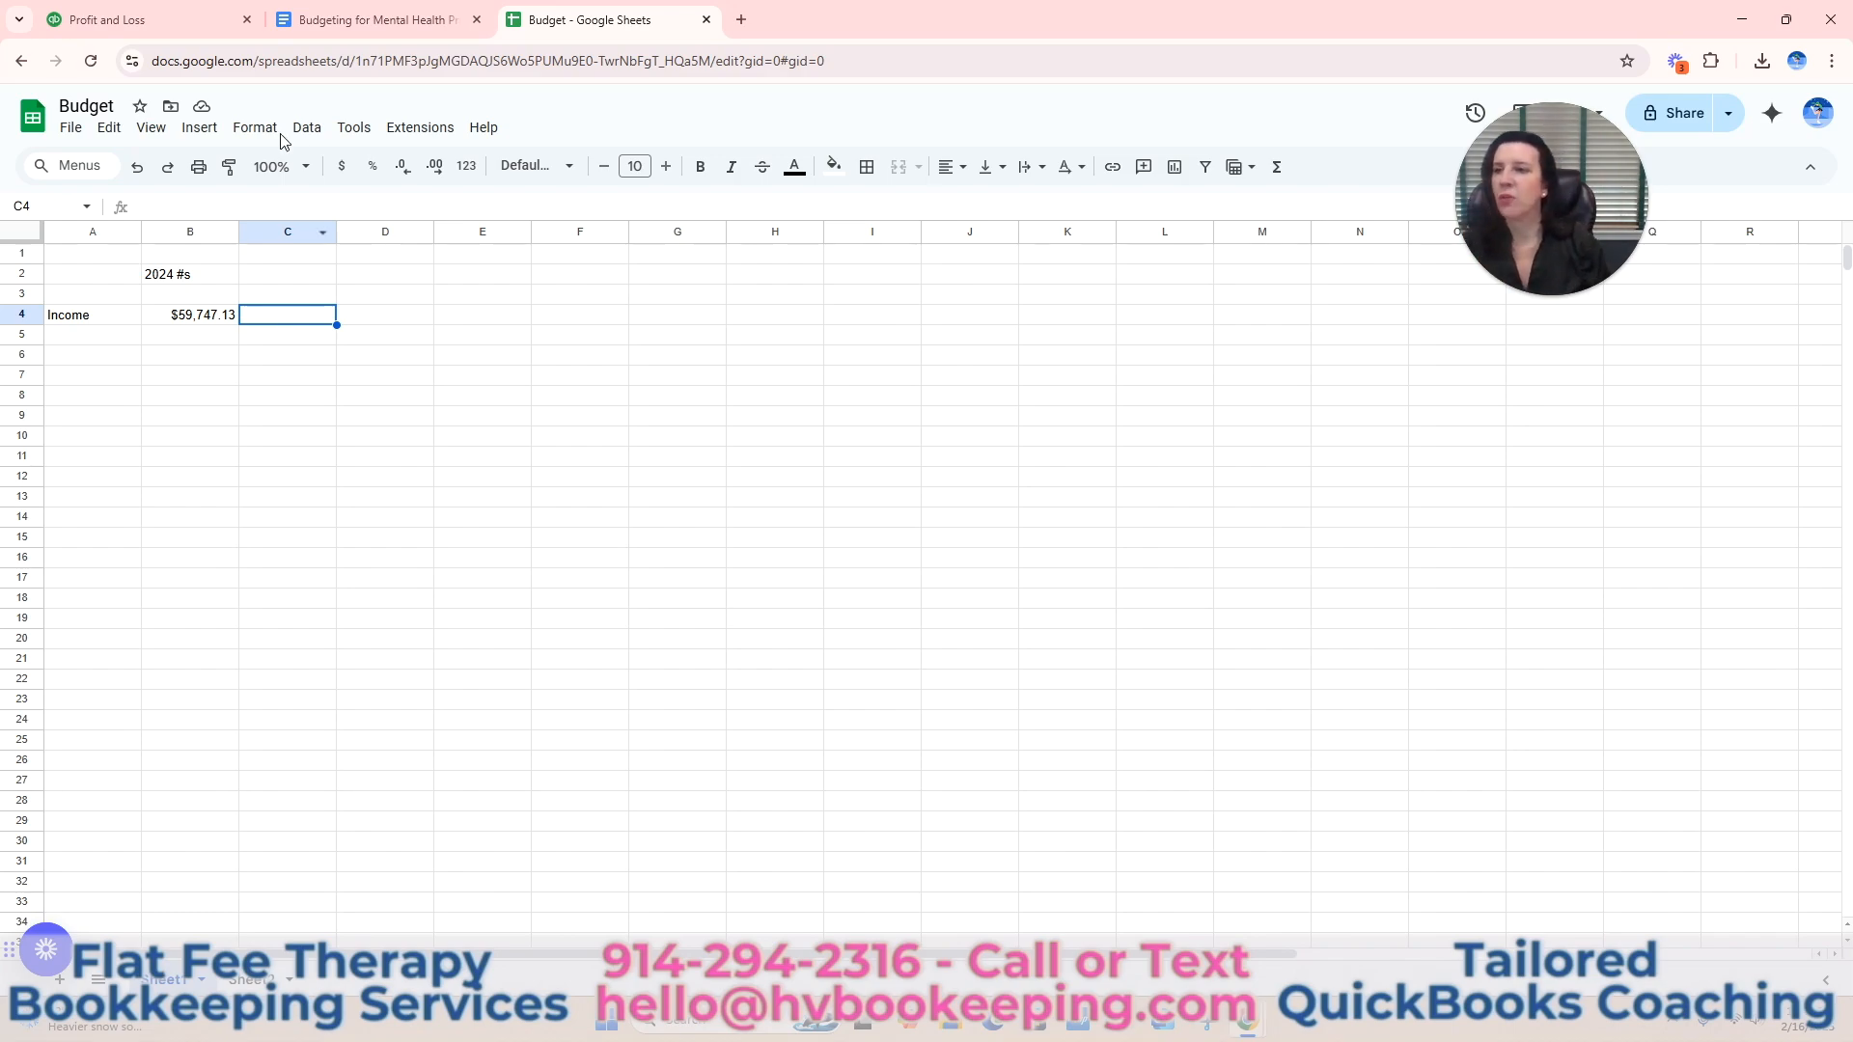
# Review the monthly income figures in the QuickBooks Profit and Loss report.
pyautogui.click(172, 27)
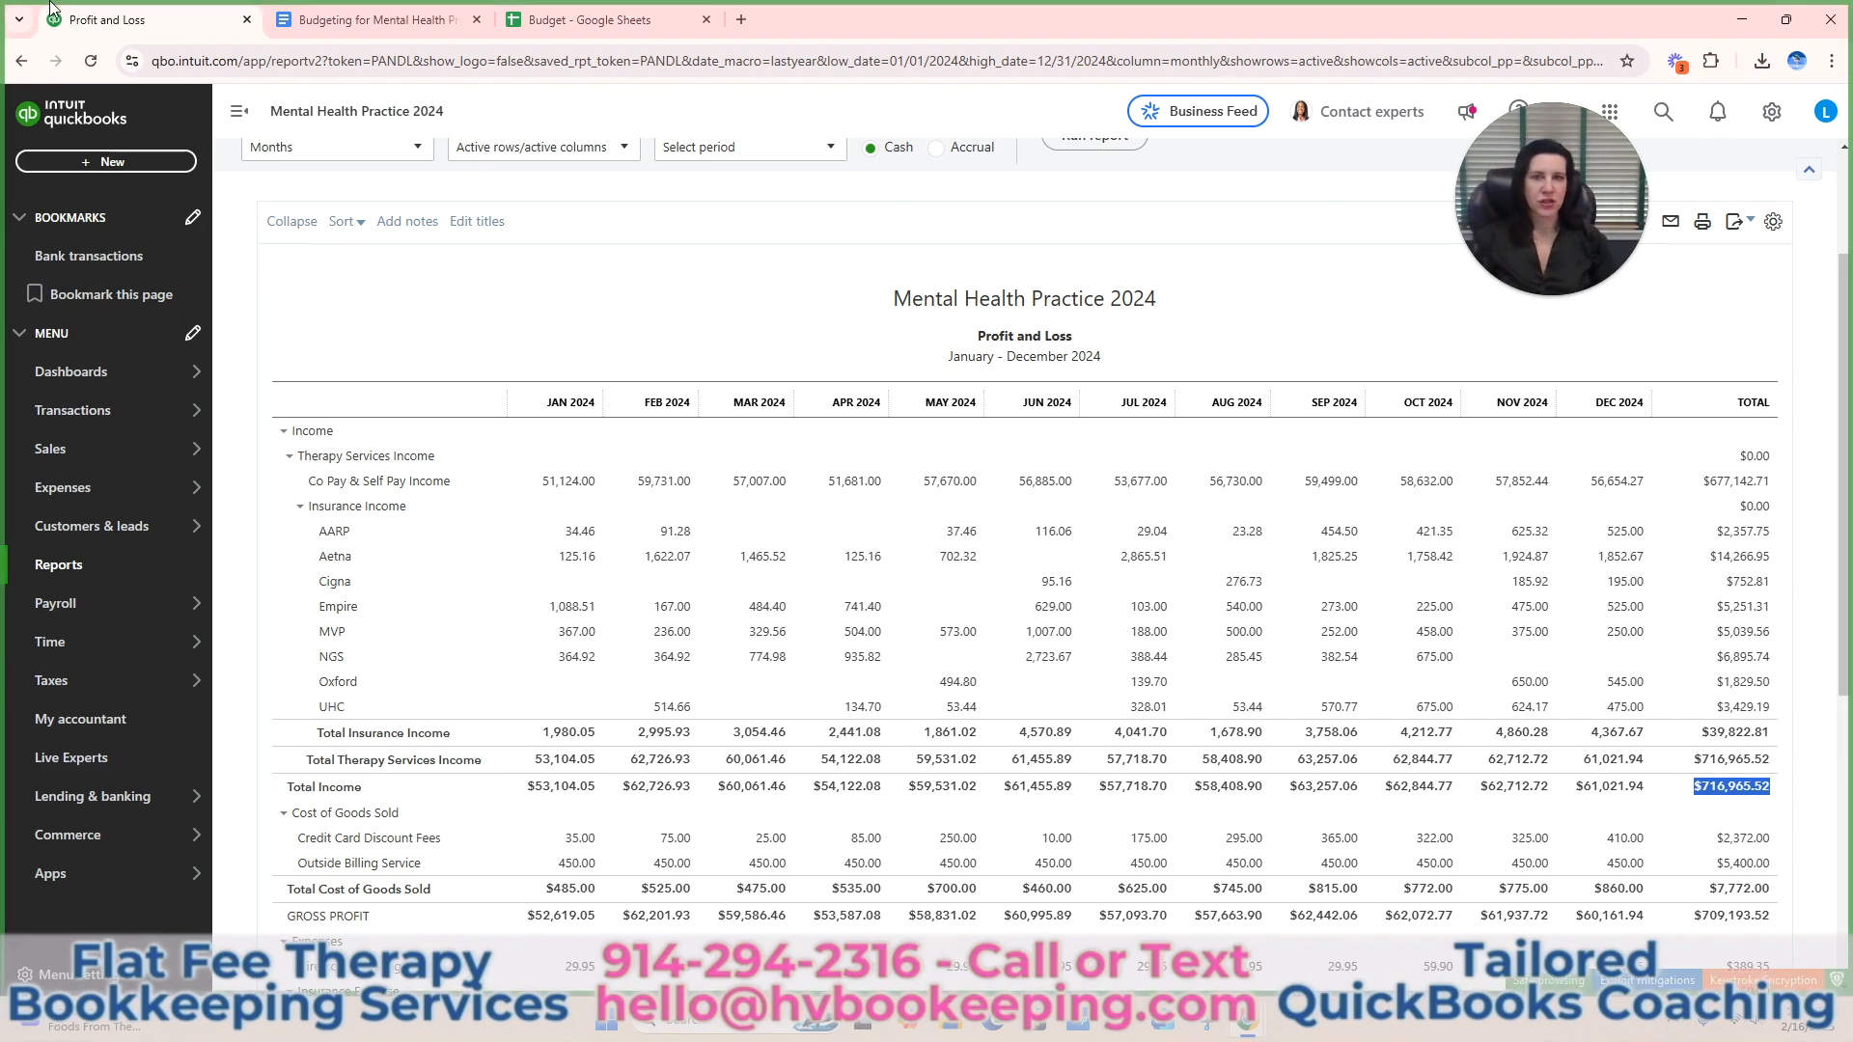
pyautogui.scroll(-1, 714, 308)
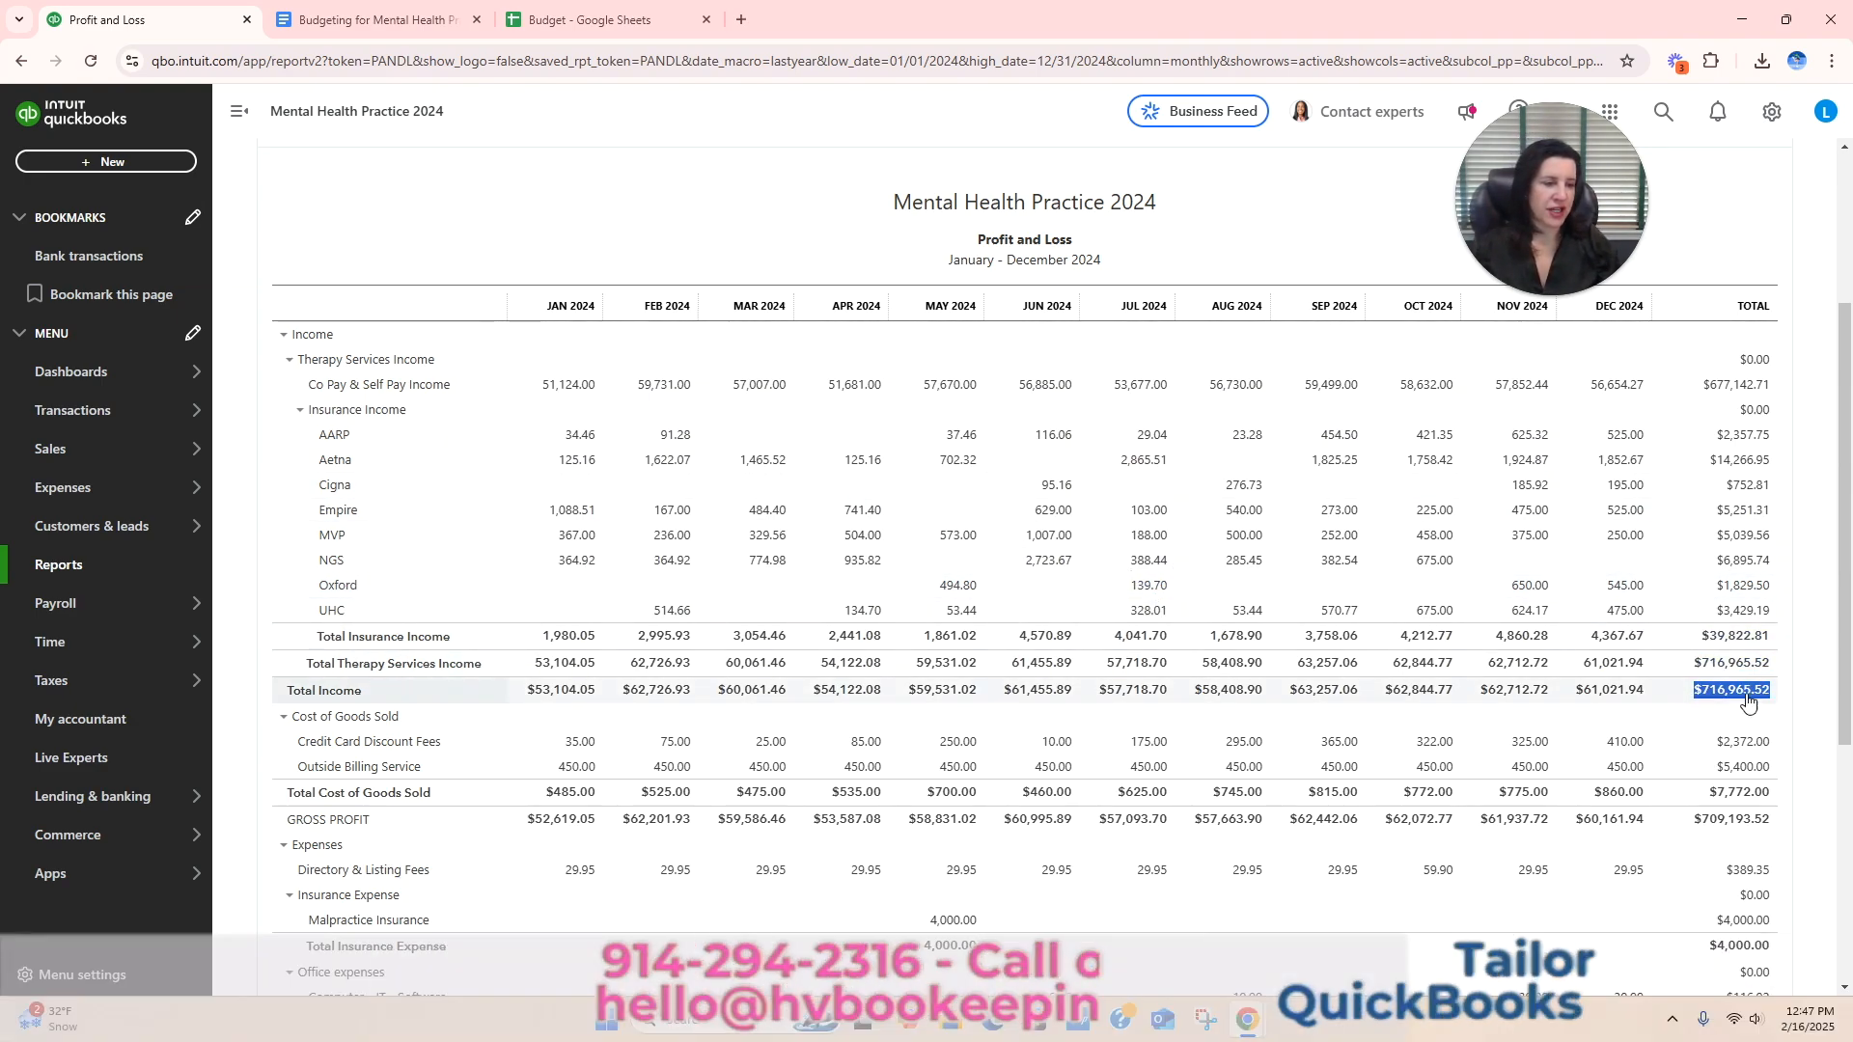
# Return to the Budget spreadsheet and enter the column heading 2025 in cell D2.
pyautogui.click(617, 23)
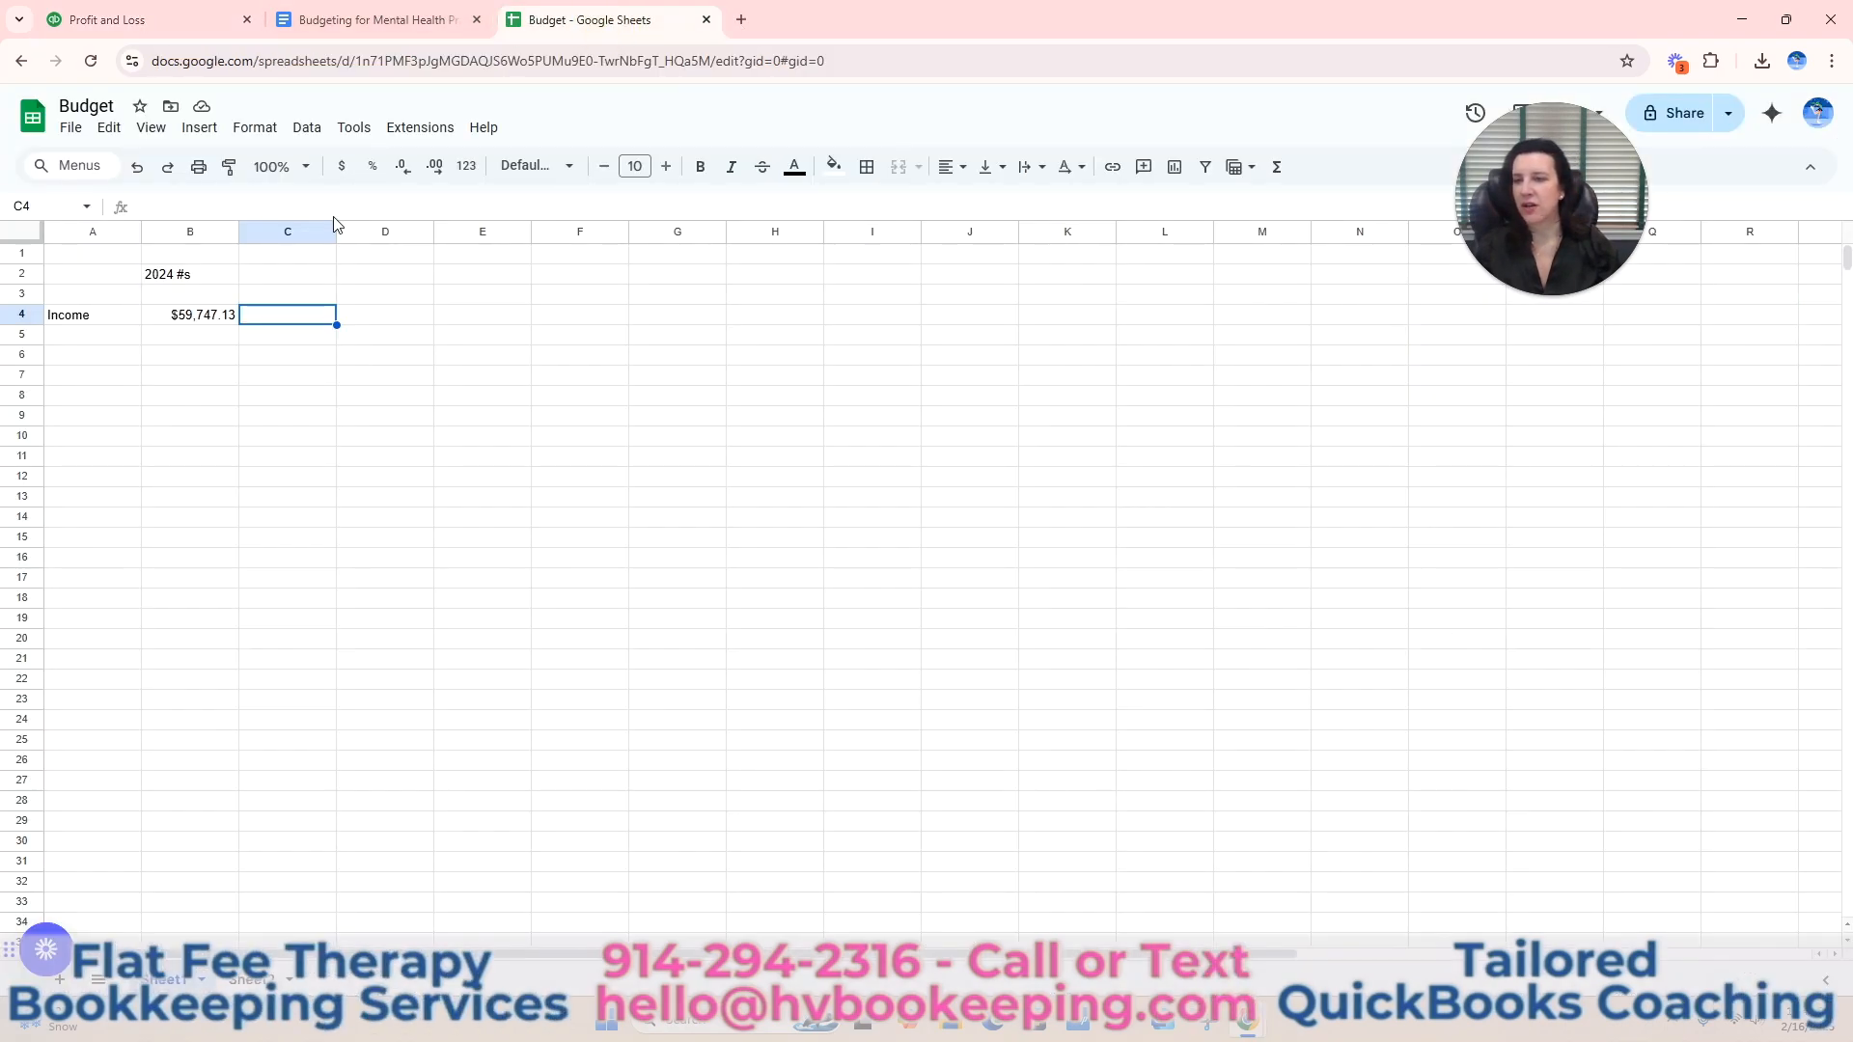
pyautogui.click(294, 276)
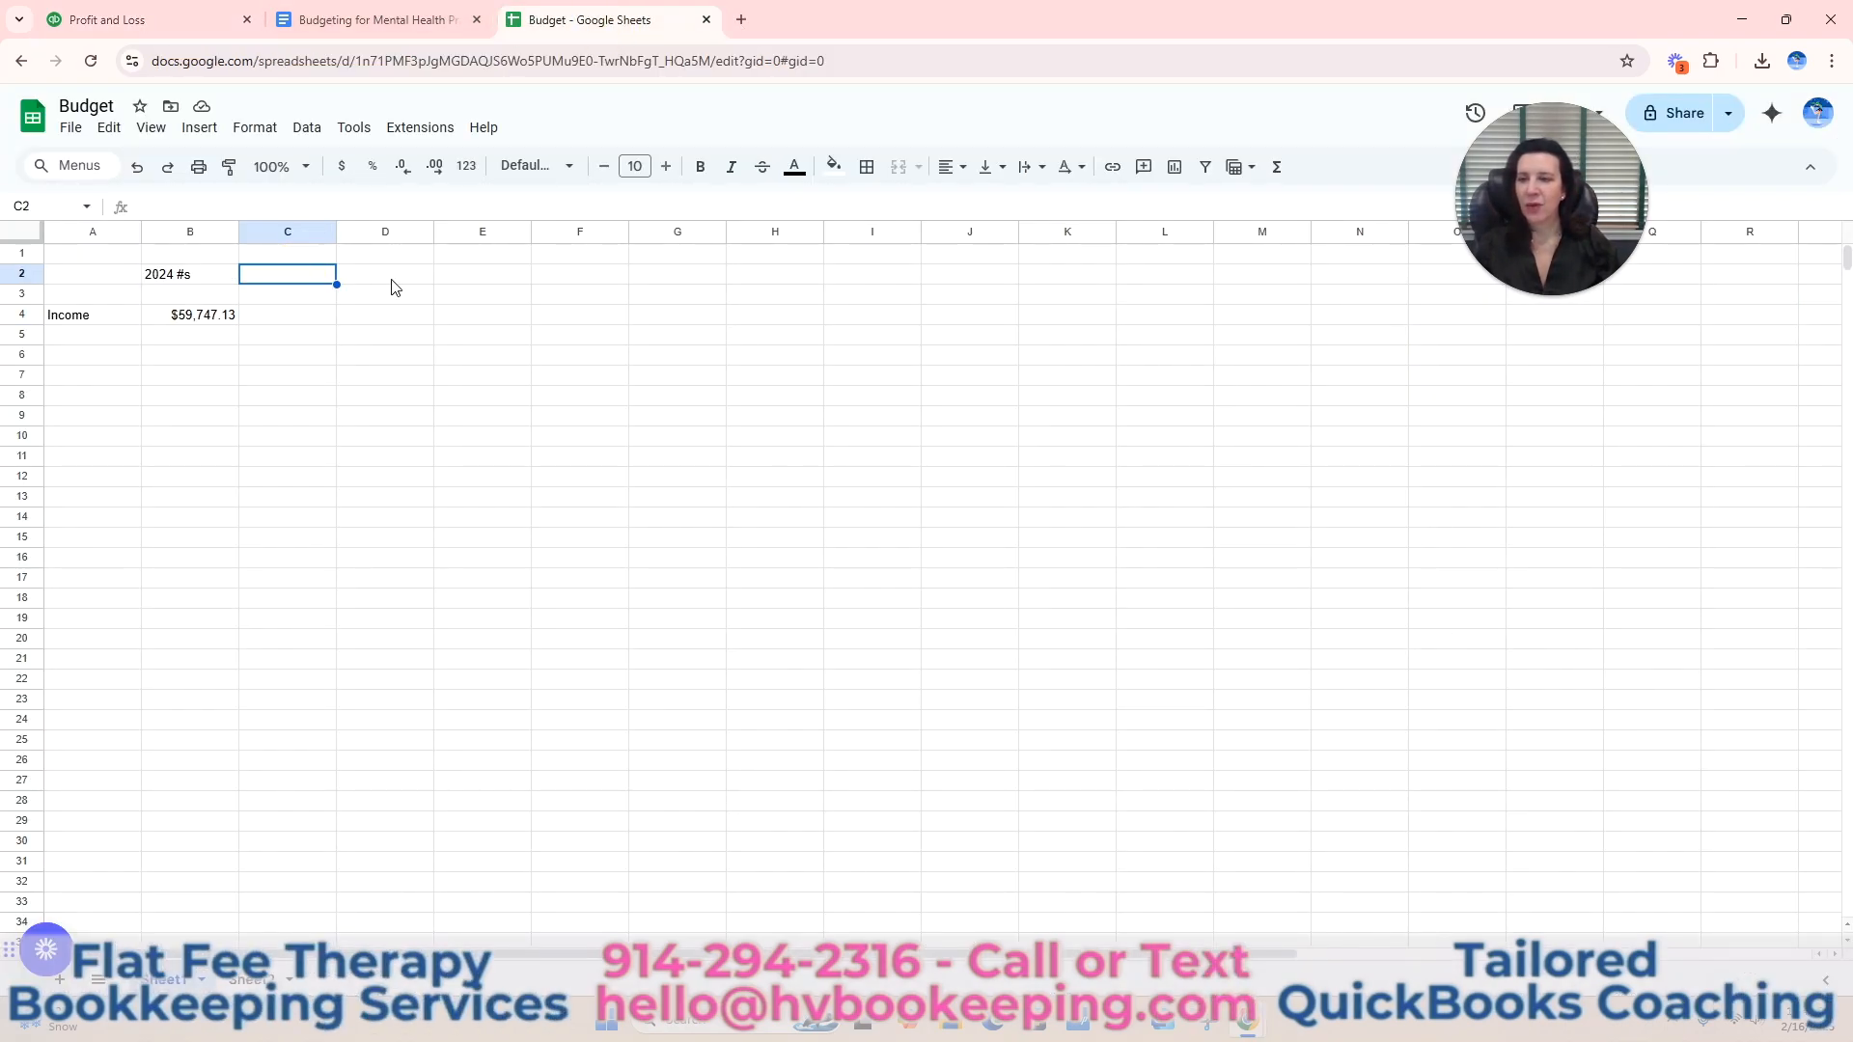
pyautogui.click(400, 277)
pyautogui.write('2025')
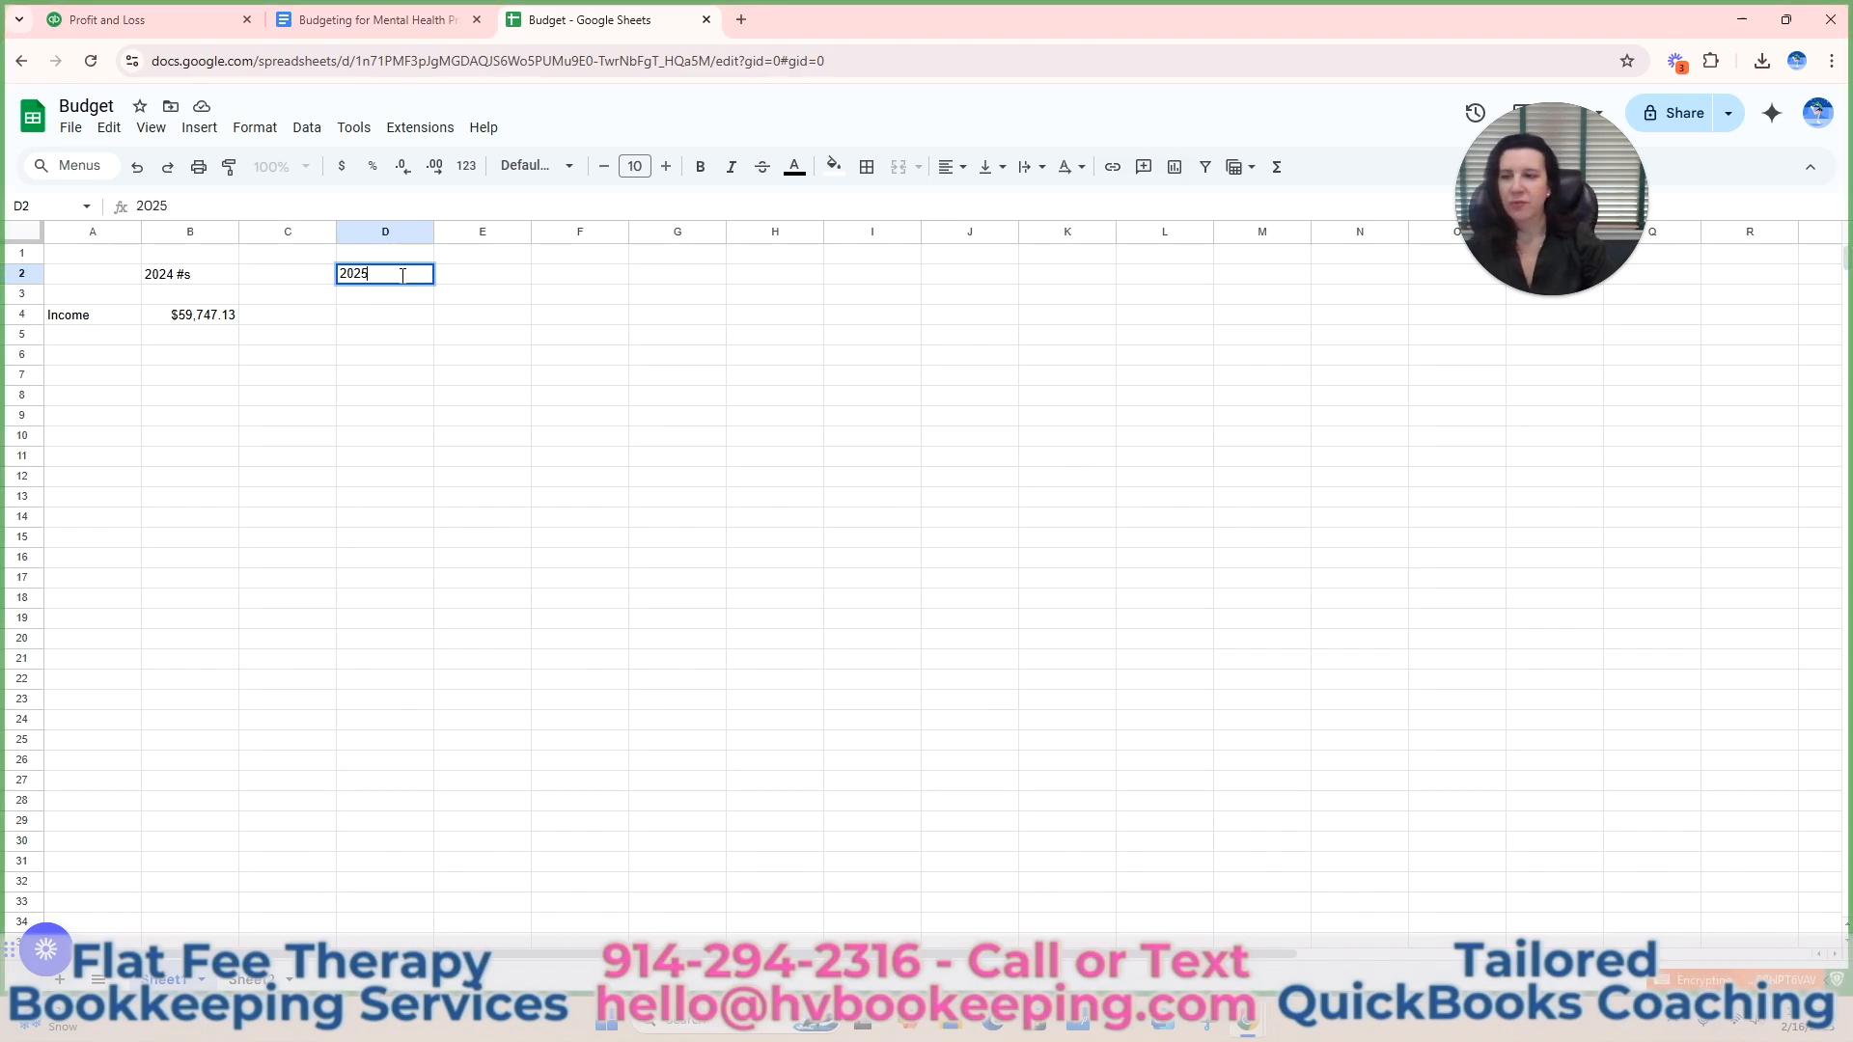
# Calculate the 2025 income in cell D4 as a 5% increase with the formula =B4*1.05.
pyautogui.click(396, 318)
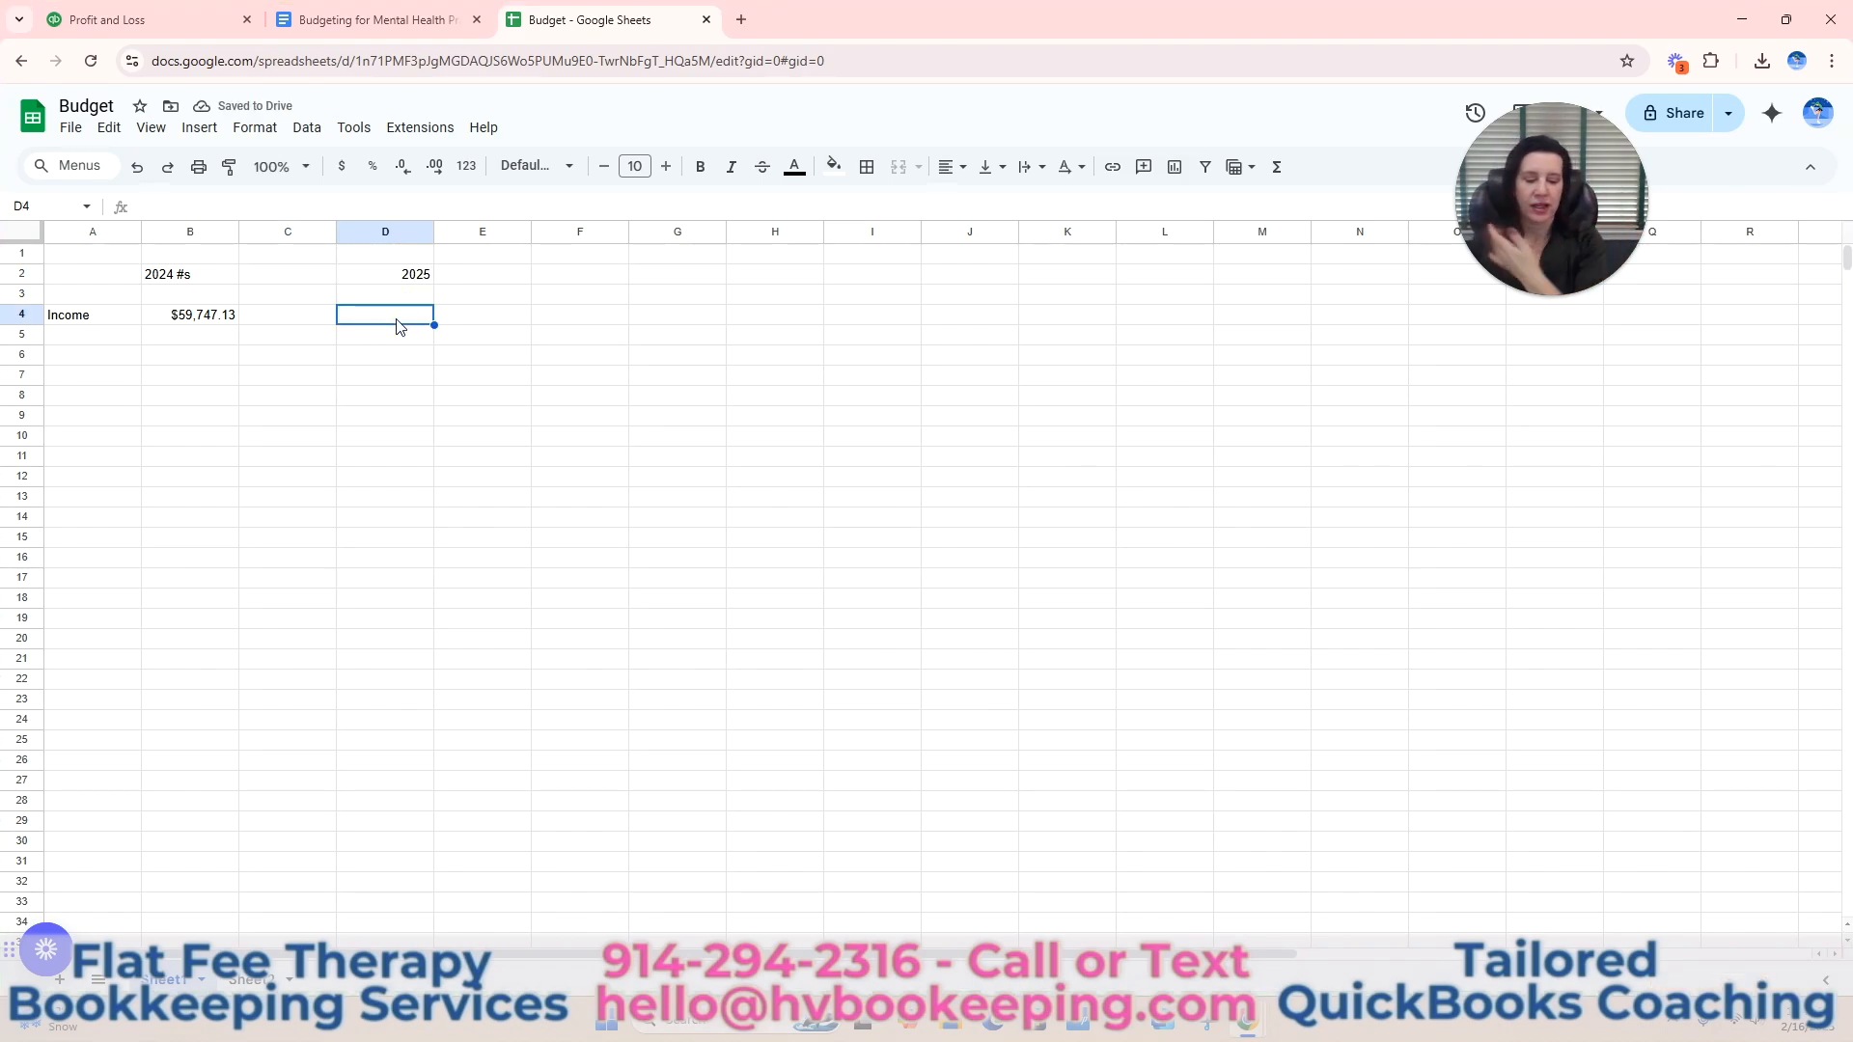
pyautogui.write('=')
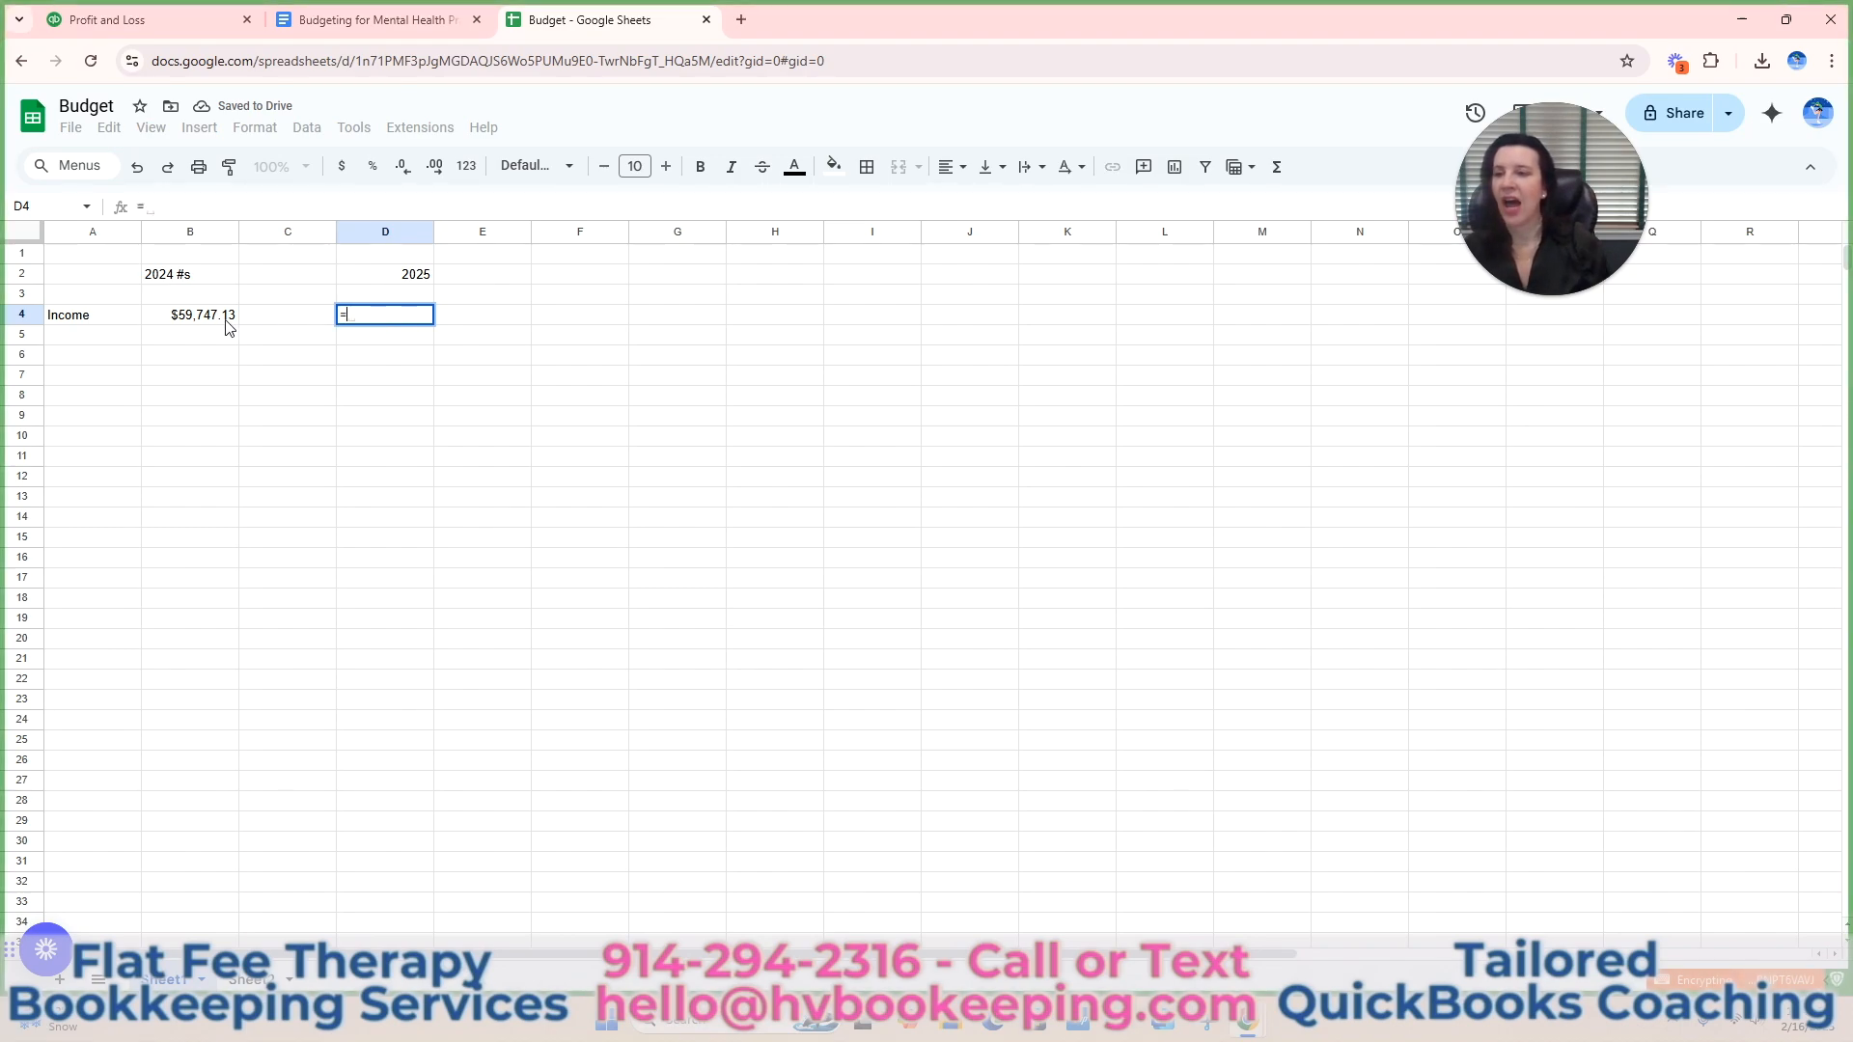
pyautogui.click(216, 324)
pyautogui.write('*1.05')
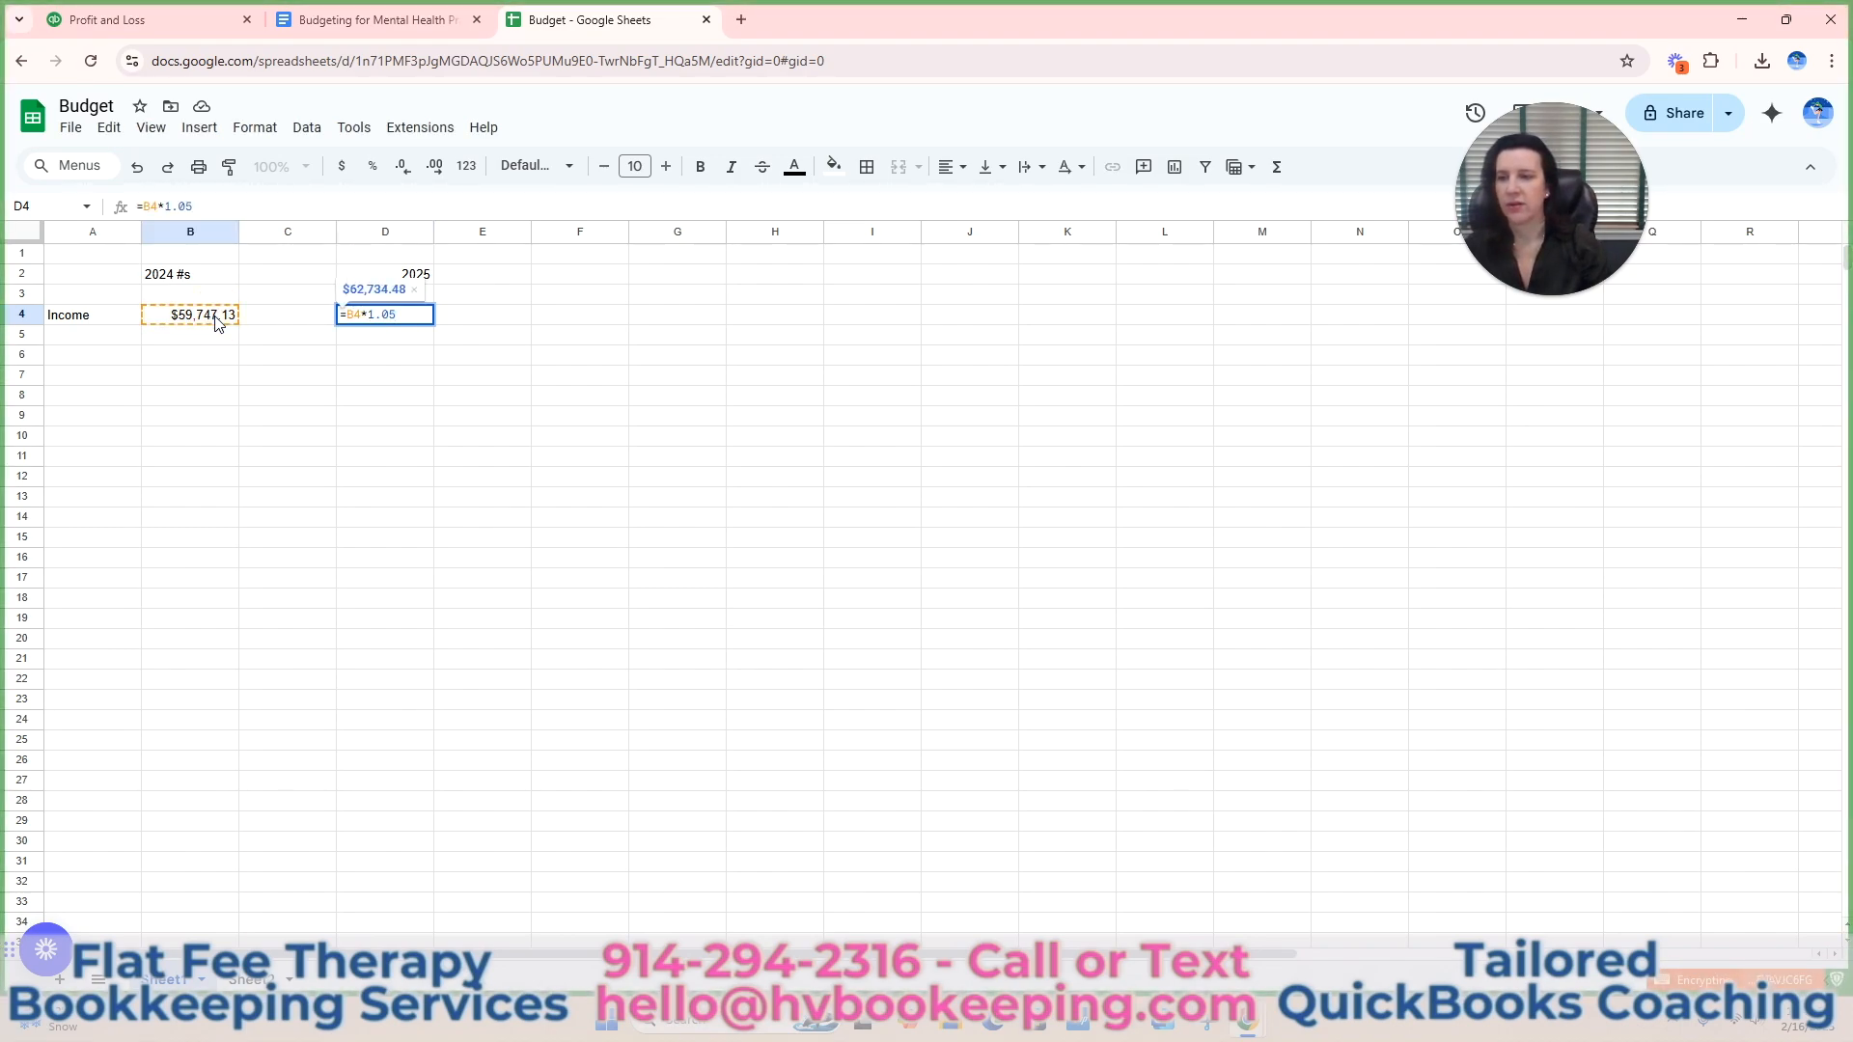
pyautogui.press('Return')
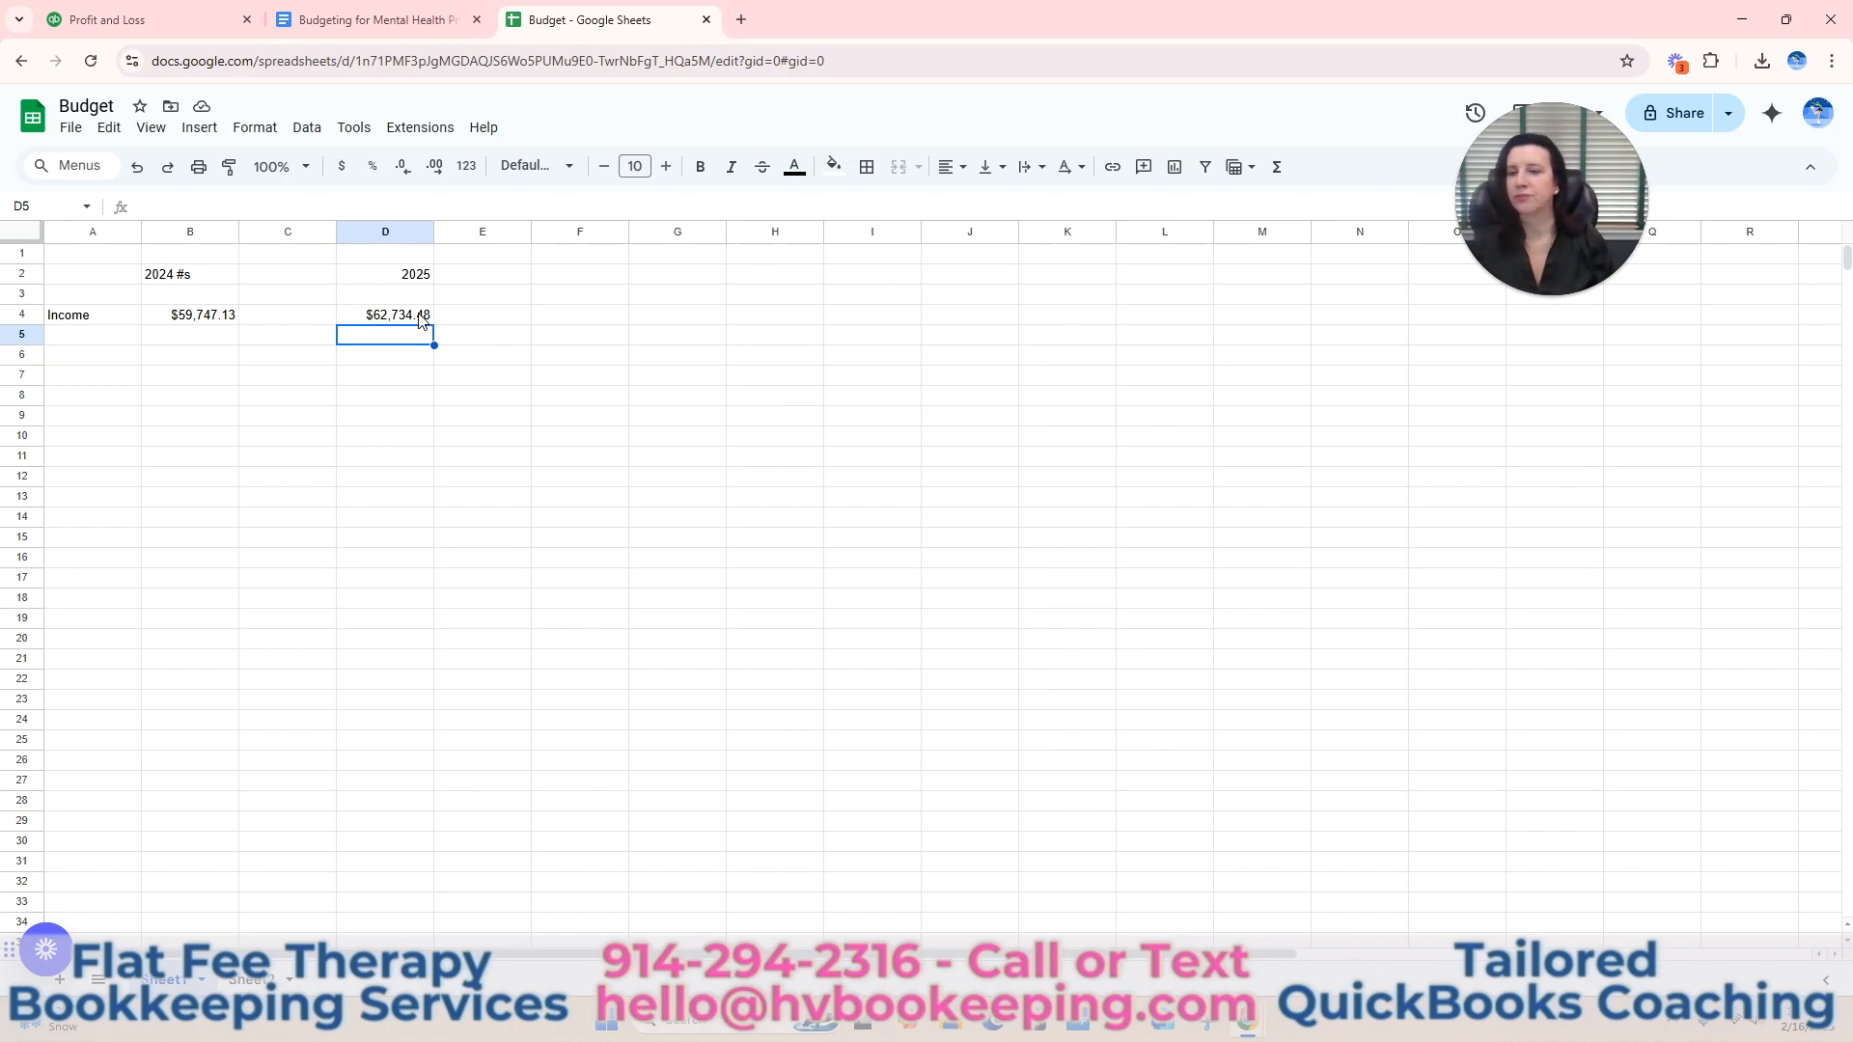
# In QuickBooks, run the Profit and Loss report for 12/01/2024 to 12/31/2024 with Total Only columns and export it to Excel.
pyautogui.click(150, 20)
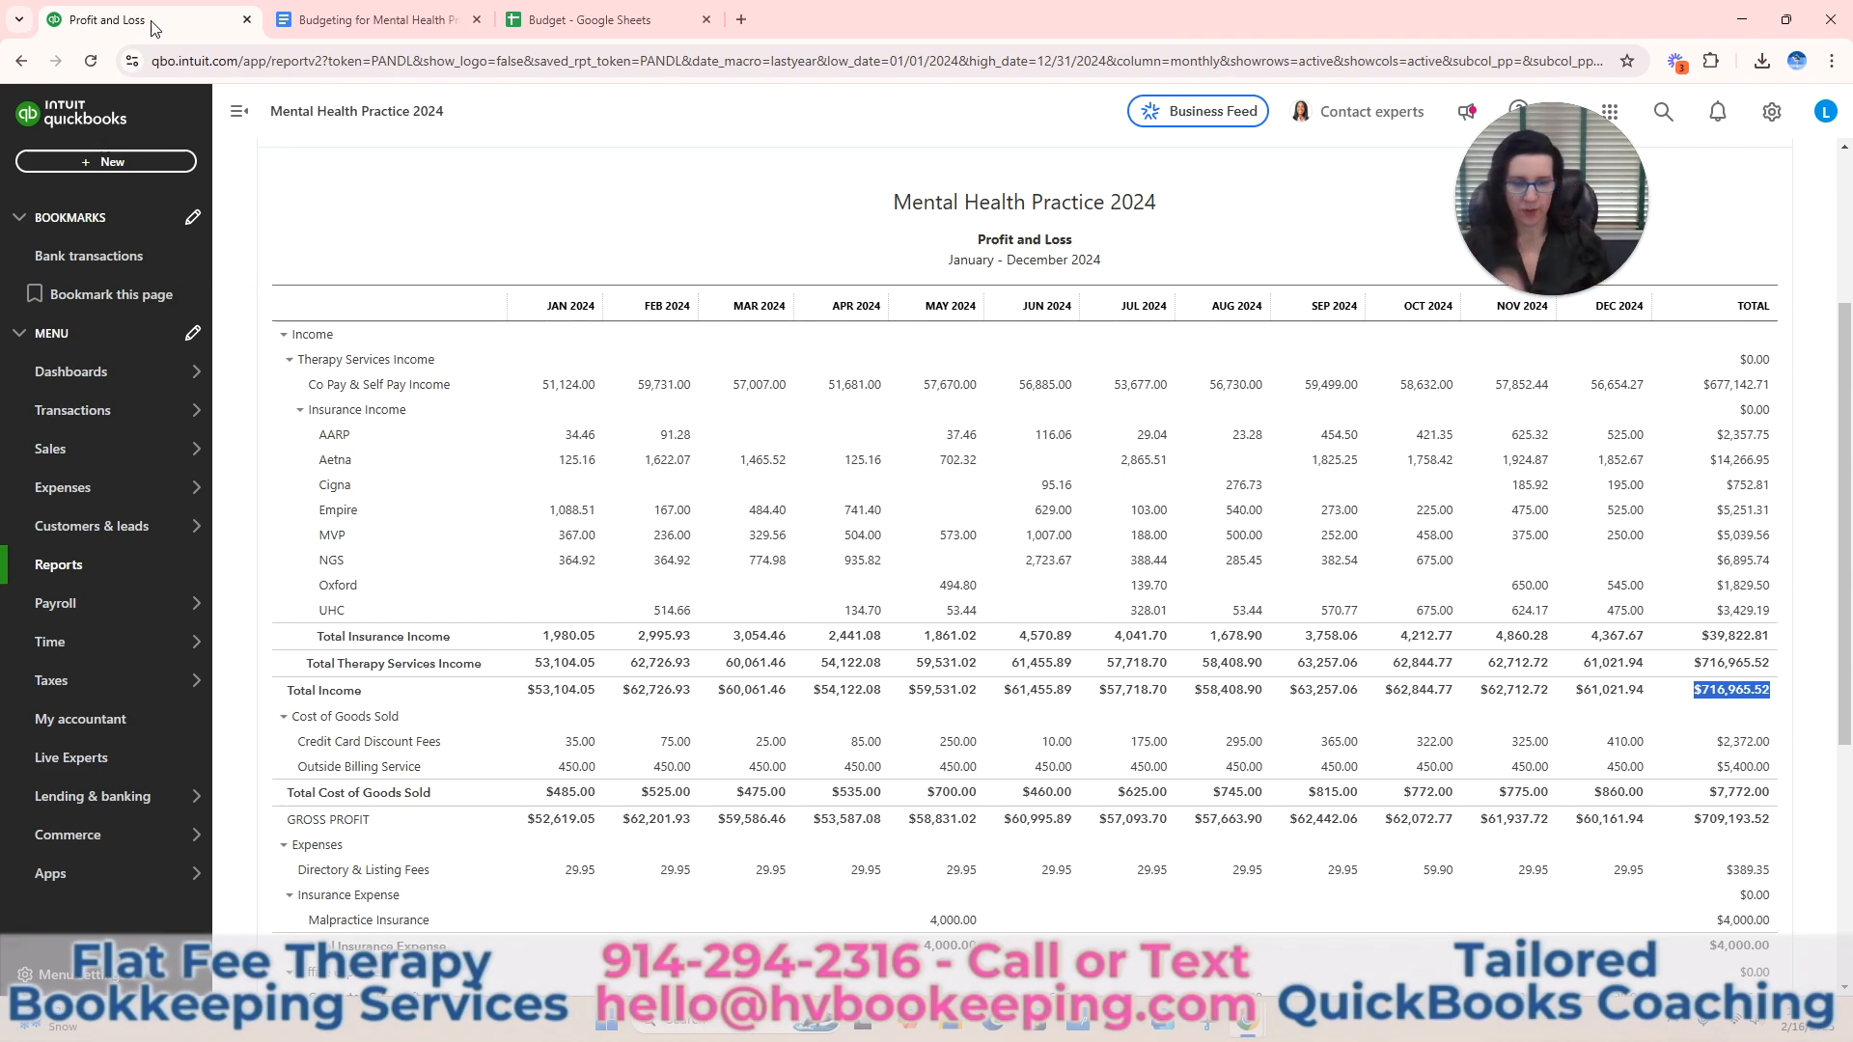
pyautogui.scroll(-1, 214, 160)
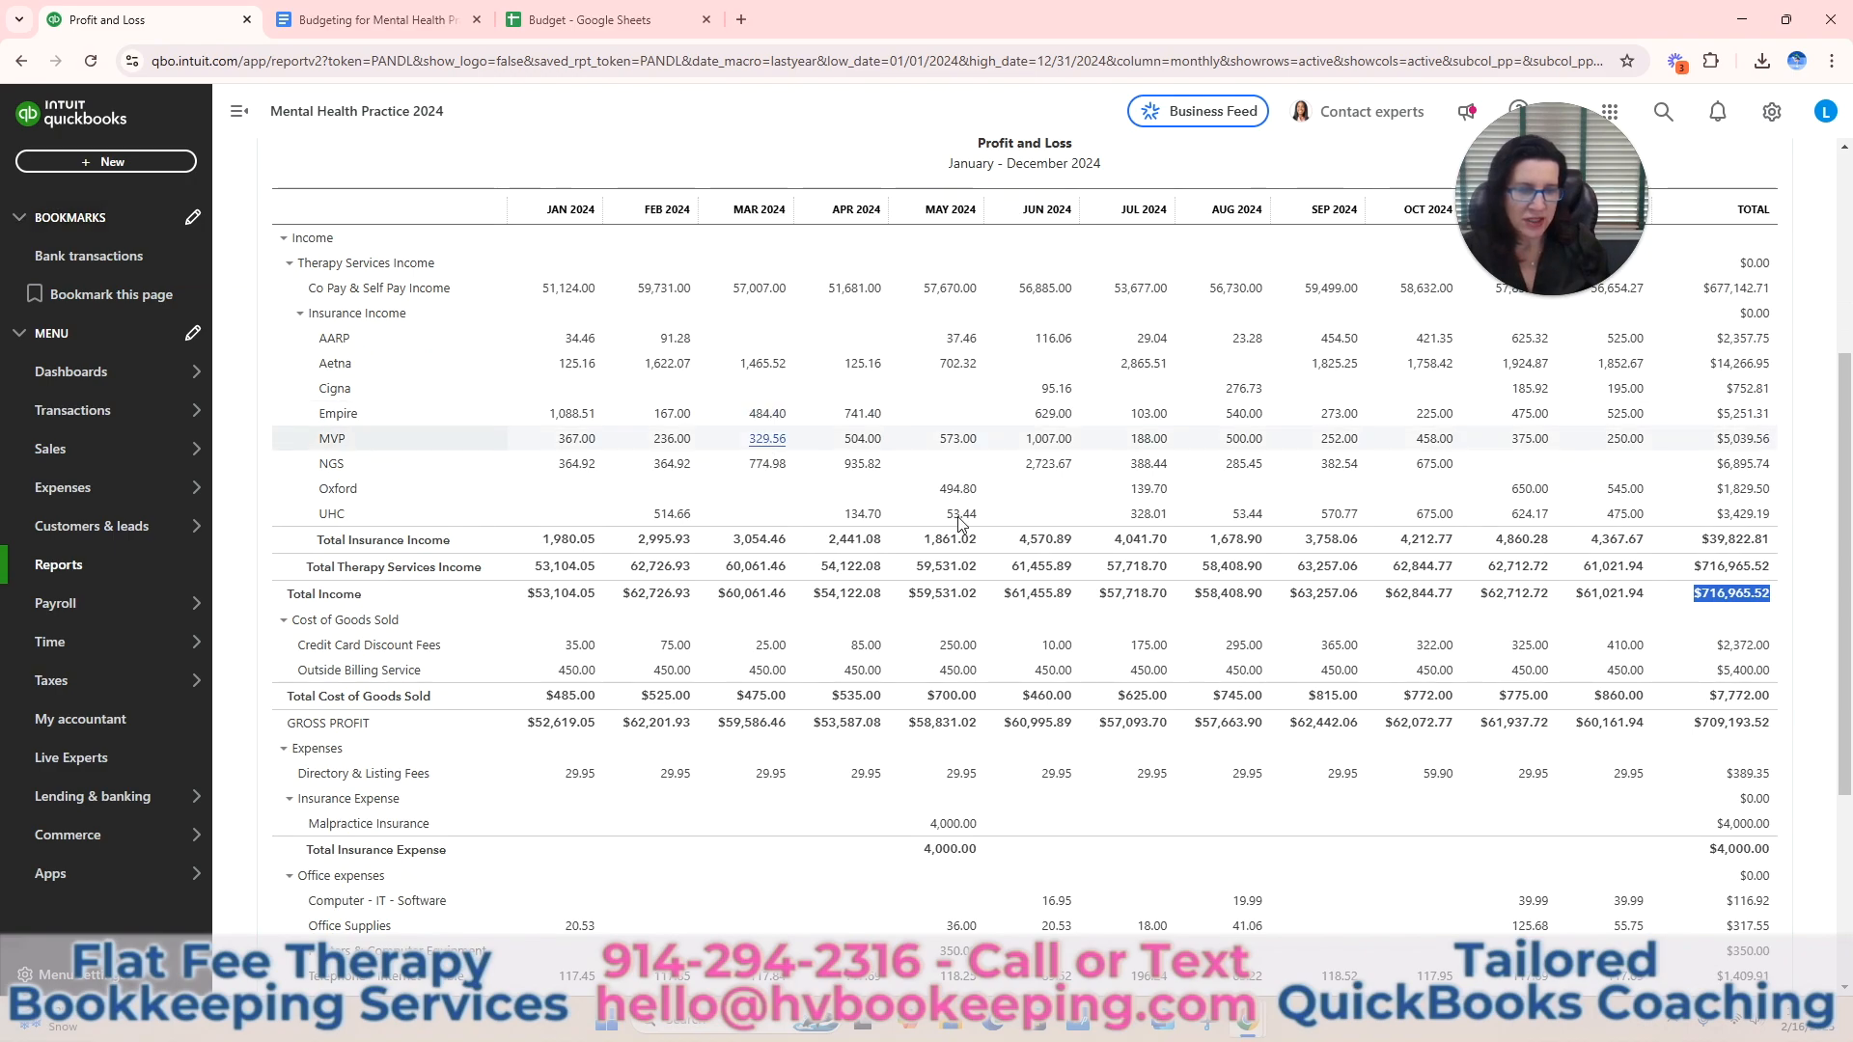
pyautogui.scroll(-2, 1158, 444)
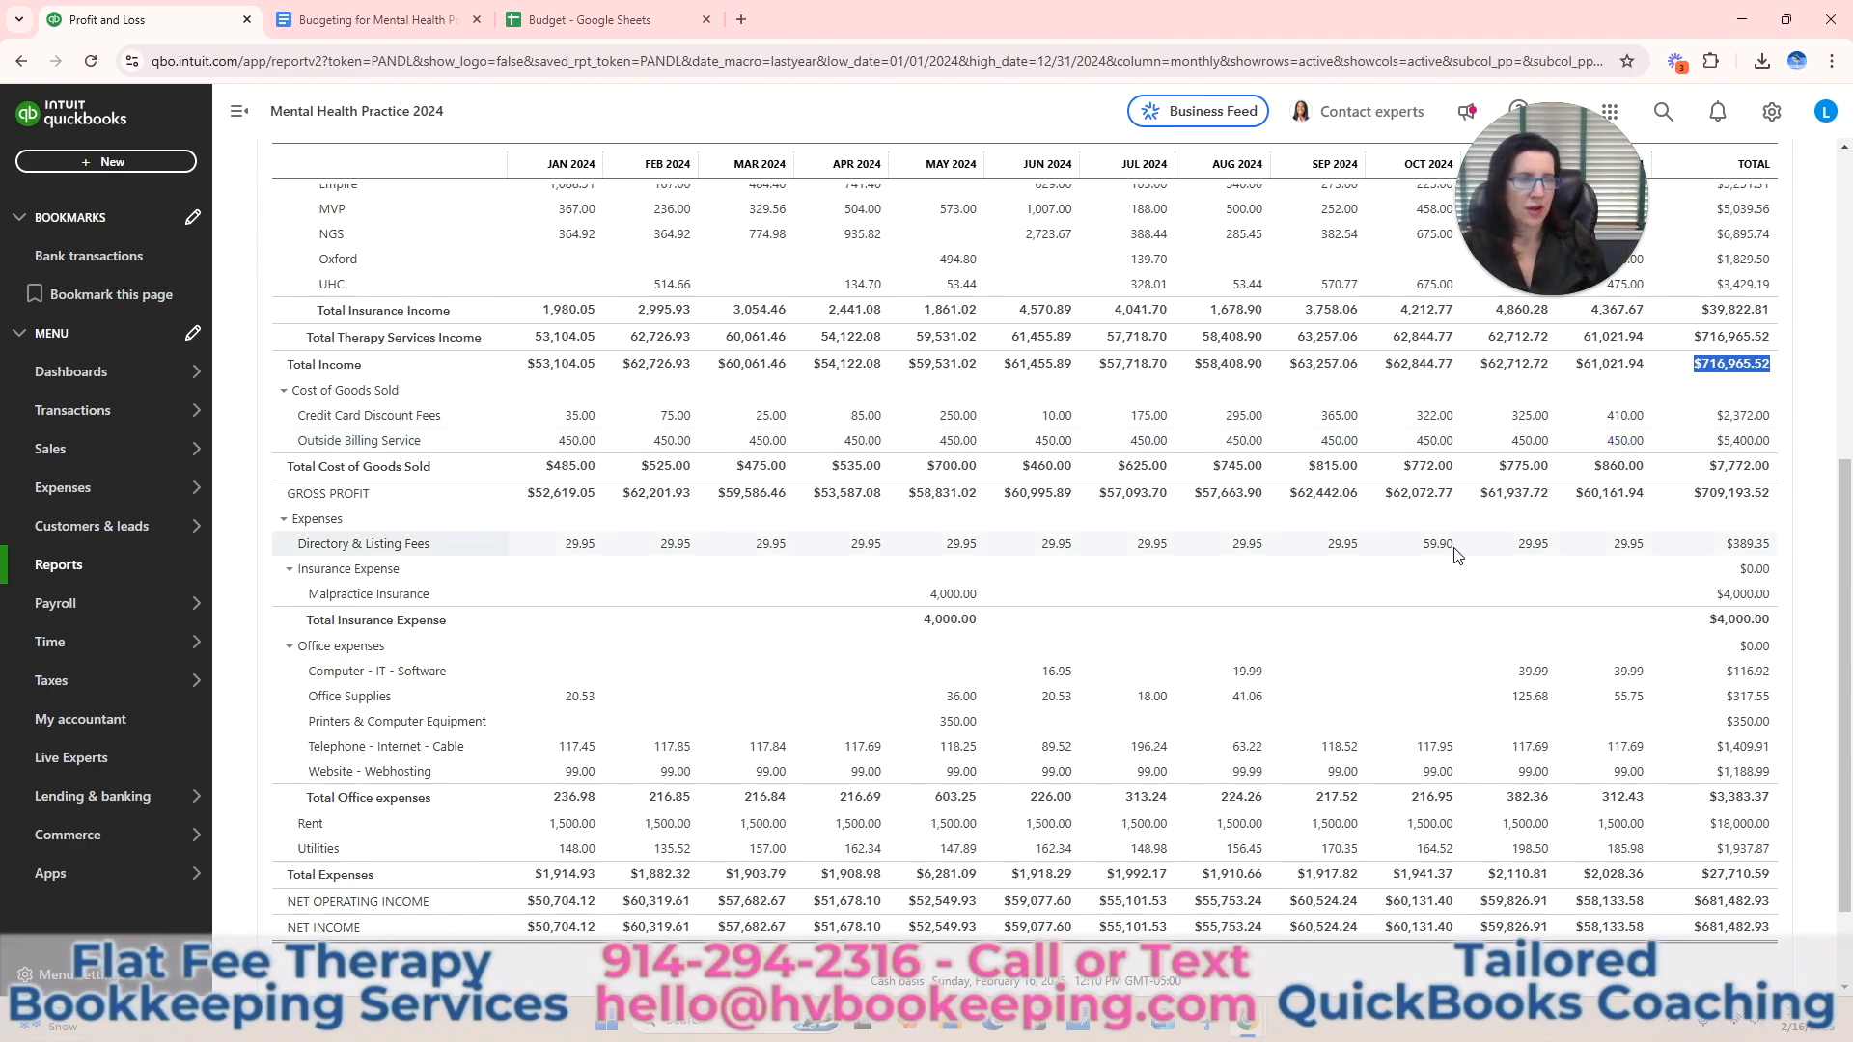
pyautogui.scroll(3, 1485, 550)
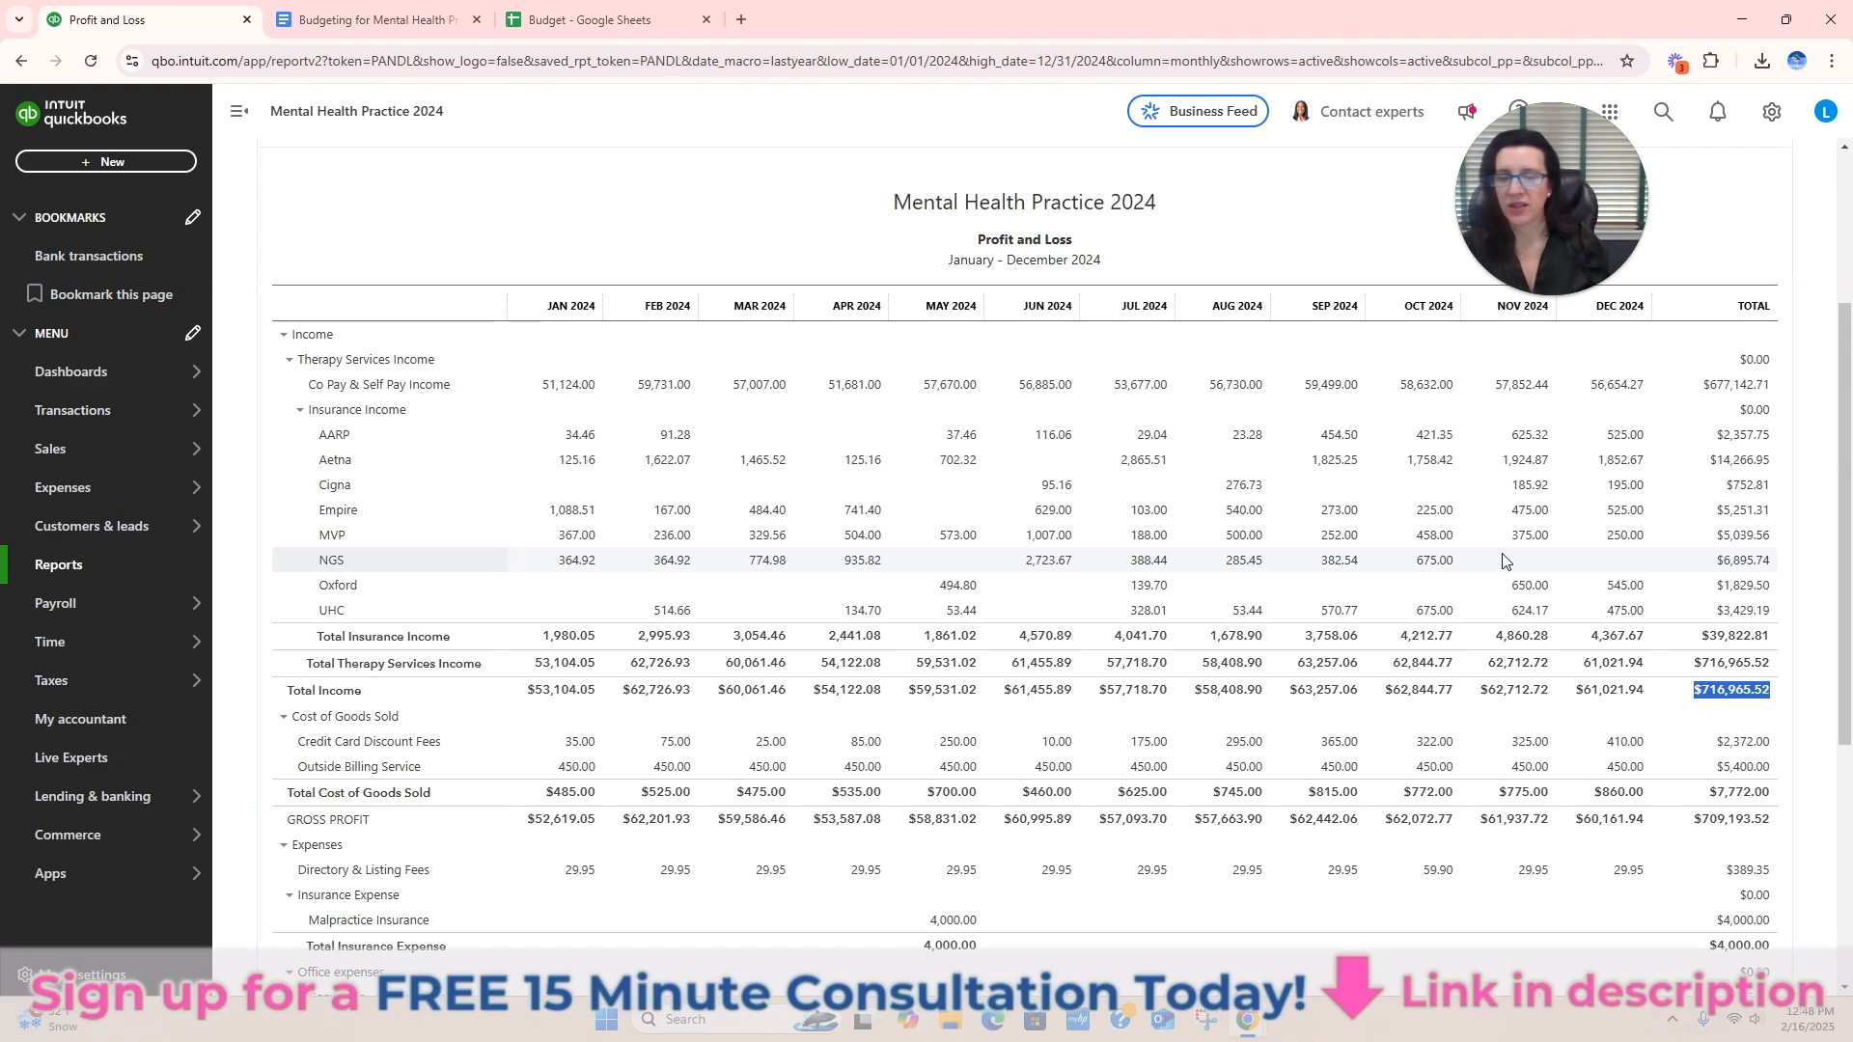
pyautogui.scroll(3, 1464, 550)
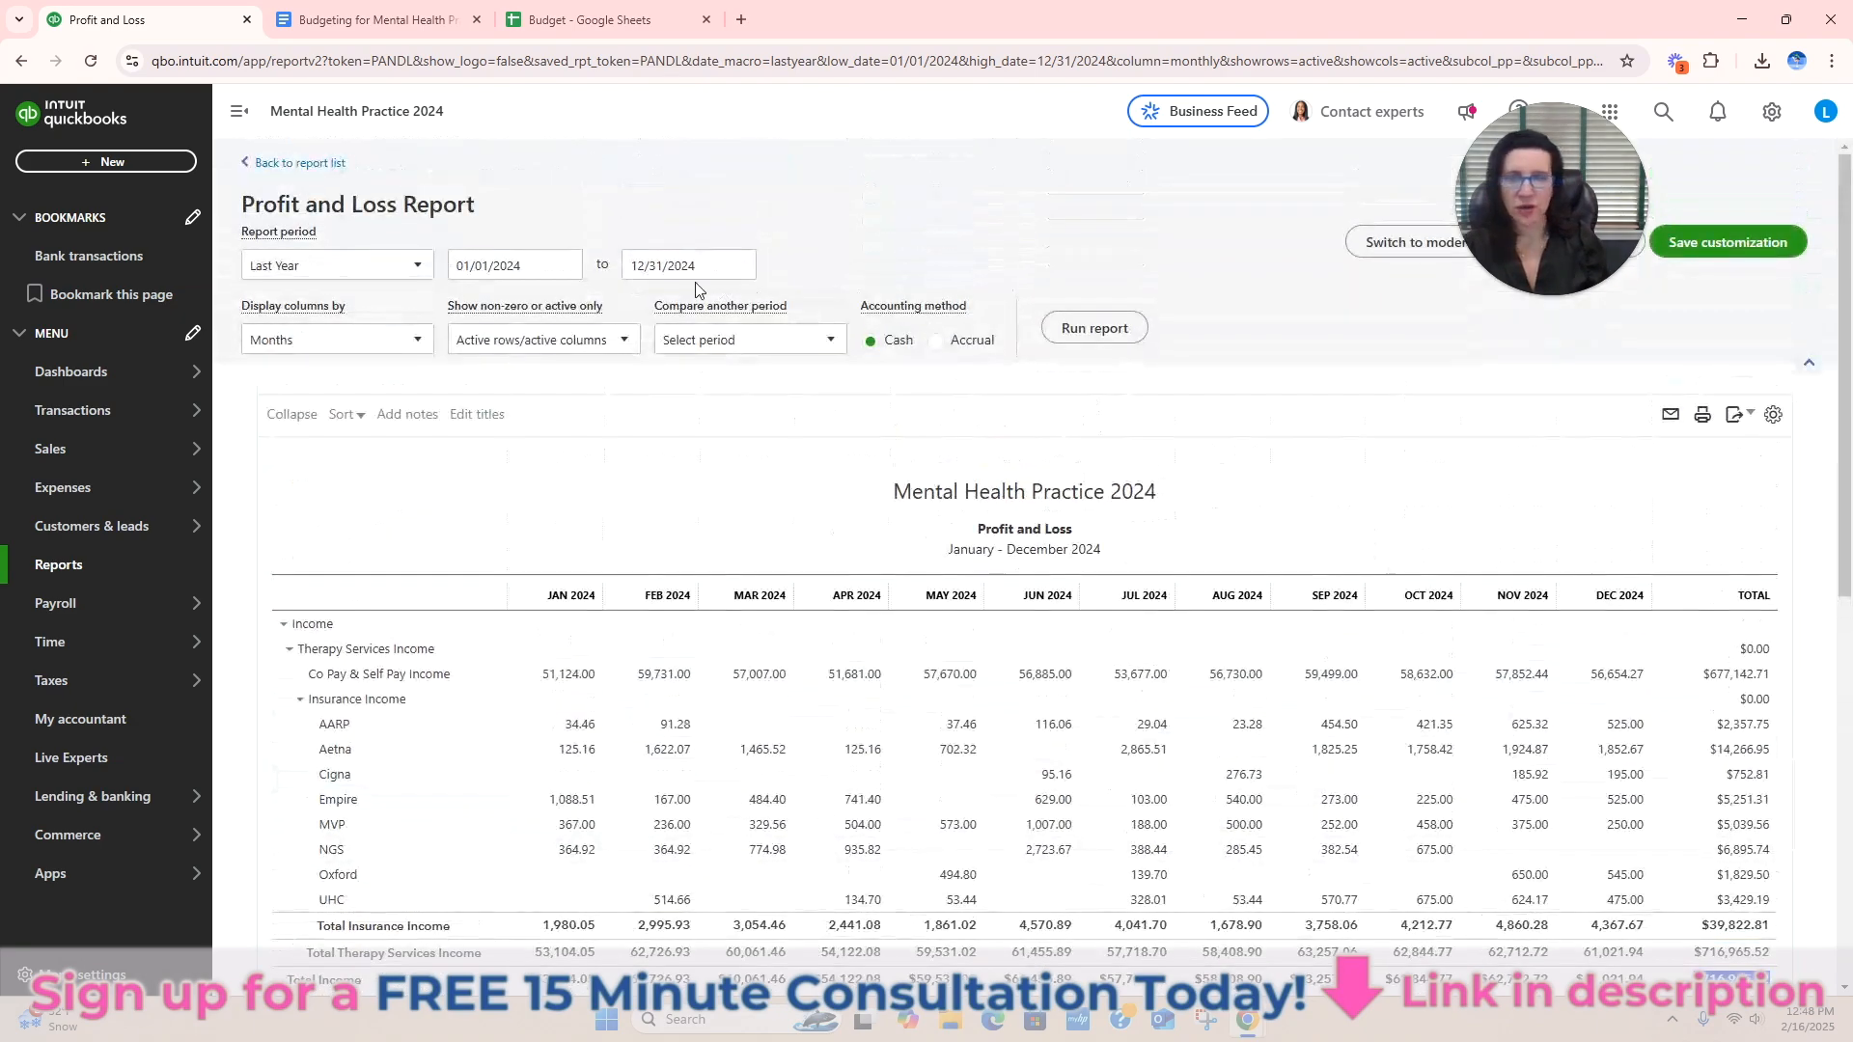
pyautogui.click(538, 268)
pyautogui.write('12/01/2')
pyautogui.write('024')
pyautogui.click(1081, 330)
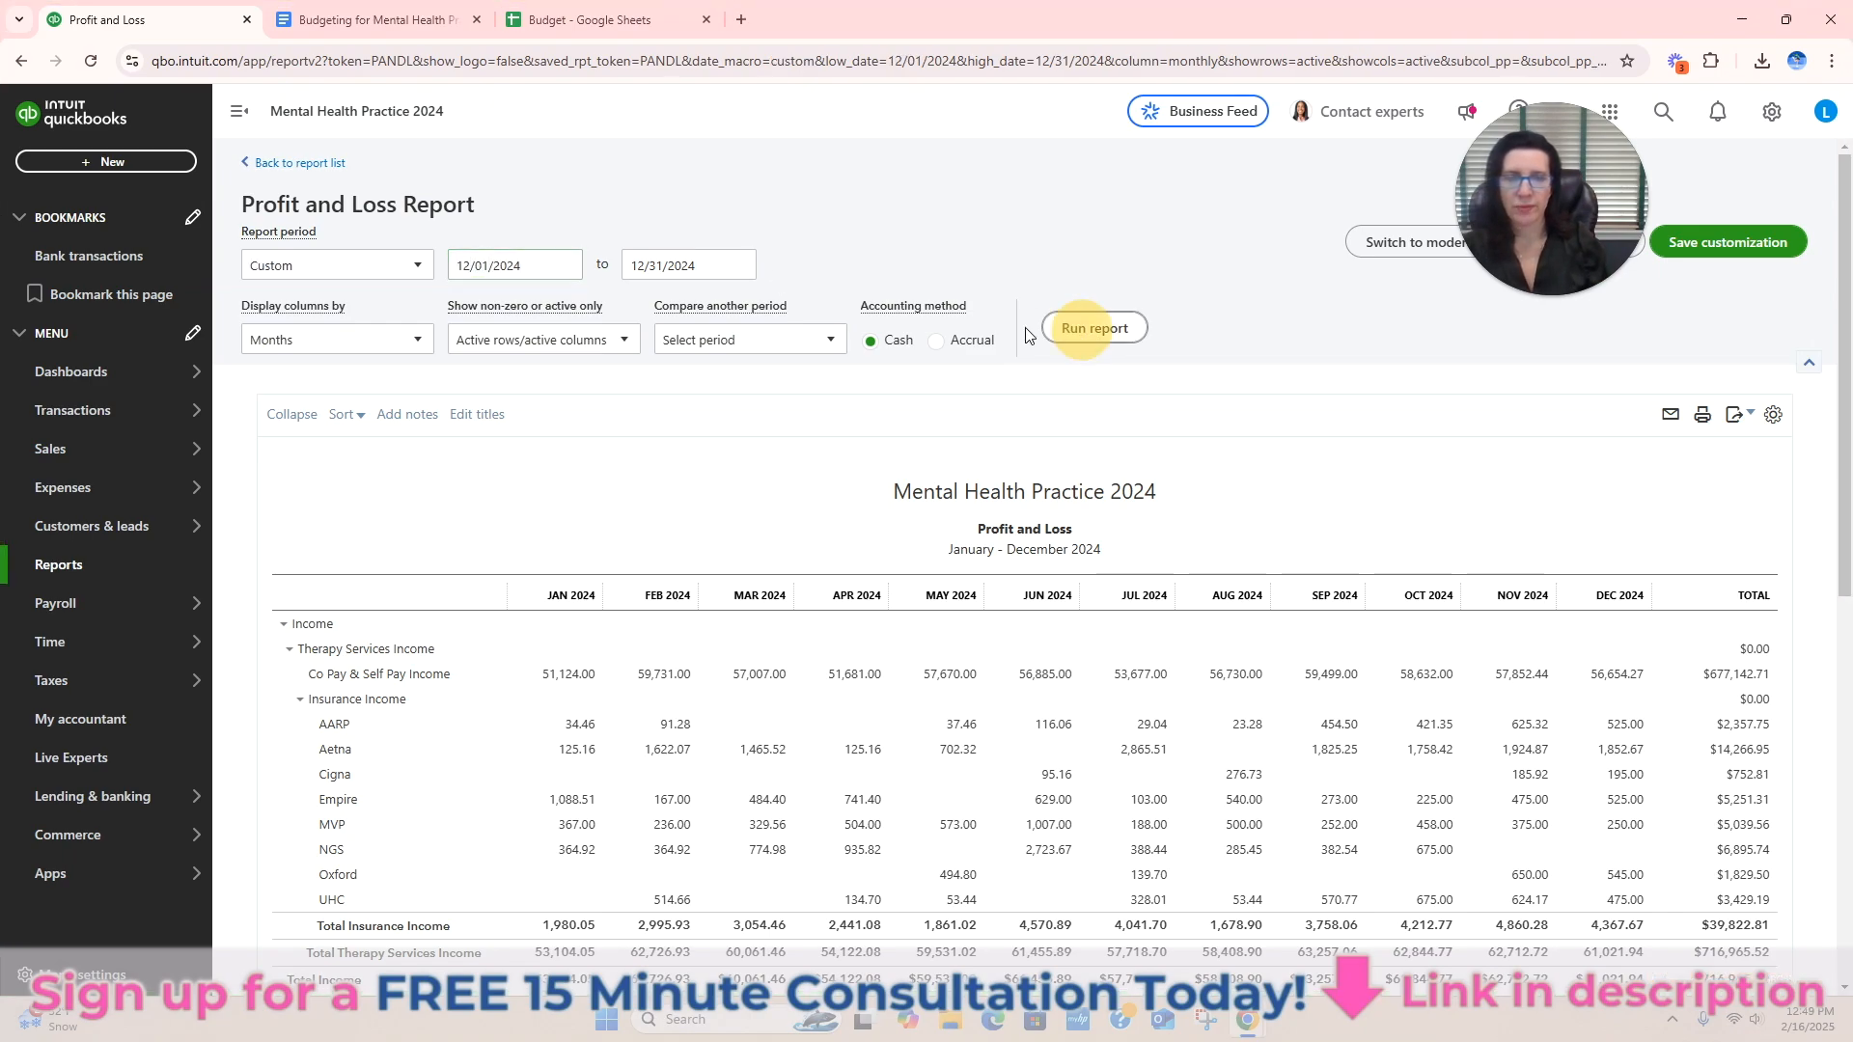
pyautogui.click(1365, 414)
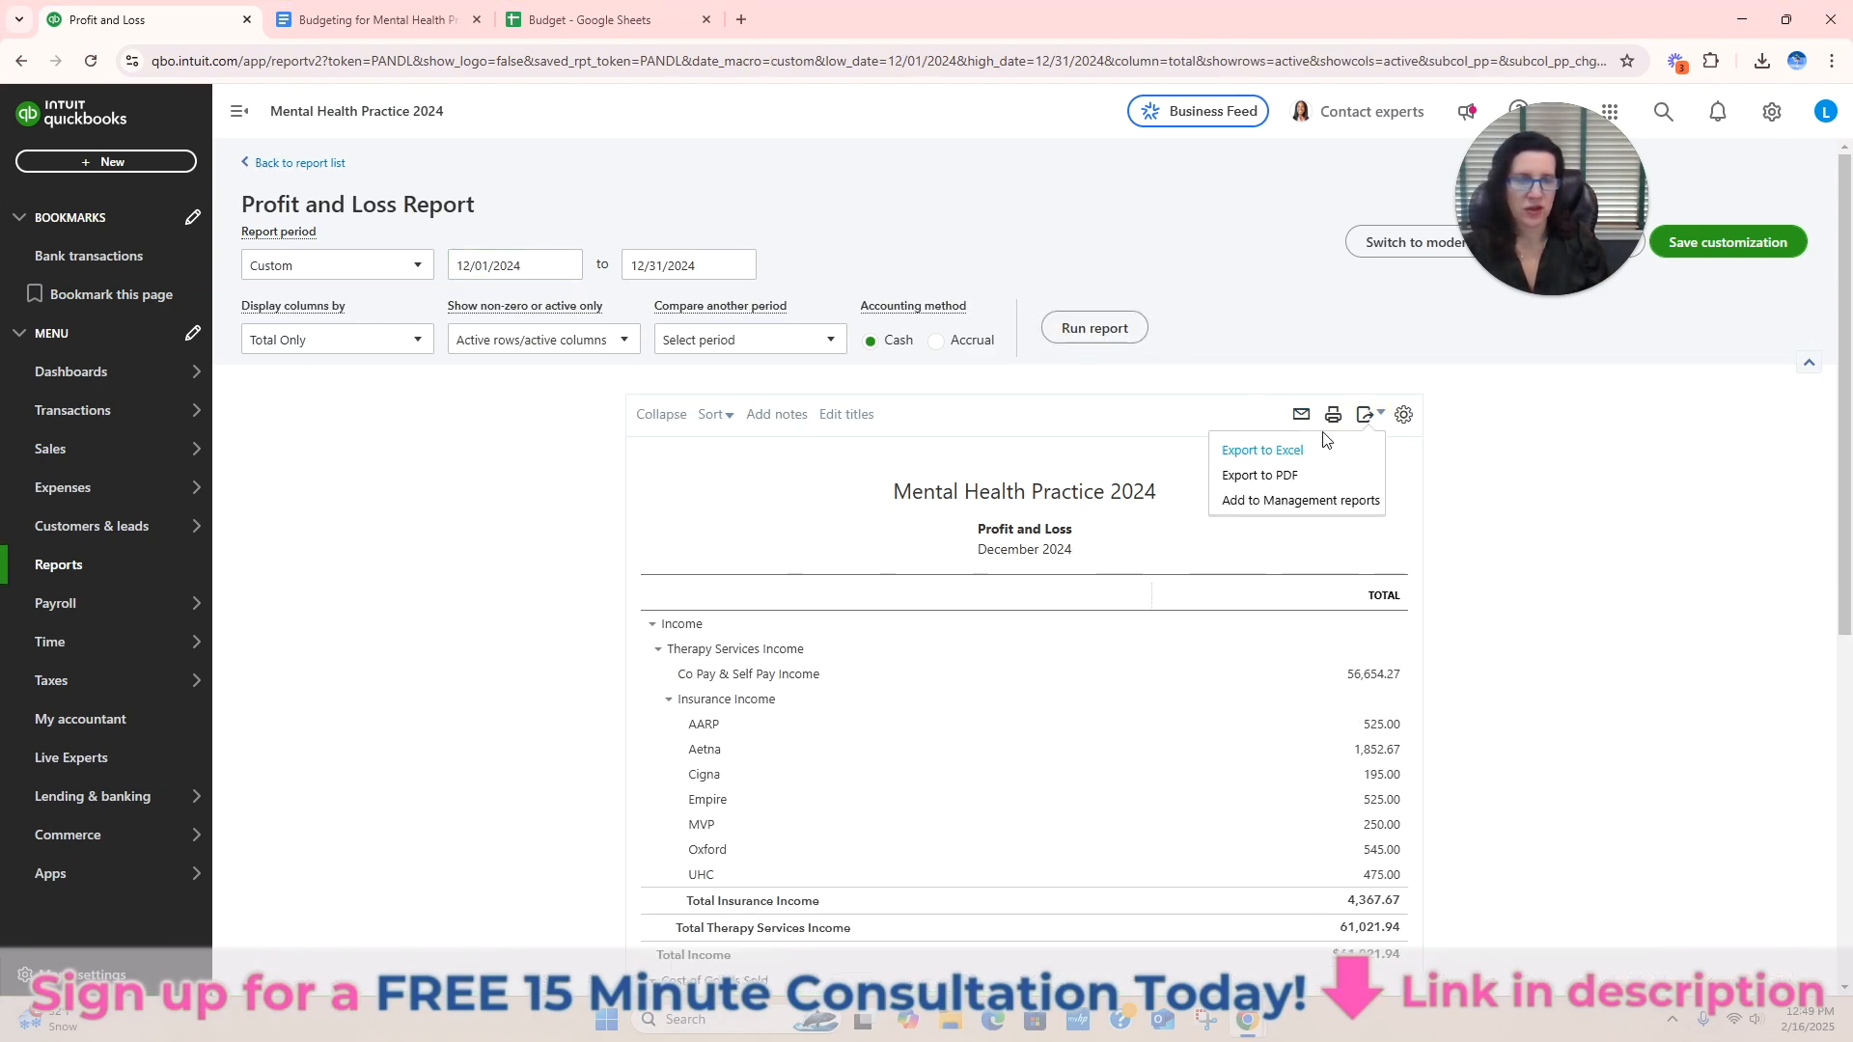
pyautogui.click(1284, 451)
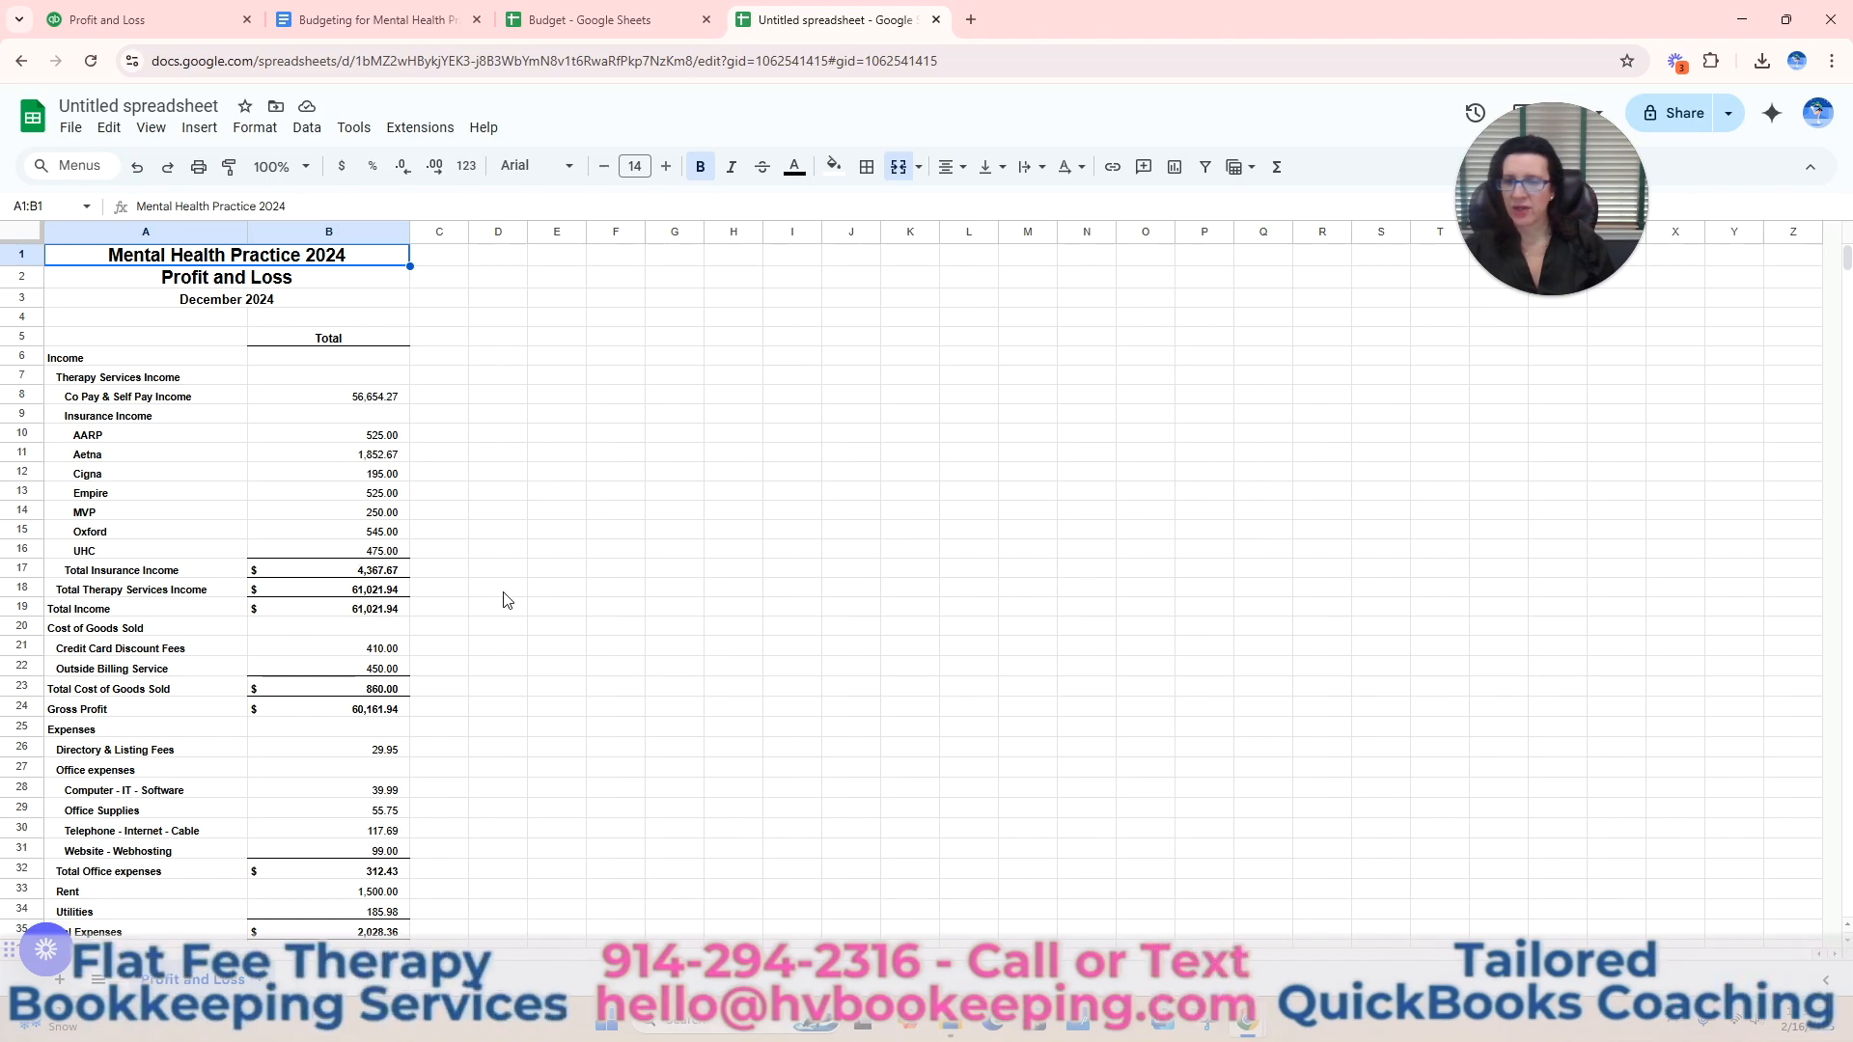
# In the exported December 2024 report in Google Sheets, enter the heading "Monthly Budget 2025" in D5 and widen column D to fit it.
pyautogui.click(512, 344)
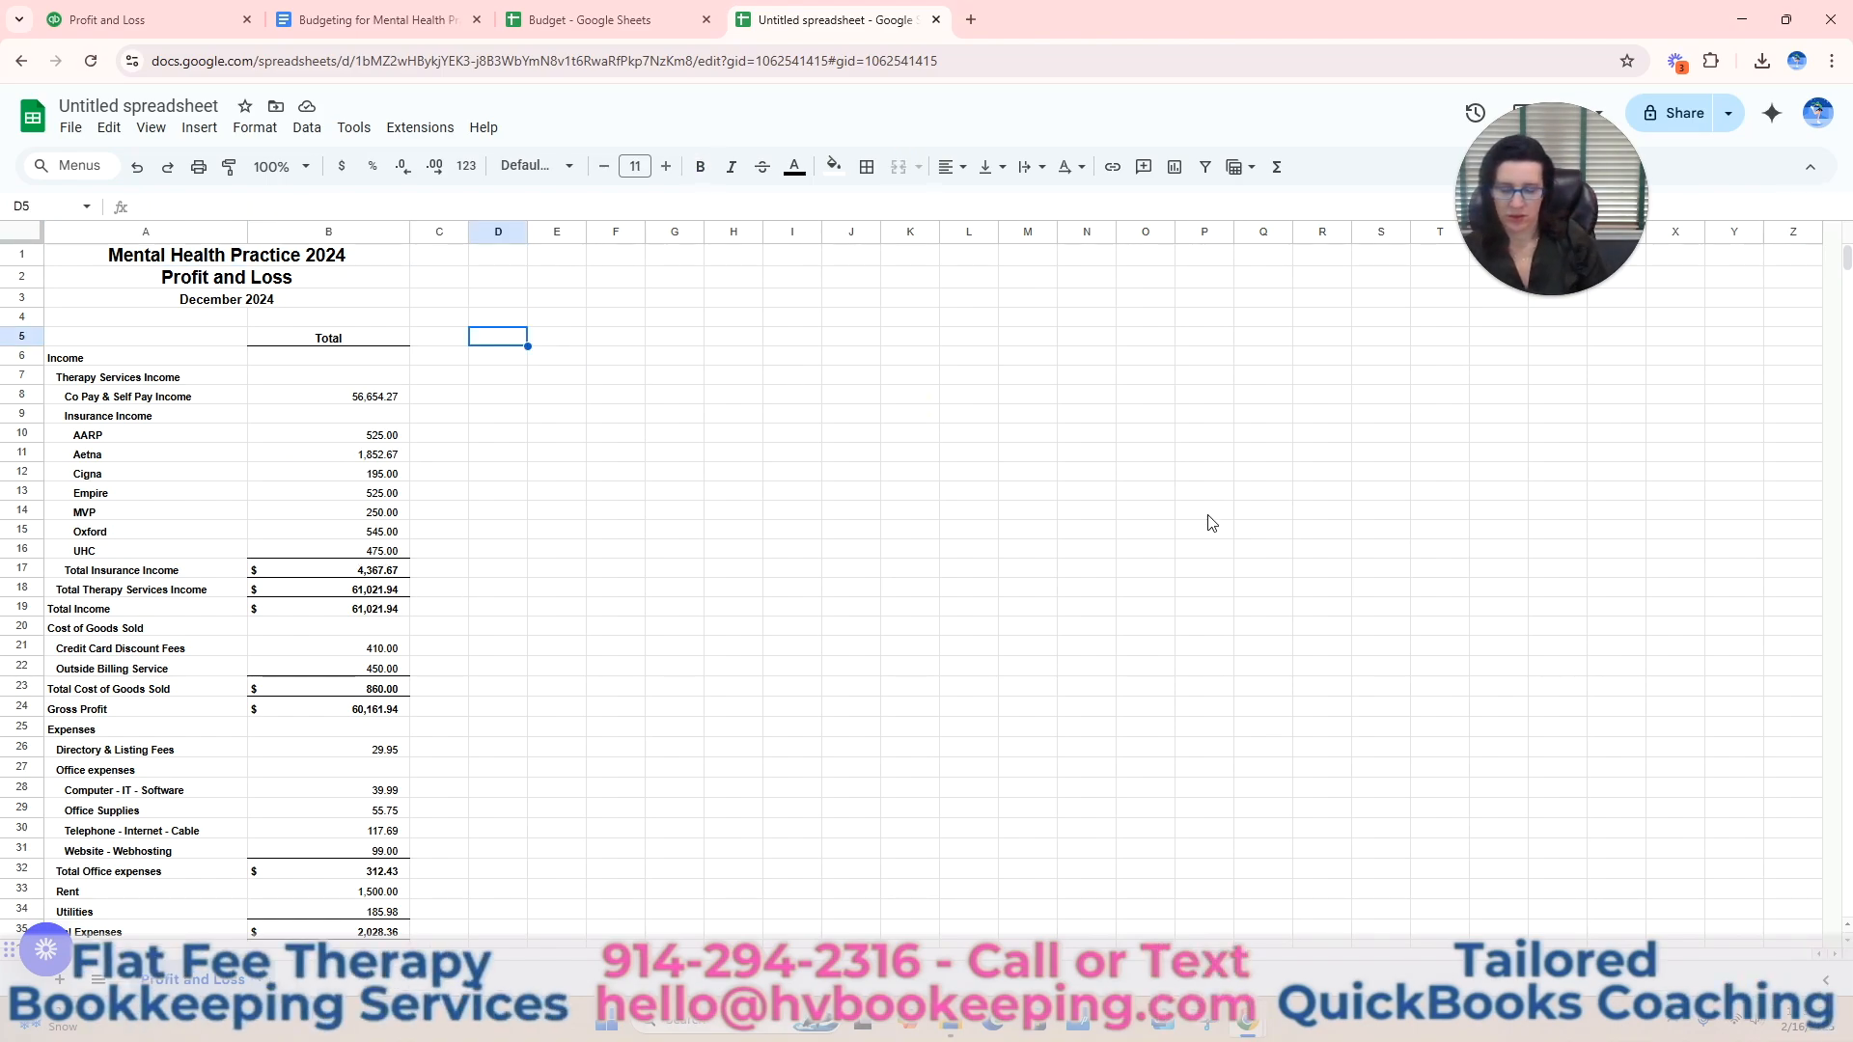
pyautogui.write('M')
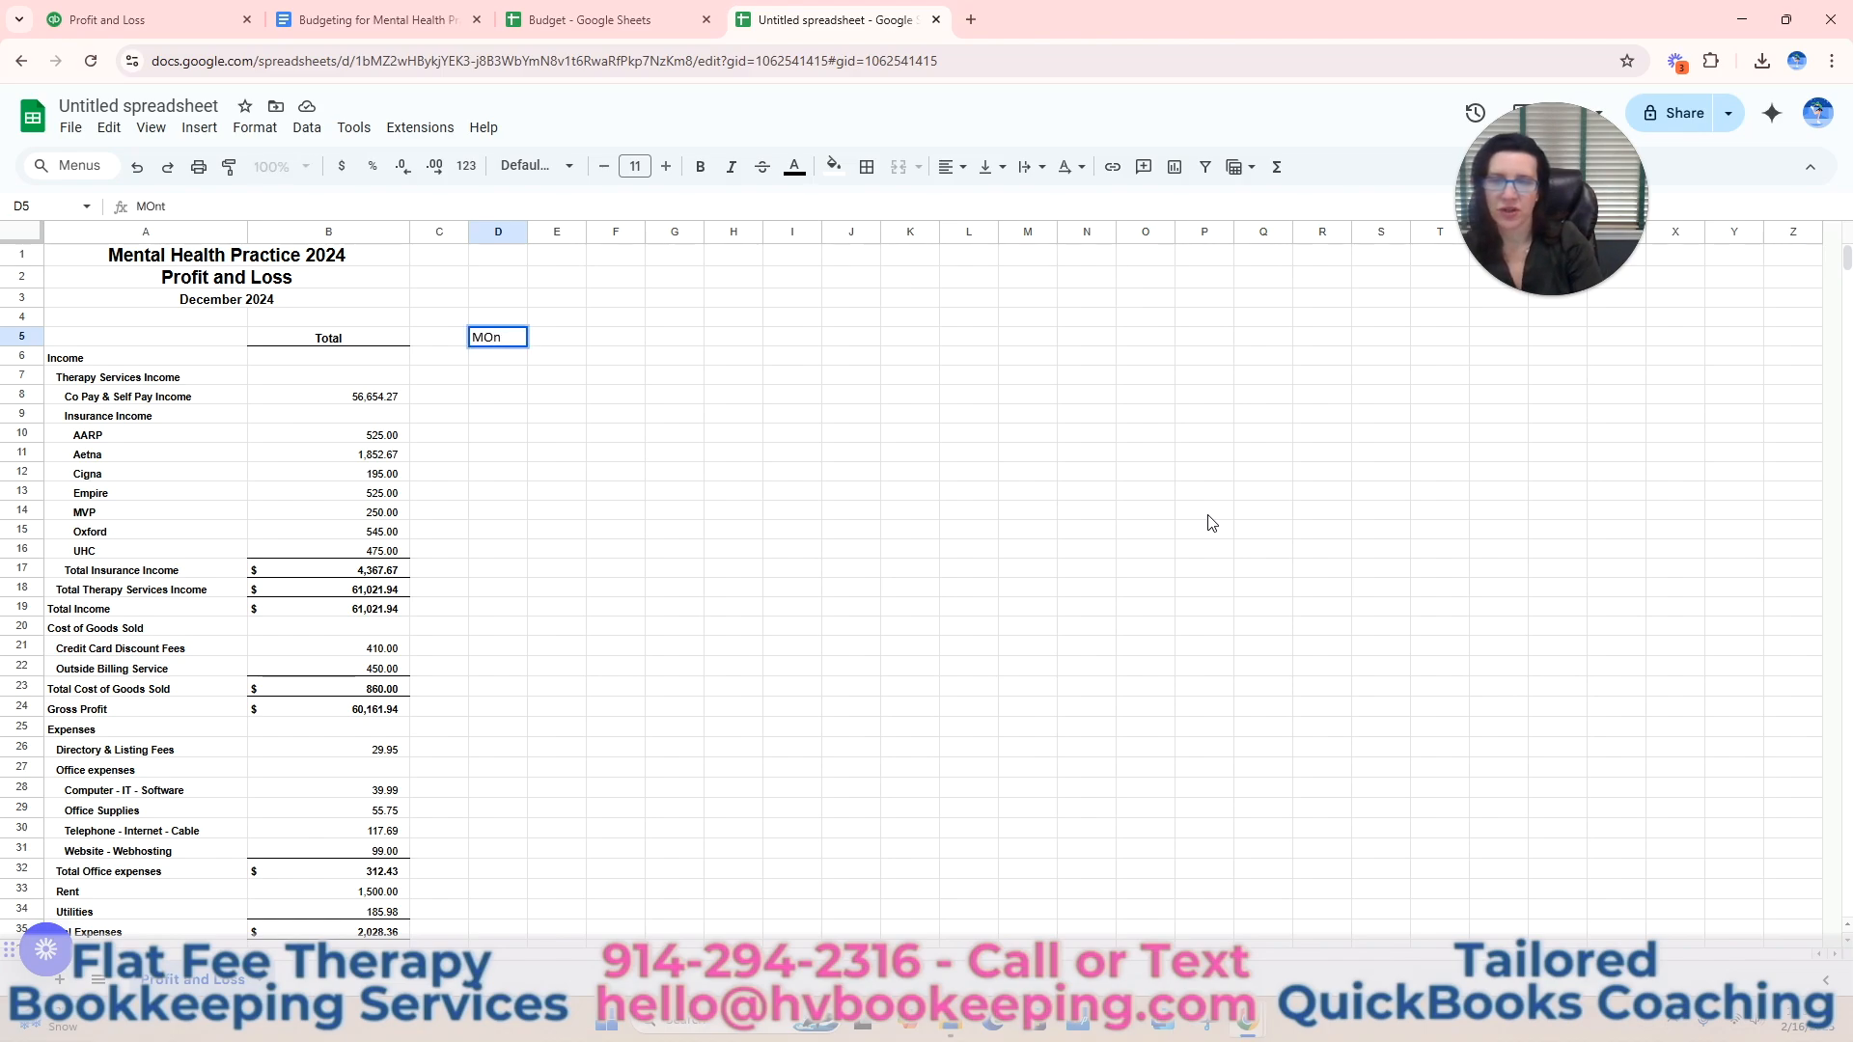
pyautogui.press('BackSpace')
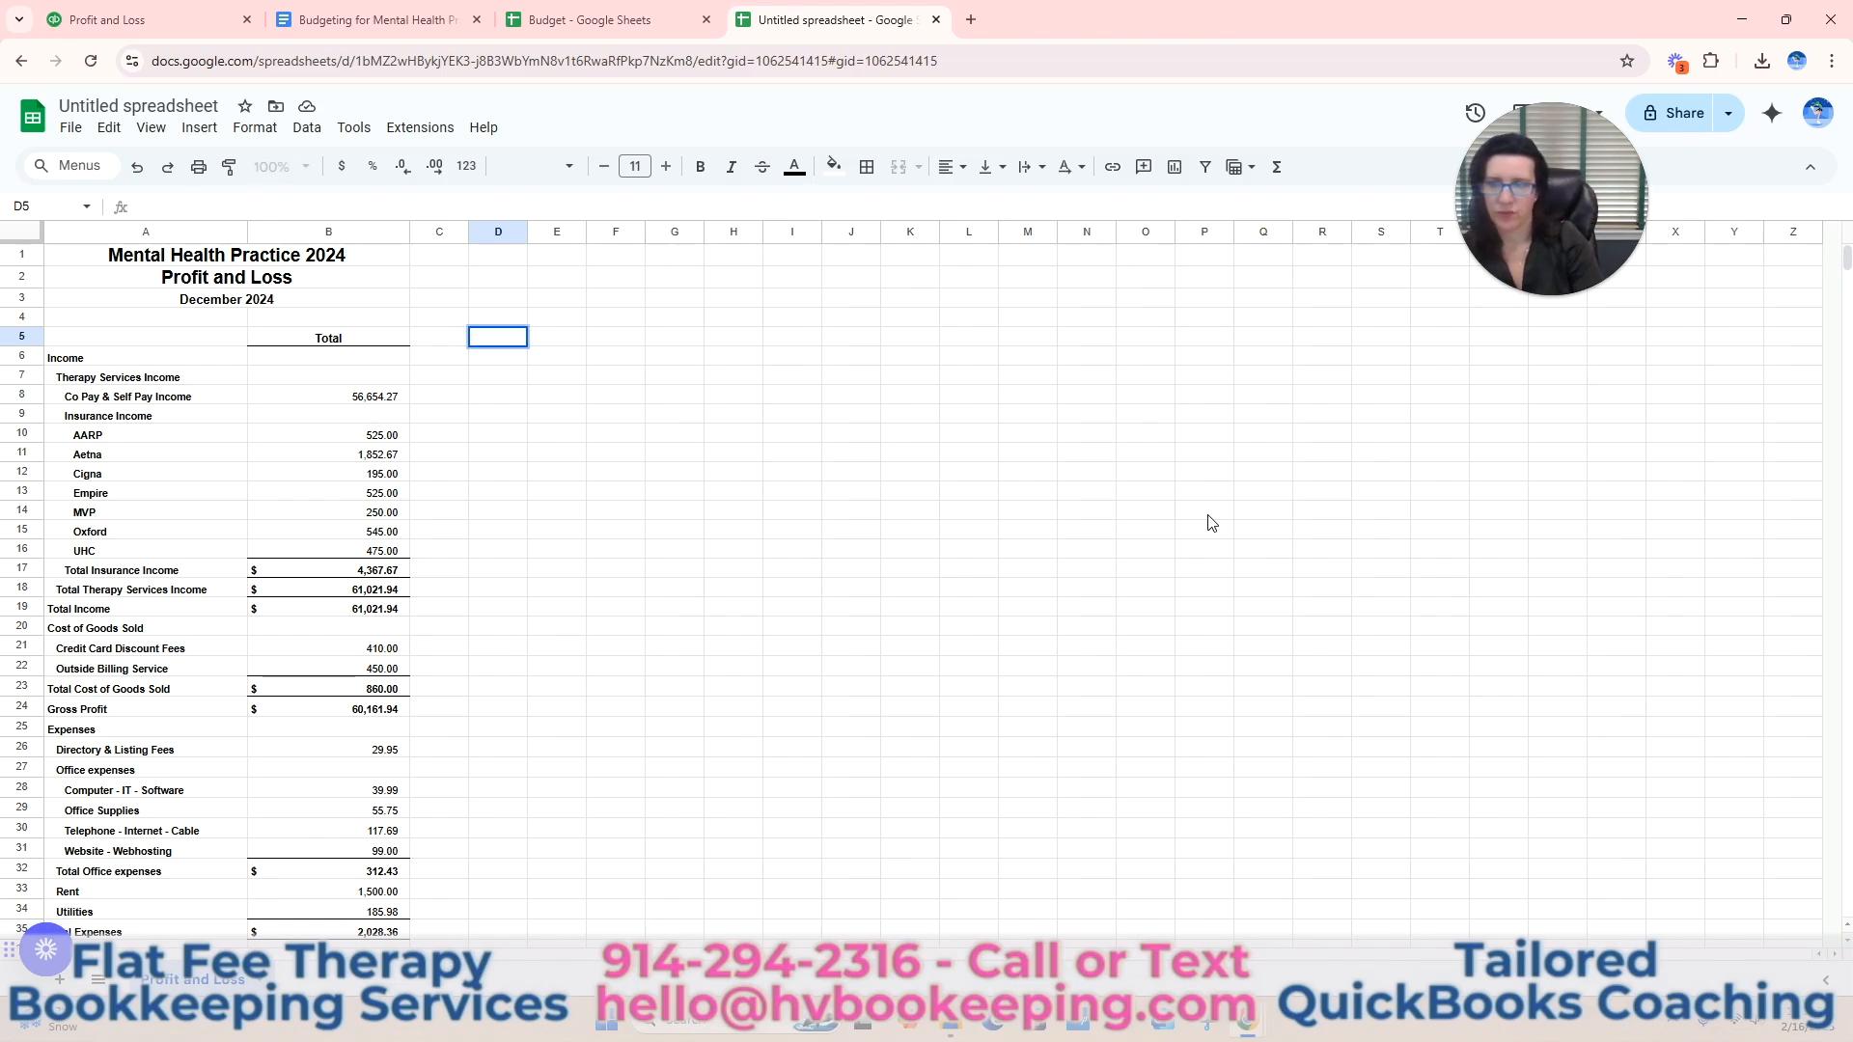
pyautogui.write('Mont')
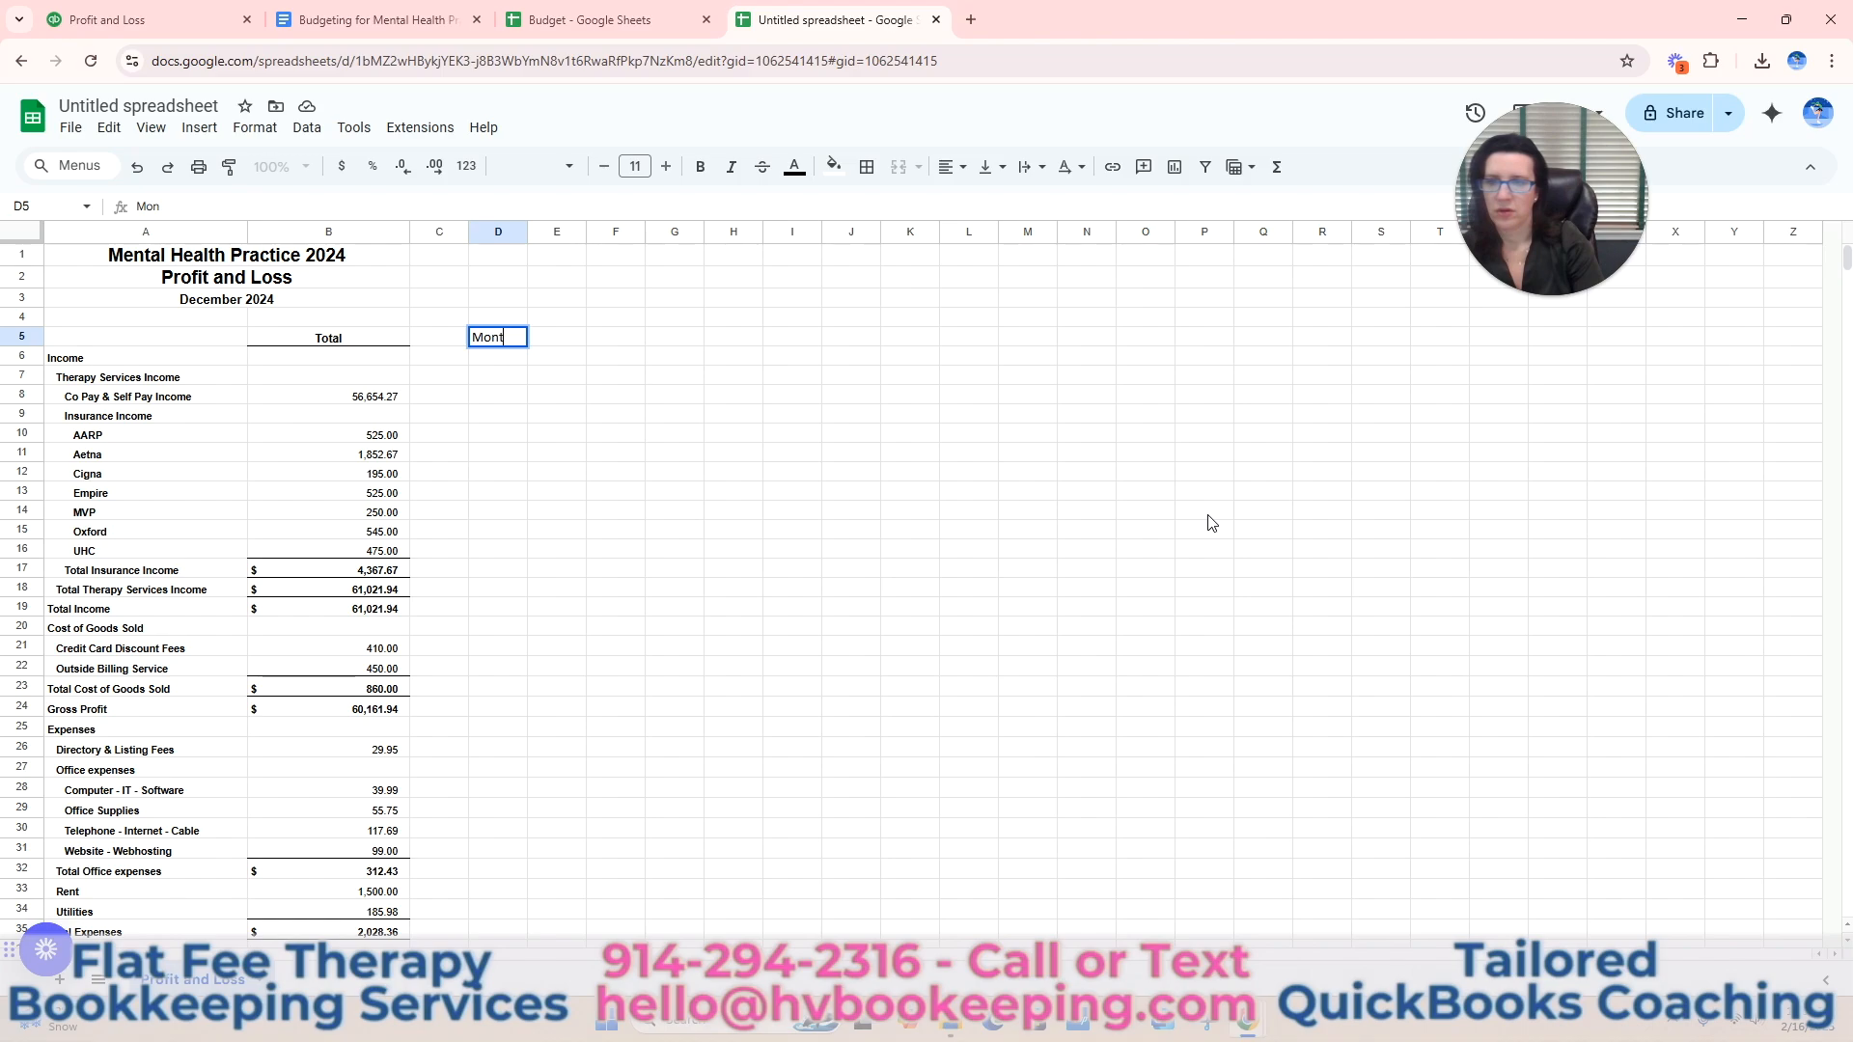
pyautogui.write('hly Budget')
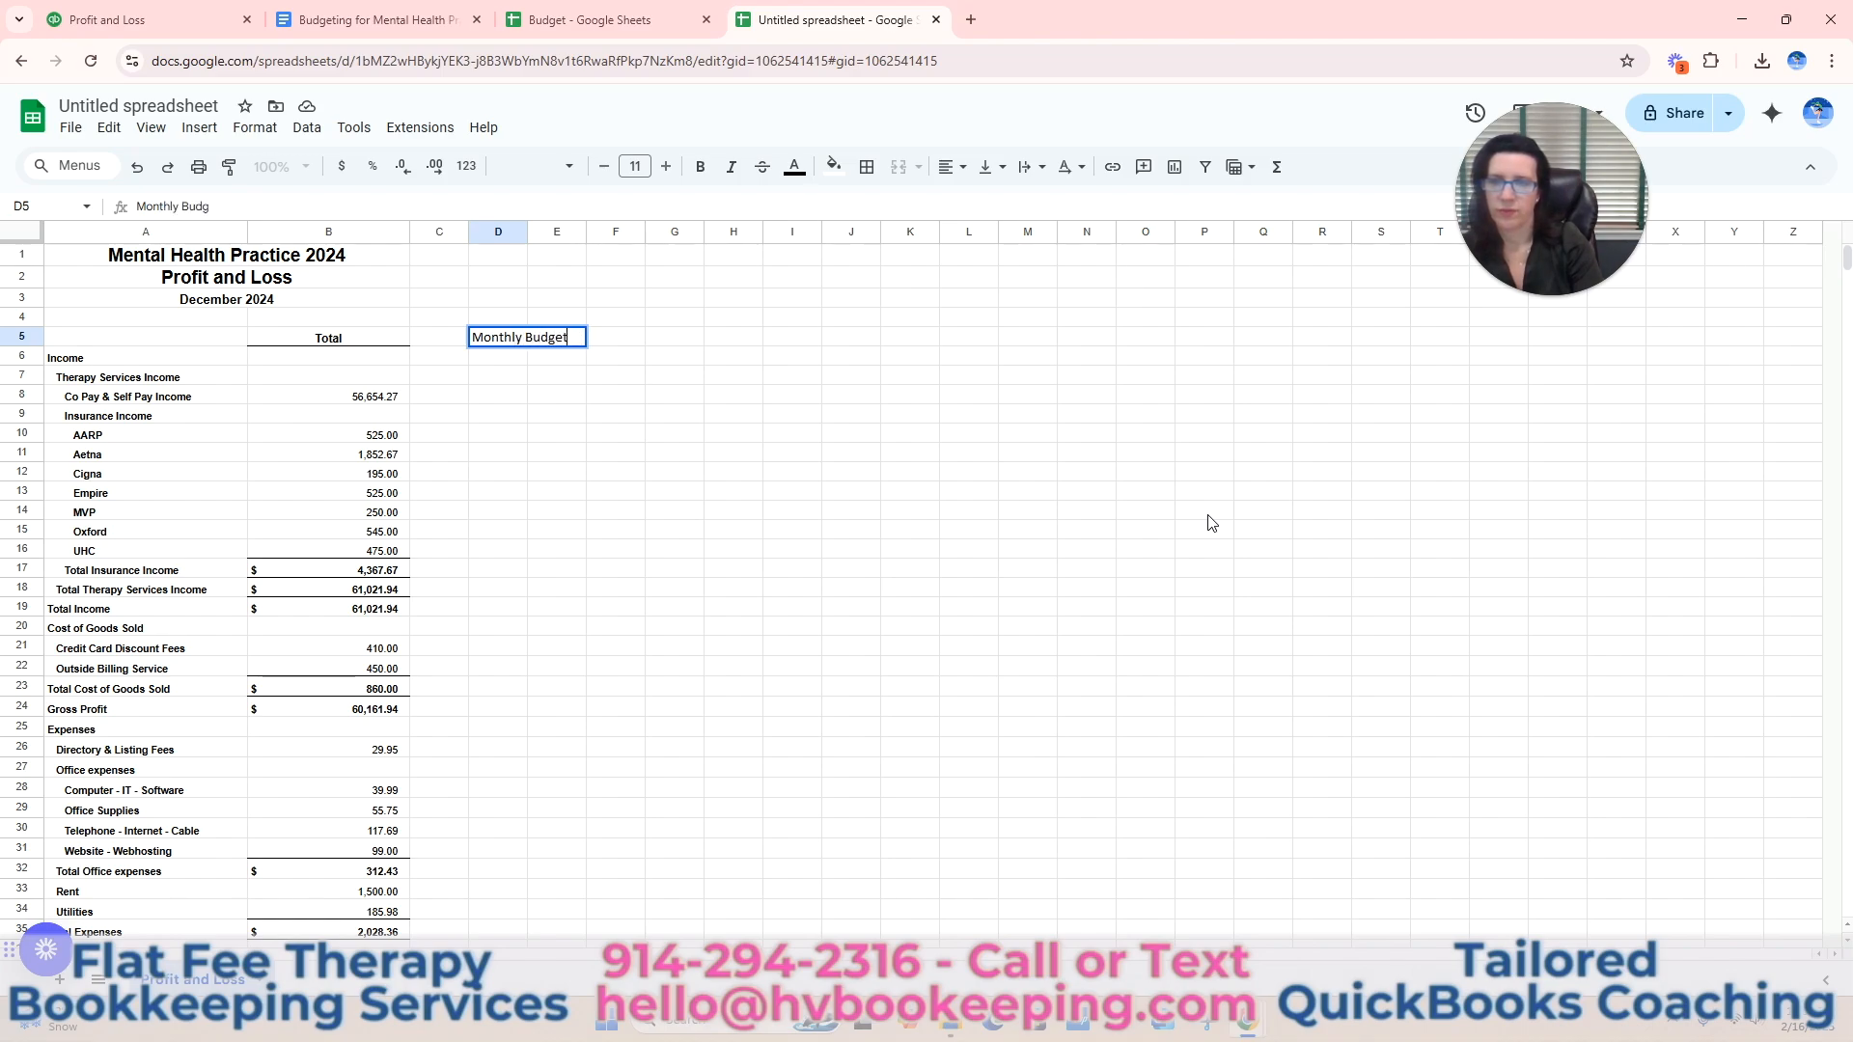
pyautogui.write(' 2025')
pyautogui.click(738, 684)
pyautogui.moveTo(527, 232); pyautogui.dragTo(613, 233)
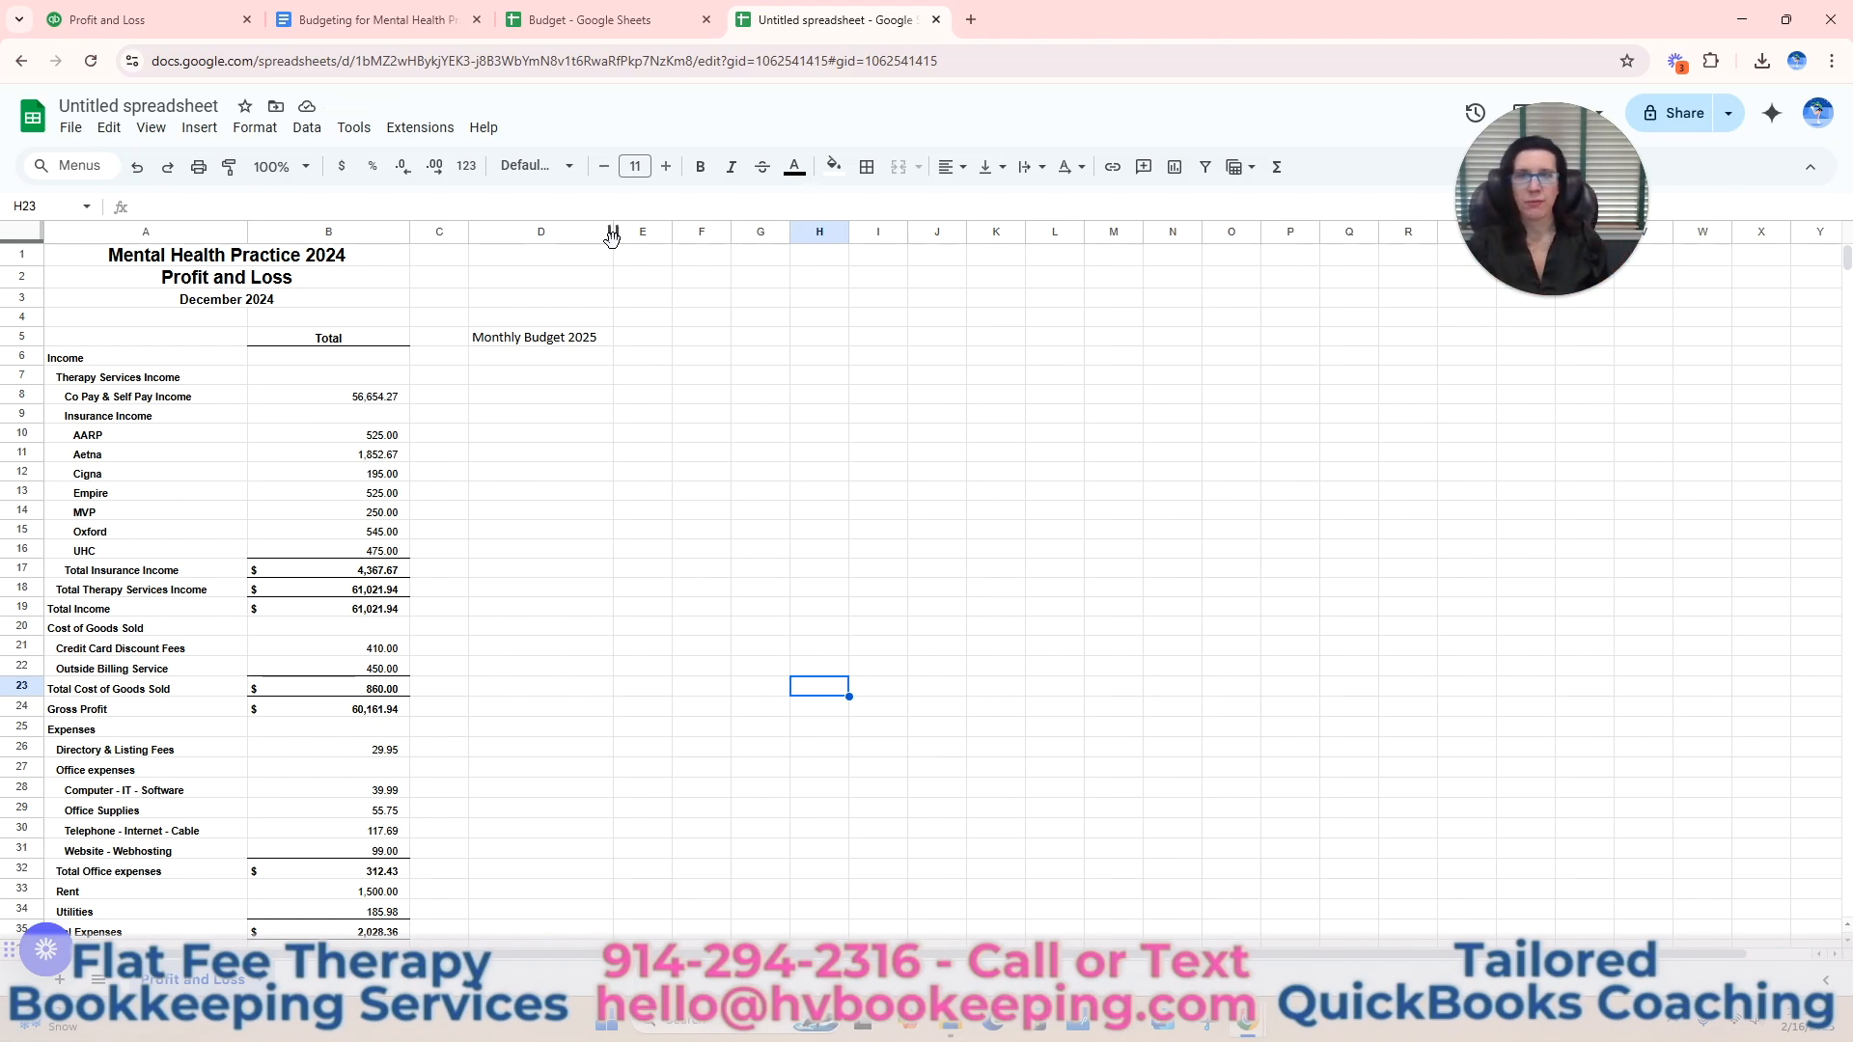
# Budget the Co Pay & Self Pay Income in D8 with the formula =B8*1.05 and format it as currency.
pyautogui.click(563, 394)
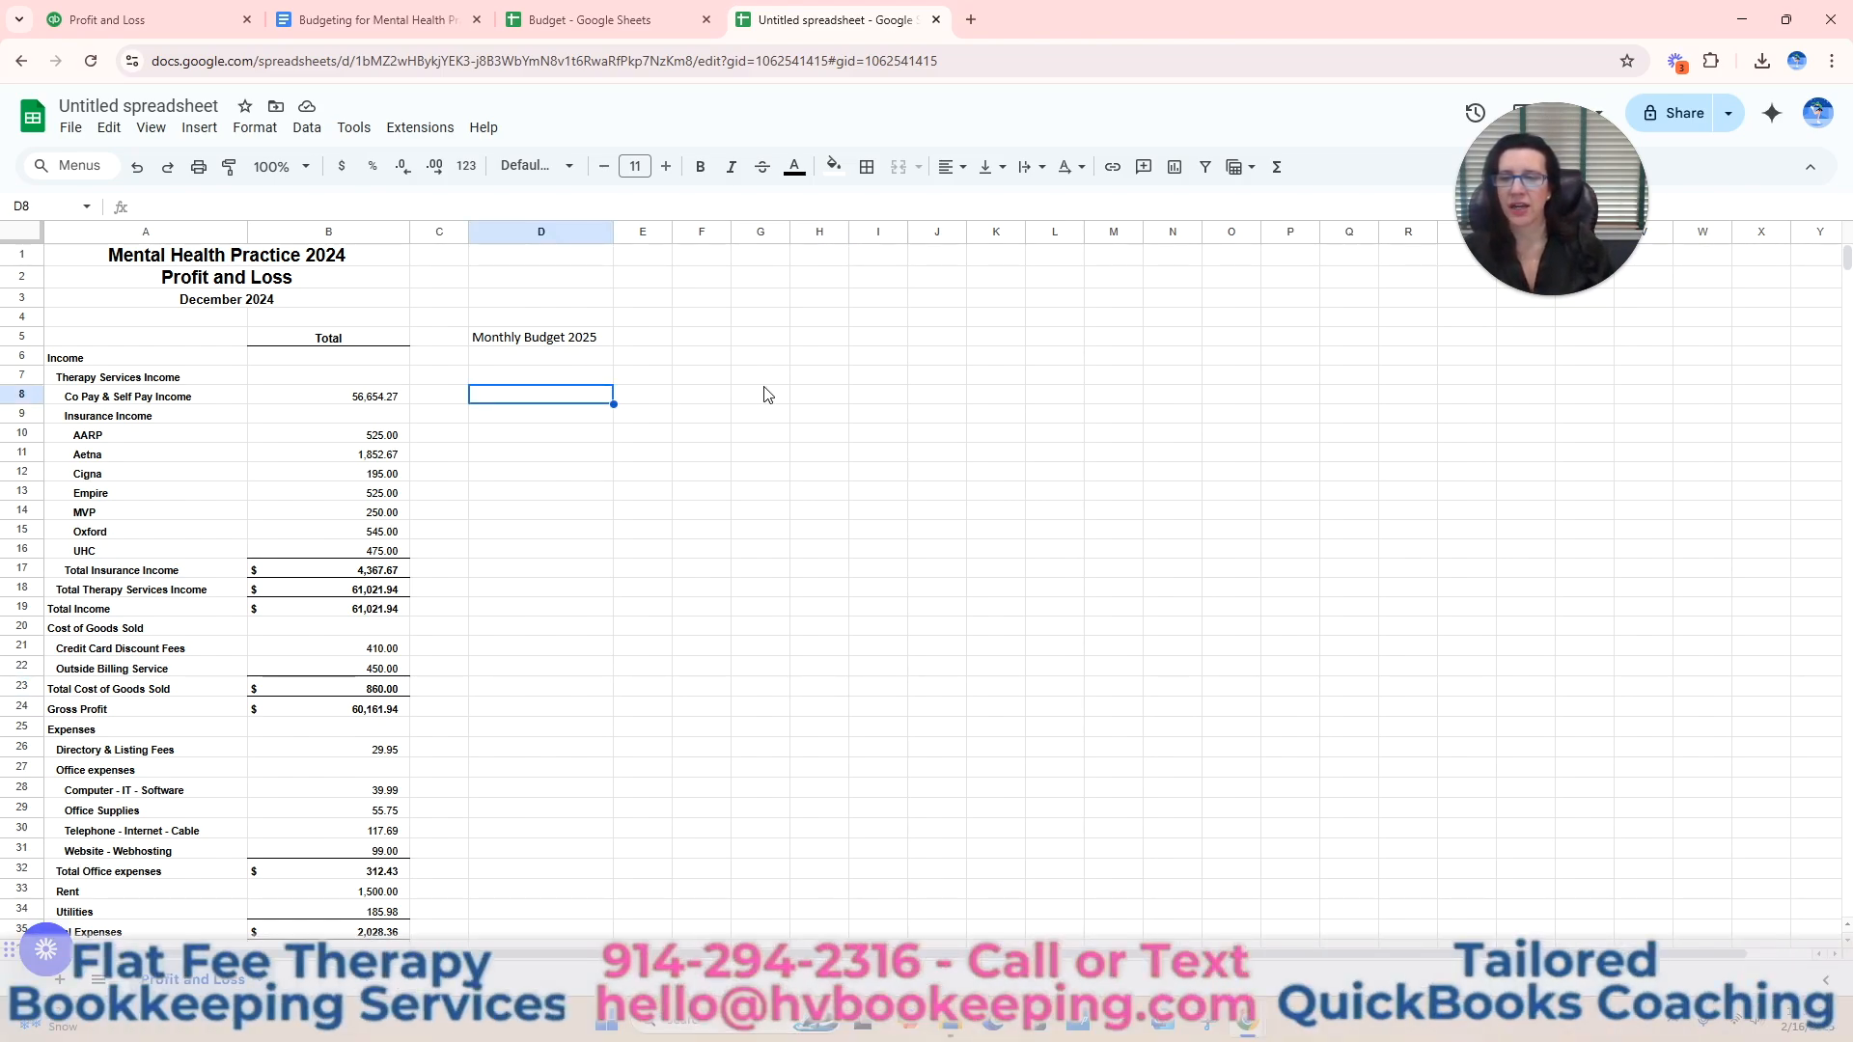
pyautogui.write('=')
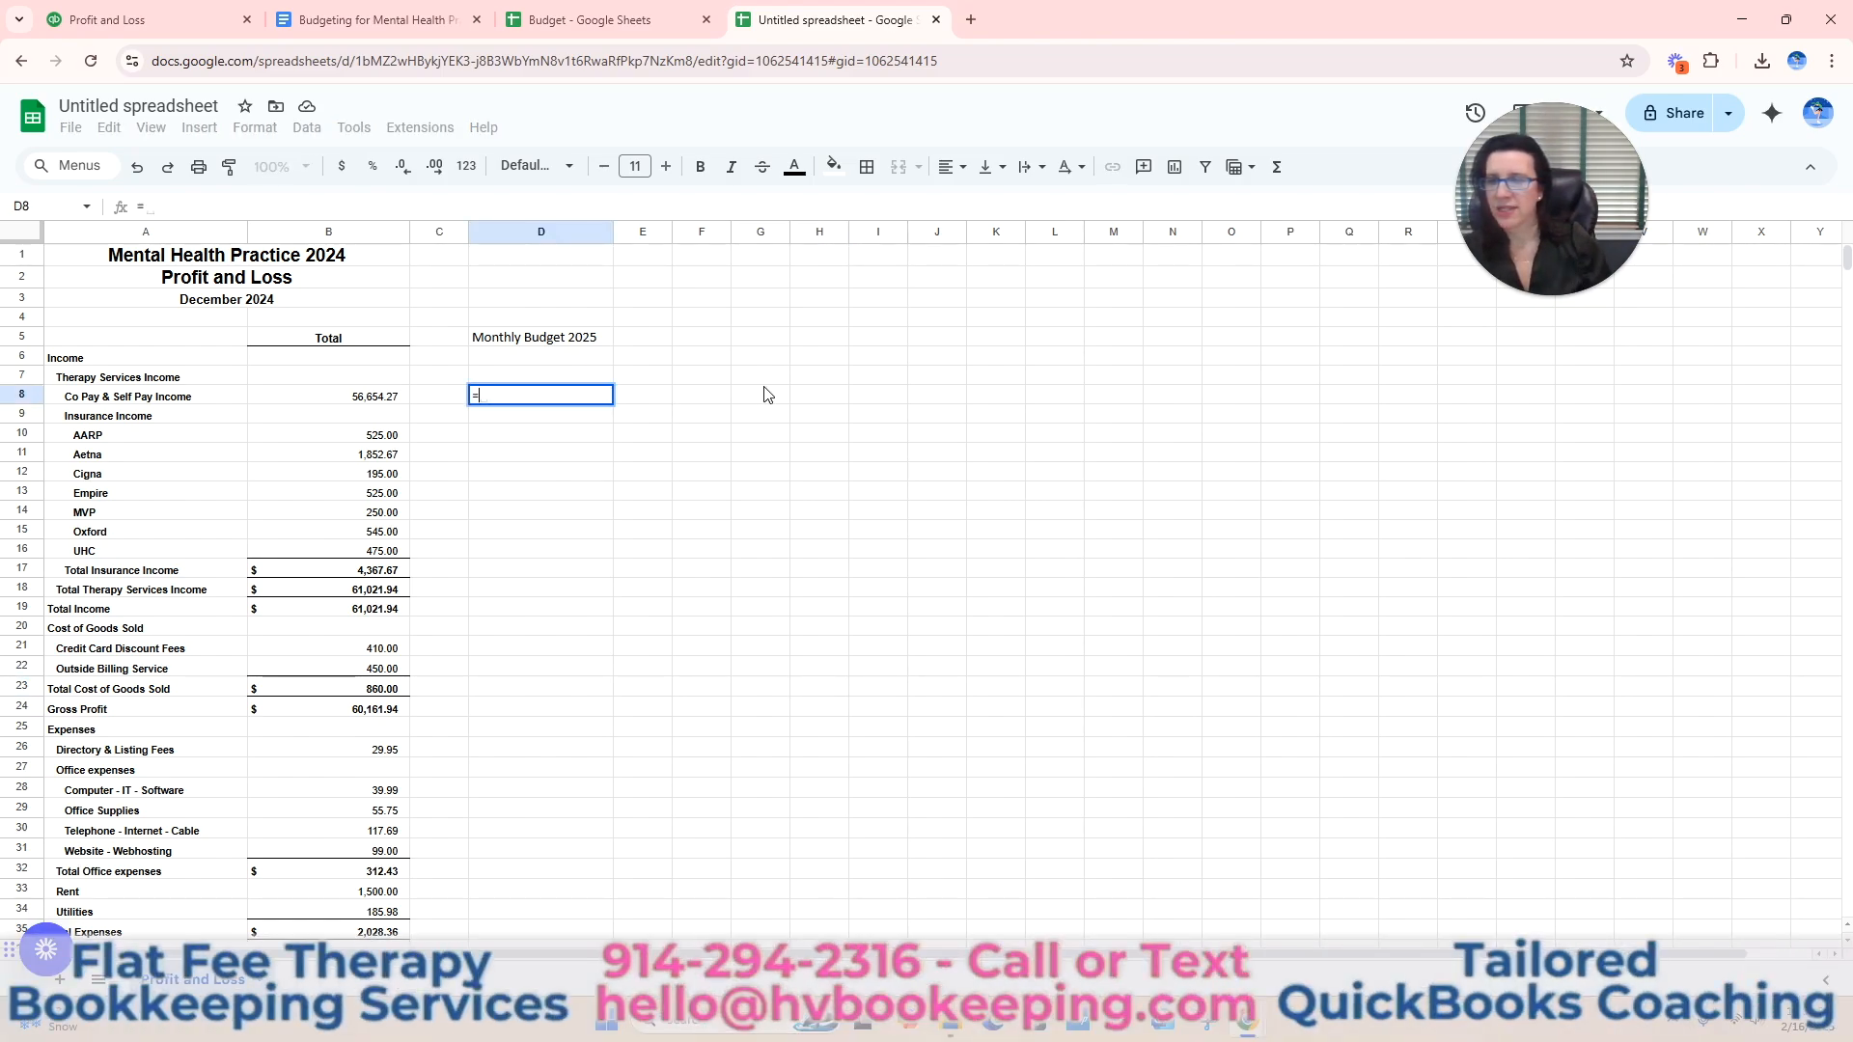
pyautogui.click(375, 402)
pyautogui.write('*1.05')
pyautogui.press('Return')
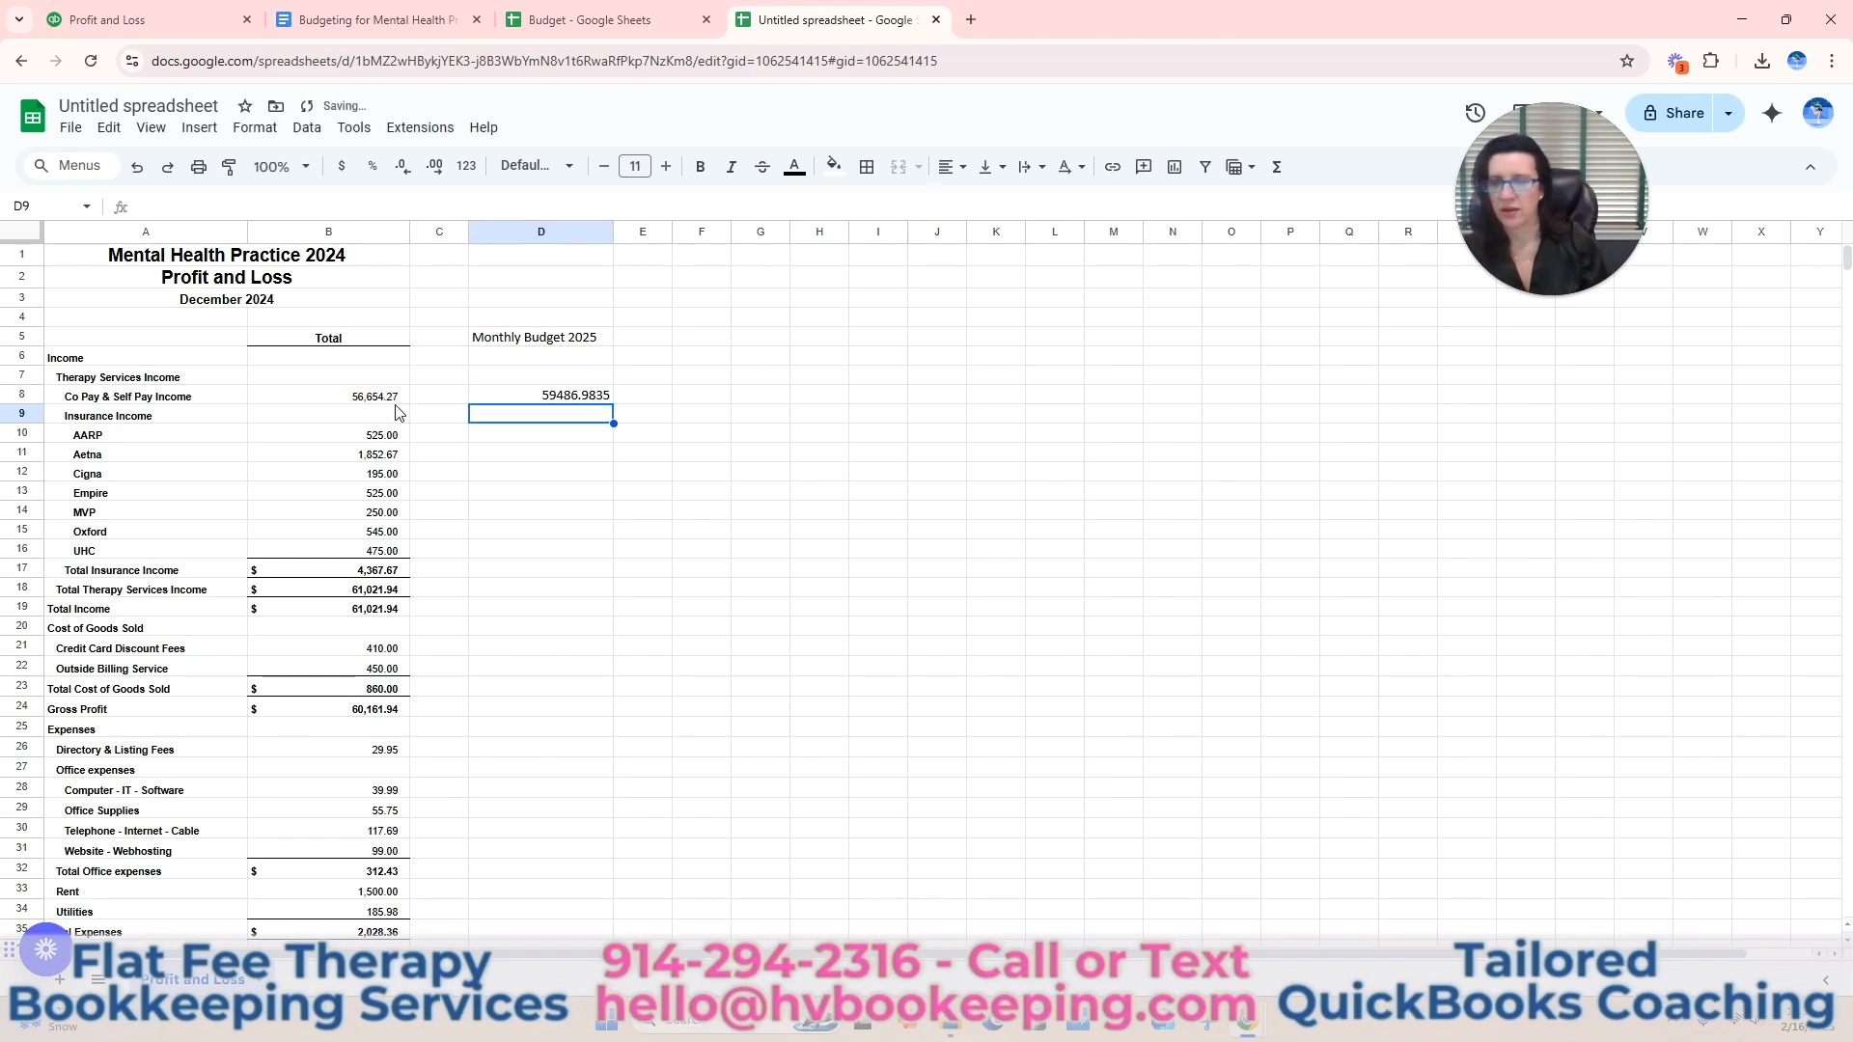
pyautogui.click(552, 398)
pyautogui.click(342, 167)
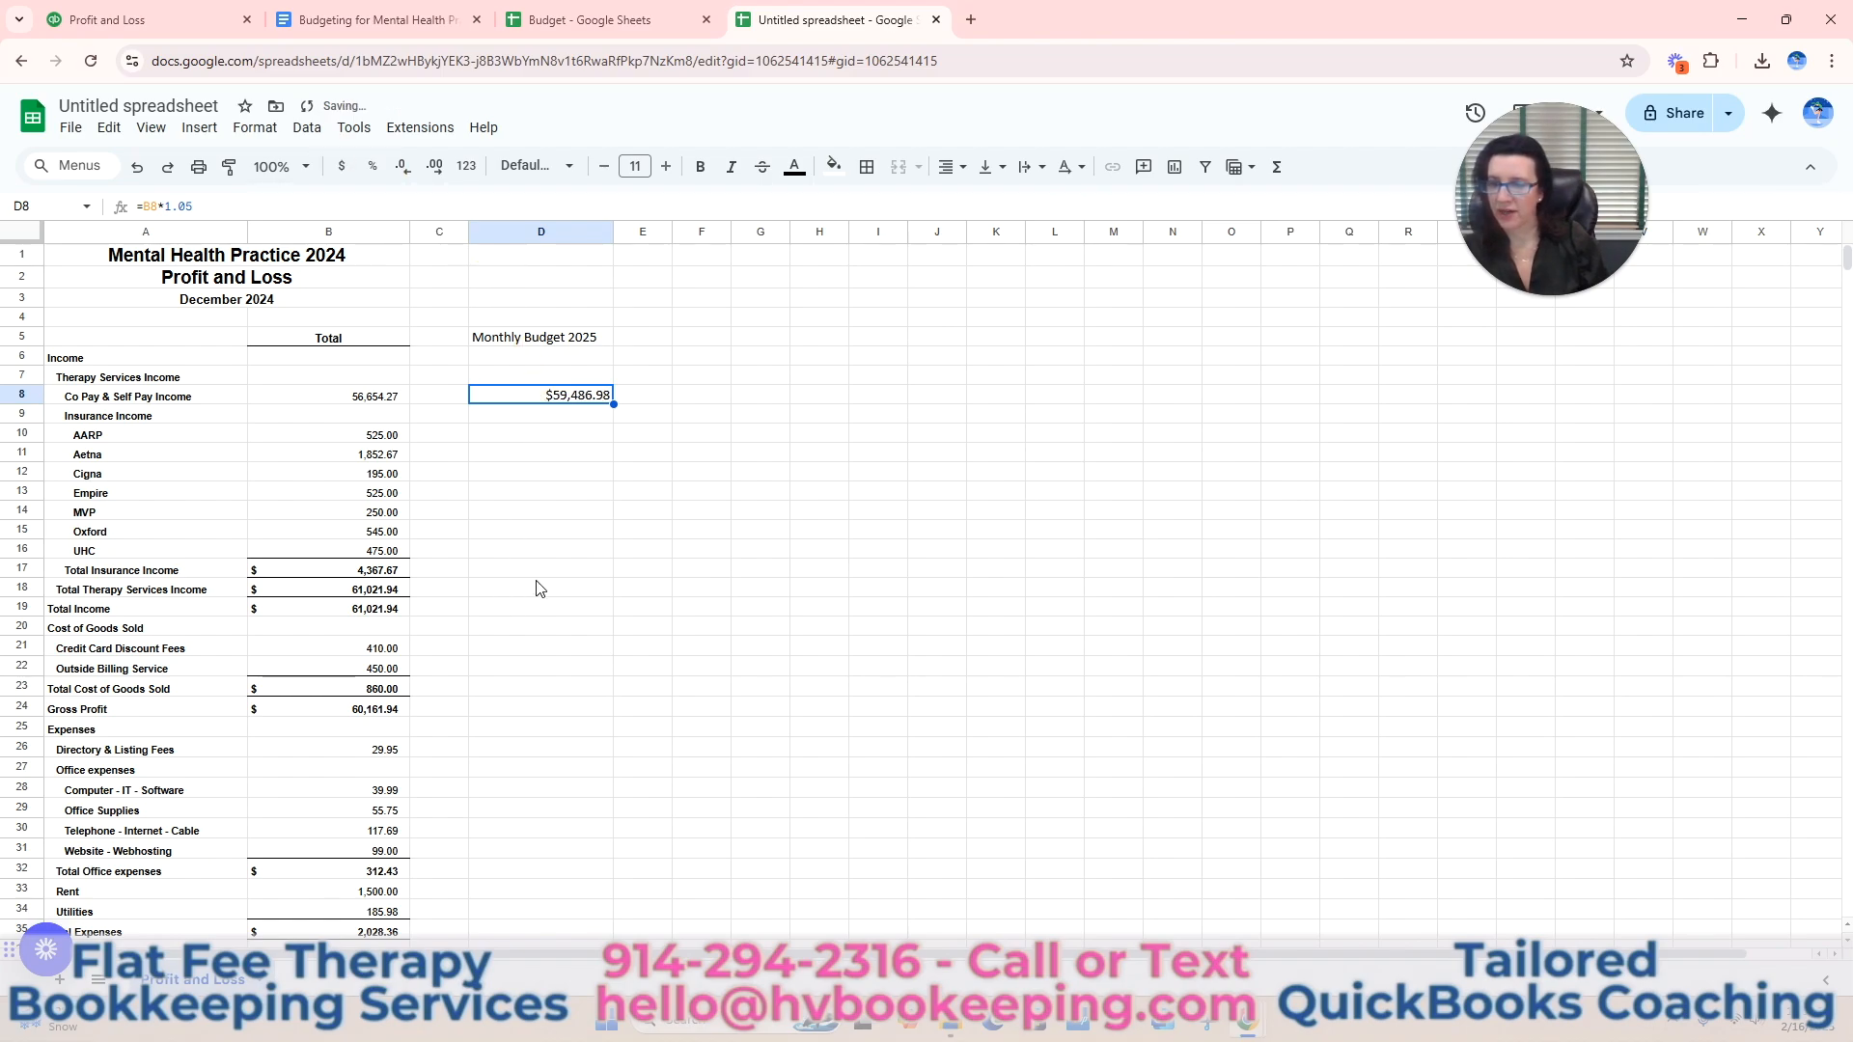
# Budget the Total Insurance Income in D17 with the formula =B17*1.05 and format it as currency.
pyautogui.click(580, 575)
pyautogui.write('=')
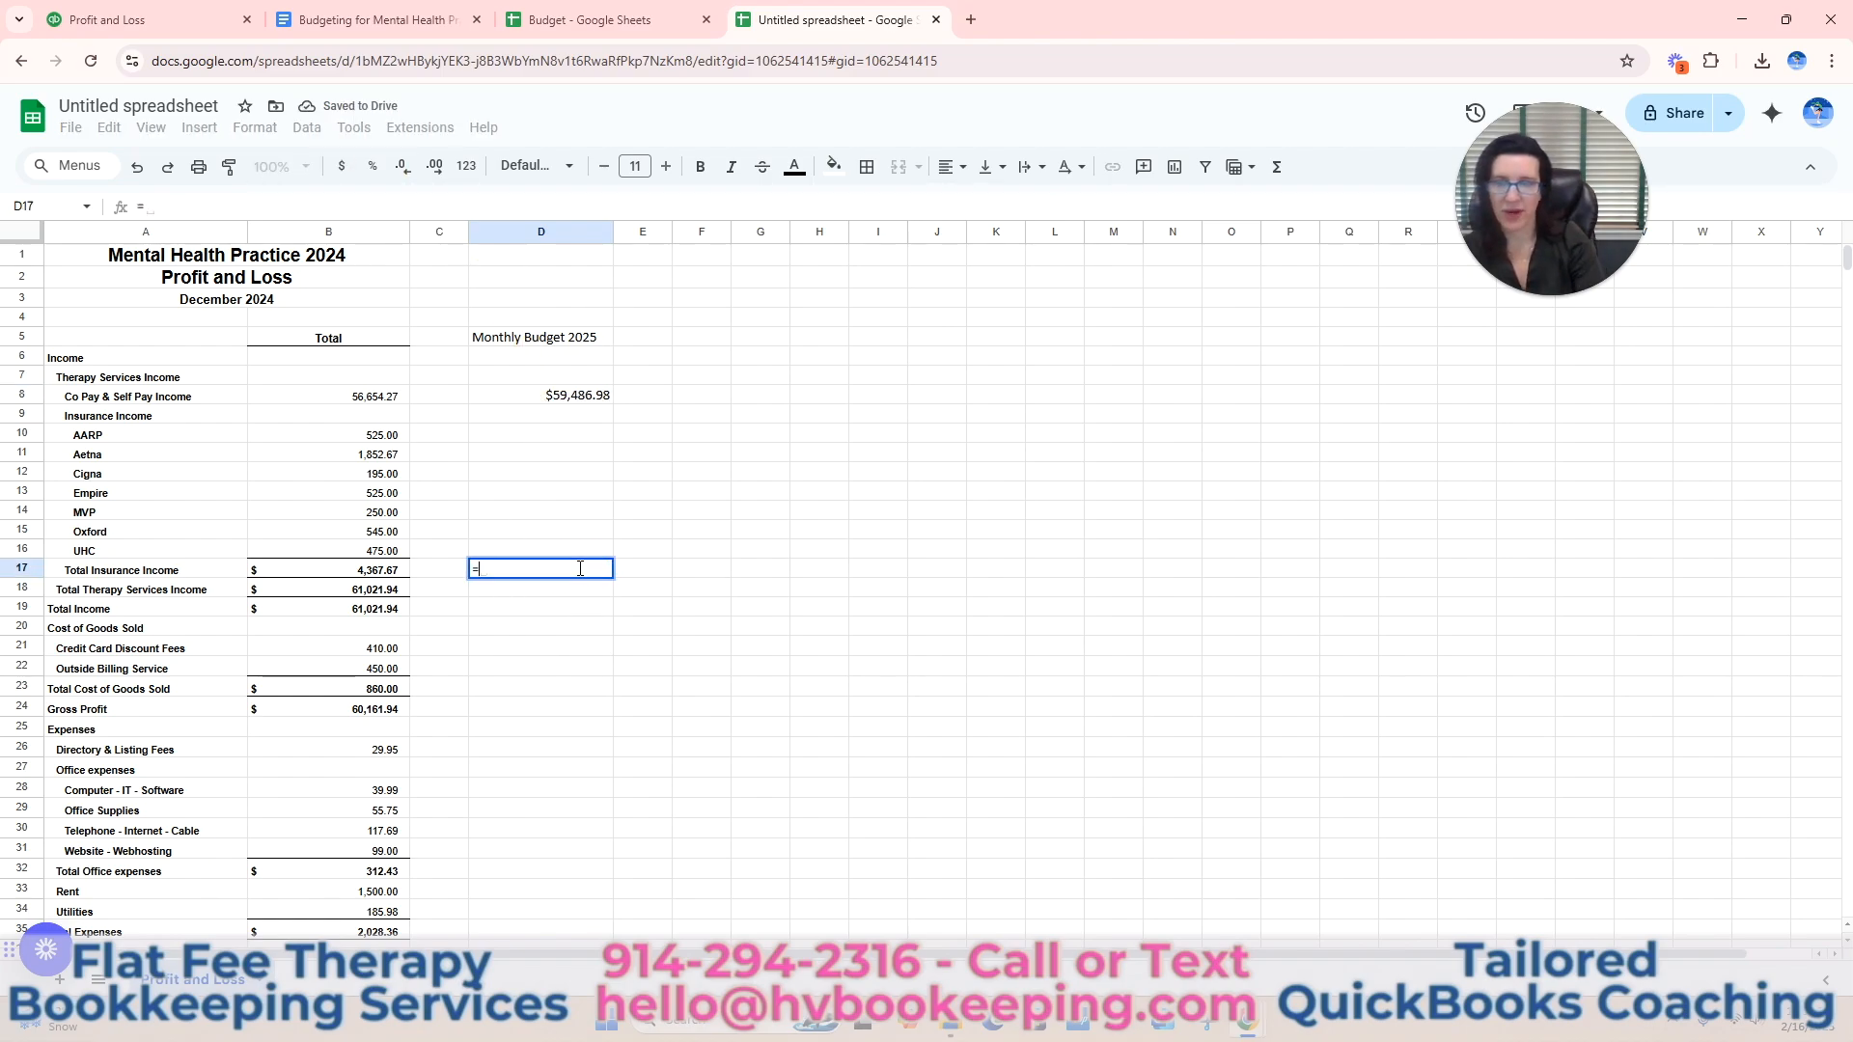
pyautogui.click(371, 574)
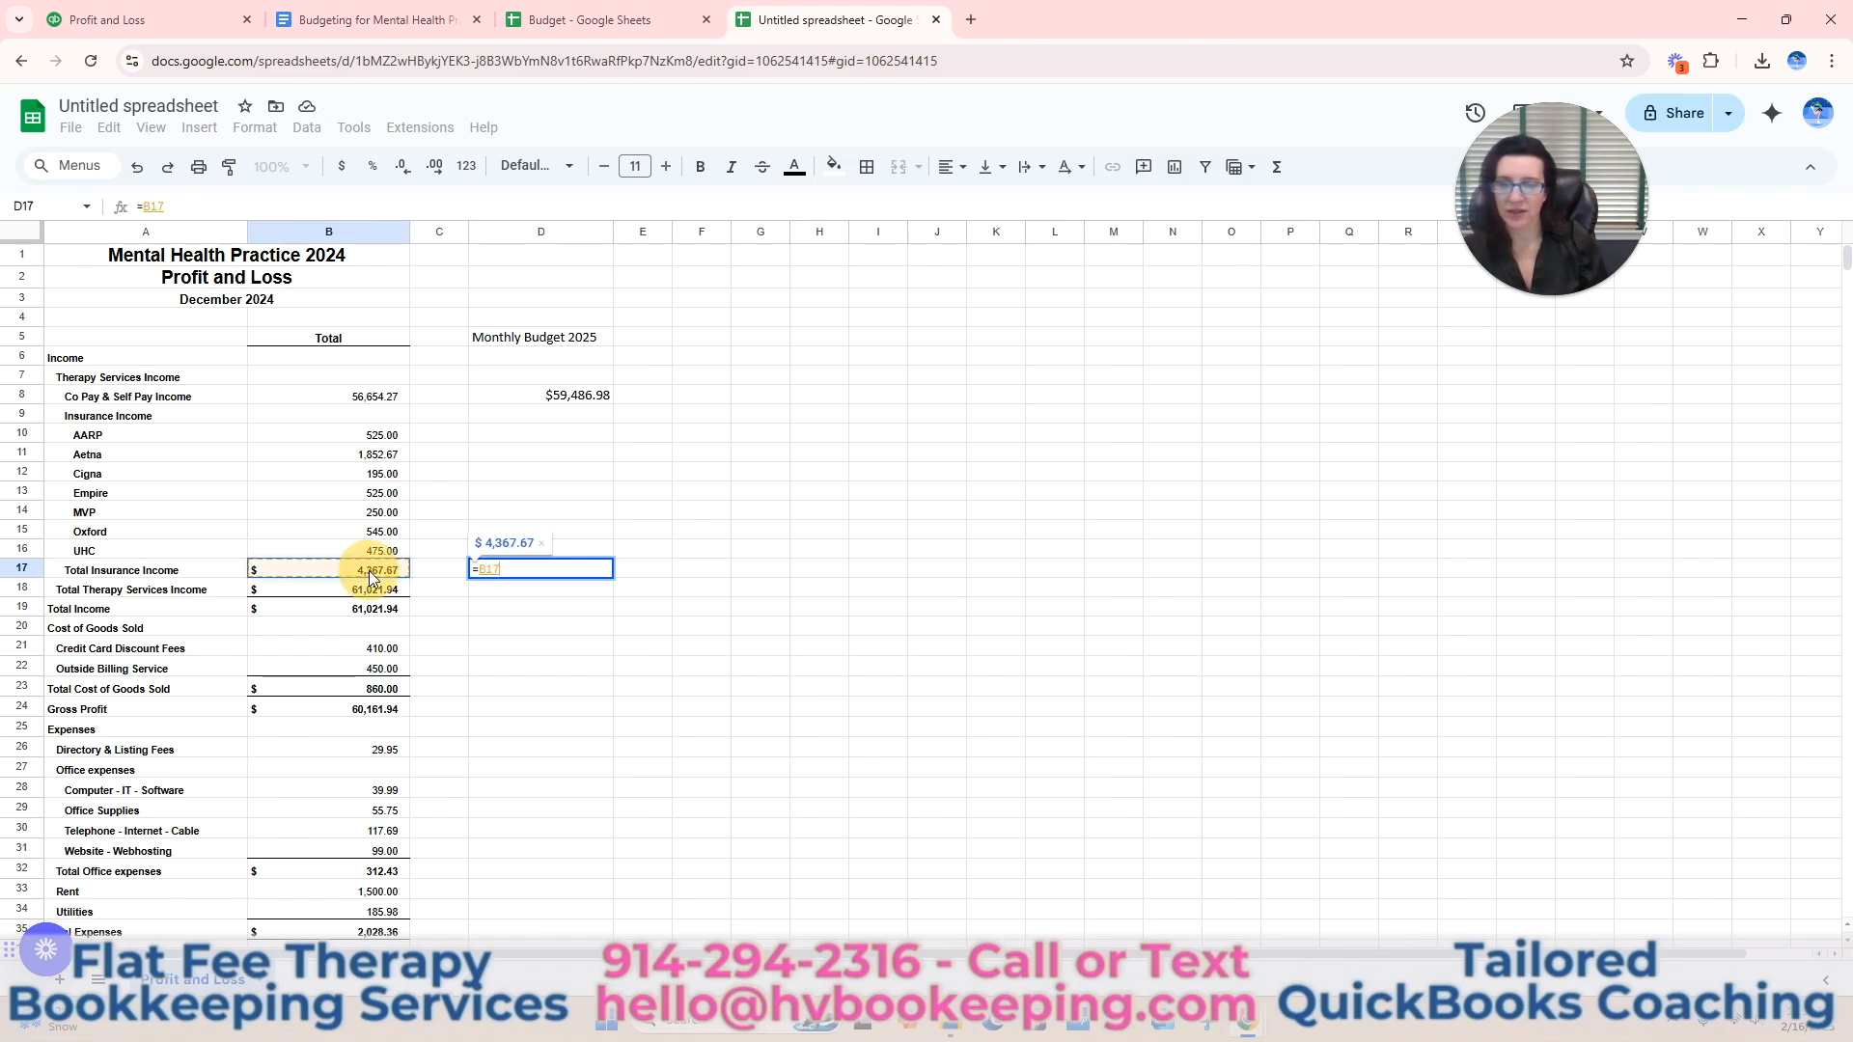
pyautogui.write('*1.05')
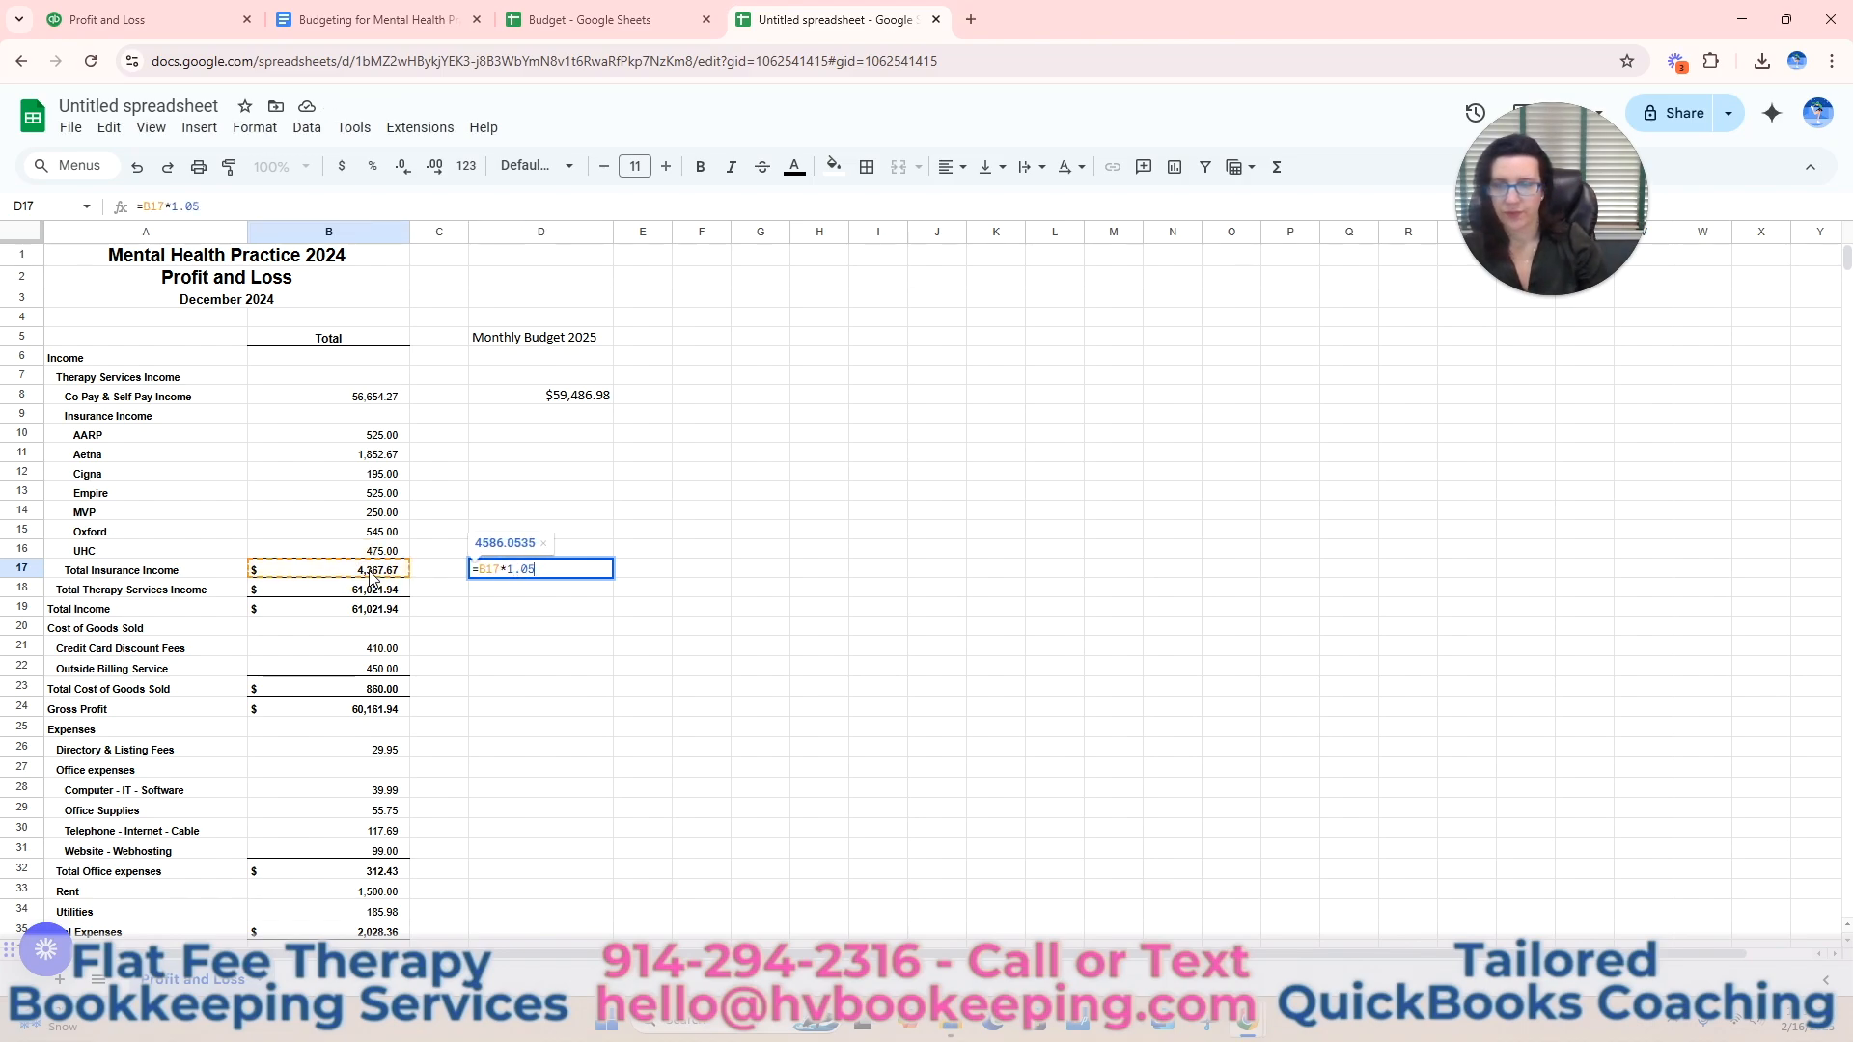
pyautogui.press('Return')
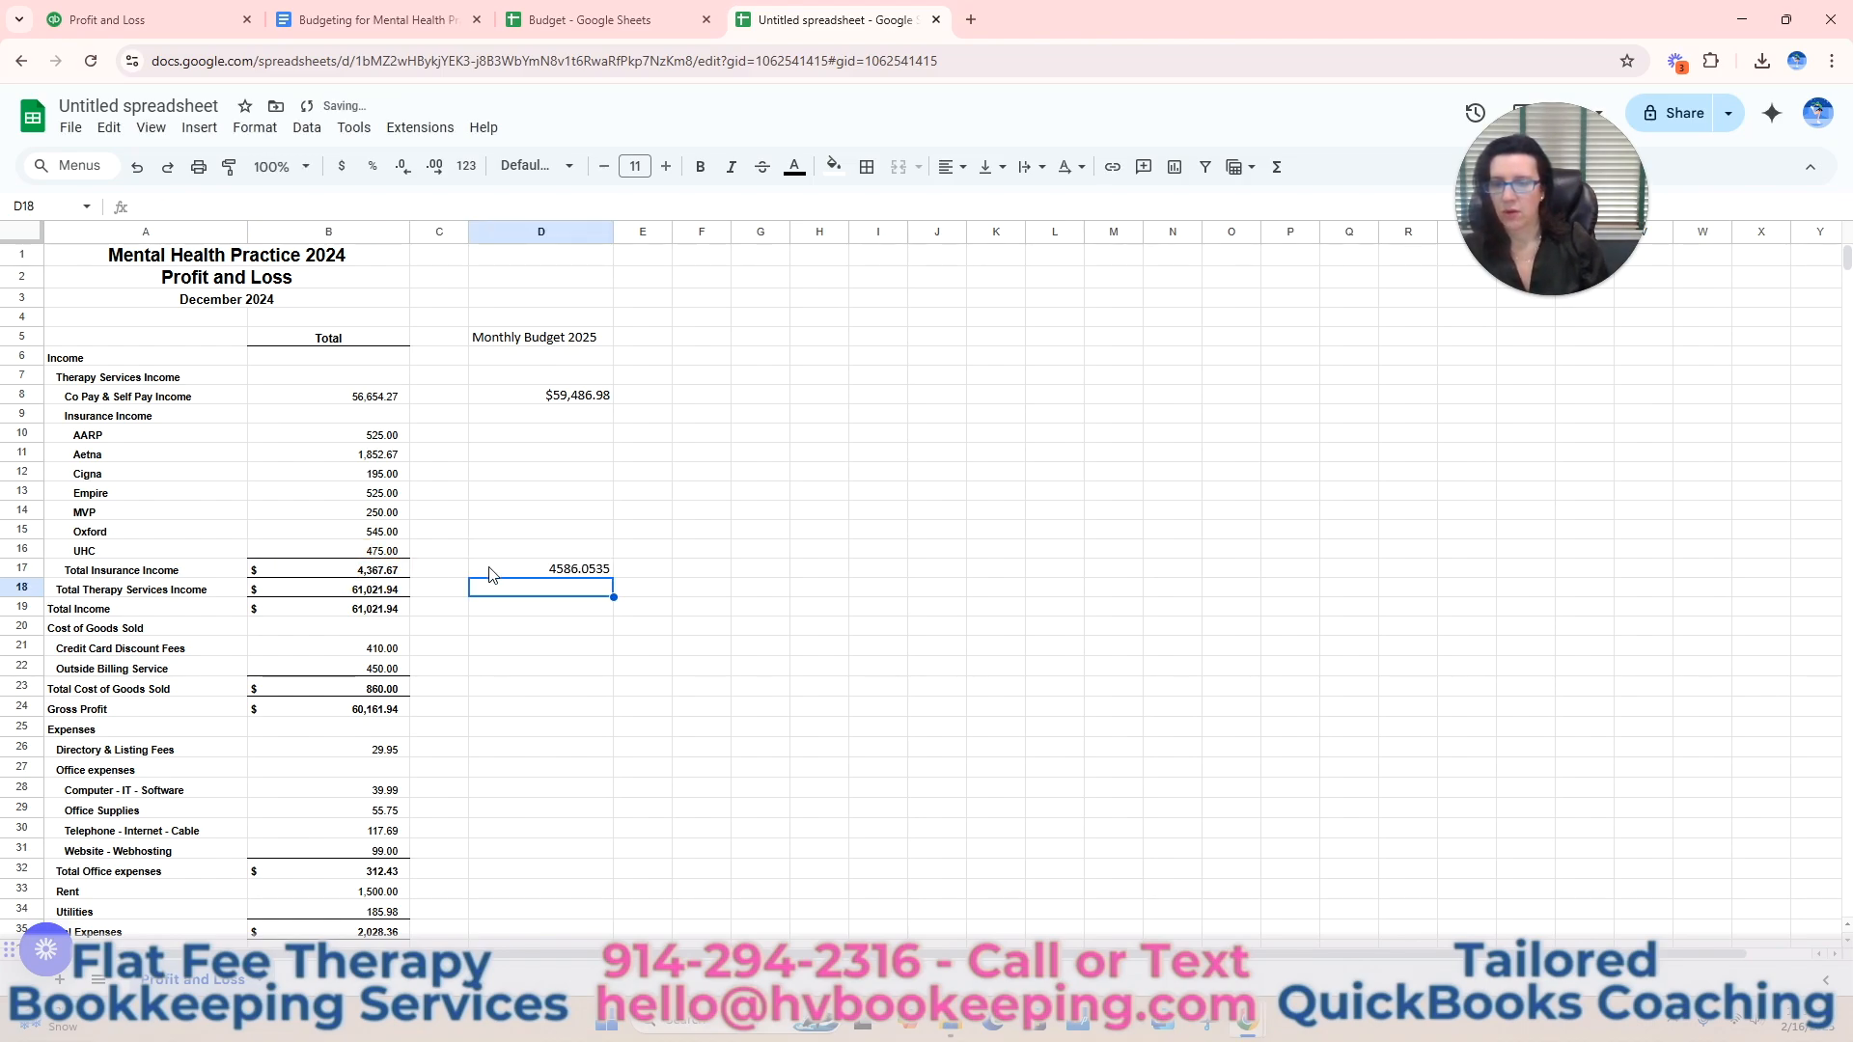
pyautogui.click(607, 569)
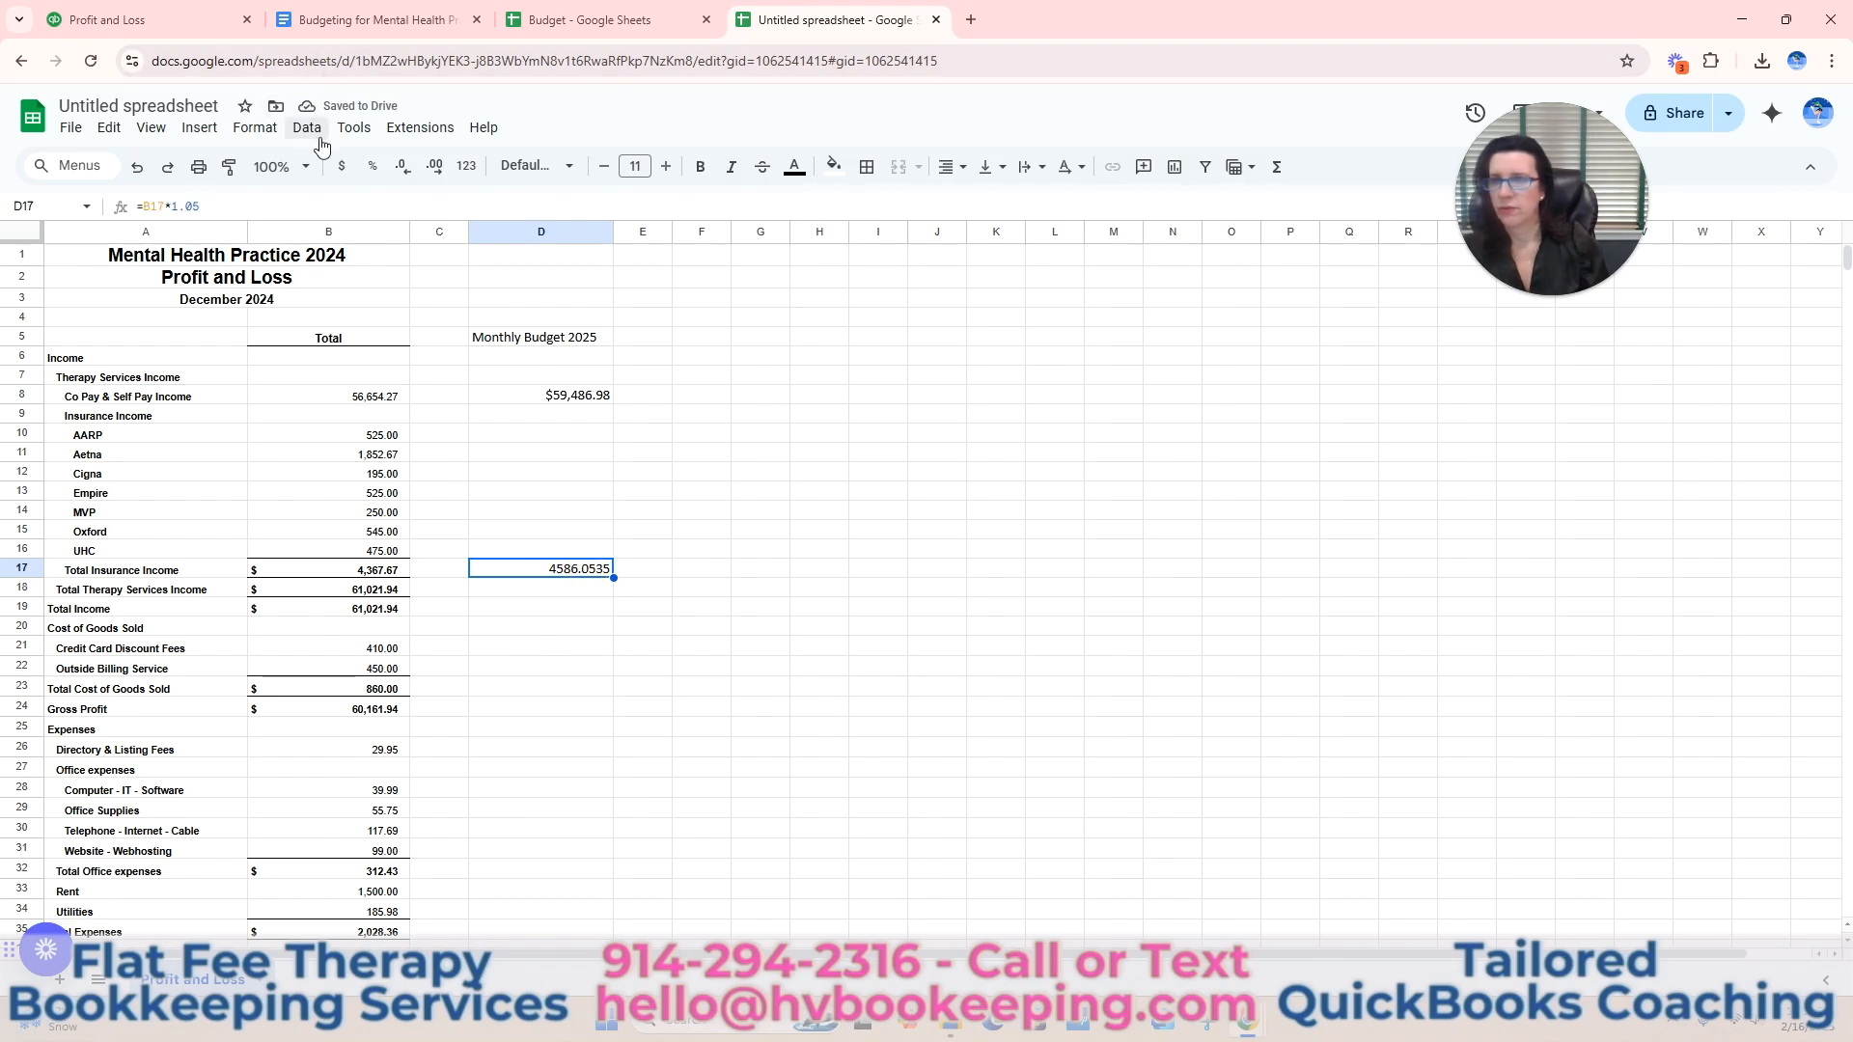
pyautogui.click(344, 167)
# Total the Therapy Services Income in D18 with a SUM of D8:D17 and make the result bold.
pyautogui.scroll(-2, 897, 569)
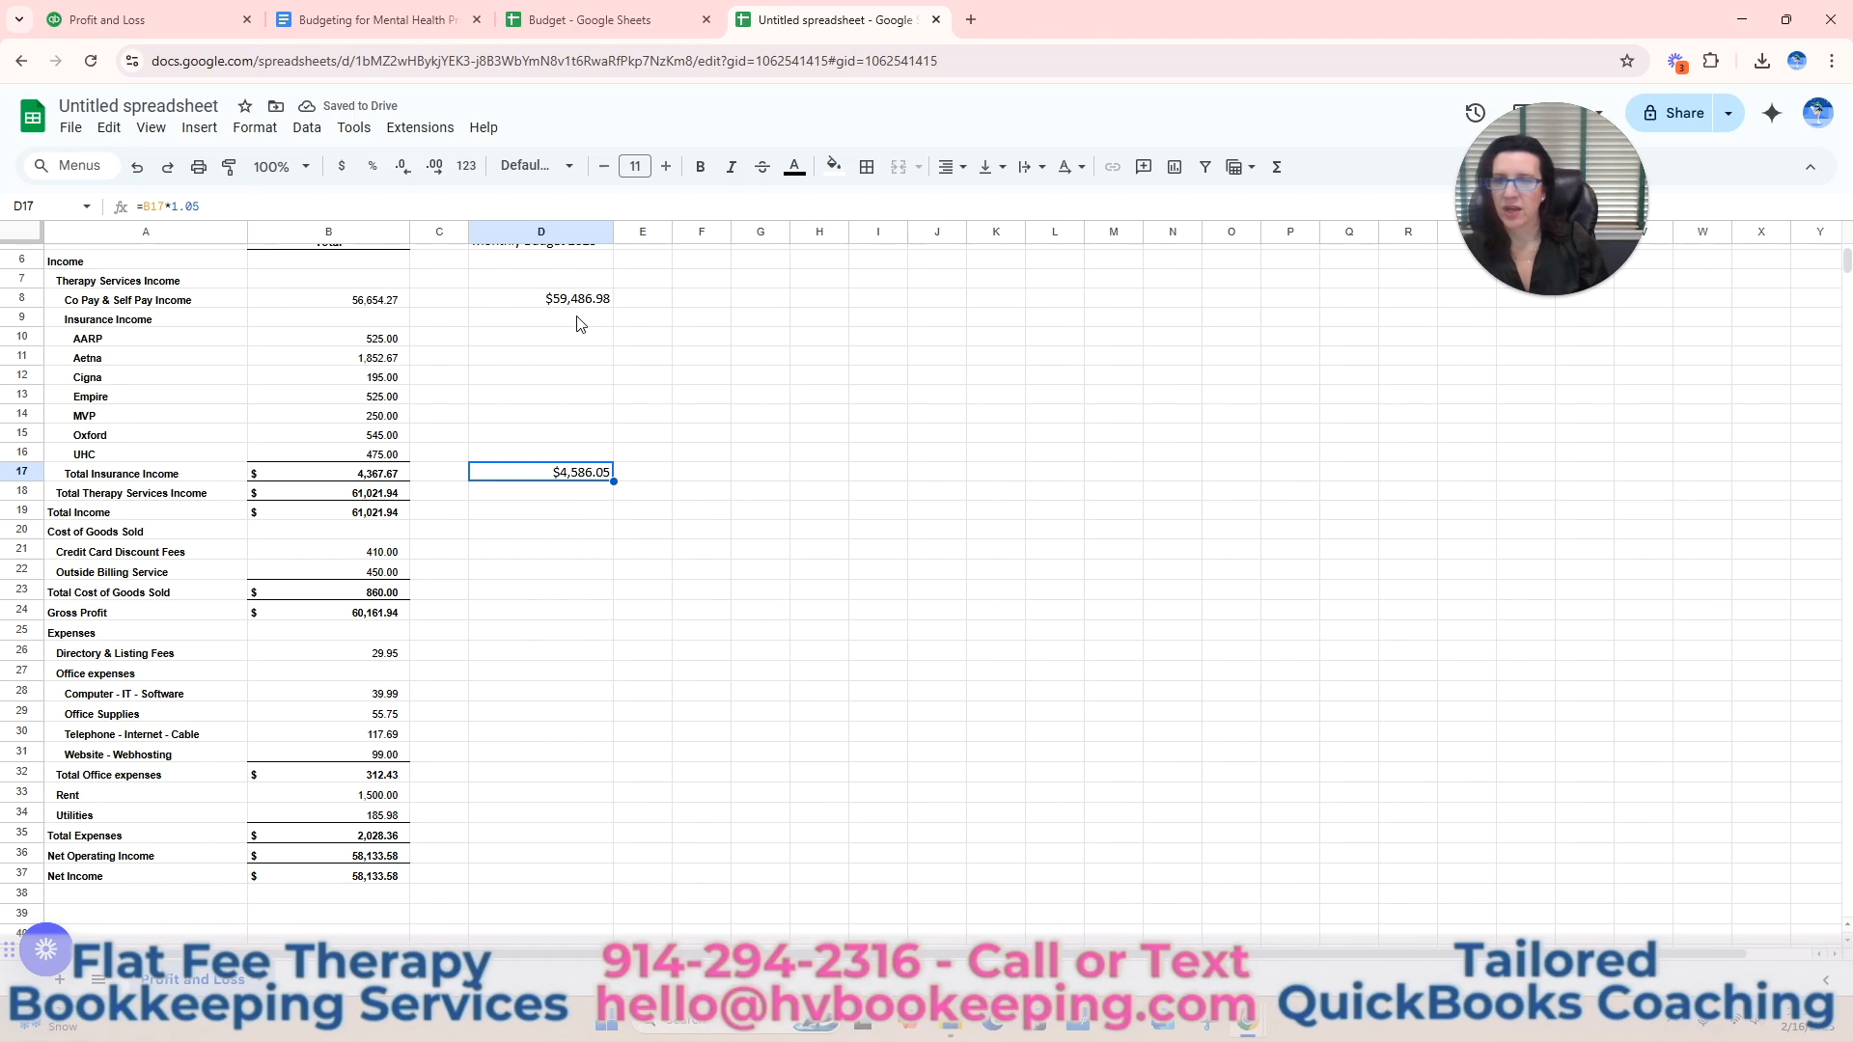
pyautogui.moveTo(579, 301); pyautogui.dragTo(580, 477)
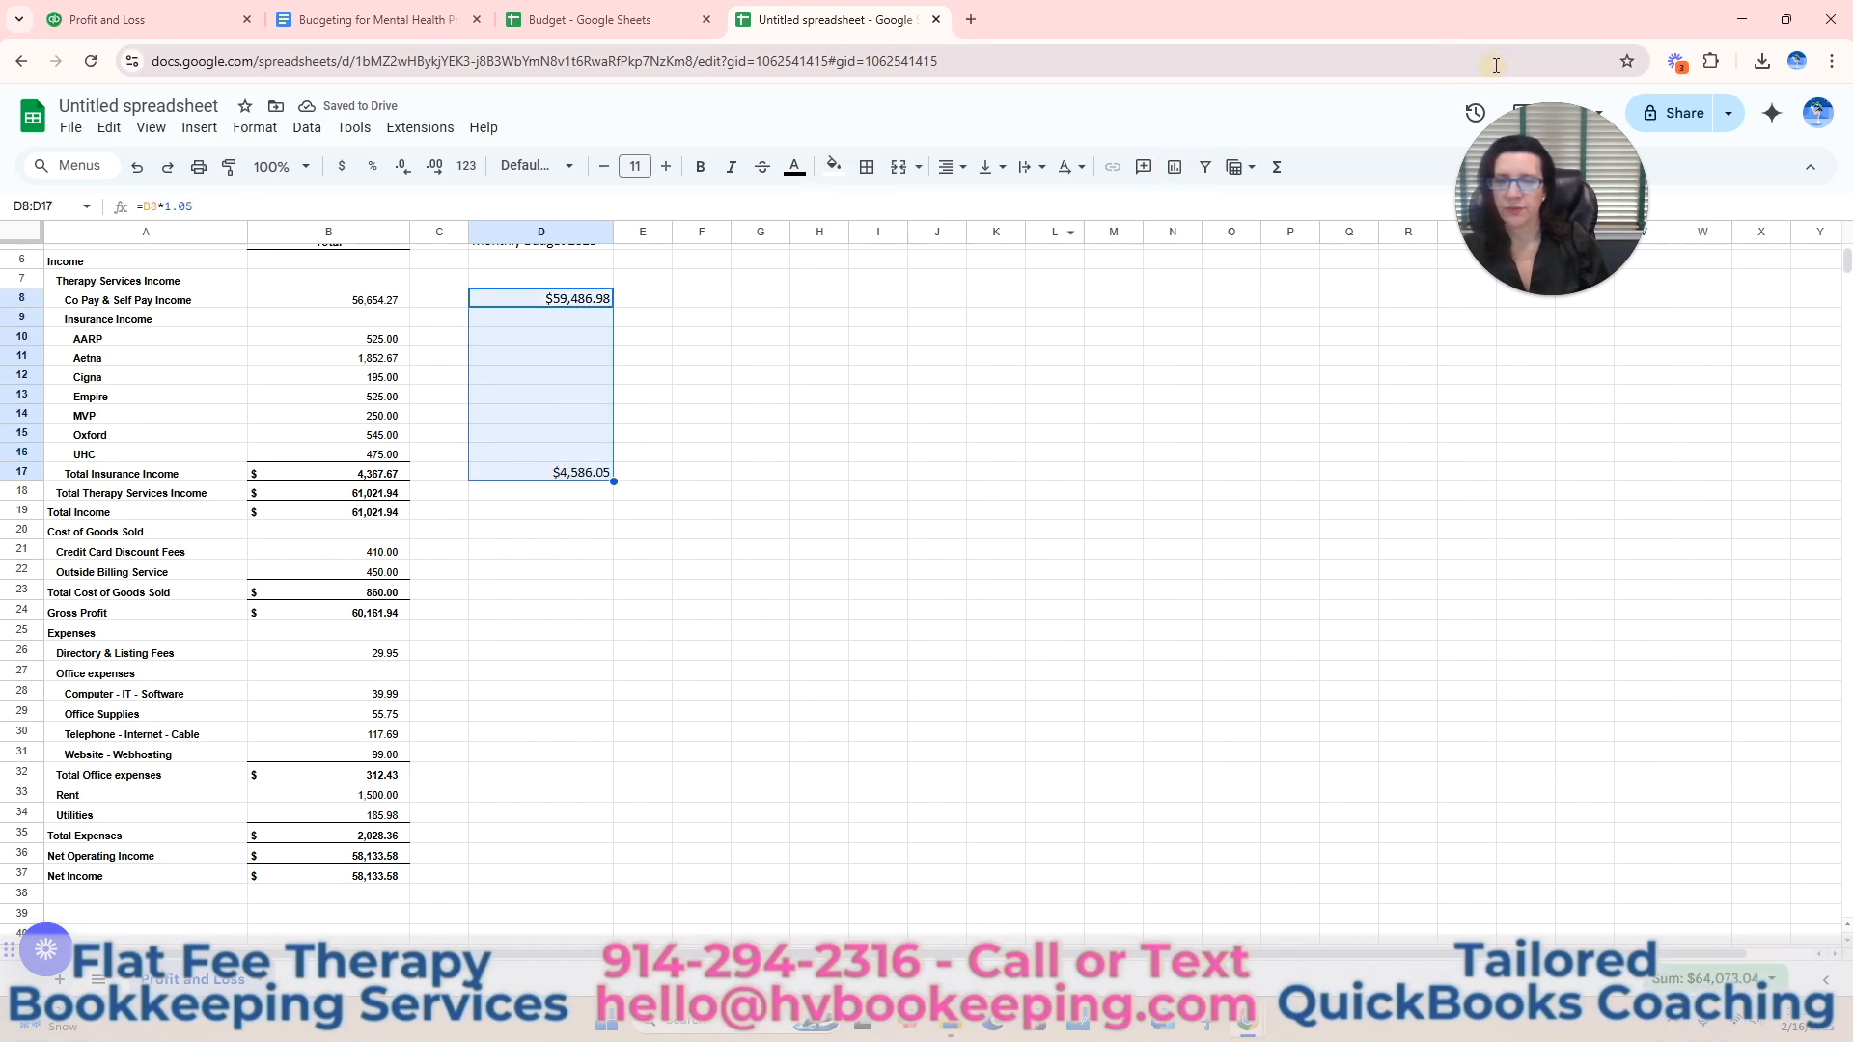
pyautogui.click(1278, 172)
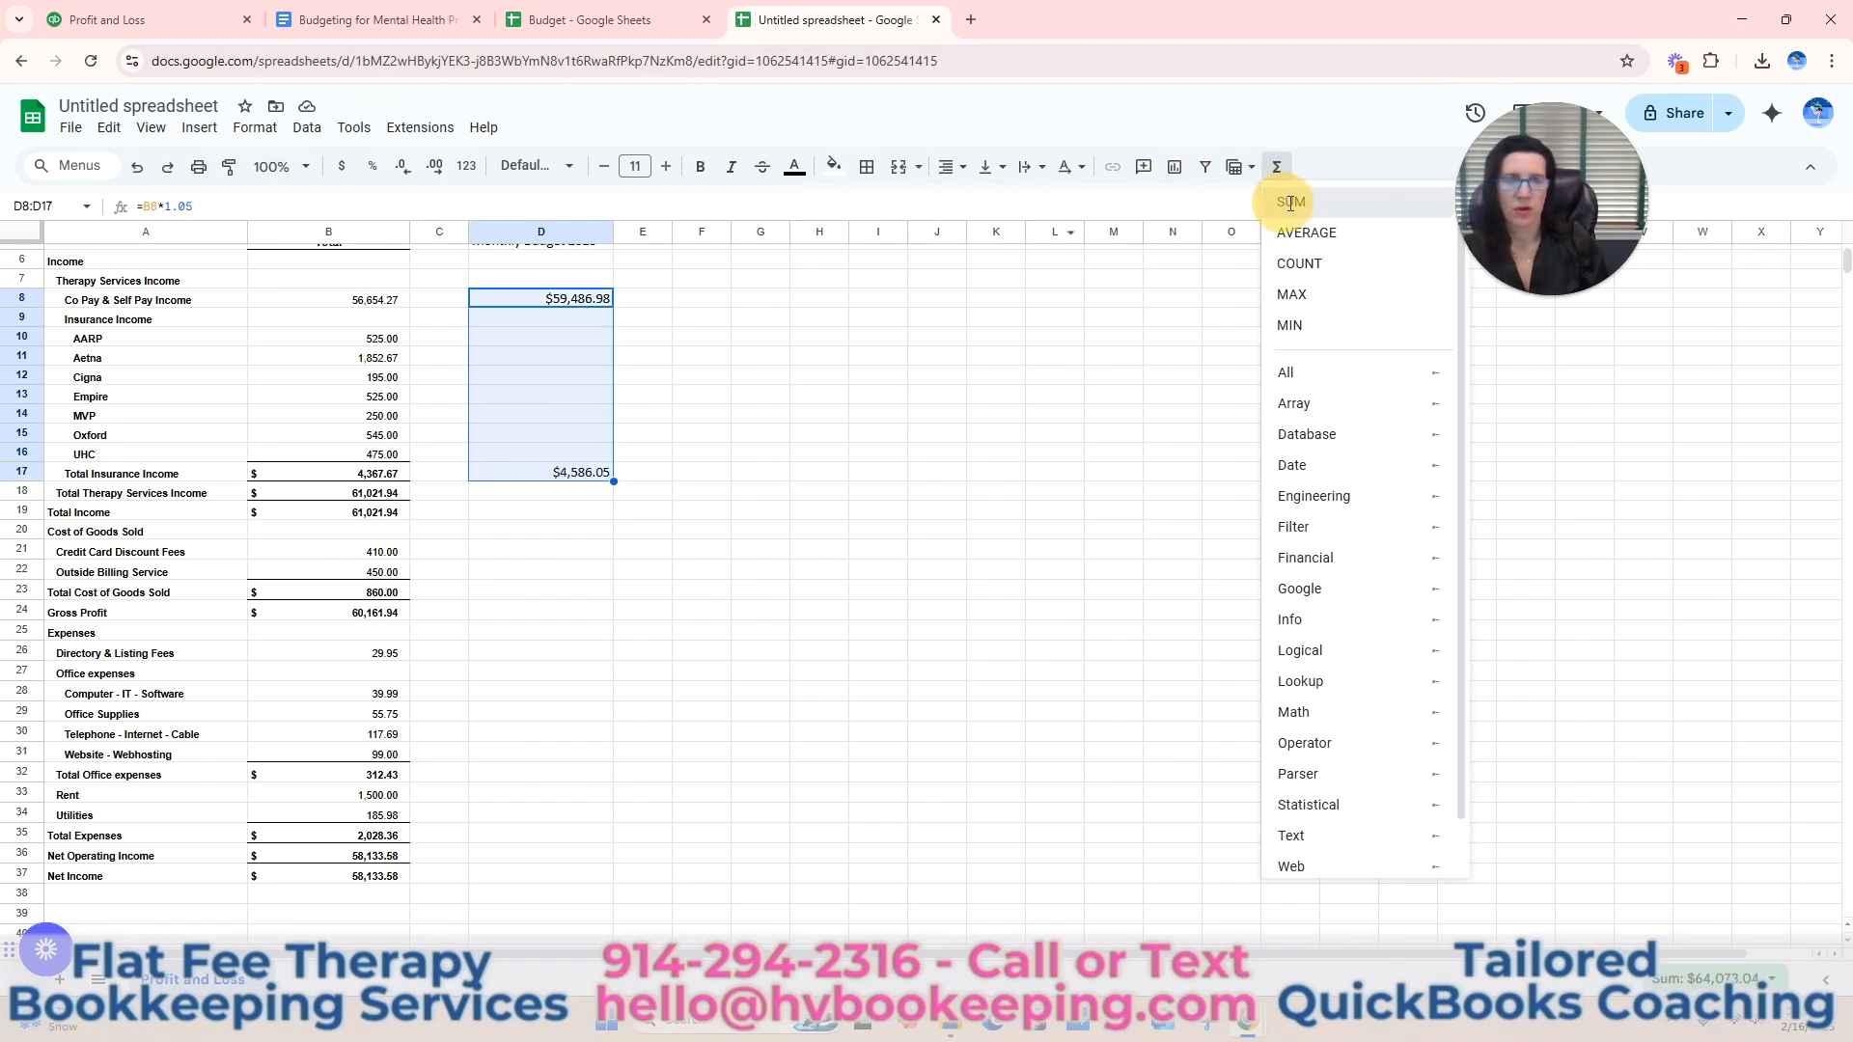
pyautogui.click(1290, 203)
pyautogui.press('Return')
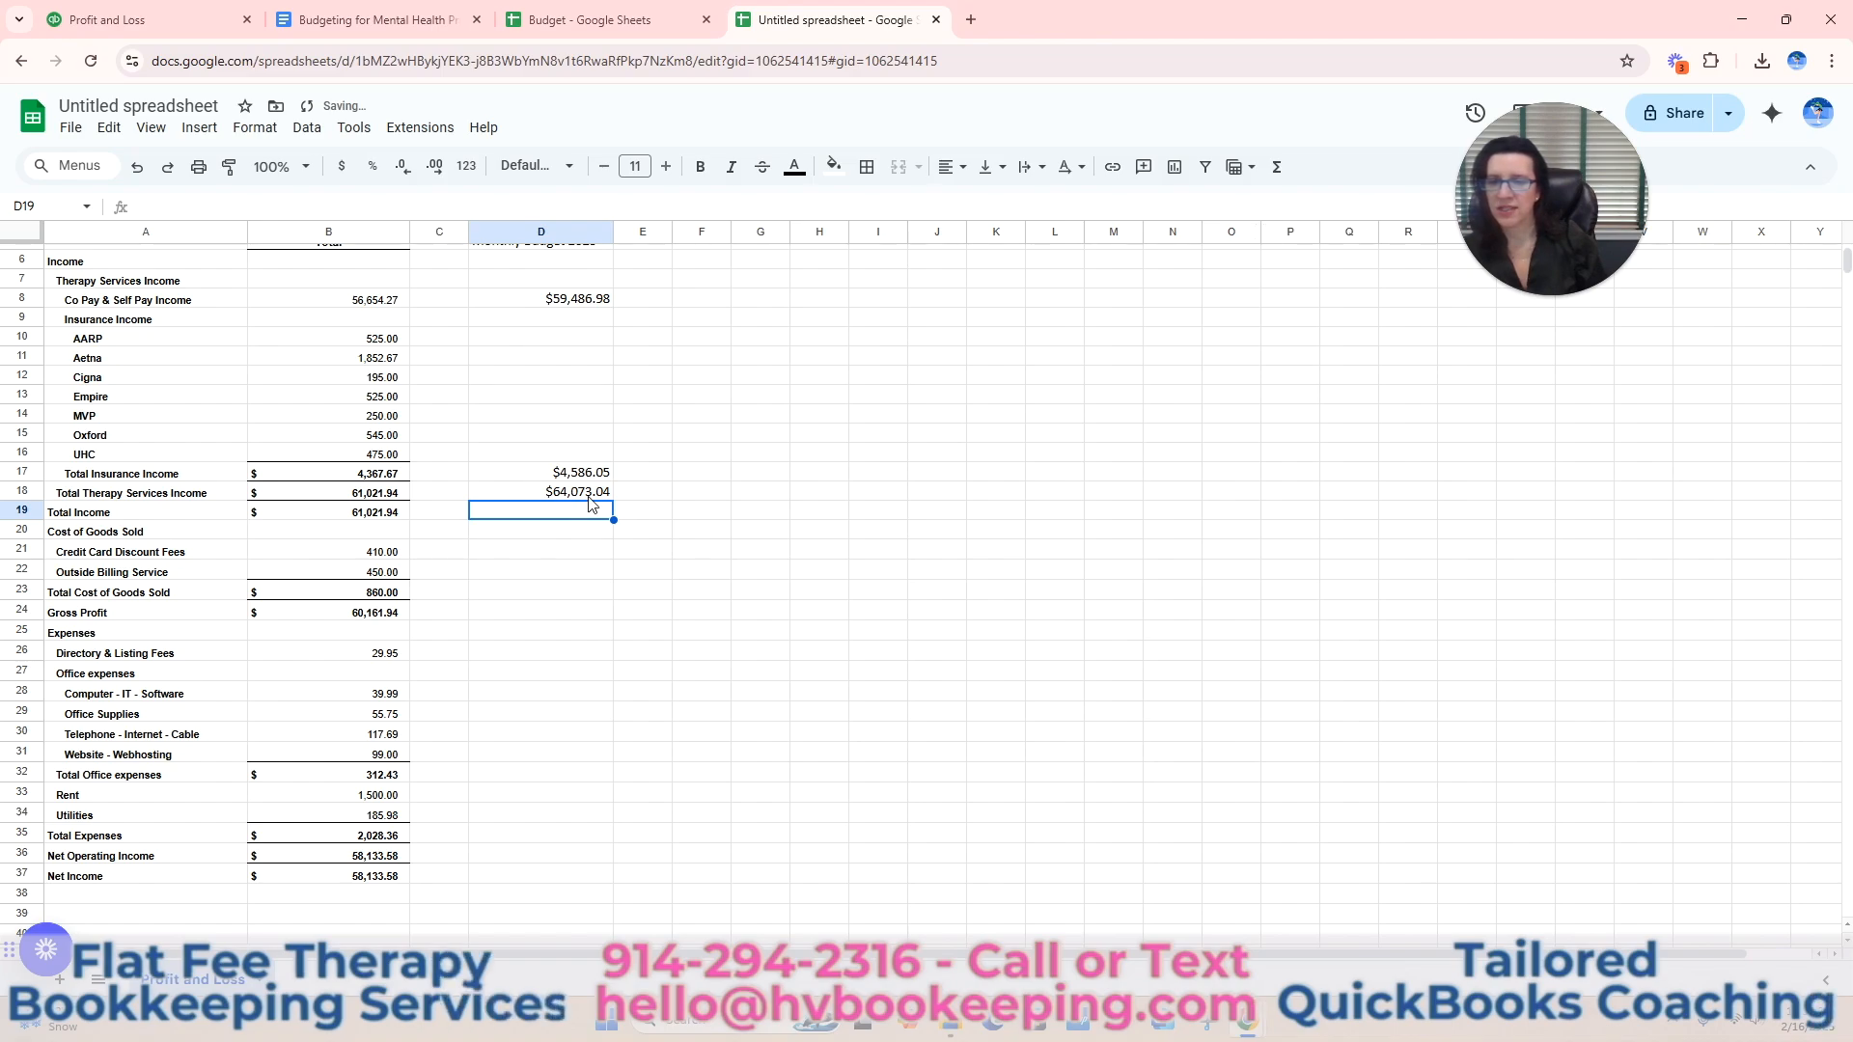
pyautogui.click(591, 499)
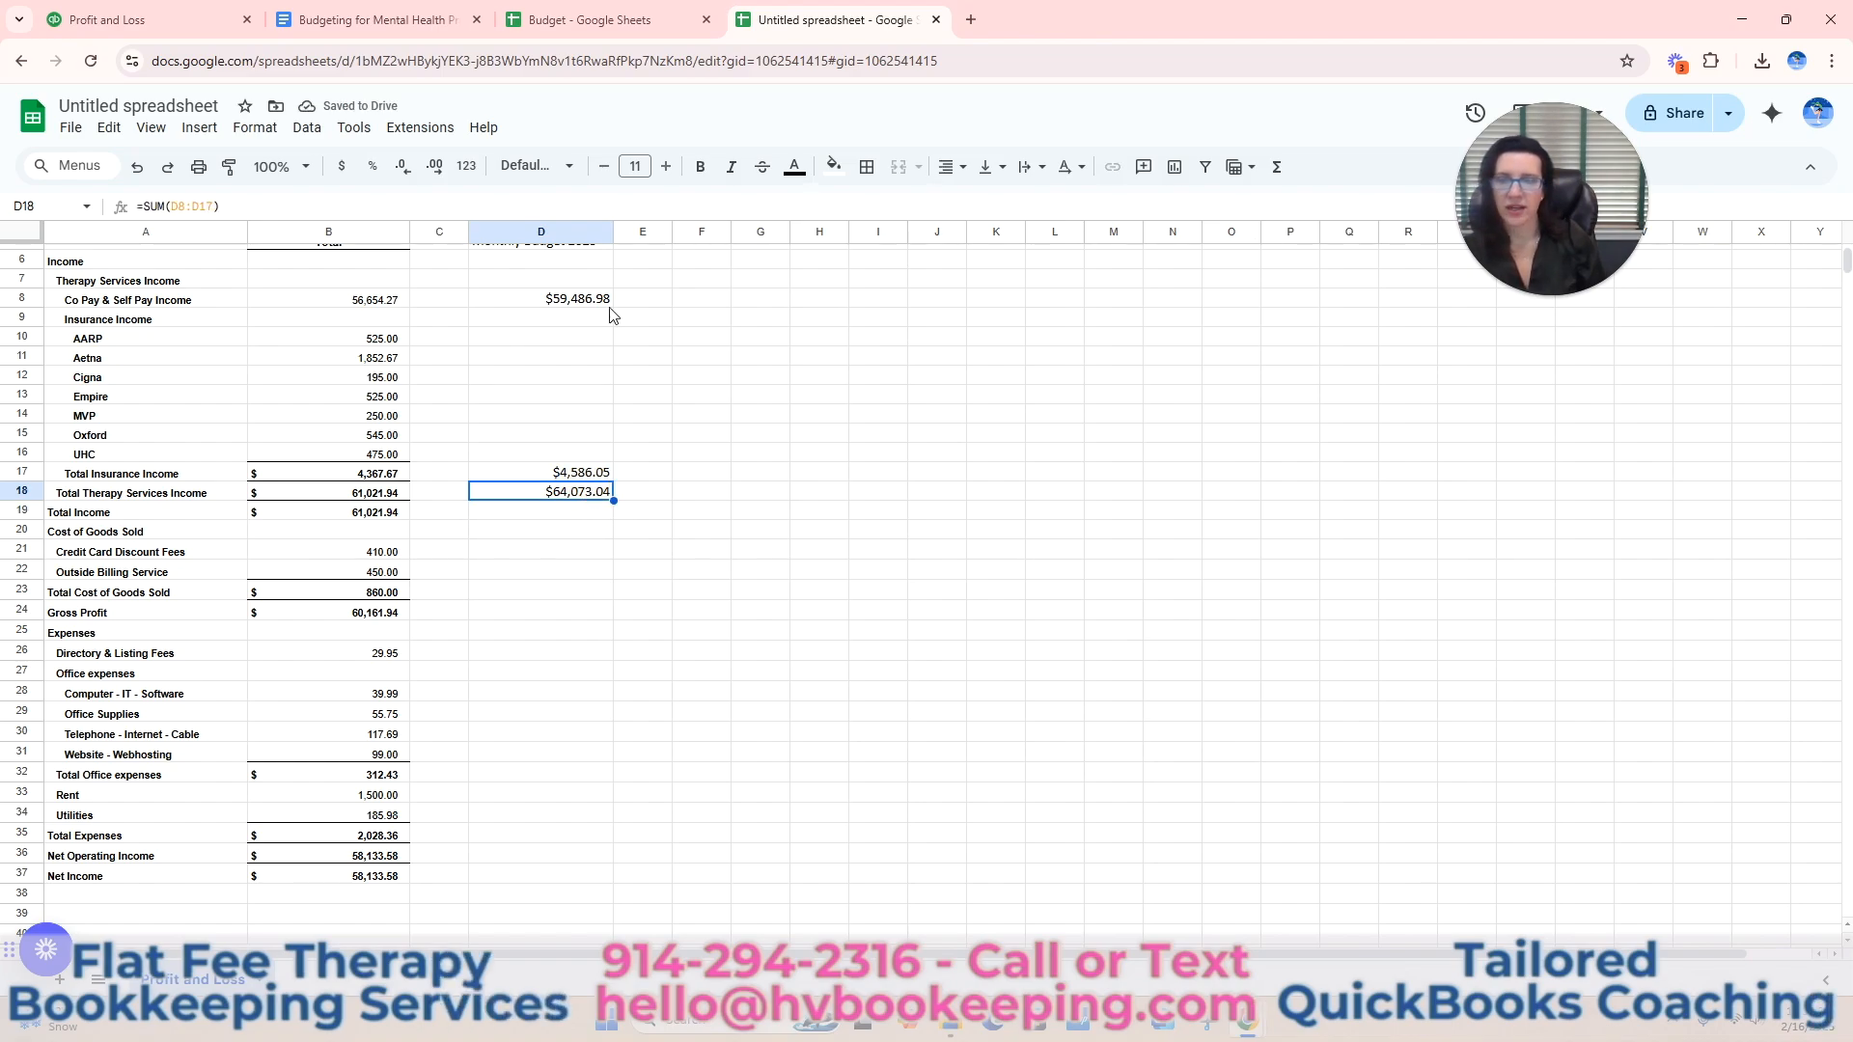
pyautogui.click(703, 170)
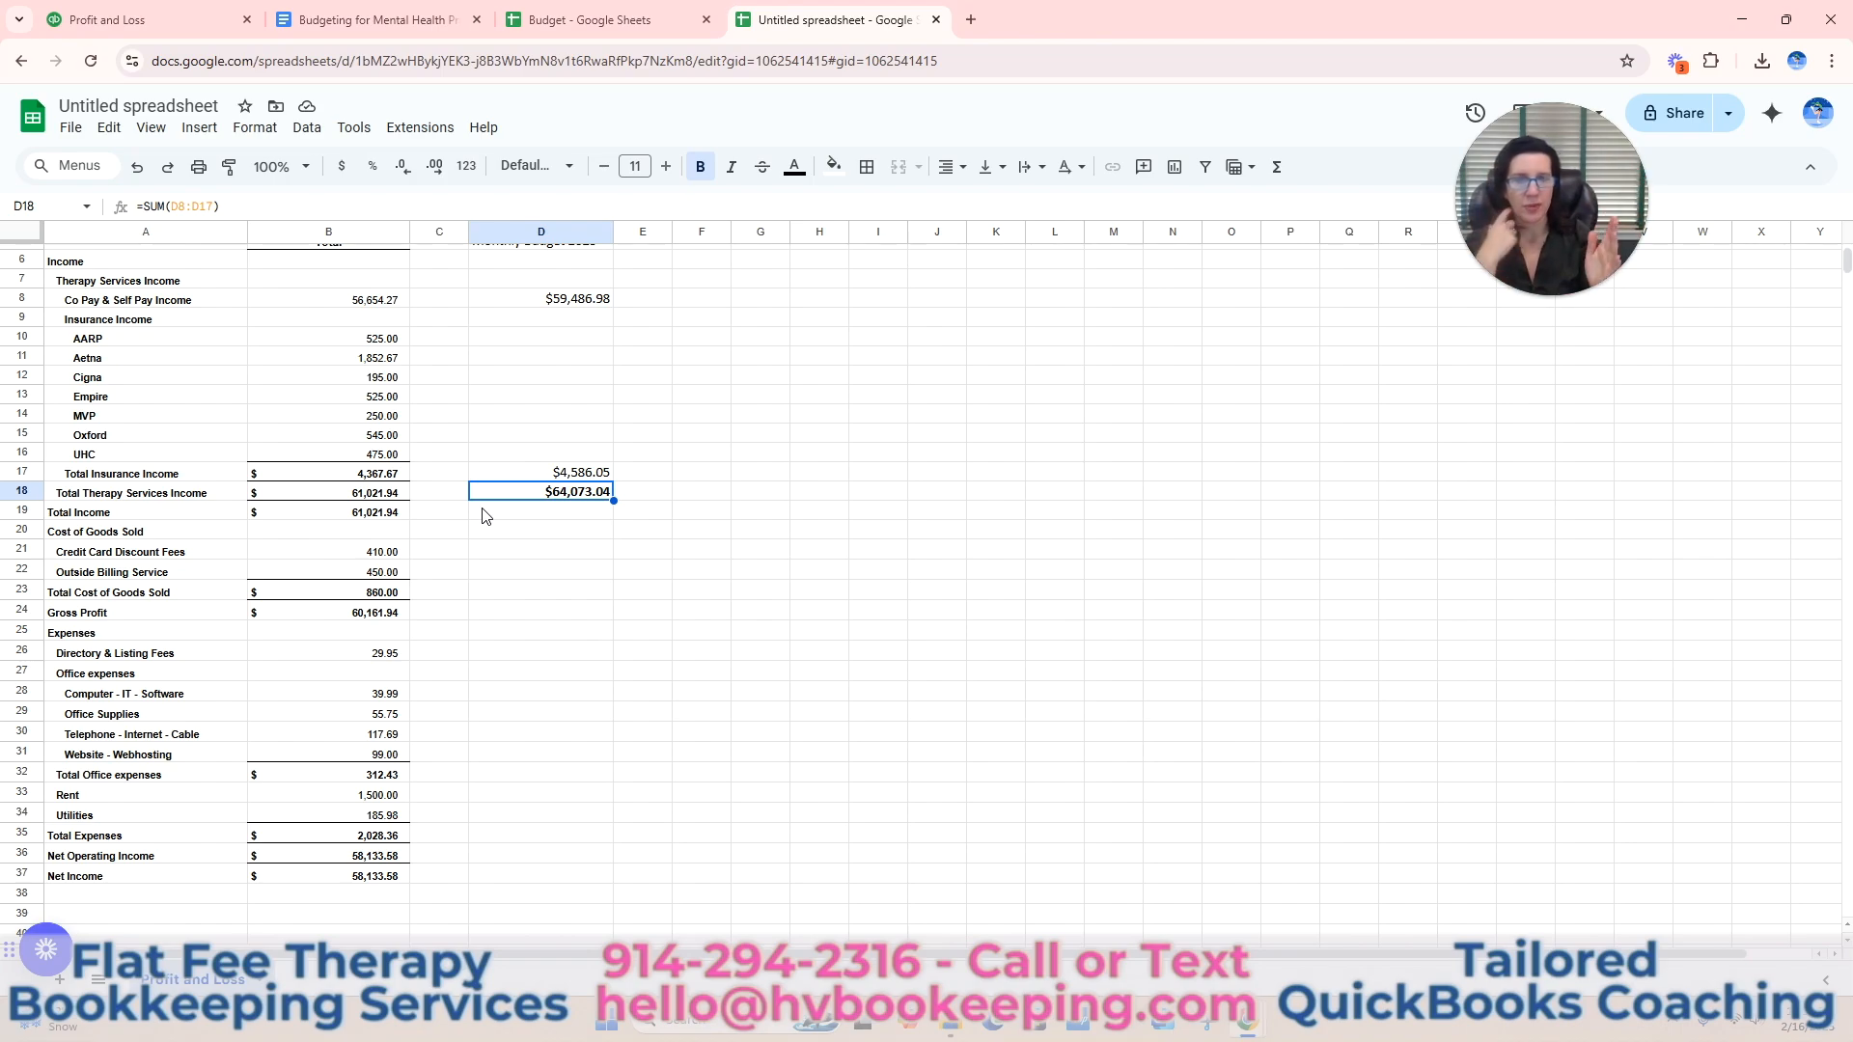
pyautogui.click(558, 554)
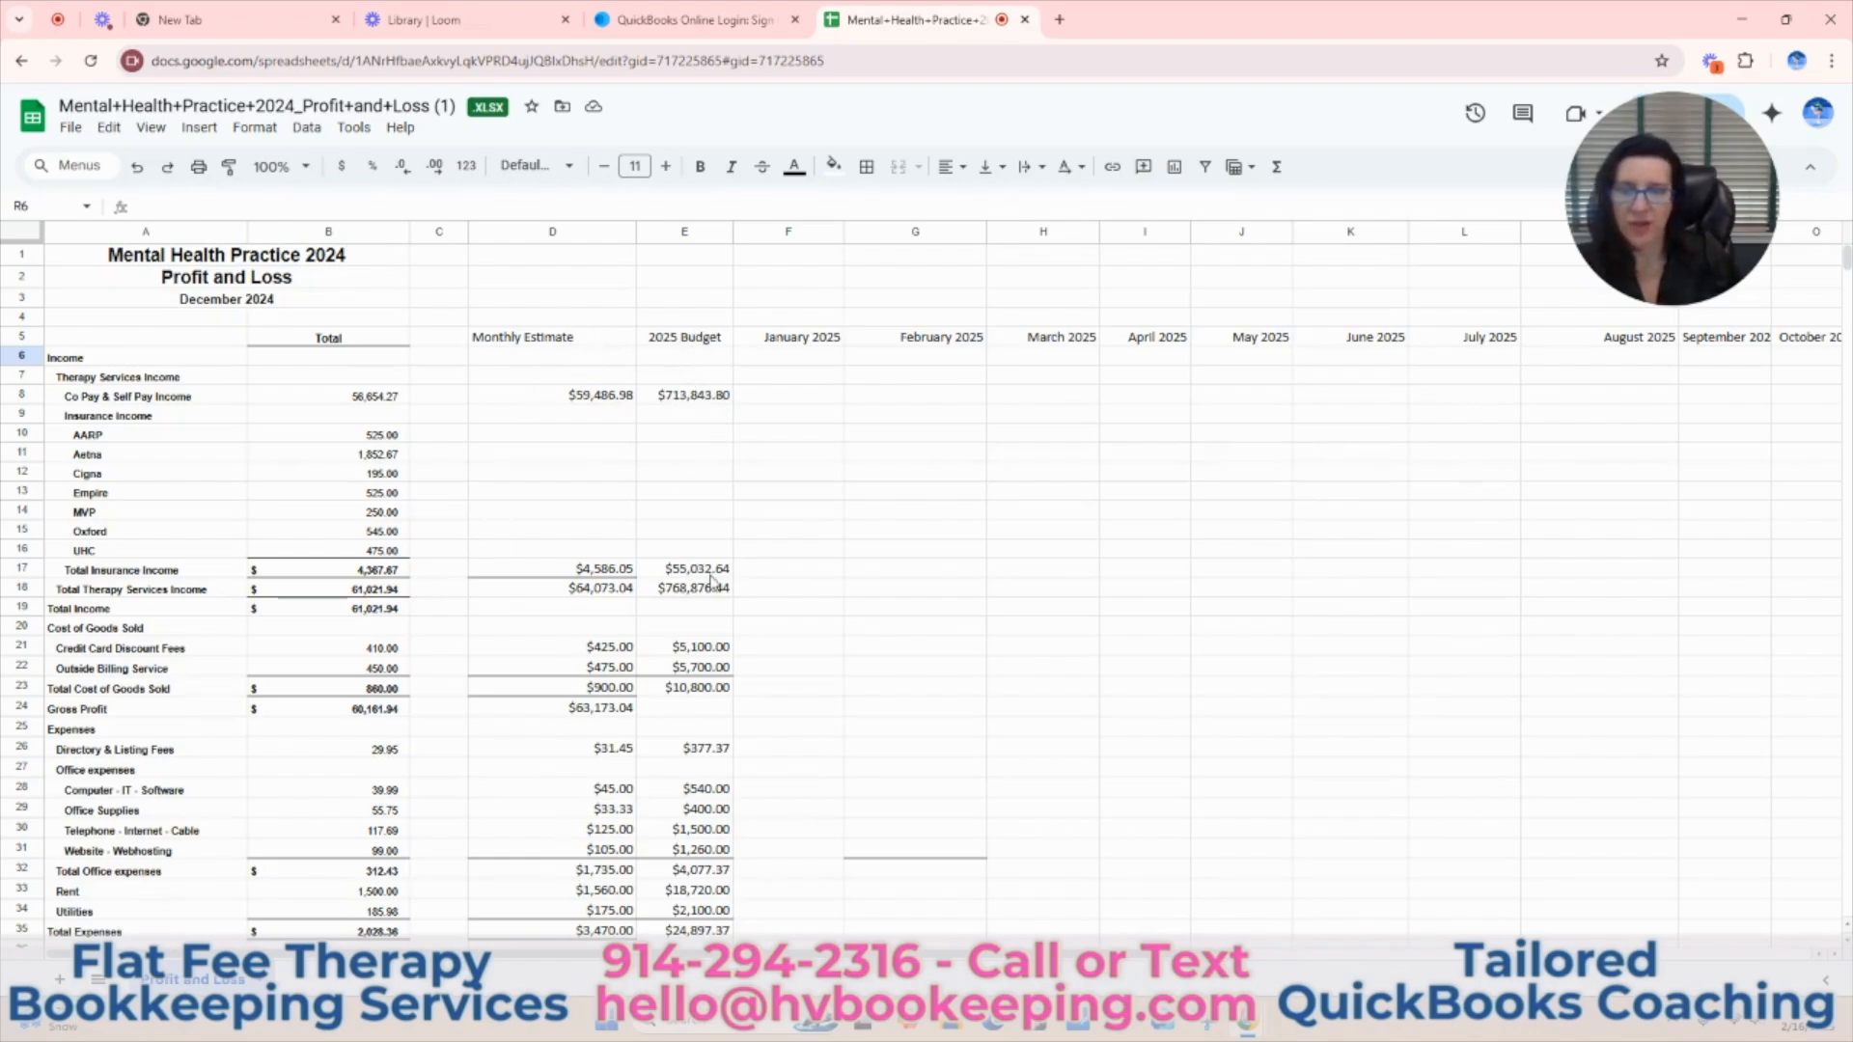
# In the Mental Health Practice 2024 Profit and Loss workbook, enter 62500 in F8 as the January 2025 Co Pay & Self Pay Income.
pyautogui.scroll(-2, 706, 511)
pyautogui.scroll(-2, 706, 512)
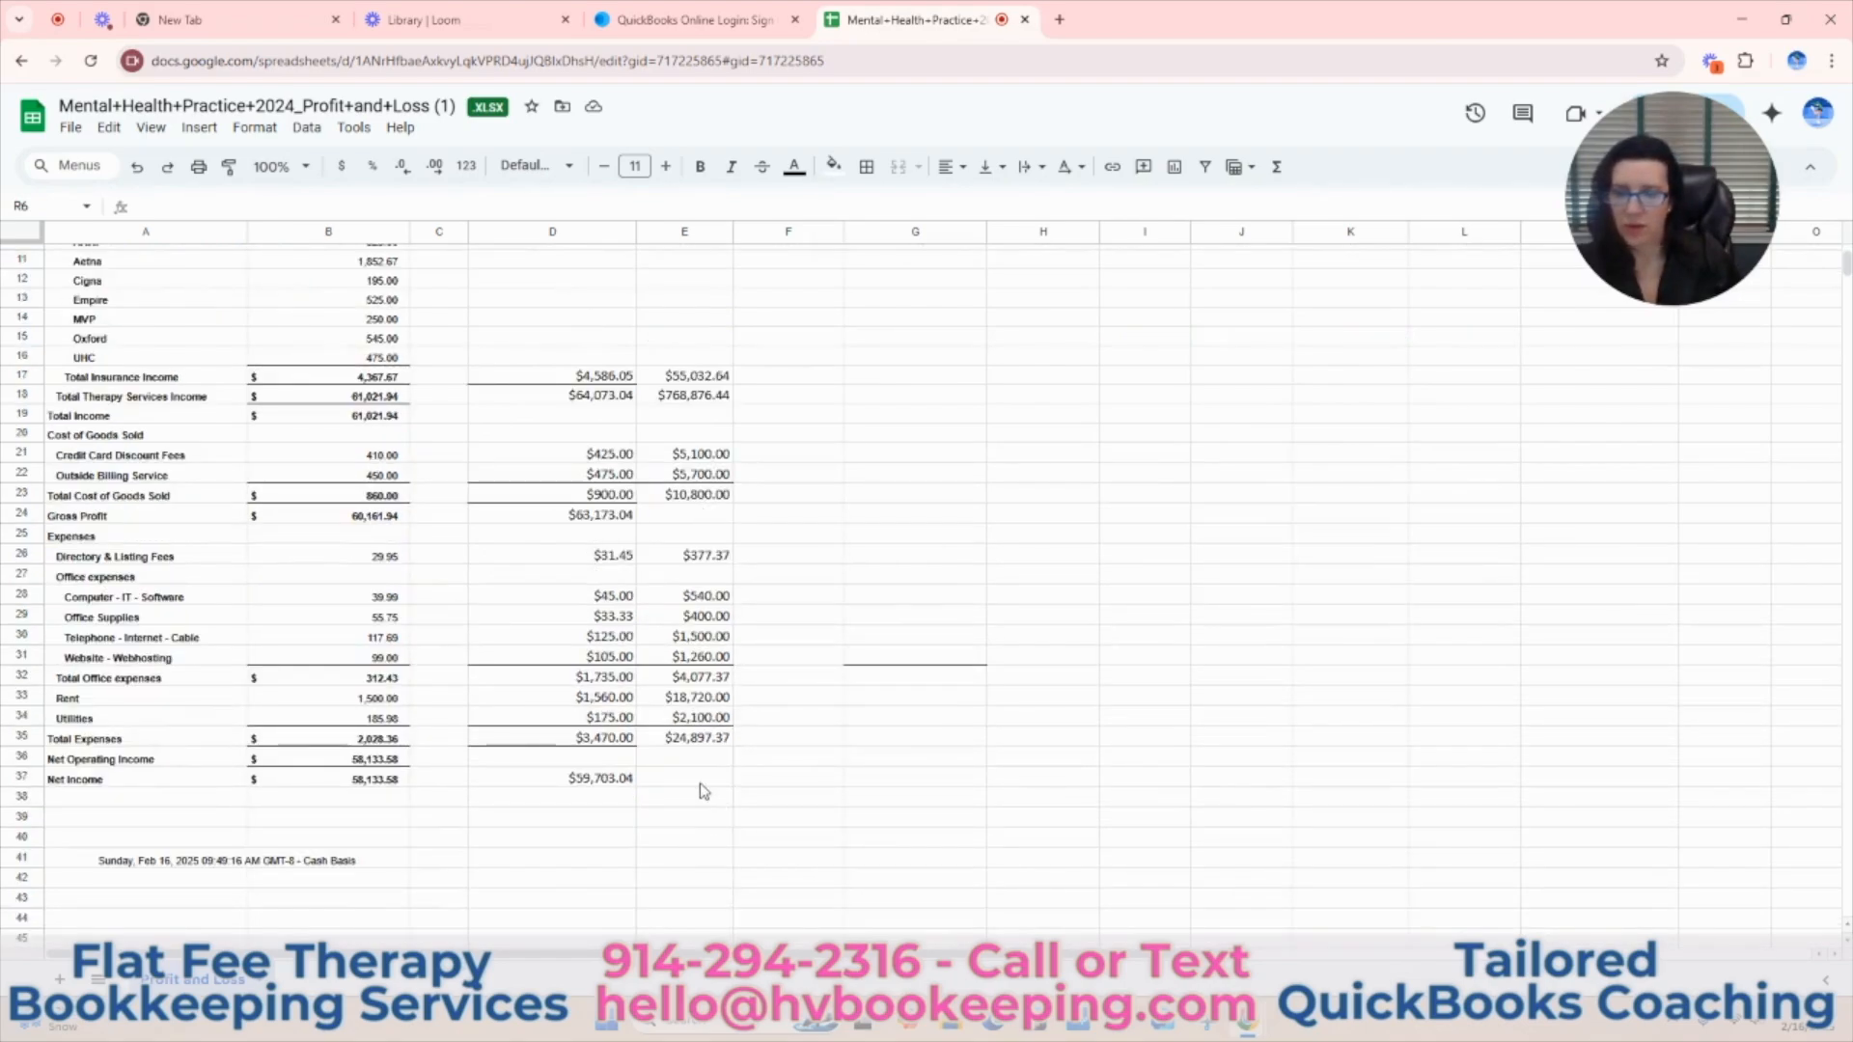
pyautogui.scroll(4, 699, 777)
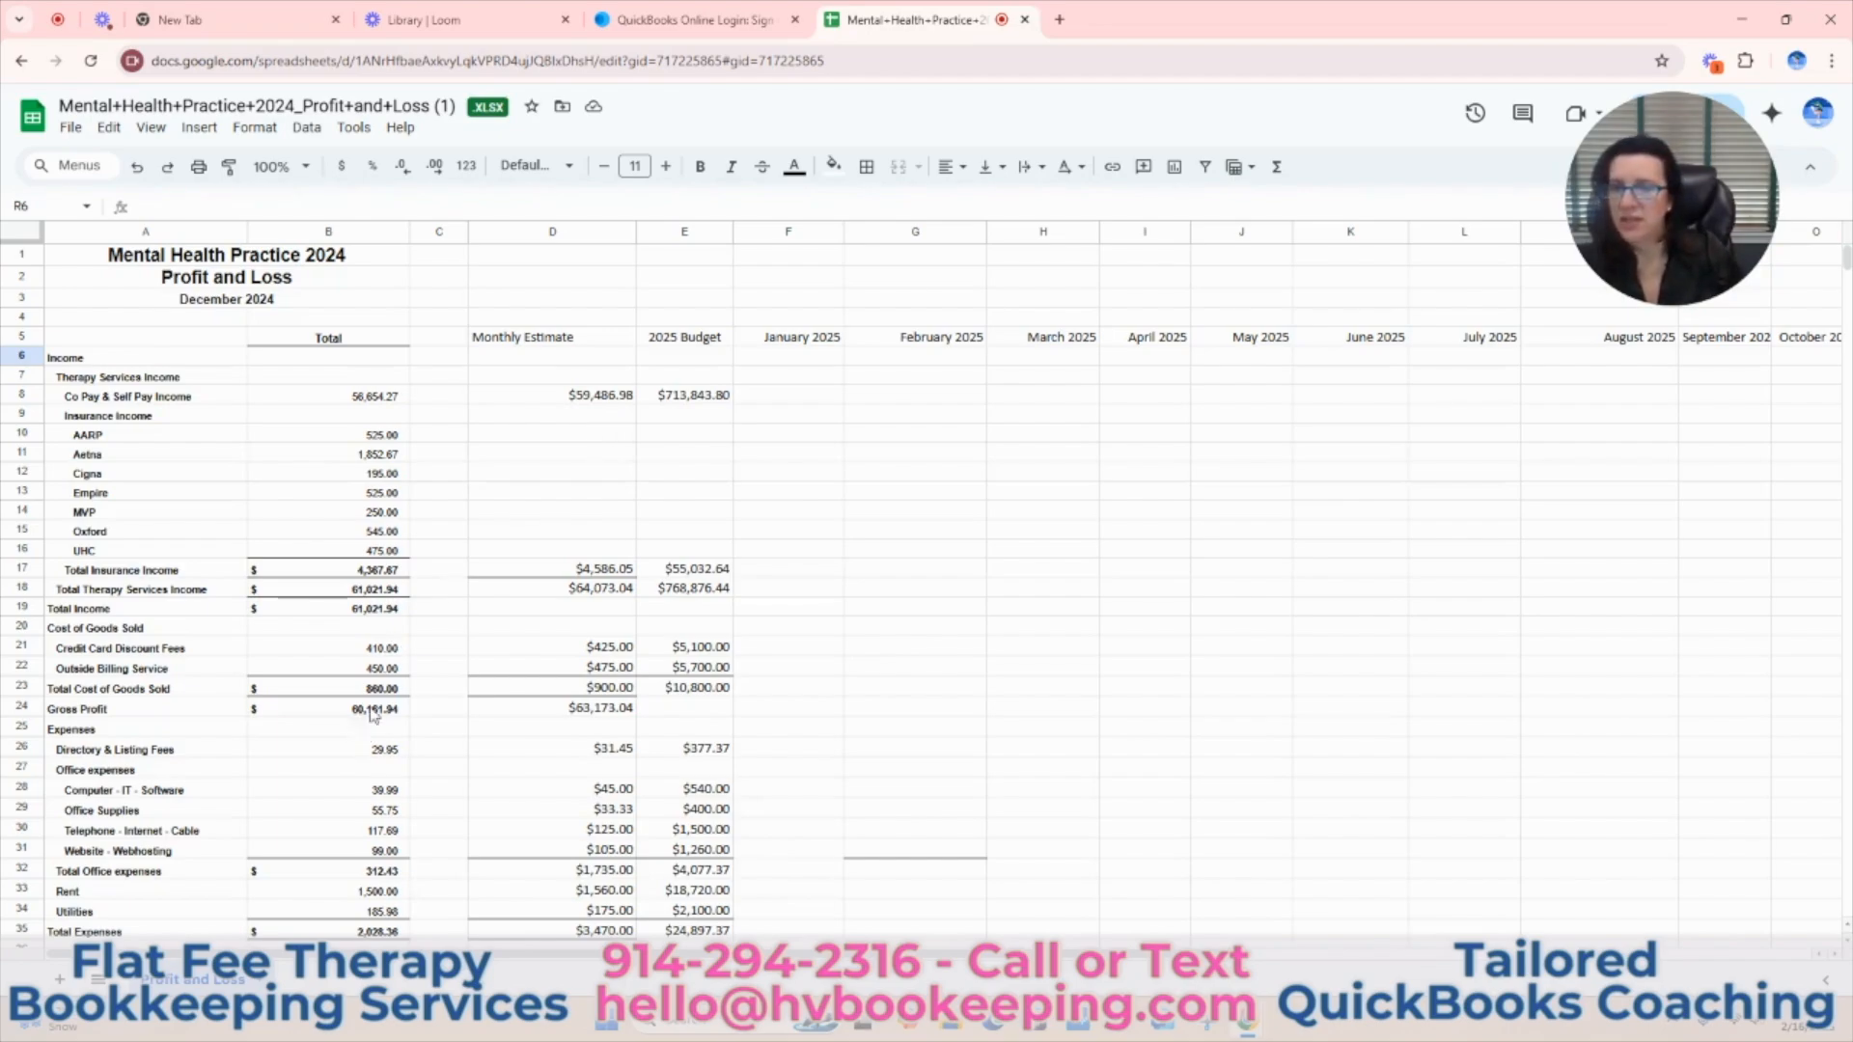
pyautogui.click(704, 403)
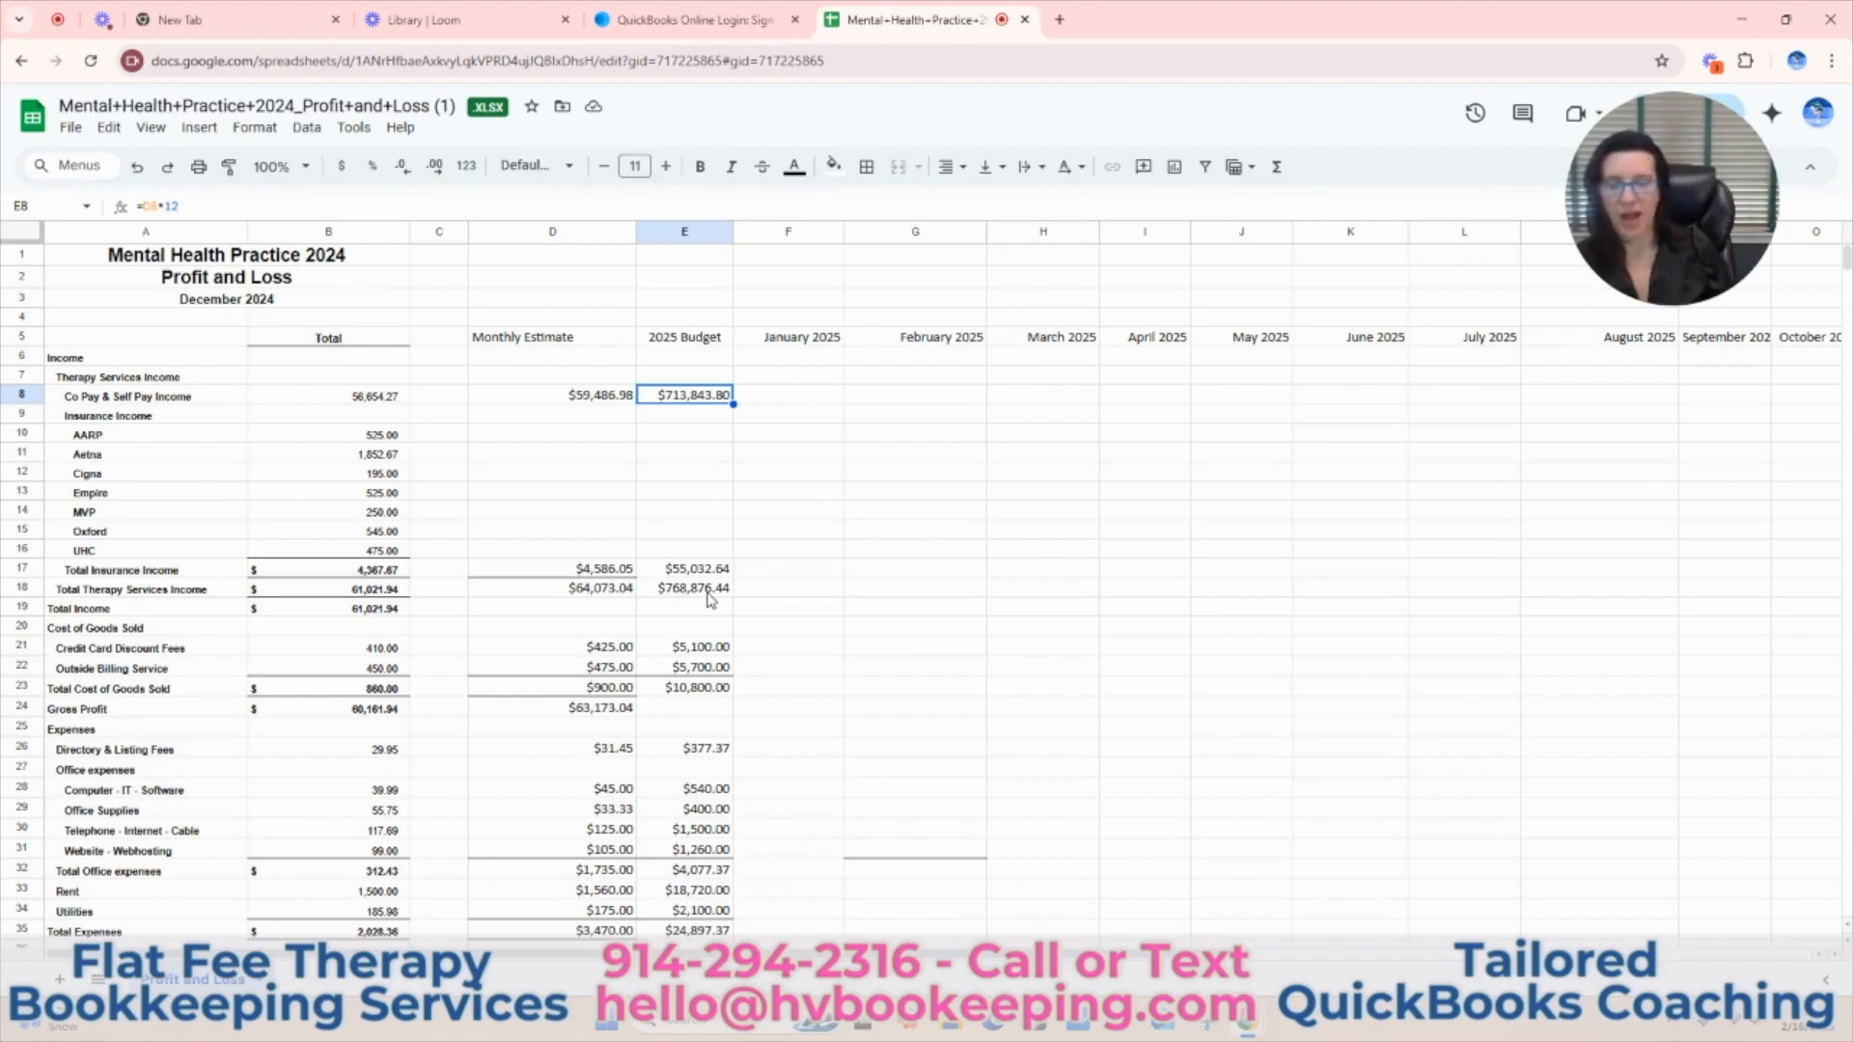
pyautogui.click(815, 399)
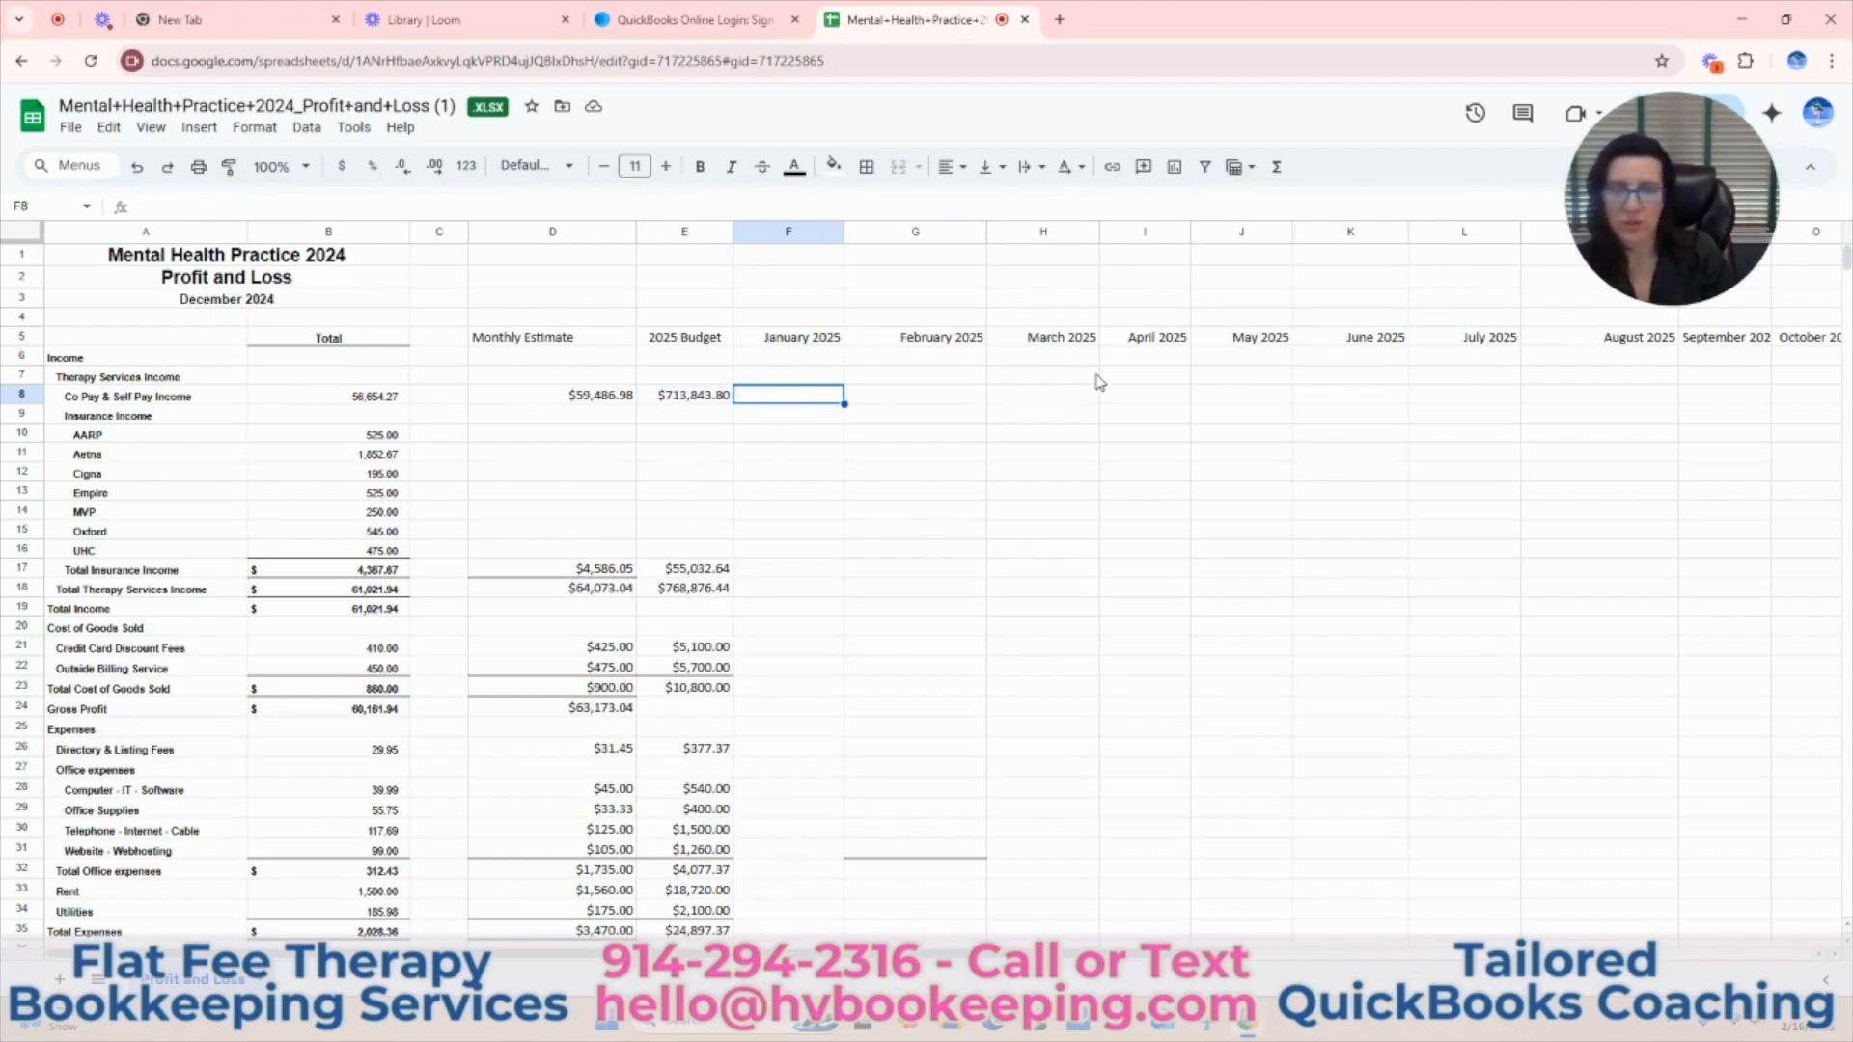
pyautogui.write('625')
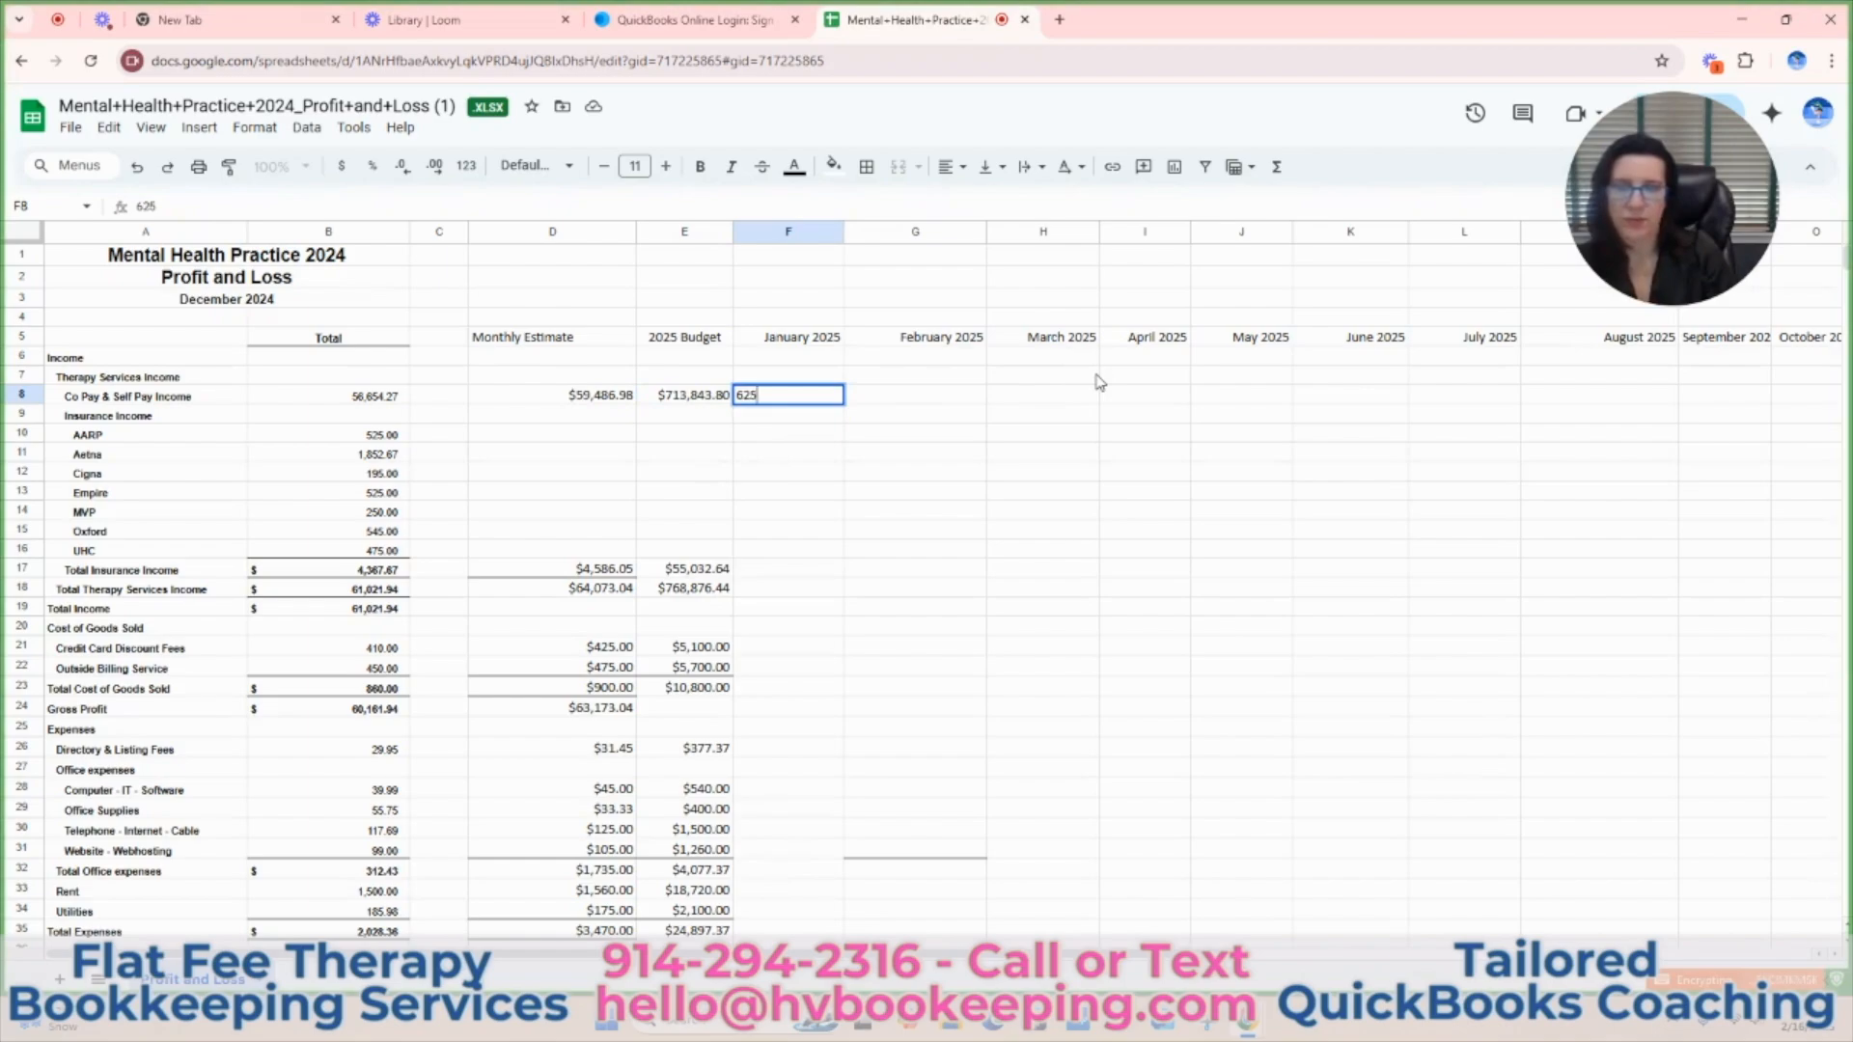
pyautogui.press('Return')
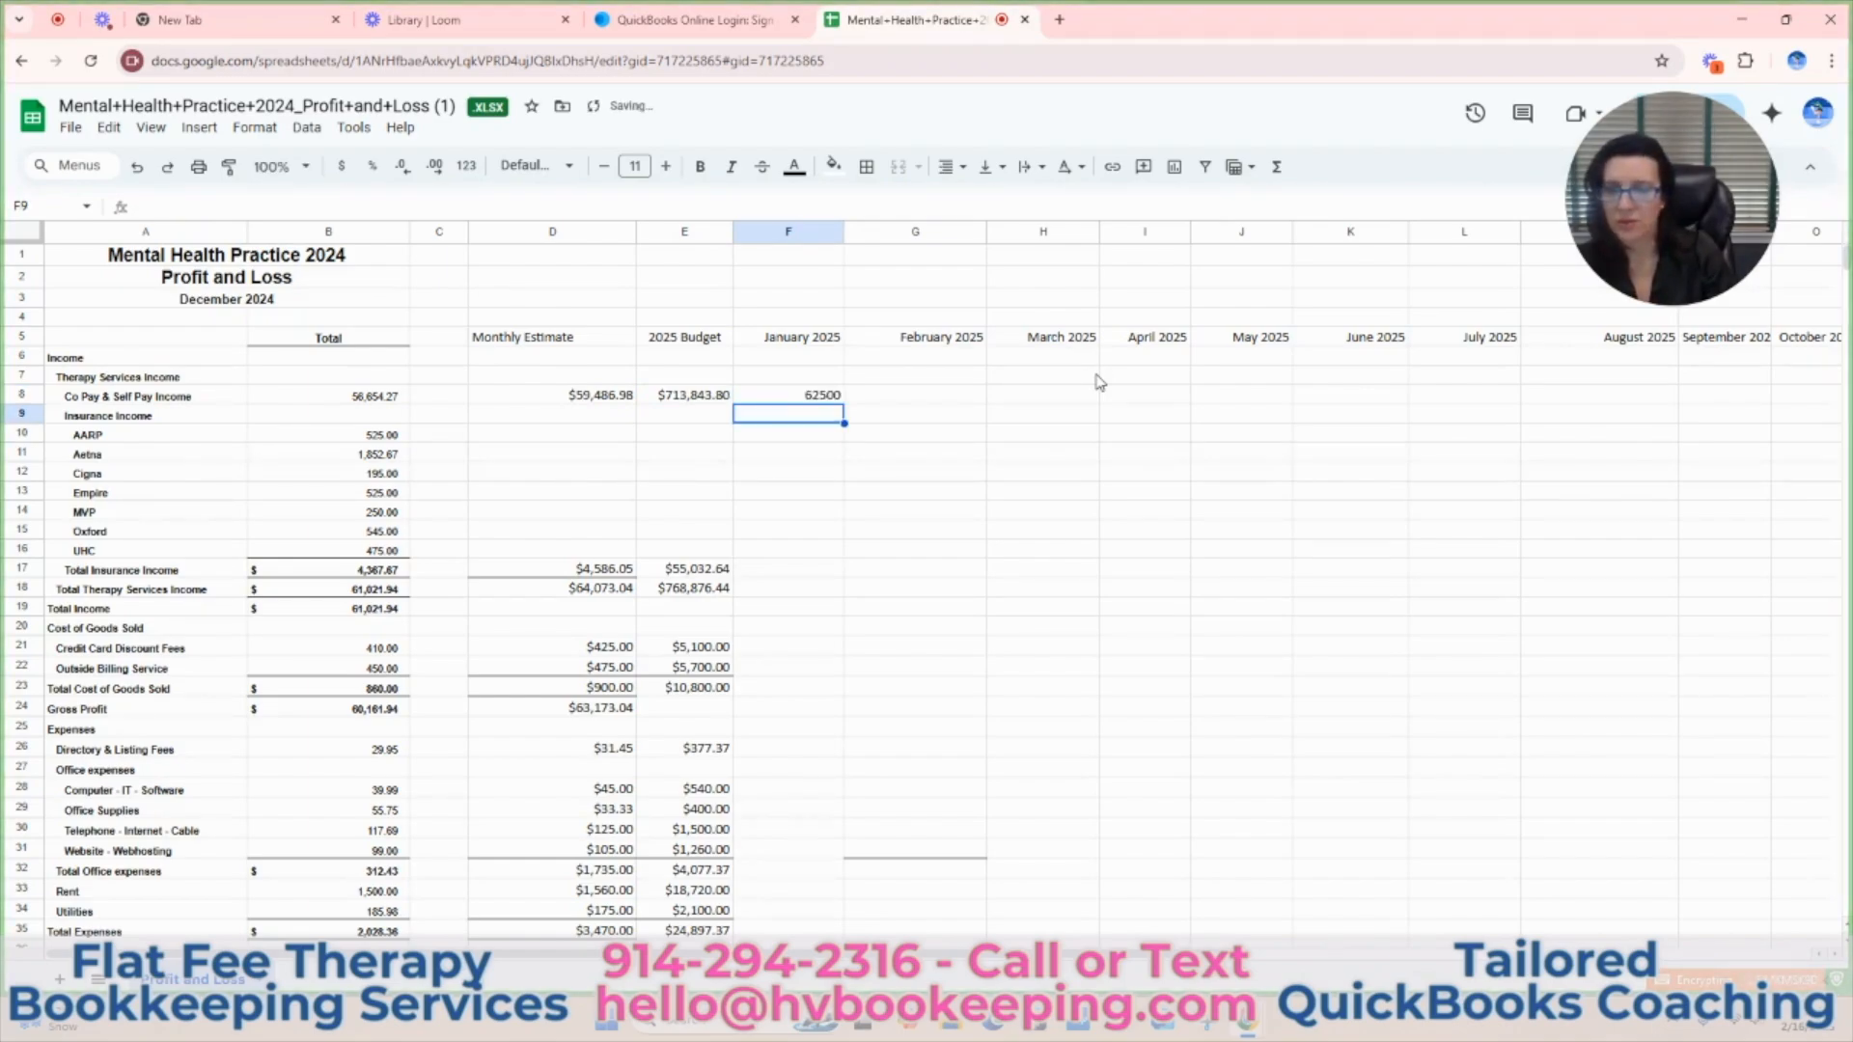
# Format the whole January 2025 column F as currency.
pyautogui.click(788, 231)
pyautogui.click(340, 168)
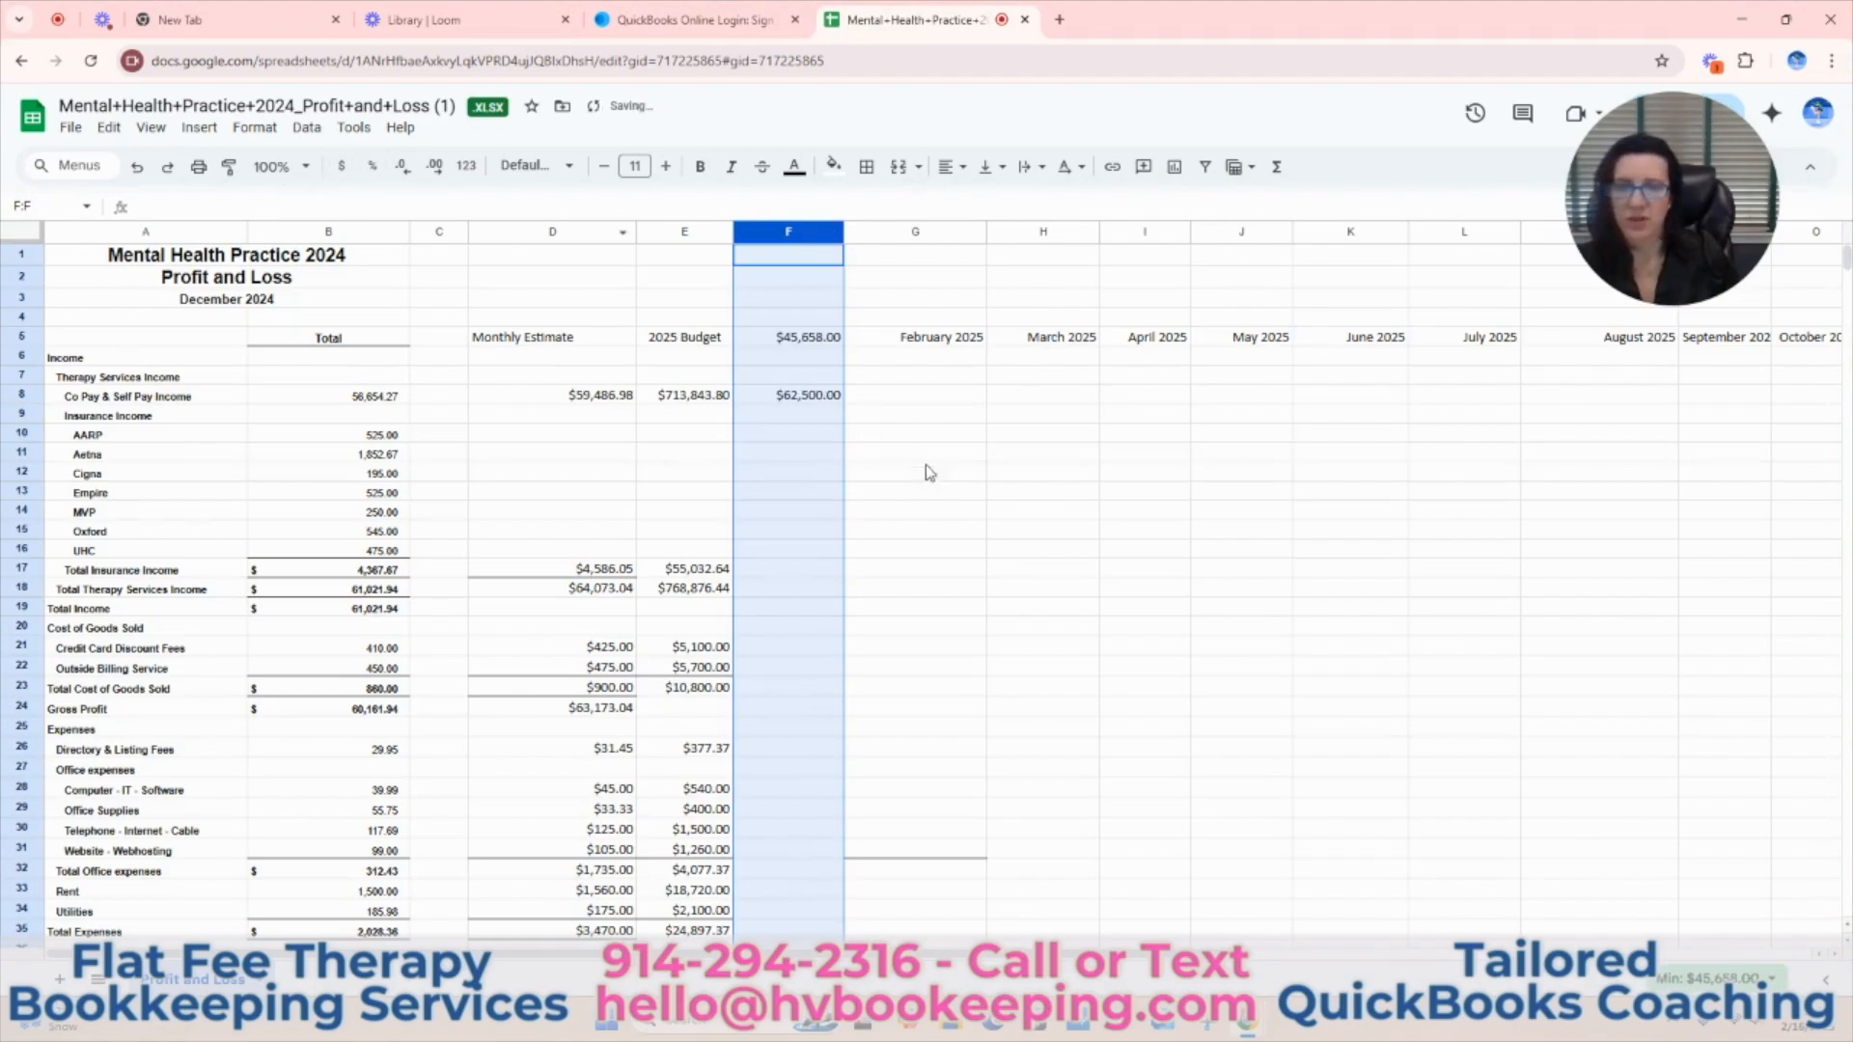
pyautogui.click(971, 510)
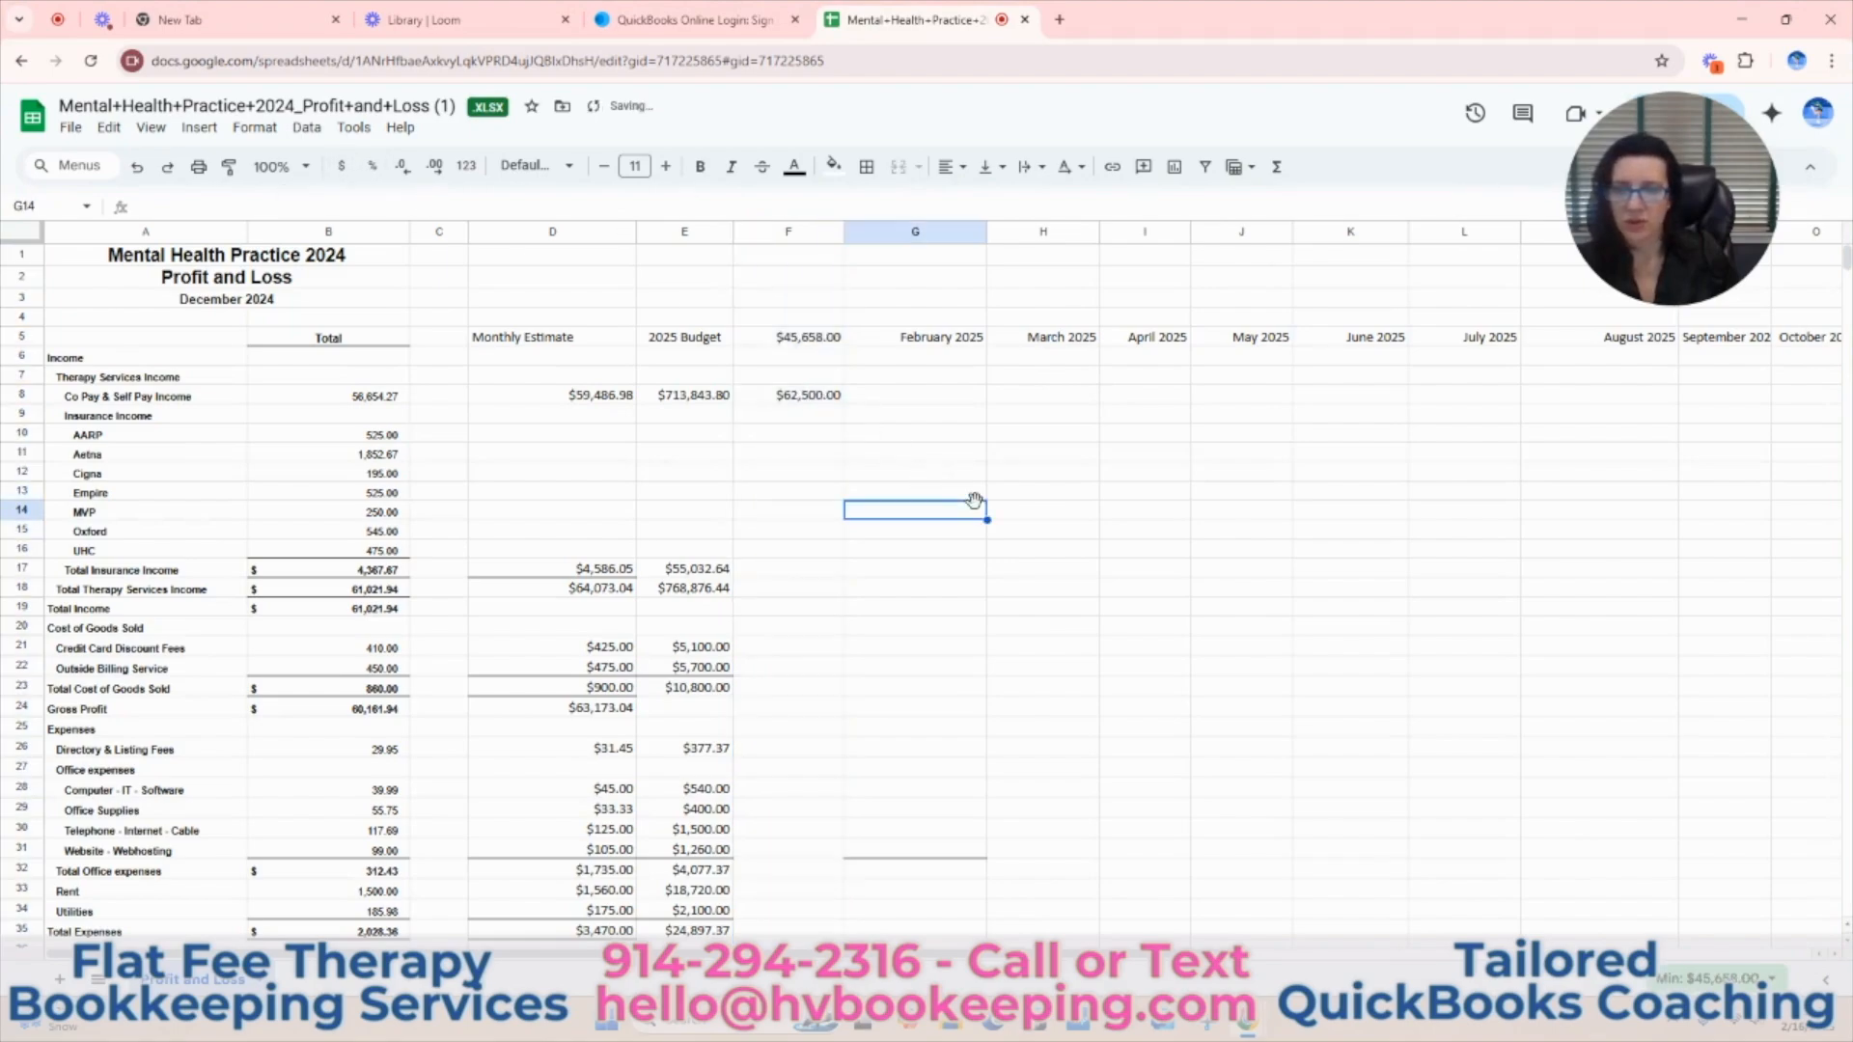
# Enter 5200 in F17 as the January 2025 Total Insurance Income.
pyautogui.click(786, 572)
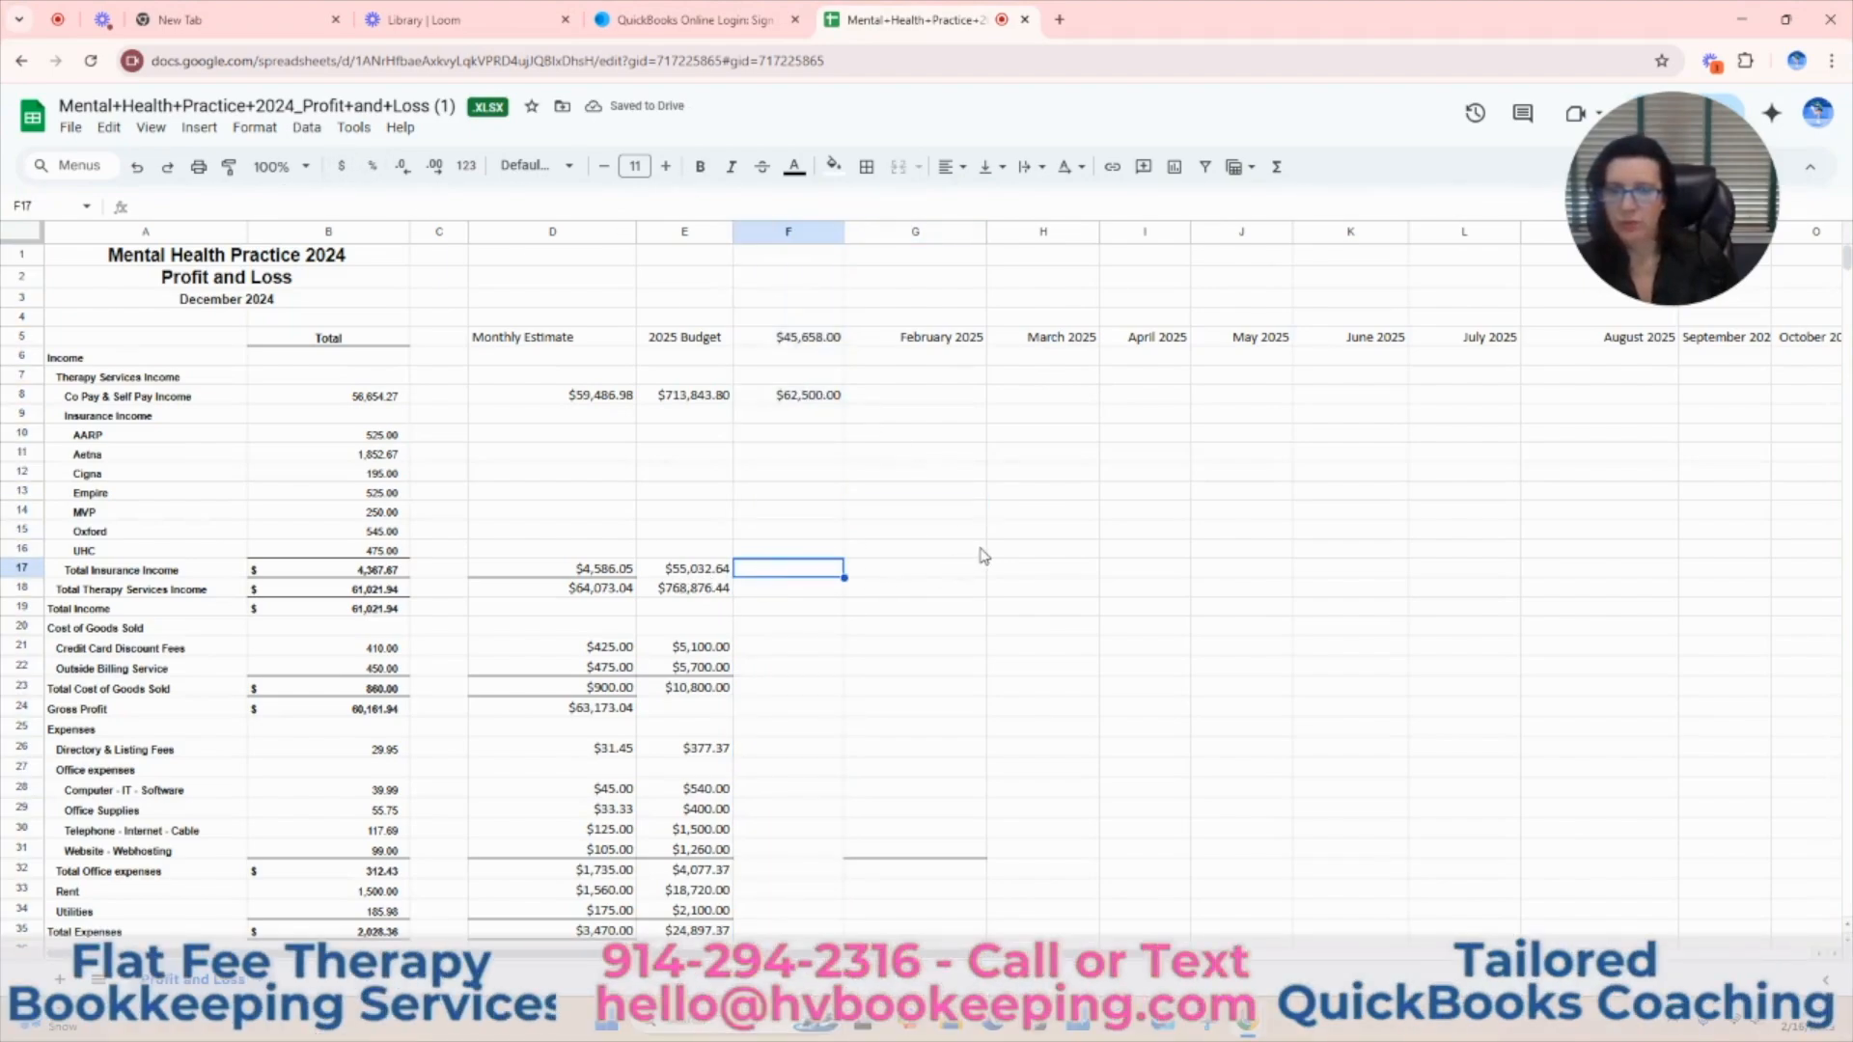
pyautogui.write('5200')
pyautogui.press('Return')
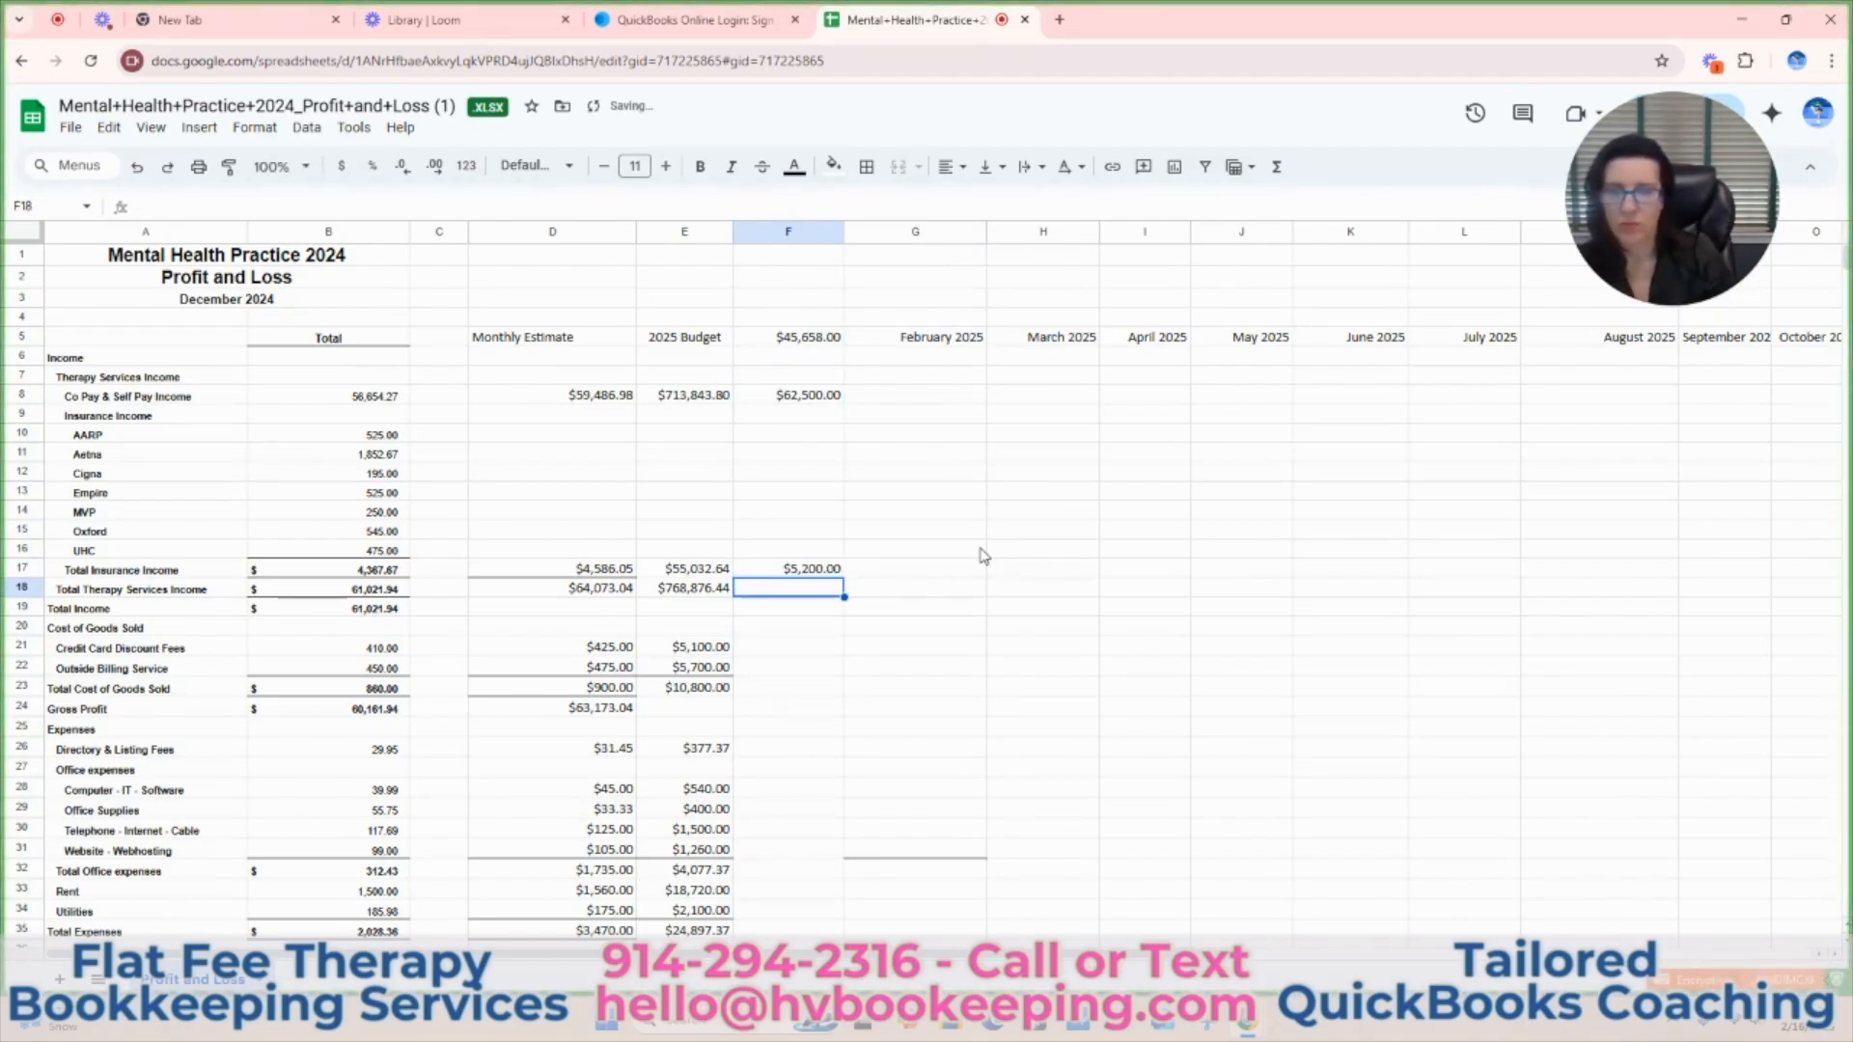
# Add a bottom border to the Total Insurance Income cells F17 and E17.
pyautogui.click(819, 571)
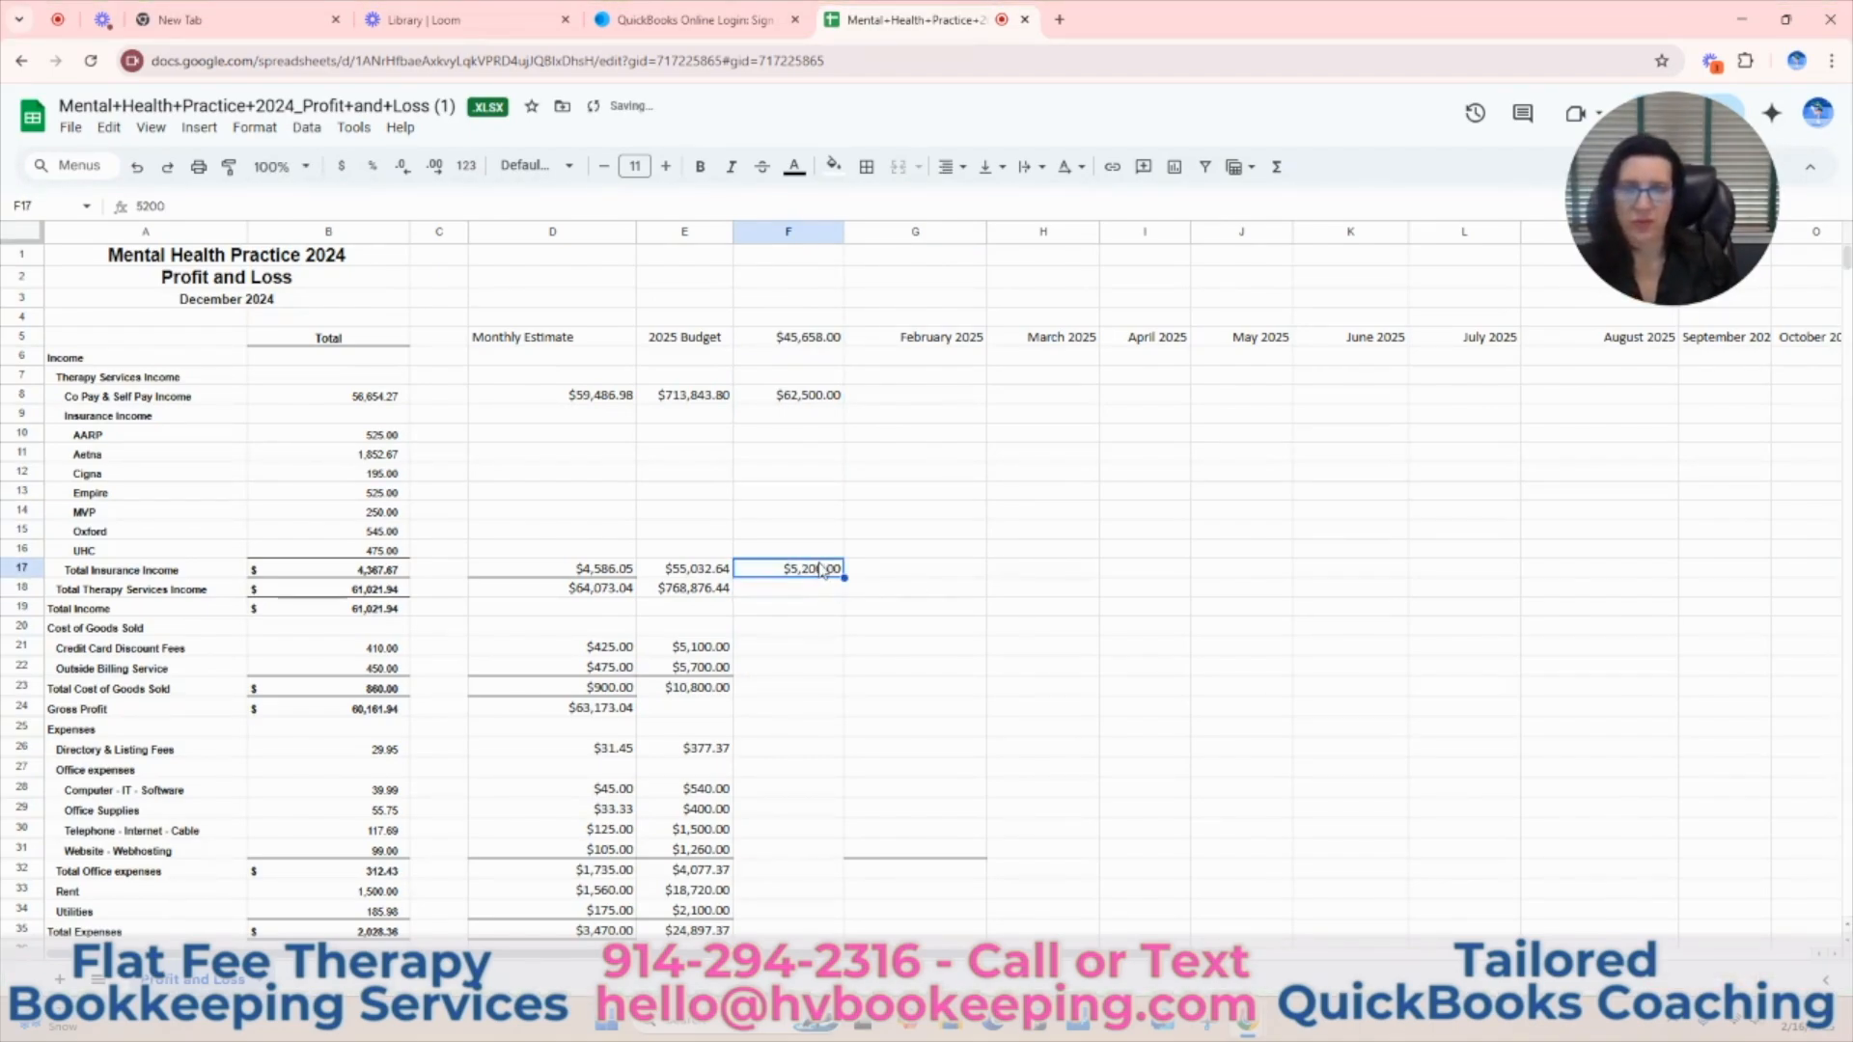
pyautogui.click(865, 166)
pyautogui.click(978, 245)
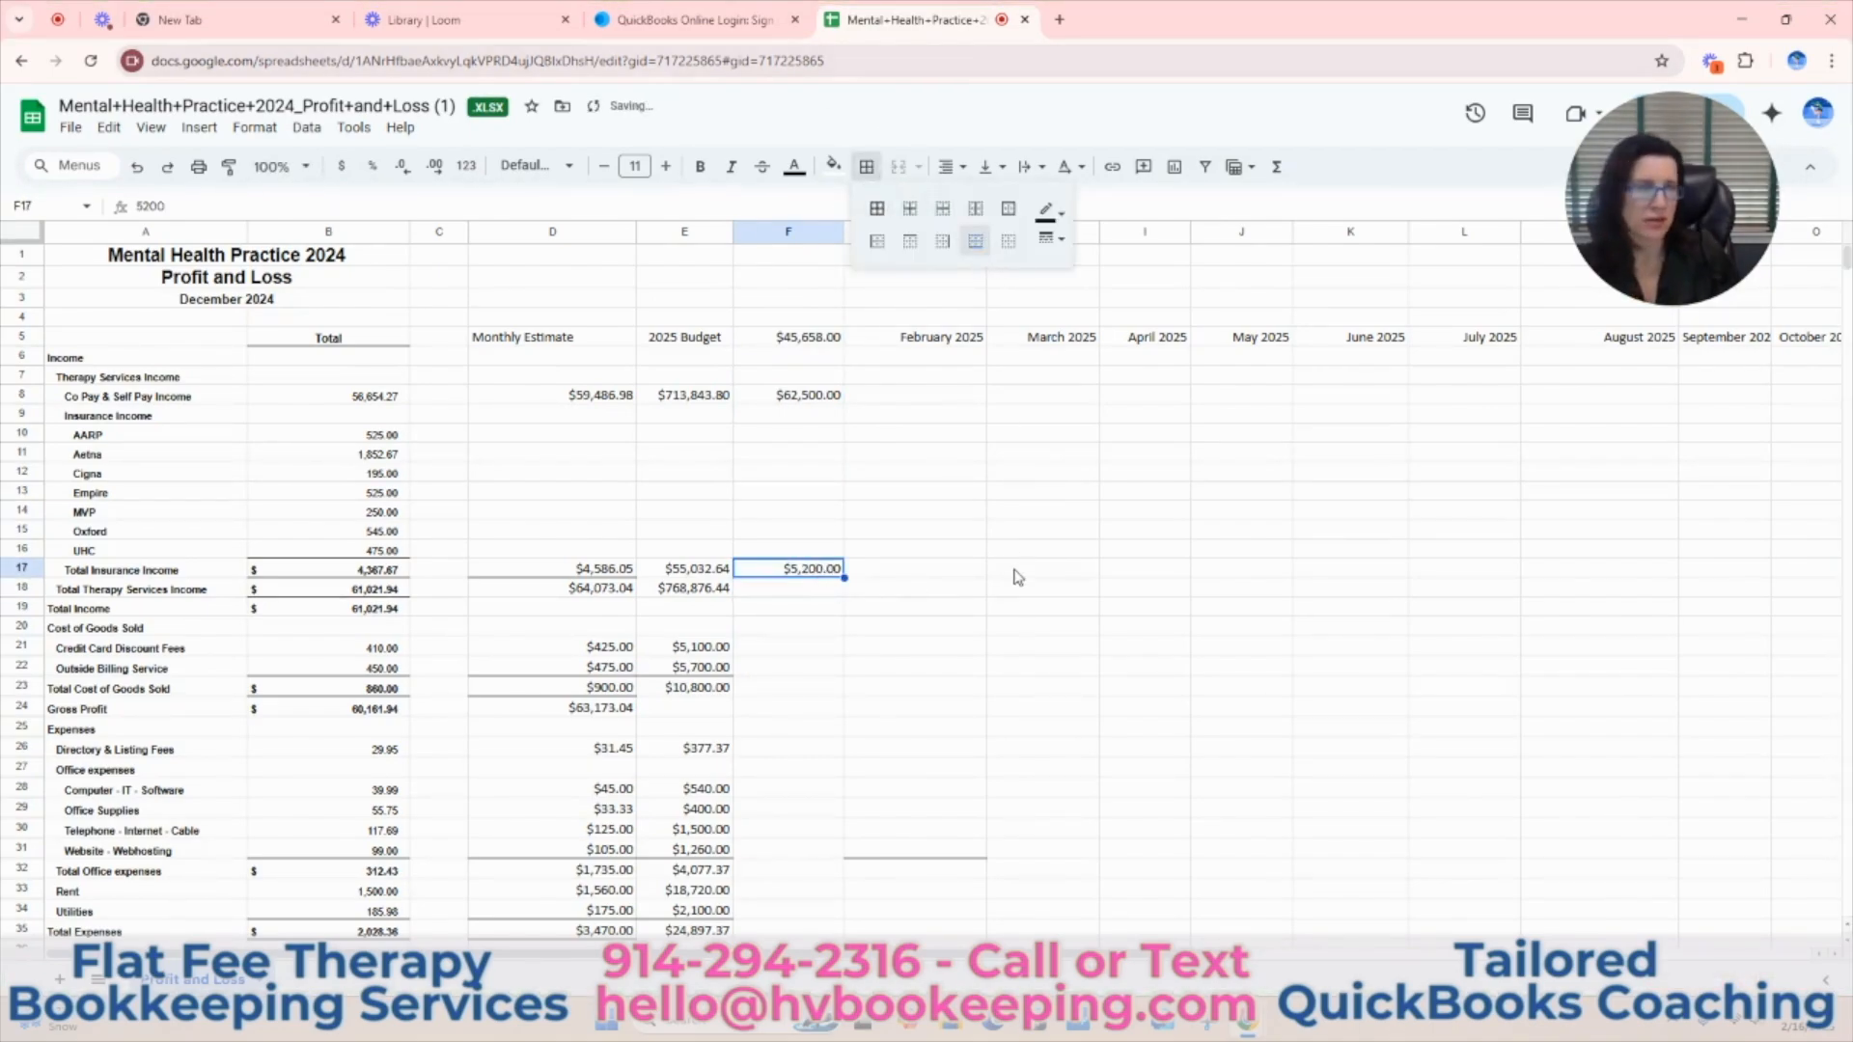
pyautogui.click(1013, 600)
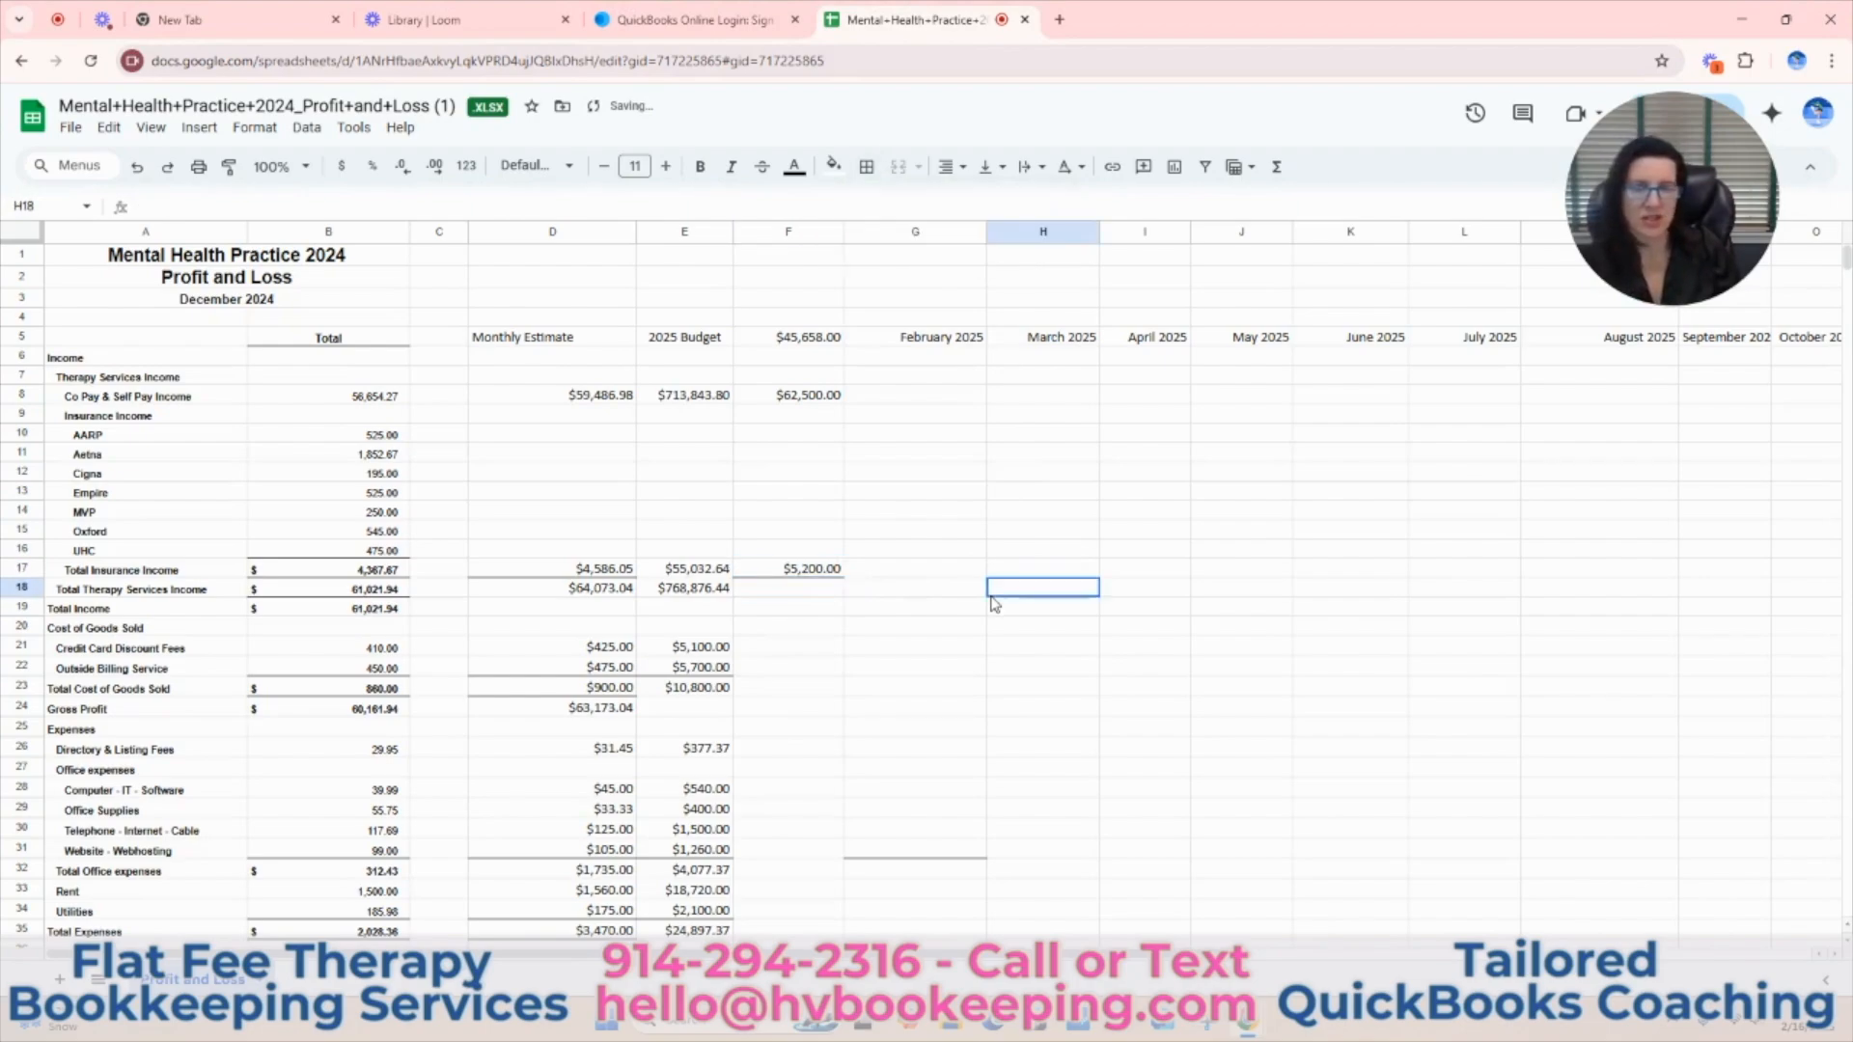
pyautogui.click(683, 572)
pyautogui.click(865, 166)
pyautogui.click(976, 241)
pyautogui.click(797, 587)
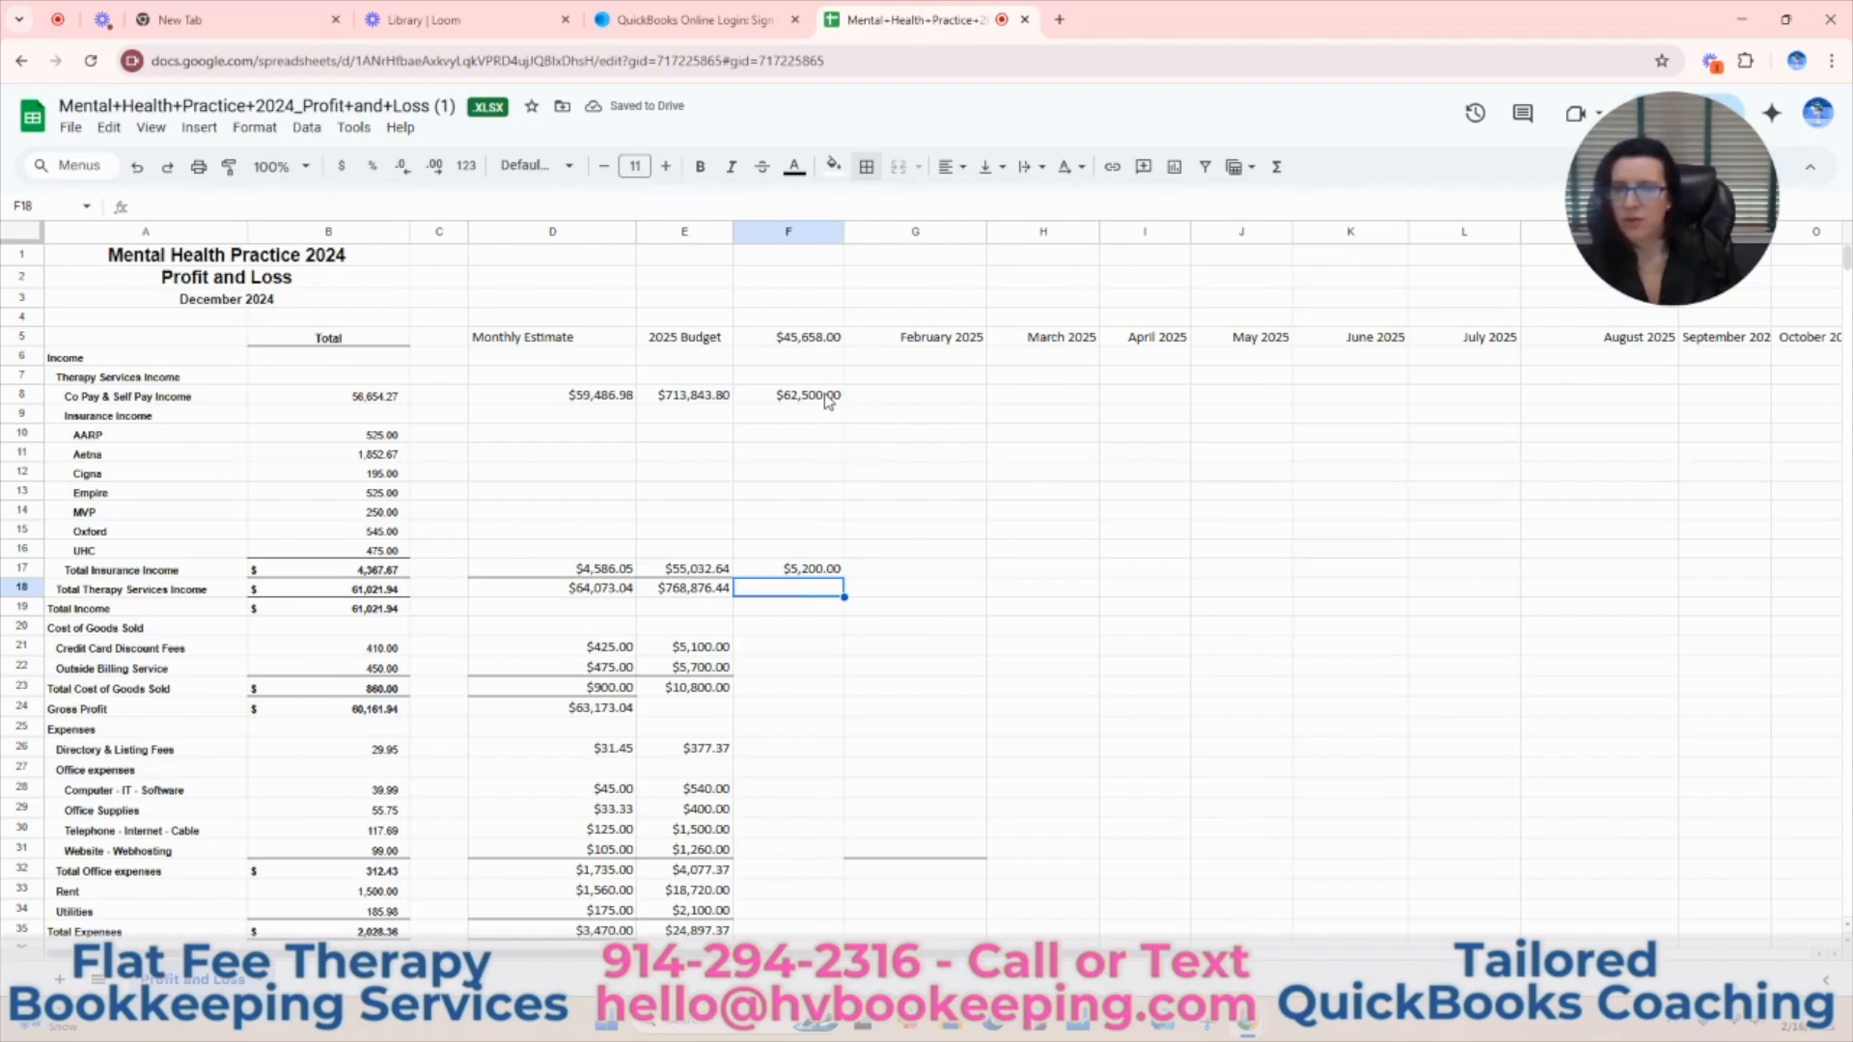
# Replace the currency value in the column F heading cell F5 with the text "January 2025".
pyautogui.click(820, 344)
pyautogui.press('Delete')
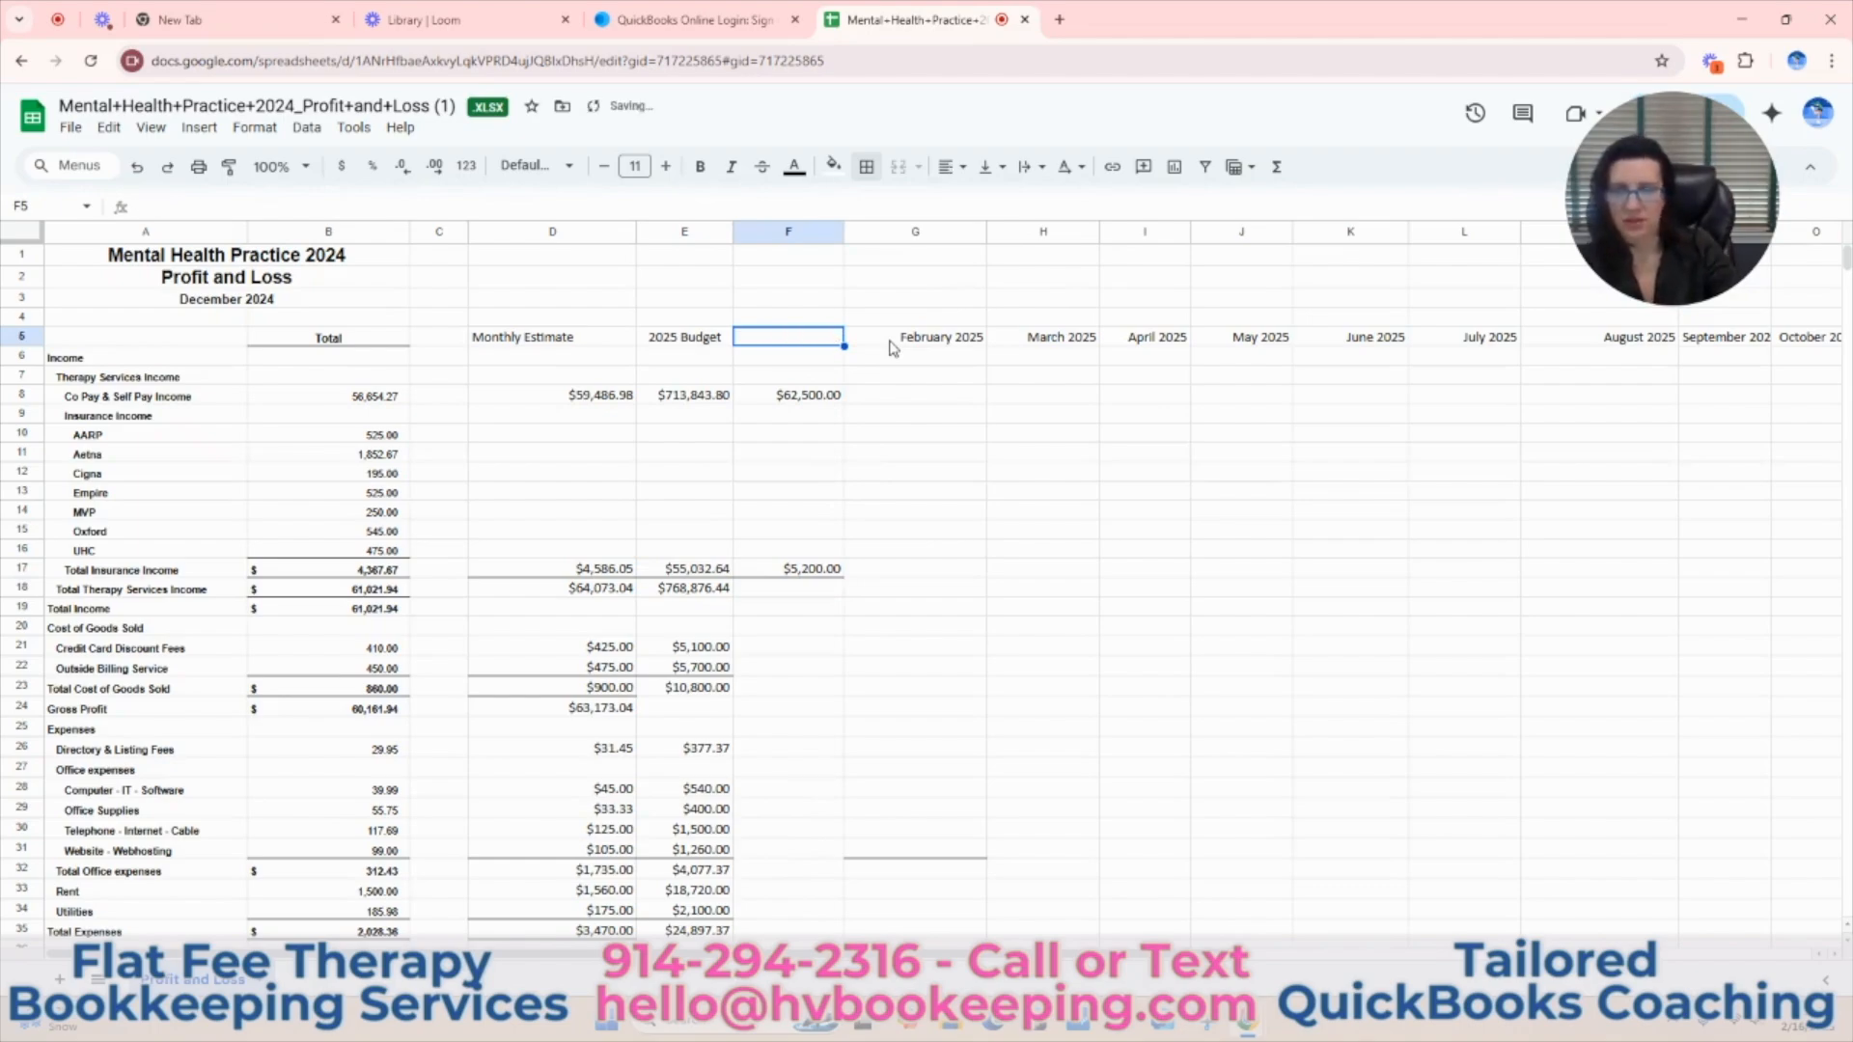
pyautogui.write('January 2025')
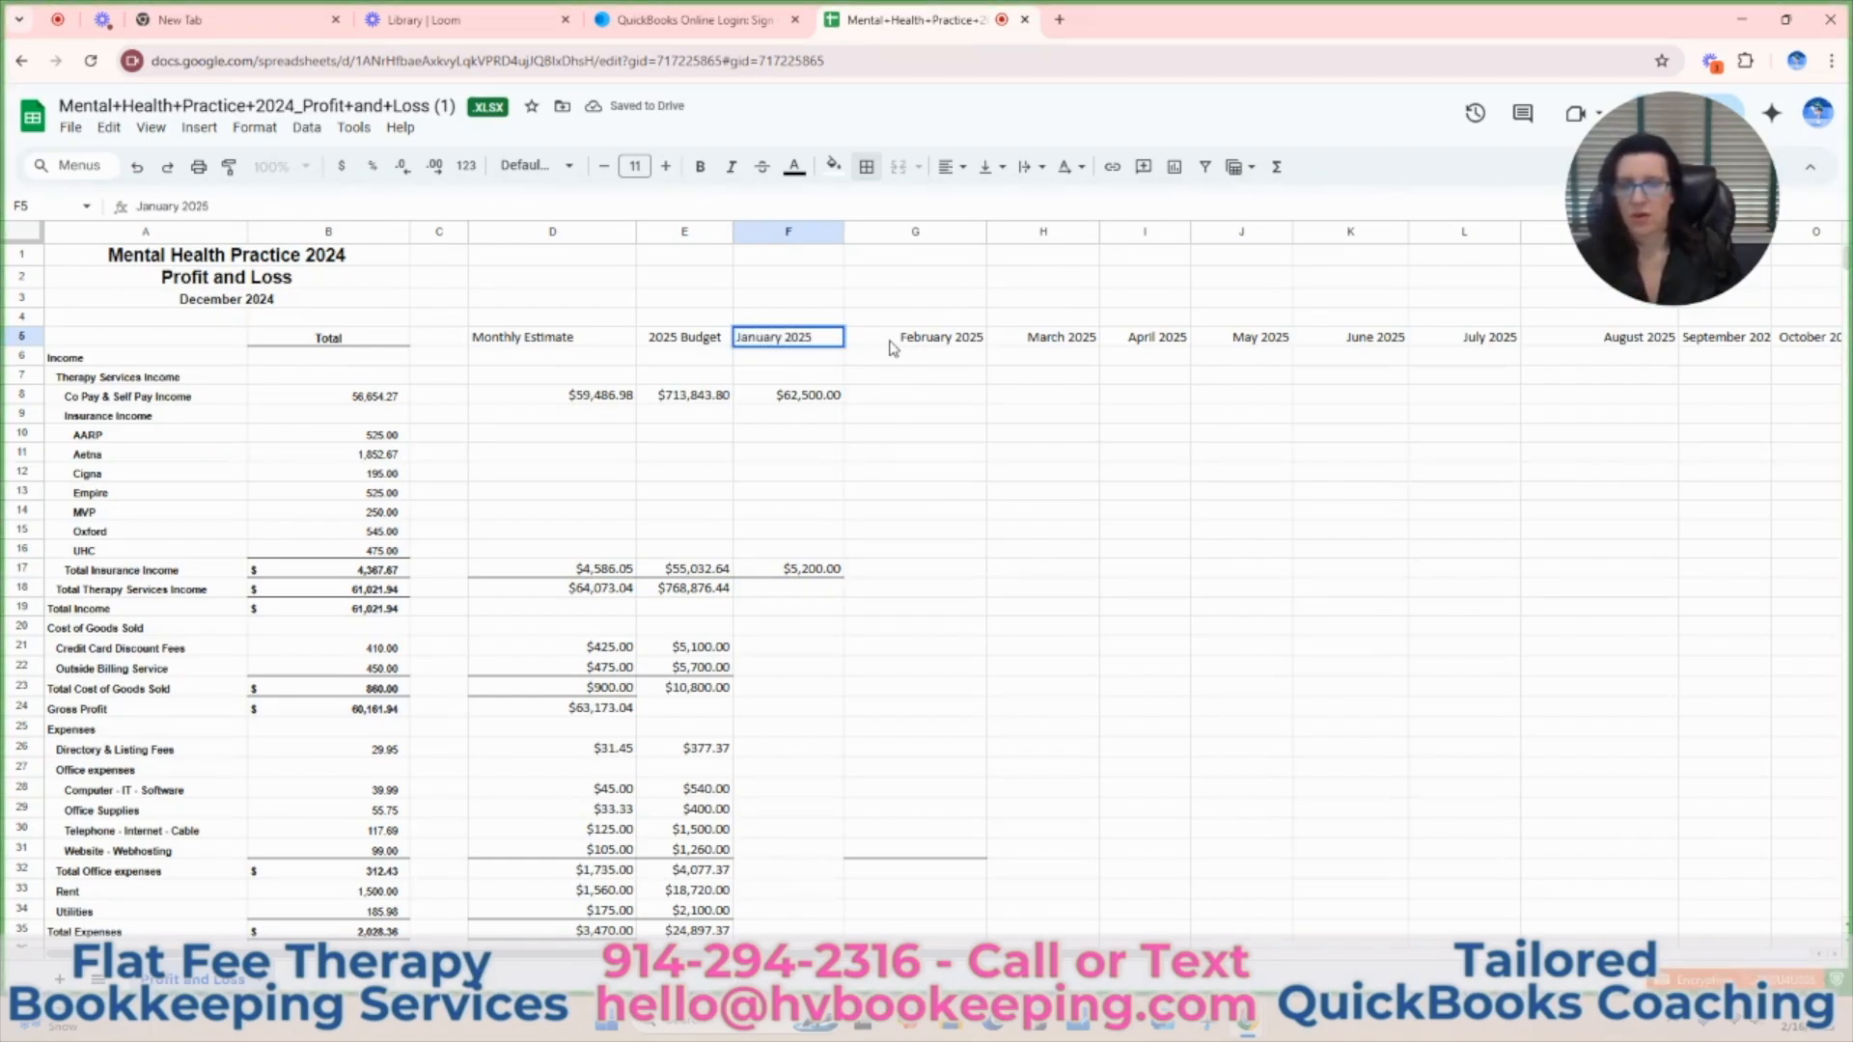
pyautogui.click(966, 556)
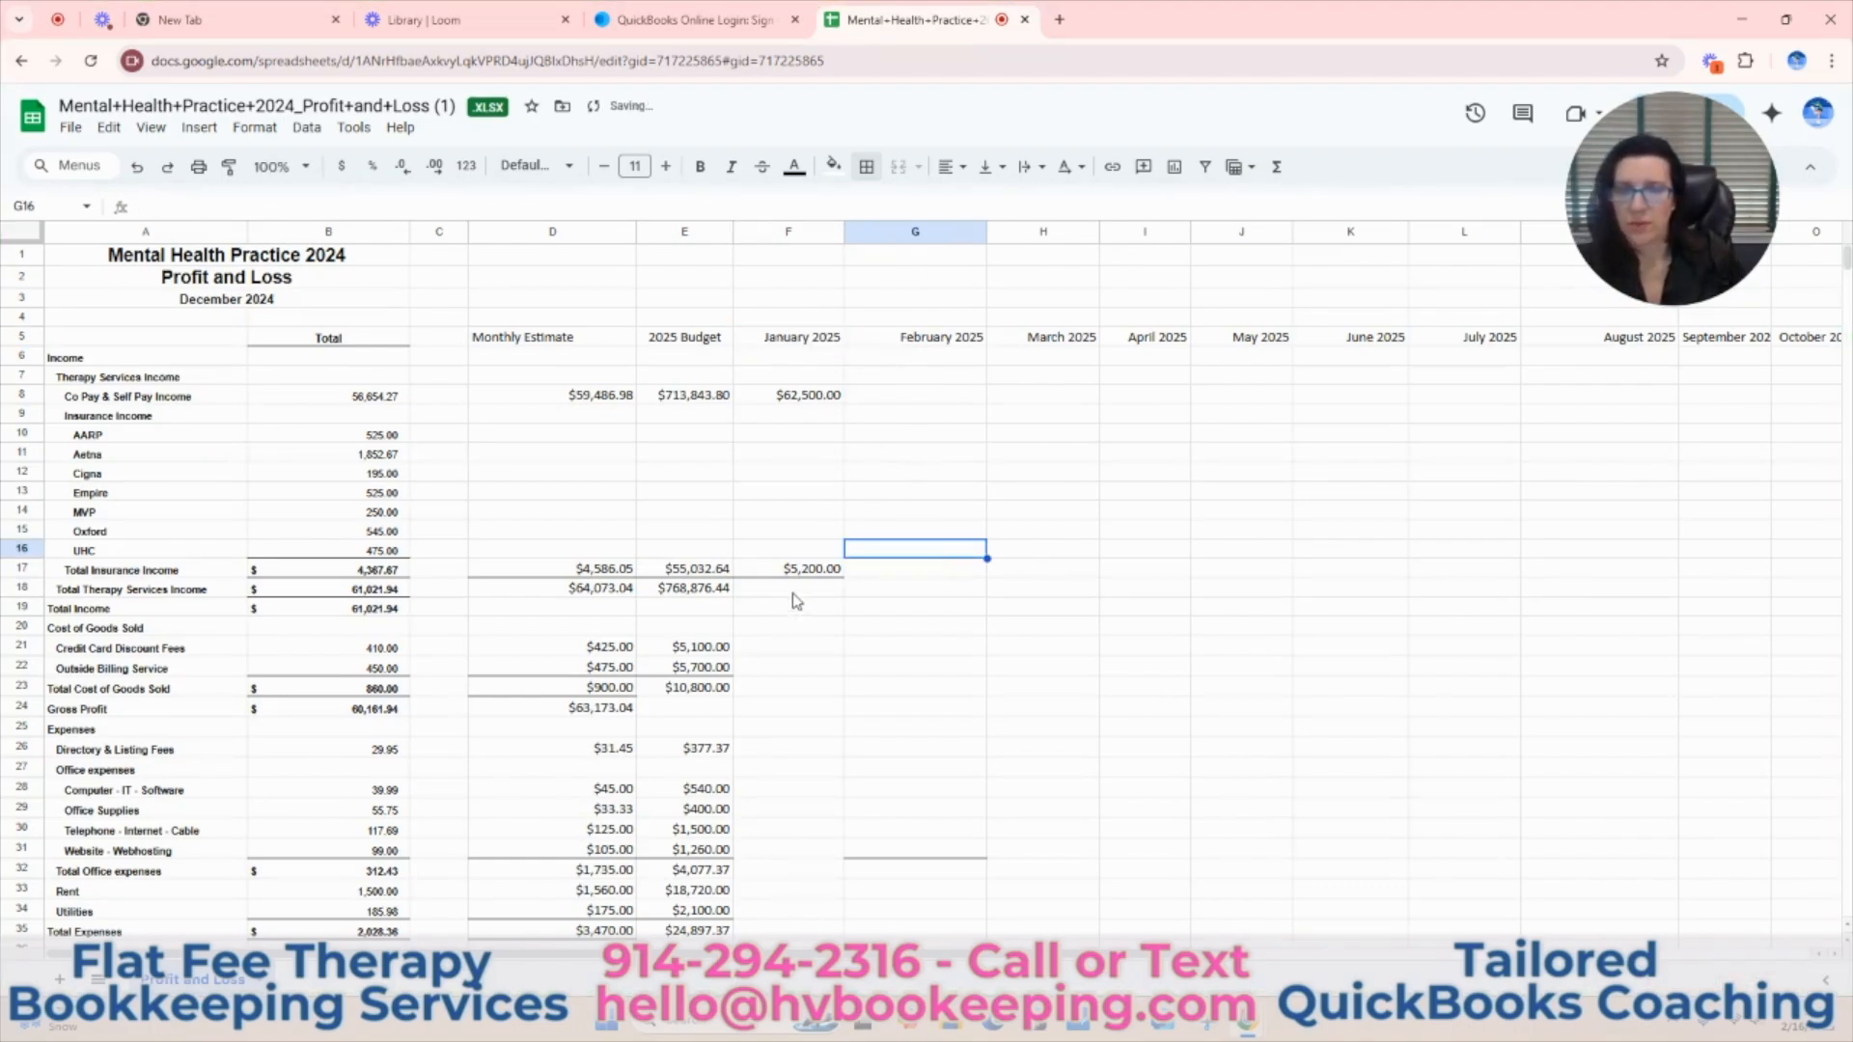
# Total the January Therapy Services Income in F18 with a SUM of F8:F17.
pyautogui.moveTo(817, 400); pyautogui.dragTo(815, 570)
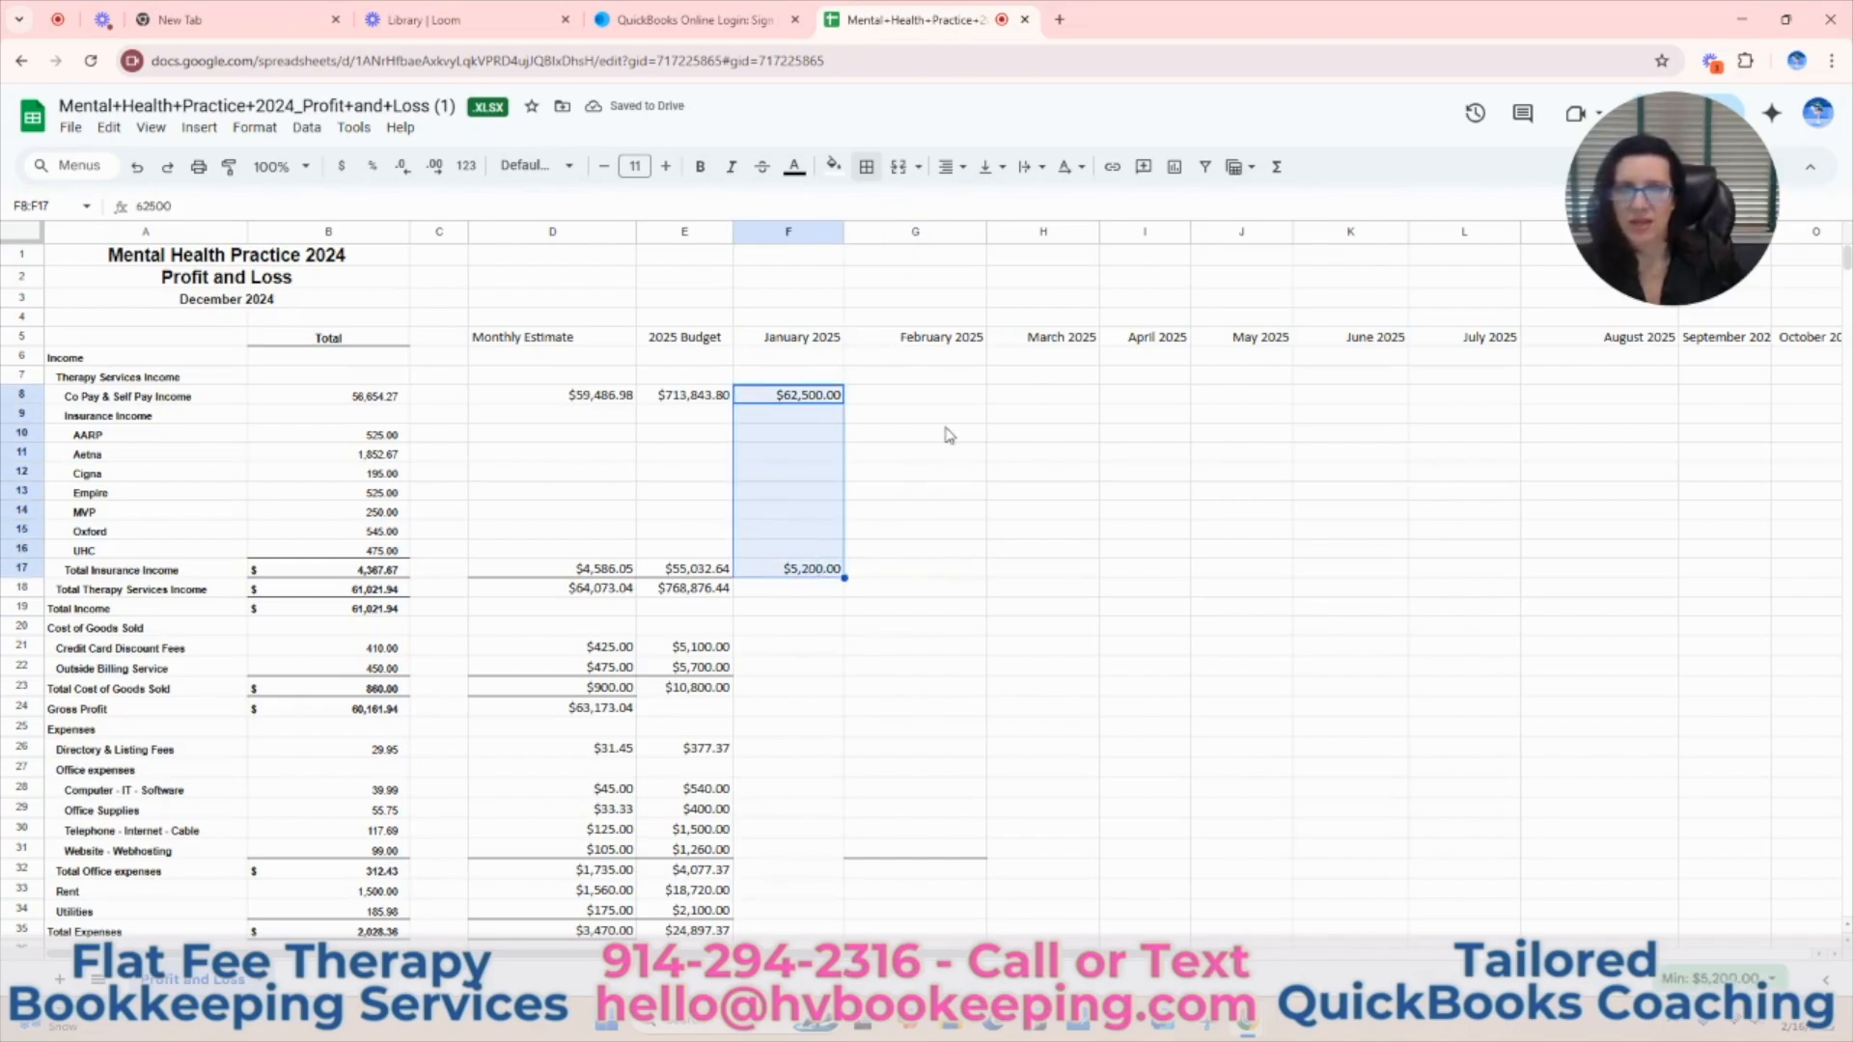
pyautogui.click(1279, 172)
pyautogui.click(1291, 201)
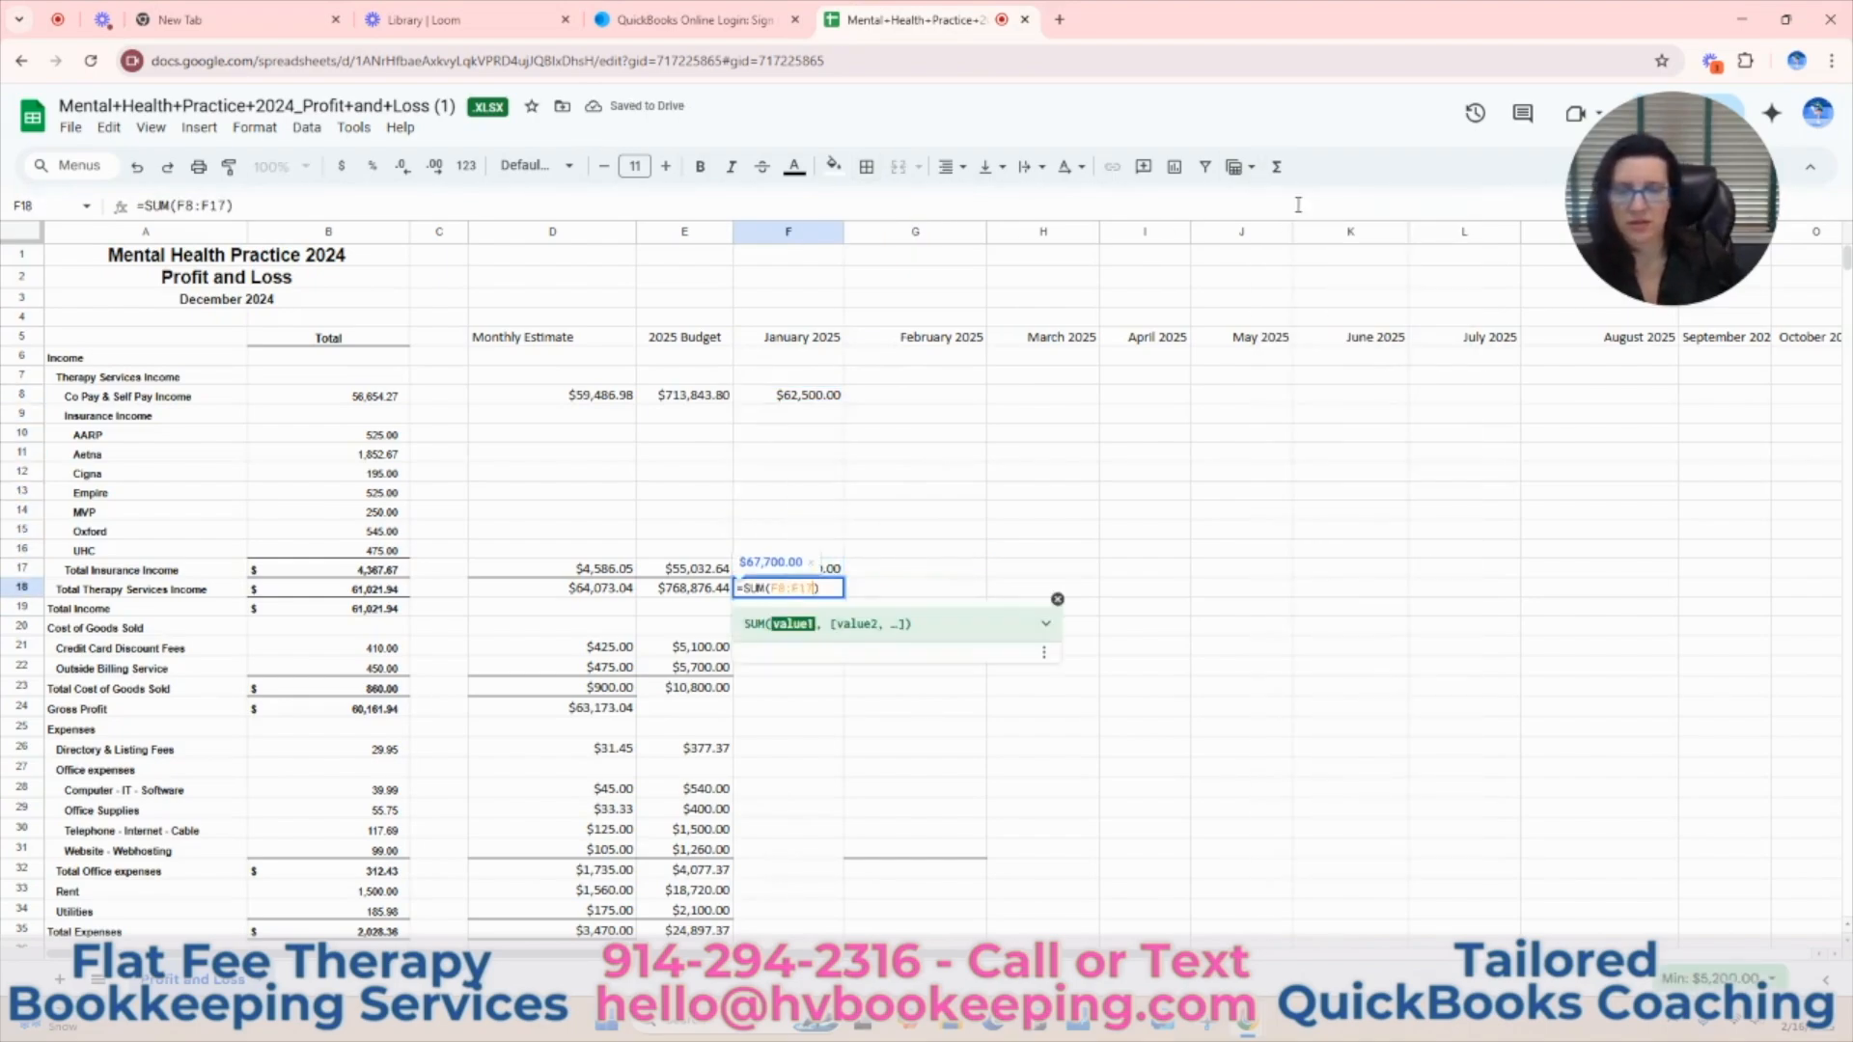
pyautogui.press('Return')
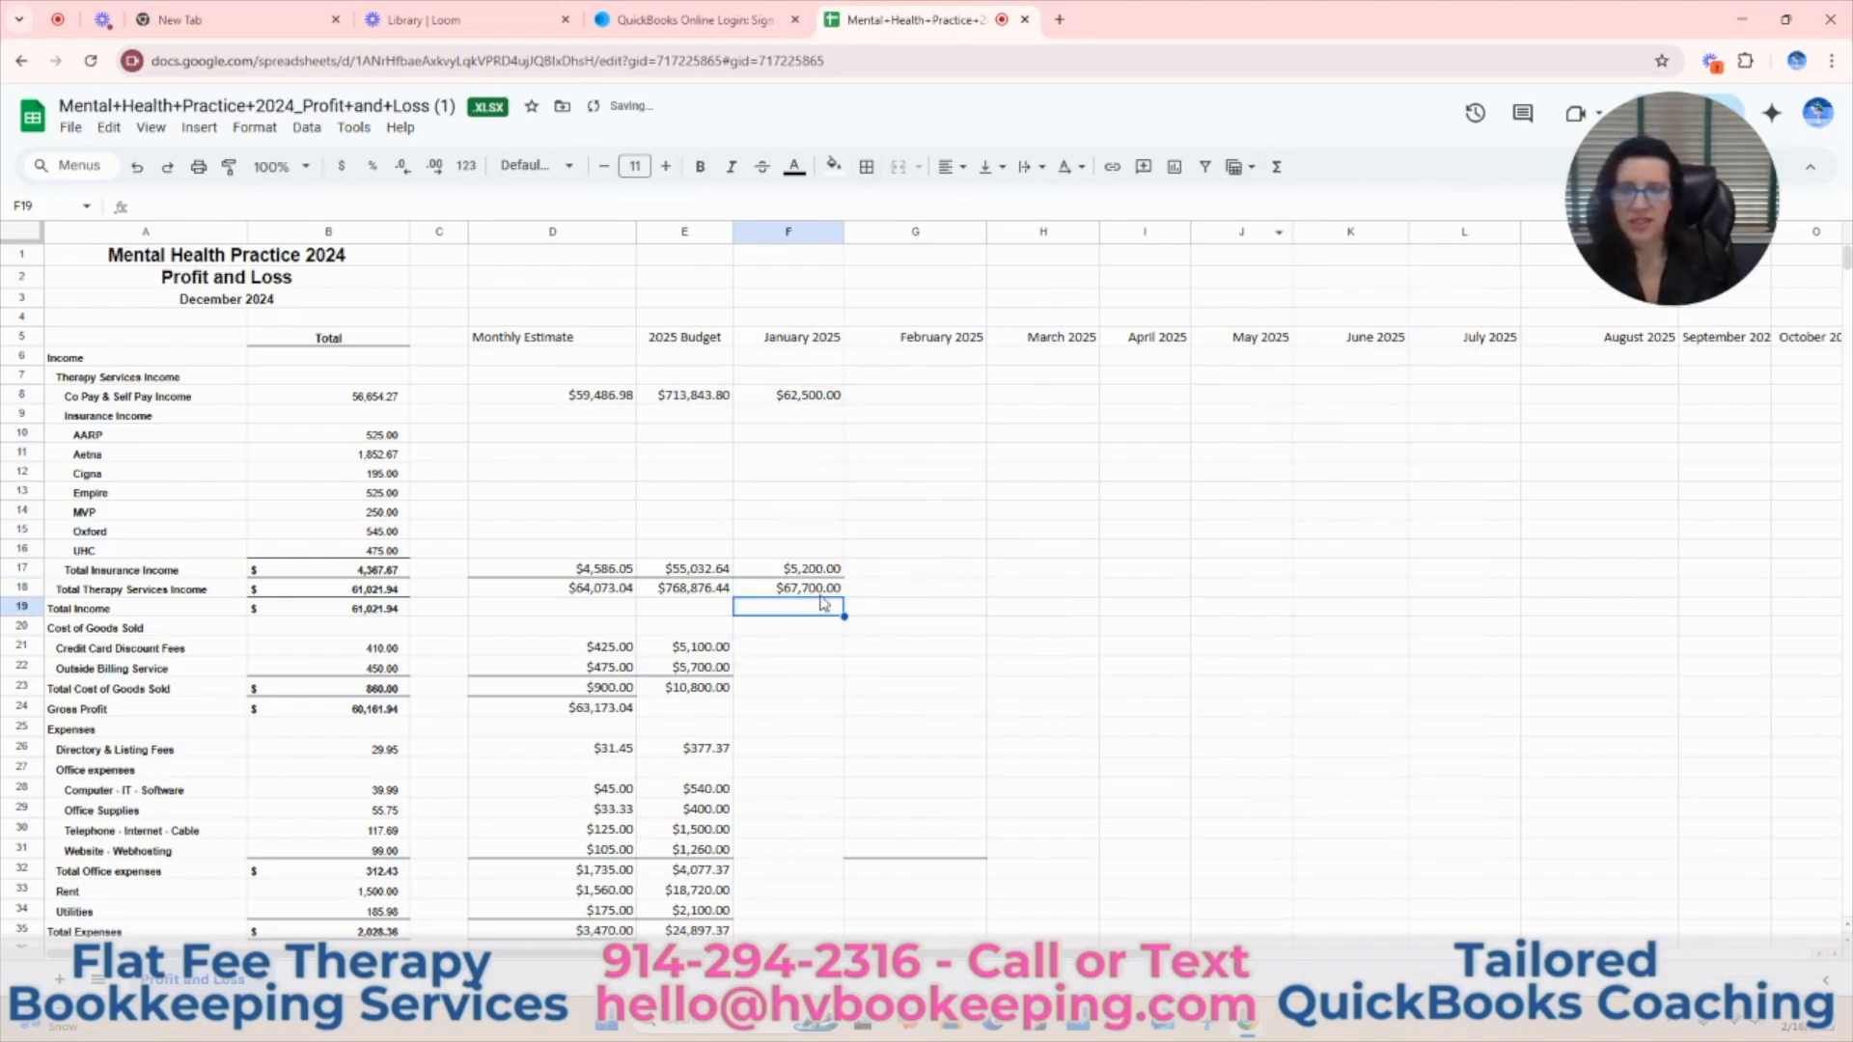
# Enter the January cost of goods sold: 400 for Credit Card Discount Fees in F21 and 450 for Outside Billing Service in F22.
pyautogui.click(807, 650)
pyautogui.write('400')
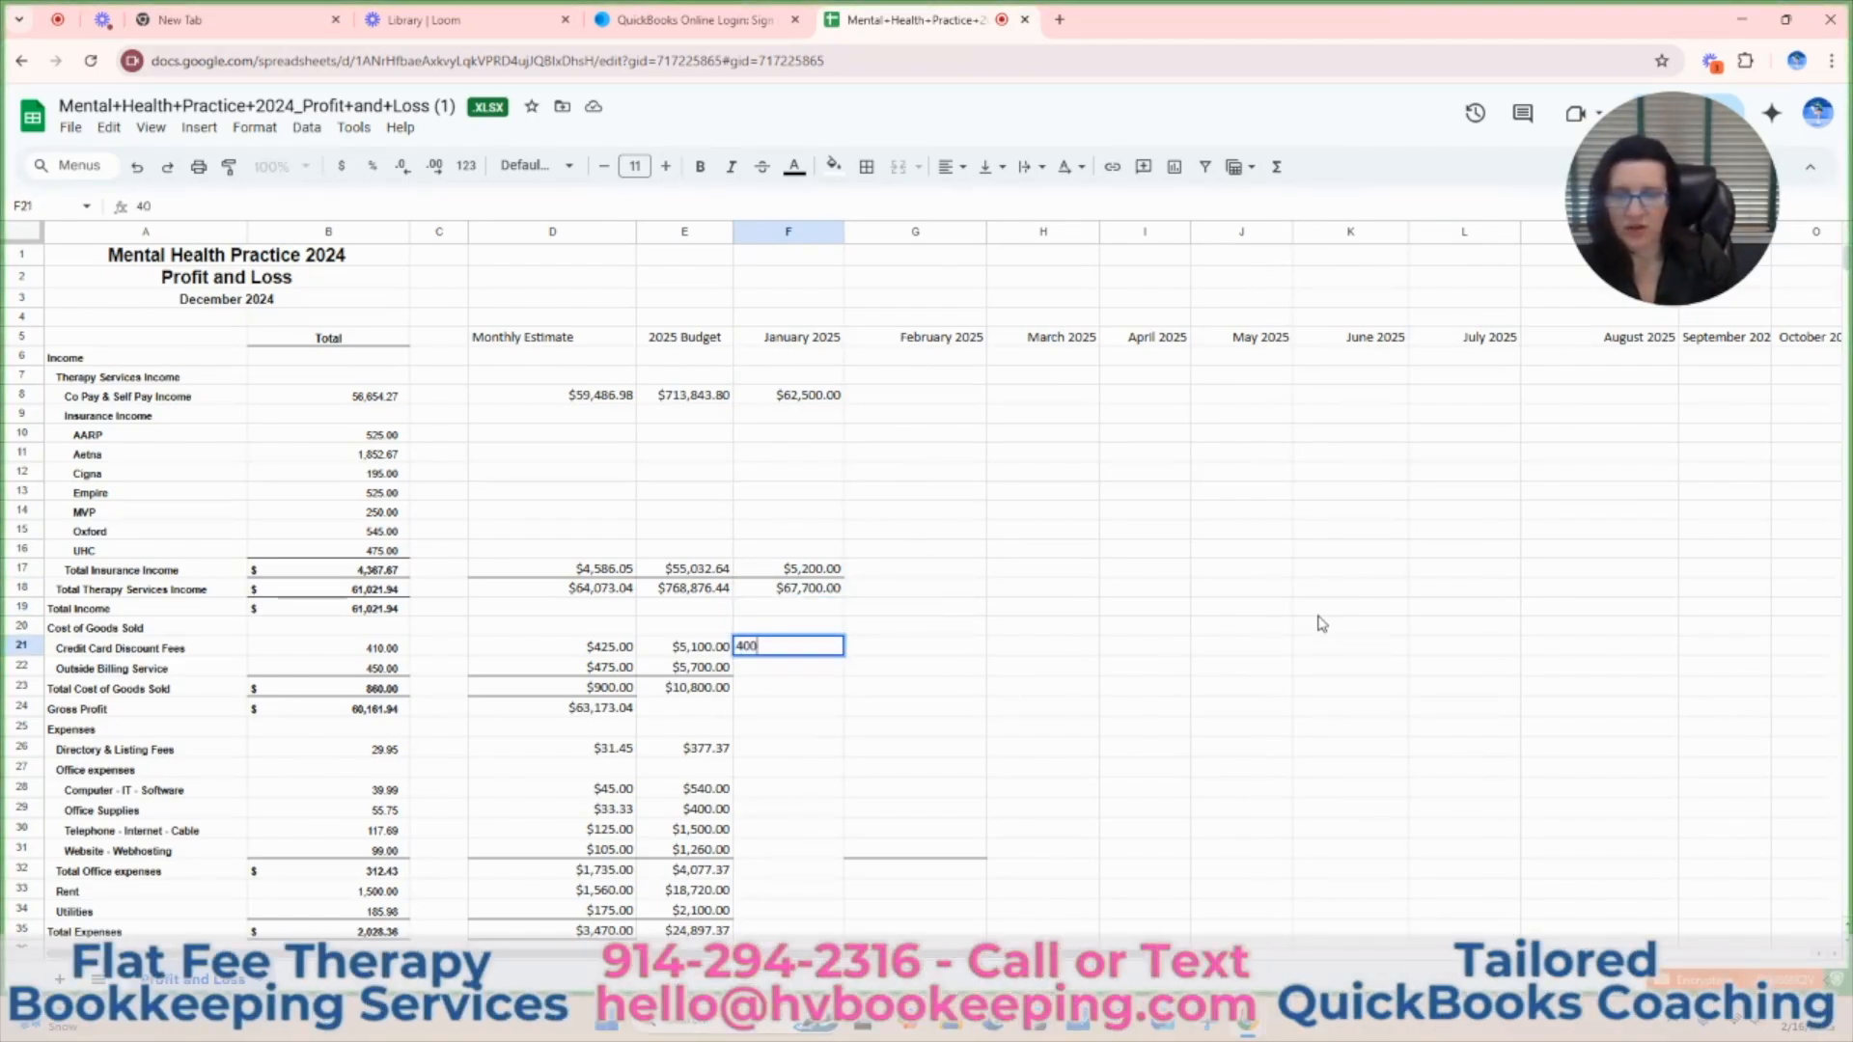
pyautogui.press('Return')
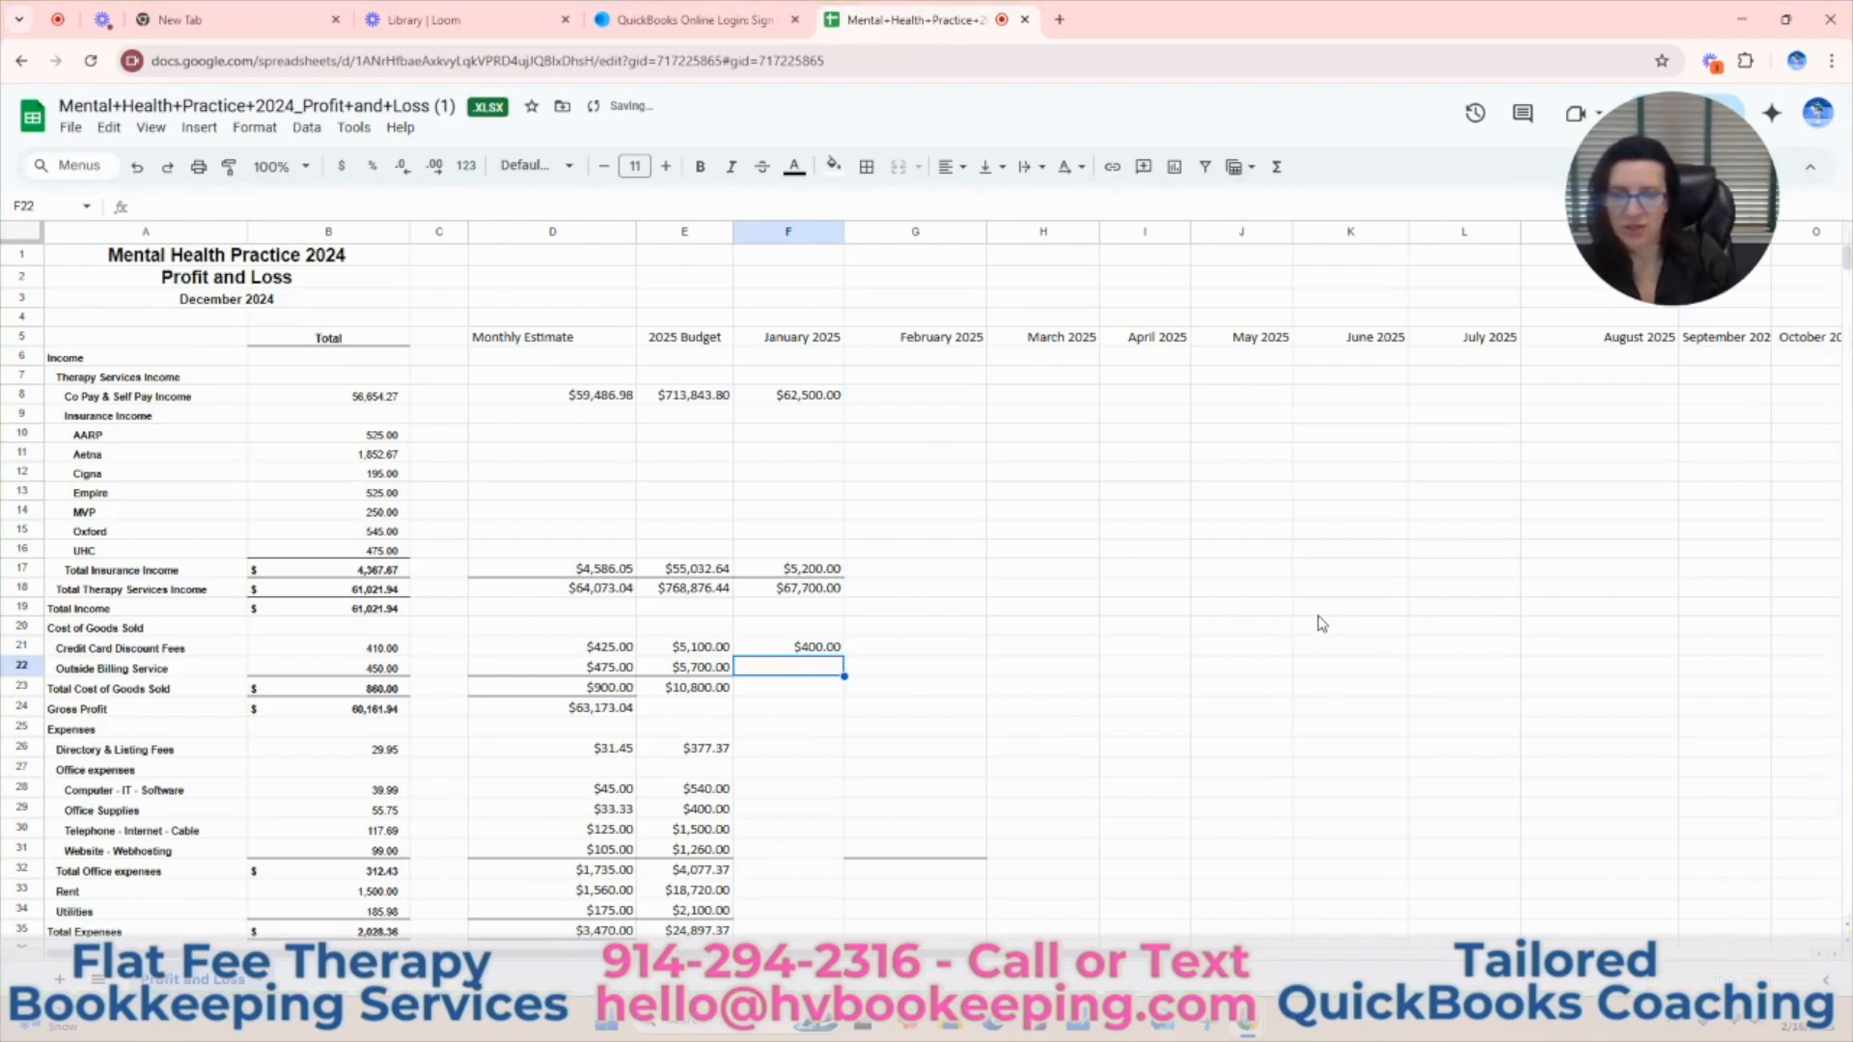
pyautogui.write('450')
pyautogui.press('Return')
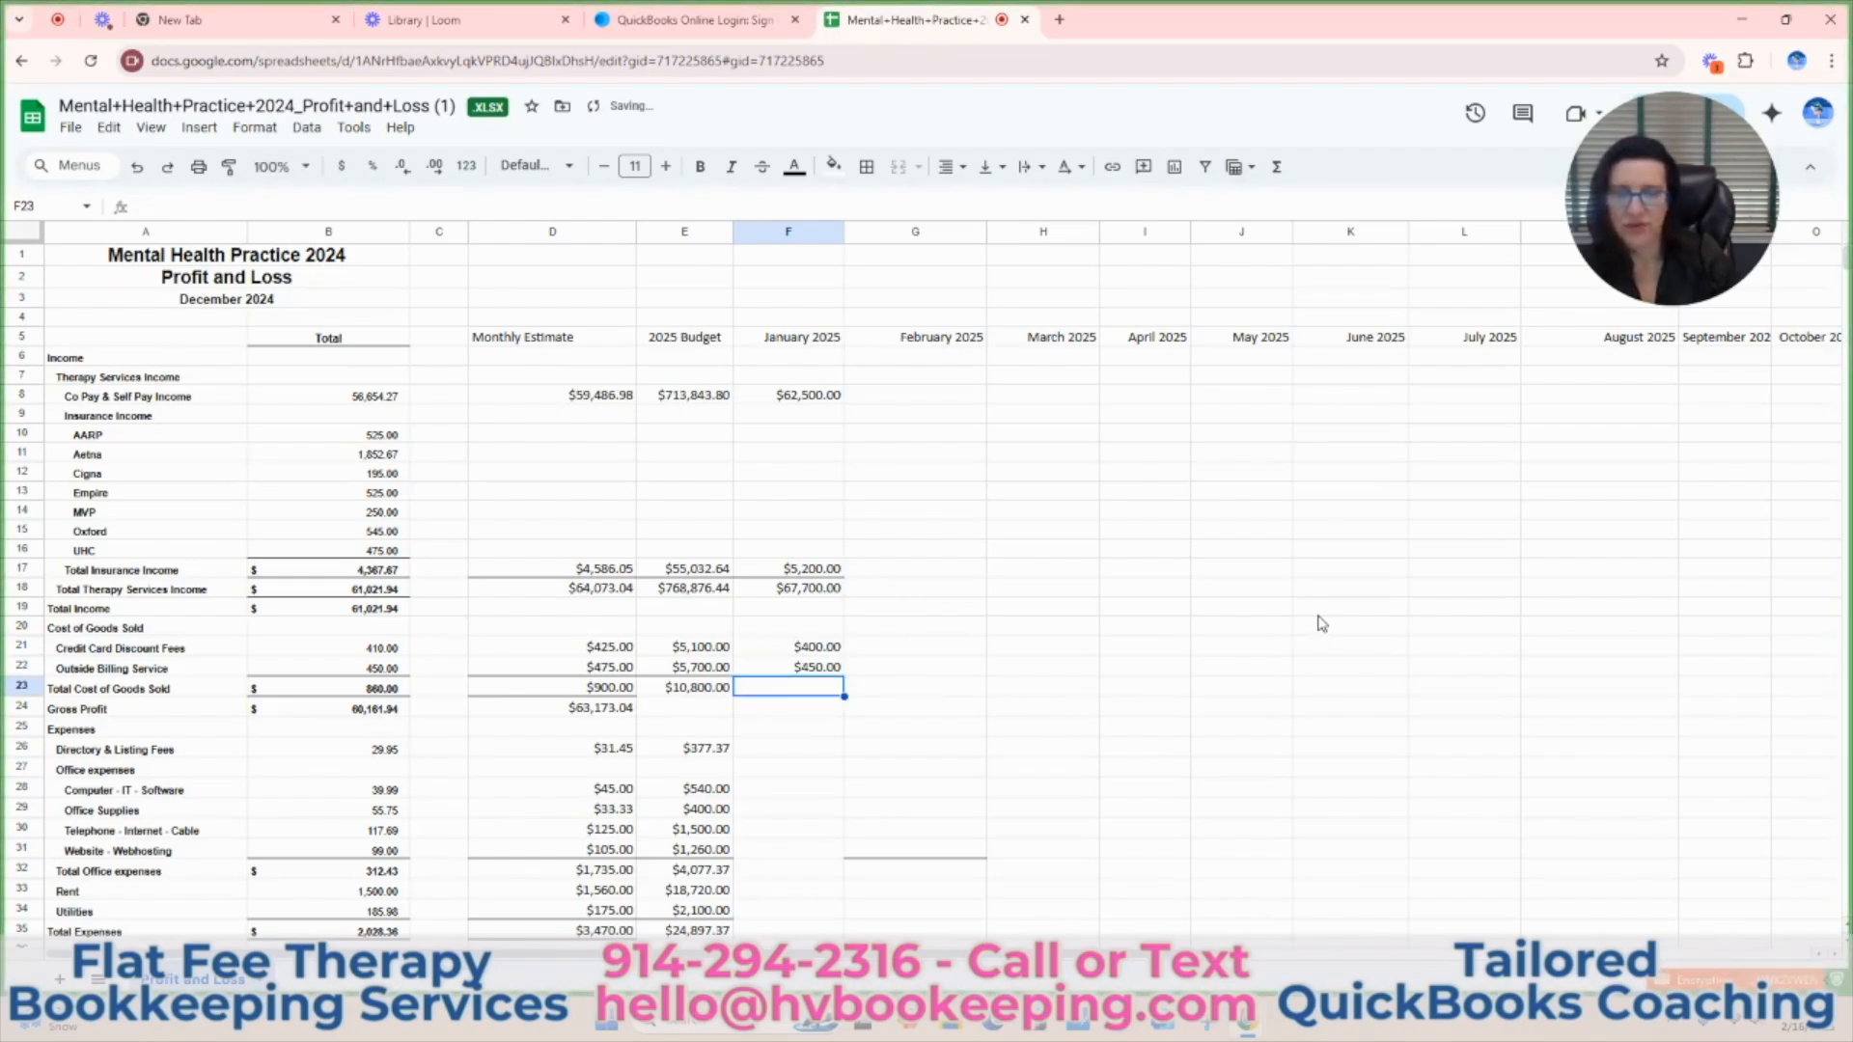
# Add a bottom border to the January Outside Billing Service cell F22.
pyautogui.click(819, 672)
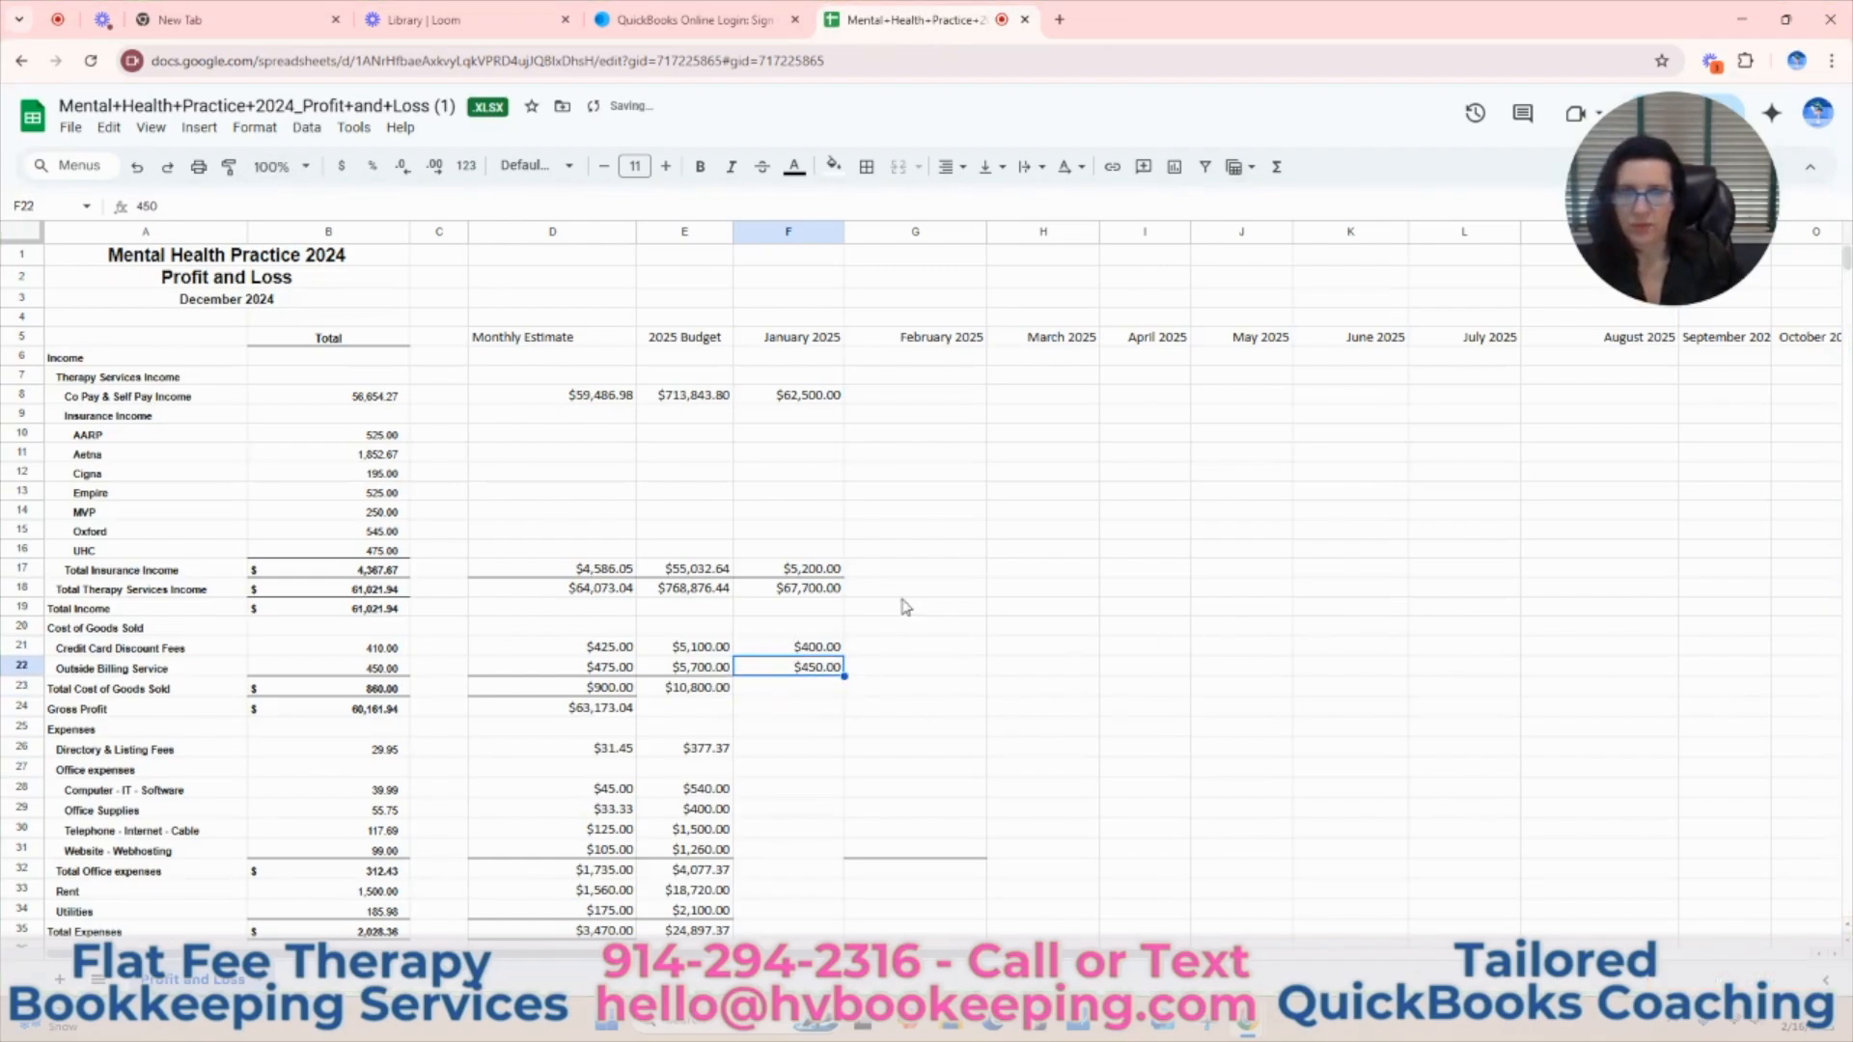
pyautogui.click(855, 170)
pyautogui.click(972, 253)
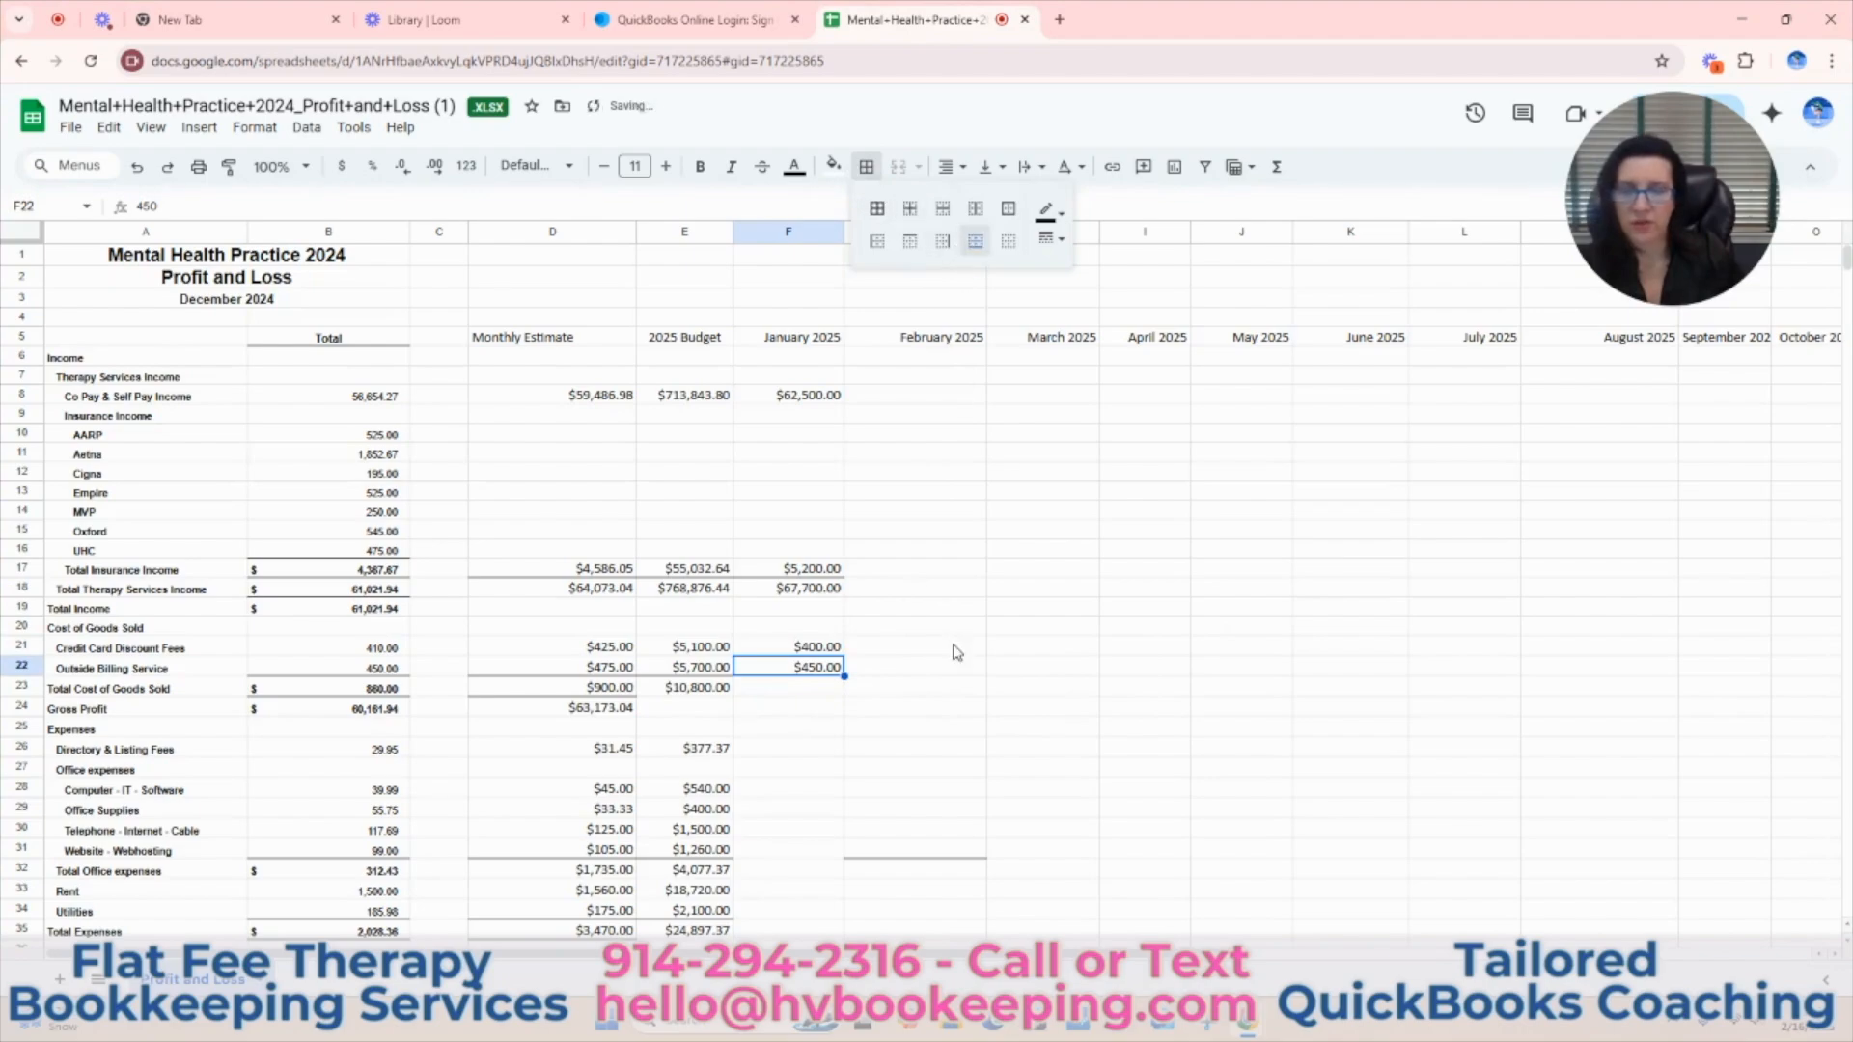
pyautogui.click(955, 648)
# Total the January Cost of Goods Sold in F23 with a SUM of F21:F22.
pyautogui.moveTo(828, 647); pyautogui.dragTo(828, 668)
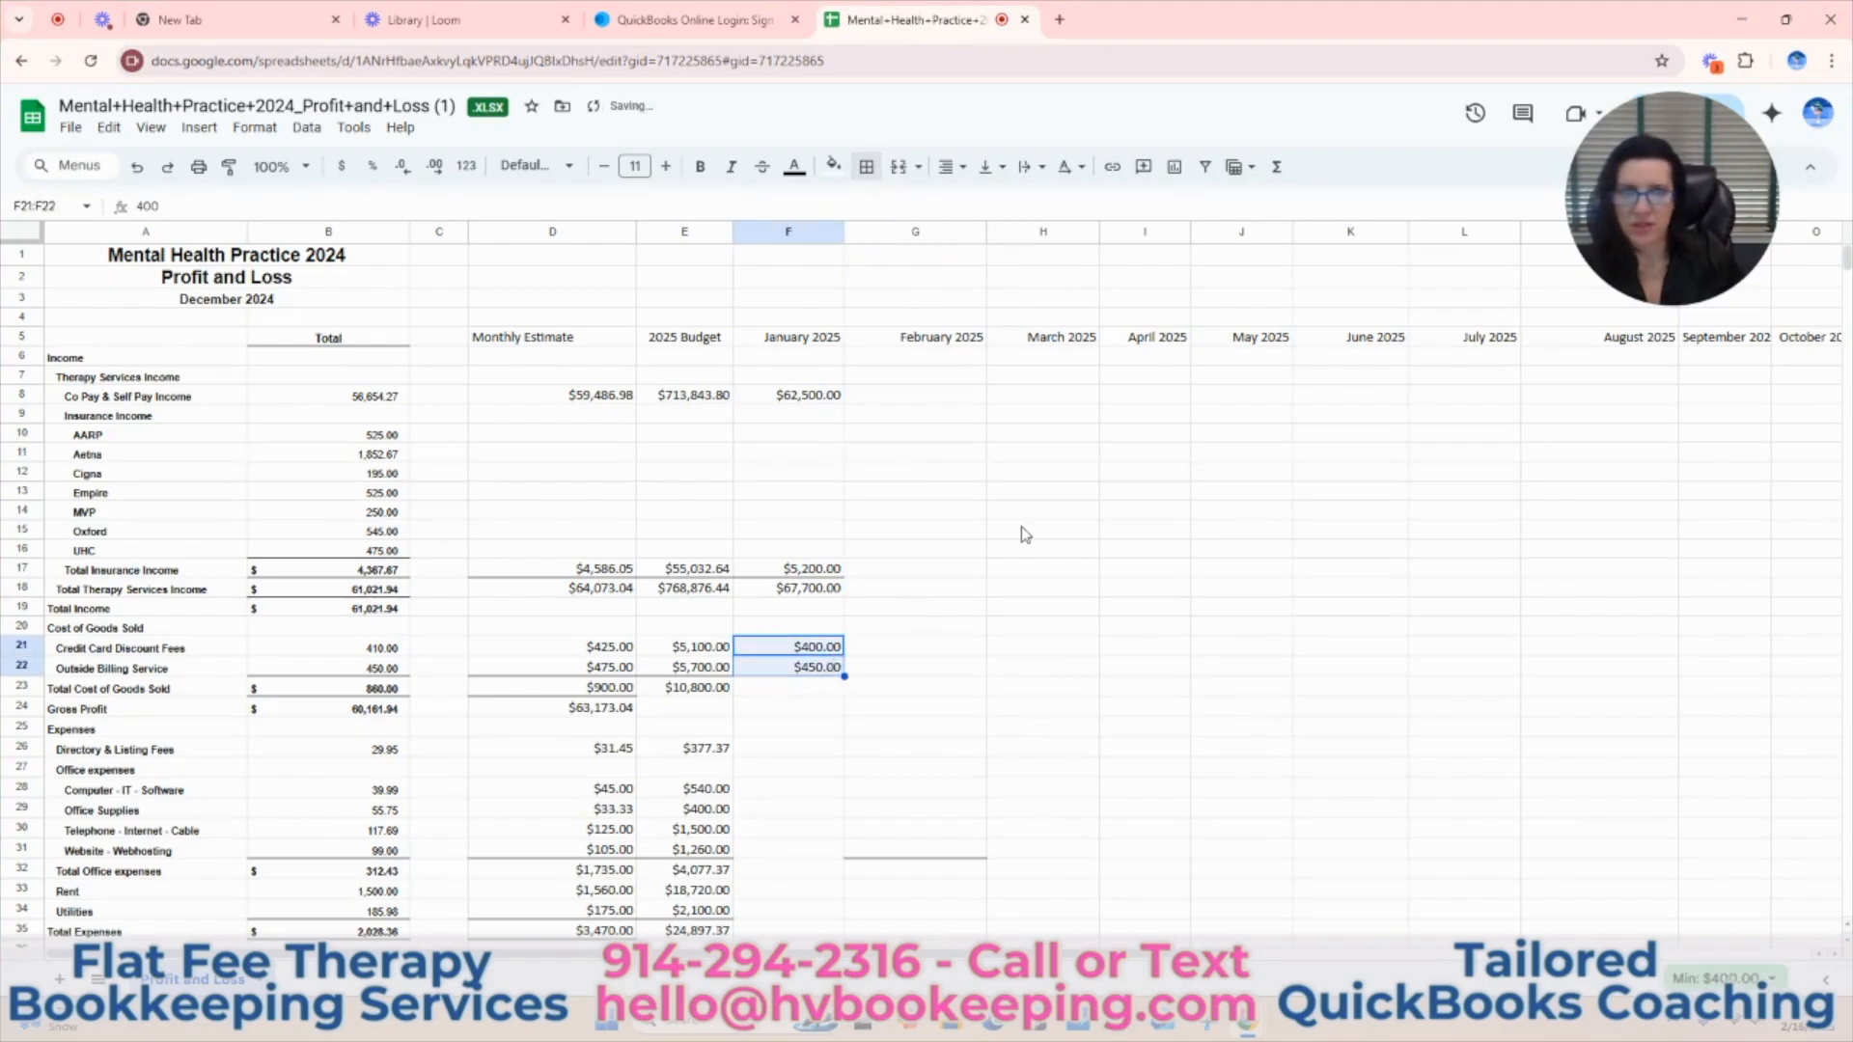
pyautogui.click(1276, 167)
pyautogui.click(1293, 202)
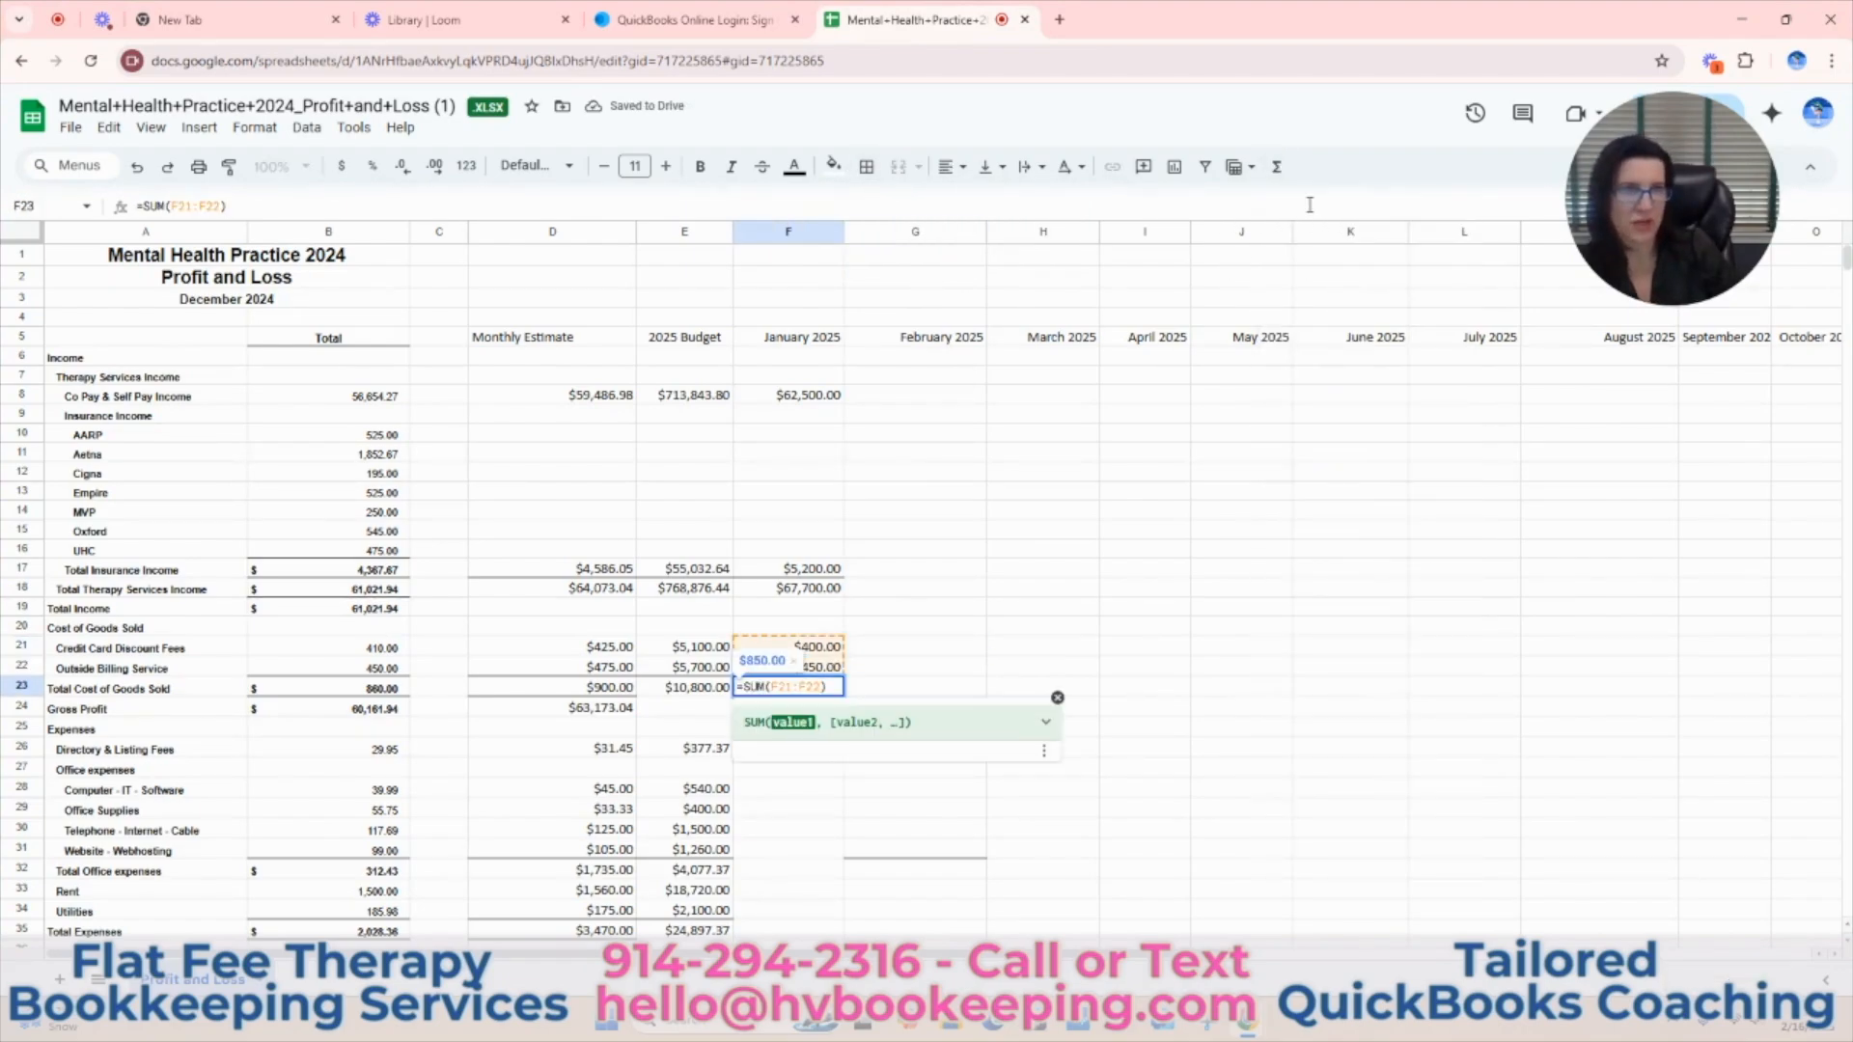
pyautogui.press('Return')
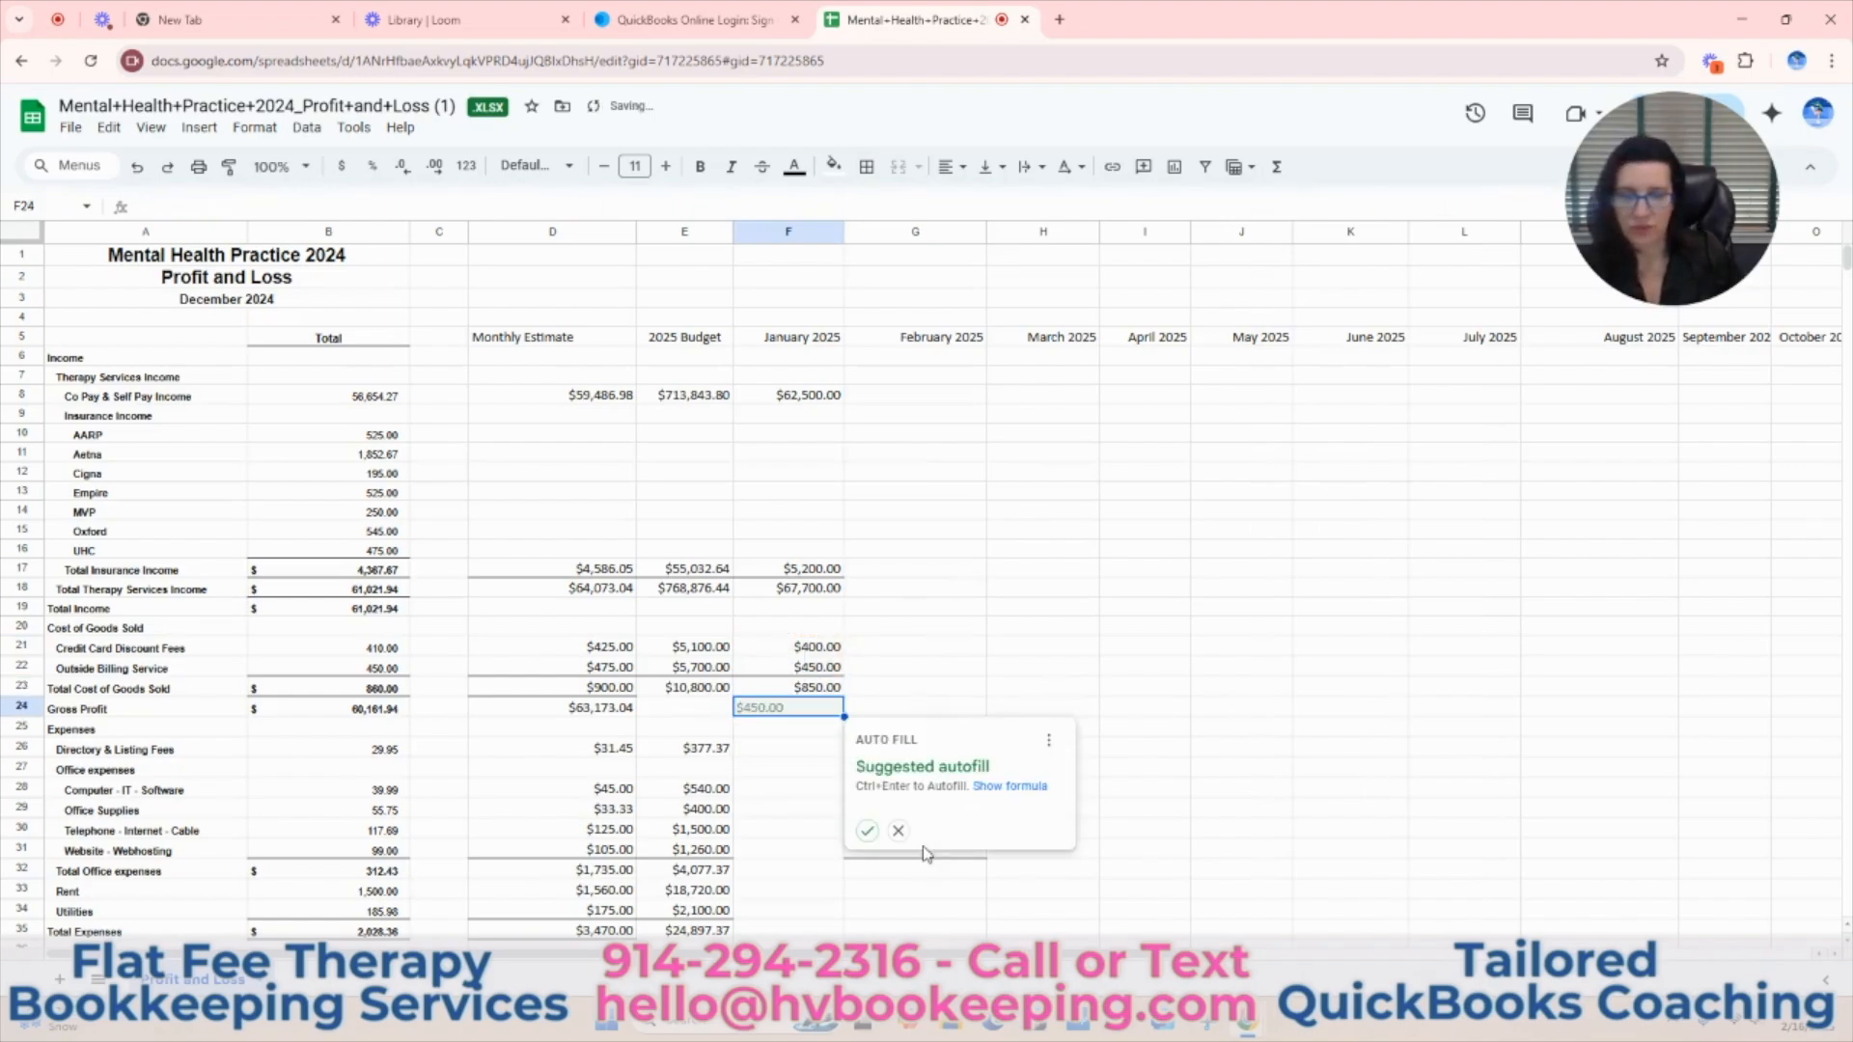
# Dismiss the autofill suggestion and enter 29.95 as the January Directory & Listing Fees in F26.
pyautogui.click(898, 830)
pyautogui.scroll(-1, 1065, 639)
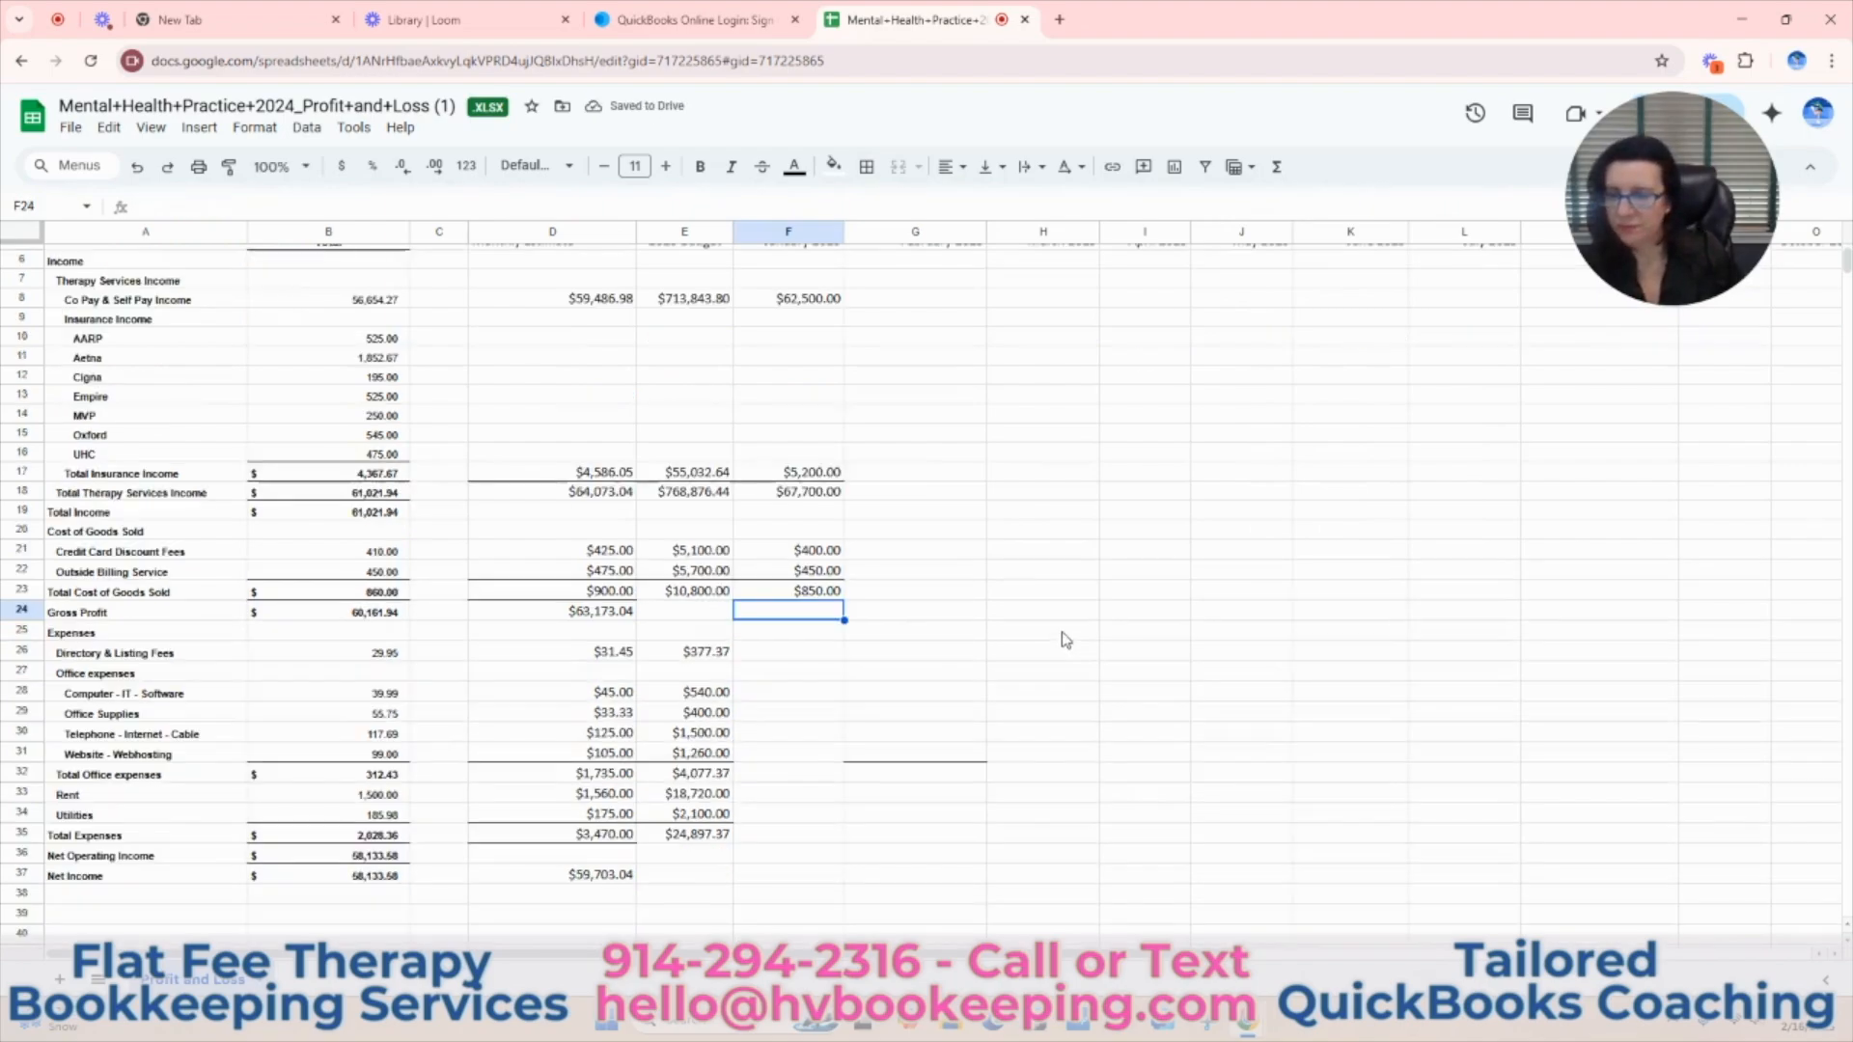
pyautogui.click(820, 657)
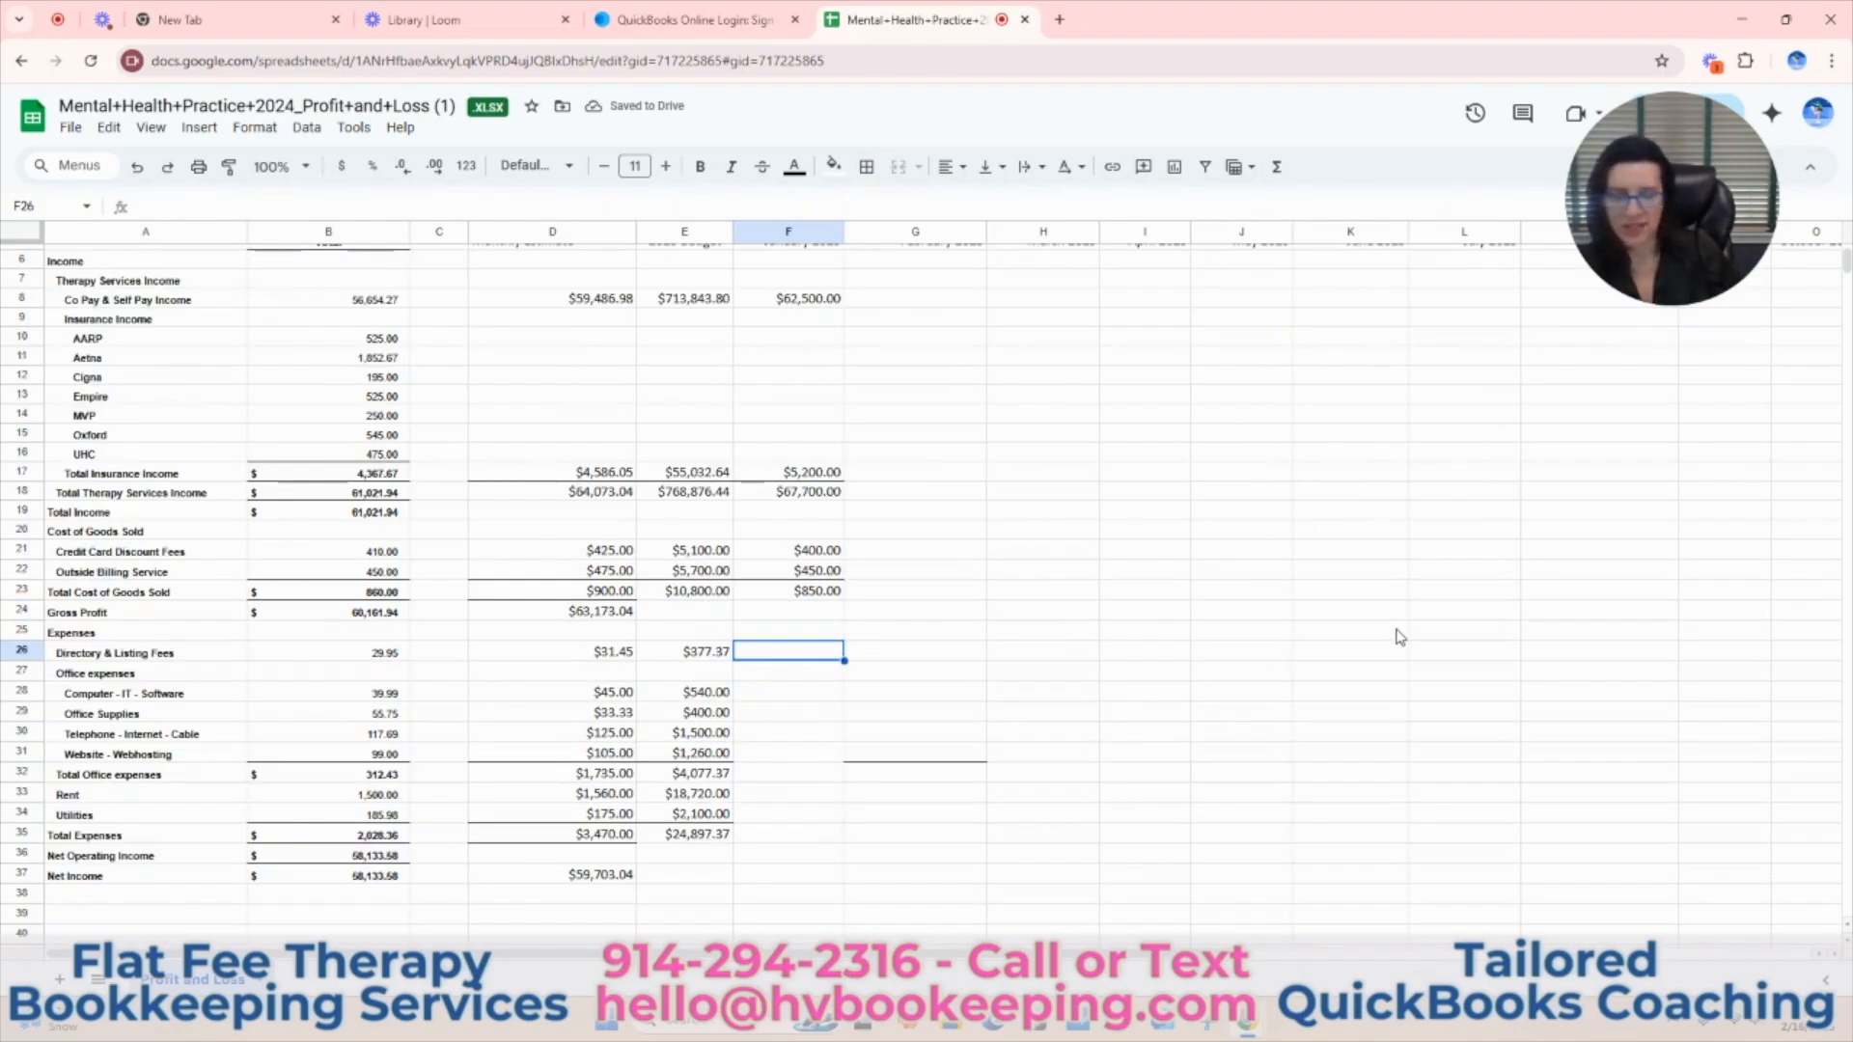
pyautogui.write('29.95')
pyautogui.press('Return')
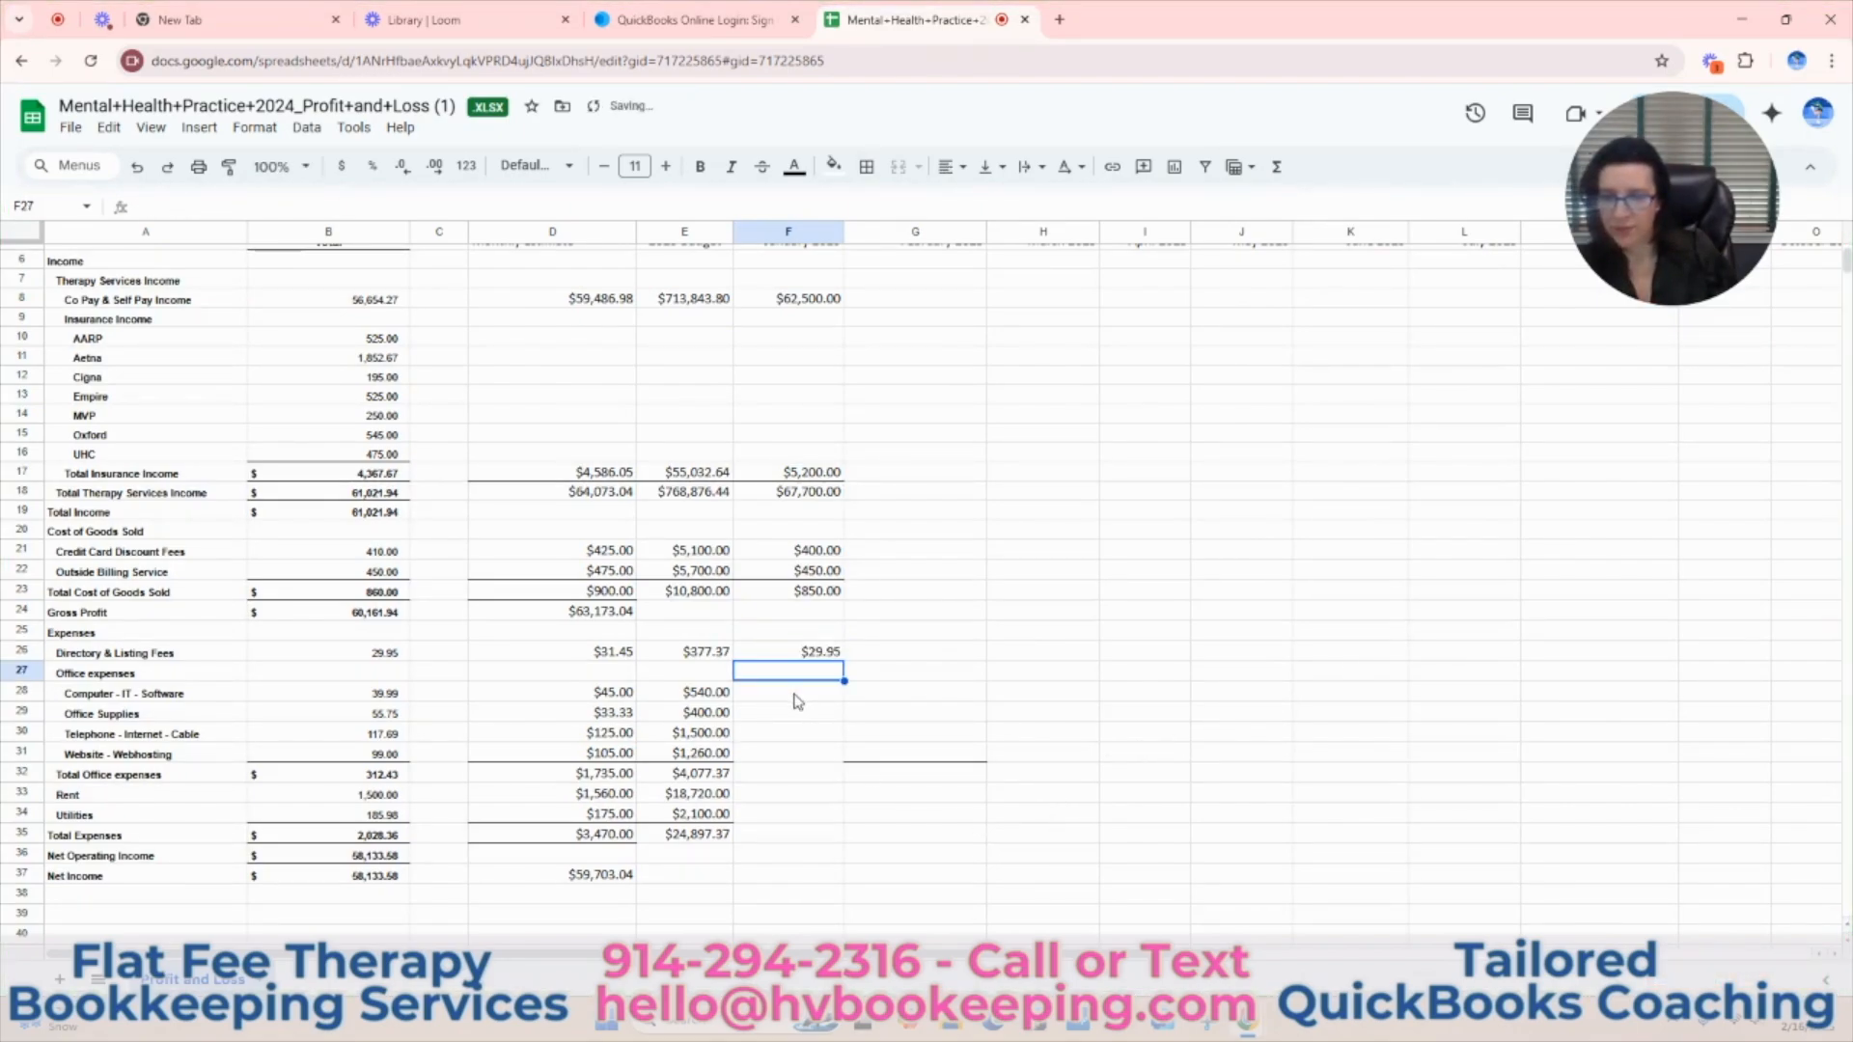
# Enter the January office expenses in F28:F31: 42 for Computer - IT - Software, 27.50 Office Supplies, 125 Telephone - Internet - Cable, 99 Website - Webhosting.
pyautogui.click(796, 703)
pyautogui.write('42')
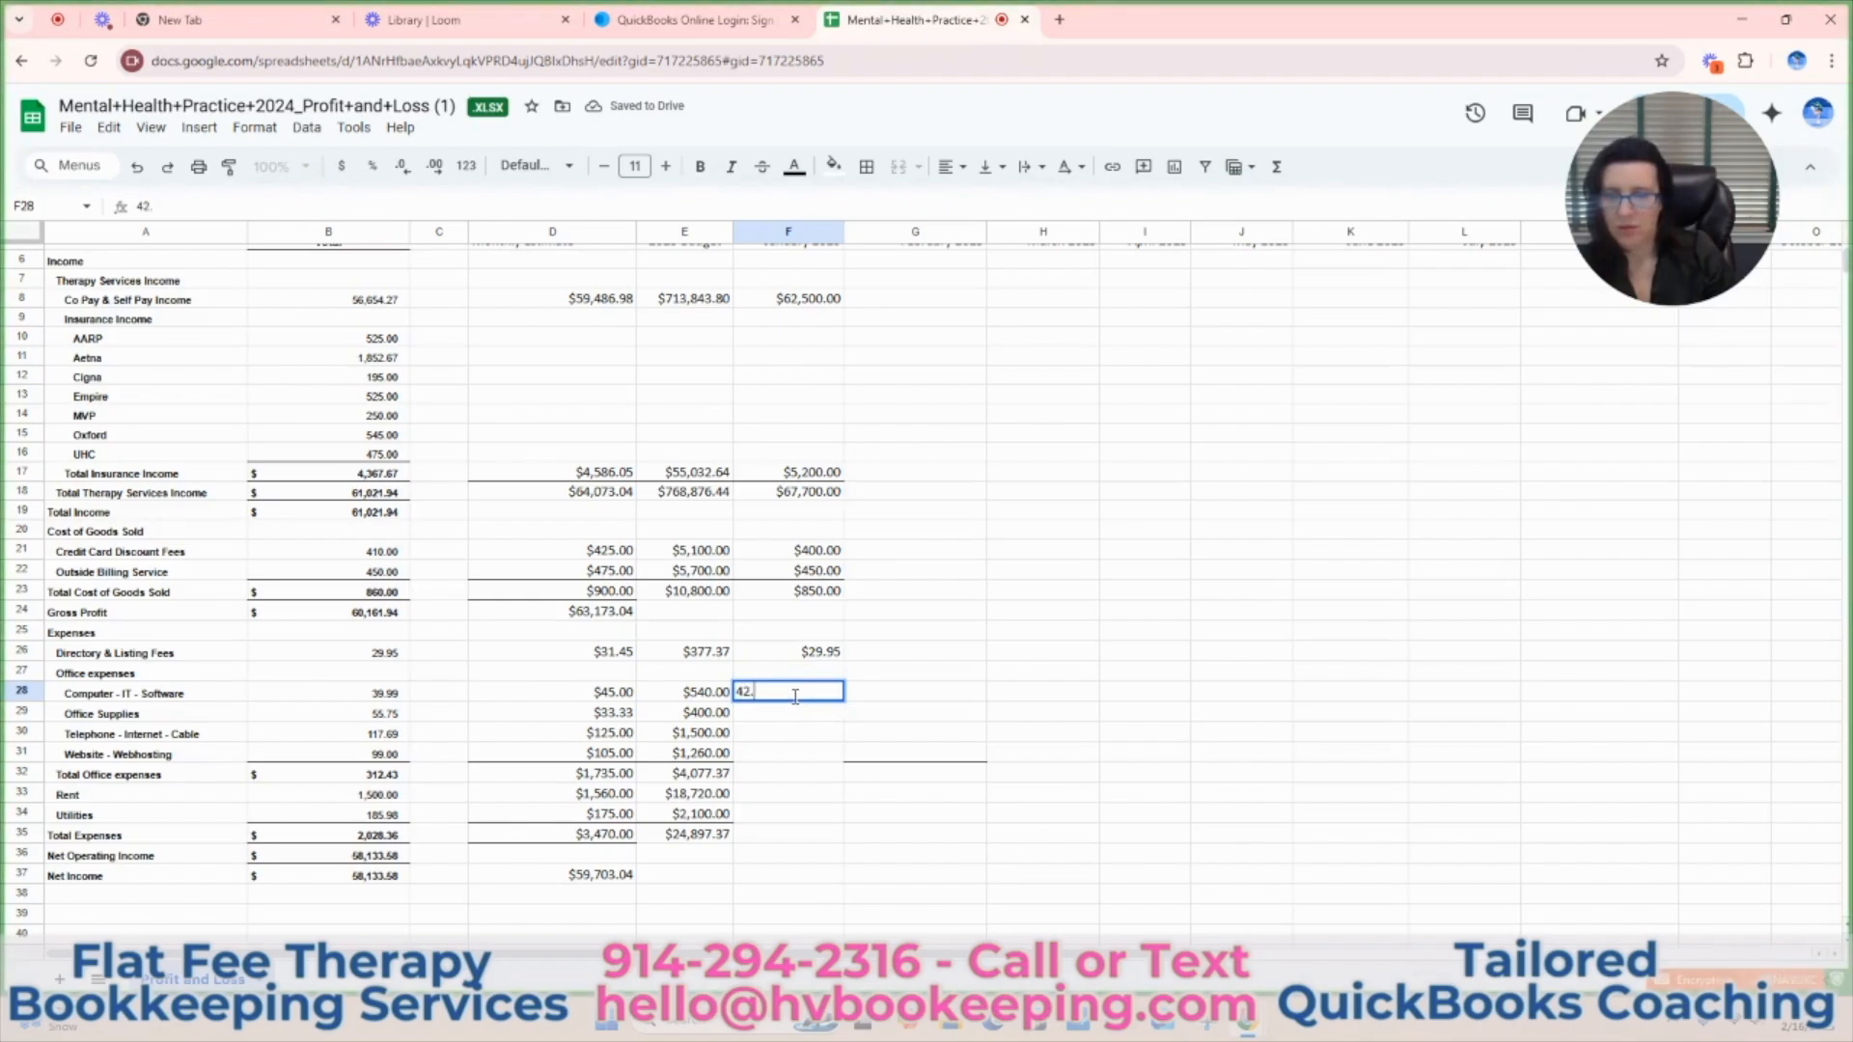
pyautogui.press('Return')
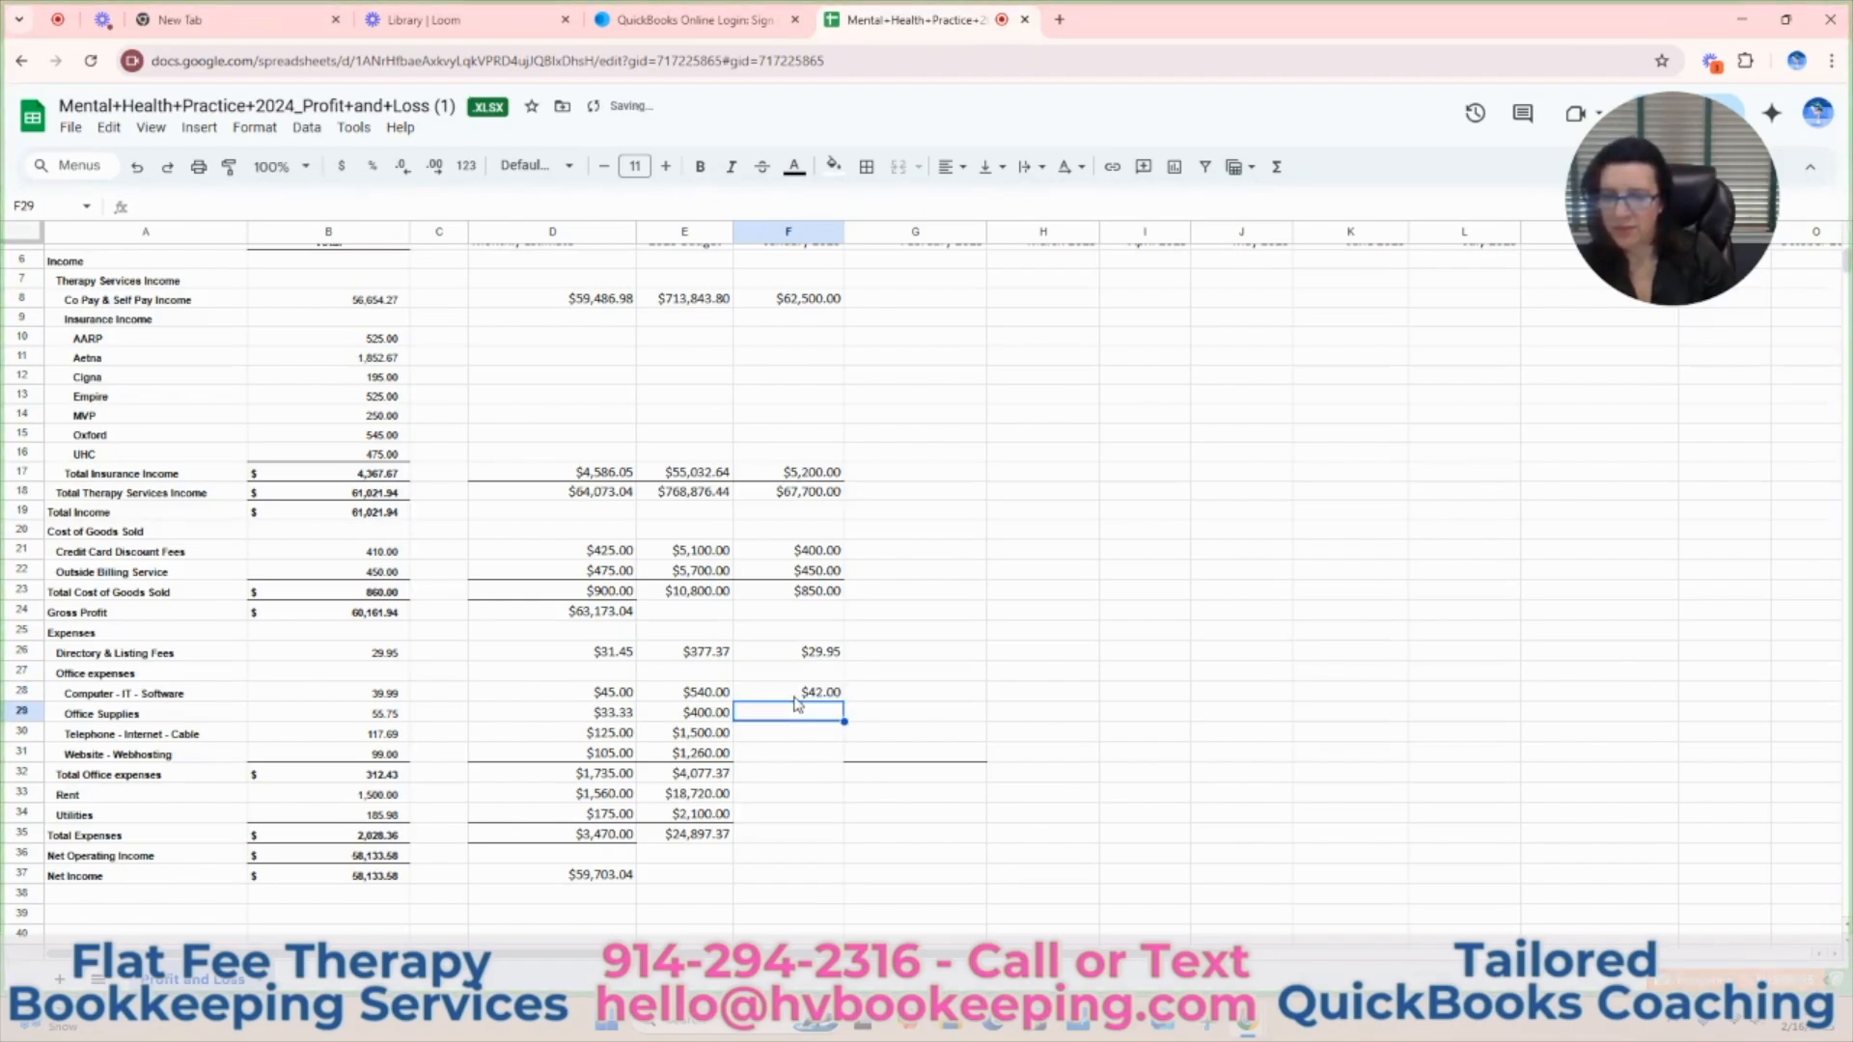
pyautogui.write('27.50')
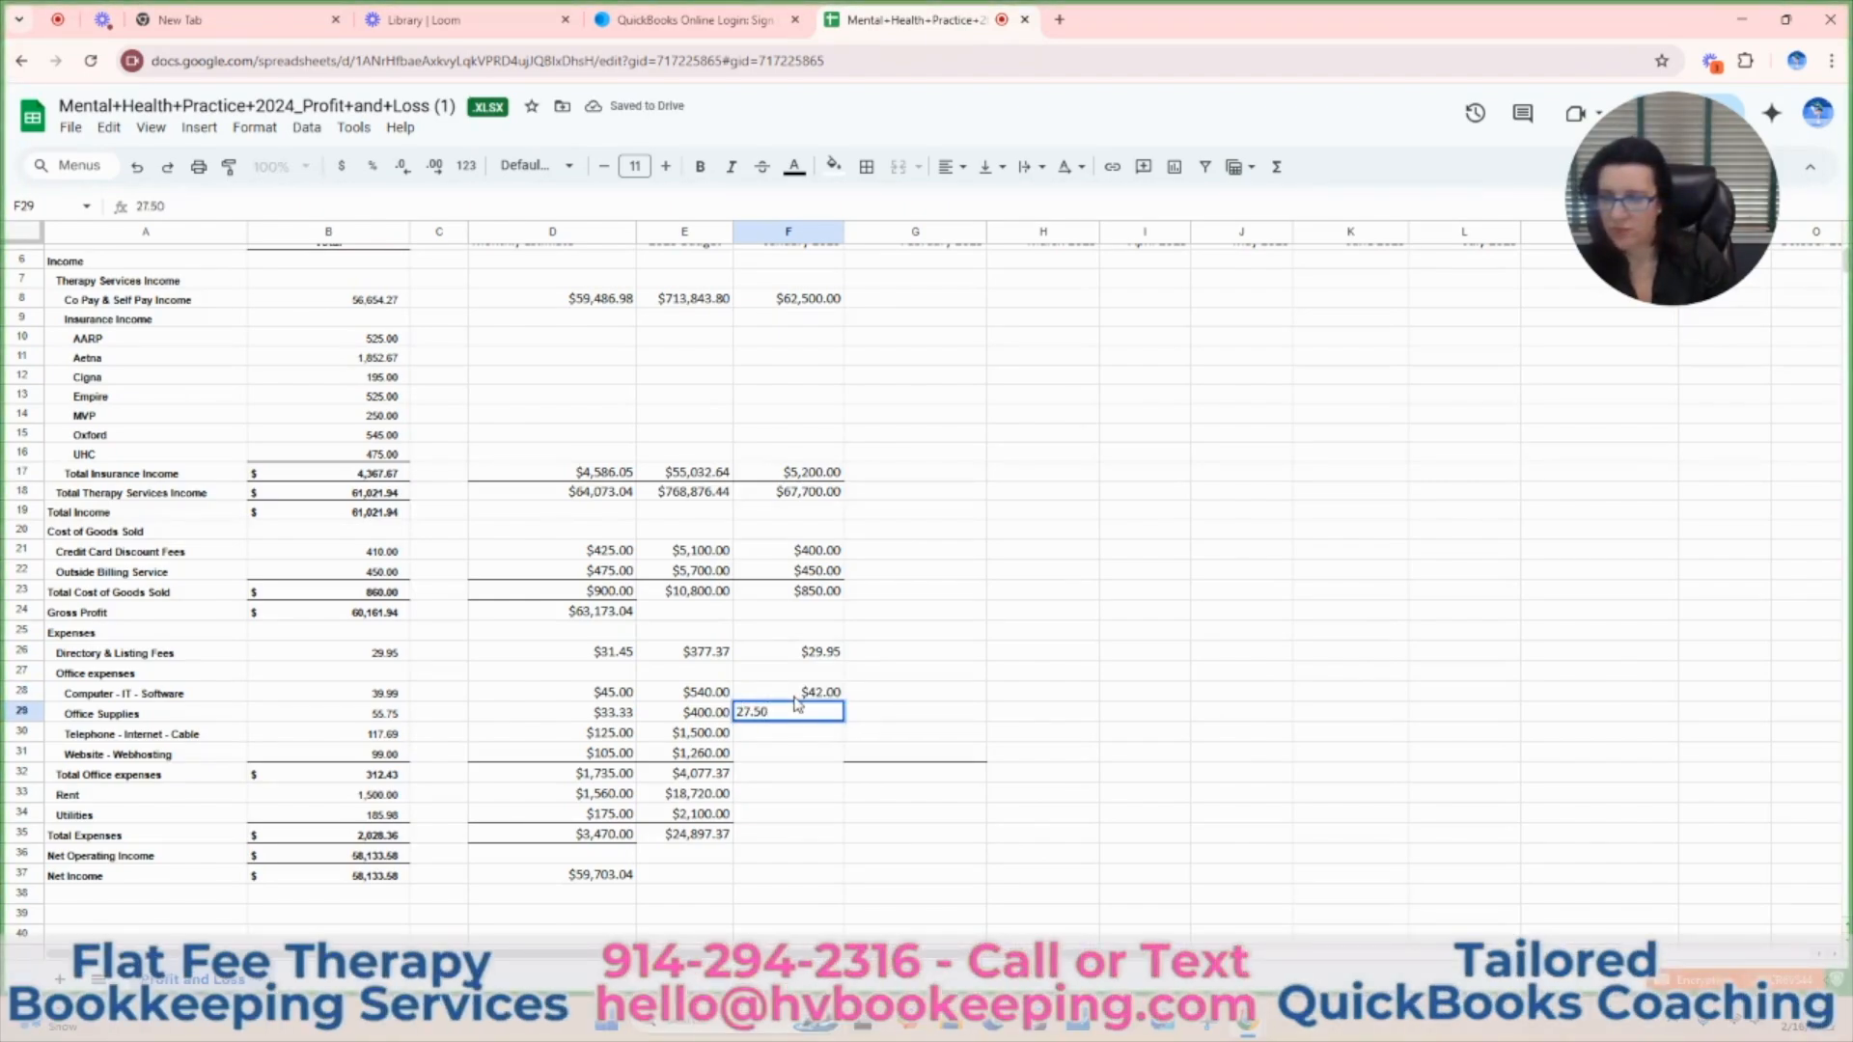
pyautogui.press('Return')
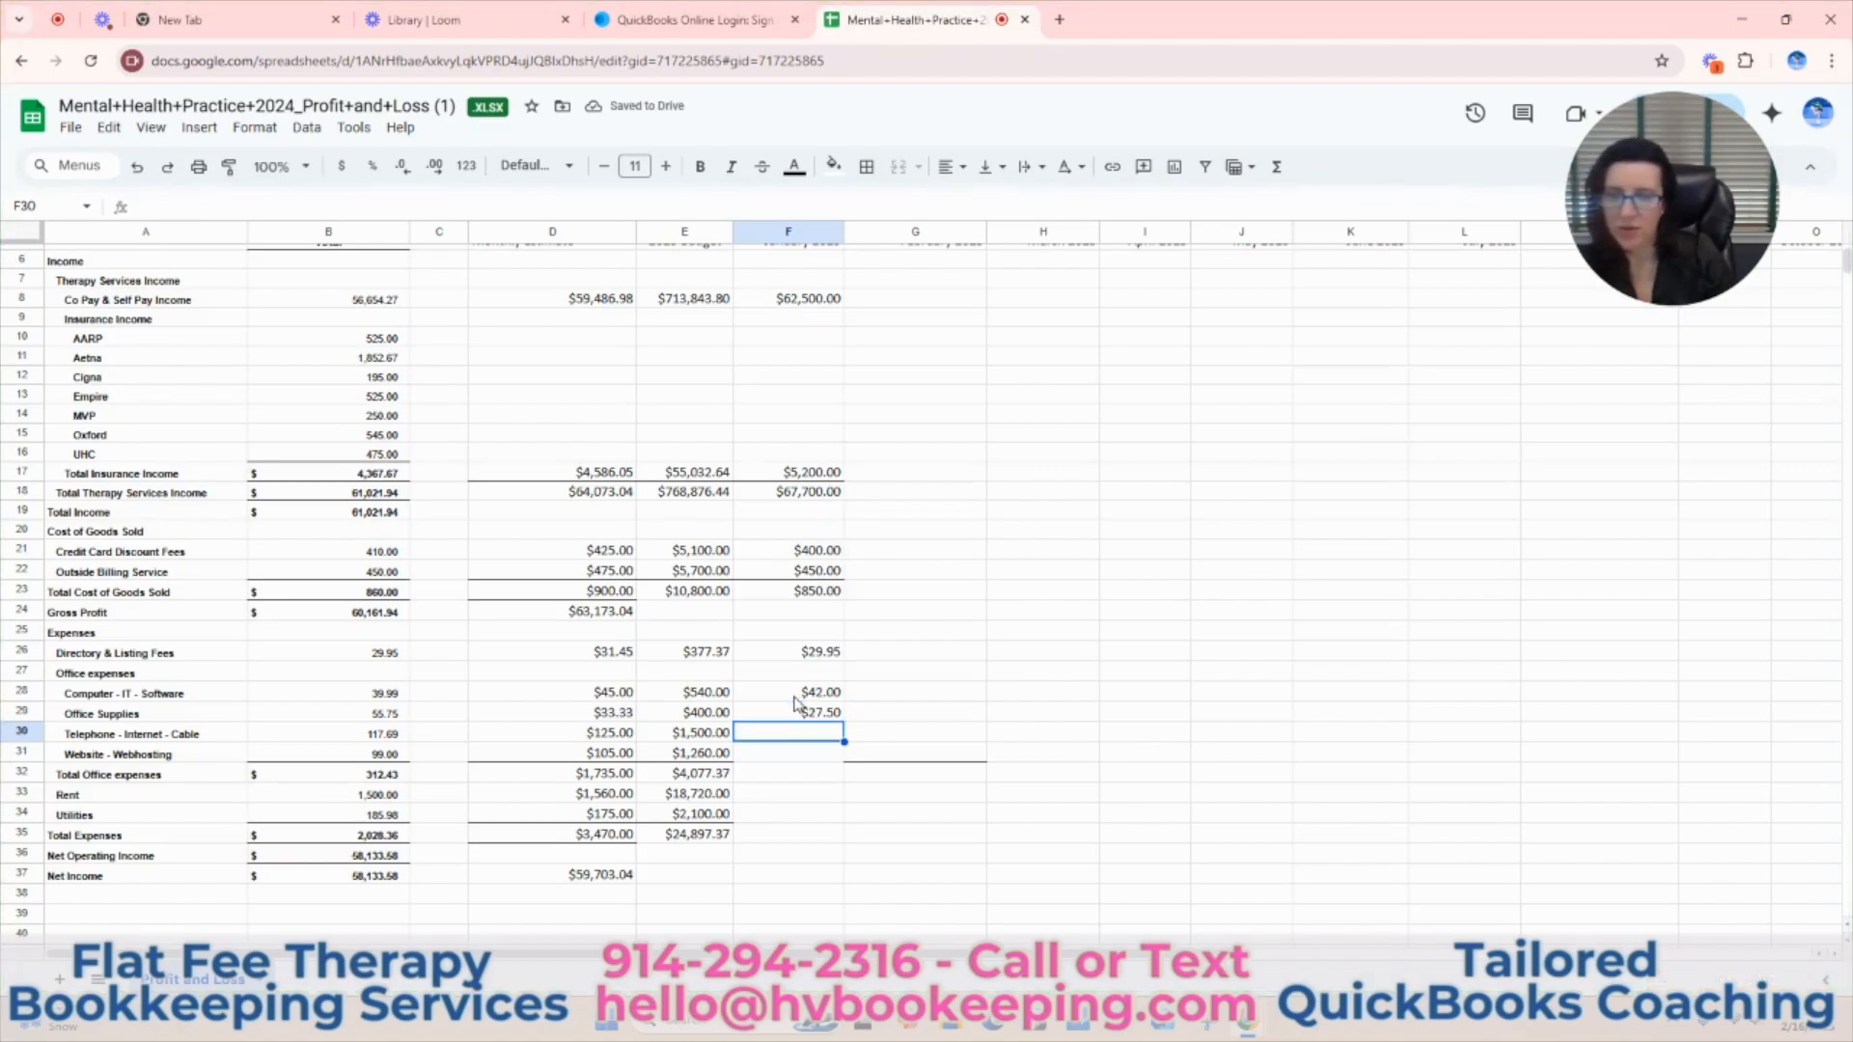
pyautogui.write('125.')
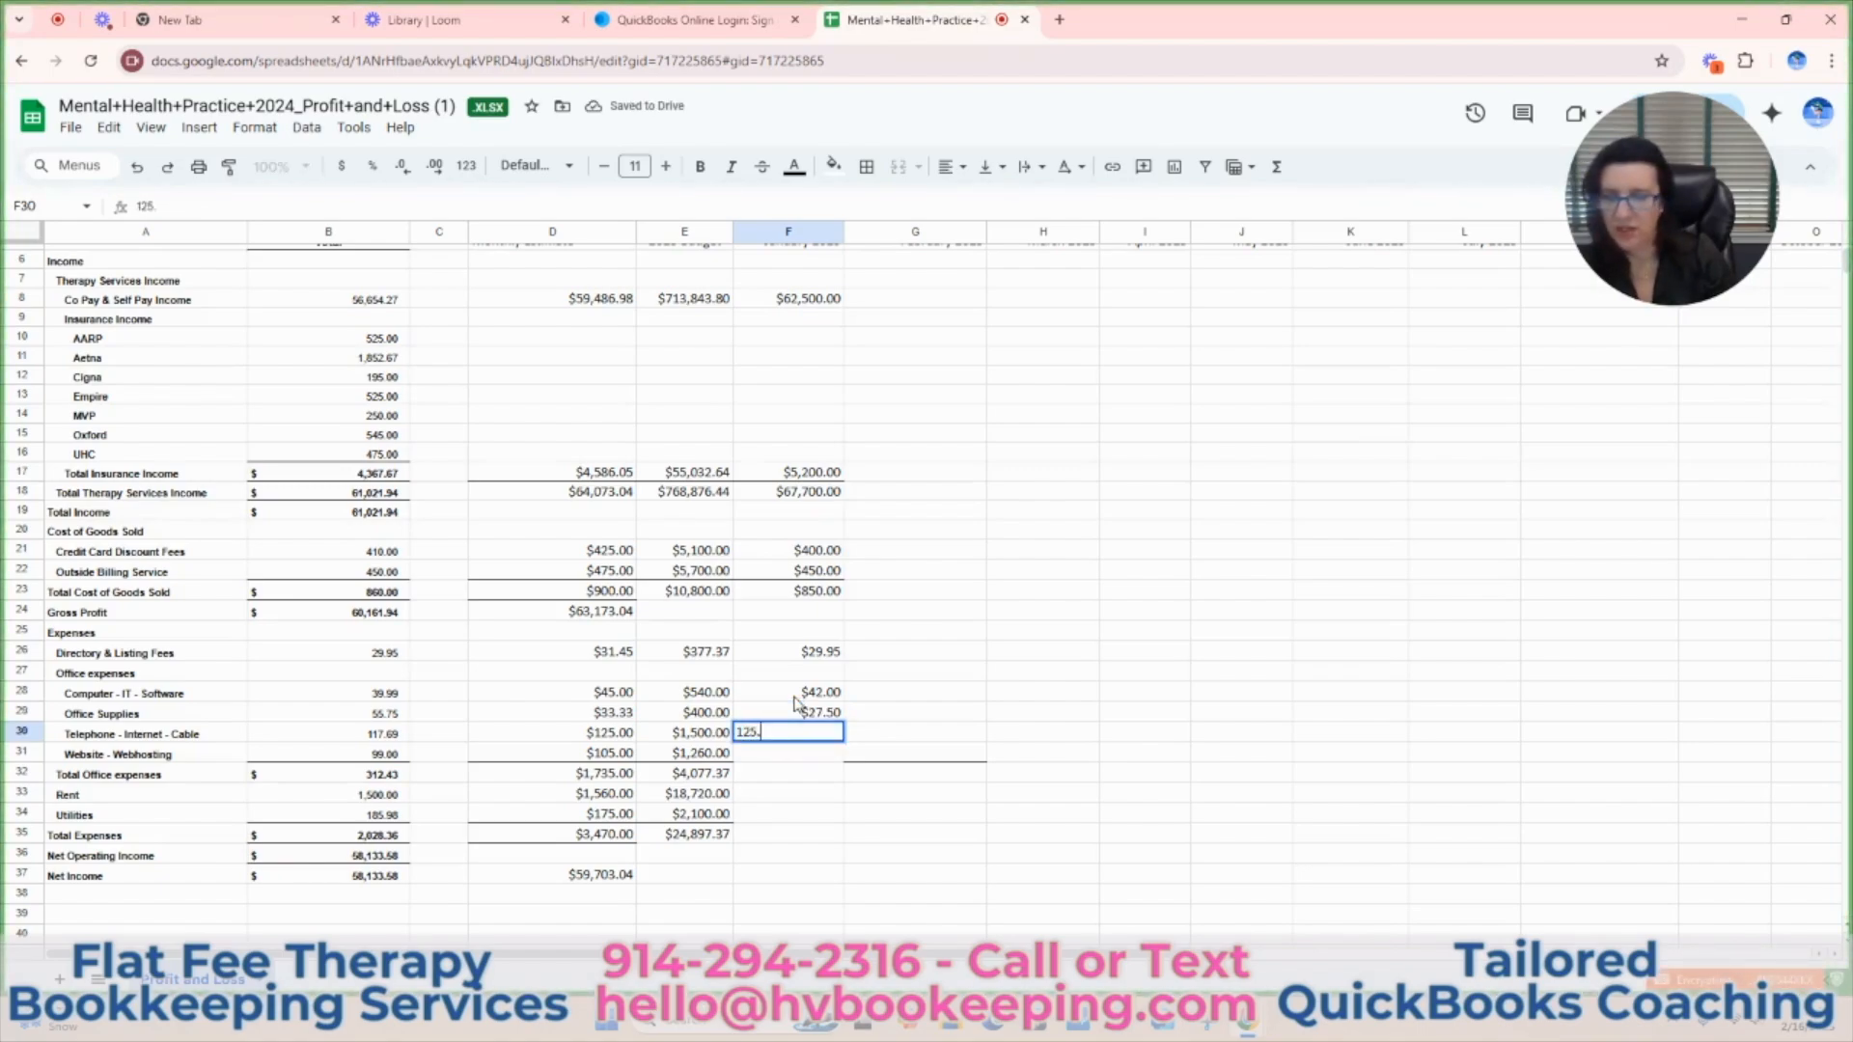
pyautogui.press('Return')
pyautogui.write('99')
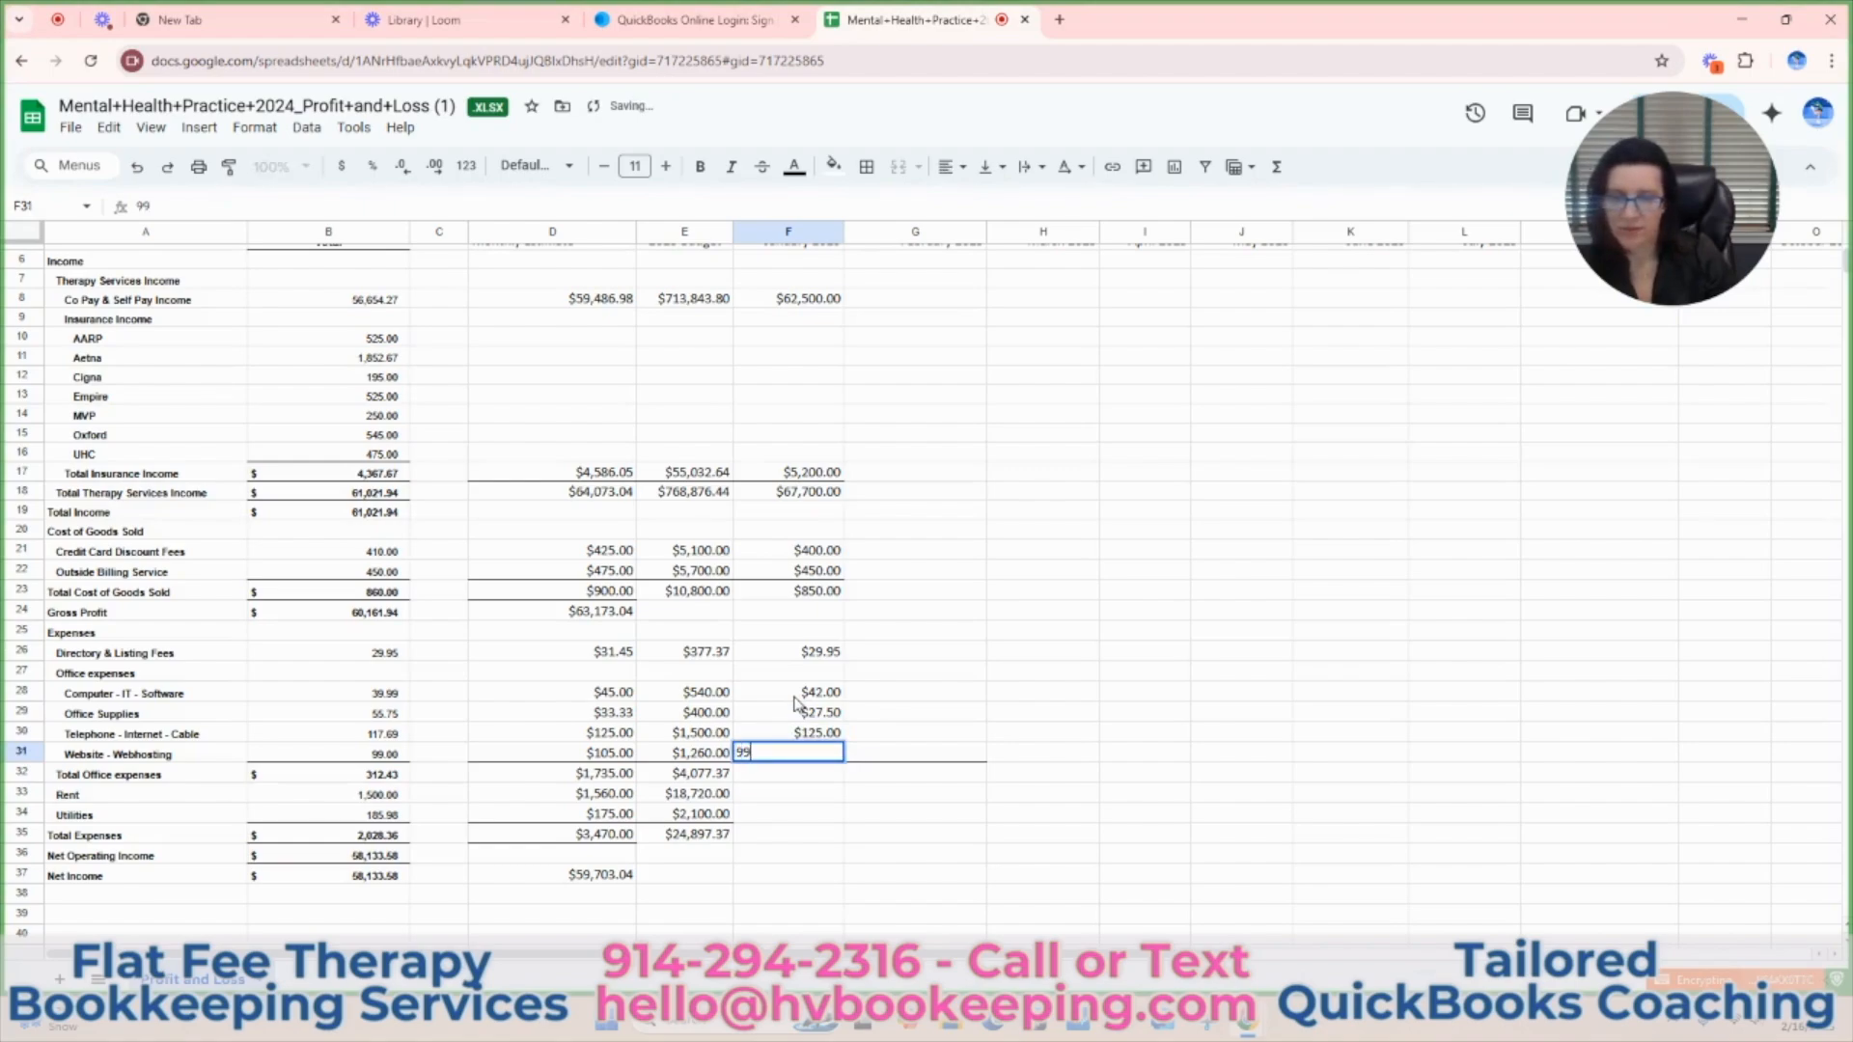
pyautogui.press('Return')
pyautogui.click(993, 654)
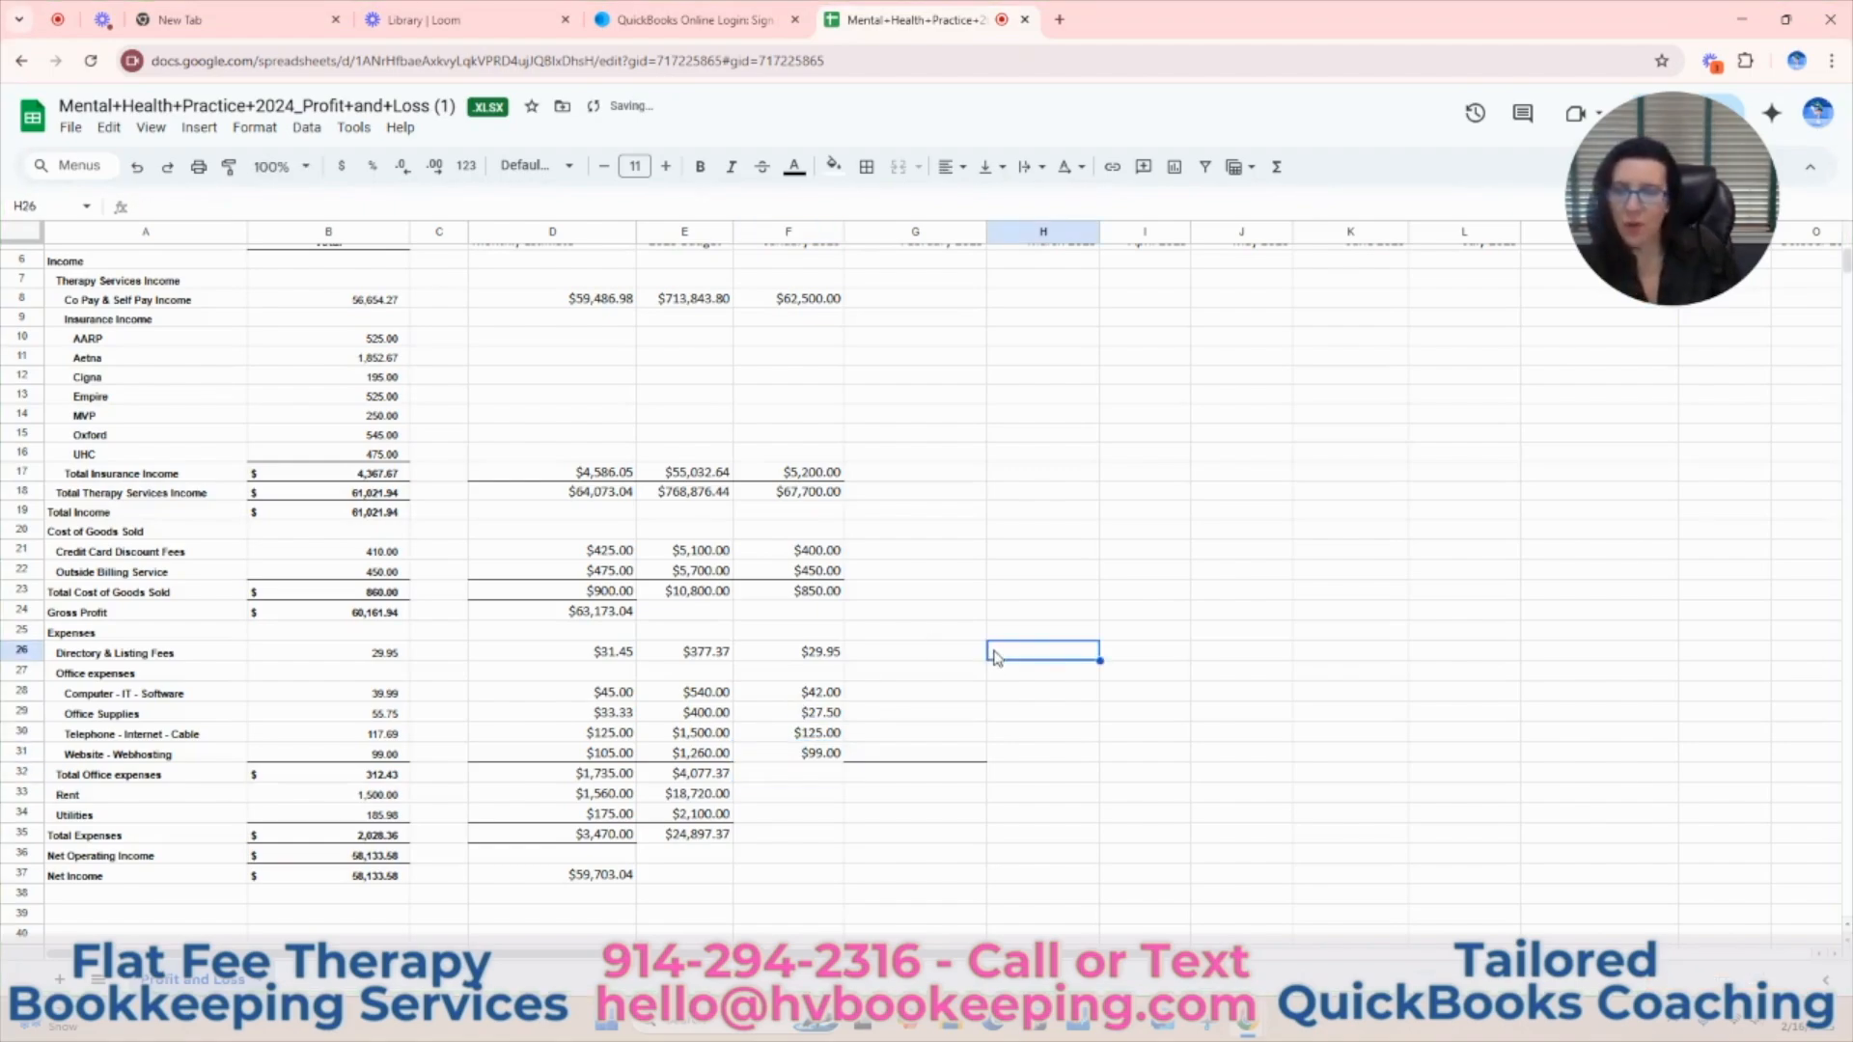
# Add a bottom border to the January Website - Webhosting cell F31.
pyautogui.click(825, 758)
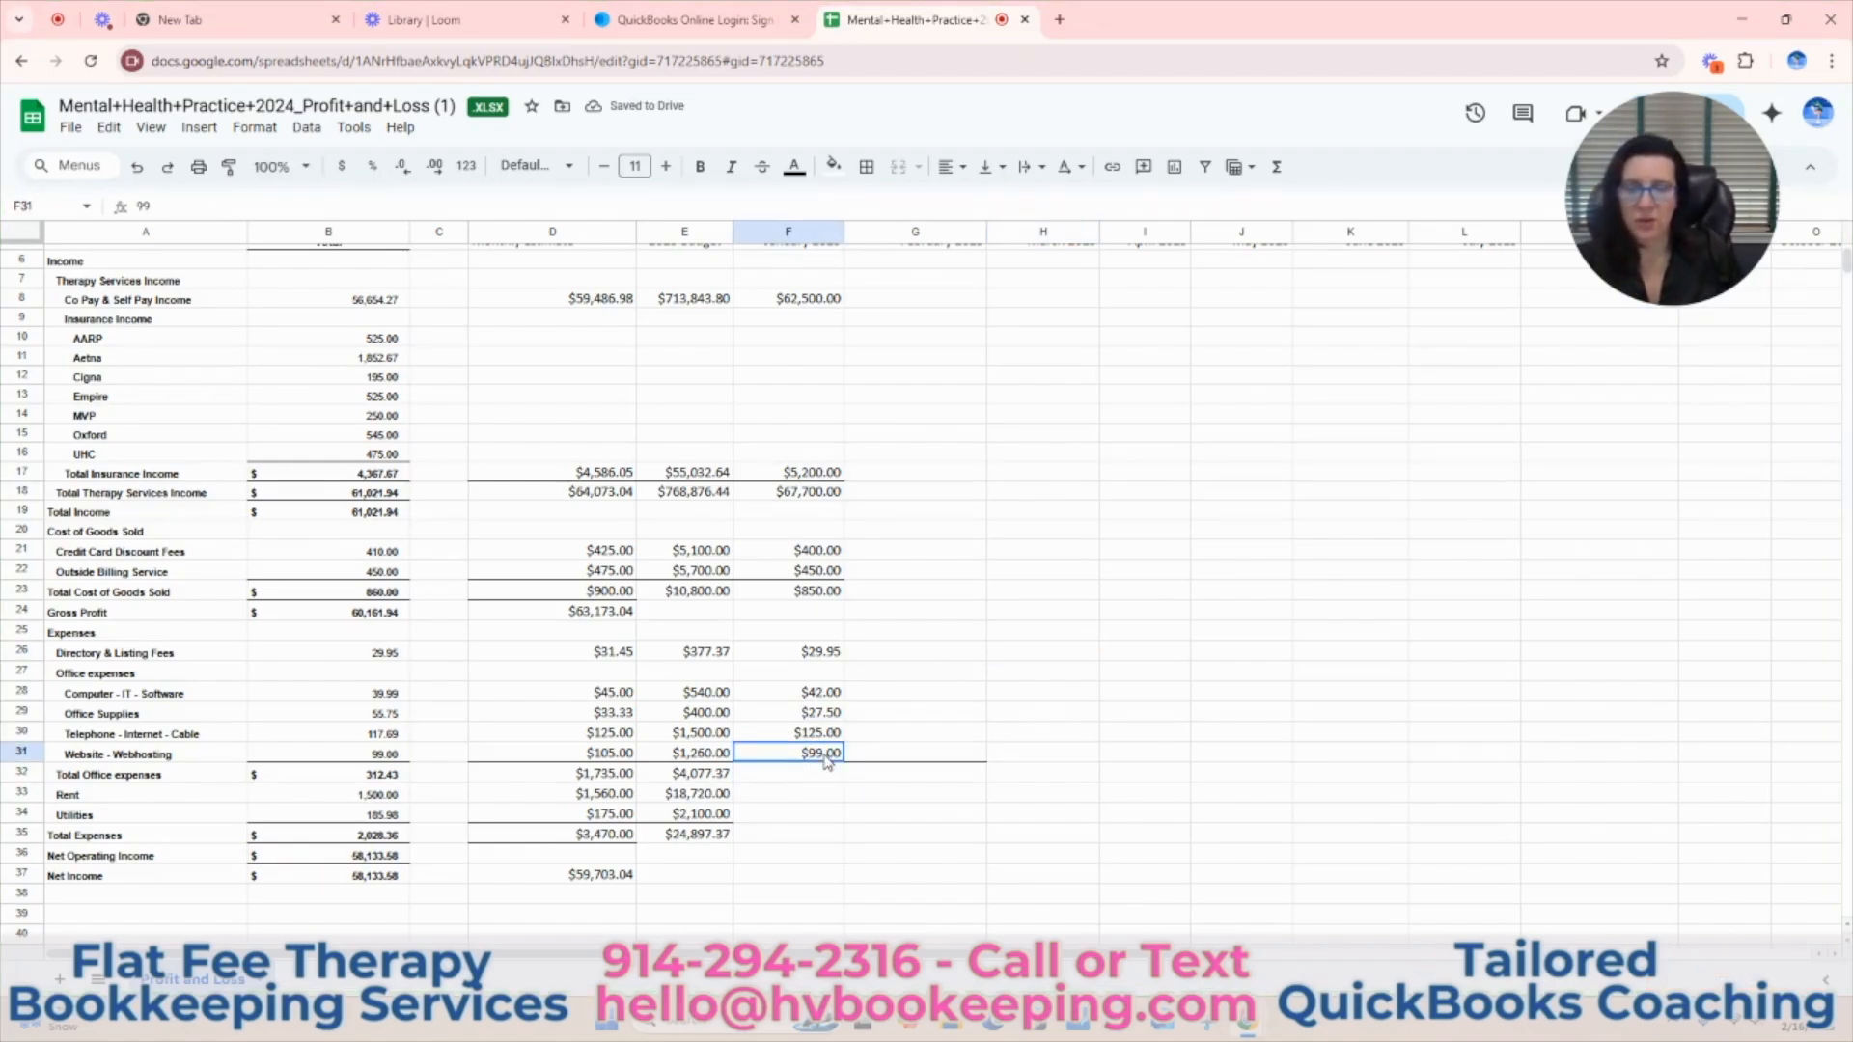
pyautogui.click(866, 166)
pyautogui.click(977, 243)
pyautogui.scroll(1, 1115, 712)
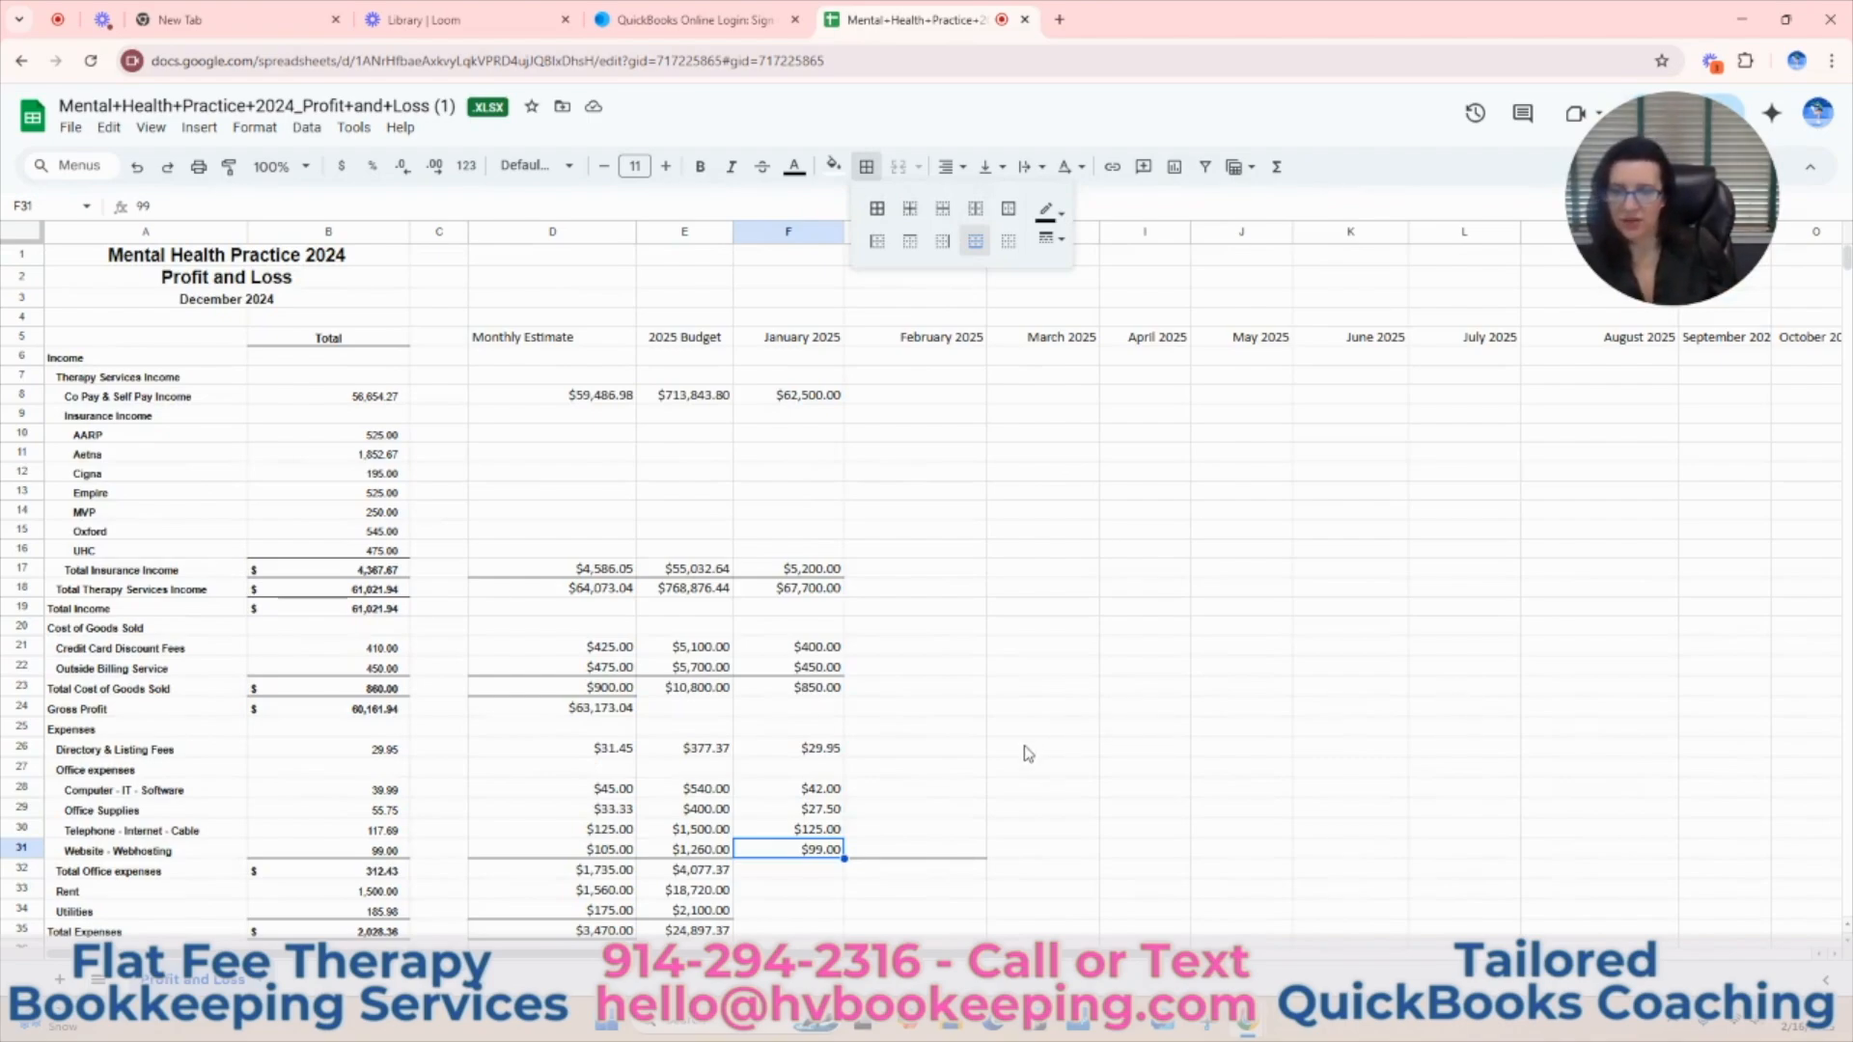
# Total the January office expenses in F32 with a SUM of F26:F31 and reject the suggested autofill.
pyautogui.scroll(-1, 1029, 753)
pyautogui.moveTo(814, 657); pyautogui.dragTo(823, 757)
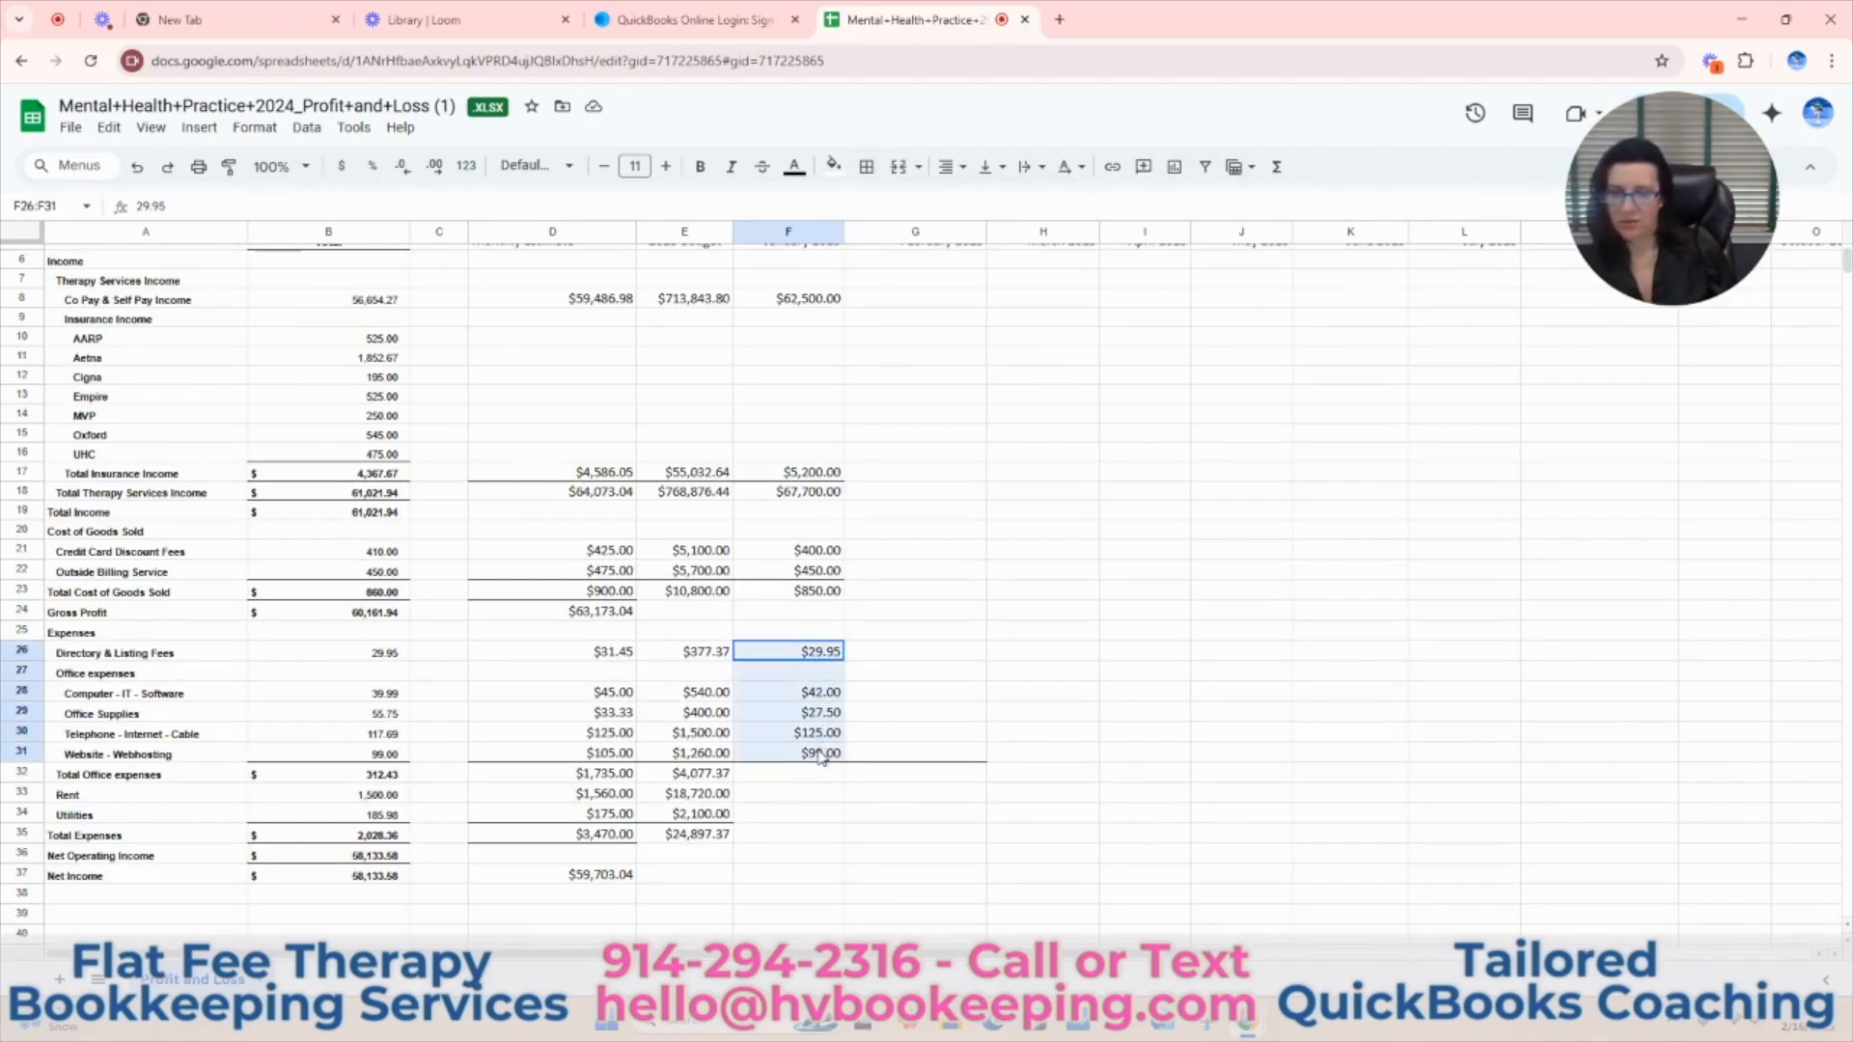
pyautogui.click(1278, 169)
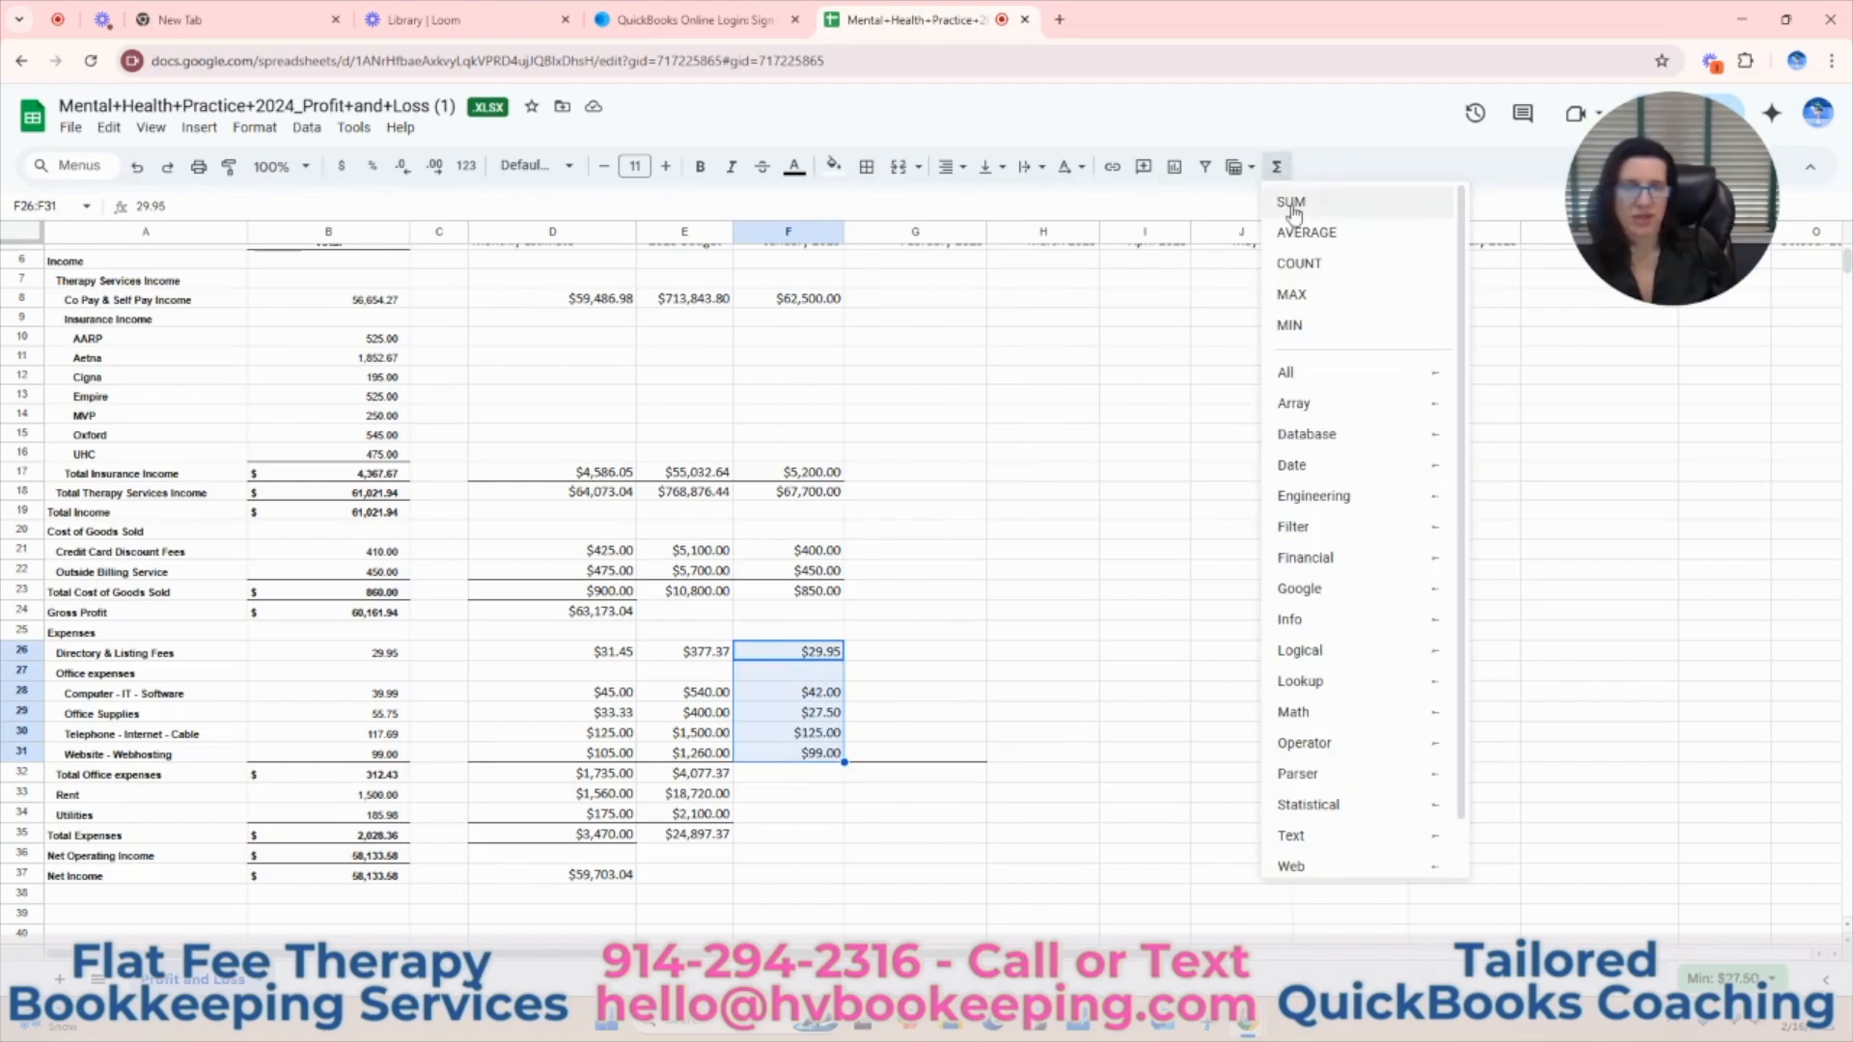
pyautogui.click(1291, 201)
pyautogui.press('Return')
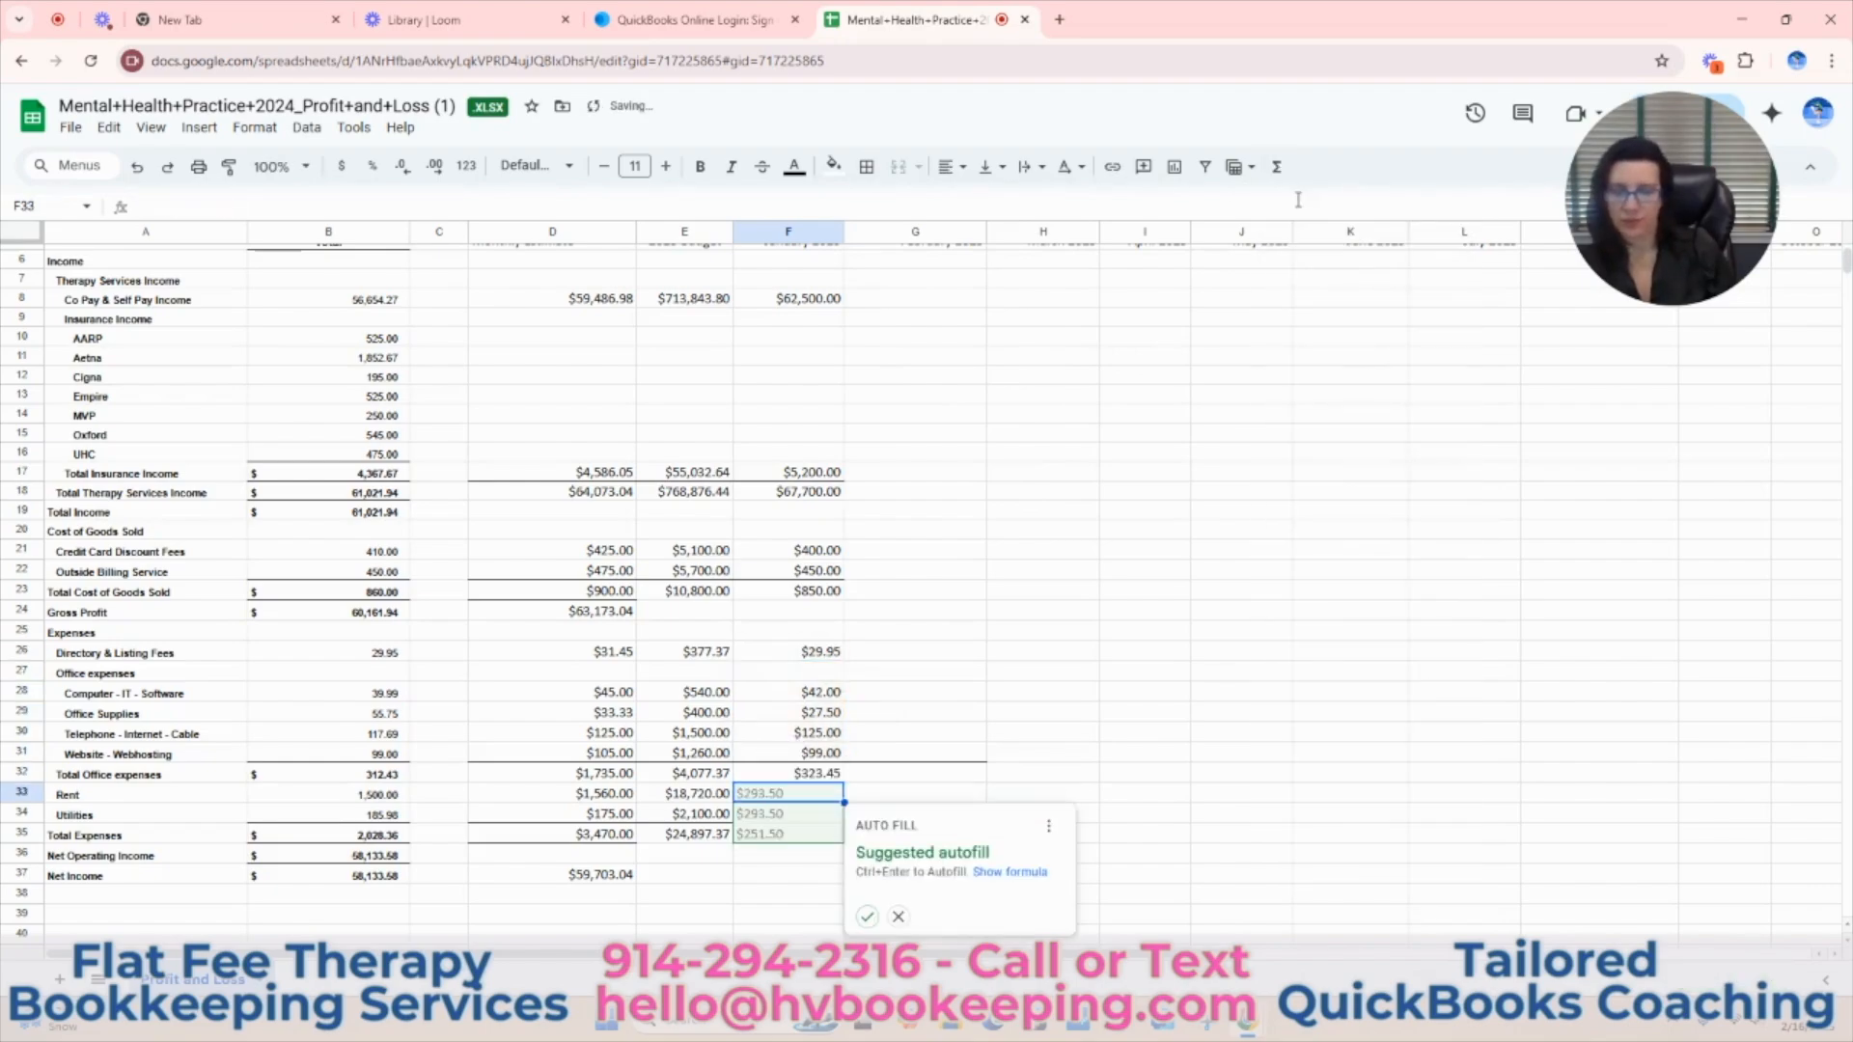
pyautogui.click(897, 916)
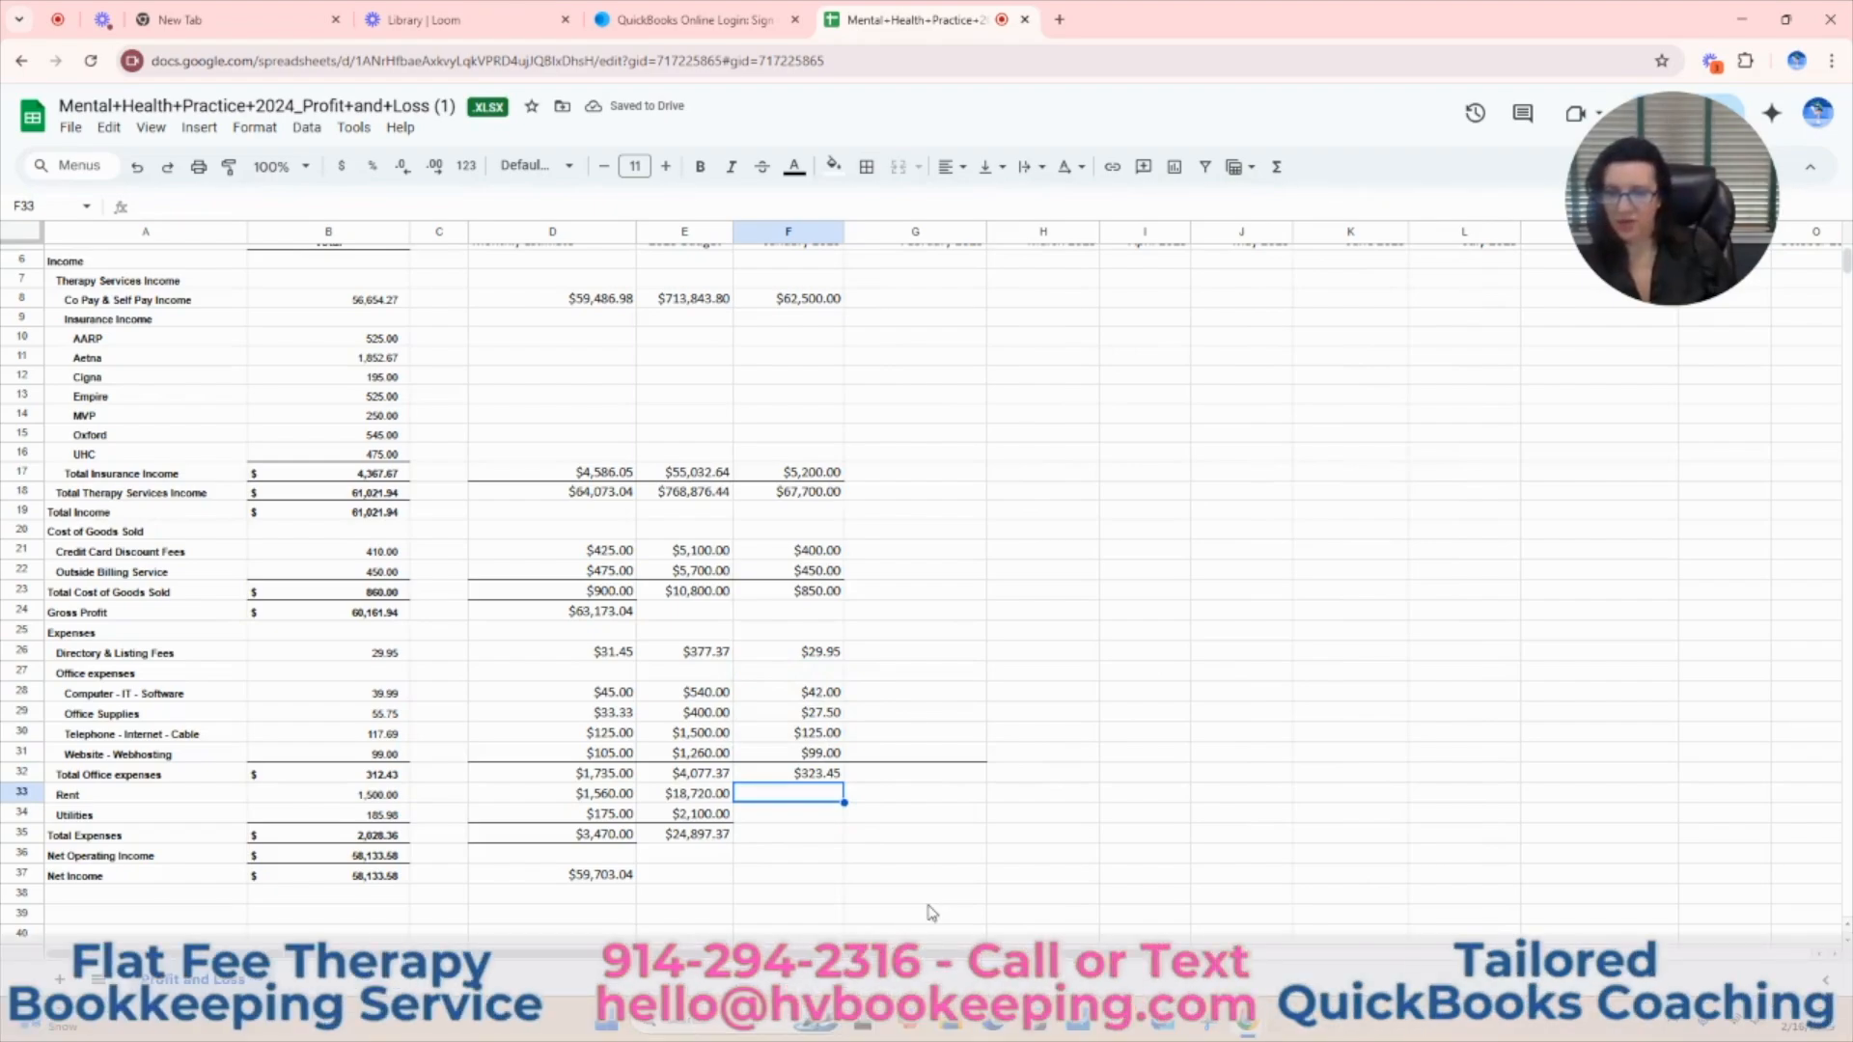
# Enter the January amounts of 1,500 for Rent in F33 and 170 for Utilities in F34.
pyautogui.write('1500')
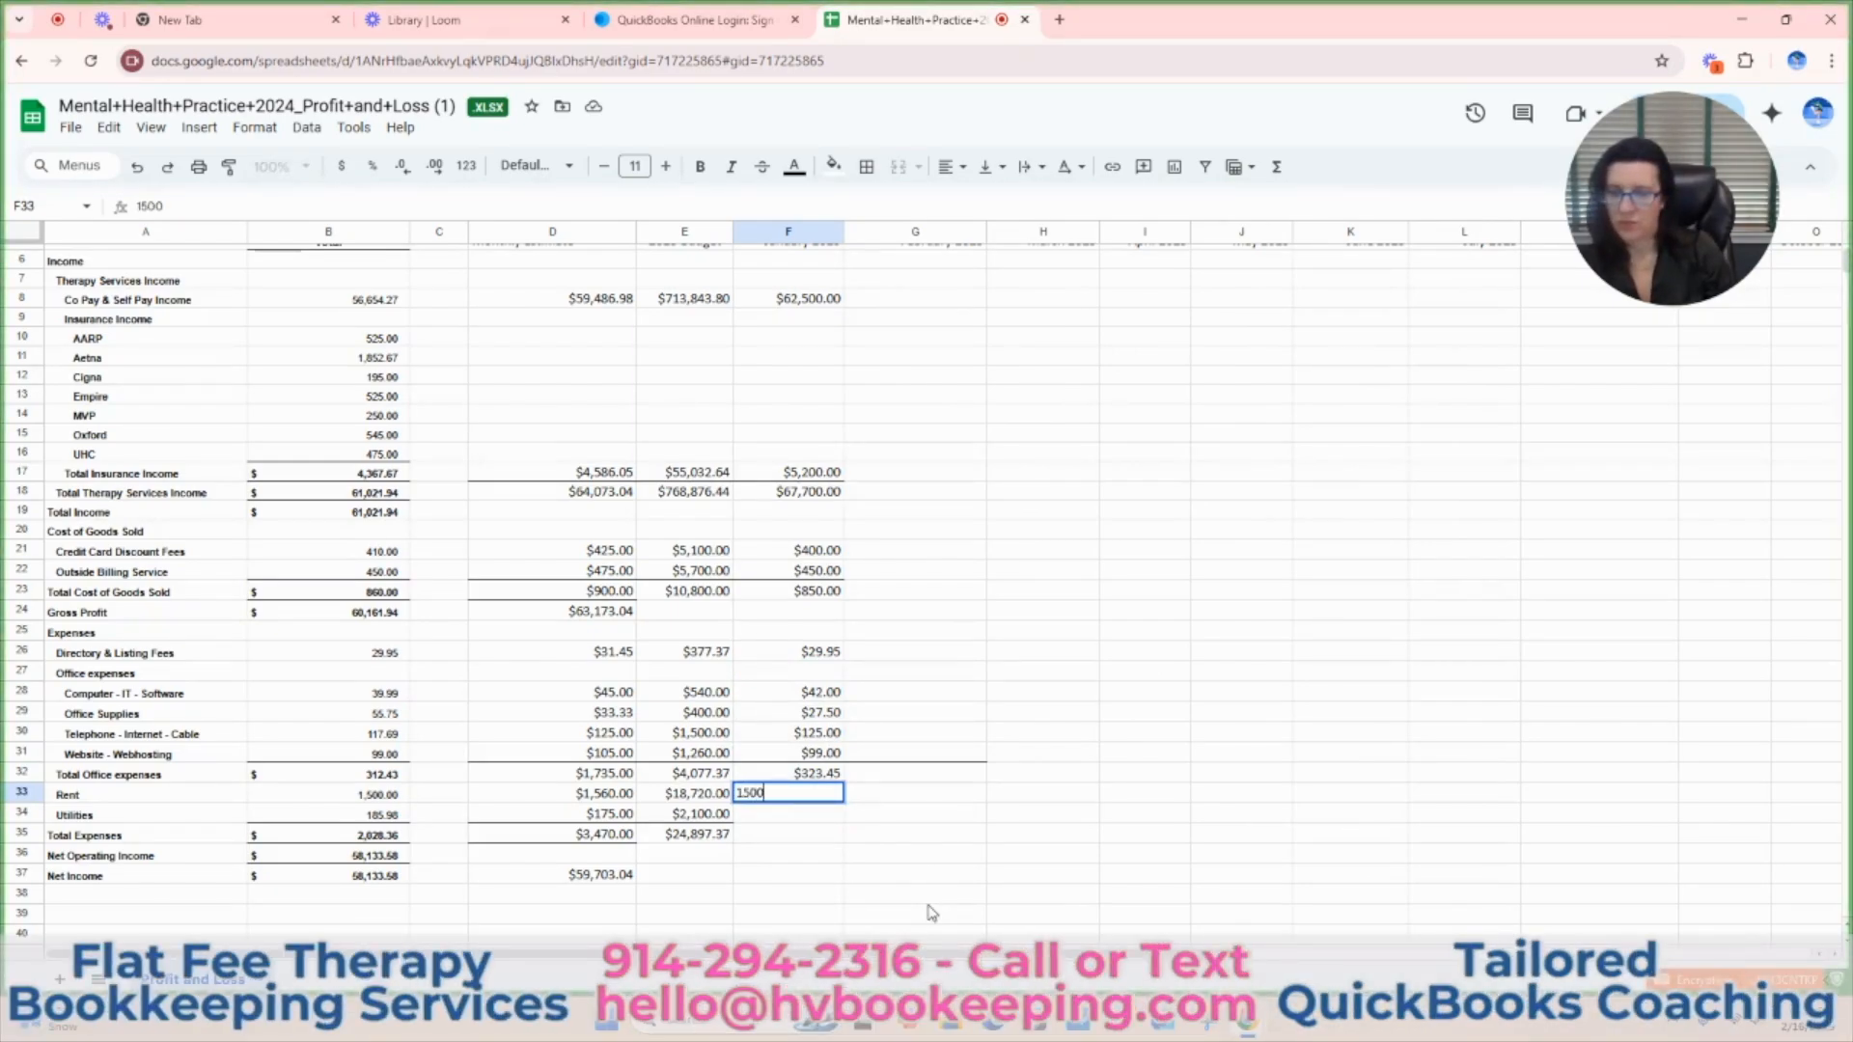
pyautogui.press('Return')
pyautogui.write('170.00')
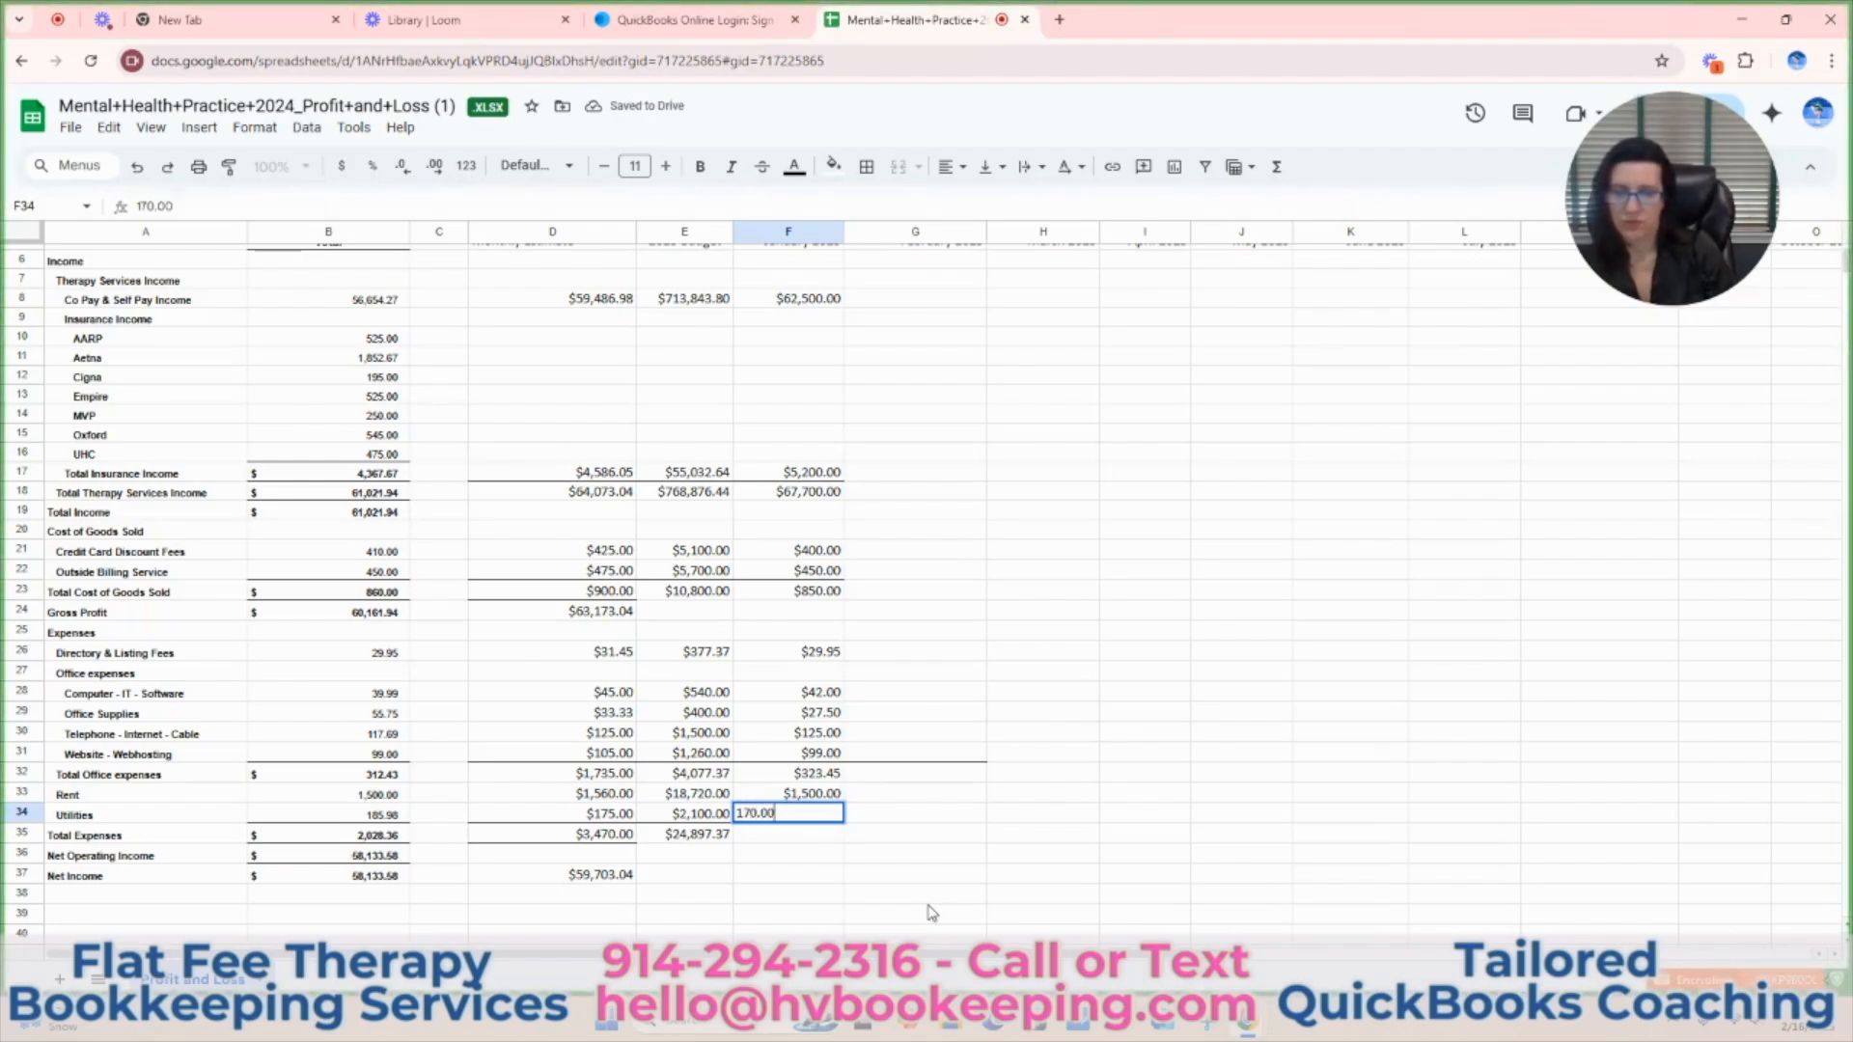
pyautogui.press('Return')
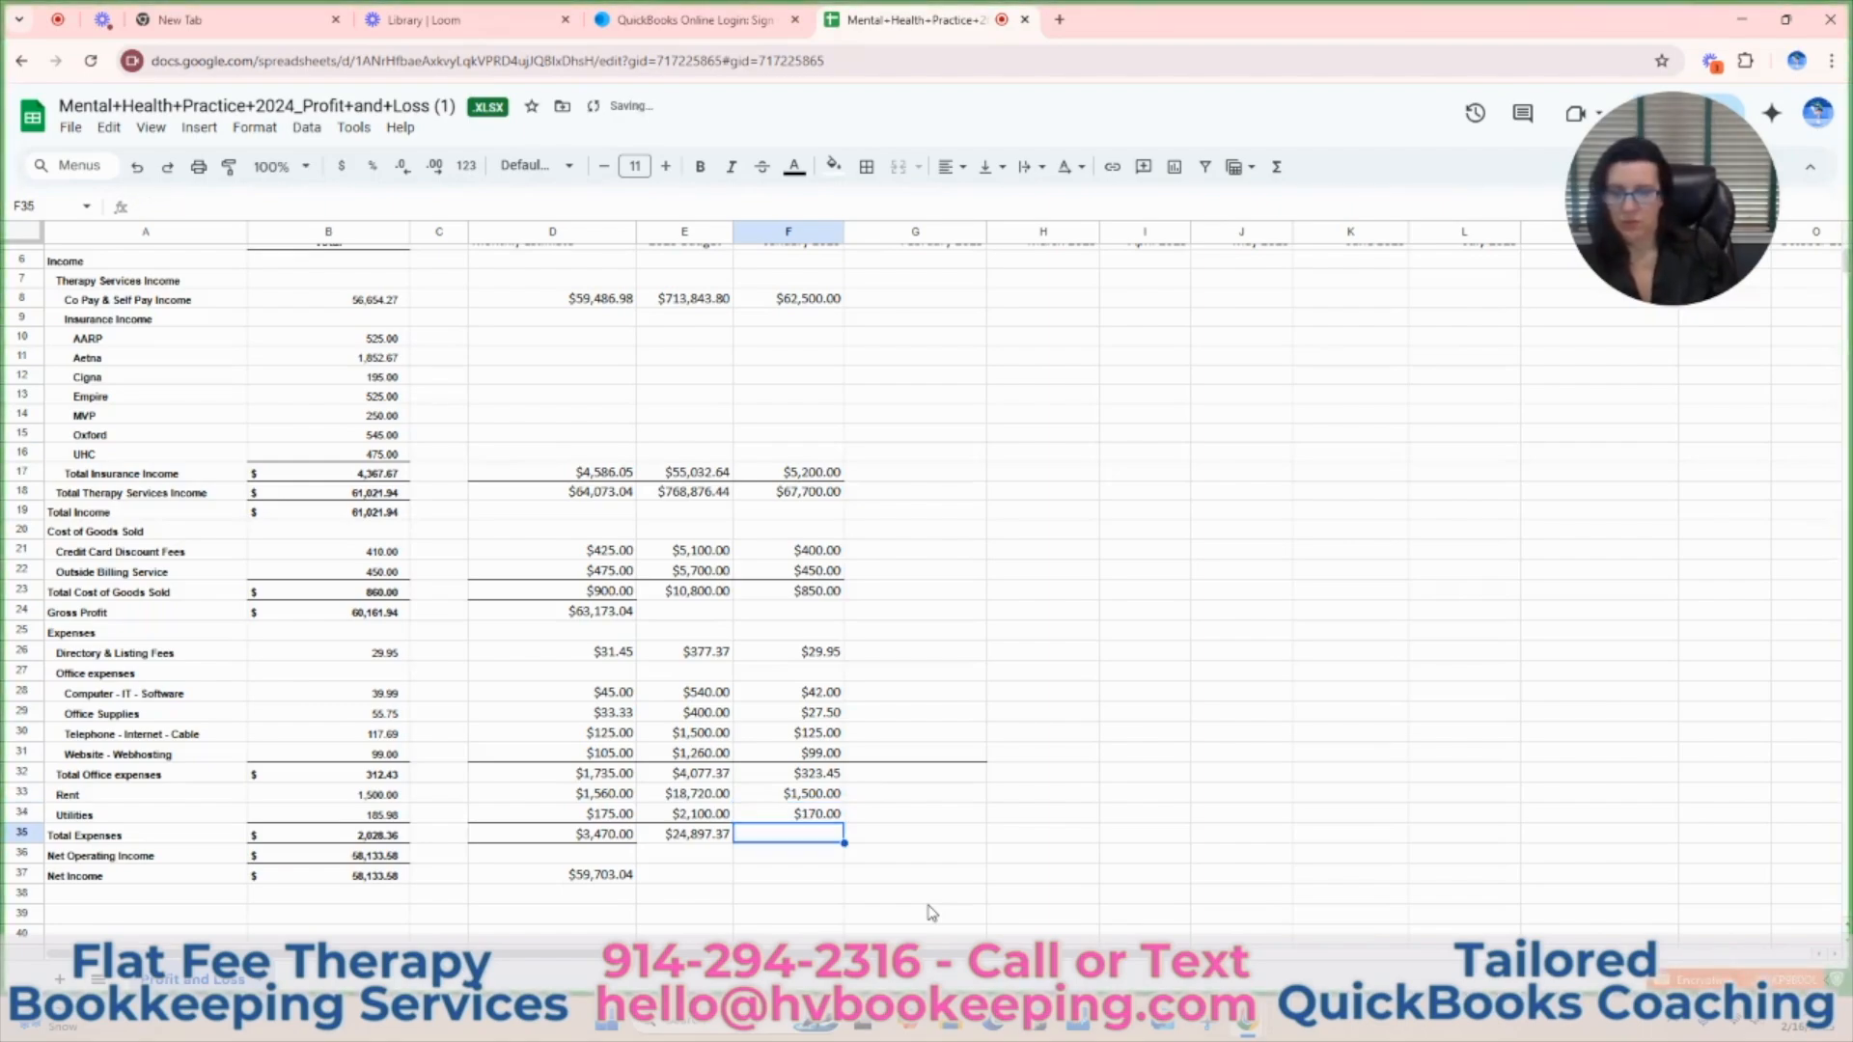
# Add a bottom border to the January Utilities cell F34.
pyautogui.click(811, 814)
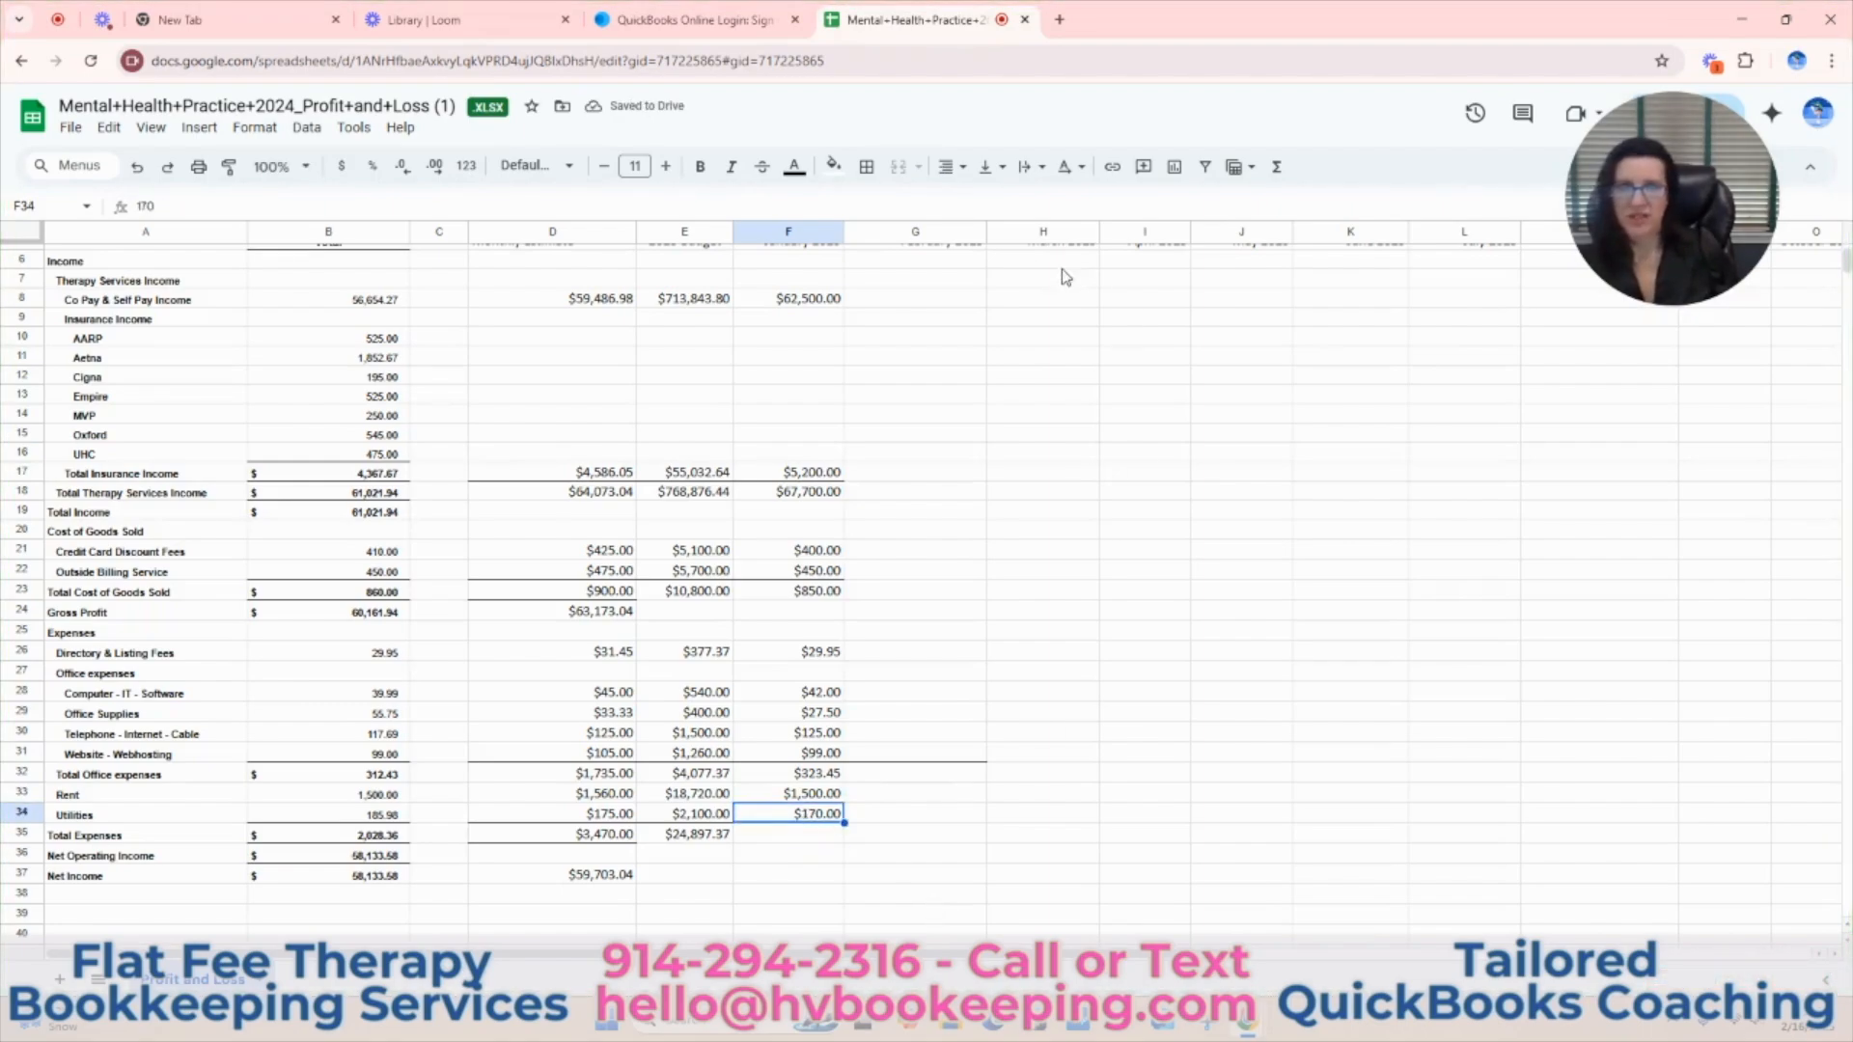
pyautogui.click(867, 166)
pyautogui.click(977, 242)
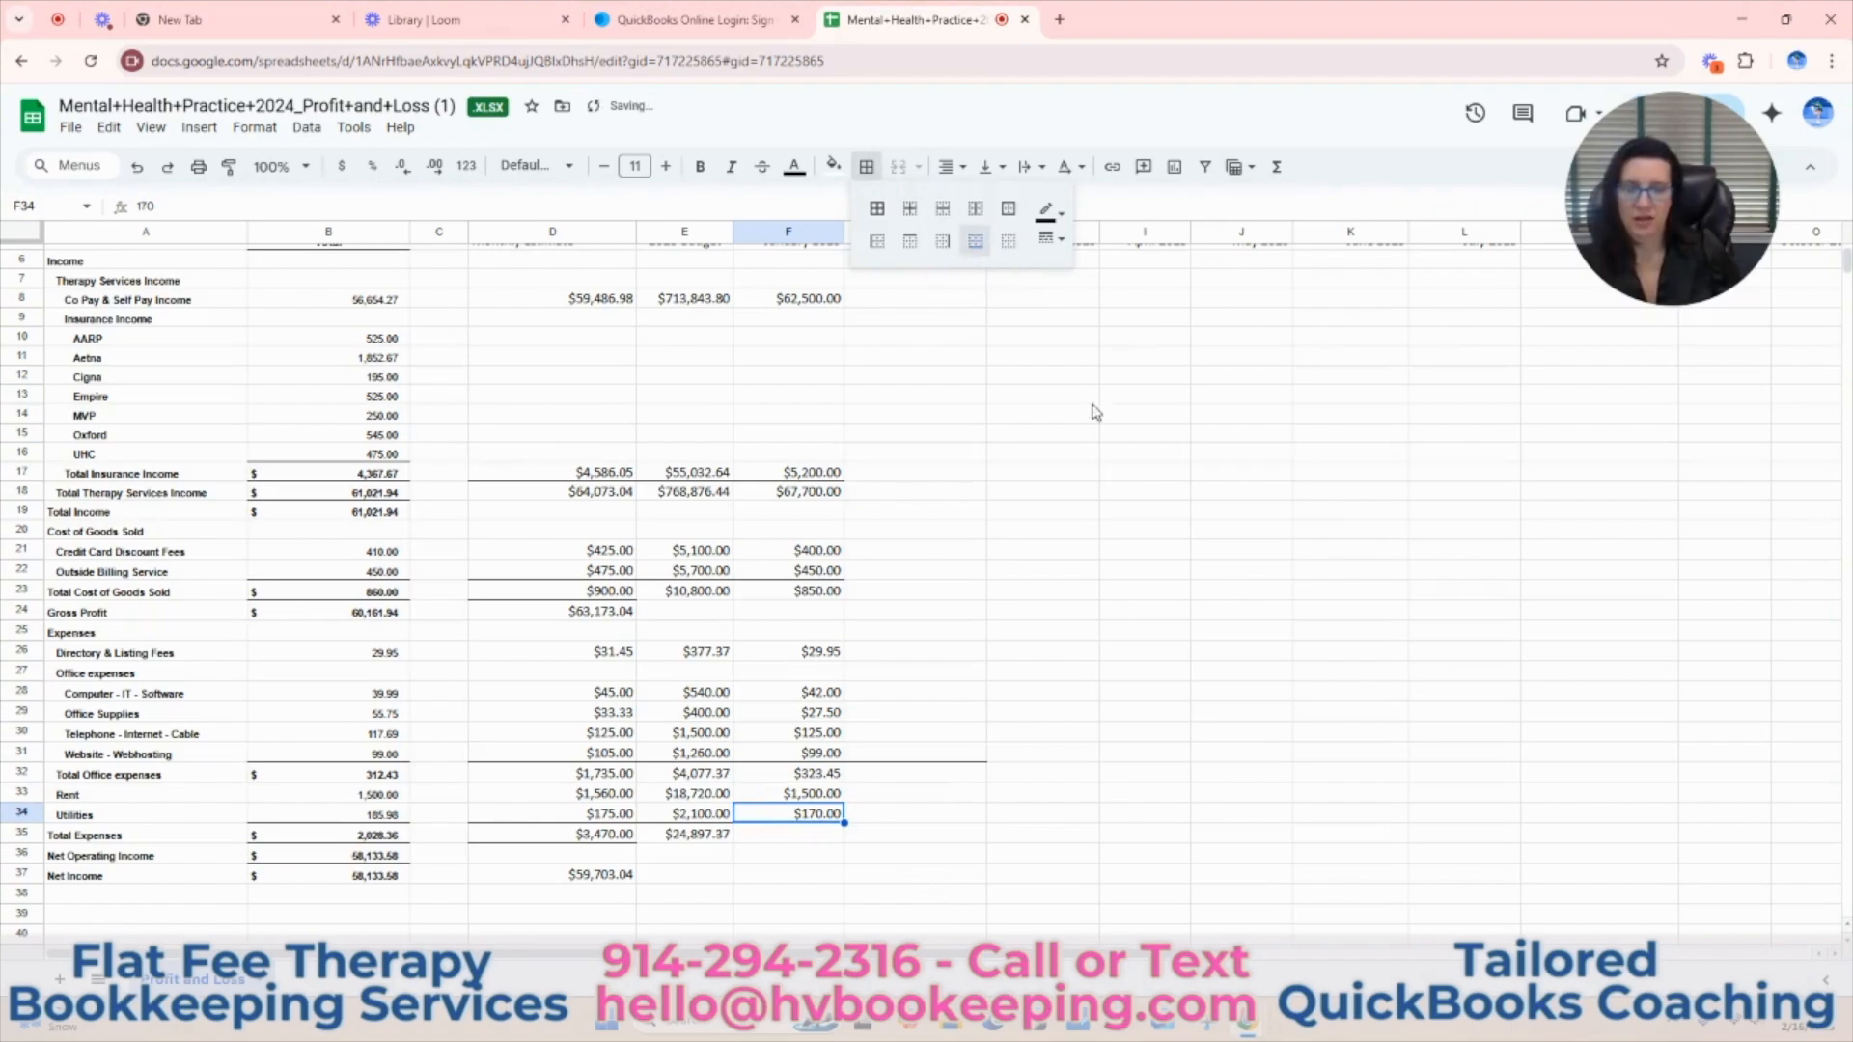
pyautogui.click(1145, 753)
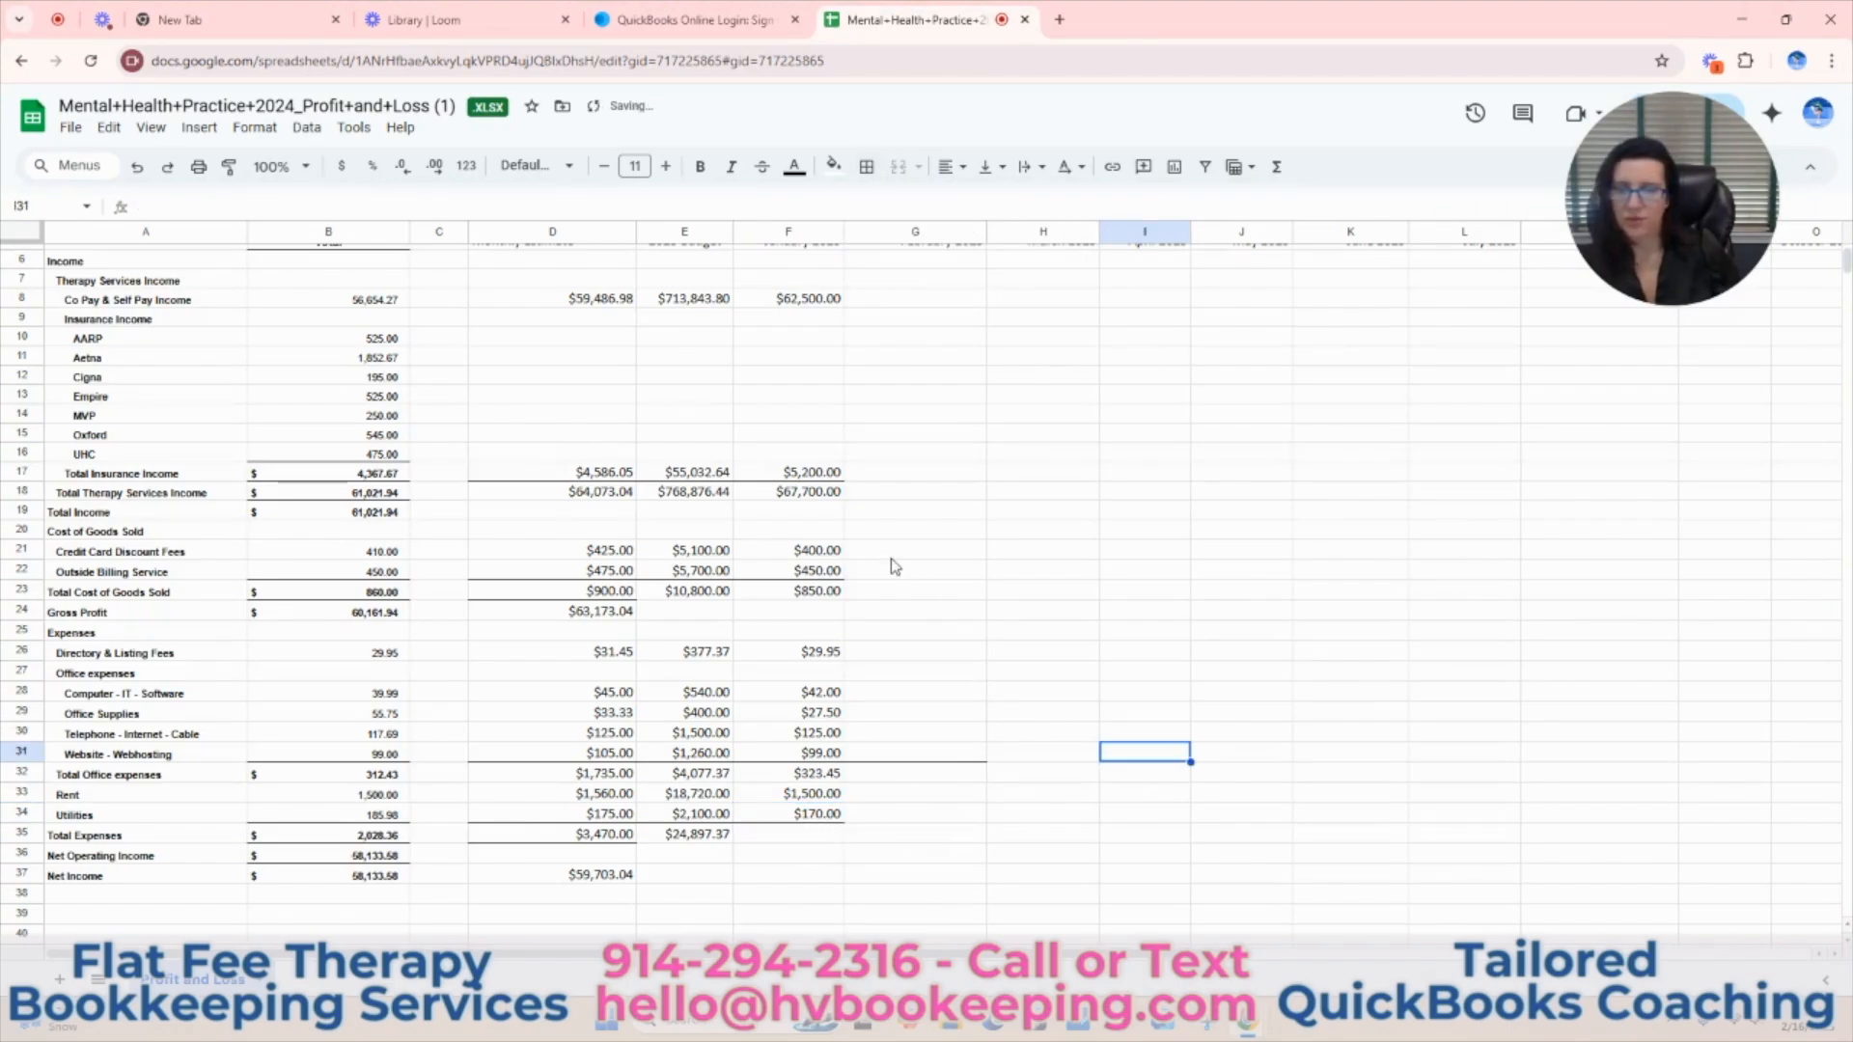
# Freeze the sheet's header rows up to row 6.
pyautogui.click(820, 497)
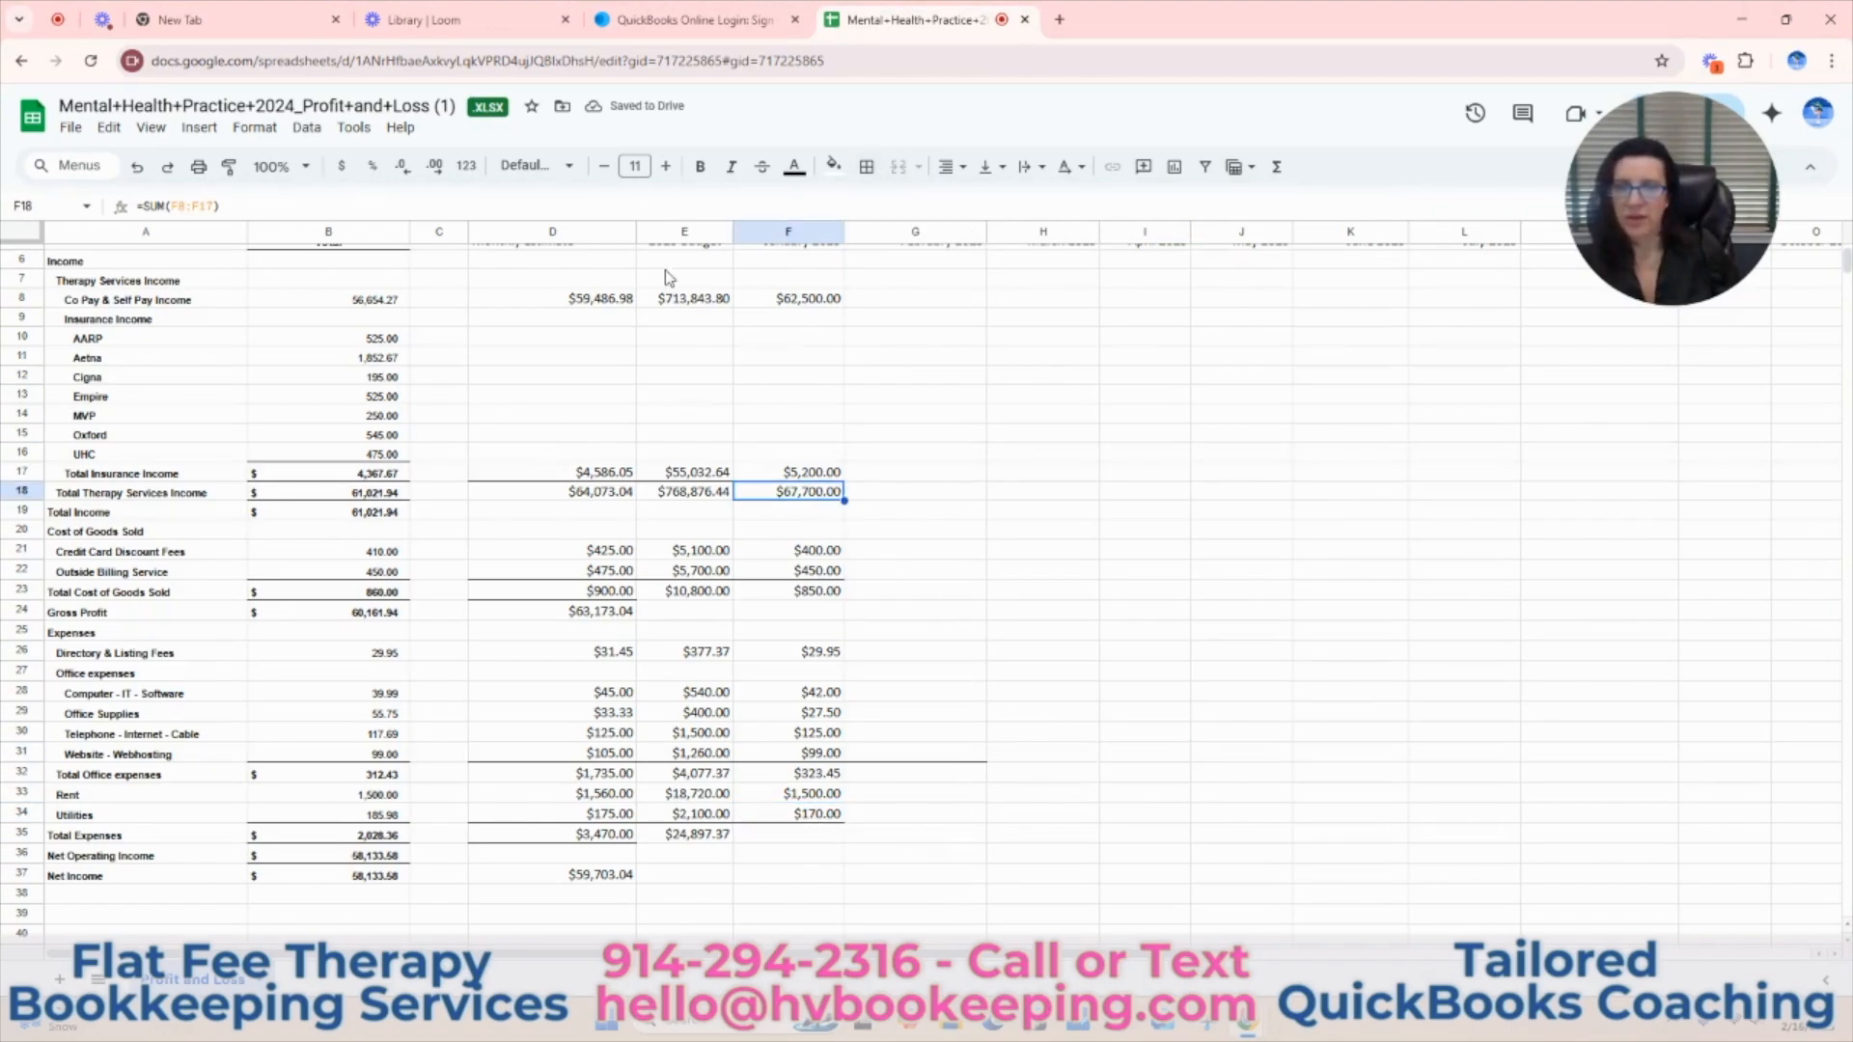
pyautogui.scroll(2, 666, 333)
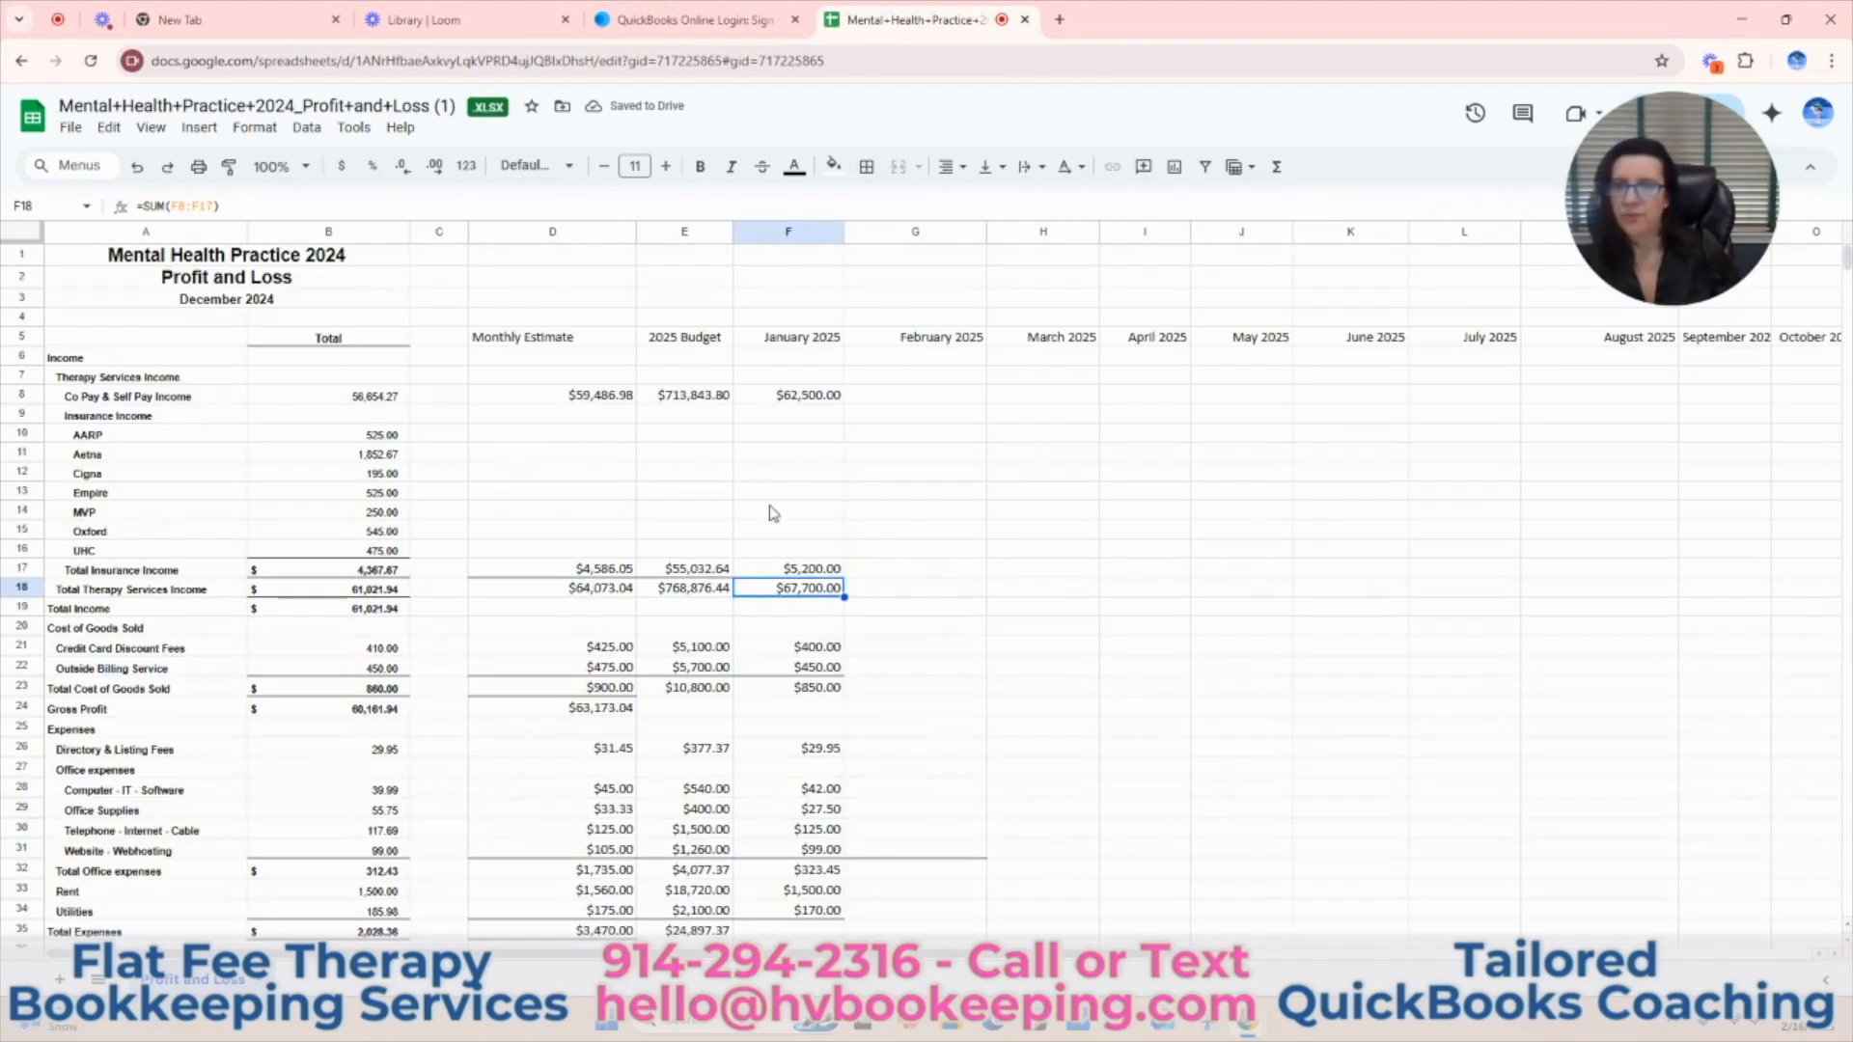
pyautogui.click(21, 355)
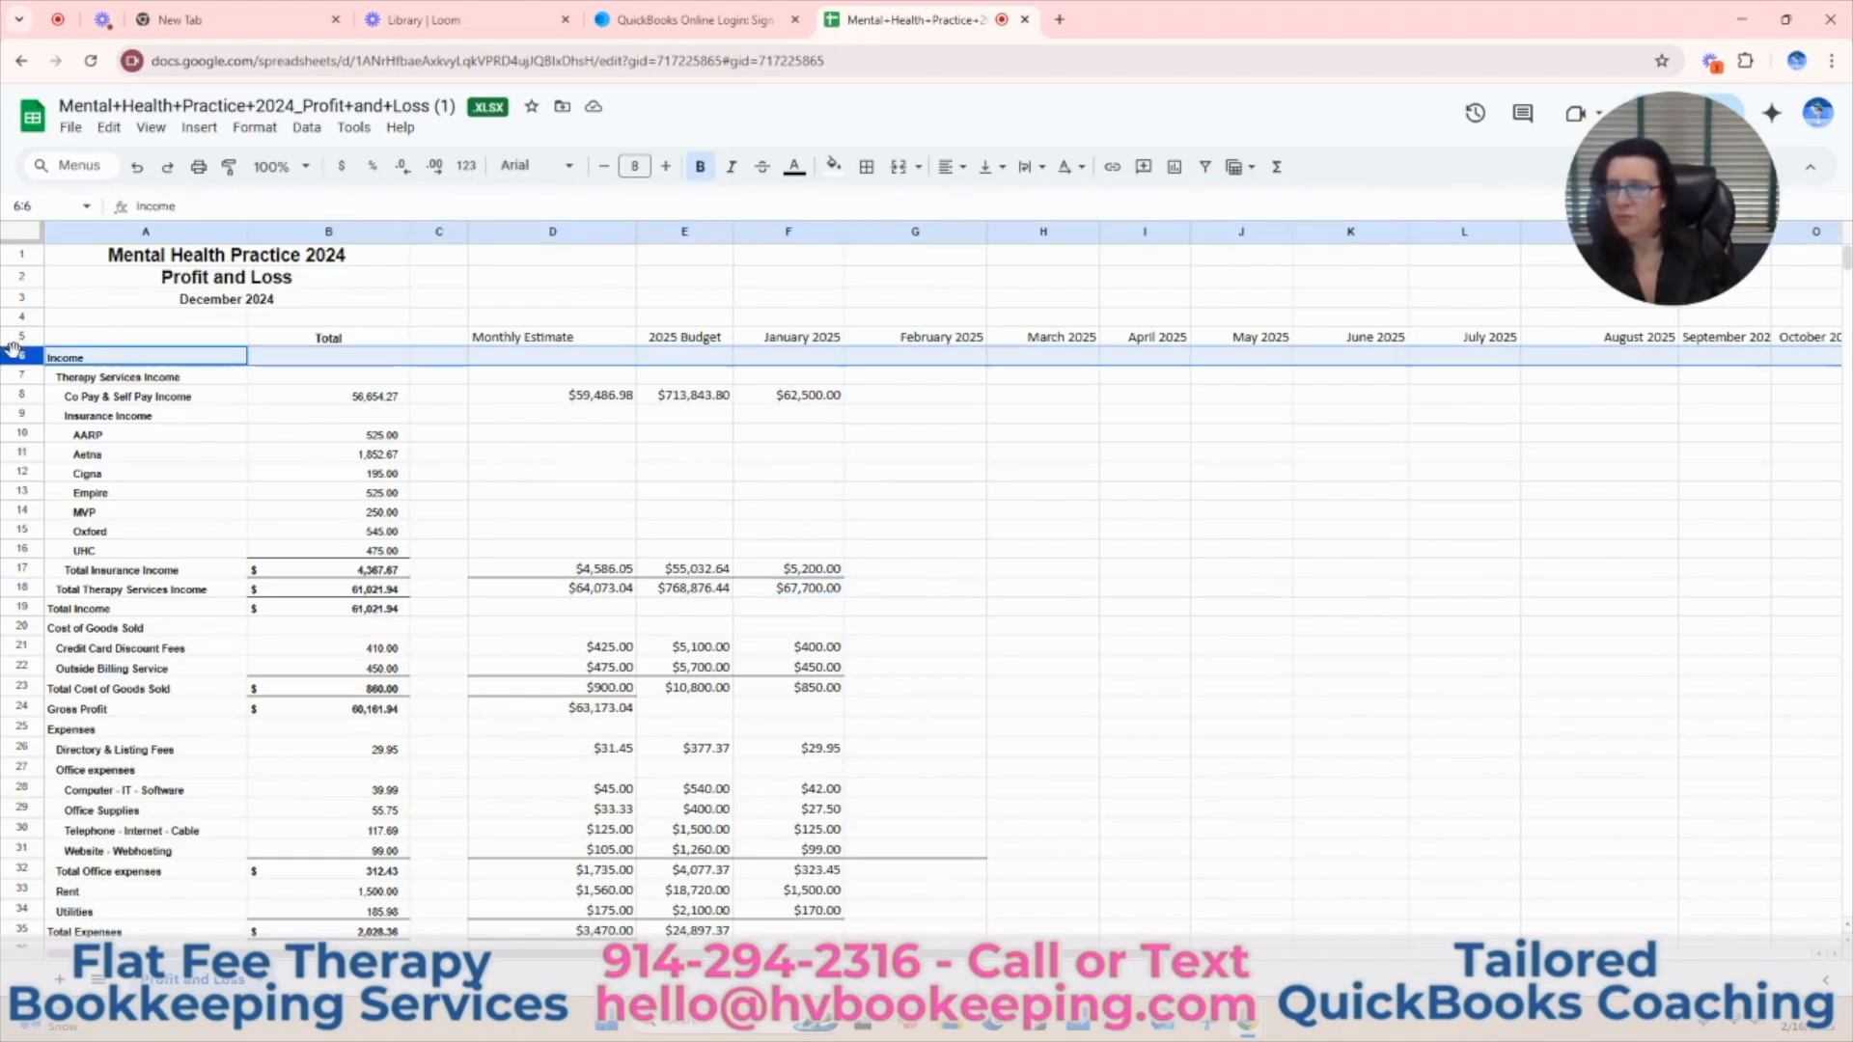
pyautogui.click(152, 127)
pyautogui.moveTo(232, 192)
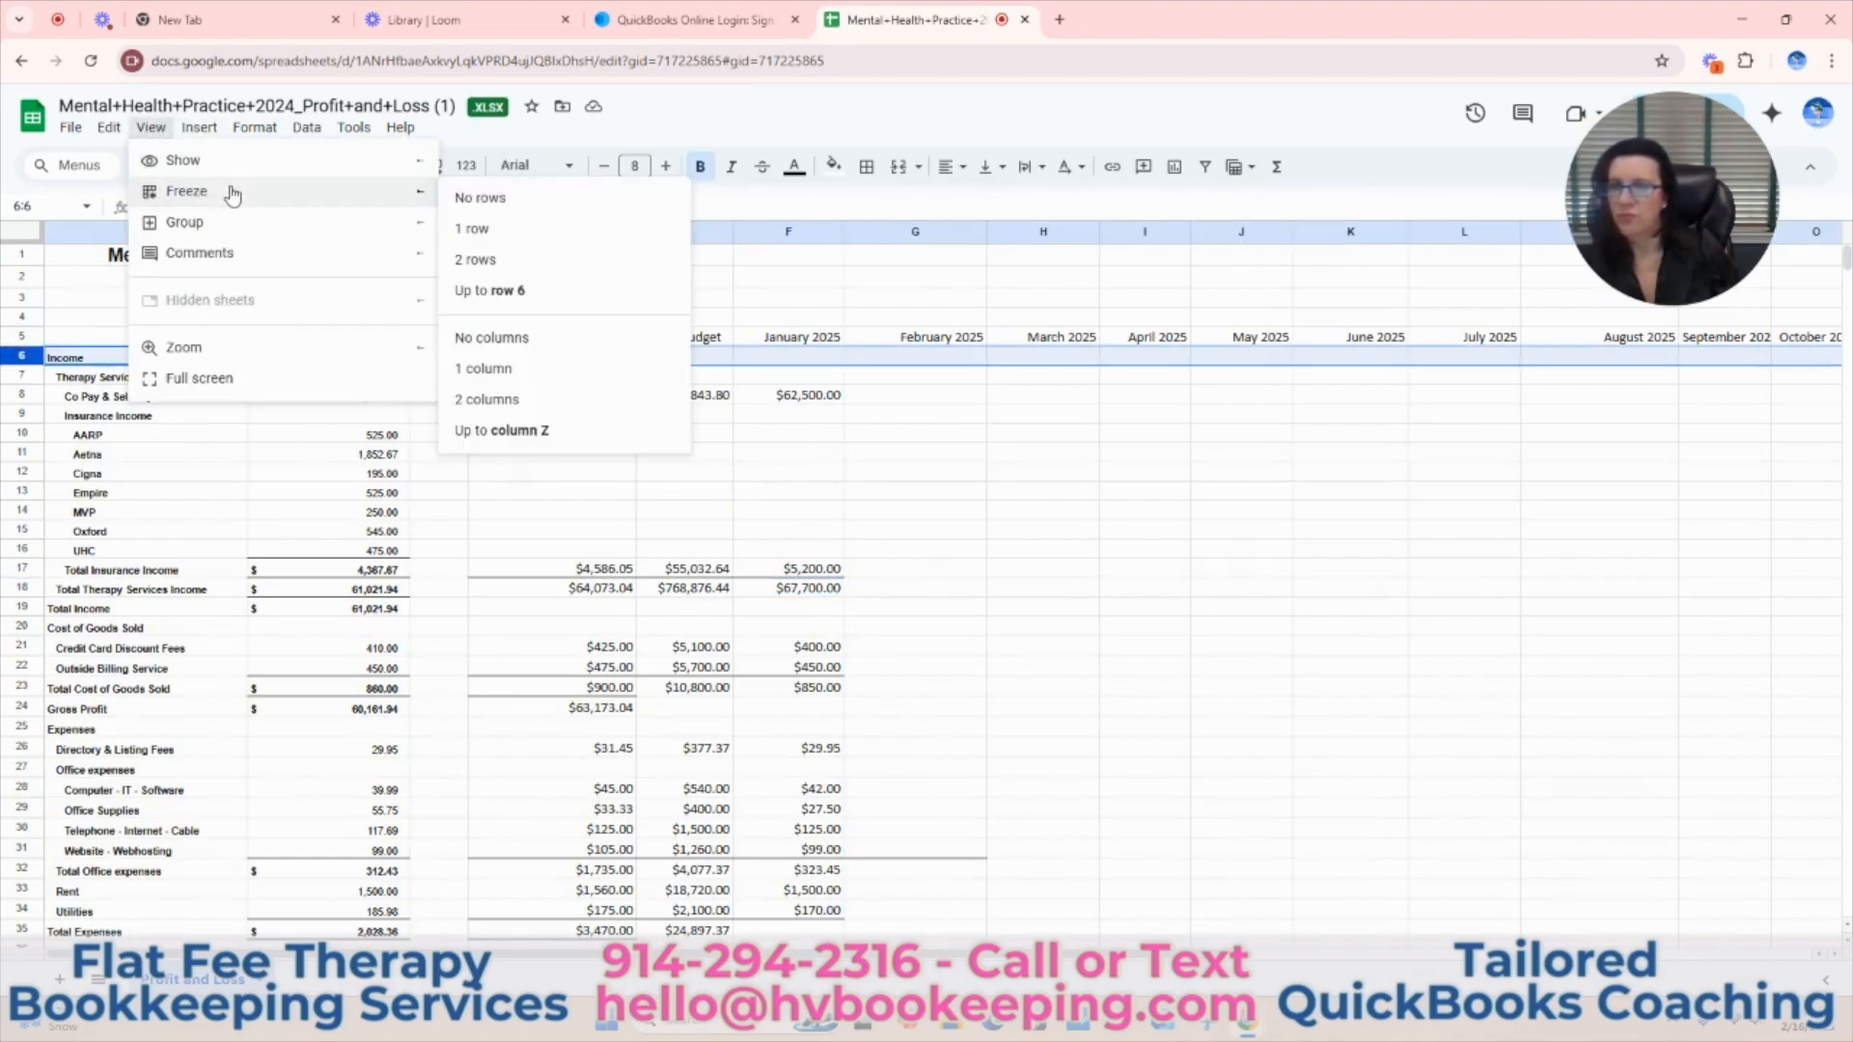
pyautogui.click(489, 291)
pyautogui.scroll(-5, 1088, 626)
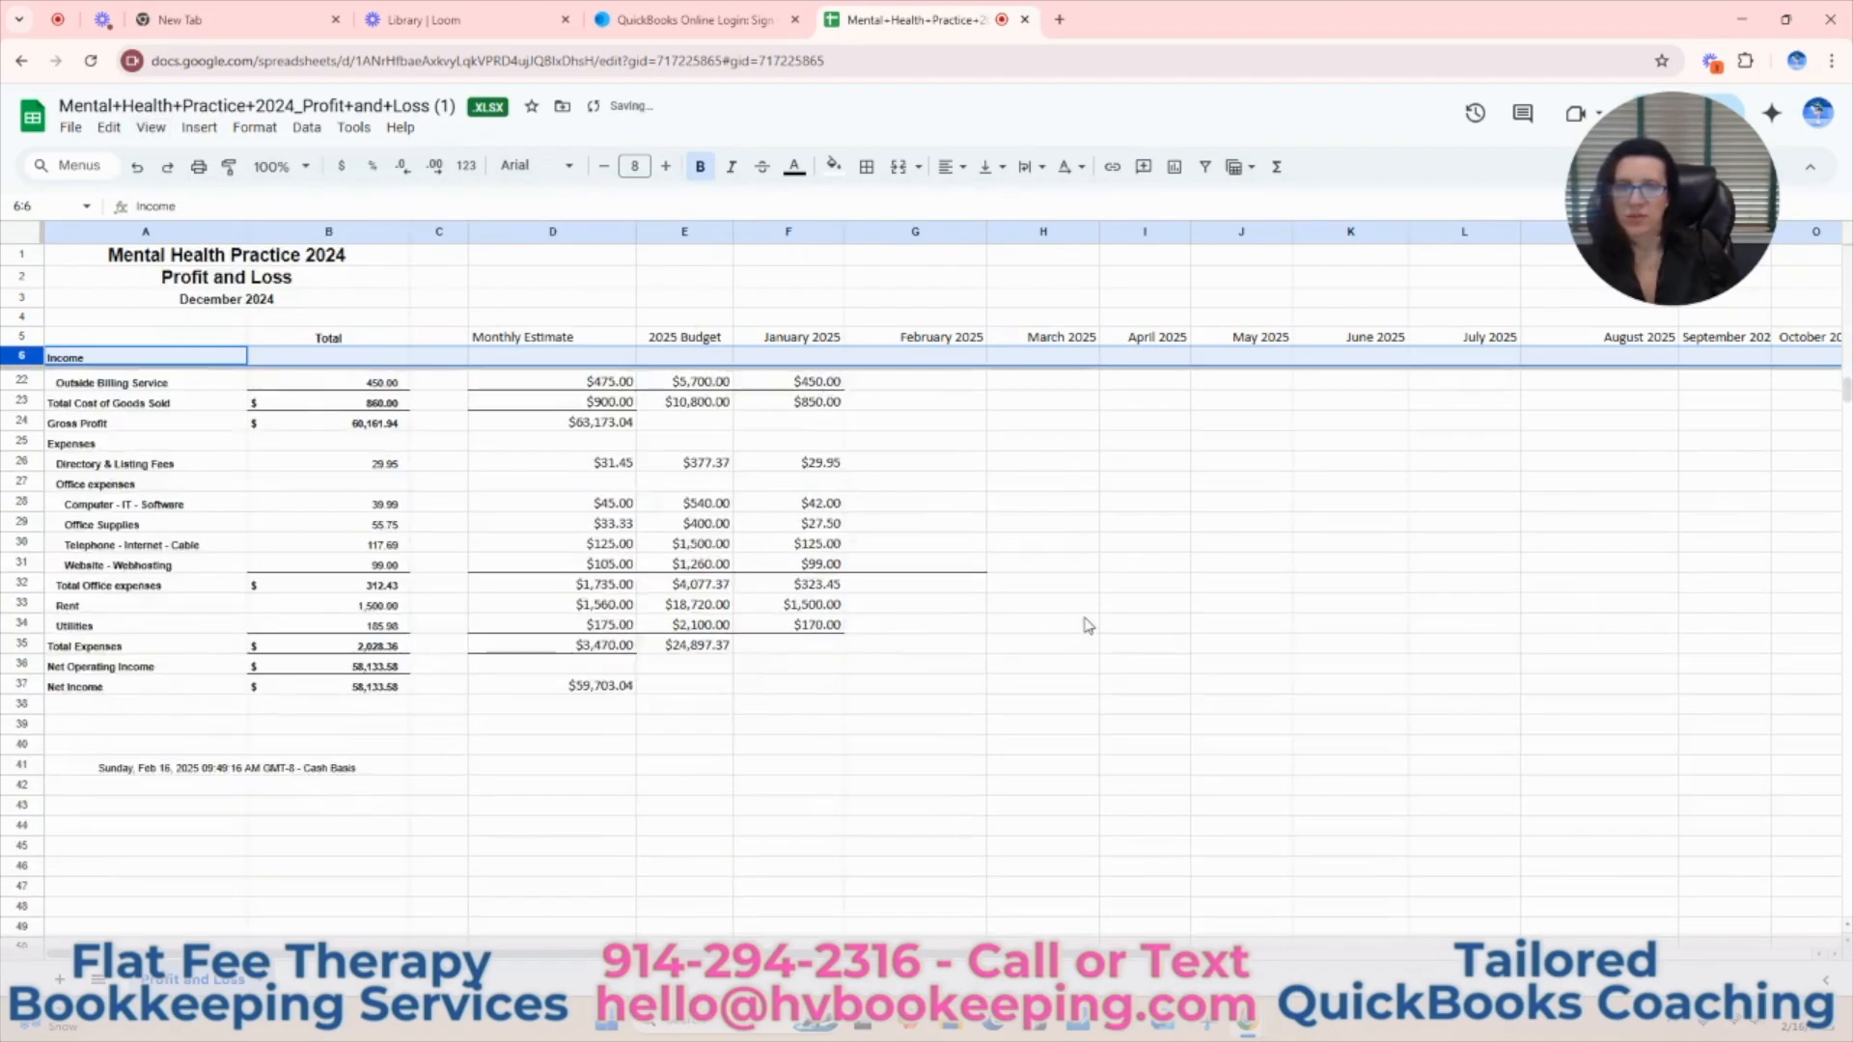
pyautogui.scroll(5, 1088, 625)
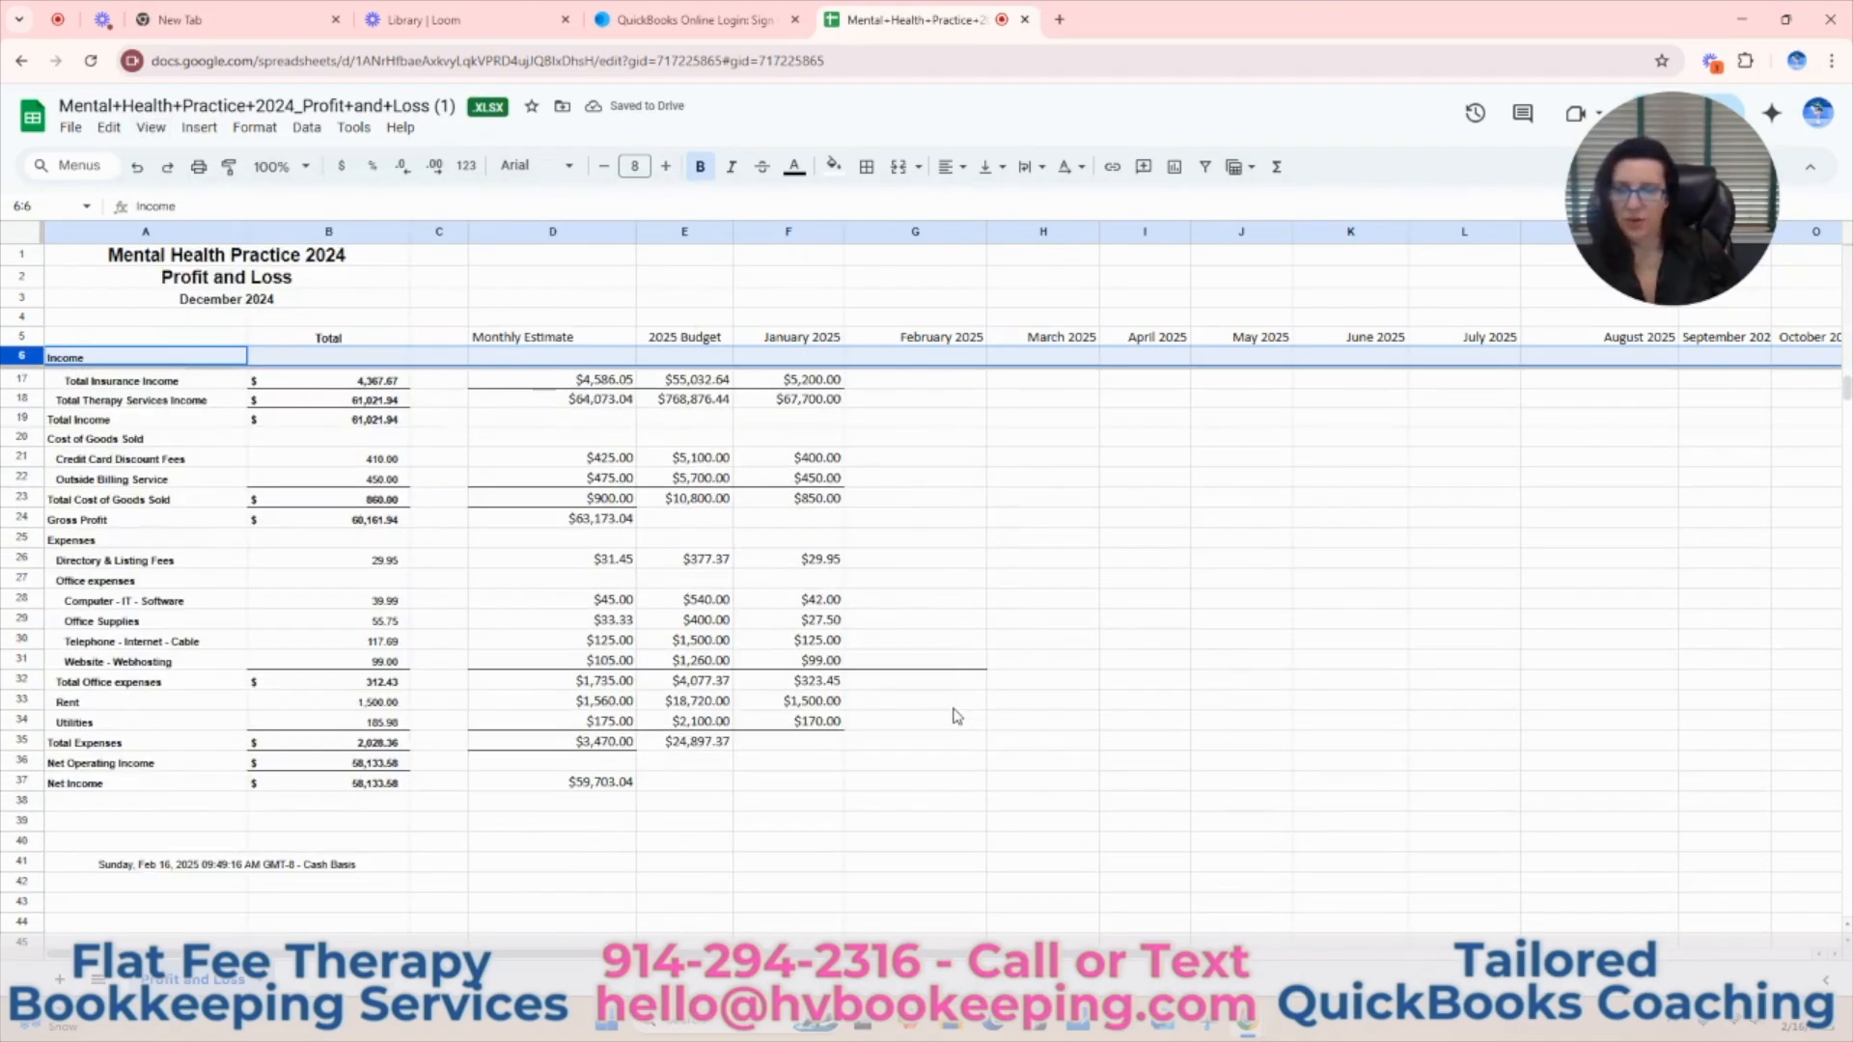
# Make the January Total Therapy Services Income in F18 bold.
pyautogui.click(816, 593)
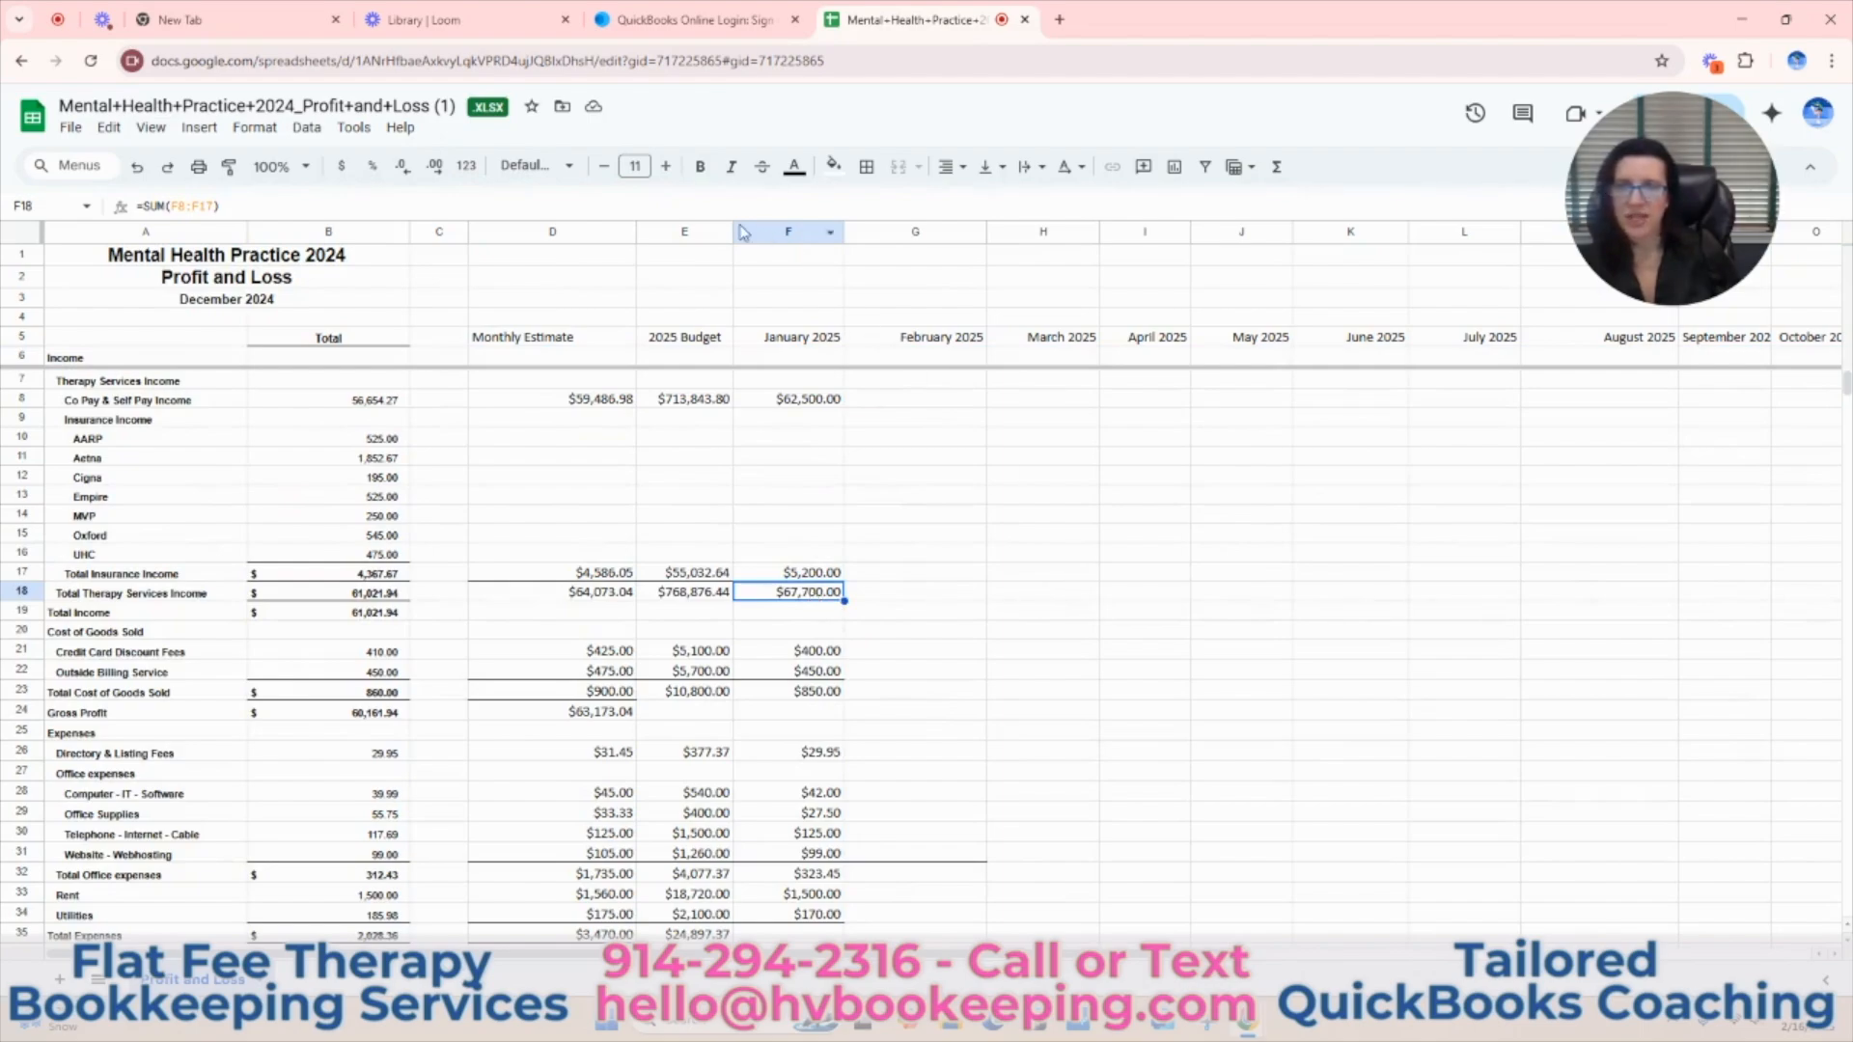
pyautogui.click(700, 166)
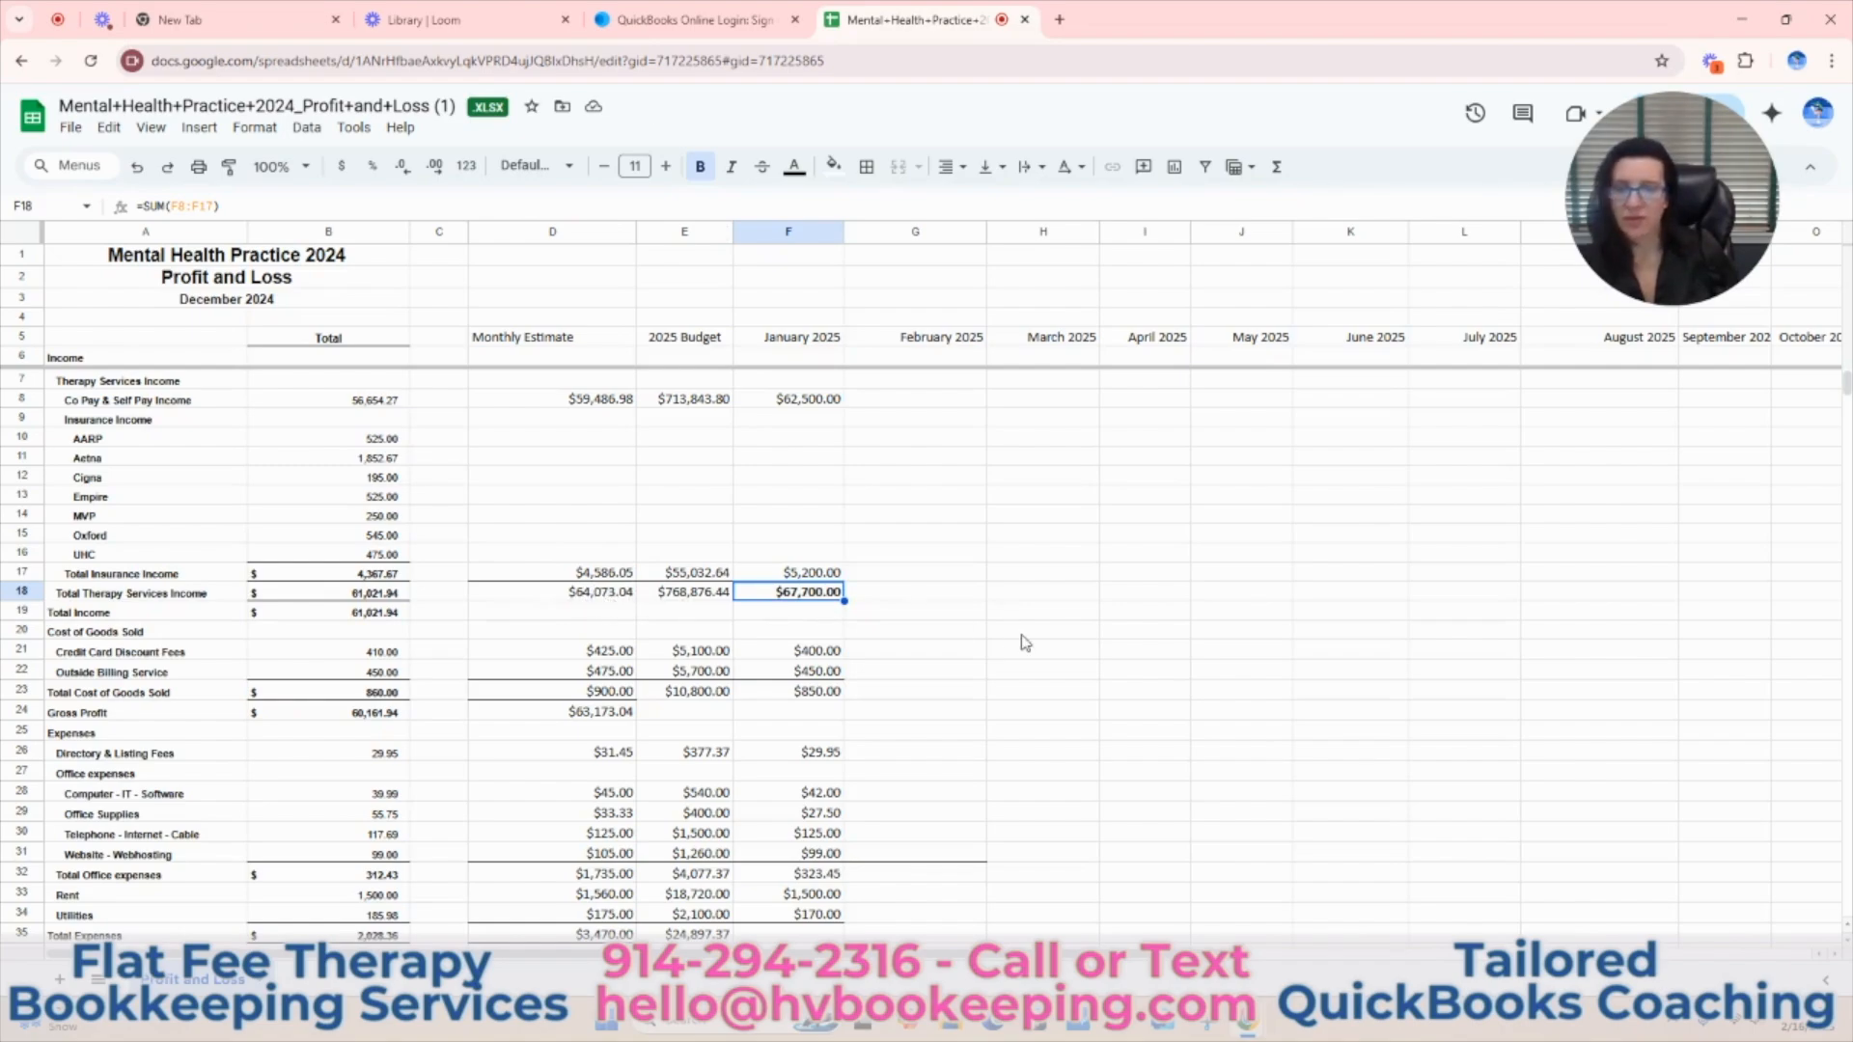
# Calculate the January Gross Profit in F24 with the formula =F18-F23 and select that cell.
pyautogui.scroll(-1, 1021, 639)
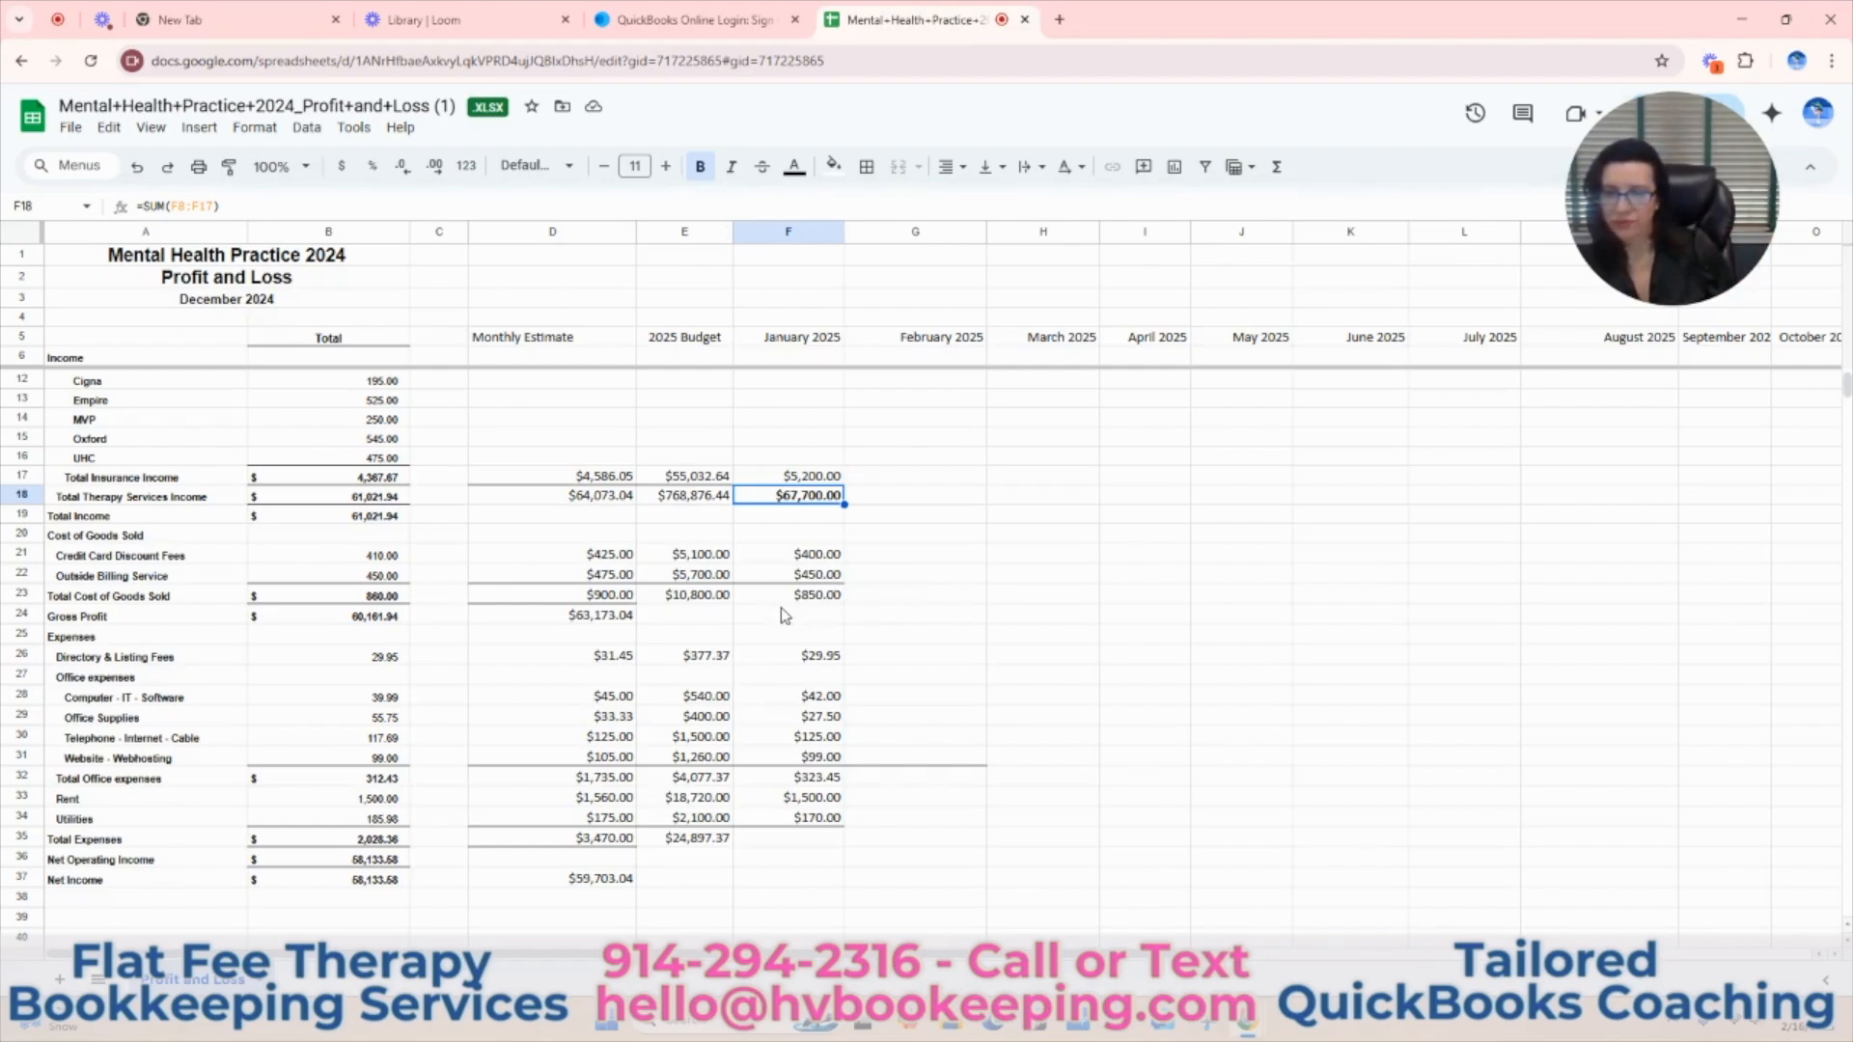
pyautogui.click(839, 616)
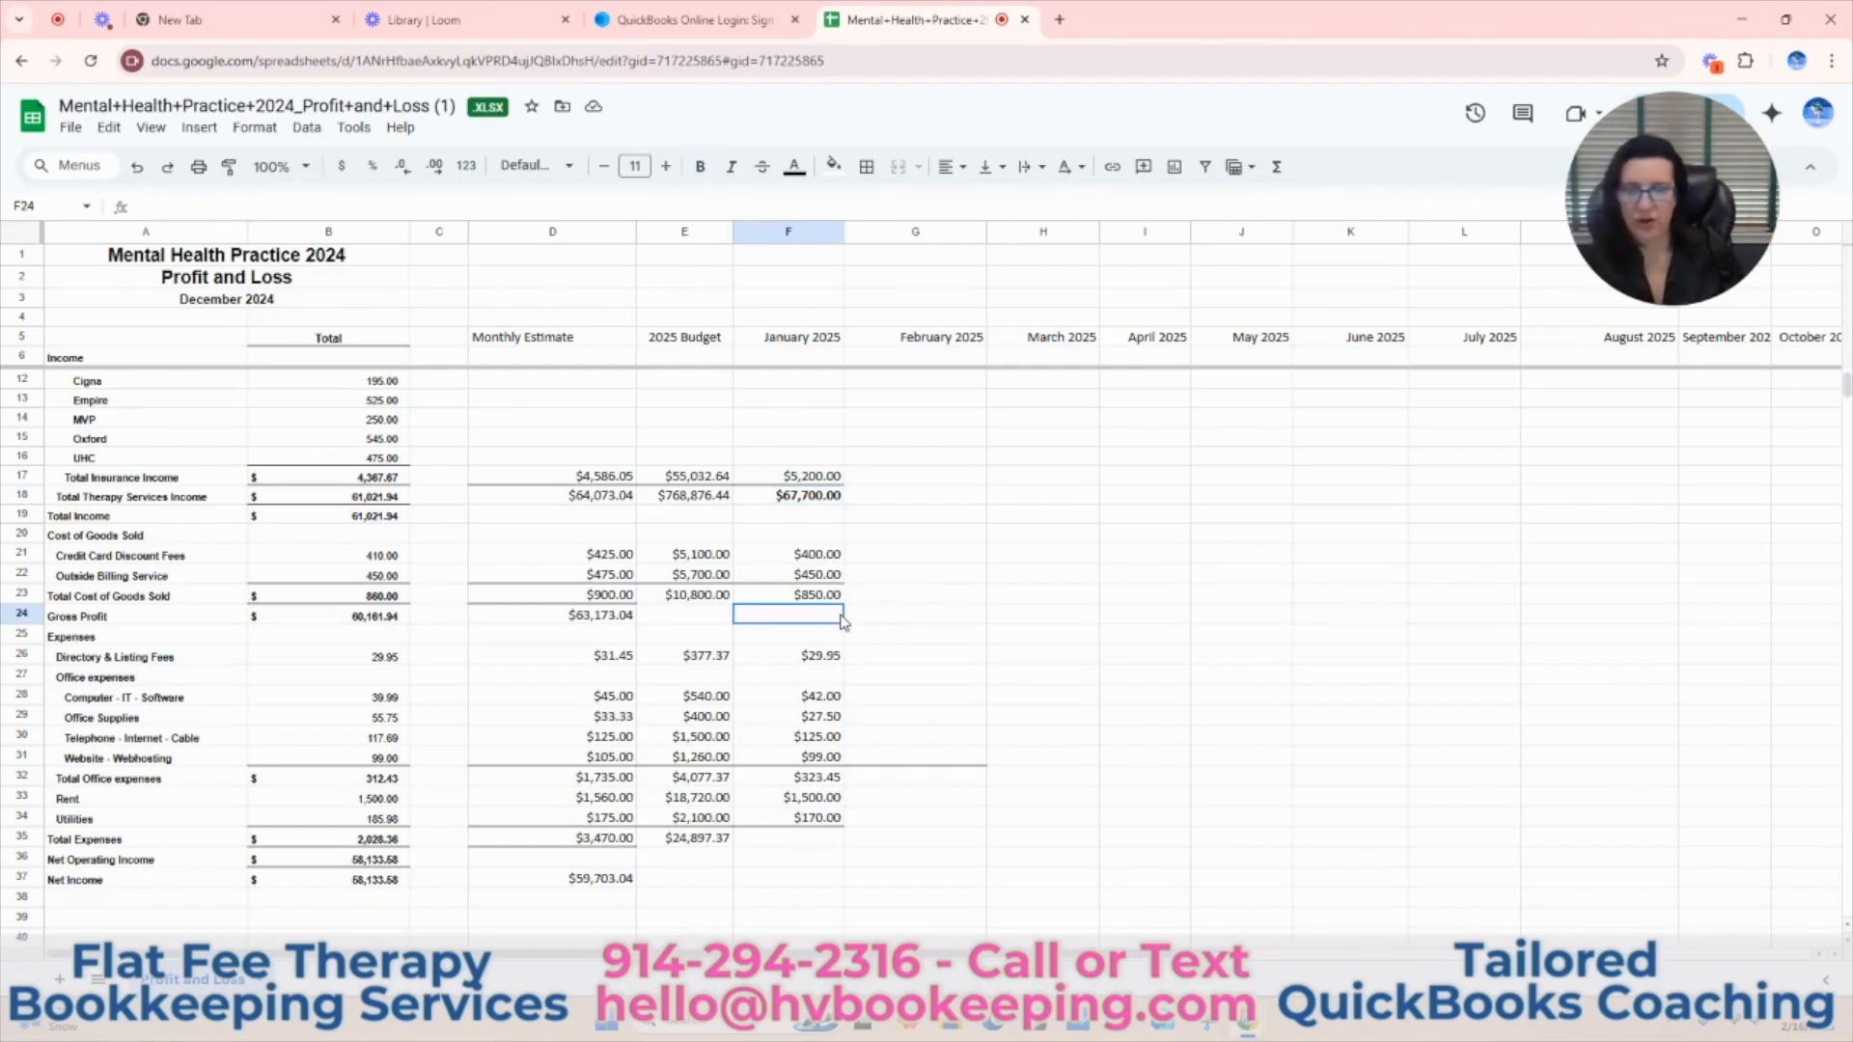
pyautogui.write('=F18-F23')
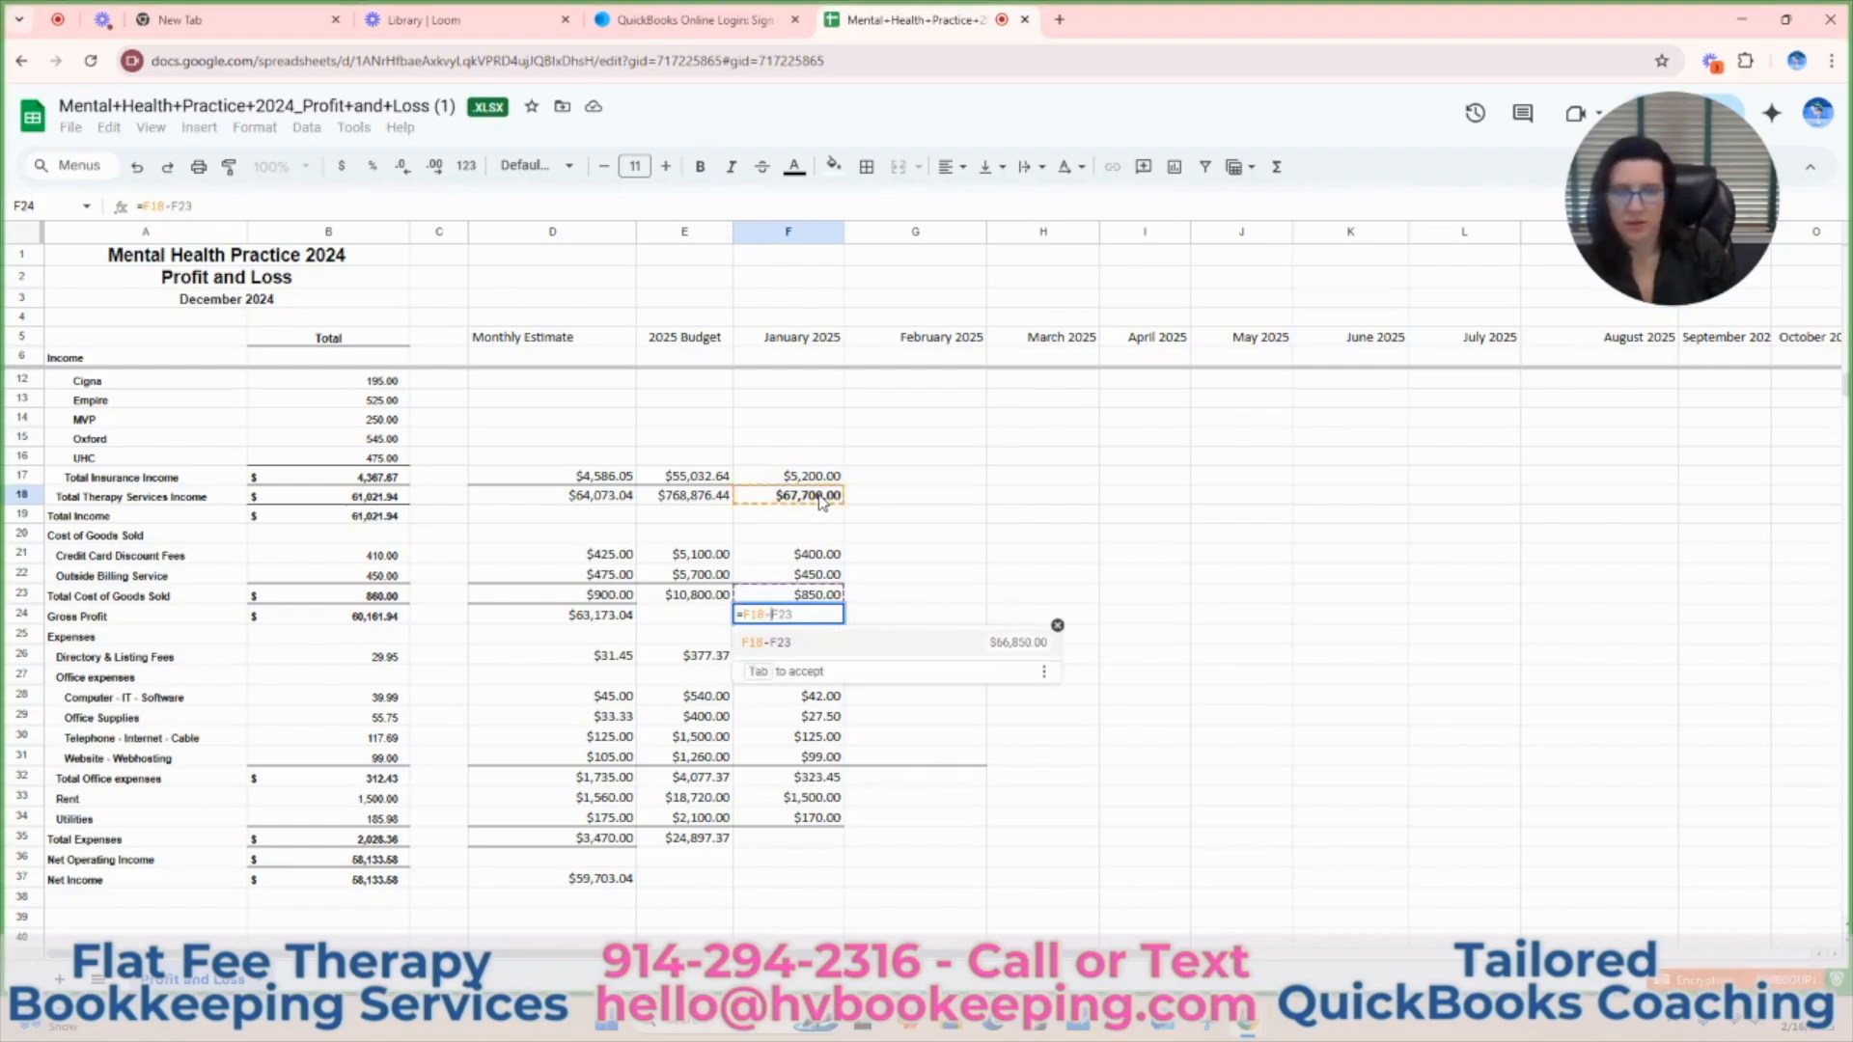
pyautogui.press('Return')
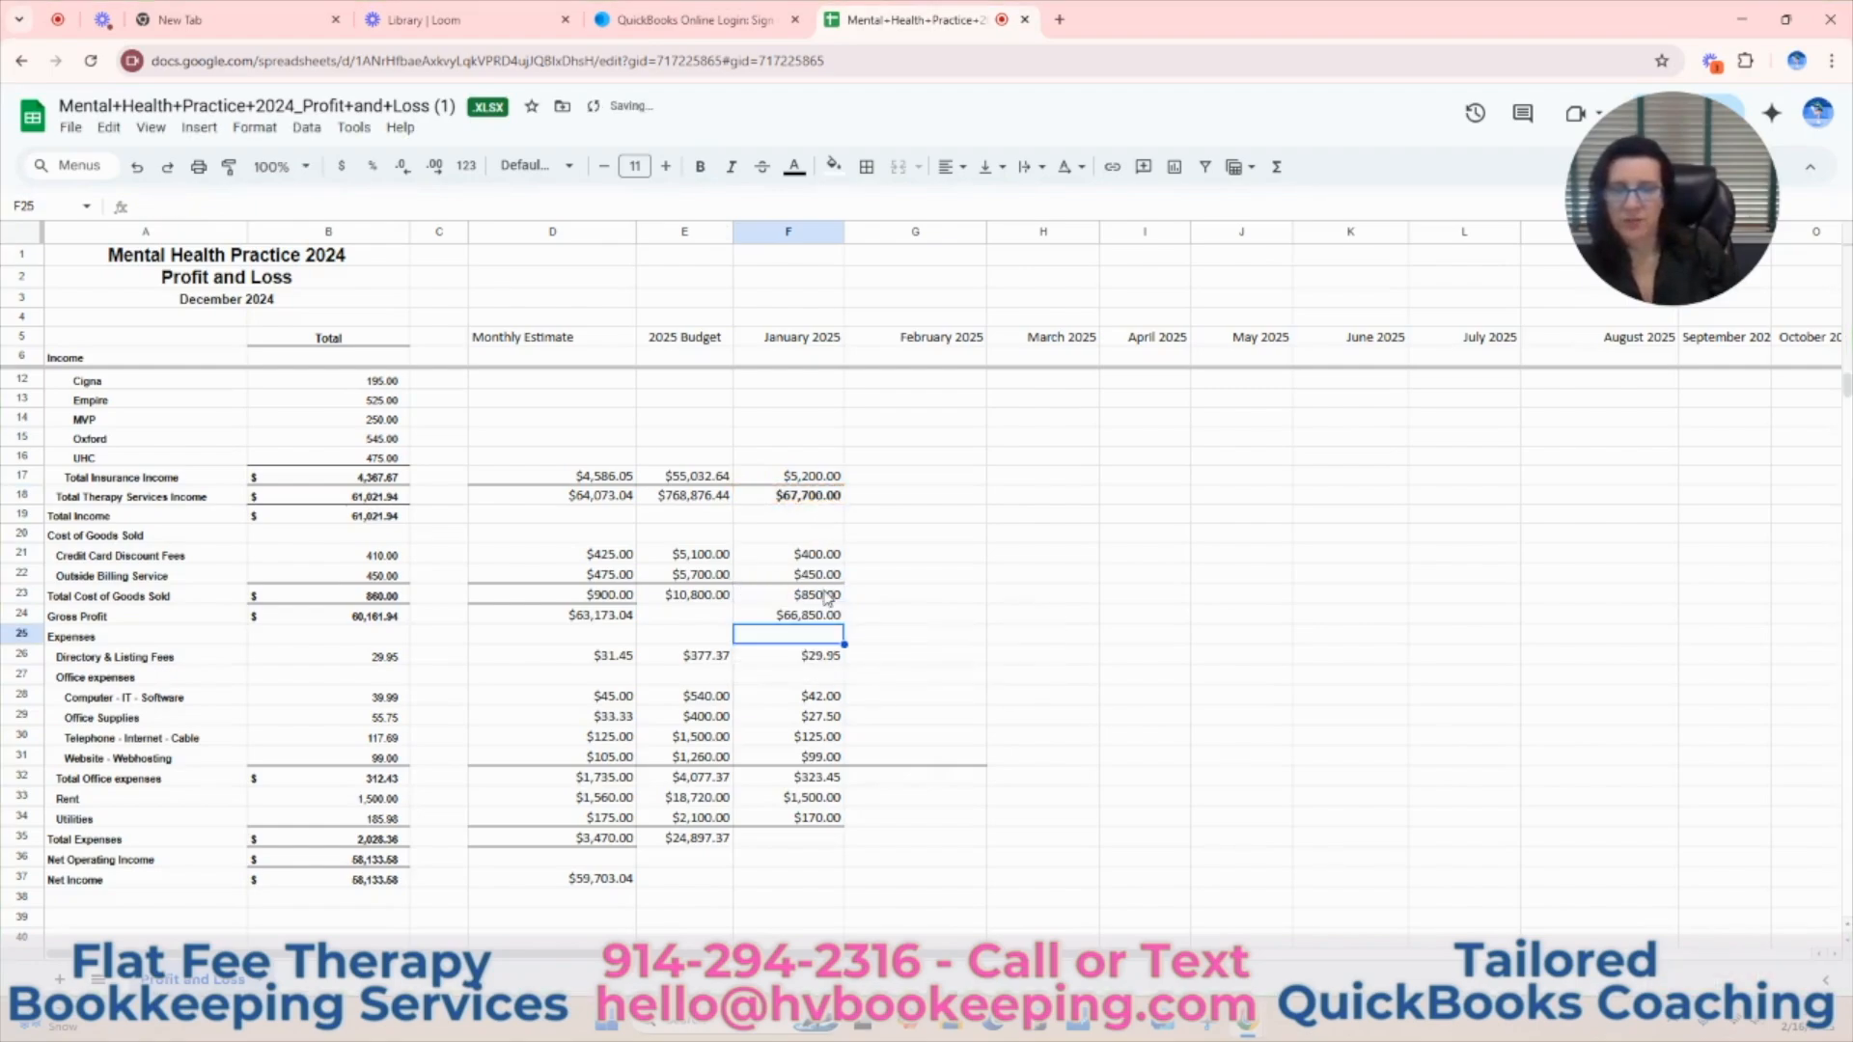
pyautogui.click(791, 617)
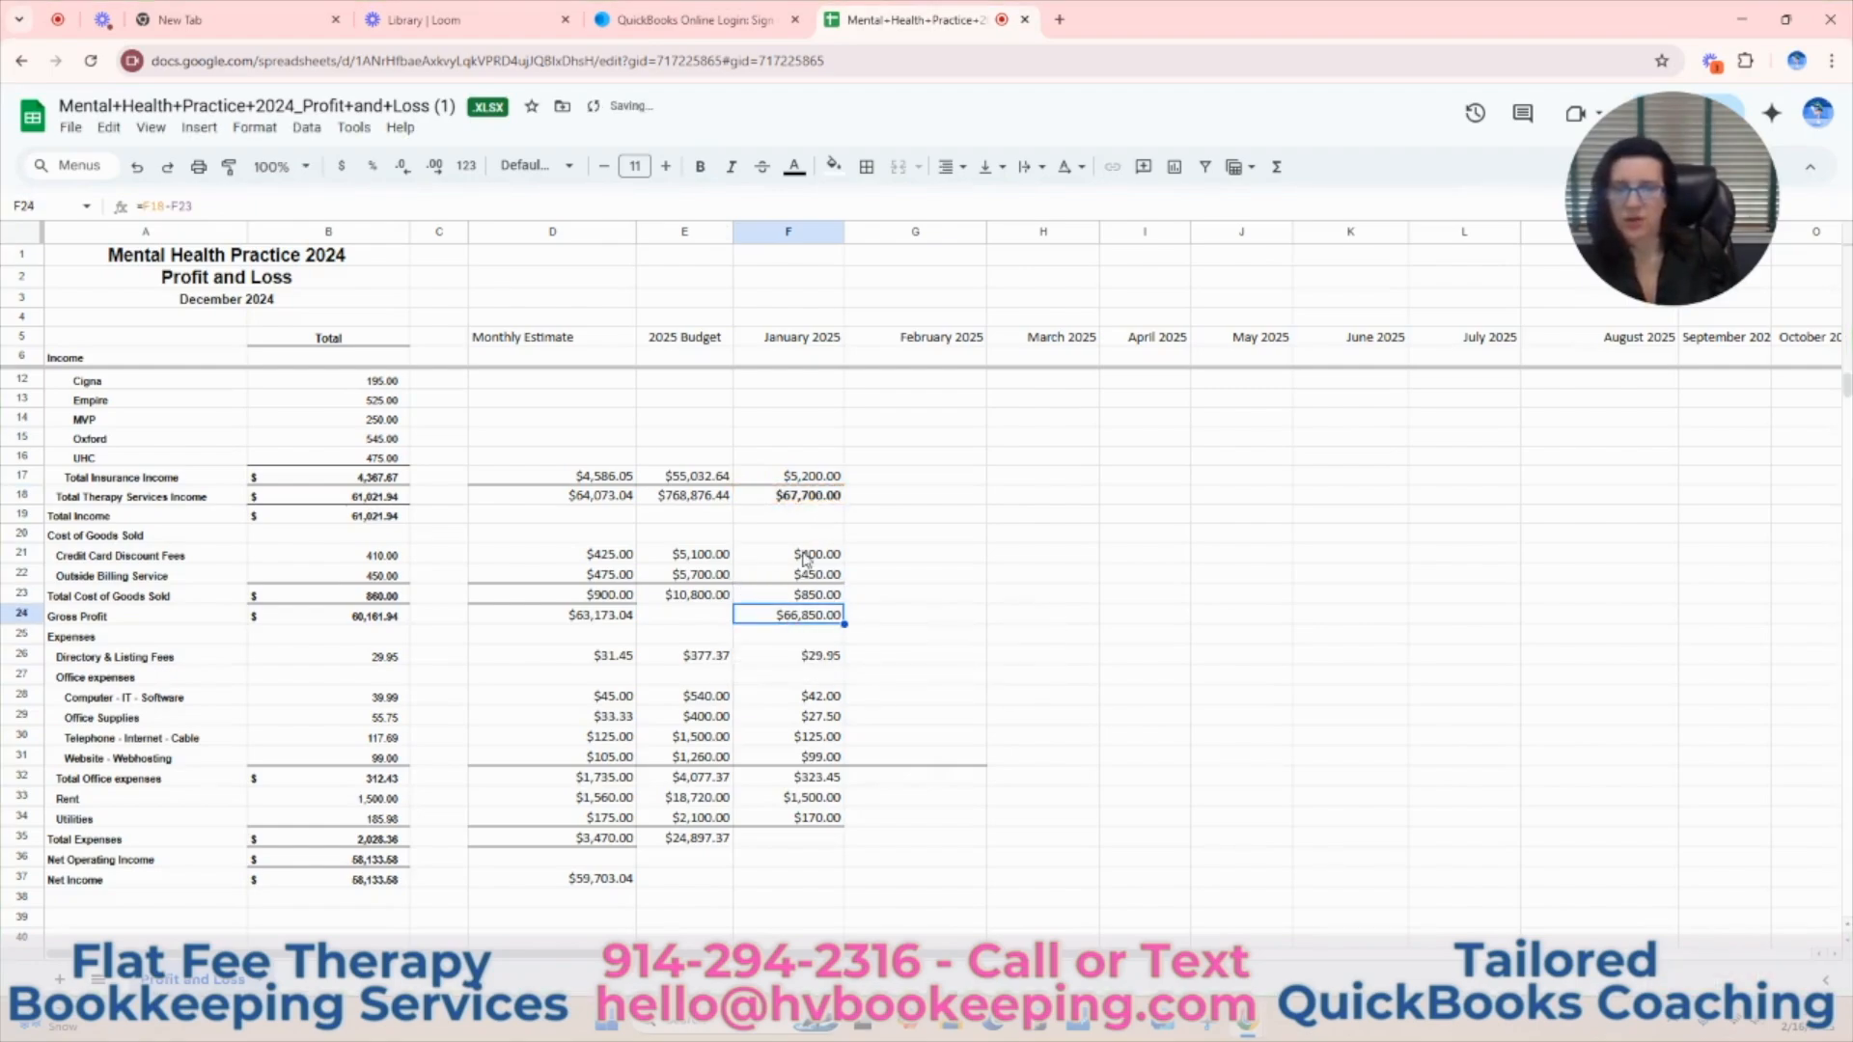
# Make the January Gross Profit in F24 bold.
pyautogui.click(699, 166)
pyautogui.scroll(-3, 965, 560)
pyautogui.scroll(1, 986, 592)
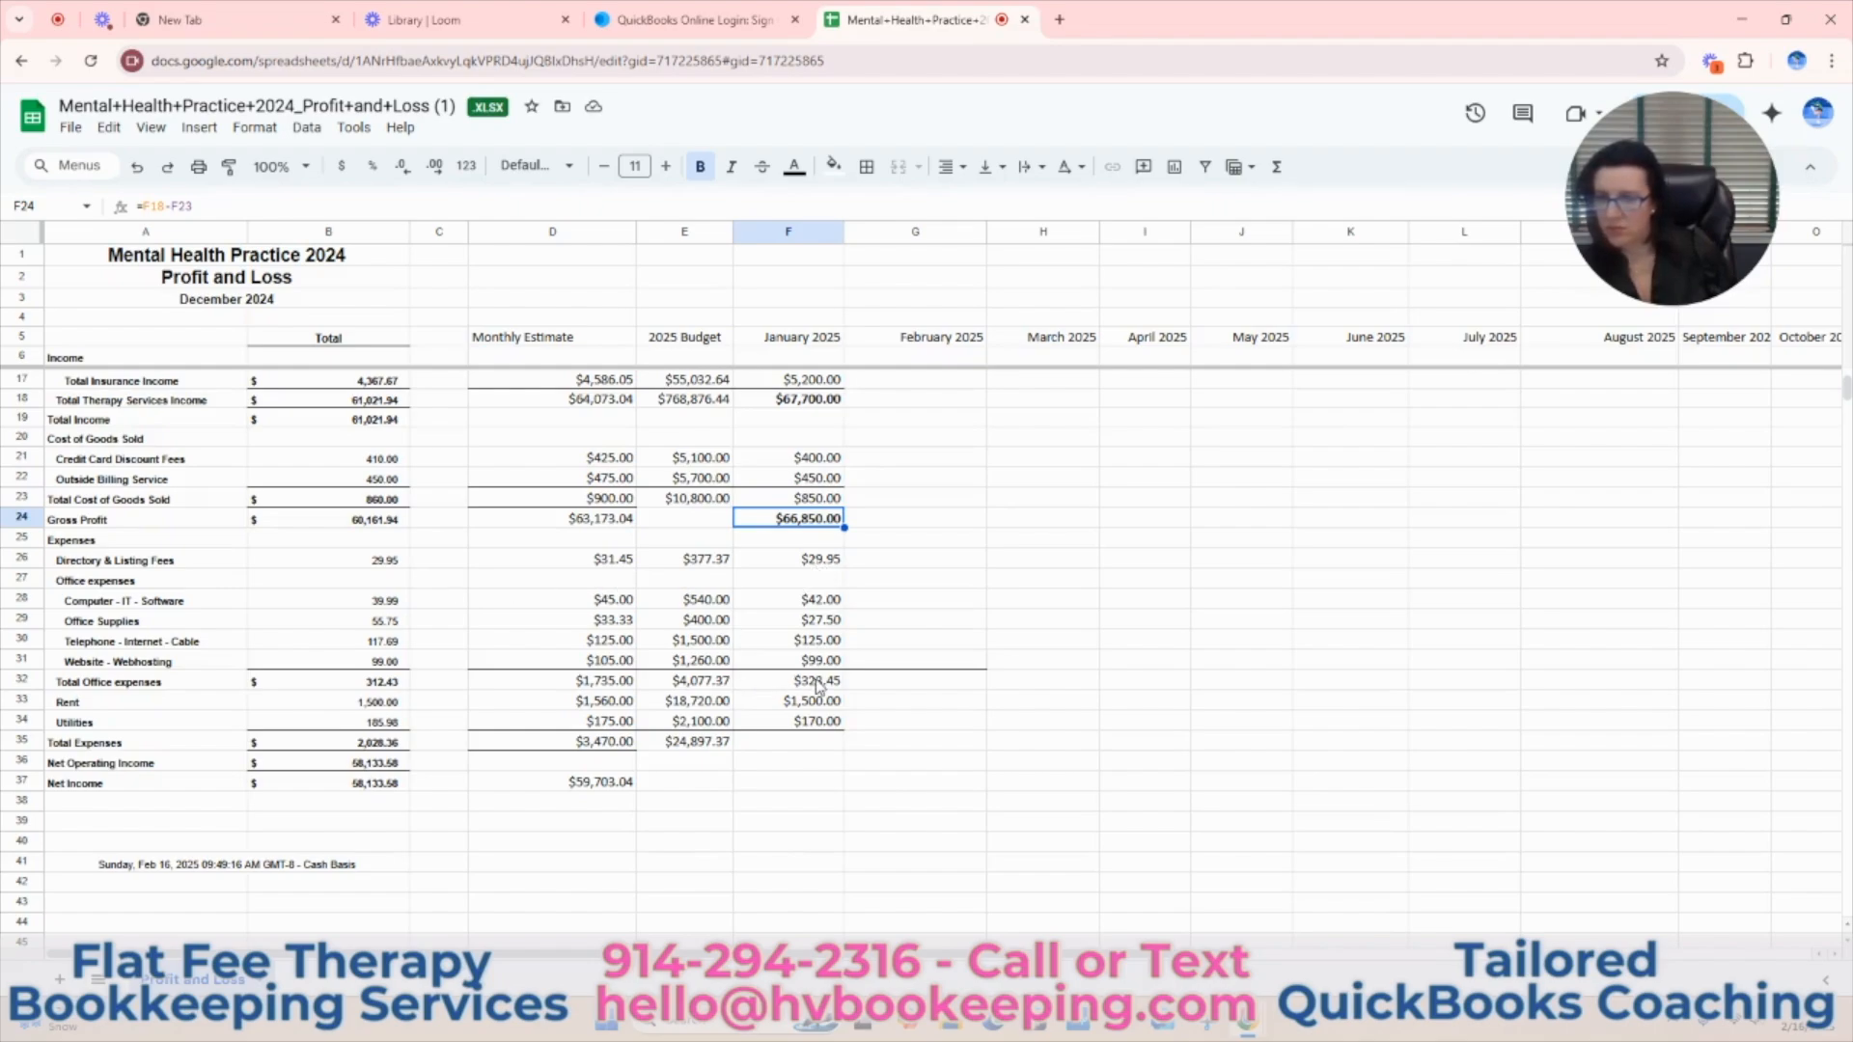
# Calculate the January Total Expenses in F35 with the formula =F26+F32+F33+F34.
pyautogui.click(830, 743)
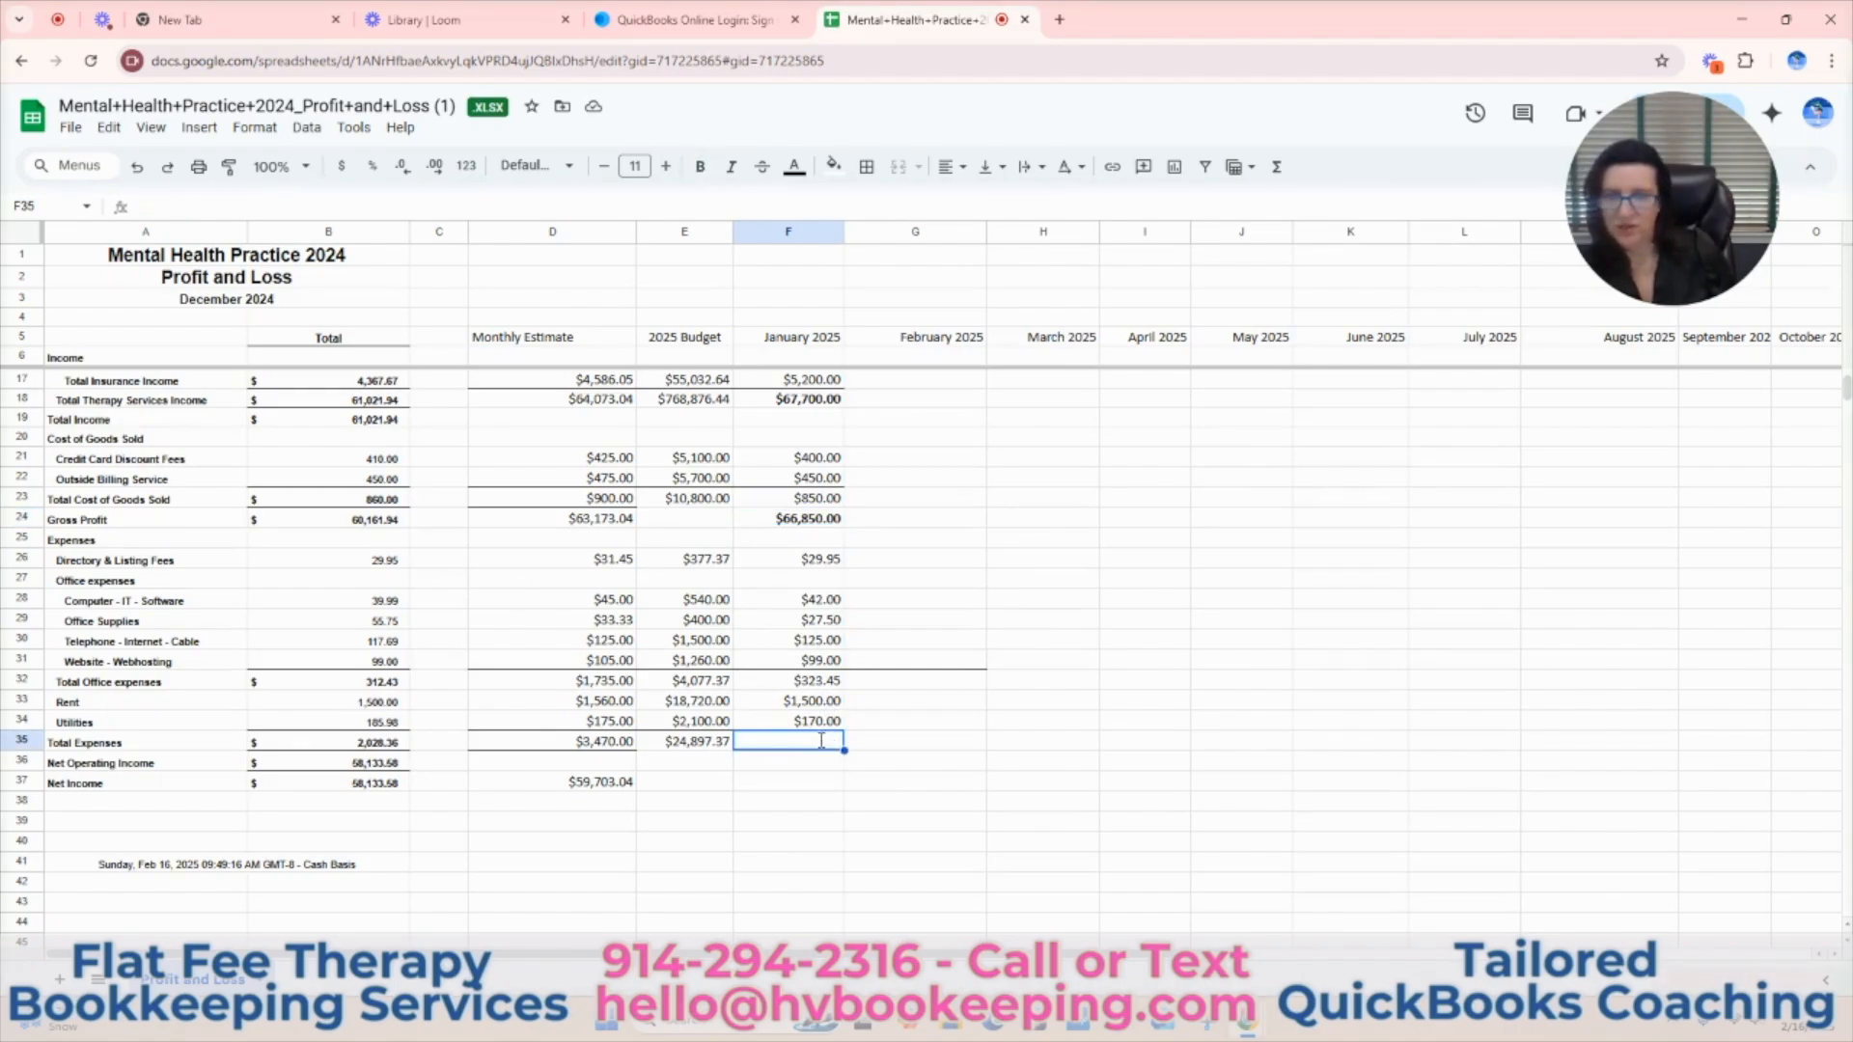
pyautogui.write('=')
pyautogui.click(813, 563)
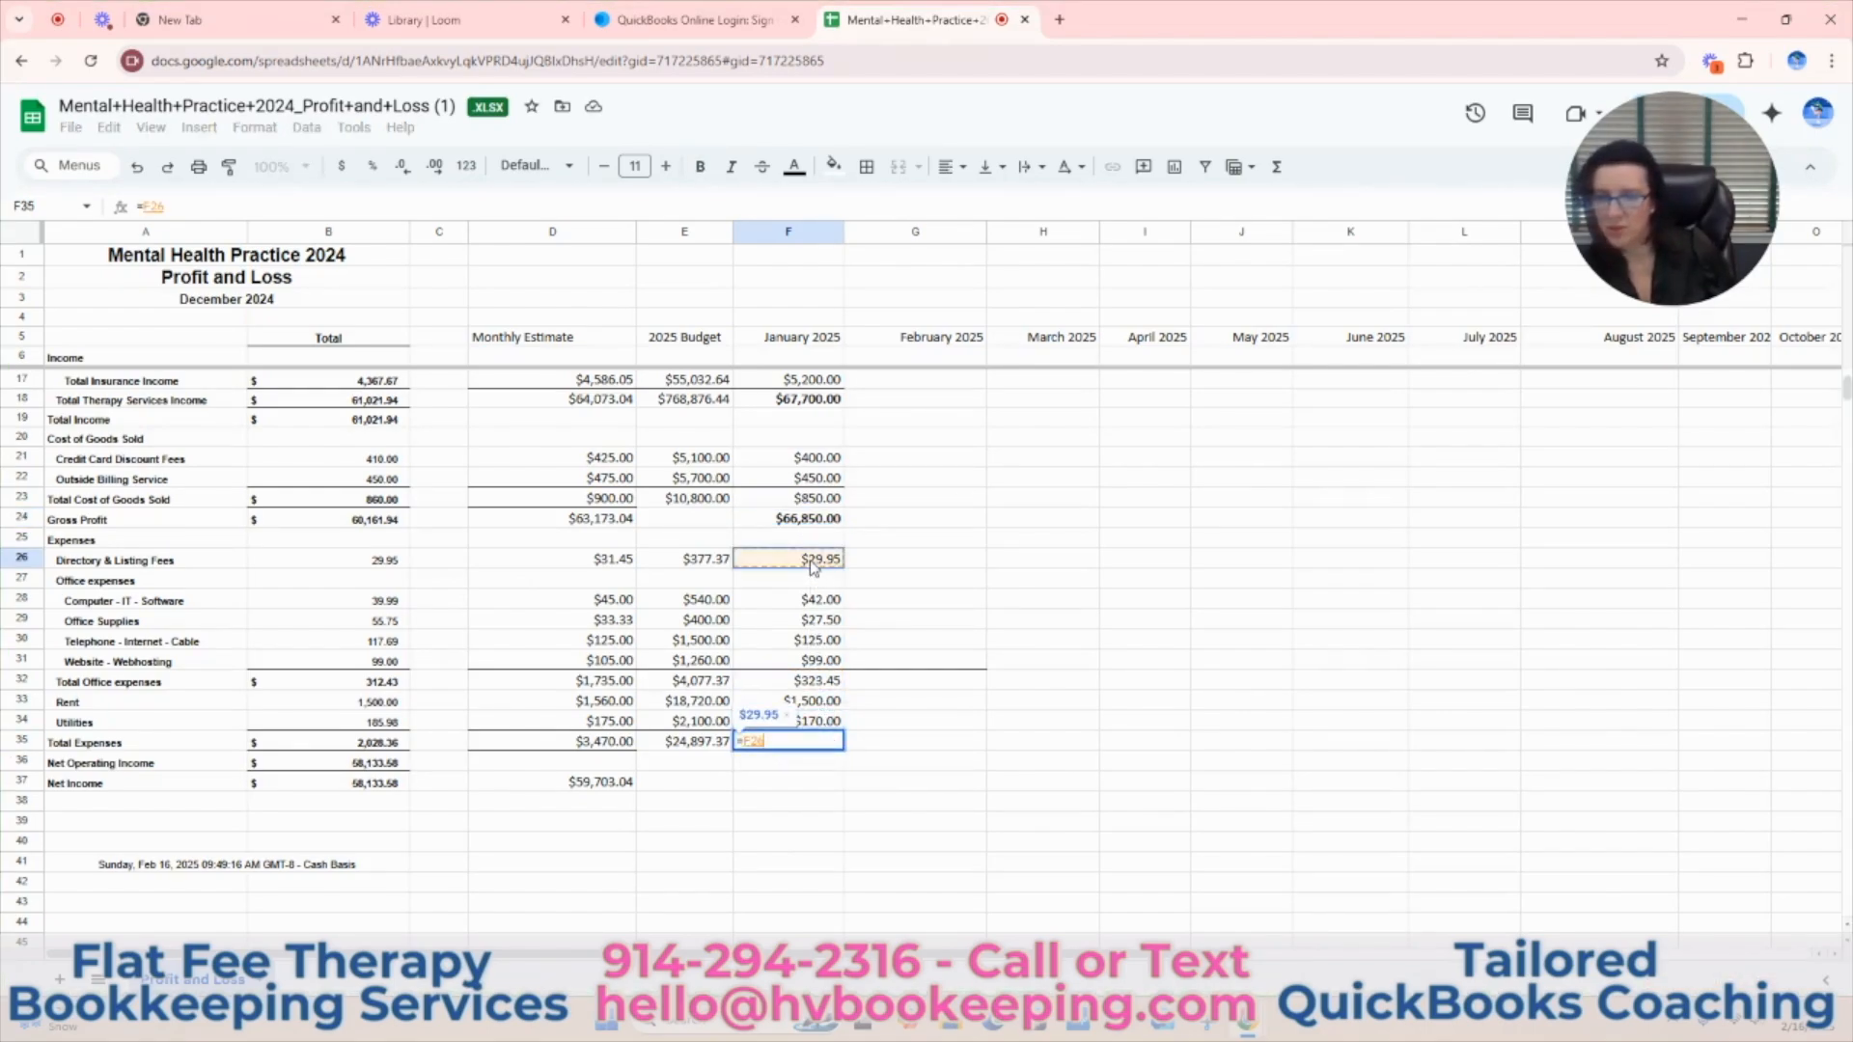
pyautogui.write('+')
pyautogui.click(815, 681)
pyautogui.write('+')
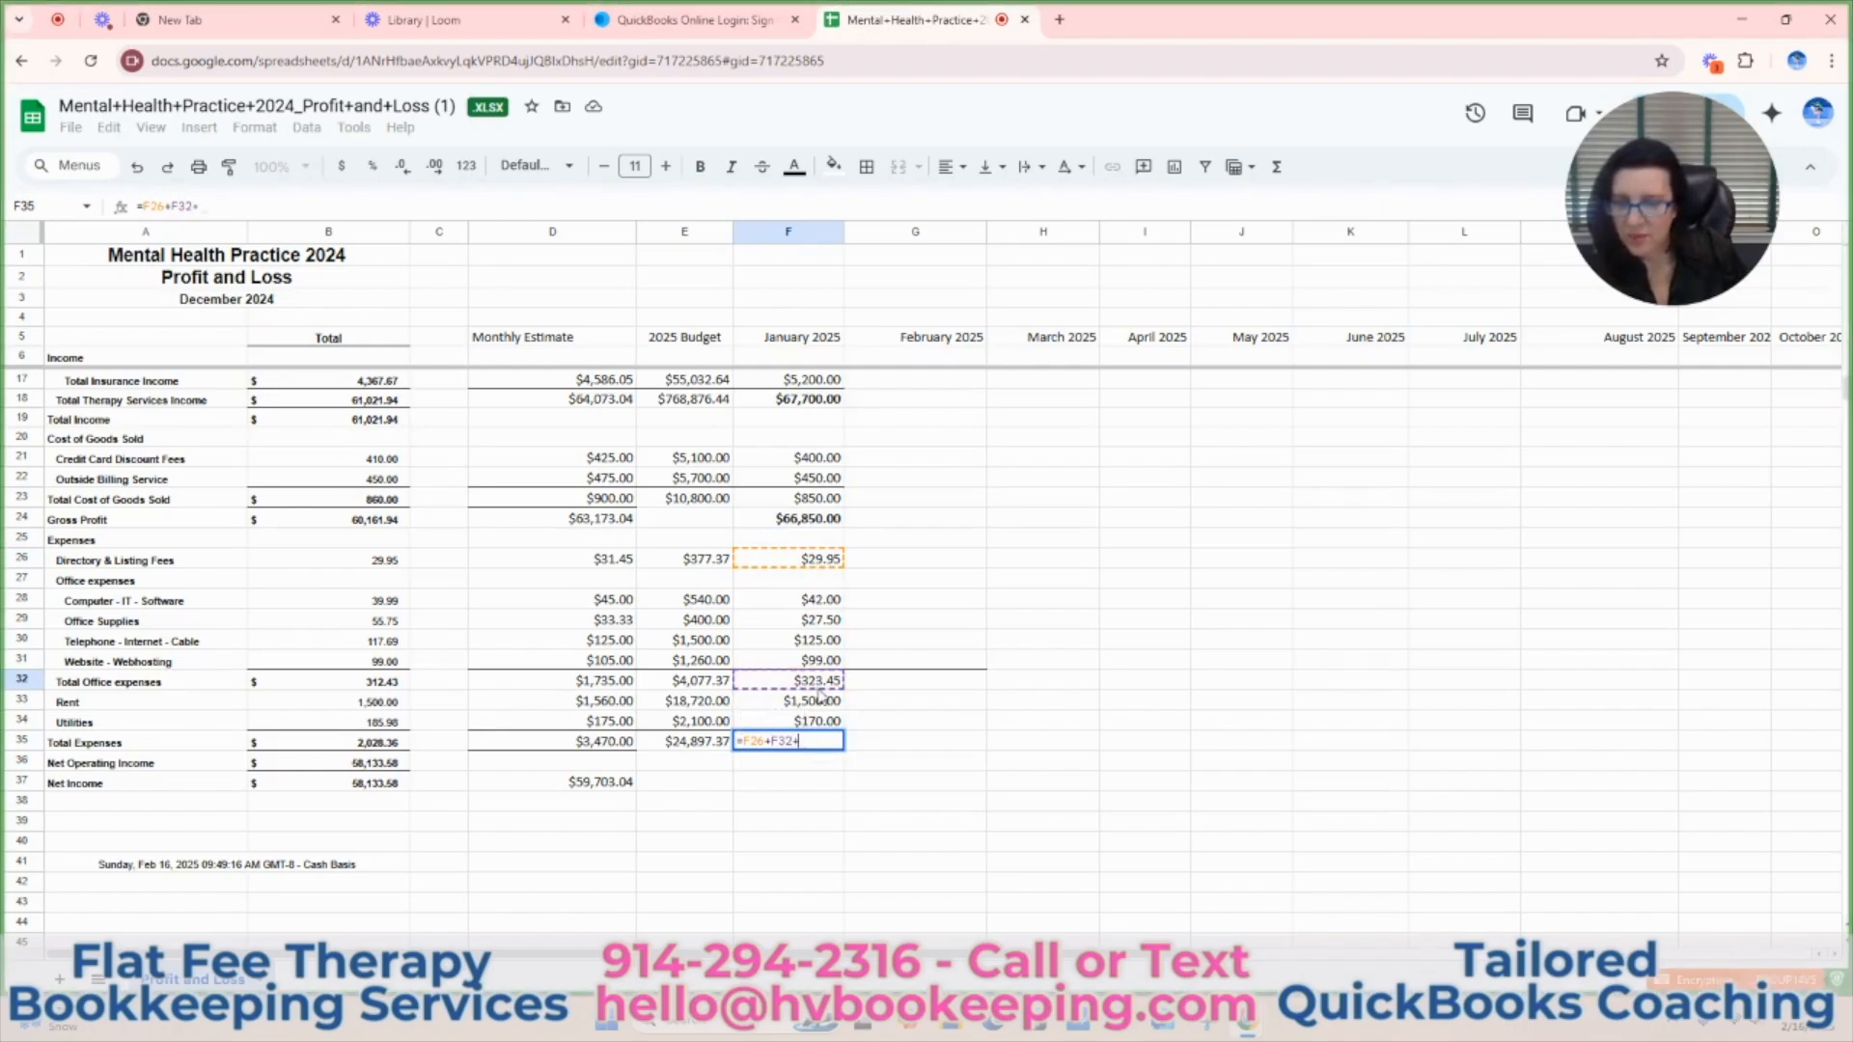
pyautogui.click(819, 705)
pyautogui.write('+')
pyautogui.click(825, 725)
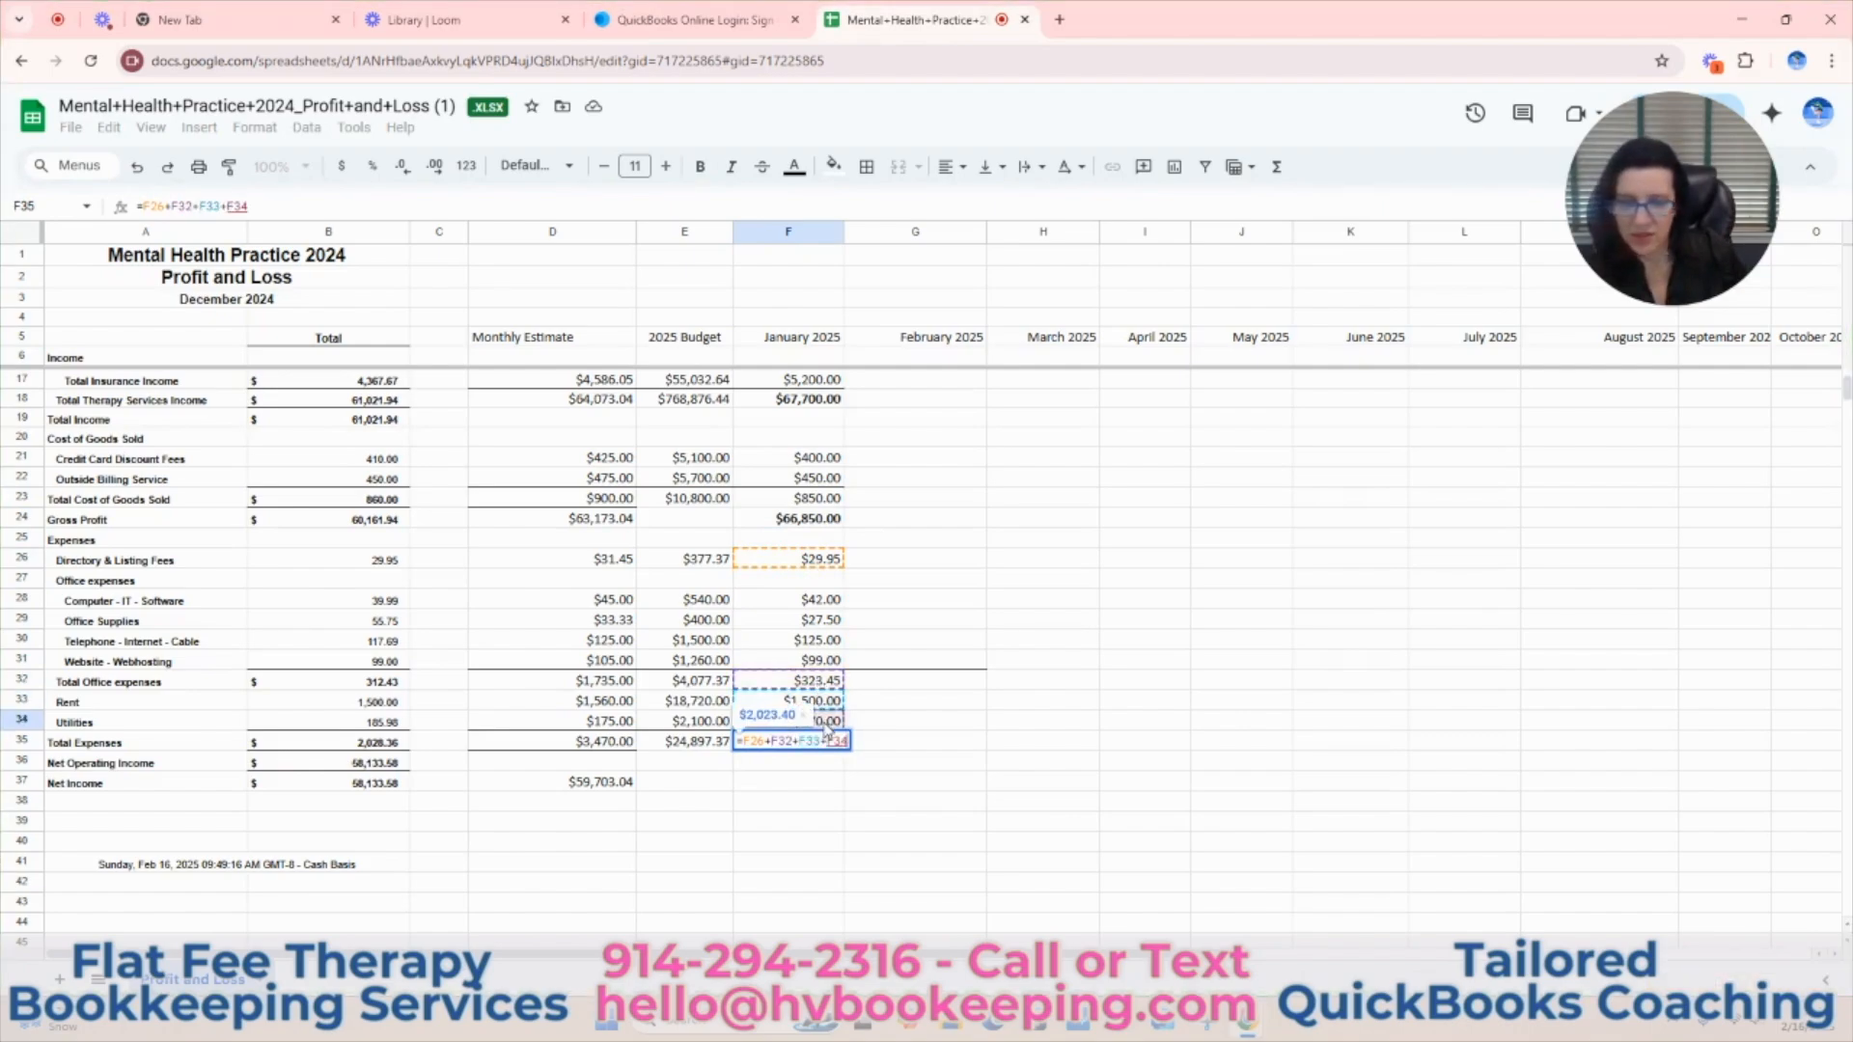
pyautogui.press('Return')
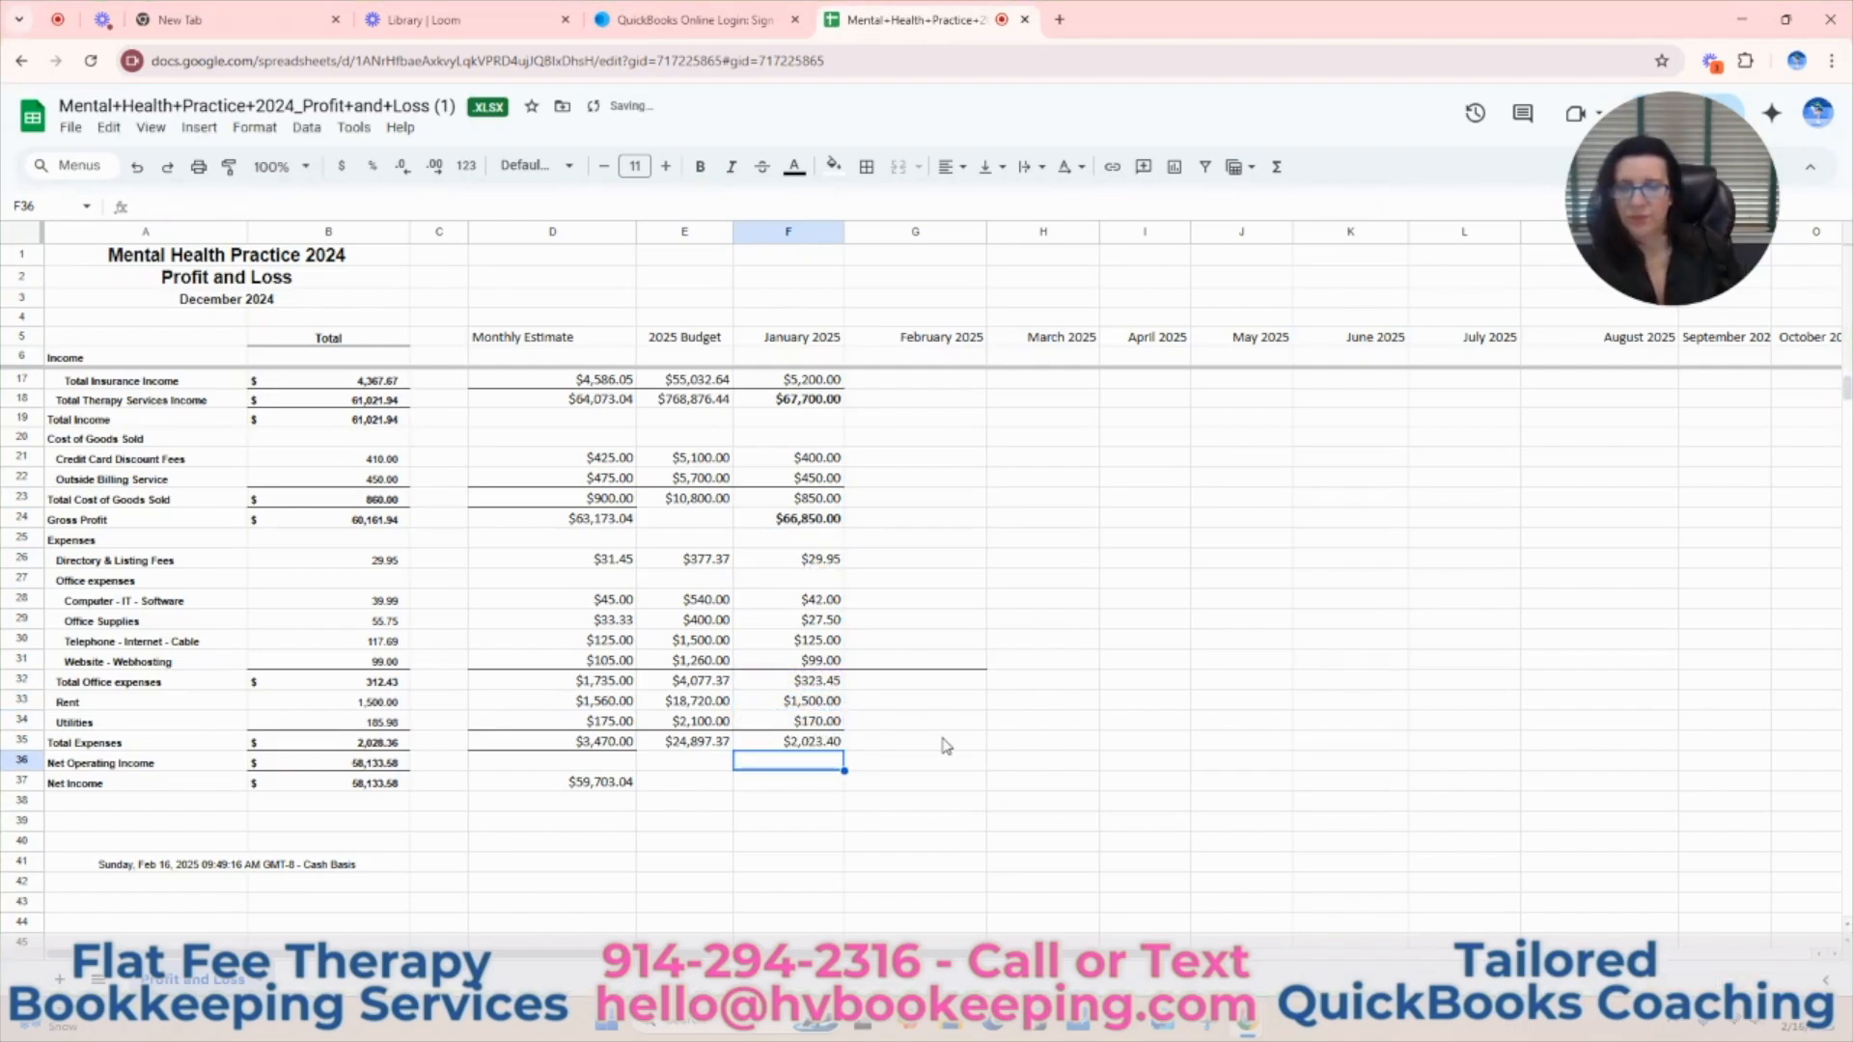
# Calculate the January Net Income in F37 with the formula =F24-F35.
pyautogui.click(797, 789)
pyautogui.write('=')
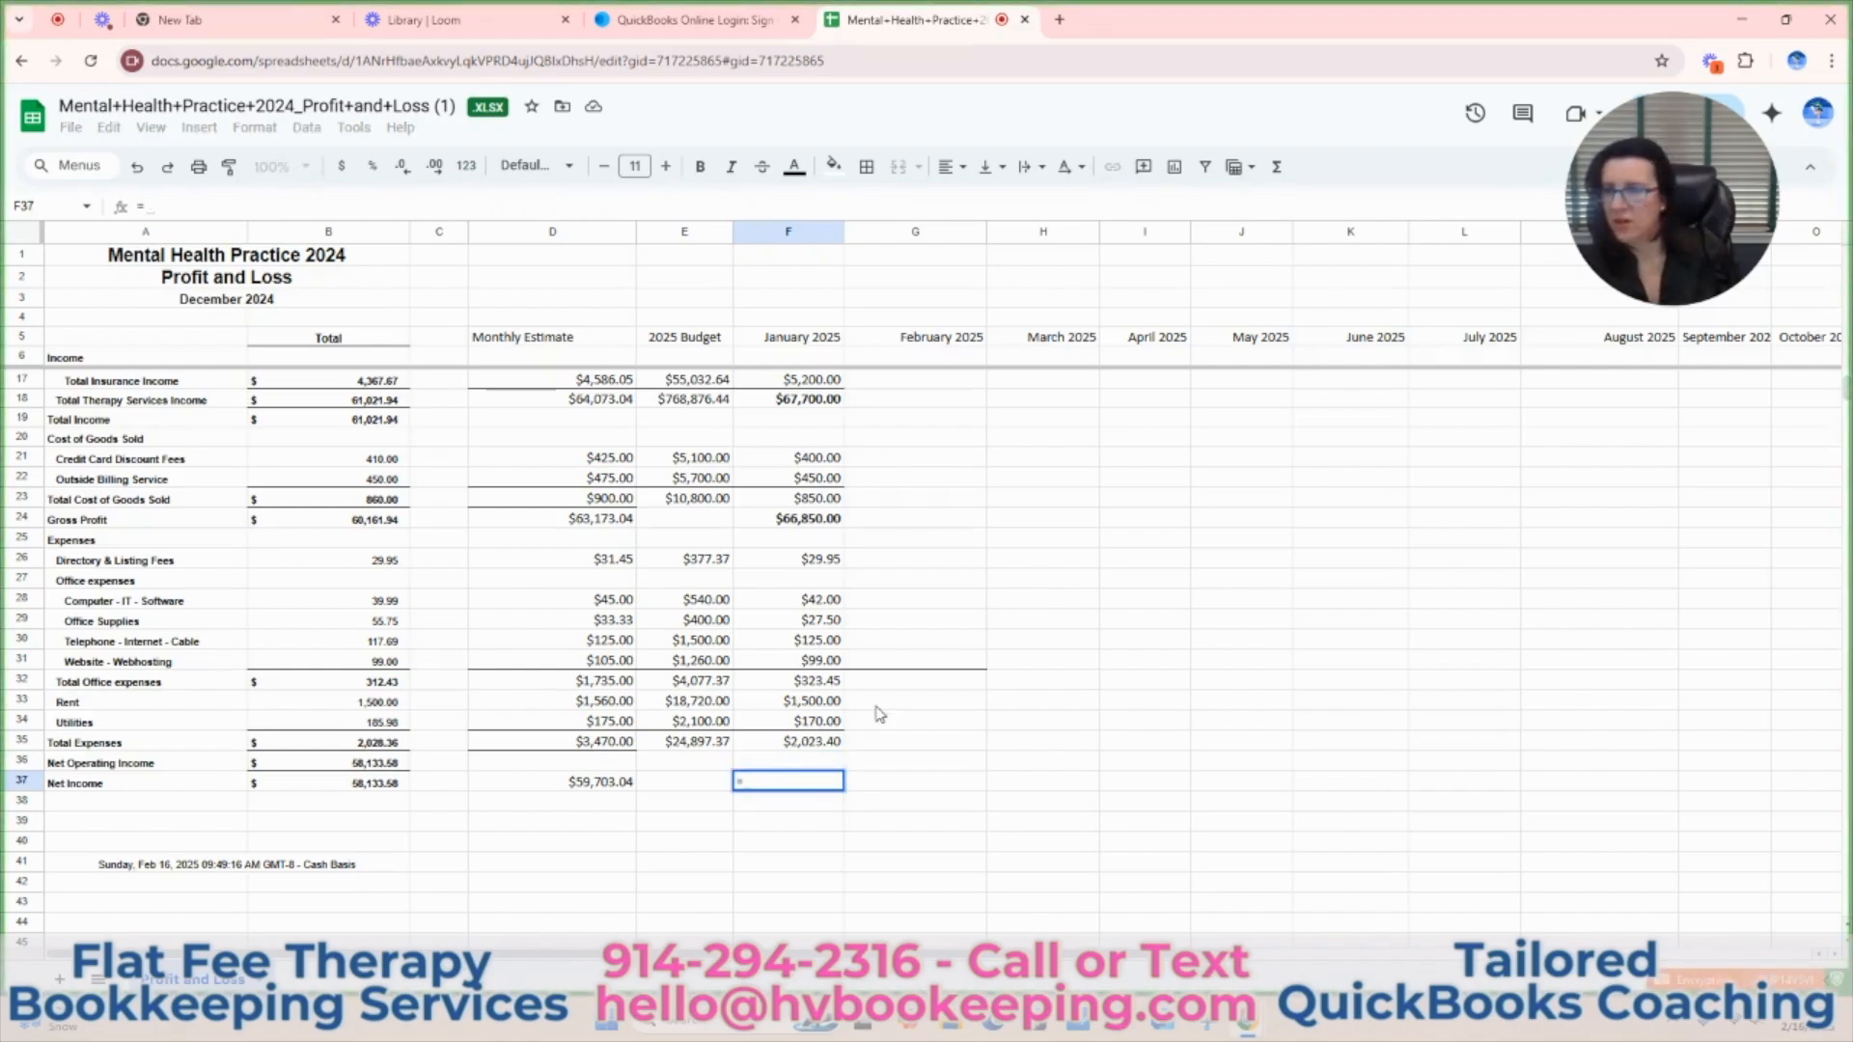
pyautogui.click(797, 523)
pyautogui.write('-')
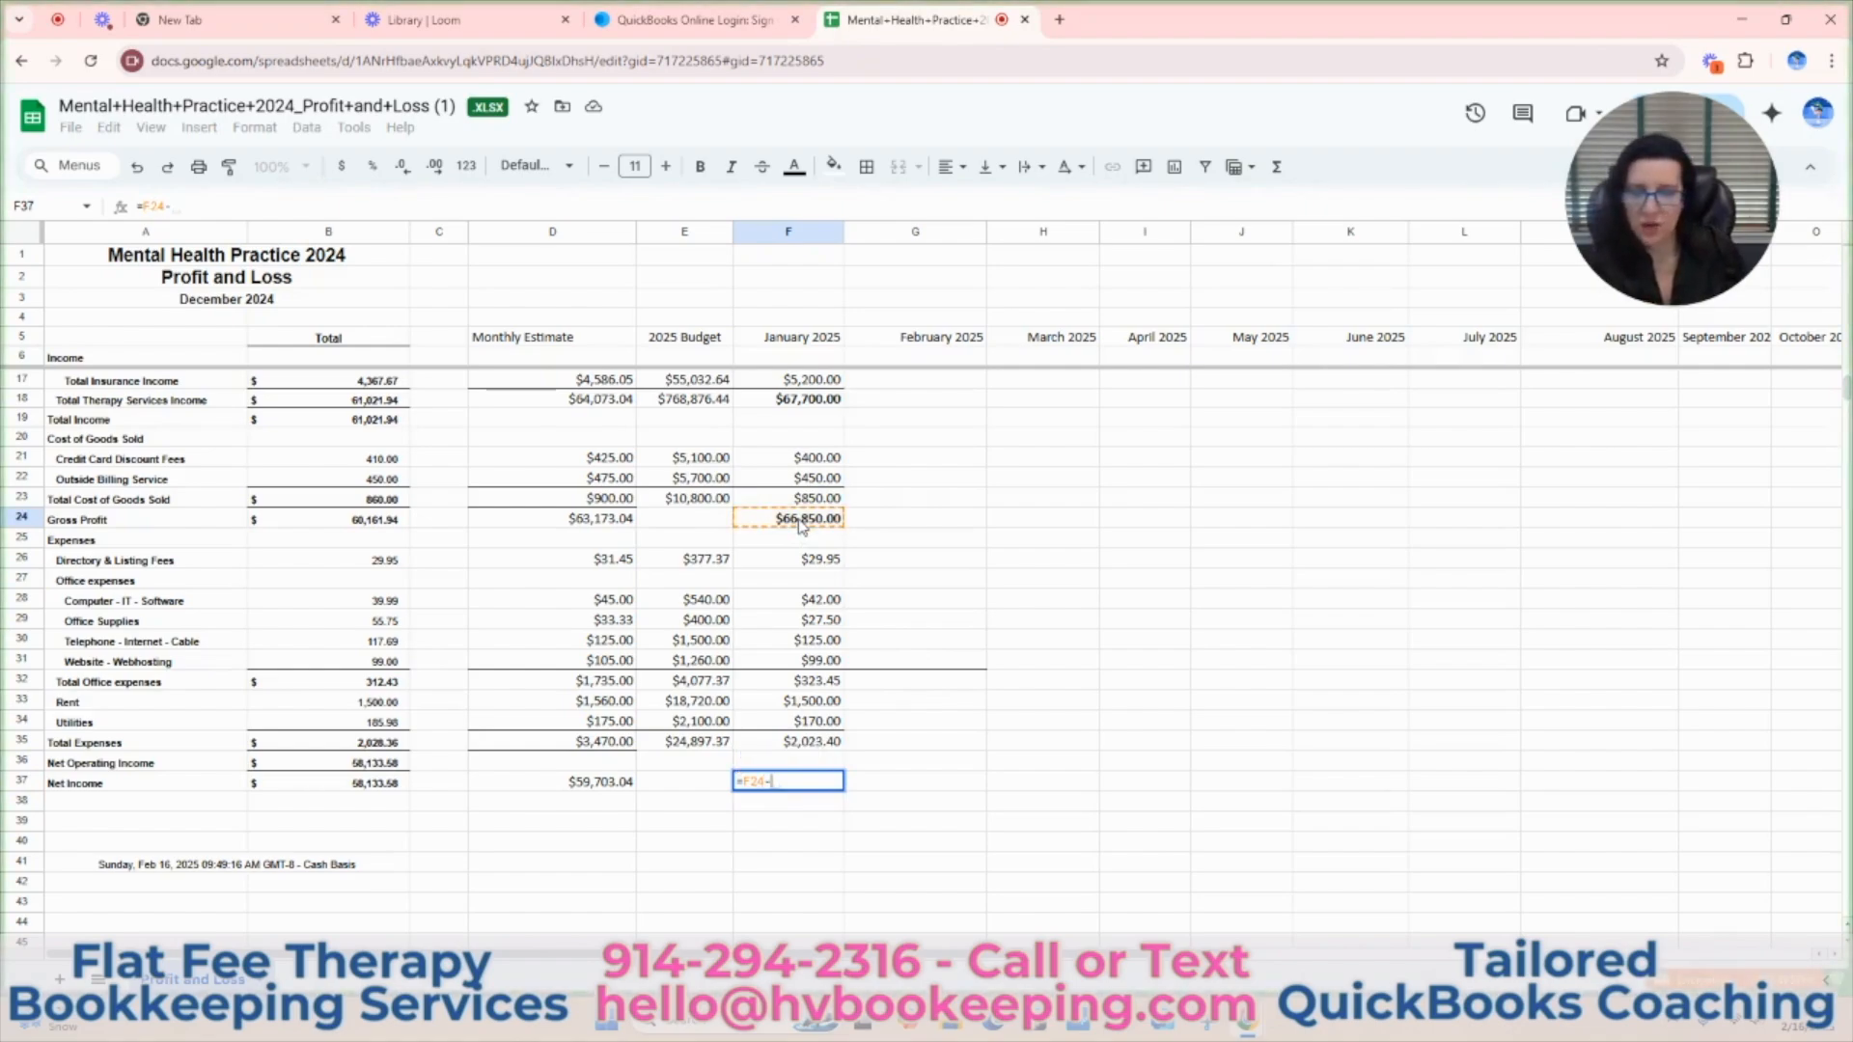
pyautogui.click(814, 743)
pyautogui.press('Return')
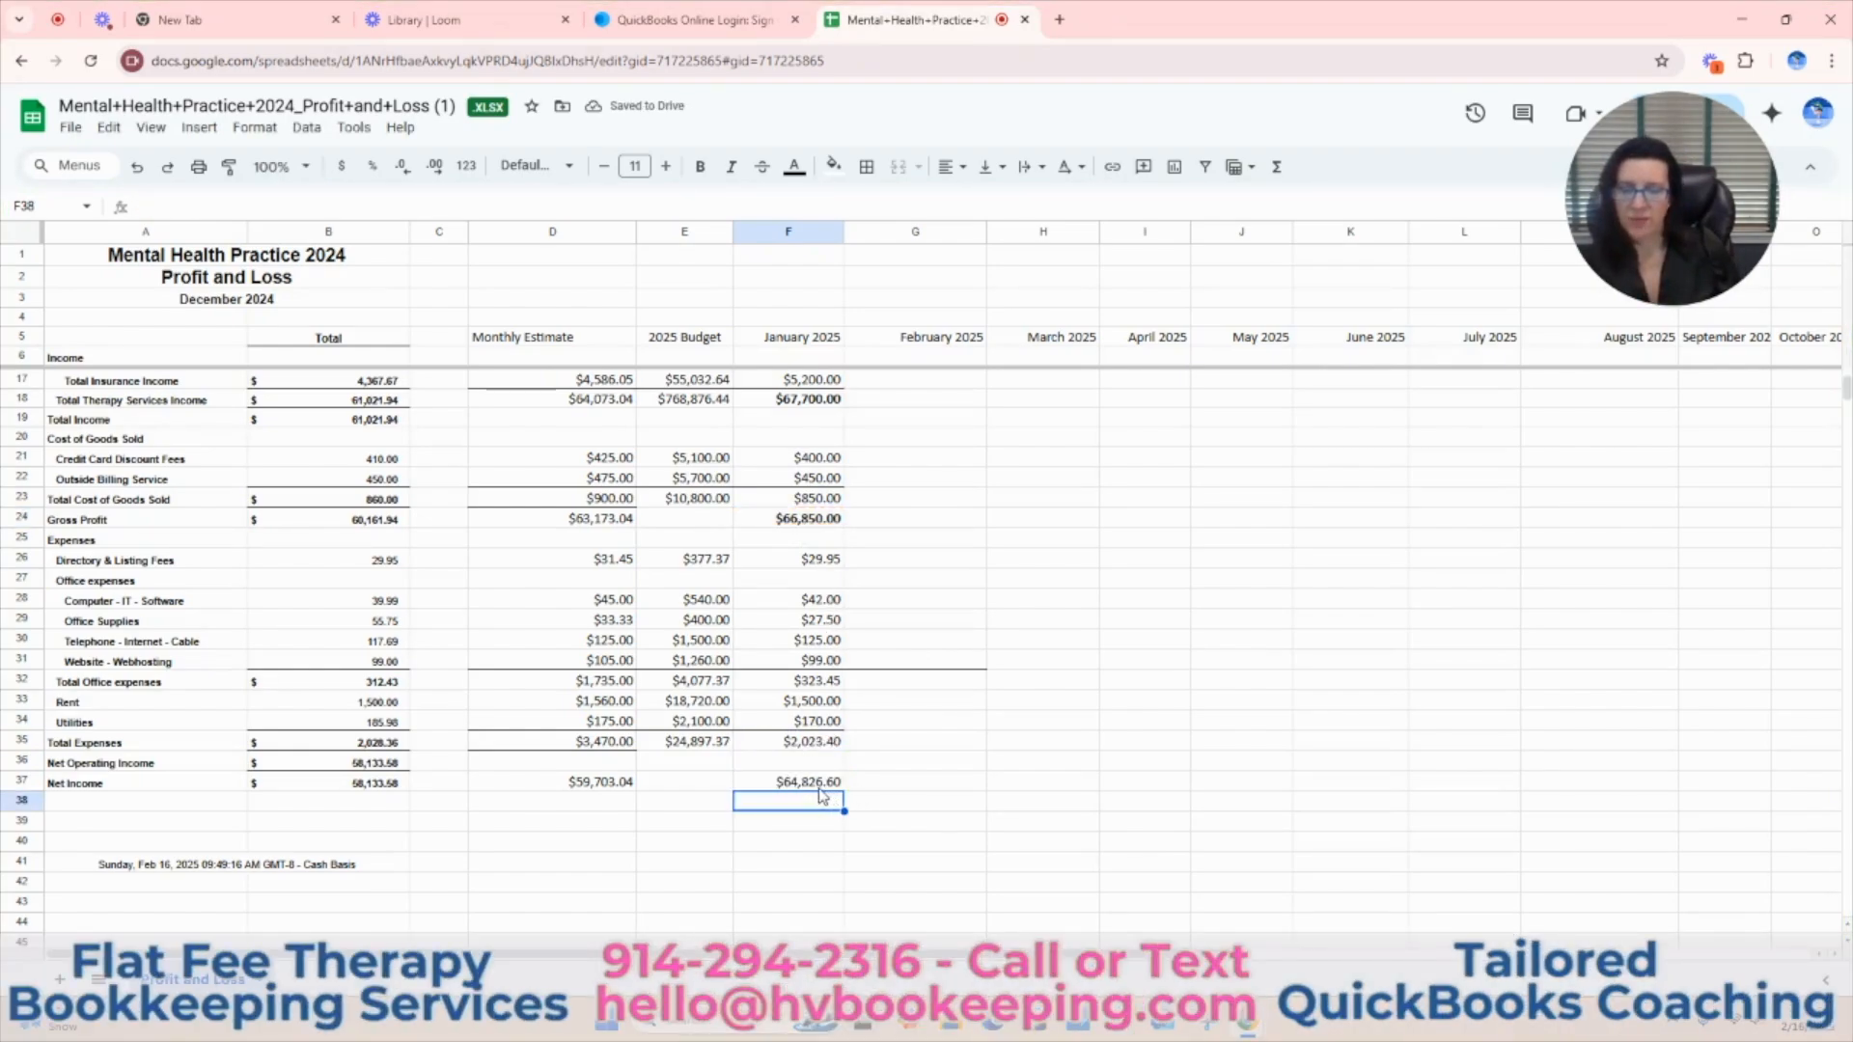
# Check the Monthly Estimate Net Income formula in D37 and add Directory & Listing Fees (D26) to the Total Expenses formula in D35.
pyautogui.click(597, 785)
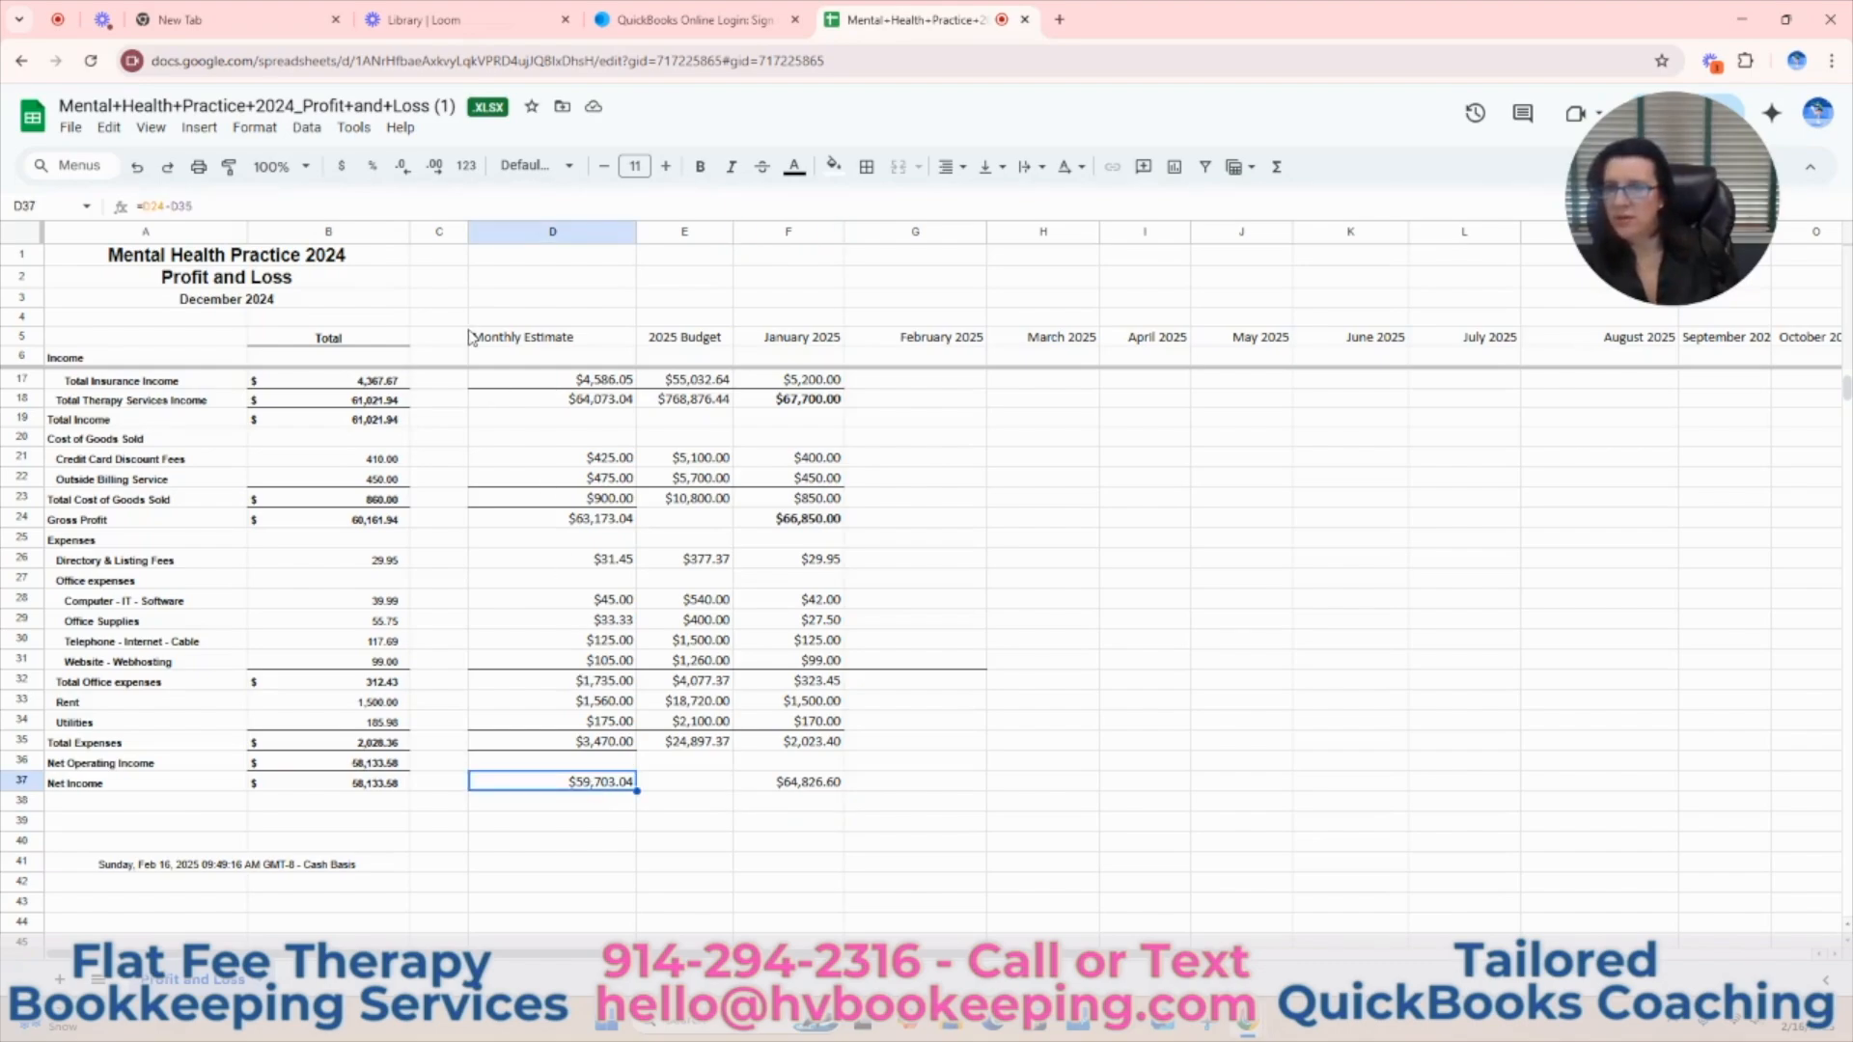
pyautogui.click(390, 205)
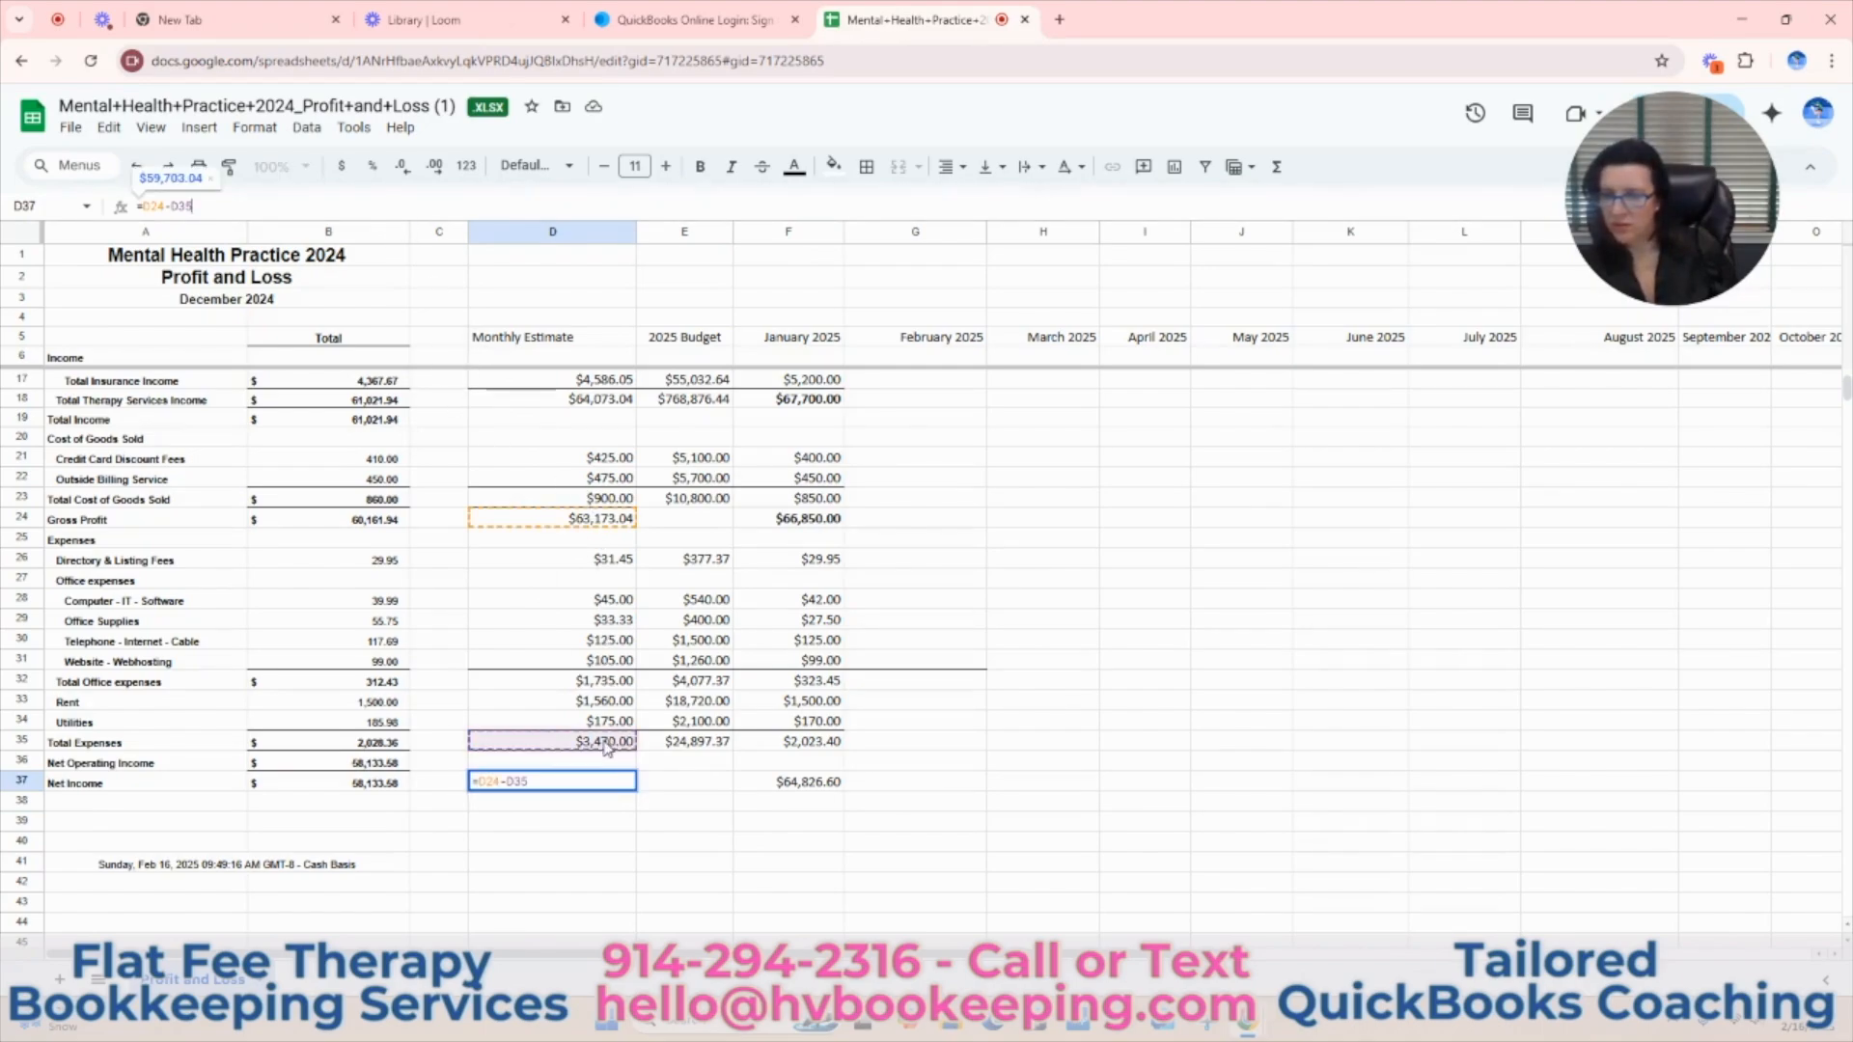
pyautogui.press('Return')
pyautogui.click(606, 748)
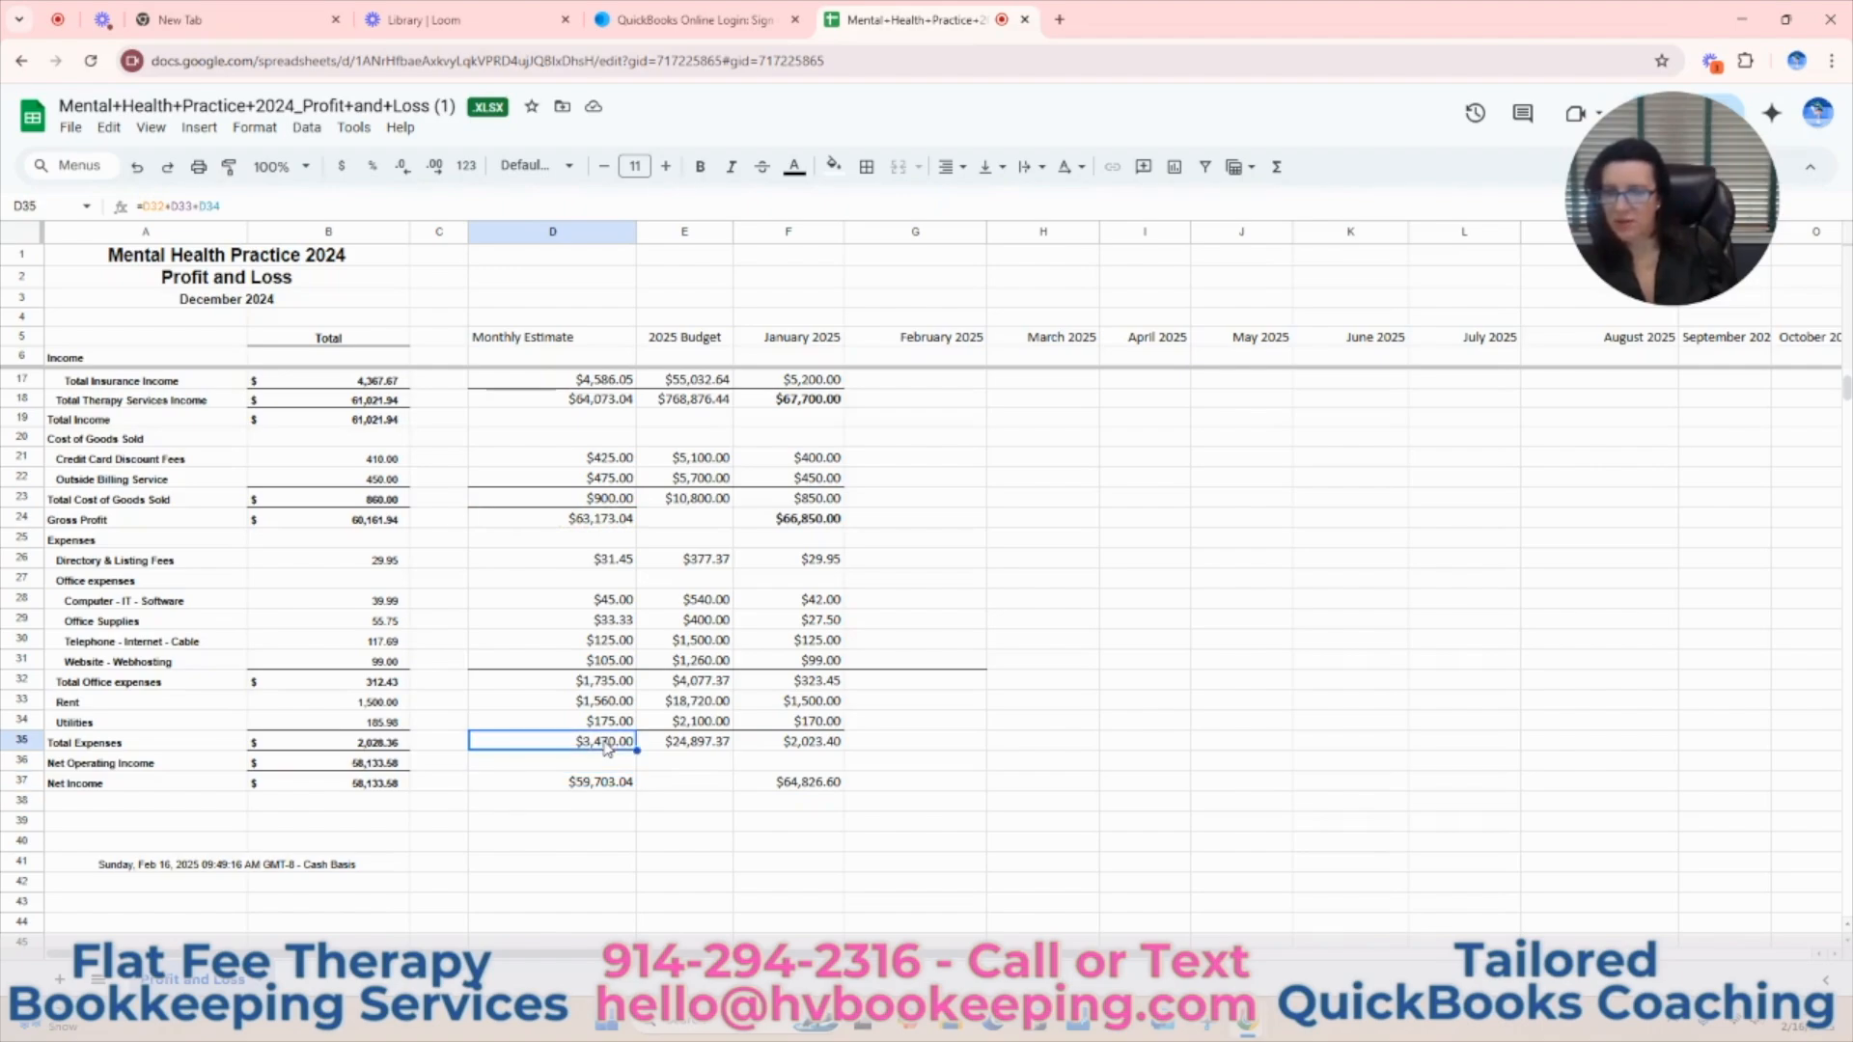
pyautogui.click(510, 206)
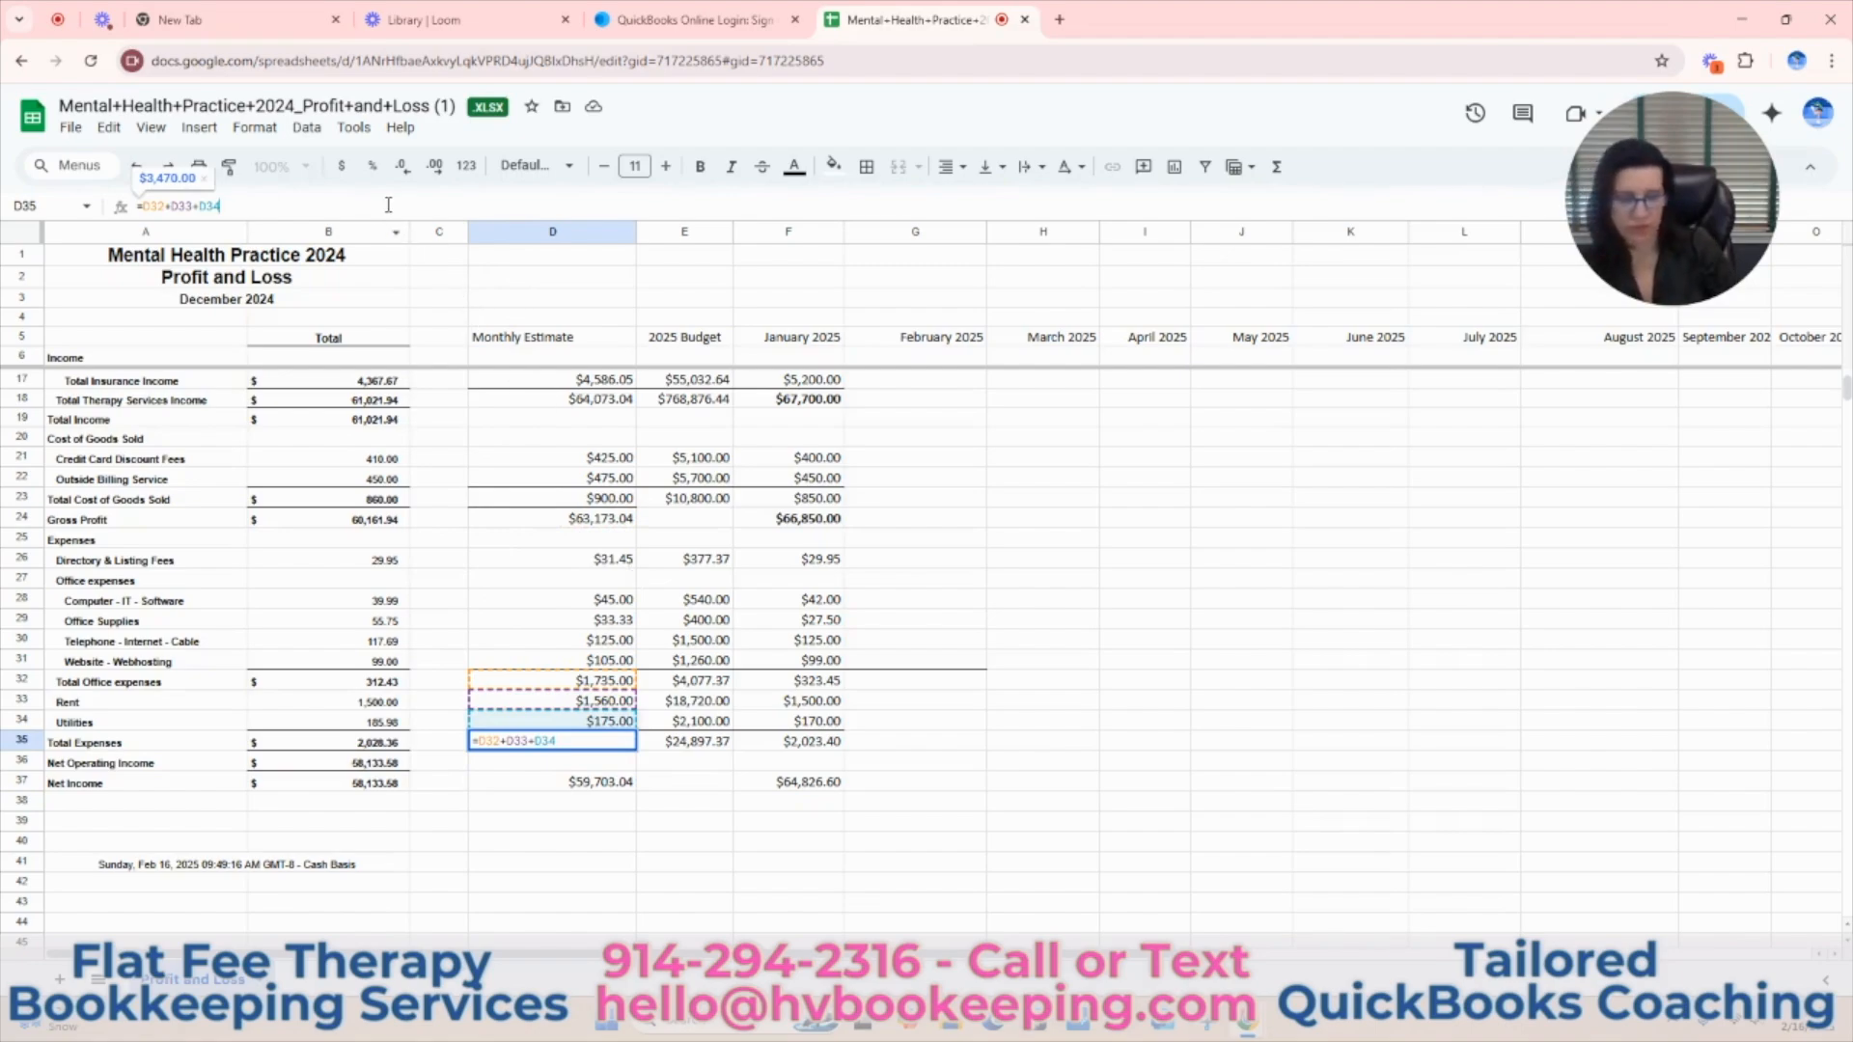
pyautogui.write('+')
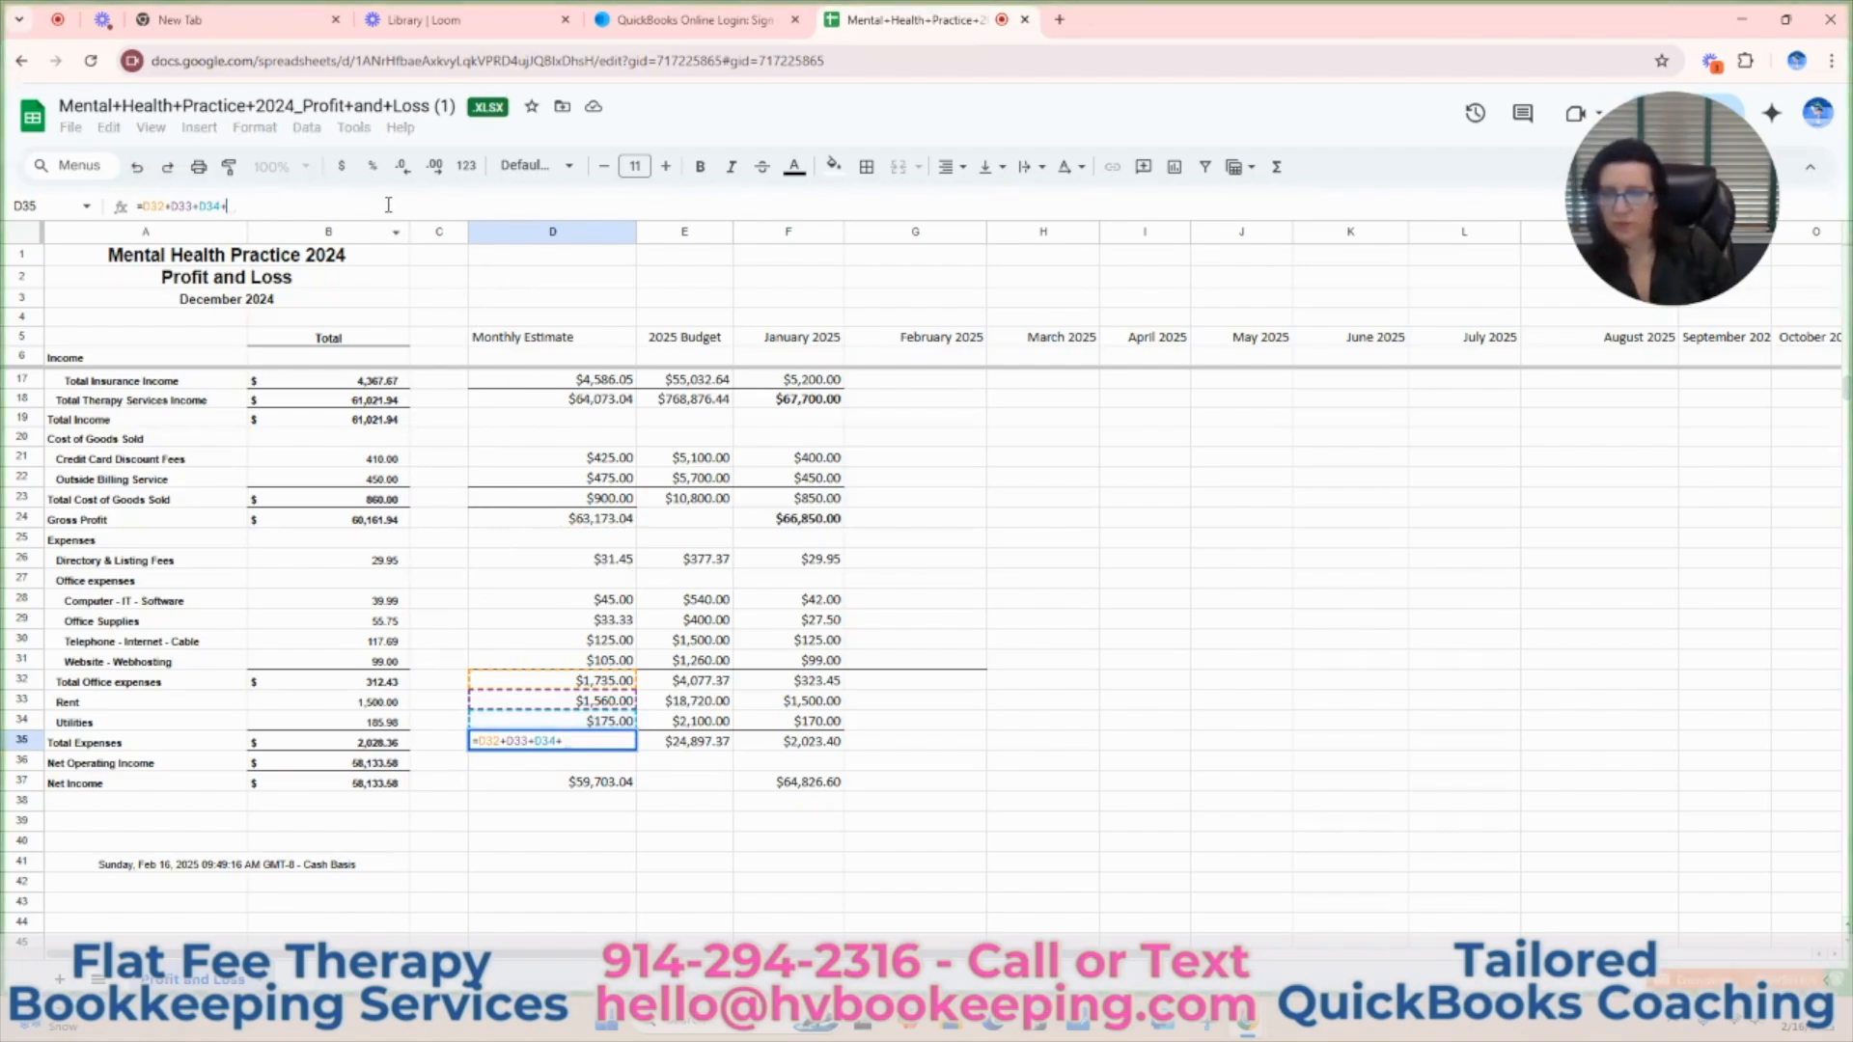
pyautogui.click(594, 559)
pyautogui.press('Return')
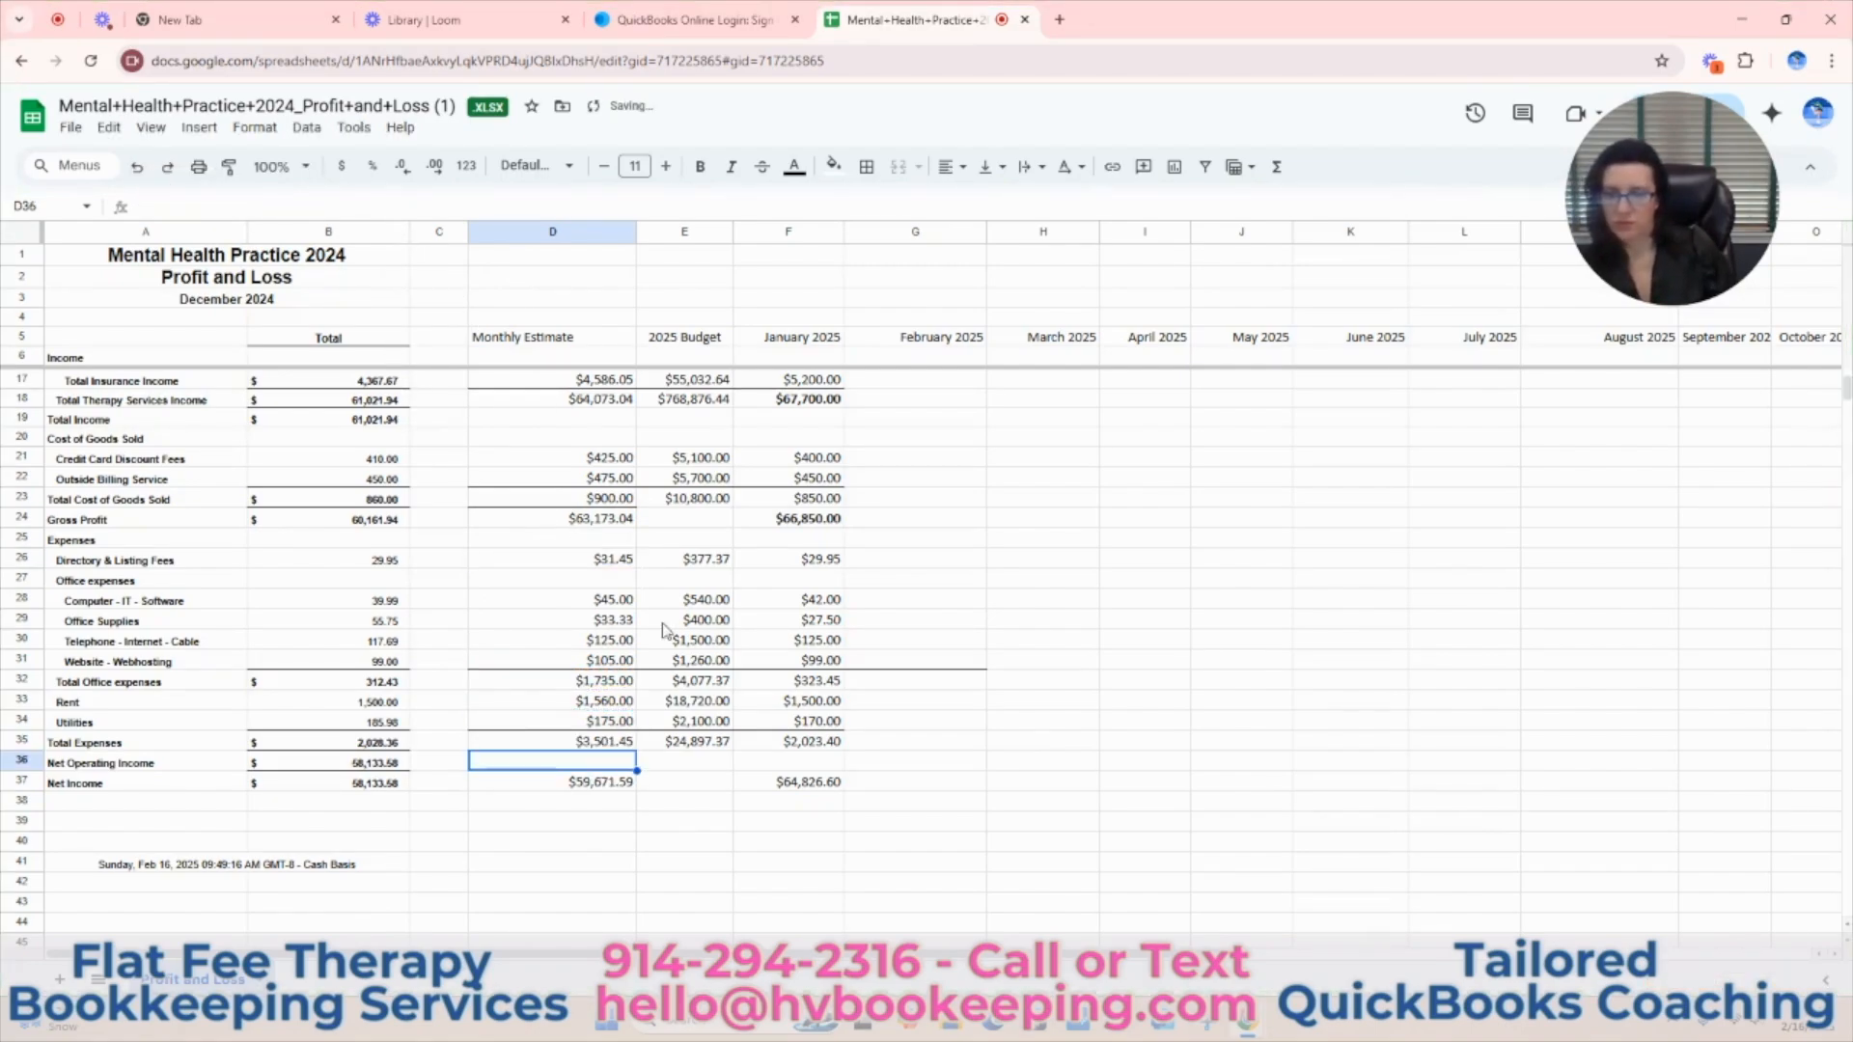
# Add Directory & Listing Fees (E26) to the 2025 Budget Total Expenses formula in E35.
pyautogui.click(709, 746)
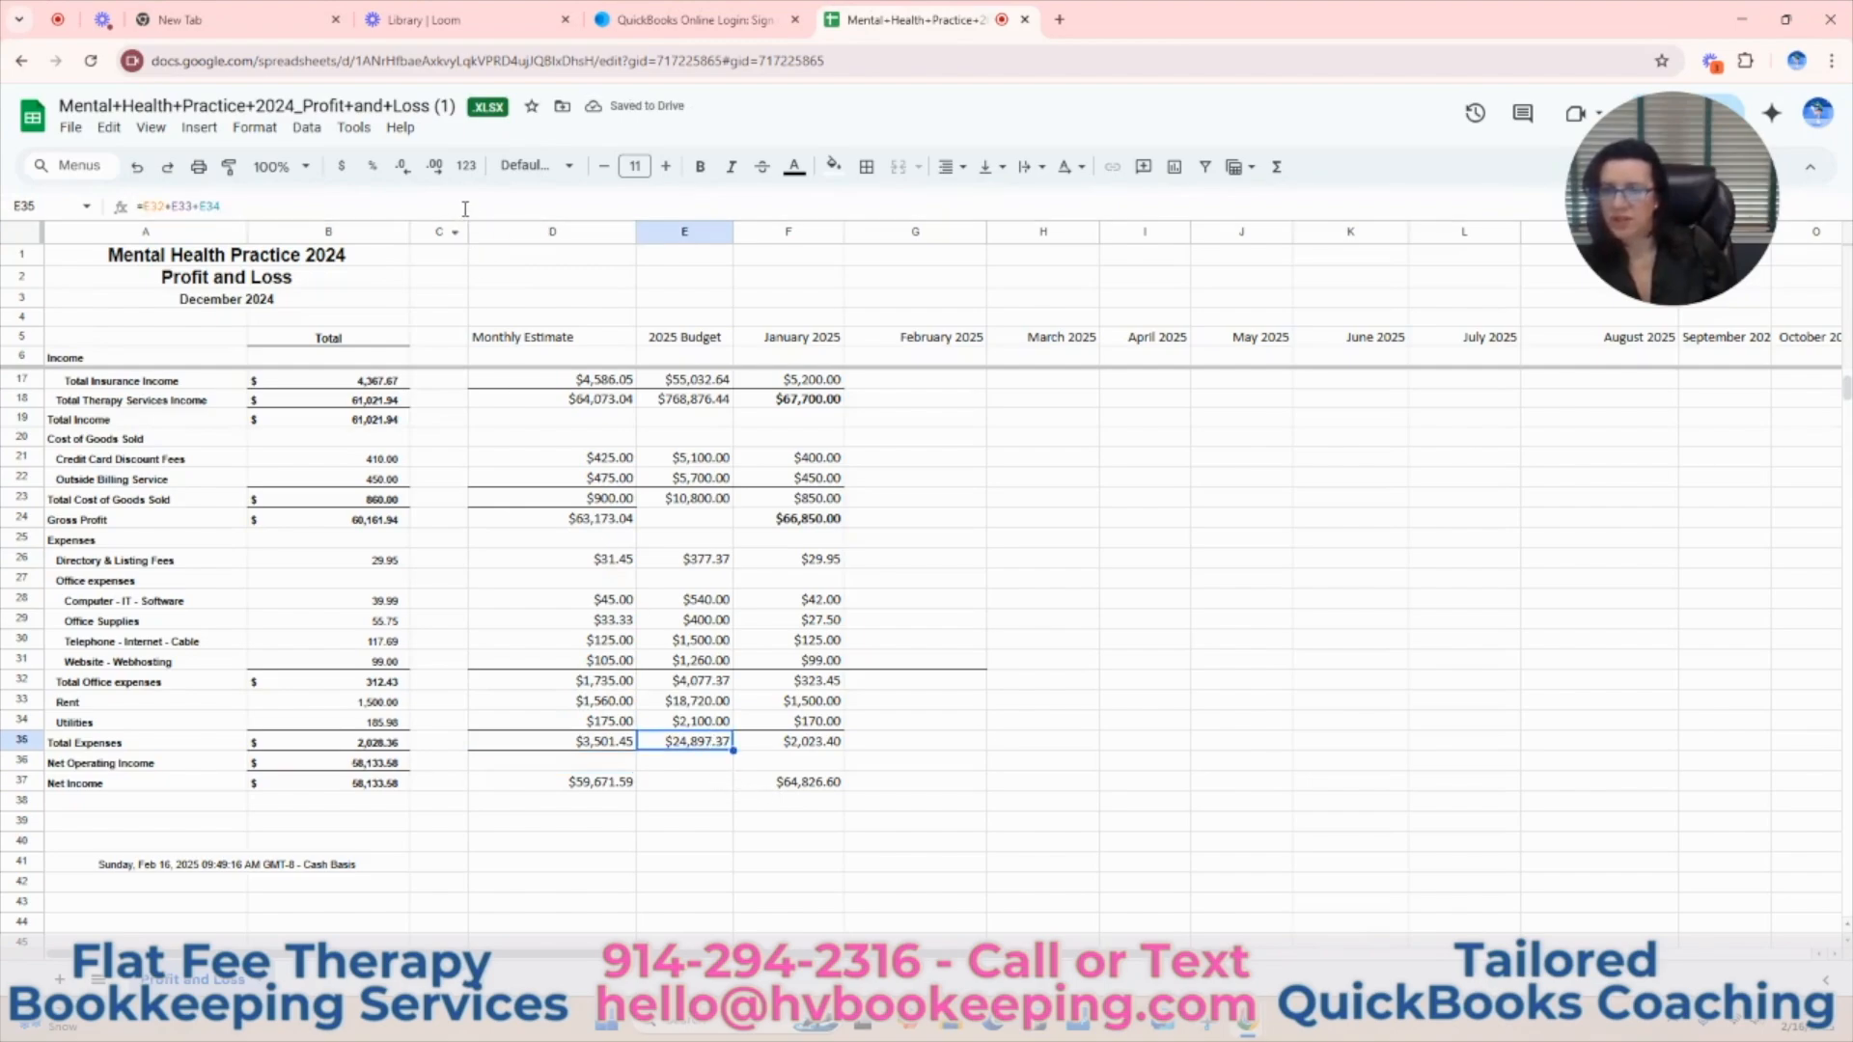
pyautogui.click(464, 209)
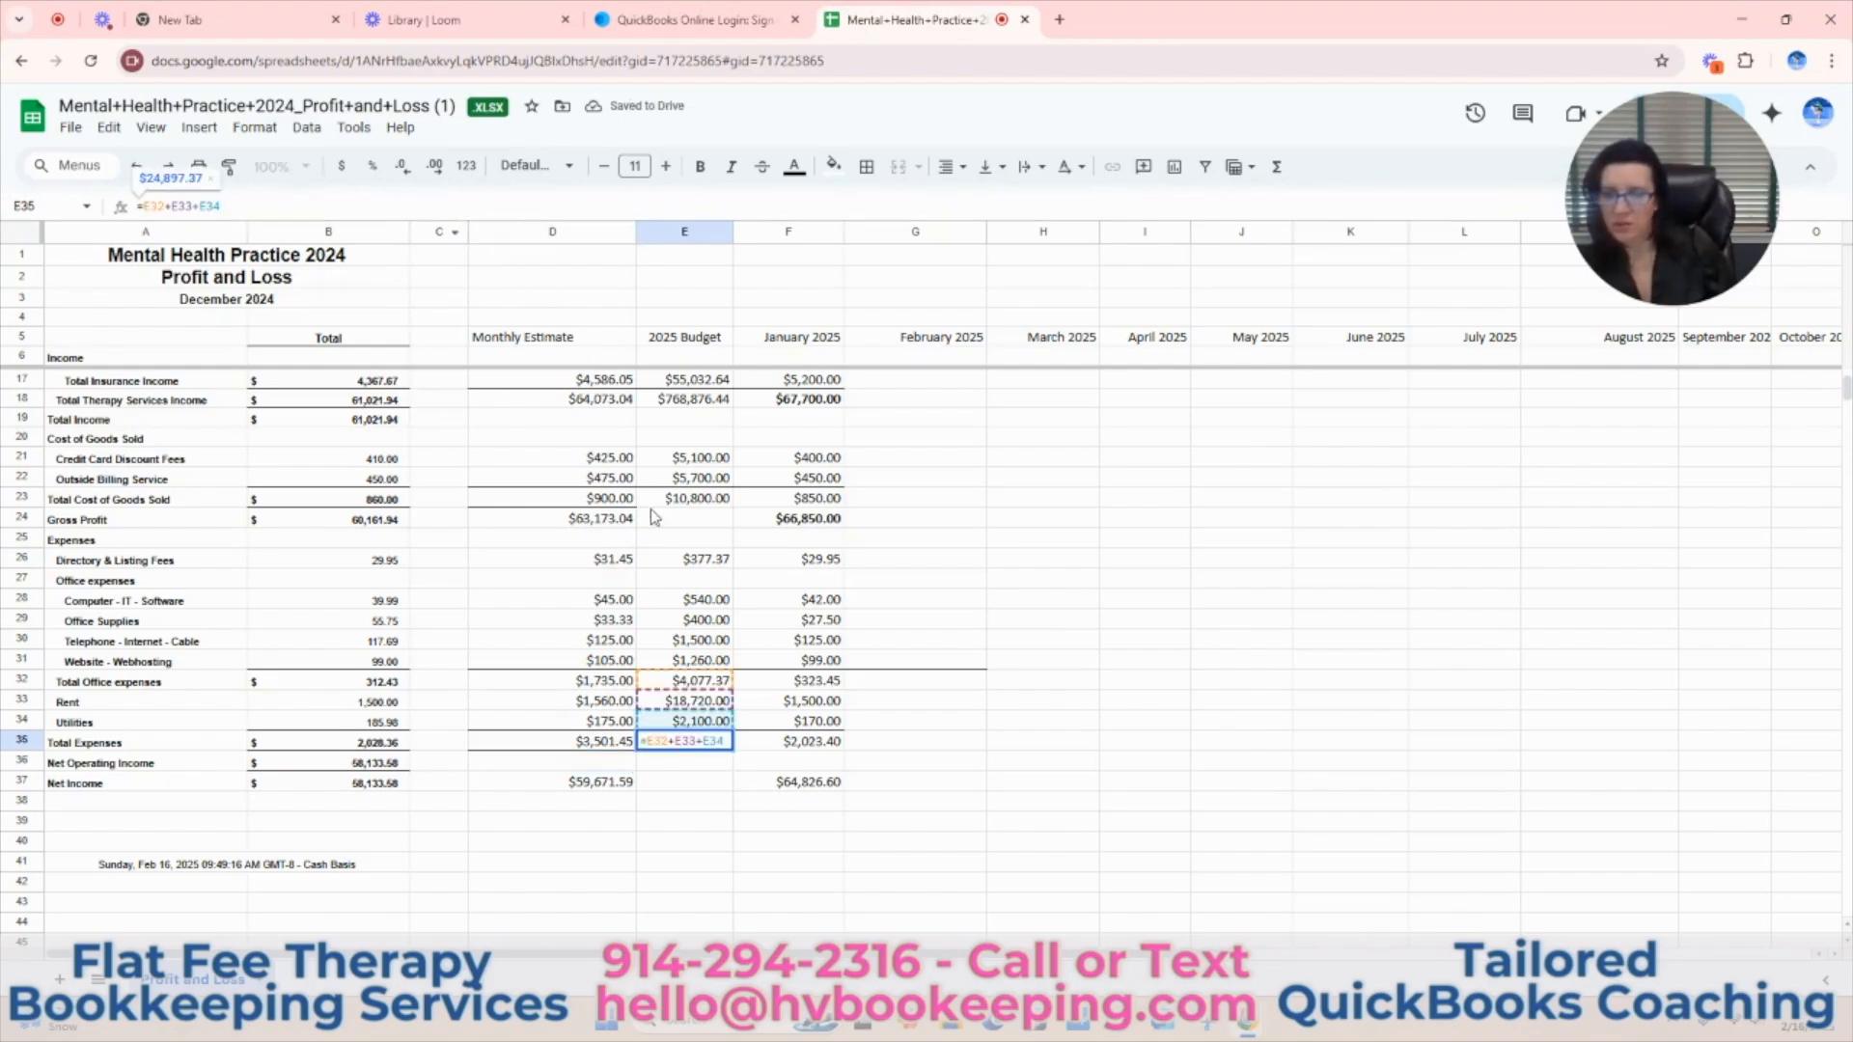
pyautogui.write('+')
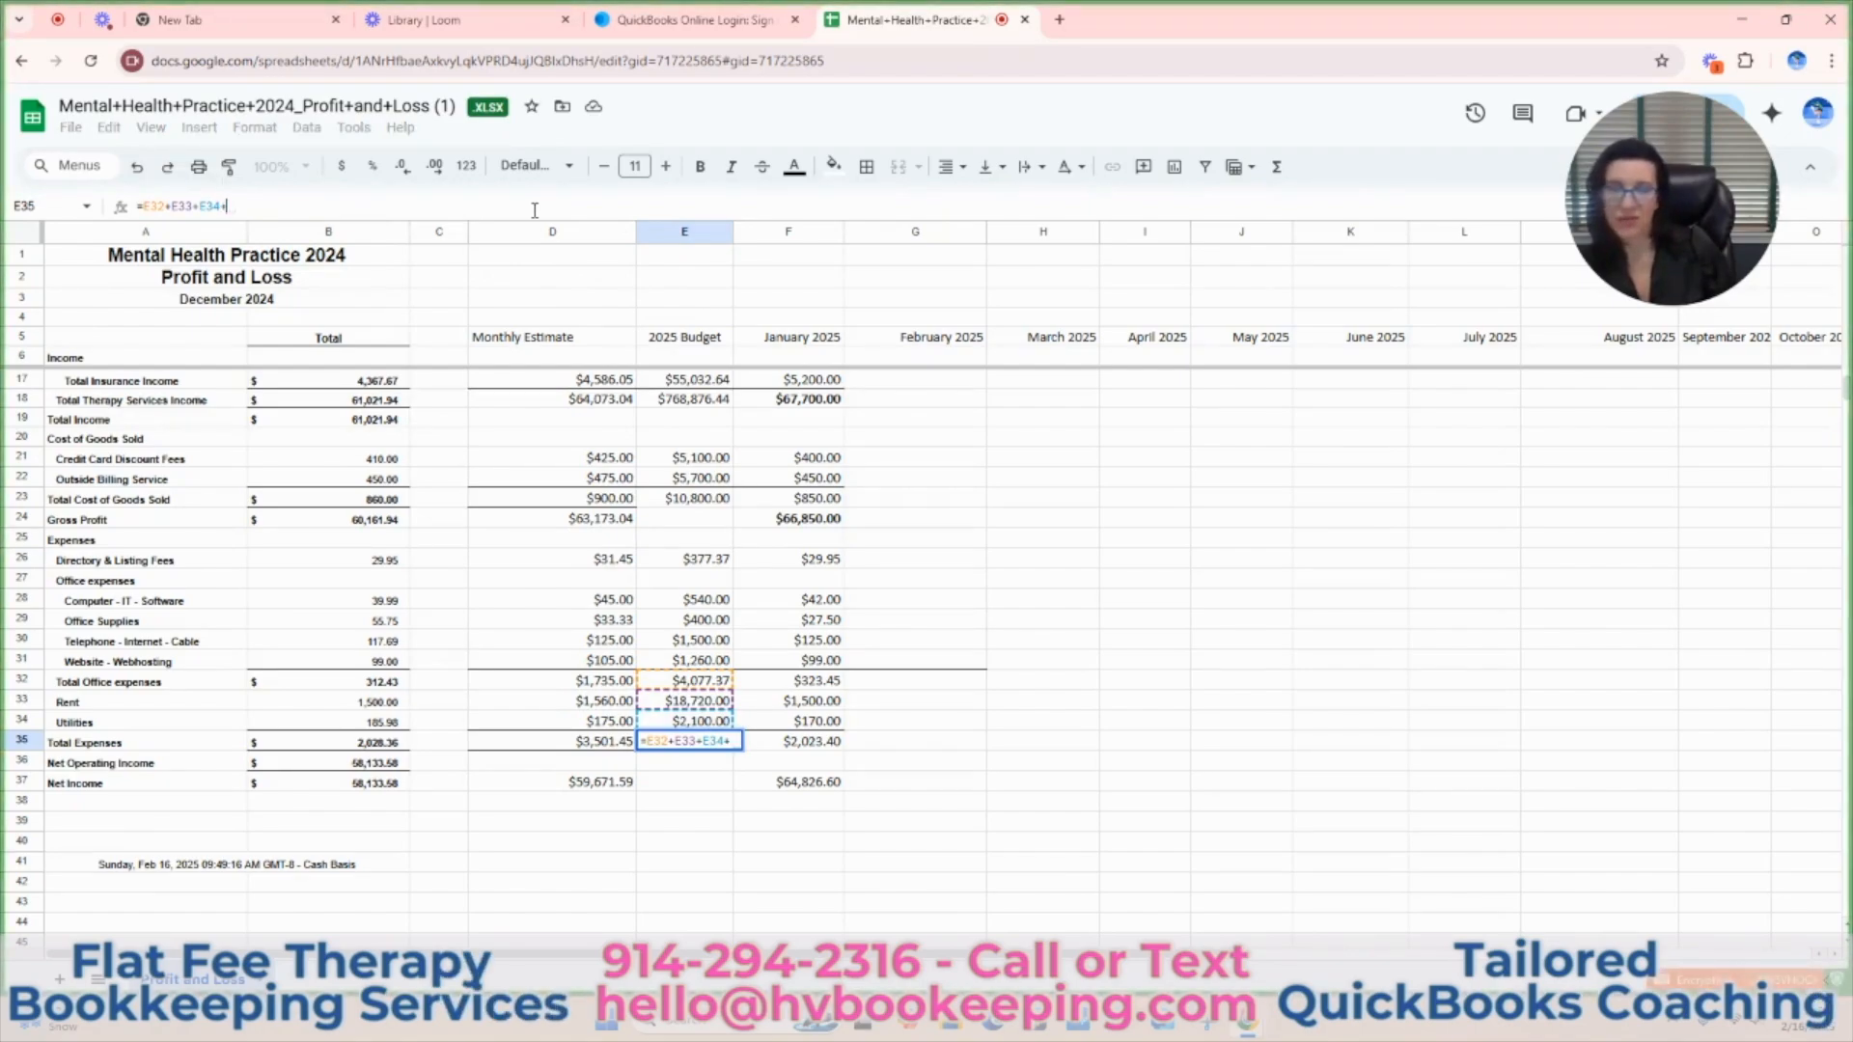
pyautogui.click(691, 565)
pyautogui.press('Return')
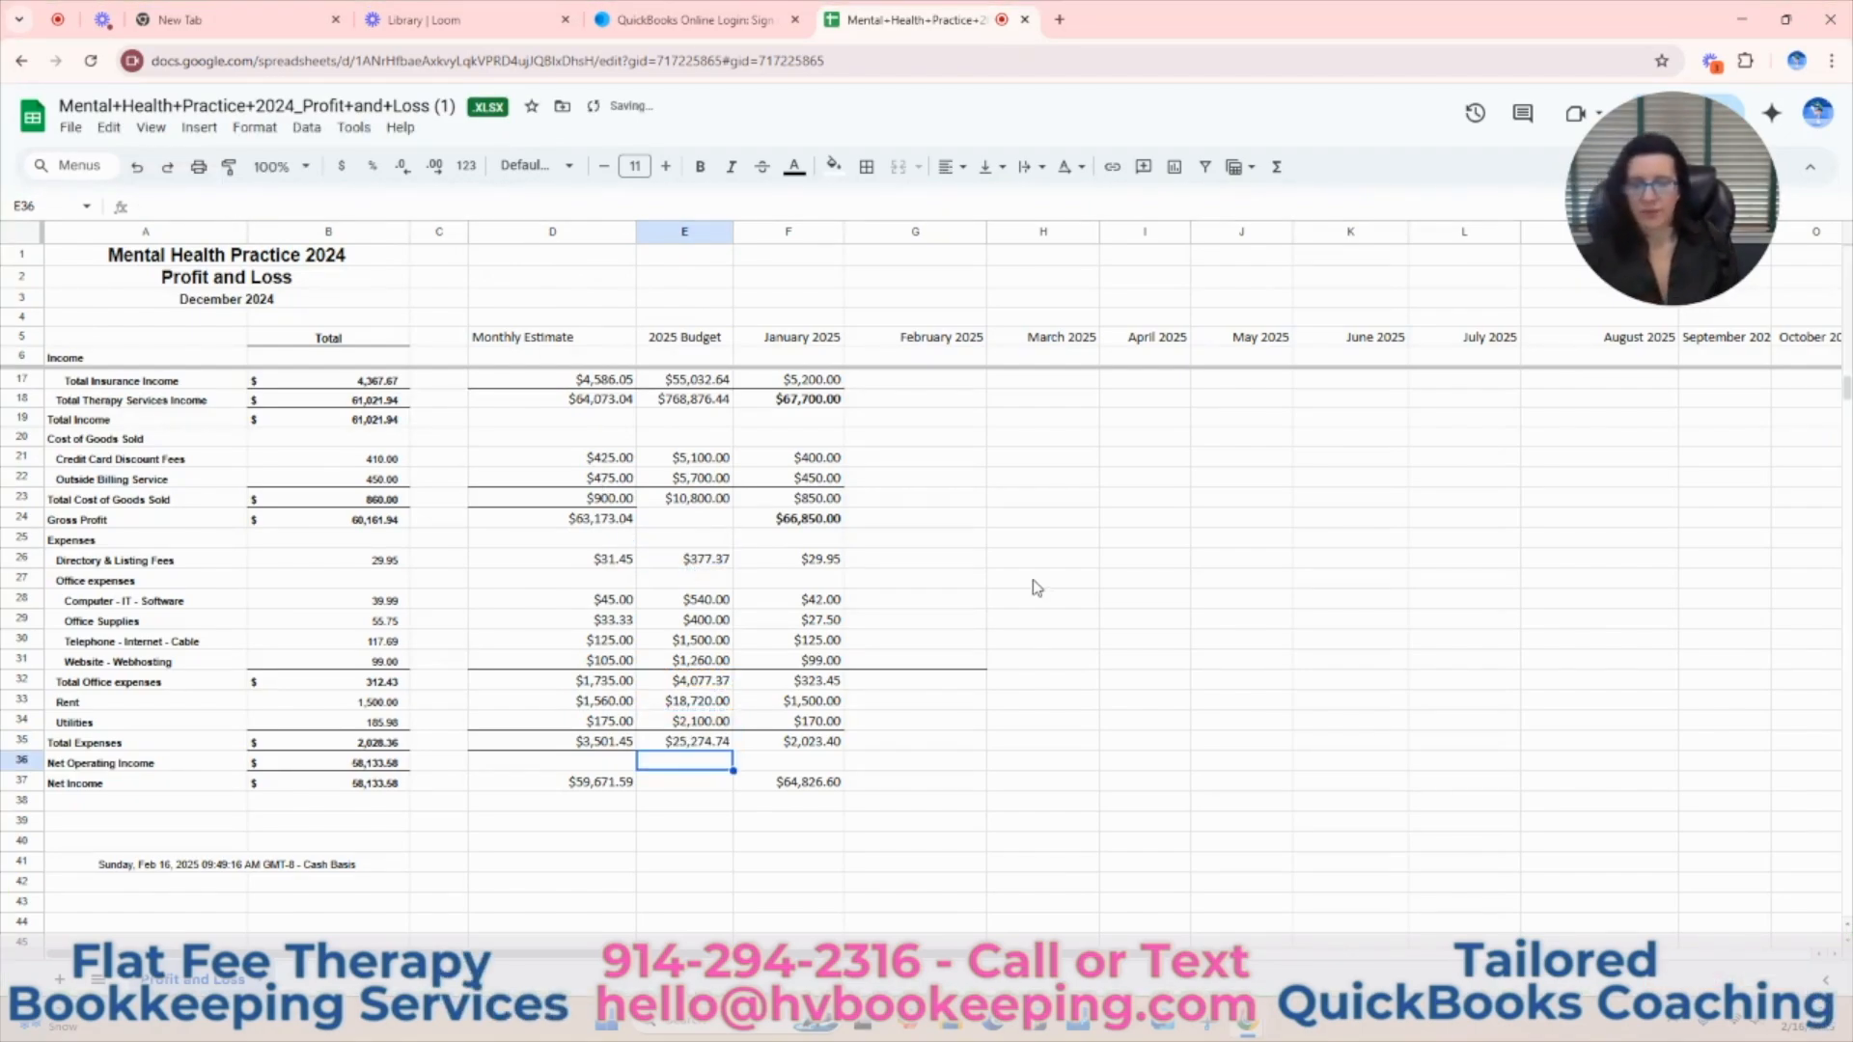
# Freeze the sheet's columns up to column C.
pyautogui.scroll(3, 980, 736)
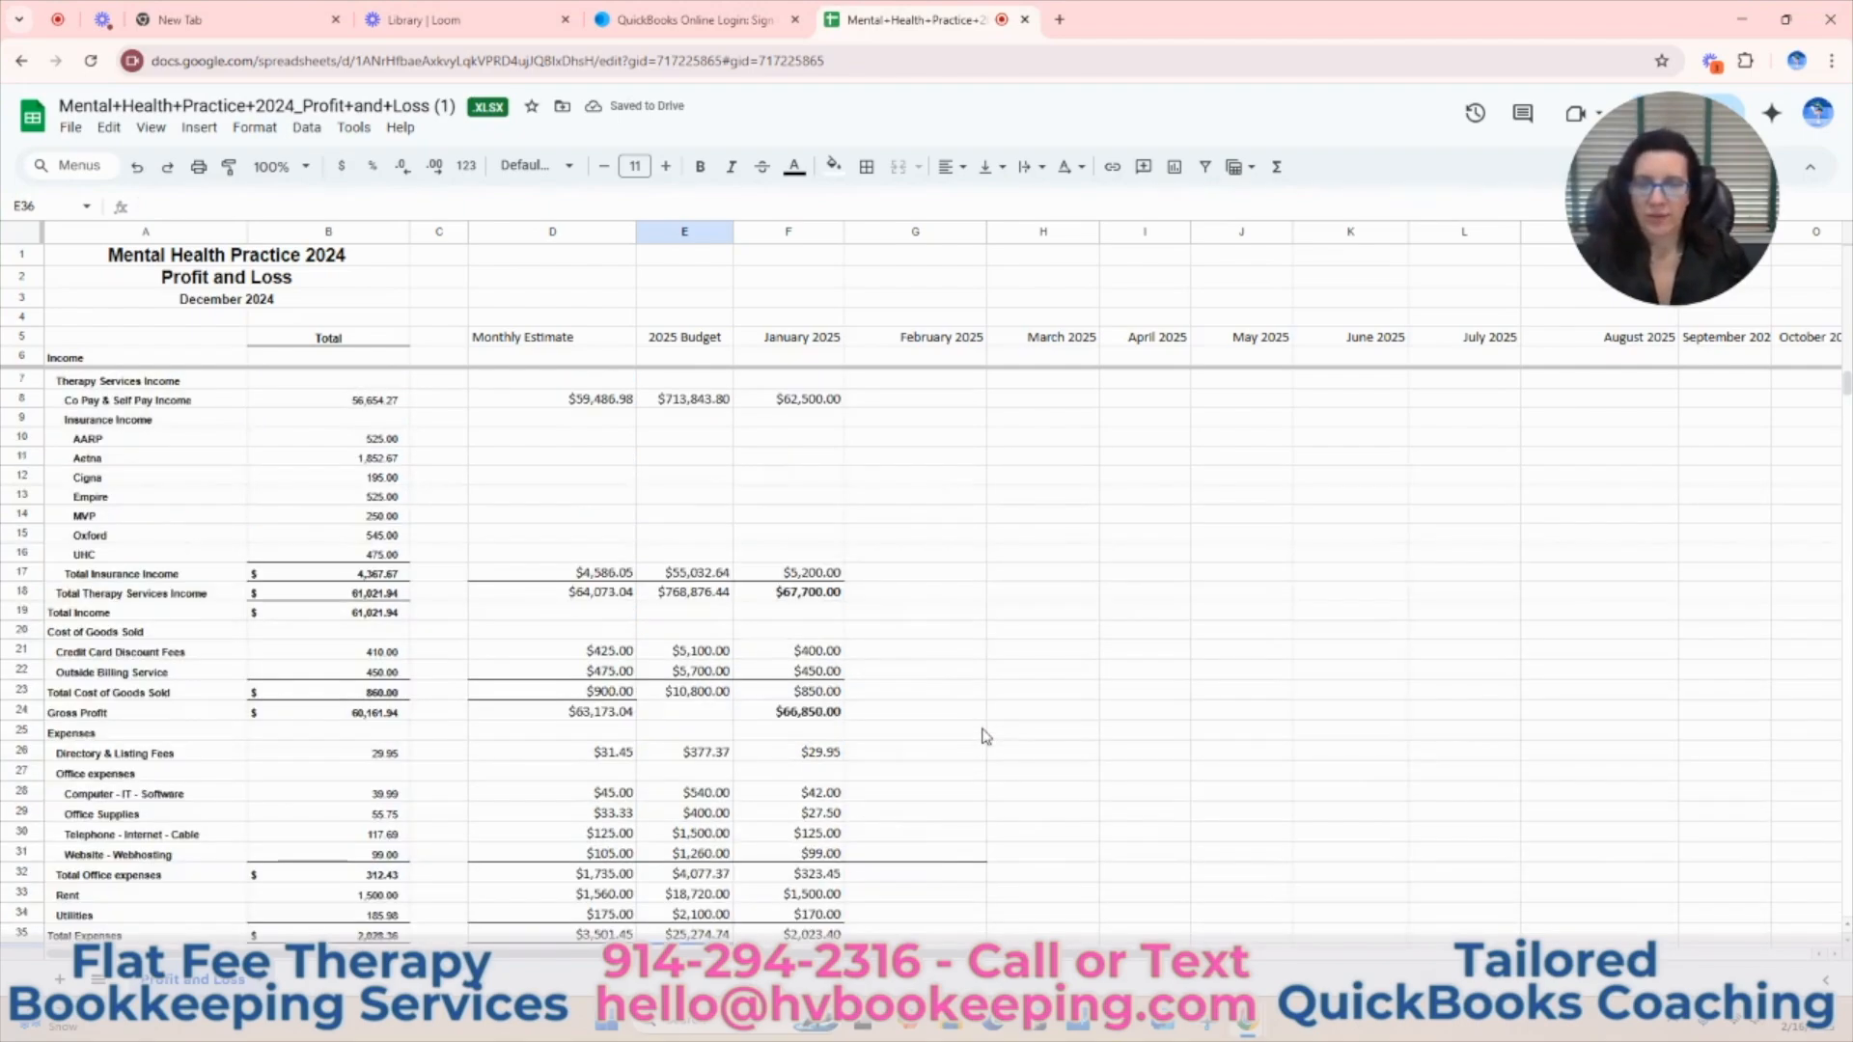
pyautogui.click(426, 235)
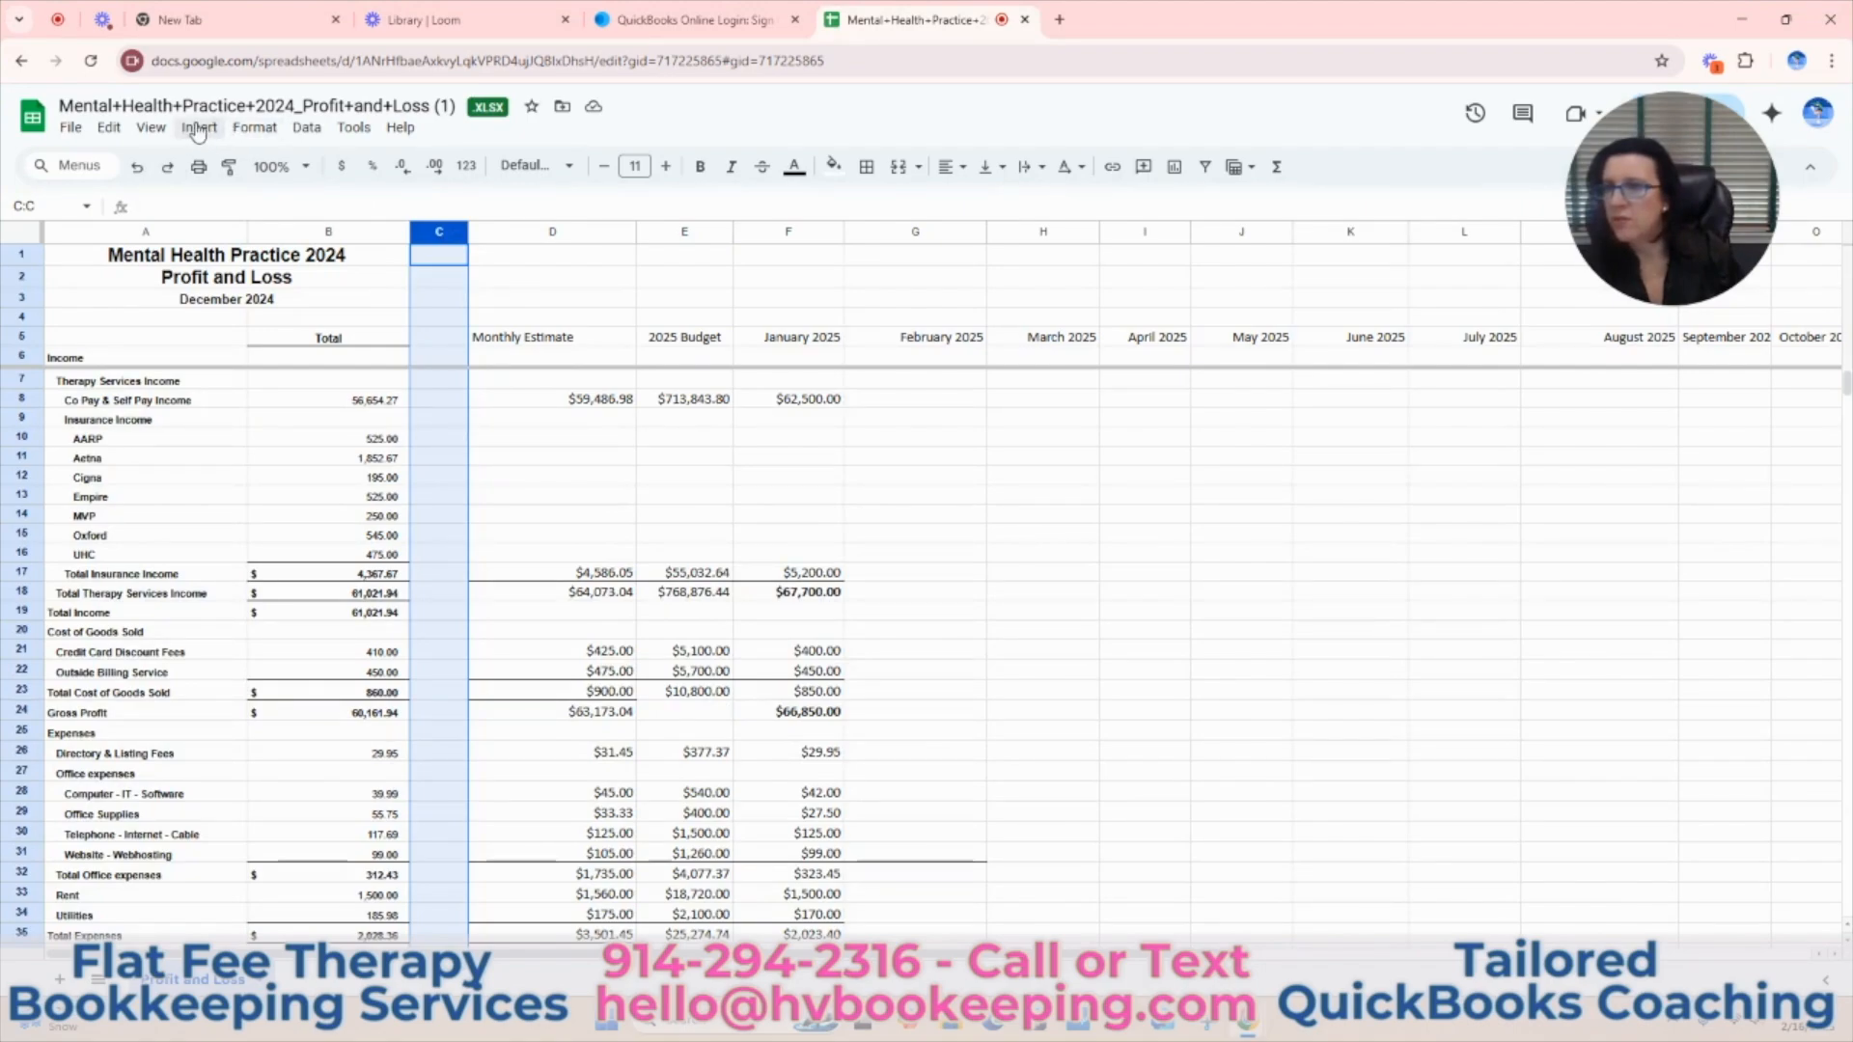
pyautogui.click(151, 127)
pyautogui.moveTo(189, 191)
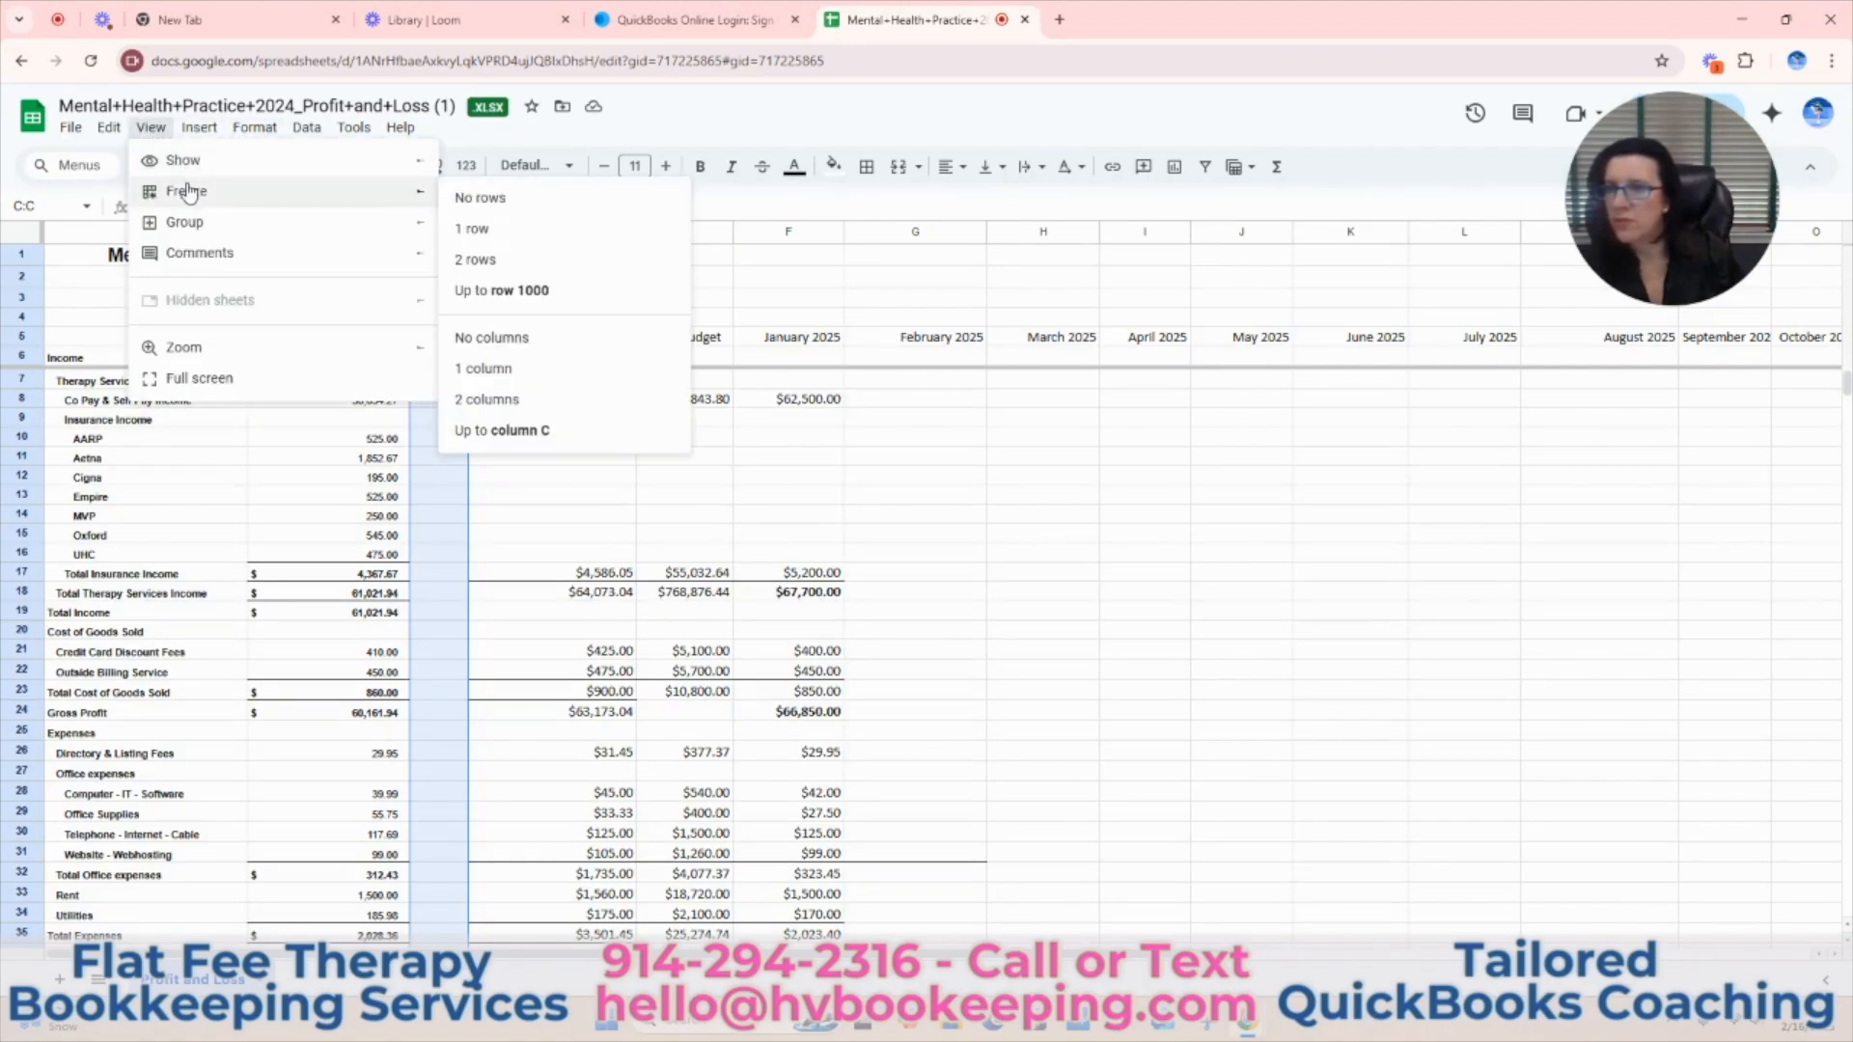
pyautogui.click(536, 429)
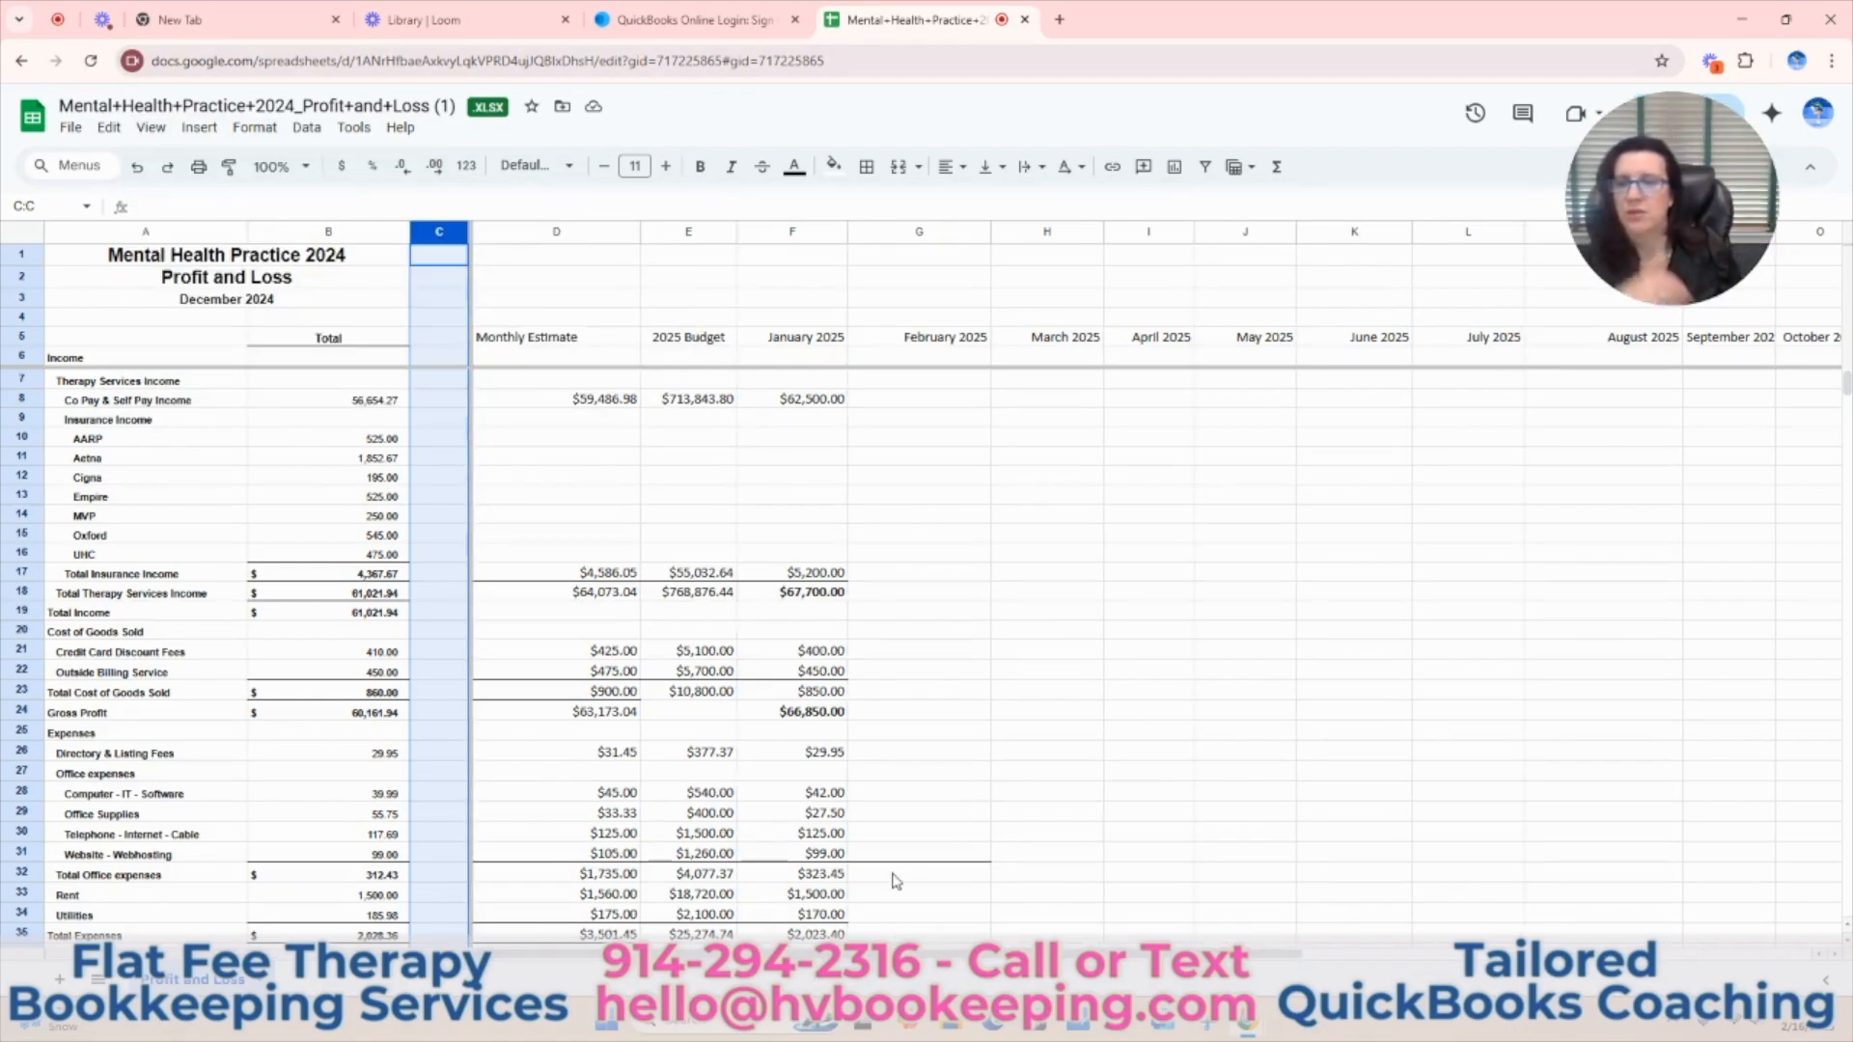
# Narrow the August 2025 column (M) so that it just fits its heading.
pyautogui.click(920, 697)
pyautogui.press('Right')
pyautogui.press('Right')
pyautogui.press('Right')
pyautogui.press('Right')
pyautogui.press('Right')
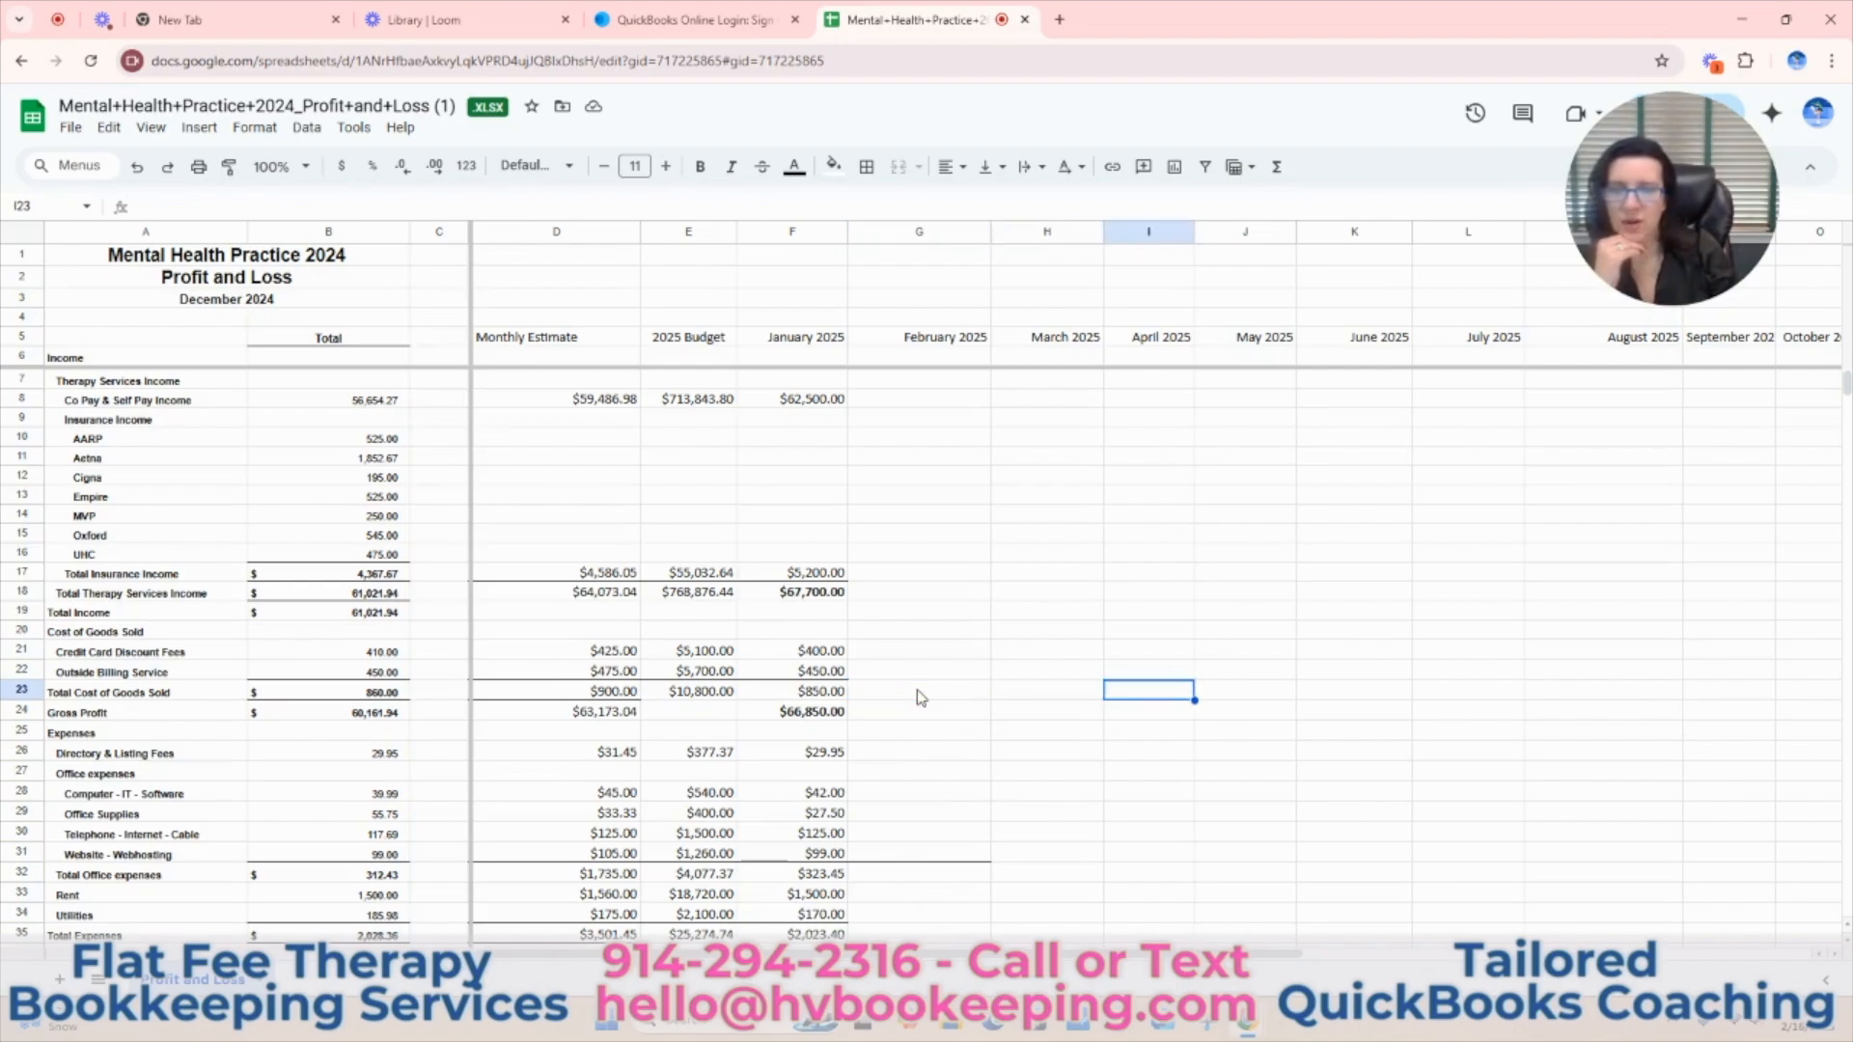
pyautogui.press('Right')
pyautogui.press('Right')
pyautogui.press('Right')
pyautogui.press('Right')
pyautogui.press('Right')
pyautogui.press('Right')
pyautogui.press('Right')
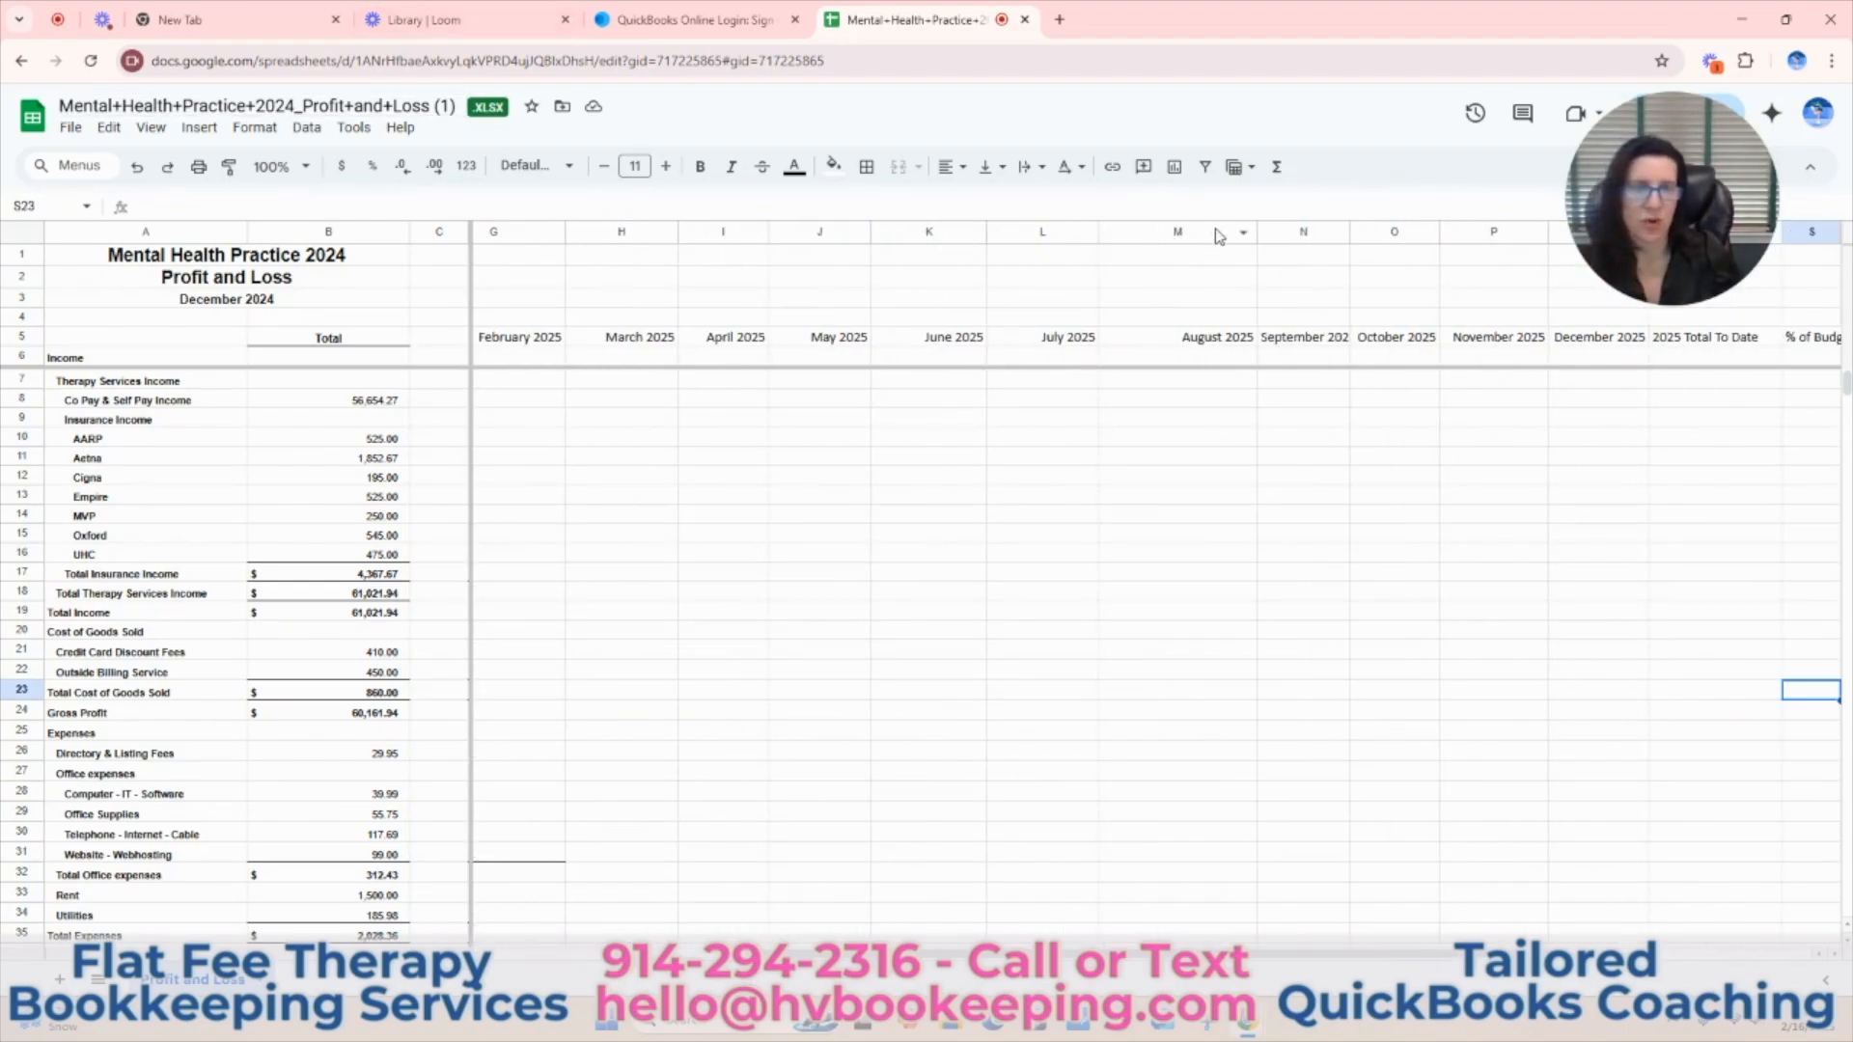
pyautogui.moveTo(1256, 233); pyautogui.dragTo(1191, 234)
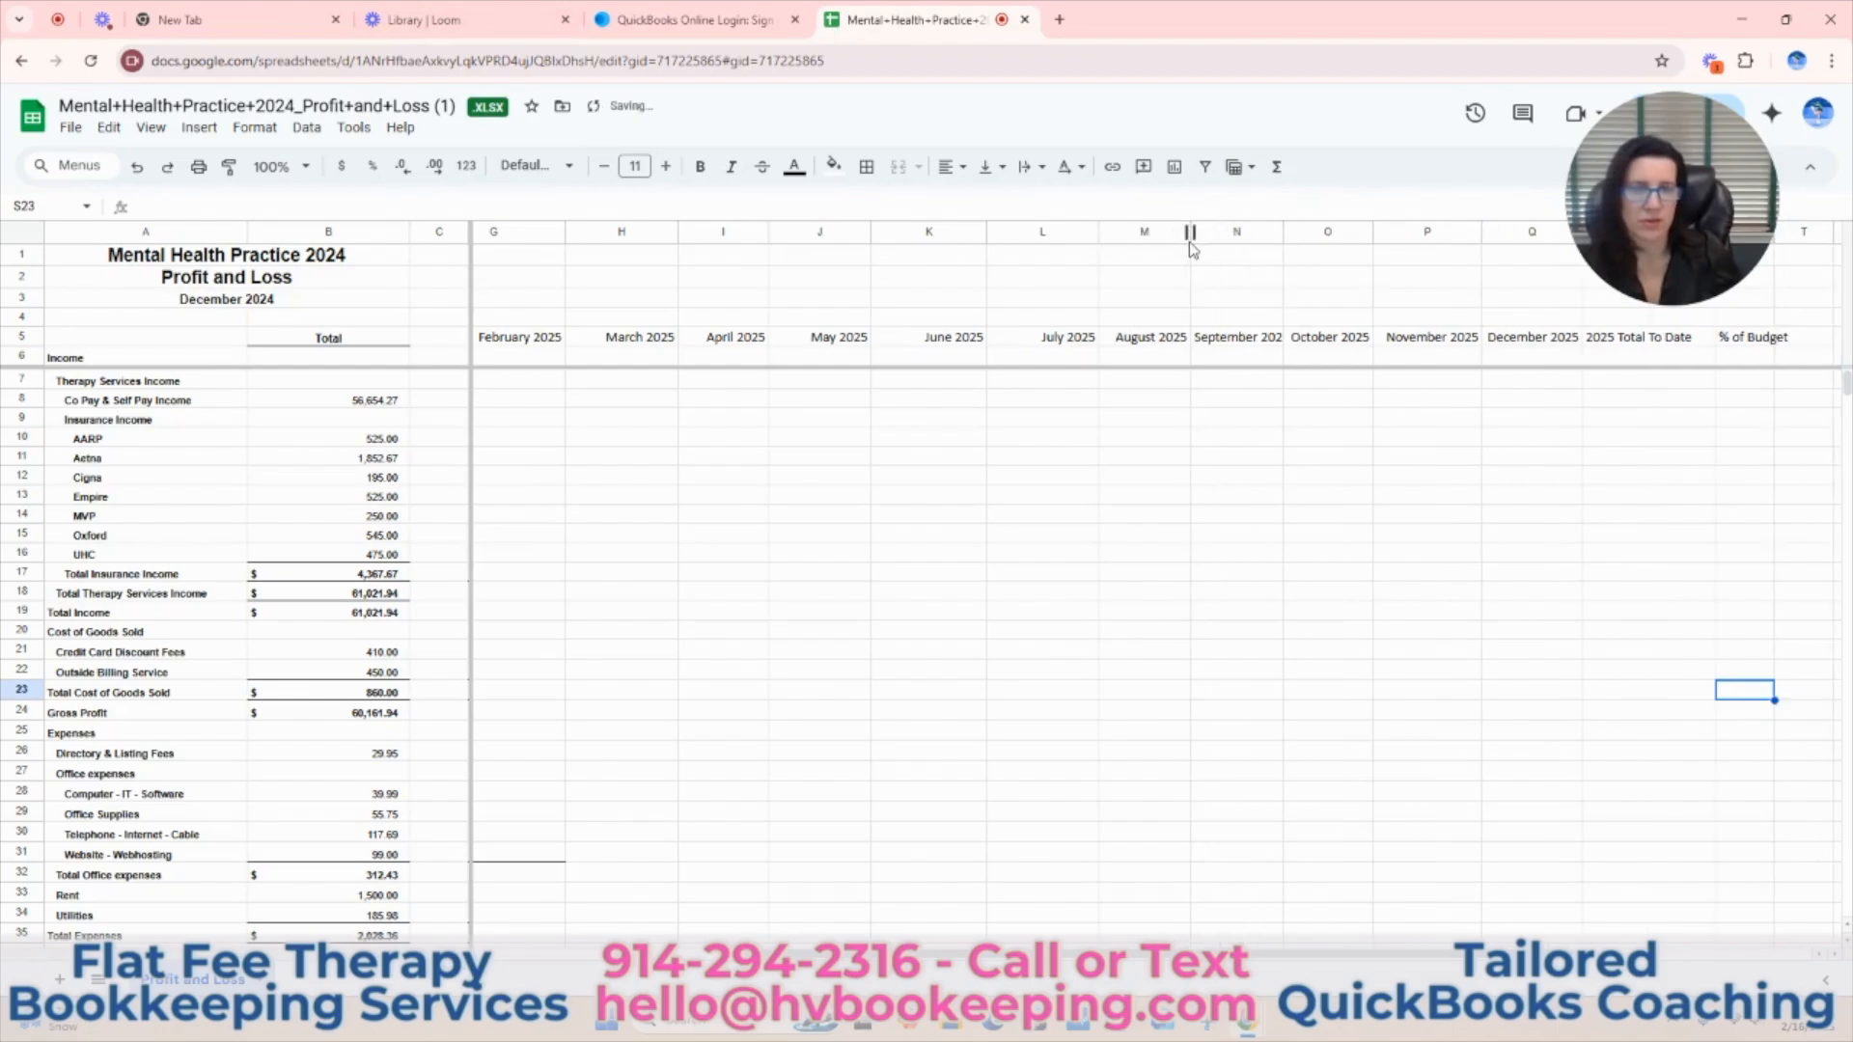
# Total the January to December 2025 Co Pay & Self Pay Income in R8 under 2025 Total To Date with =SUM(F8:Q8).
pyautogui.moveTo(1075, 954); pyautogui.dragTo(831, 953)
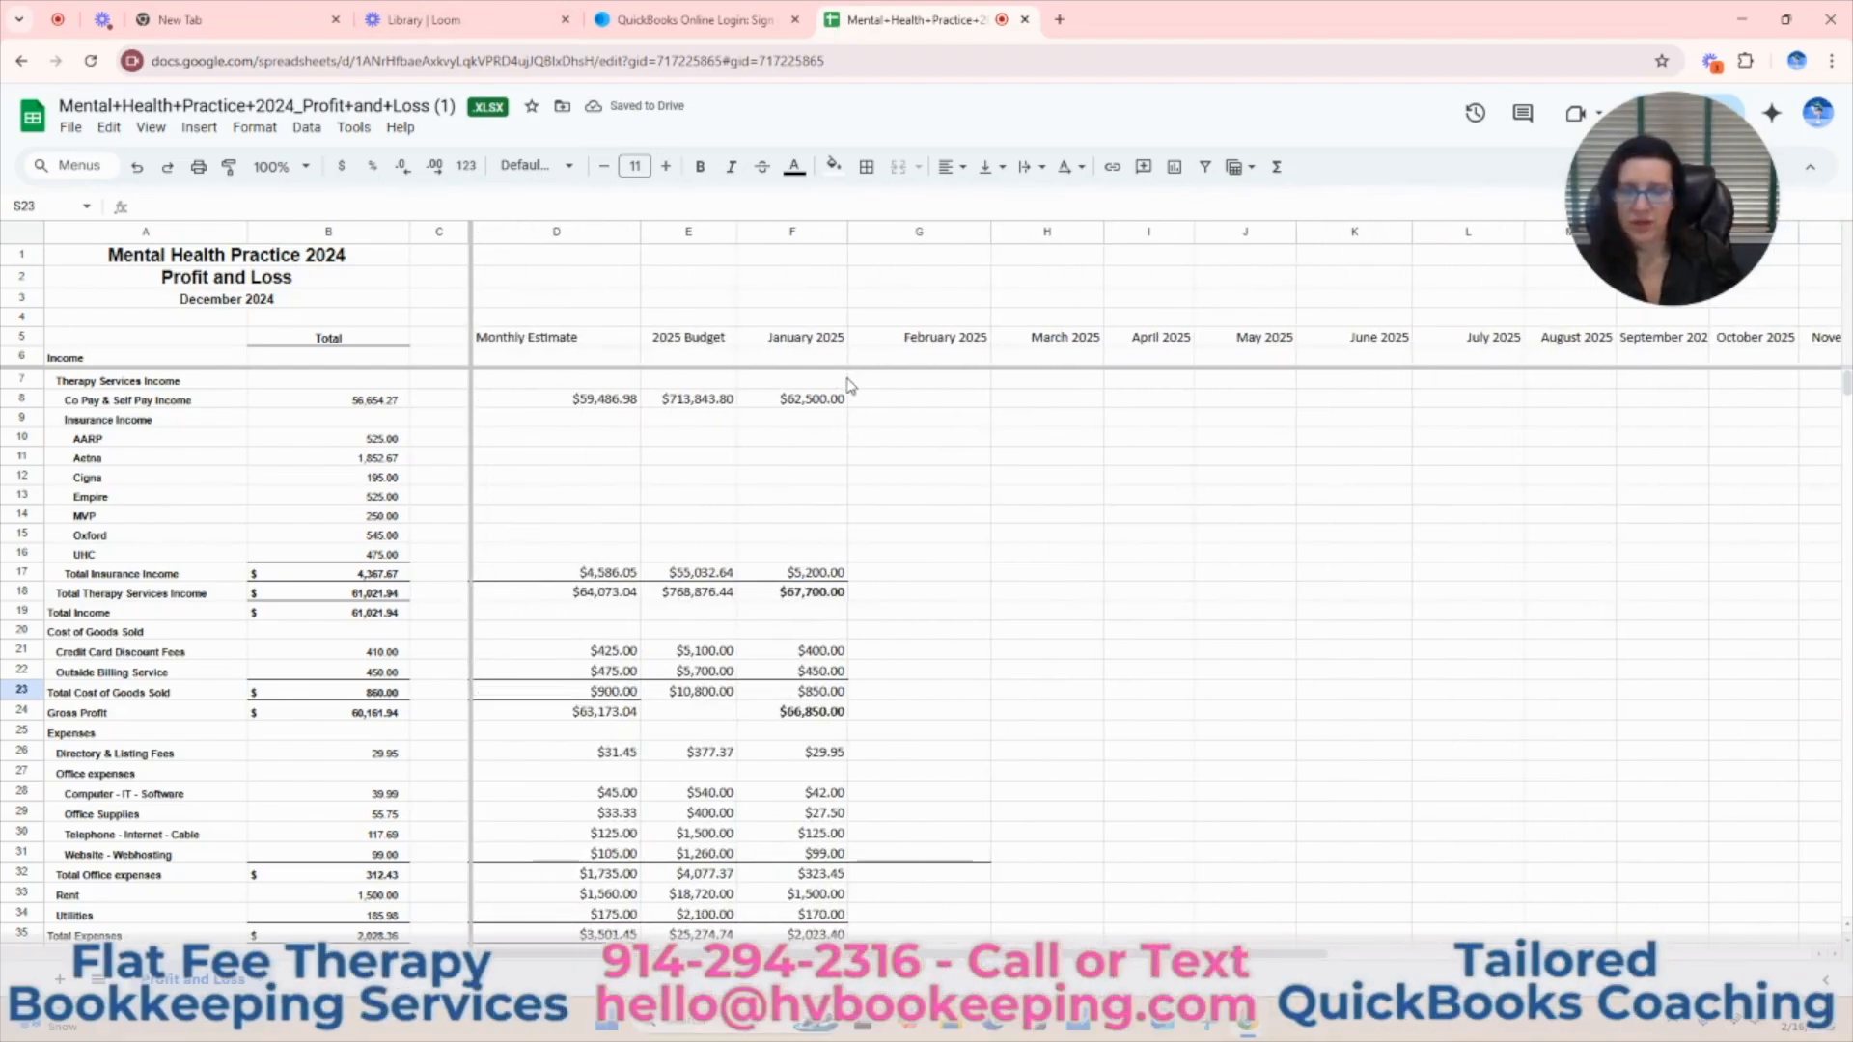
pyautogui.scroll(-3, 848, 383)
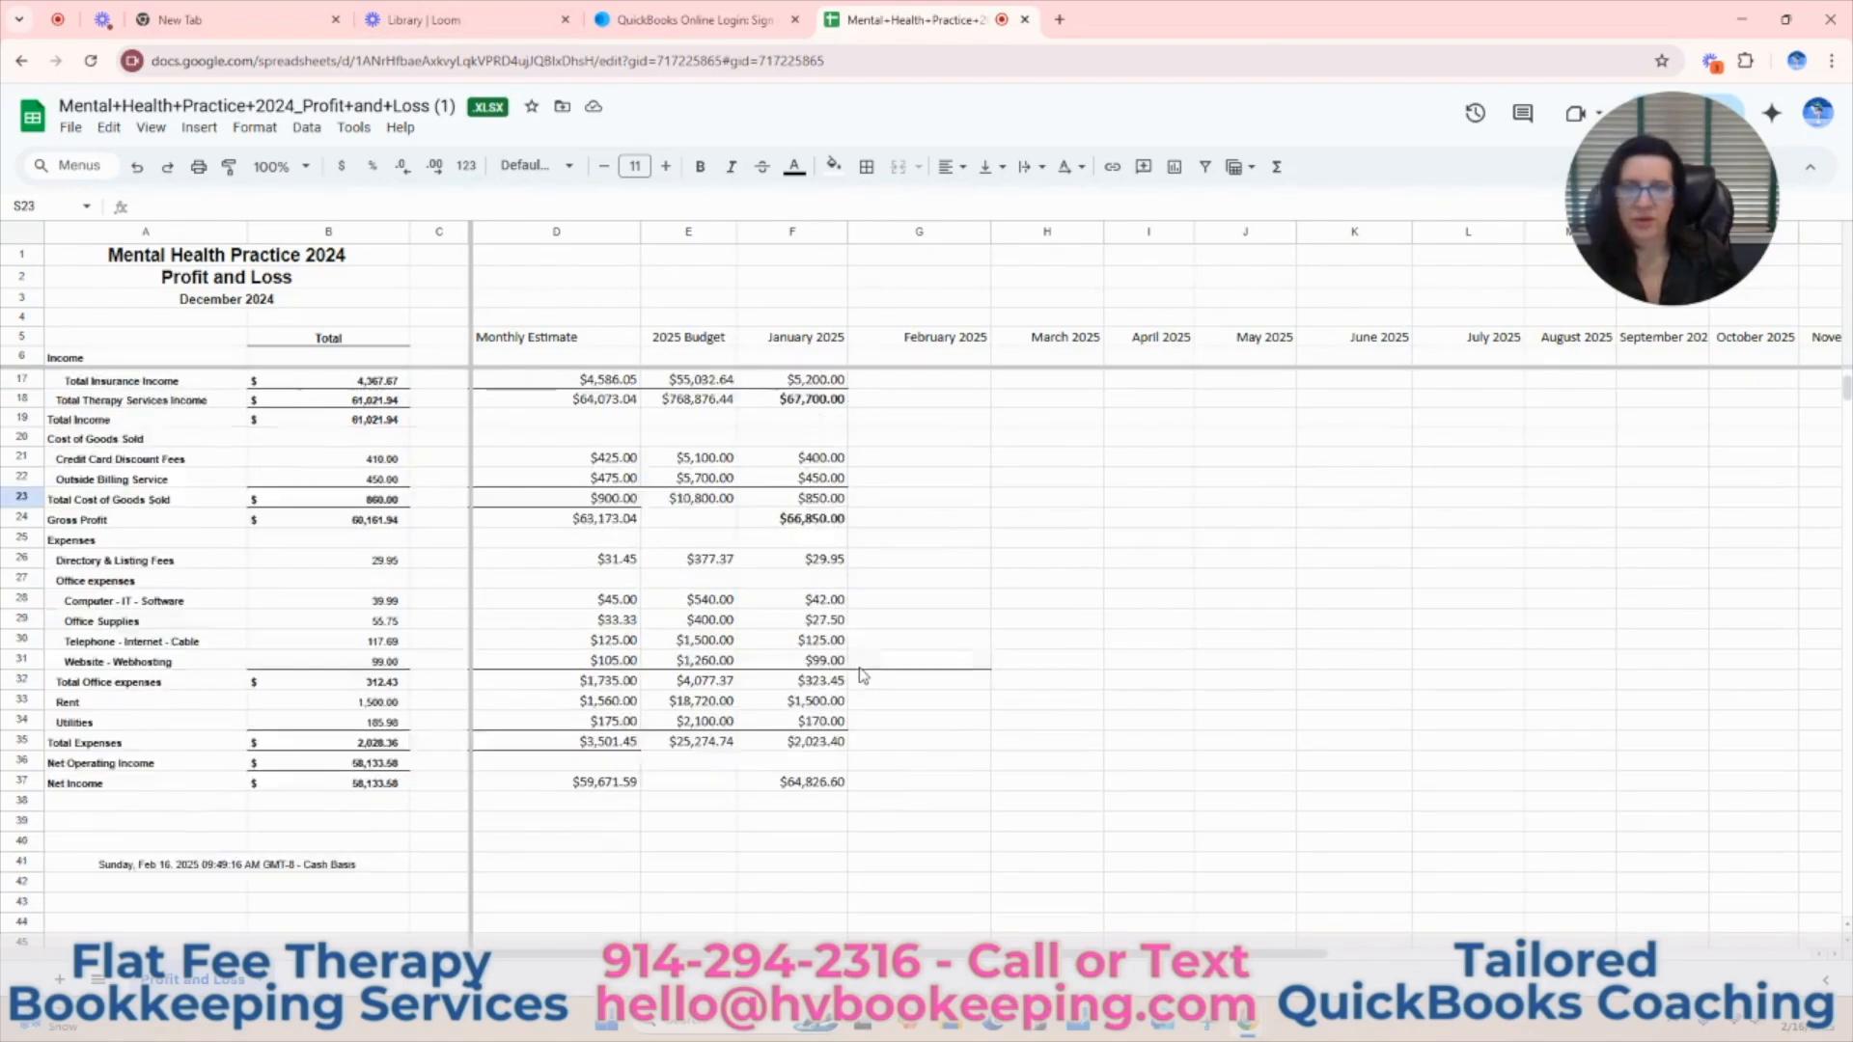
pyautogui.scroll(3, 861, 674)
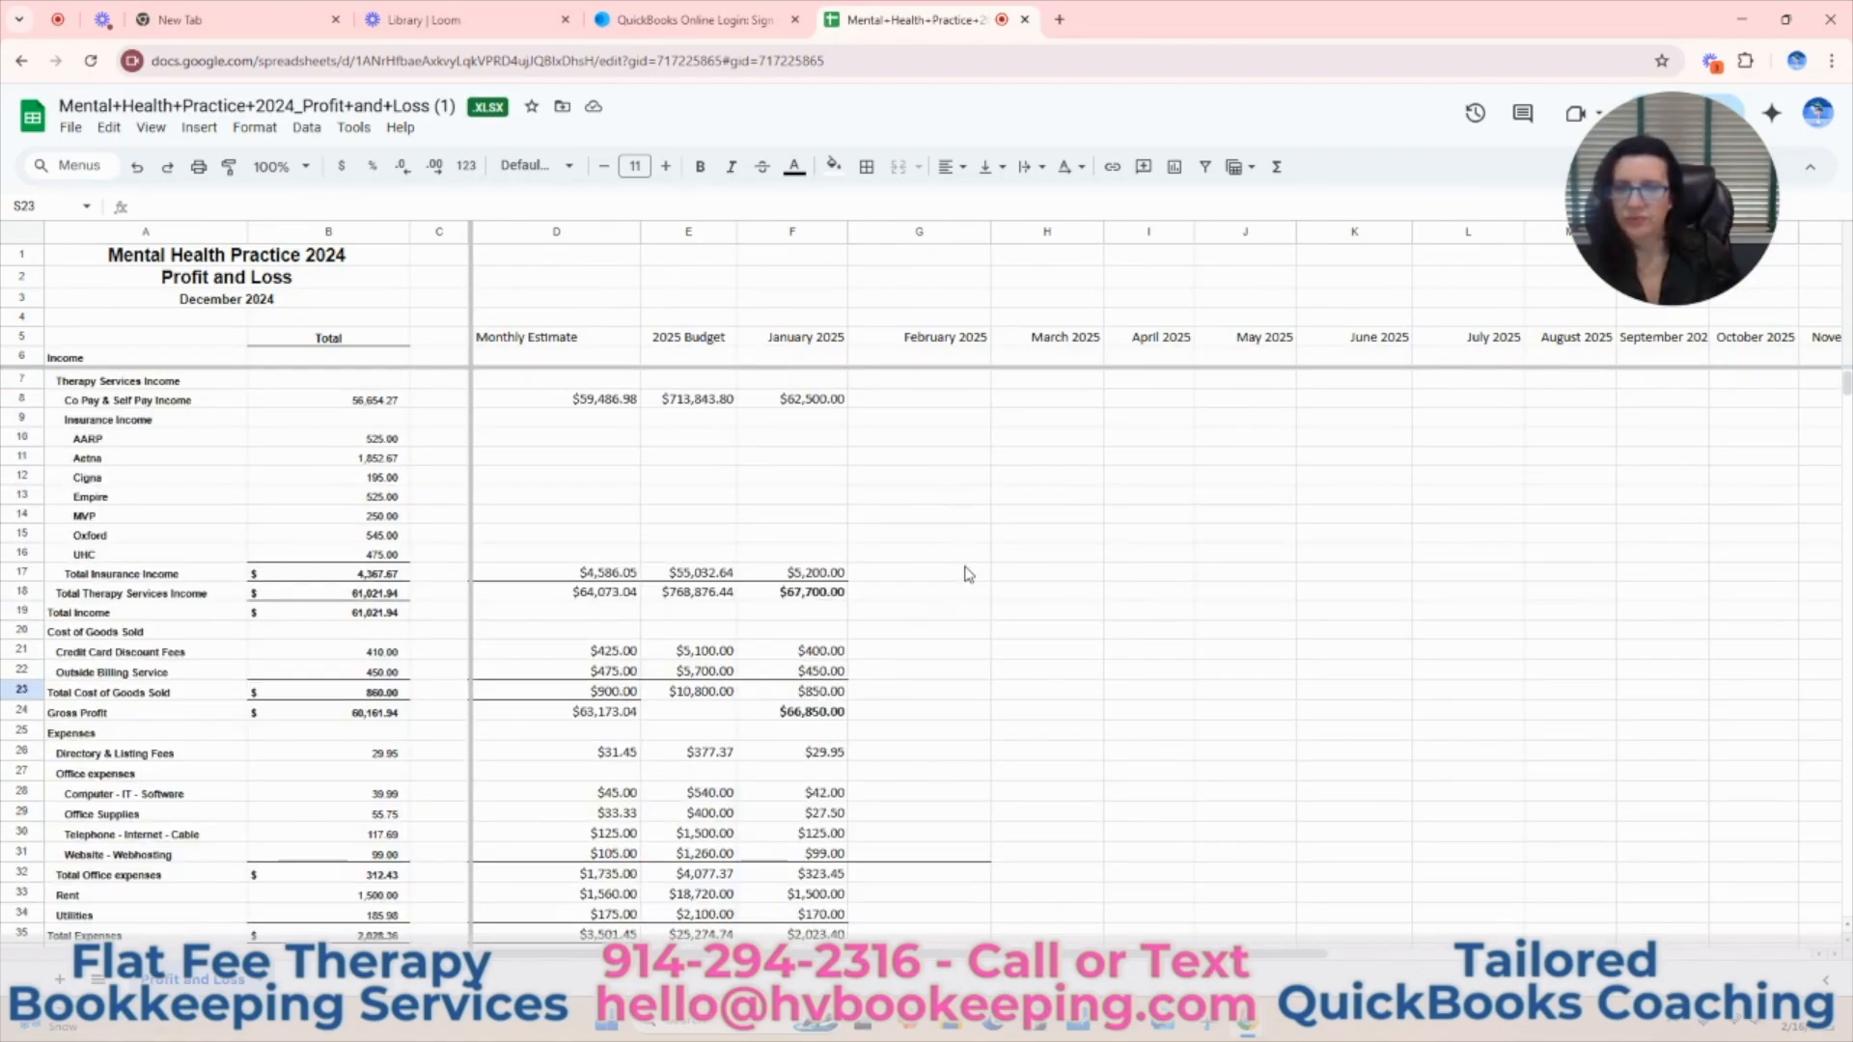
pyautogui.moveTo(931, 958); pyautogui.dragTo(1343, 959)
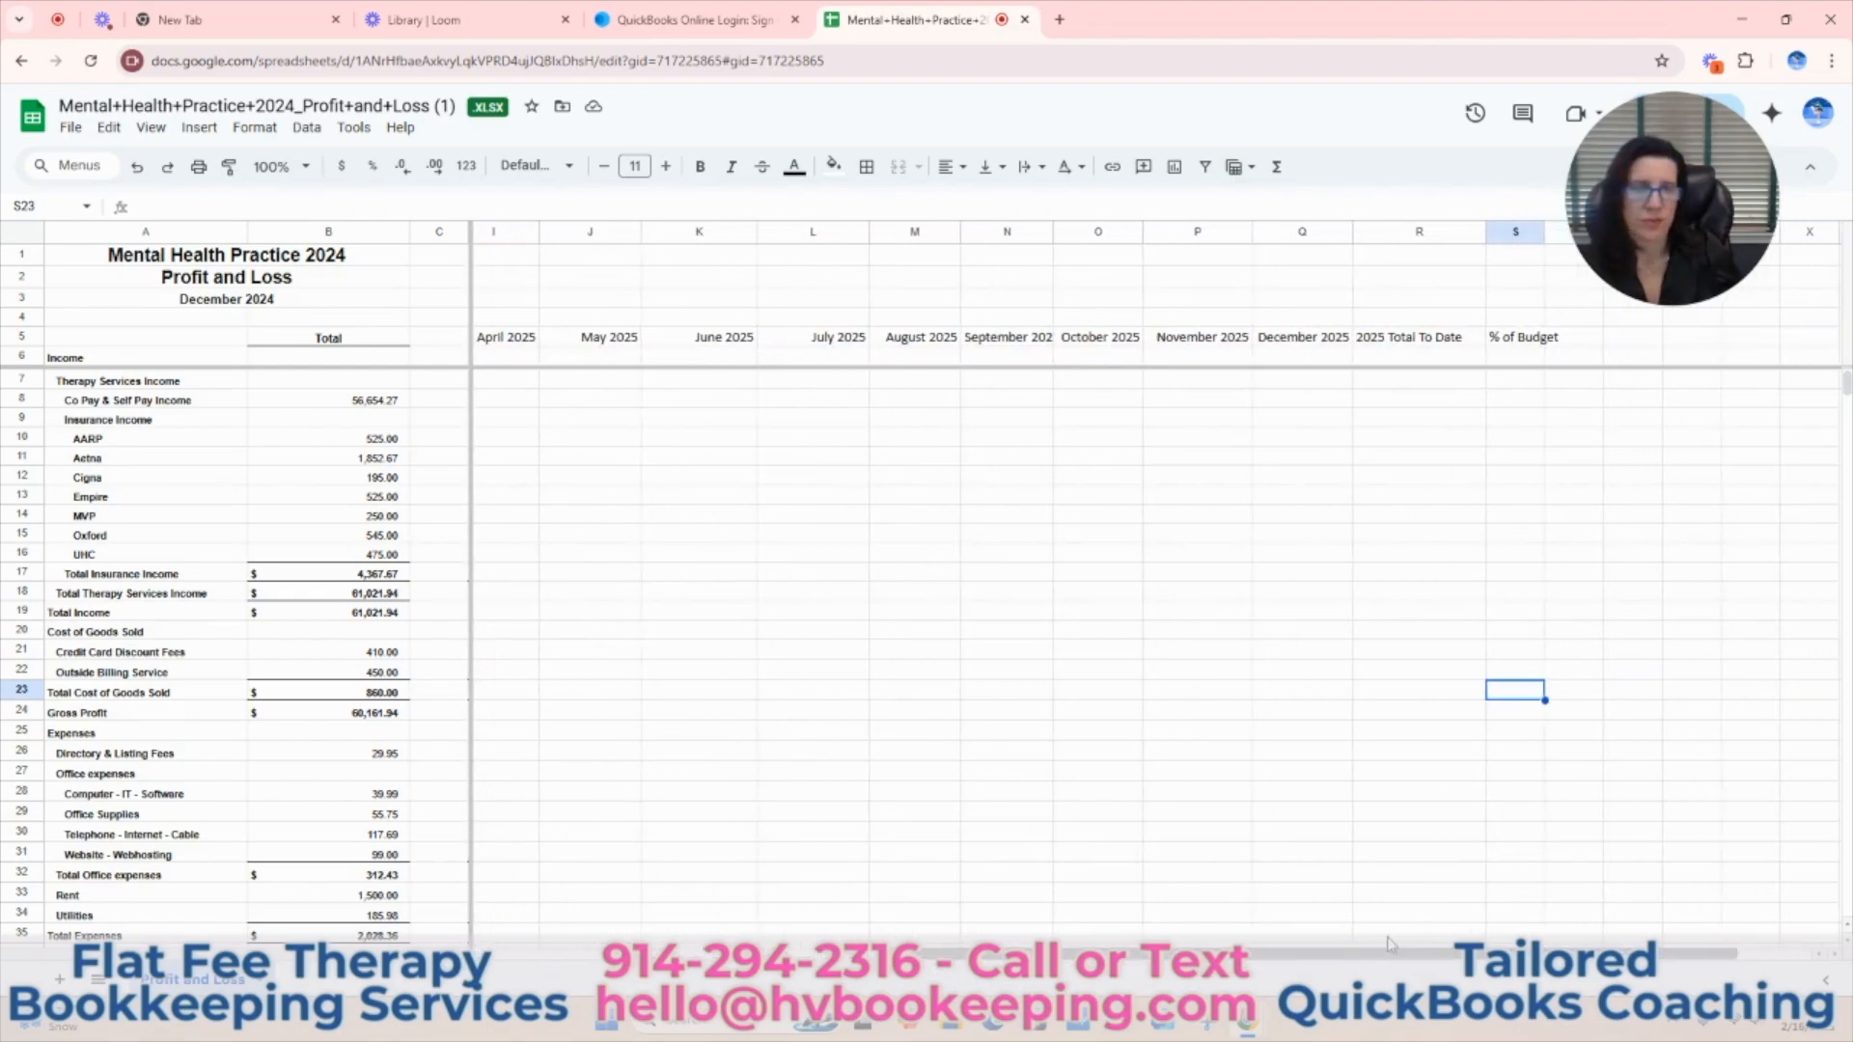
pyautogui.click(1414, 383)
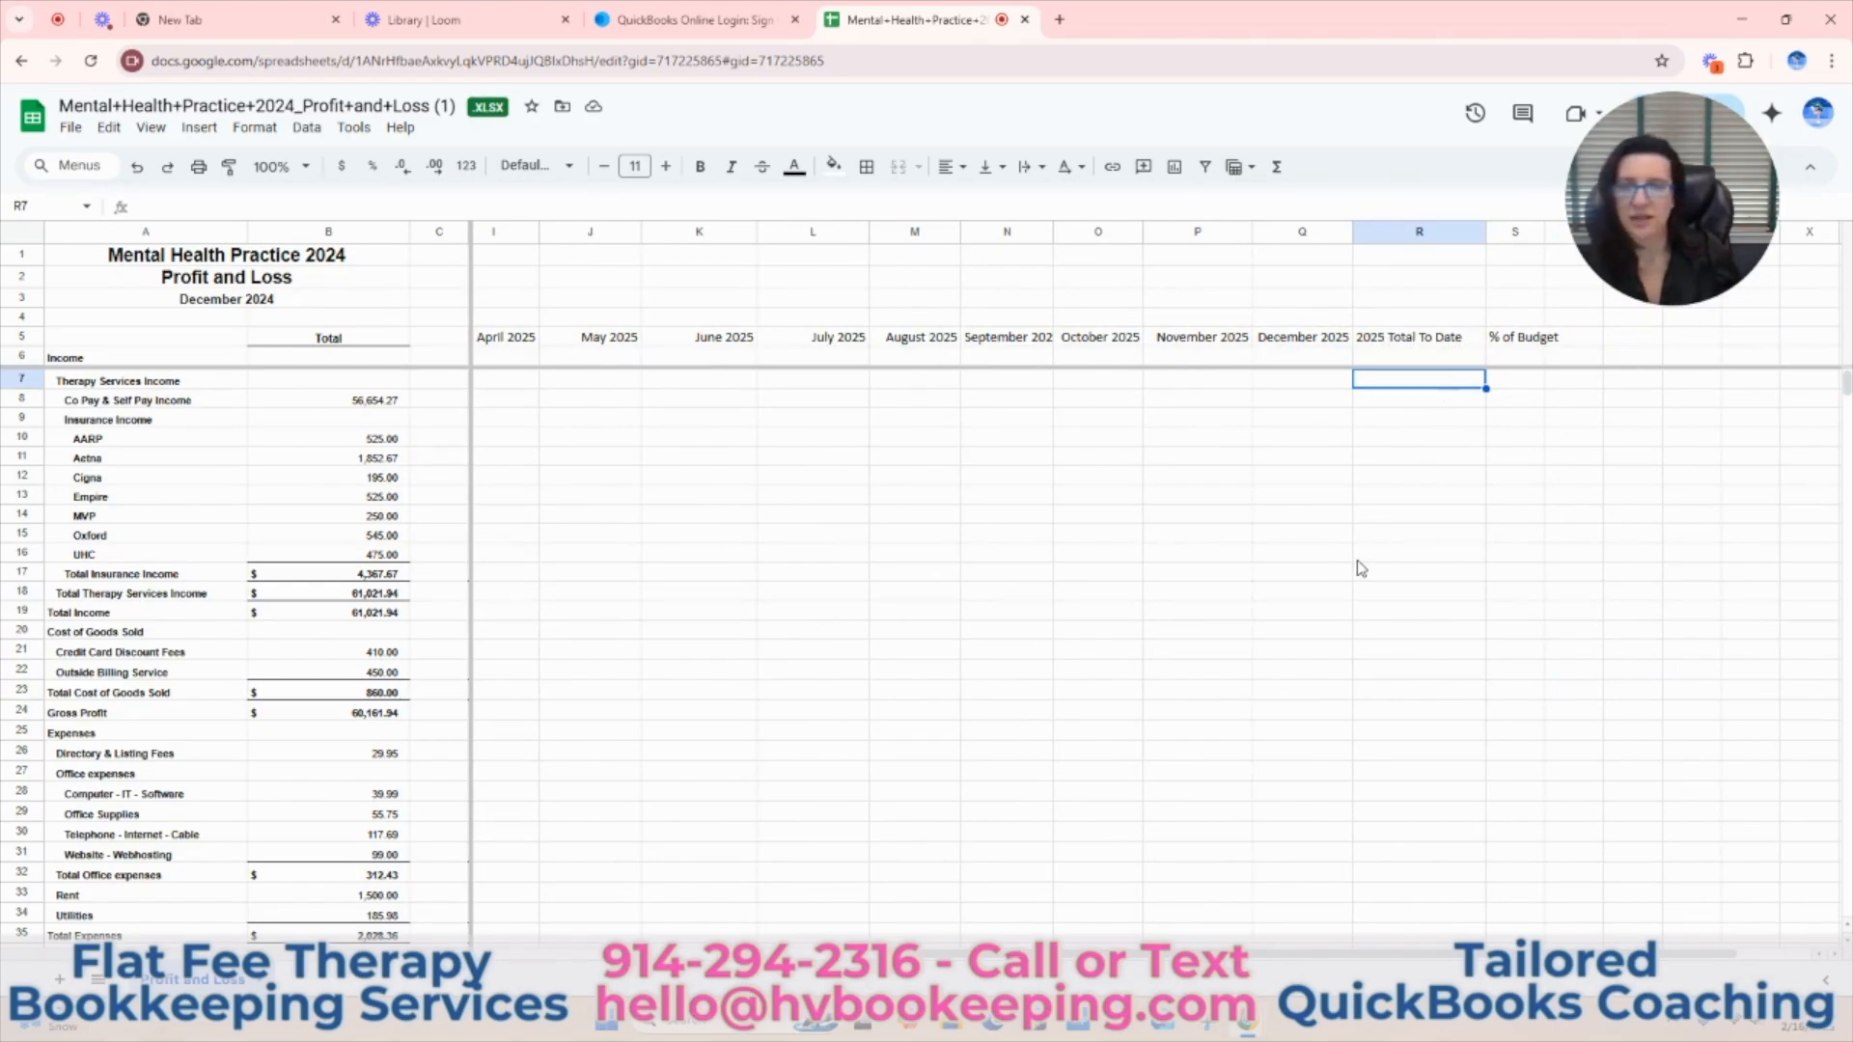
pyautogui.moveTo(1341, 954); pyautogui.dragTo(921, 953)
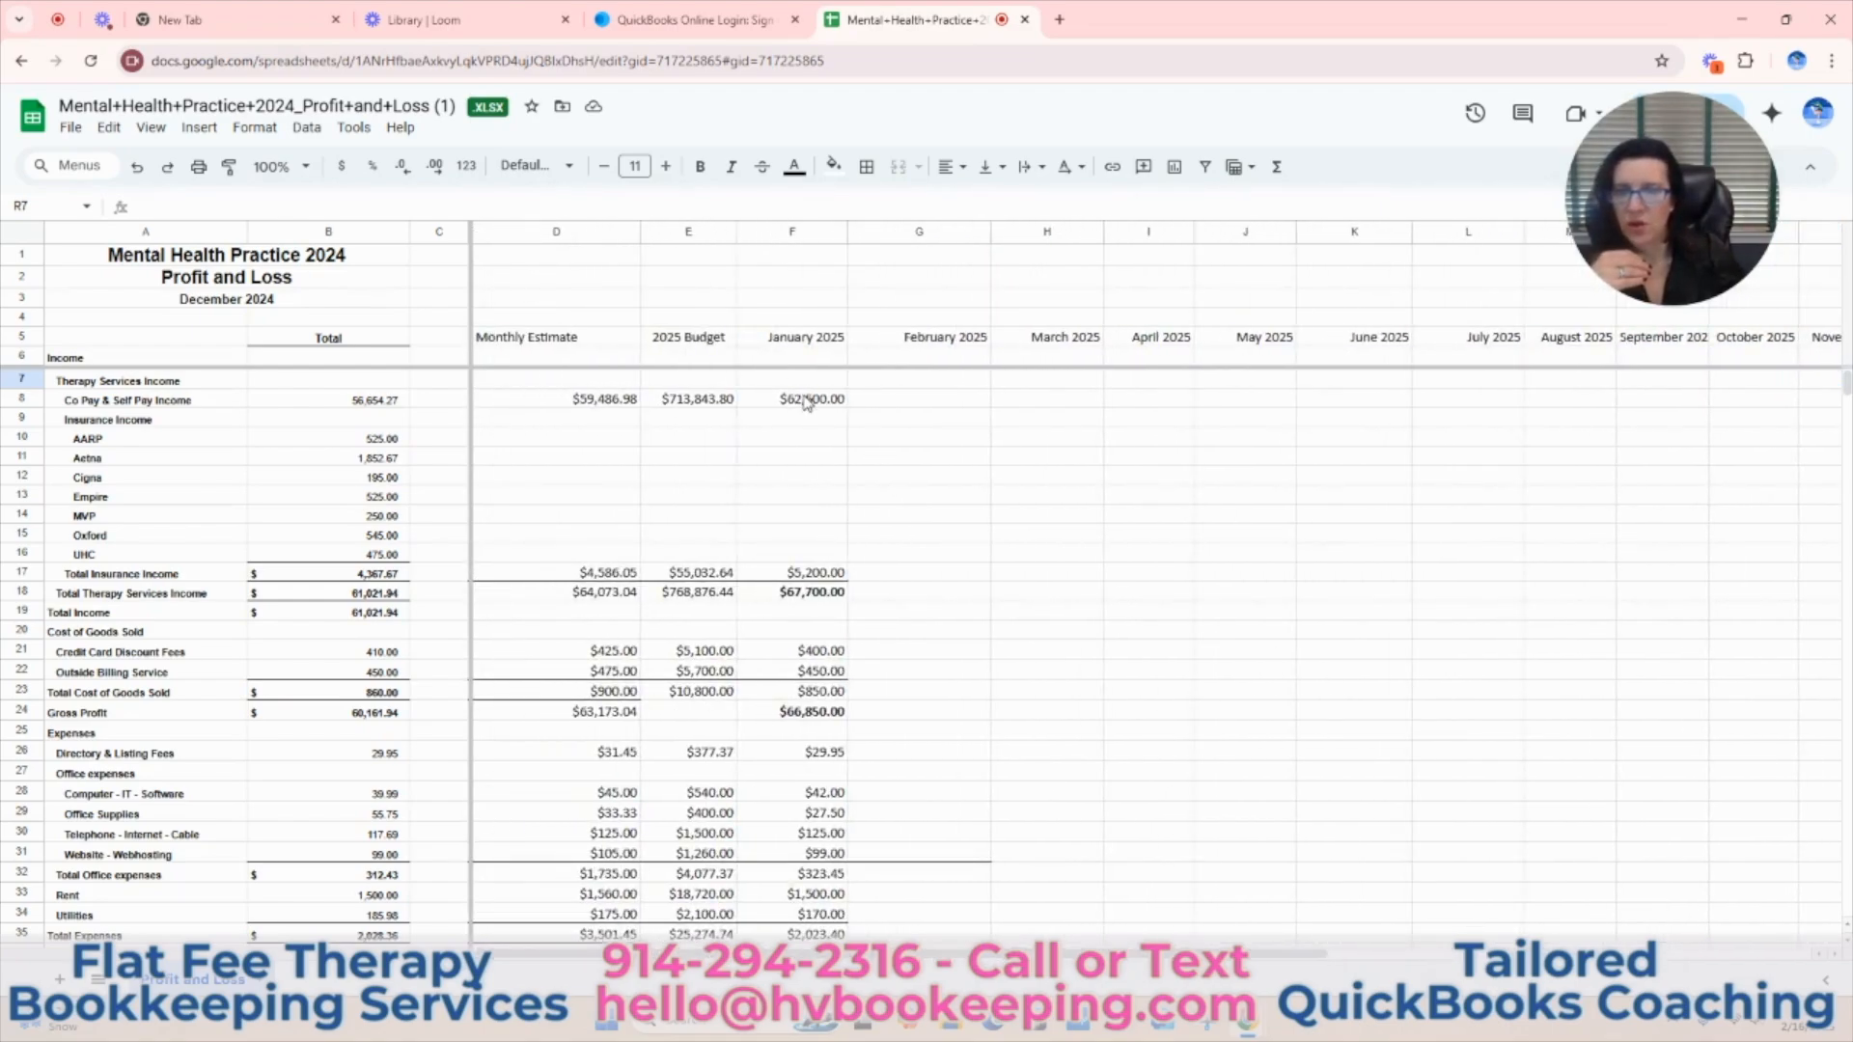
pyautogui.moveTo(805, 405); pyautogui.dragTo(1695, 402)
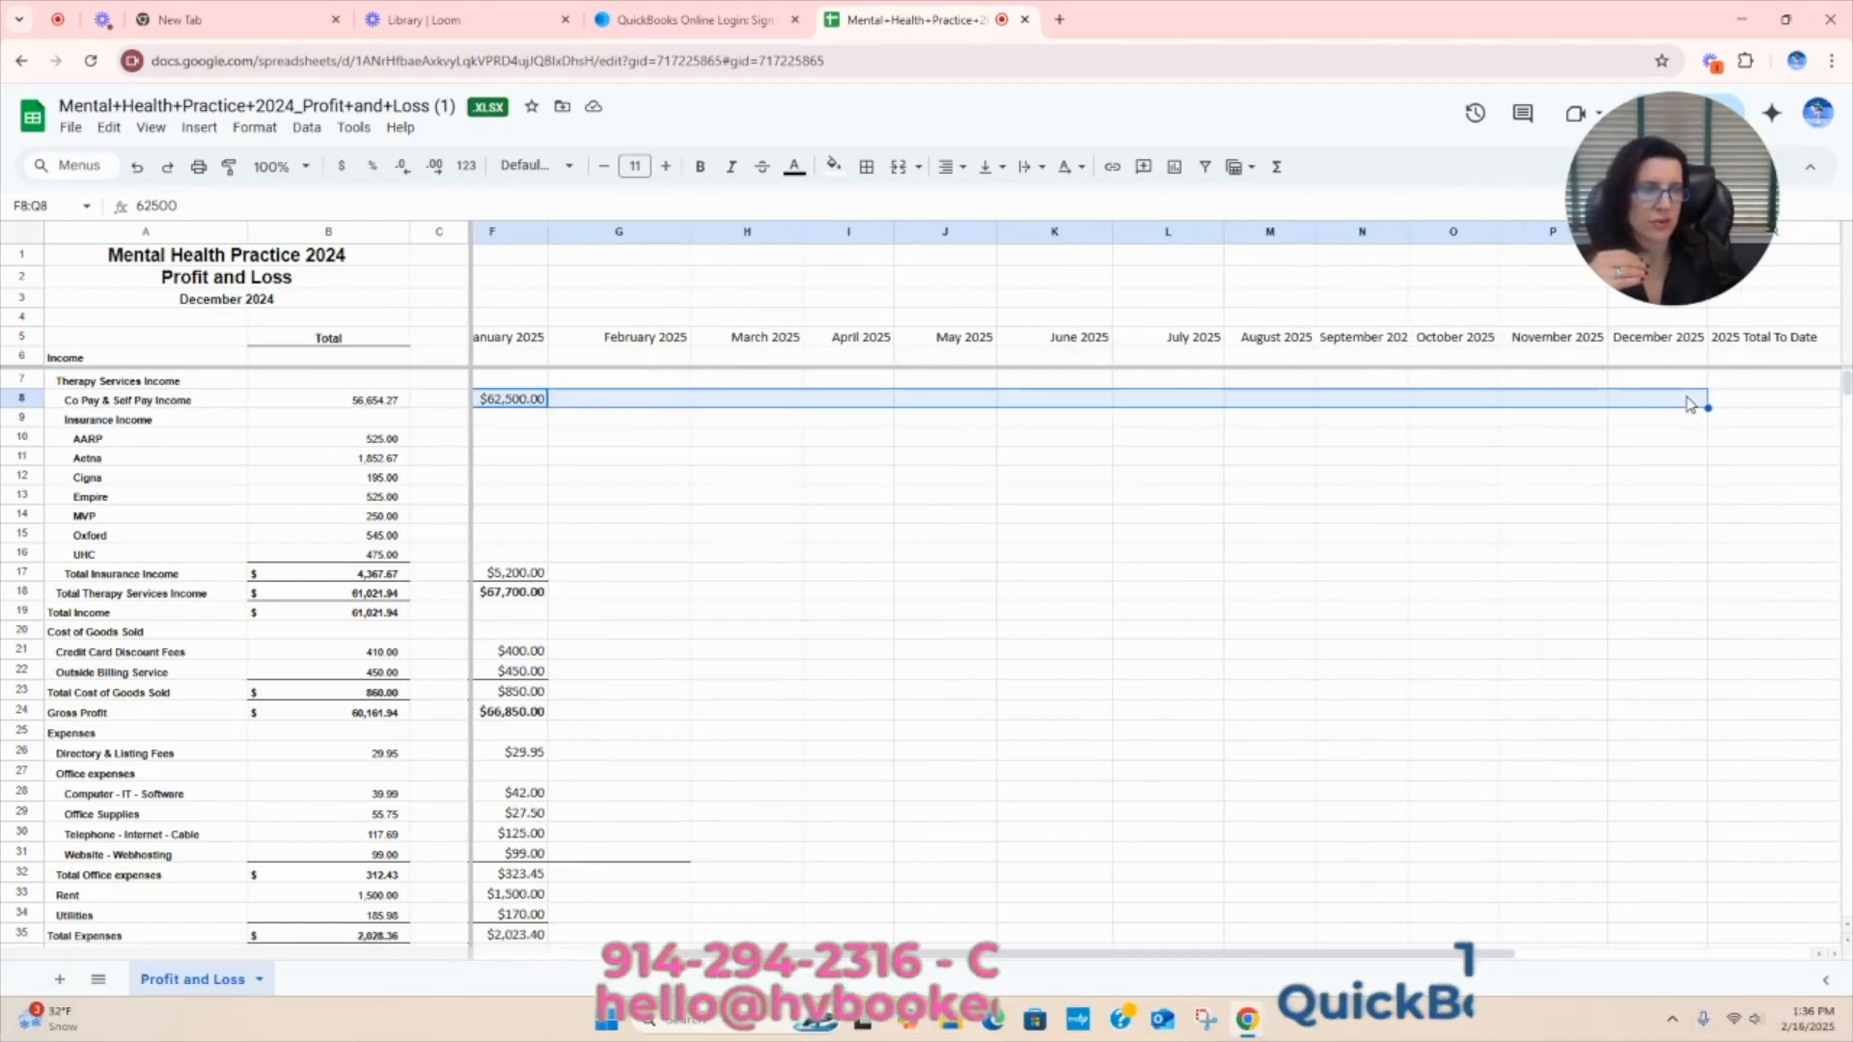
pyautogui.click(1277, 166)
pyautogui.click(1291, 202)
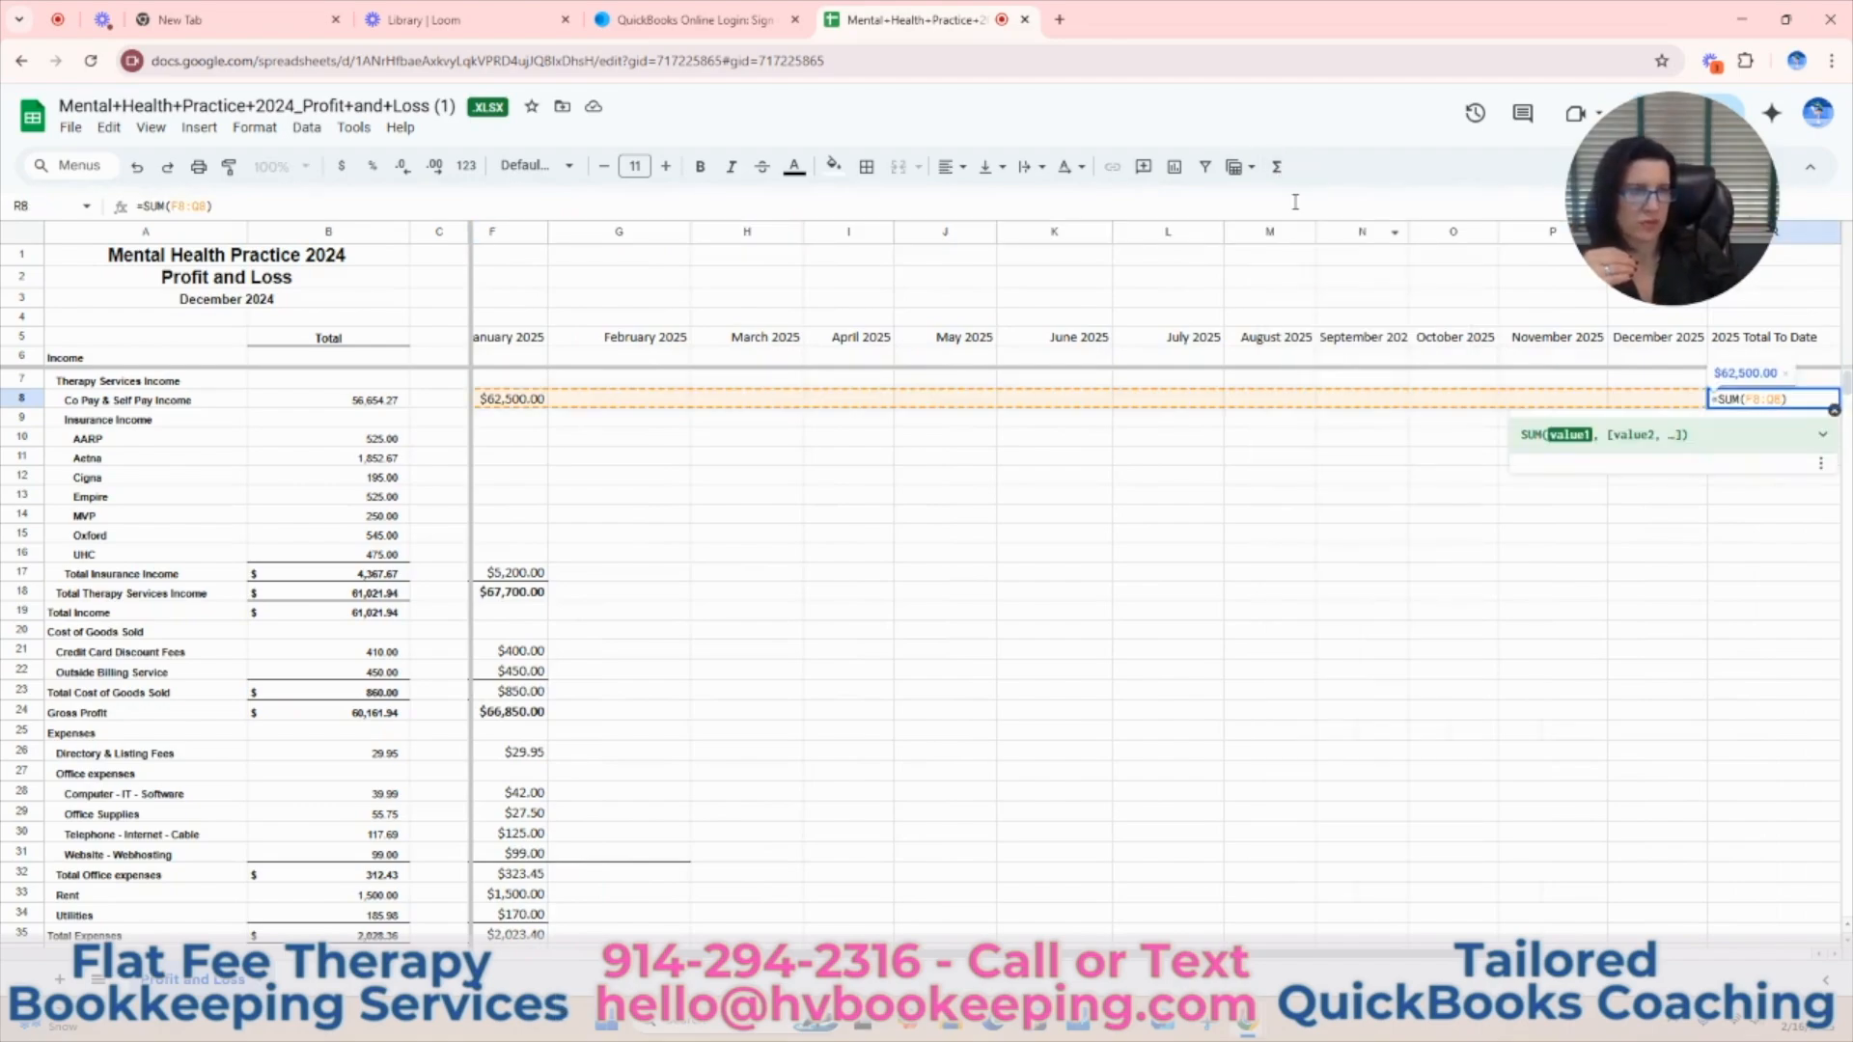
pyautogui.press('Return')
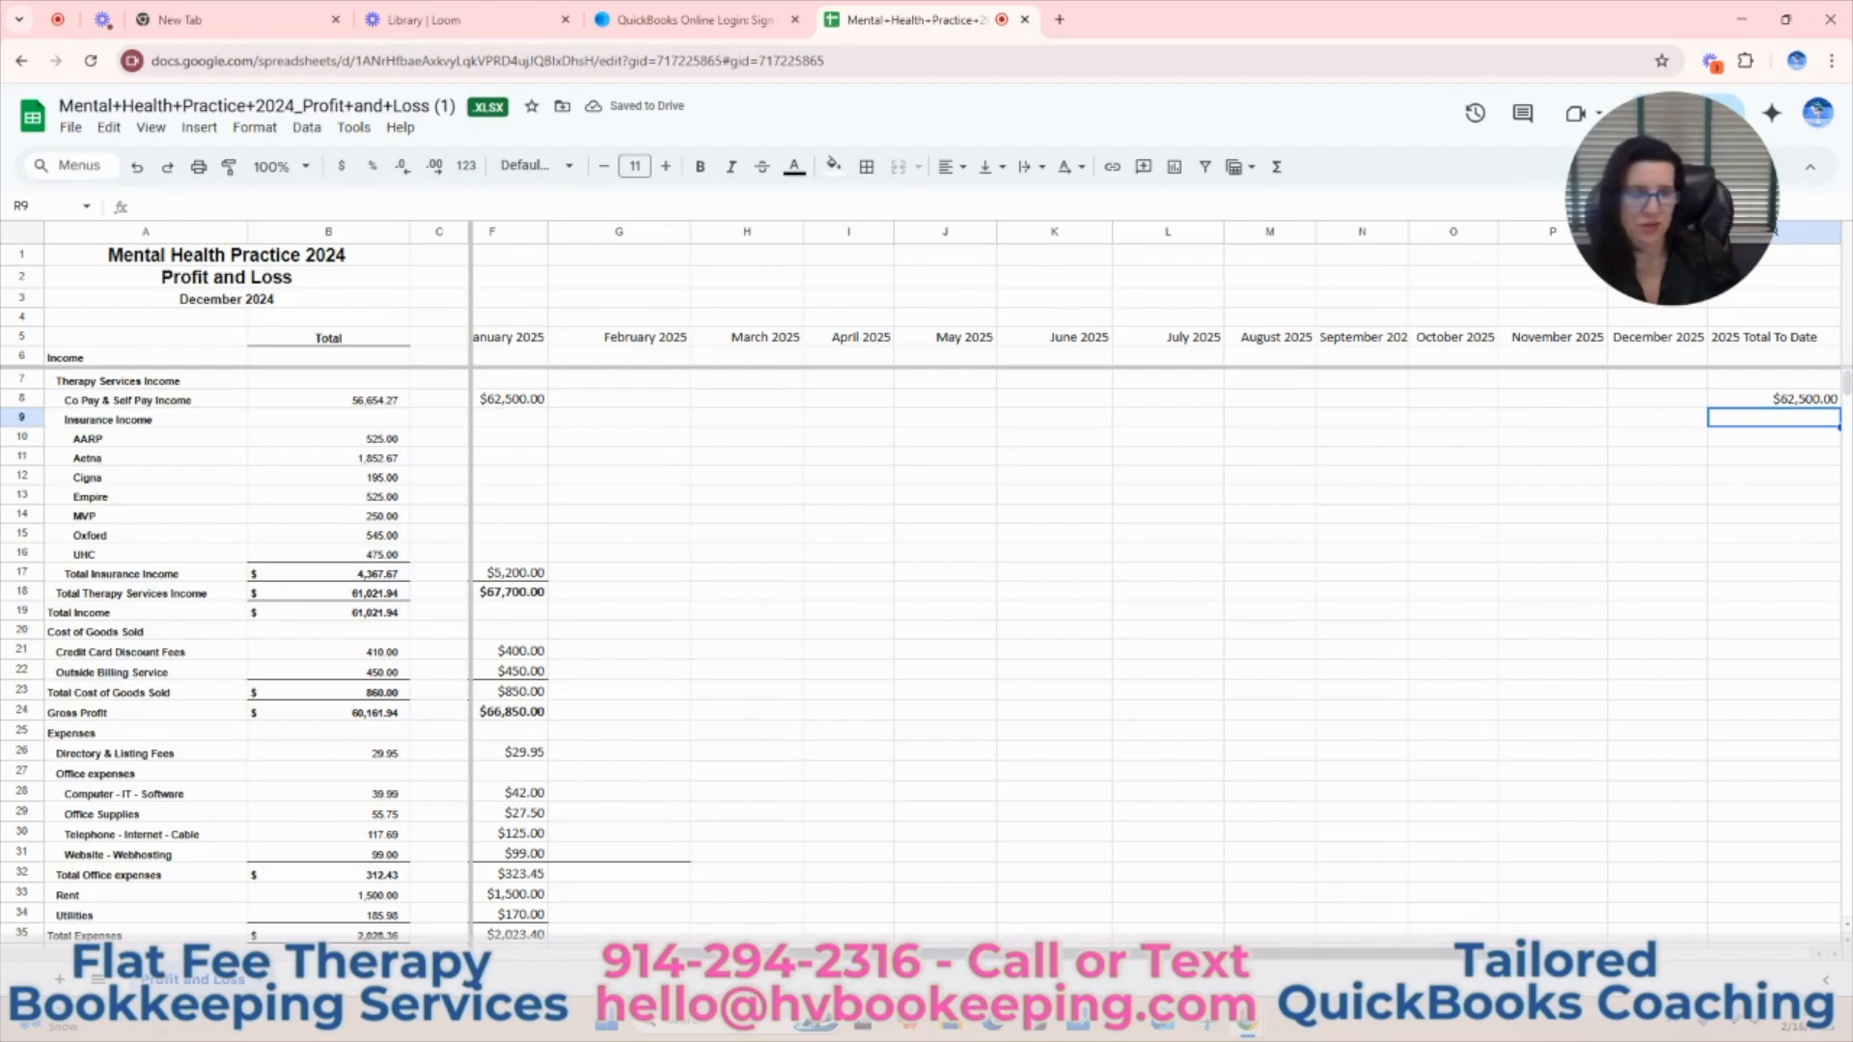
# Try to total row 17 (Total Insurance Income) over F17:R17 and move the sum formula into R17 under 2025 Total To Date.
pyautogui.hscroll(-3, 907, 925)
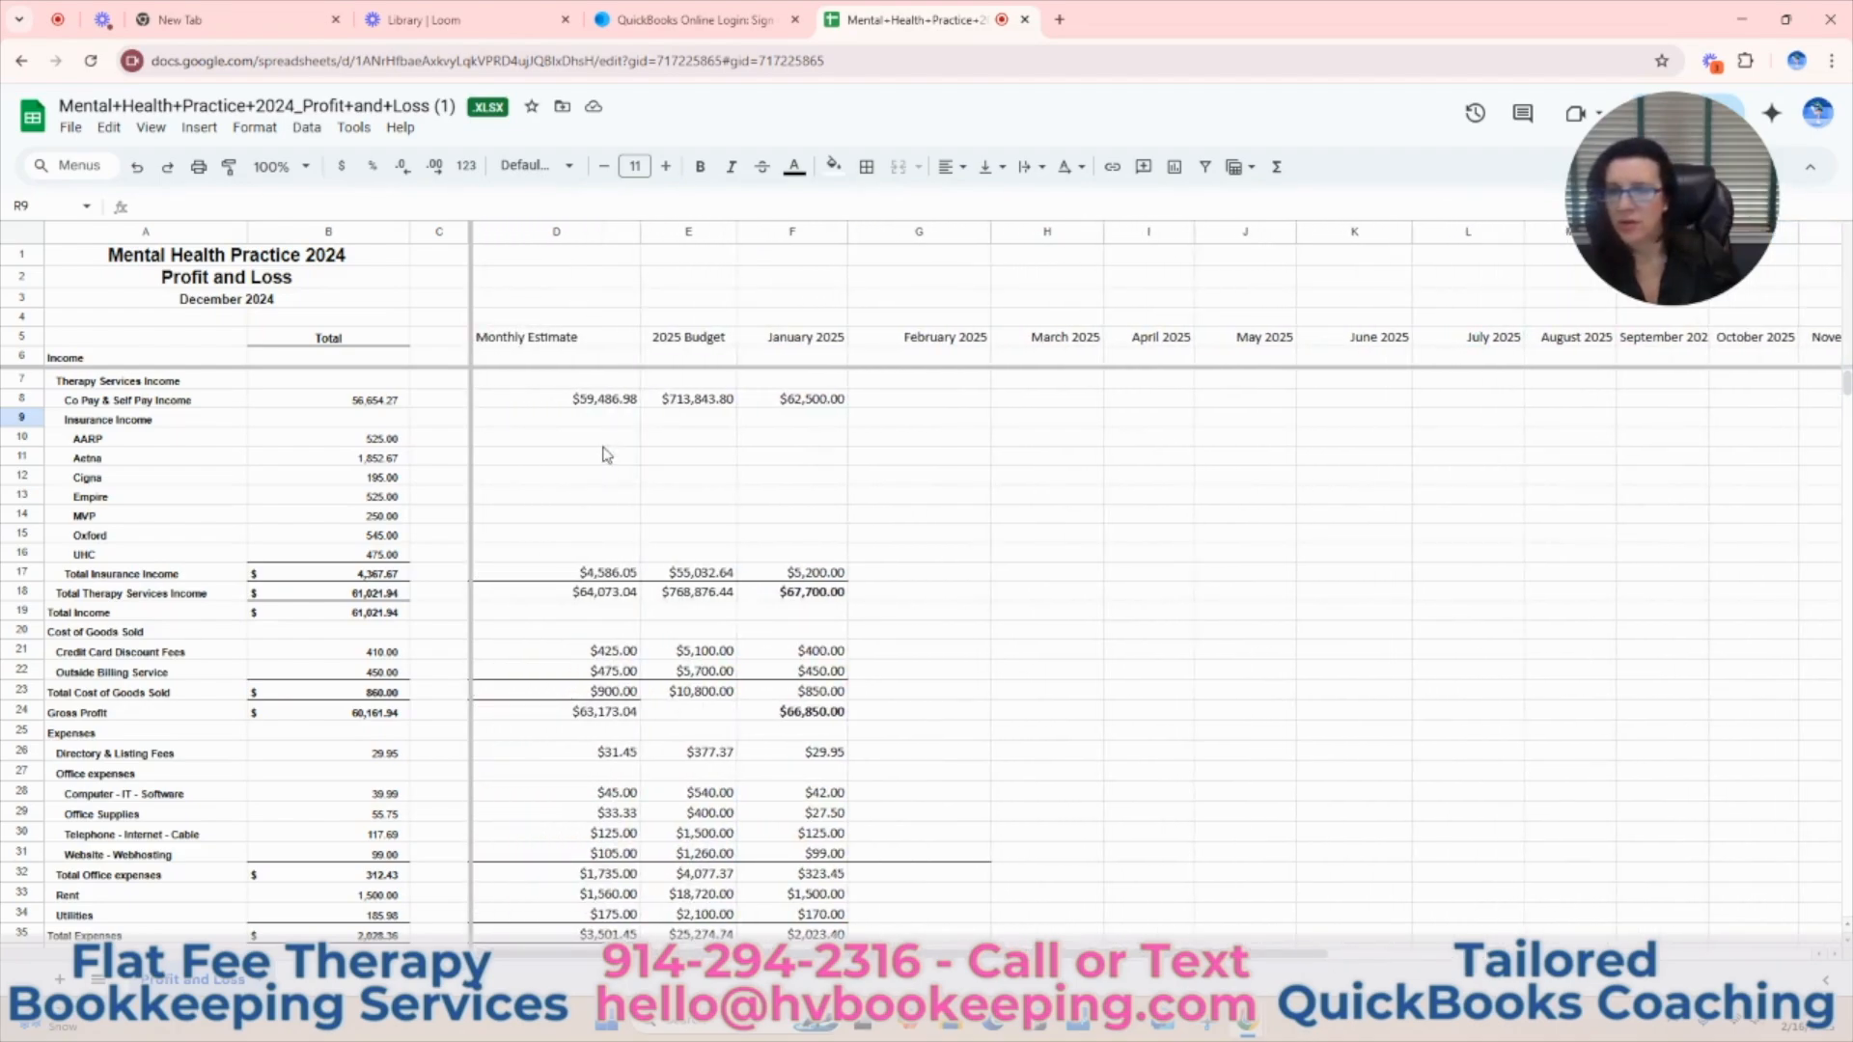
pyautogui.moveTo(817, 577); pyautogui.dragTo(1778, 585)
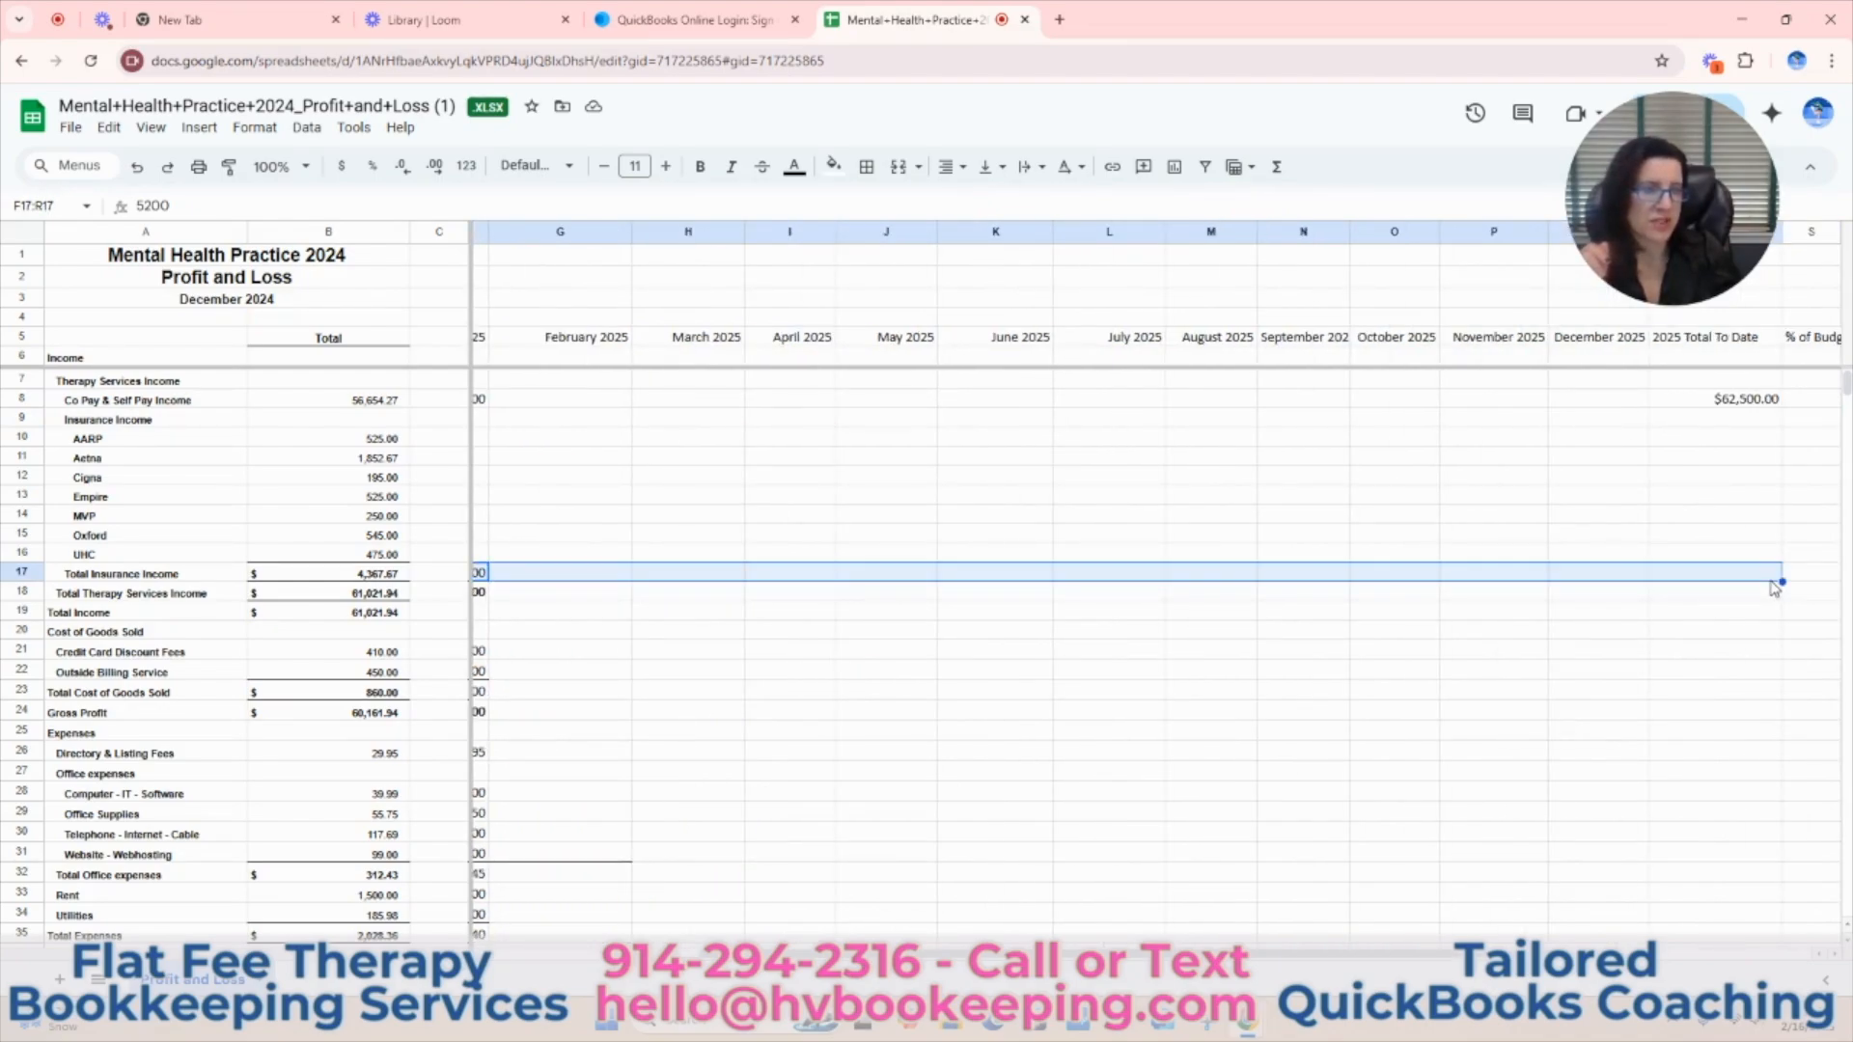
pyautogui.click(1279, 169)
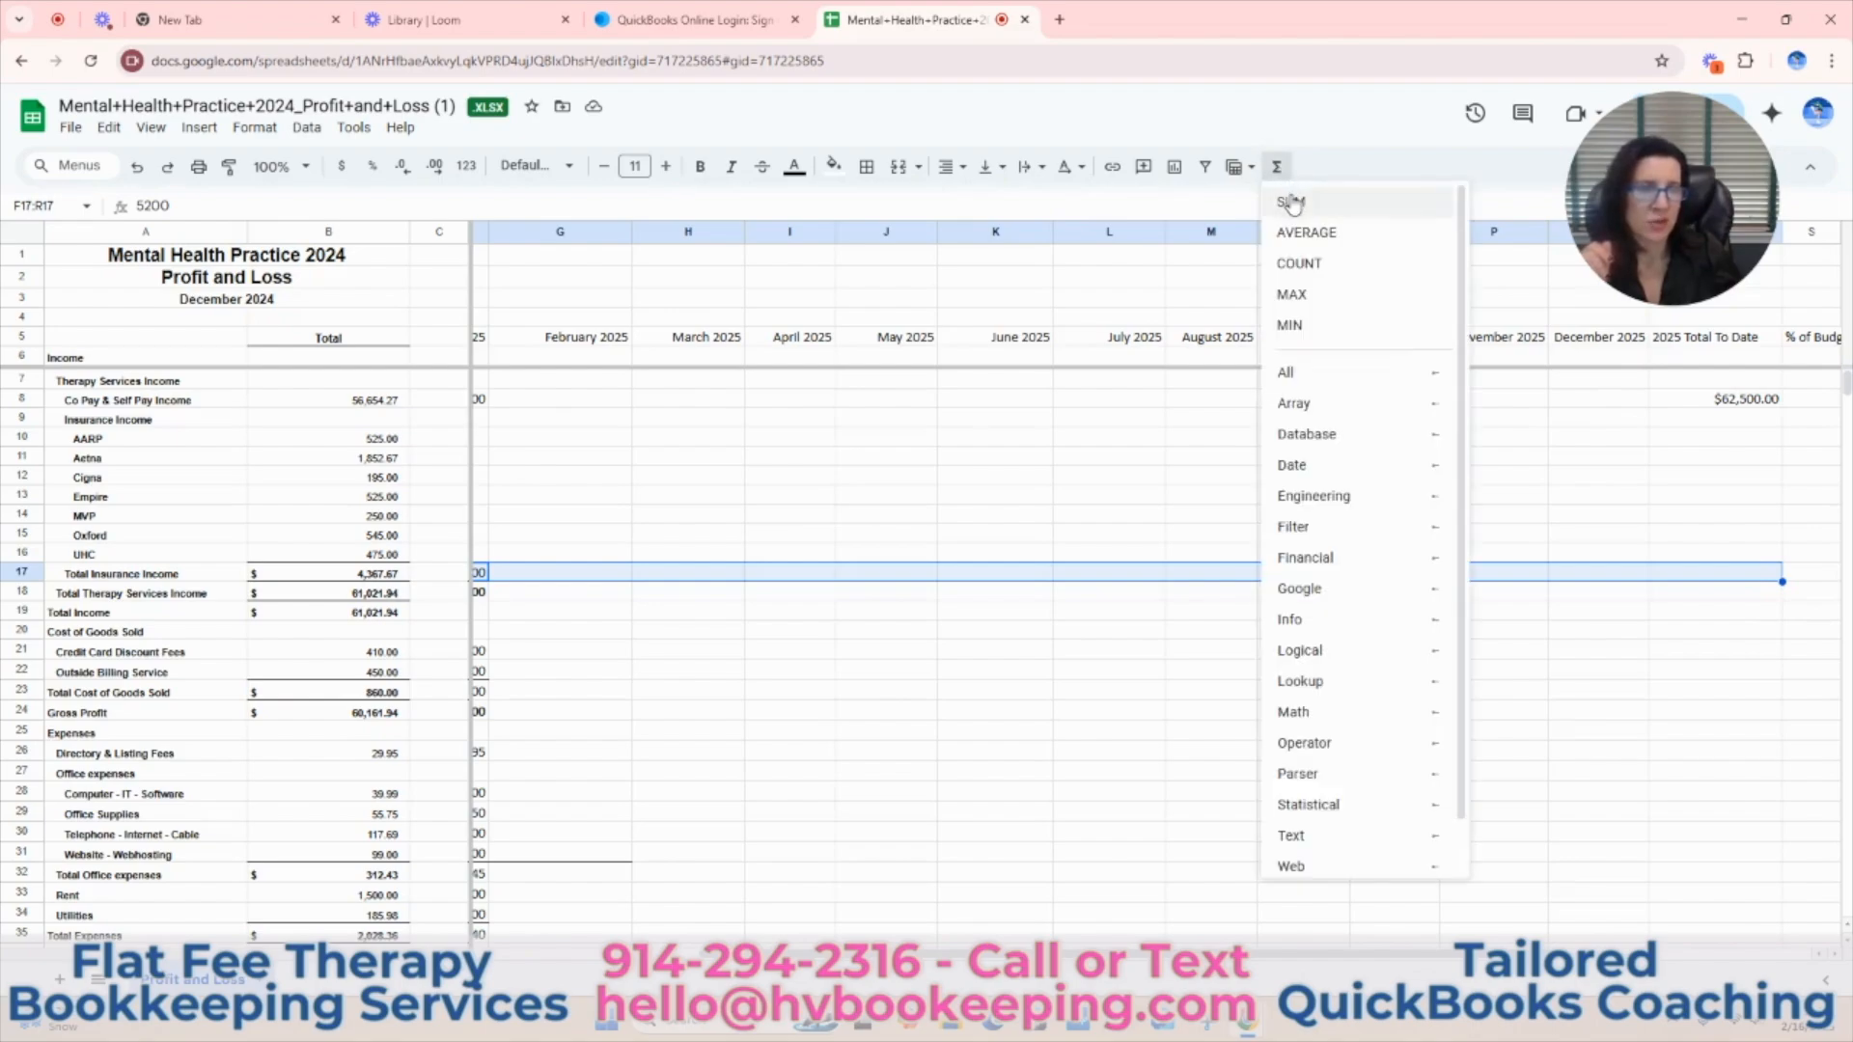
pyautogui.click(1288, 197)
pyautogui.press('Return')
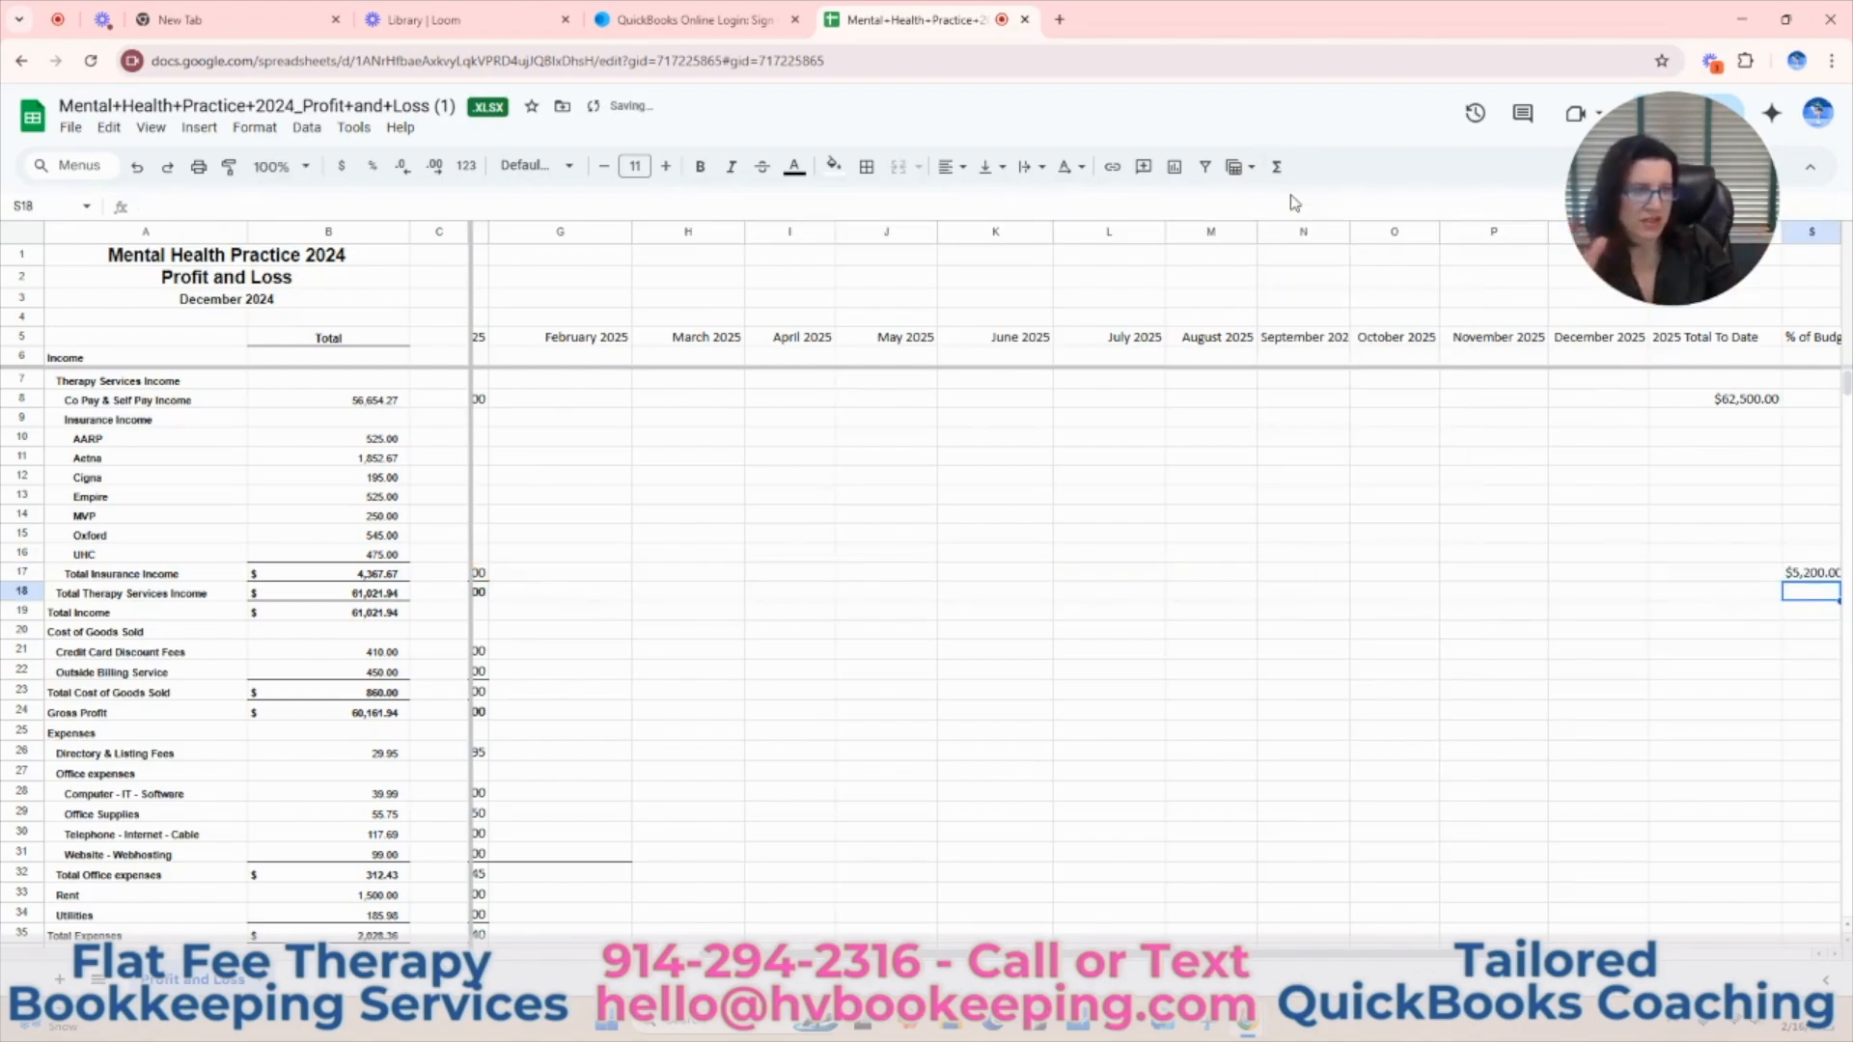
pyautogui.click(1814, 574)
pyautogui.hotkey('ctrl', 'c')
pyautogui.click(1745, 579)
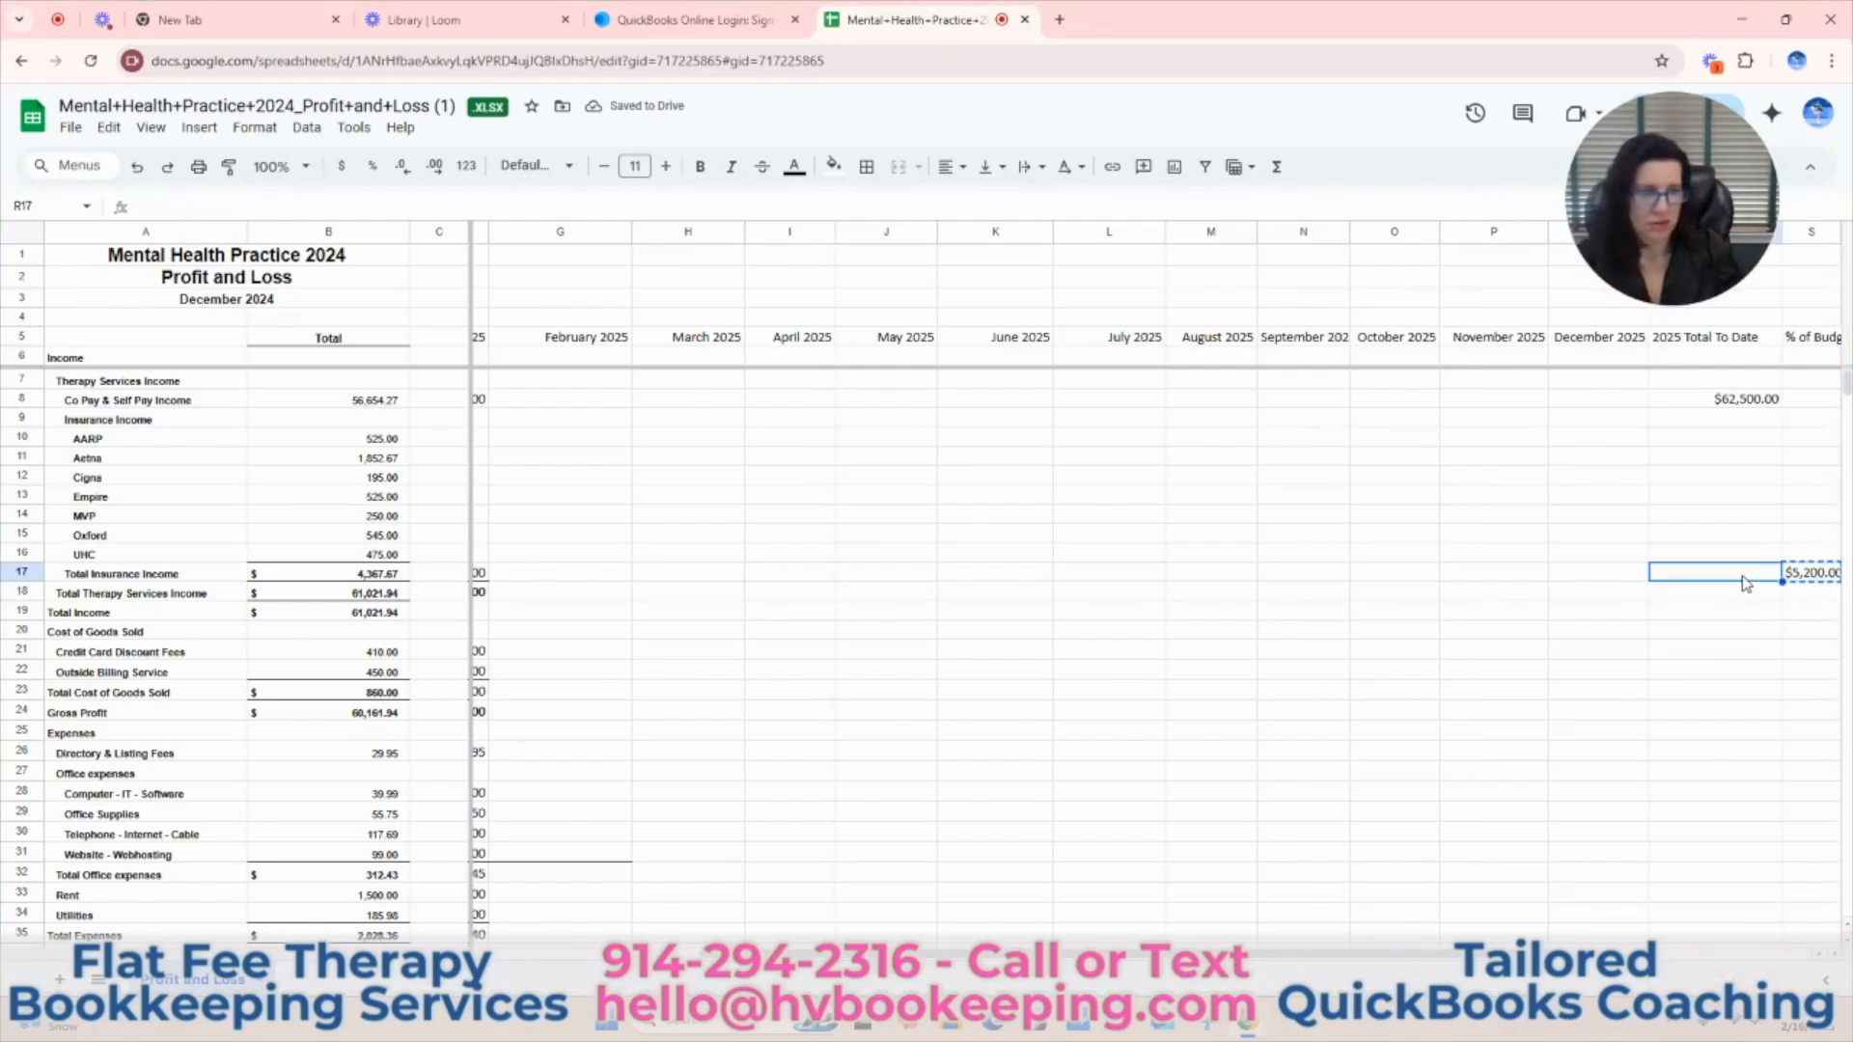
pyautogui.hotkey('ctrl', 'v')
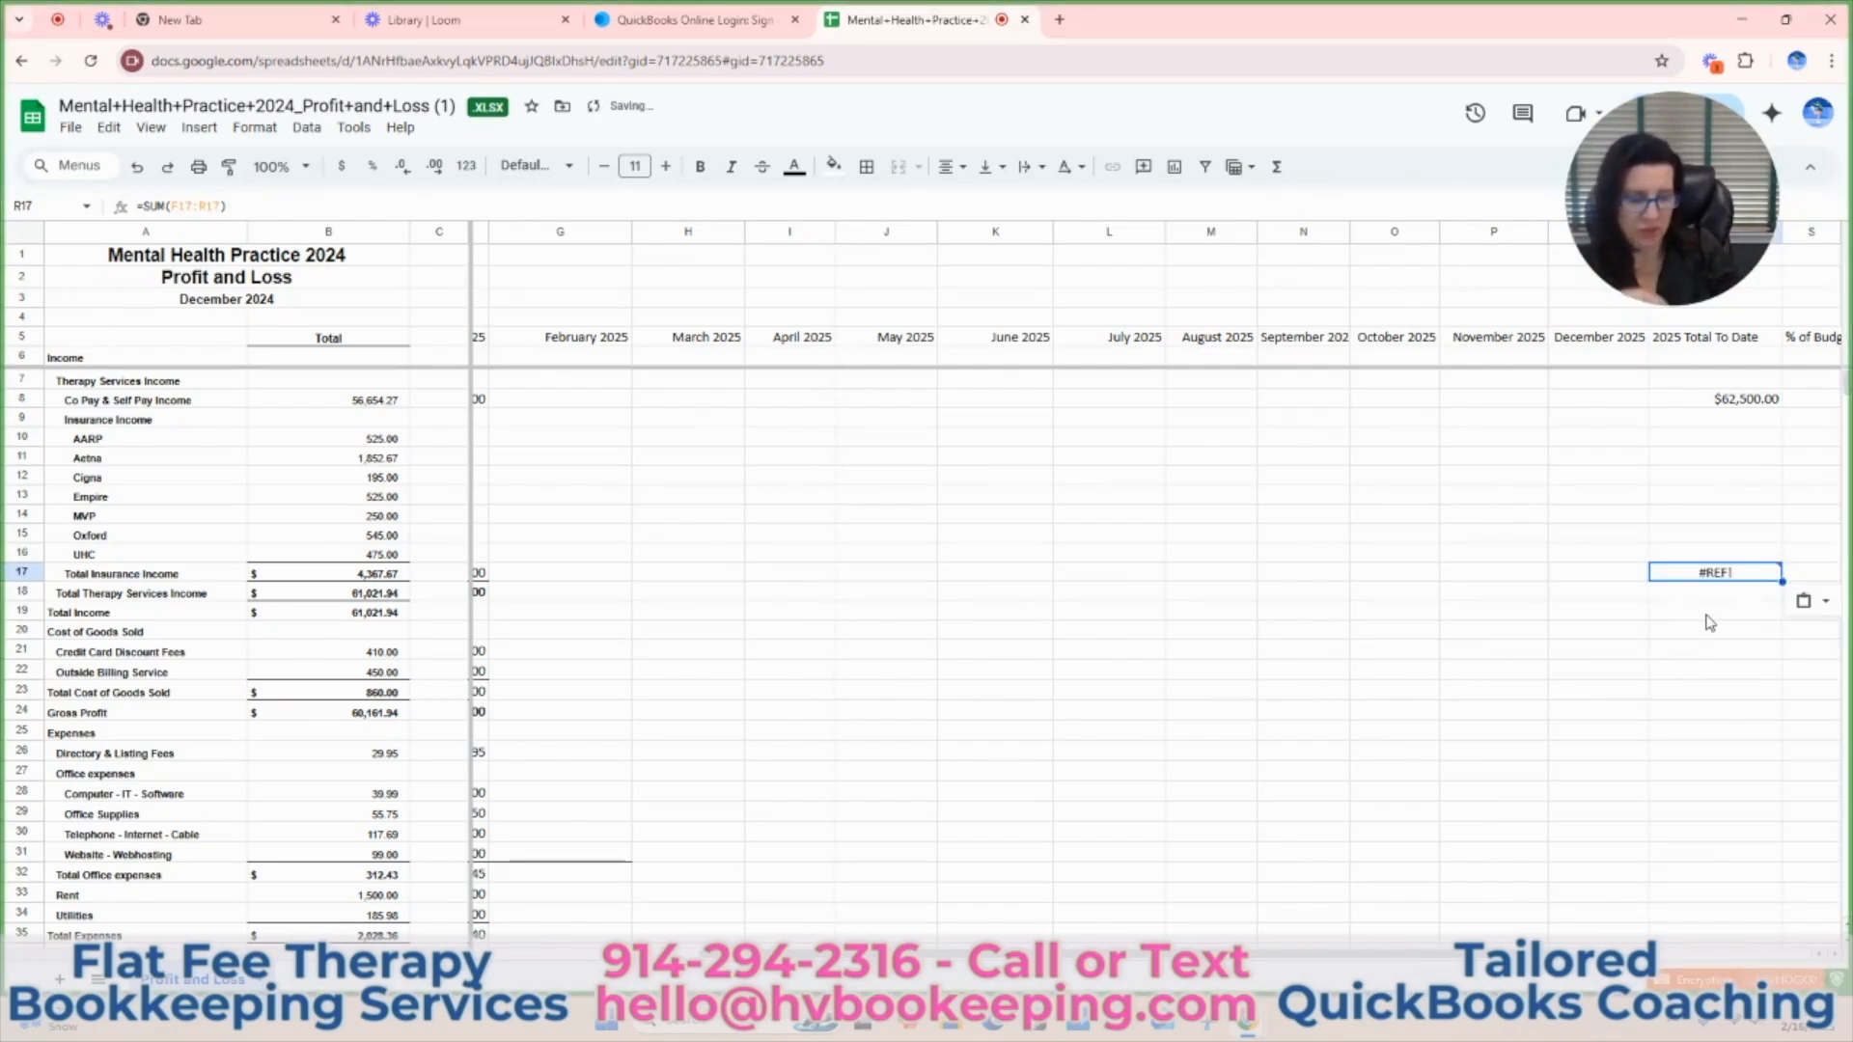
pyautogui.press('Delete')
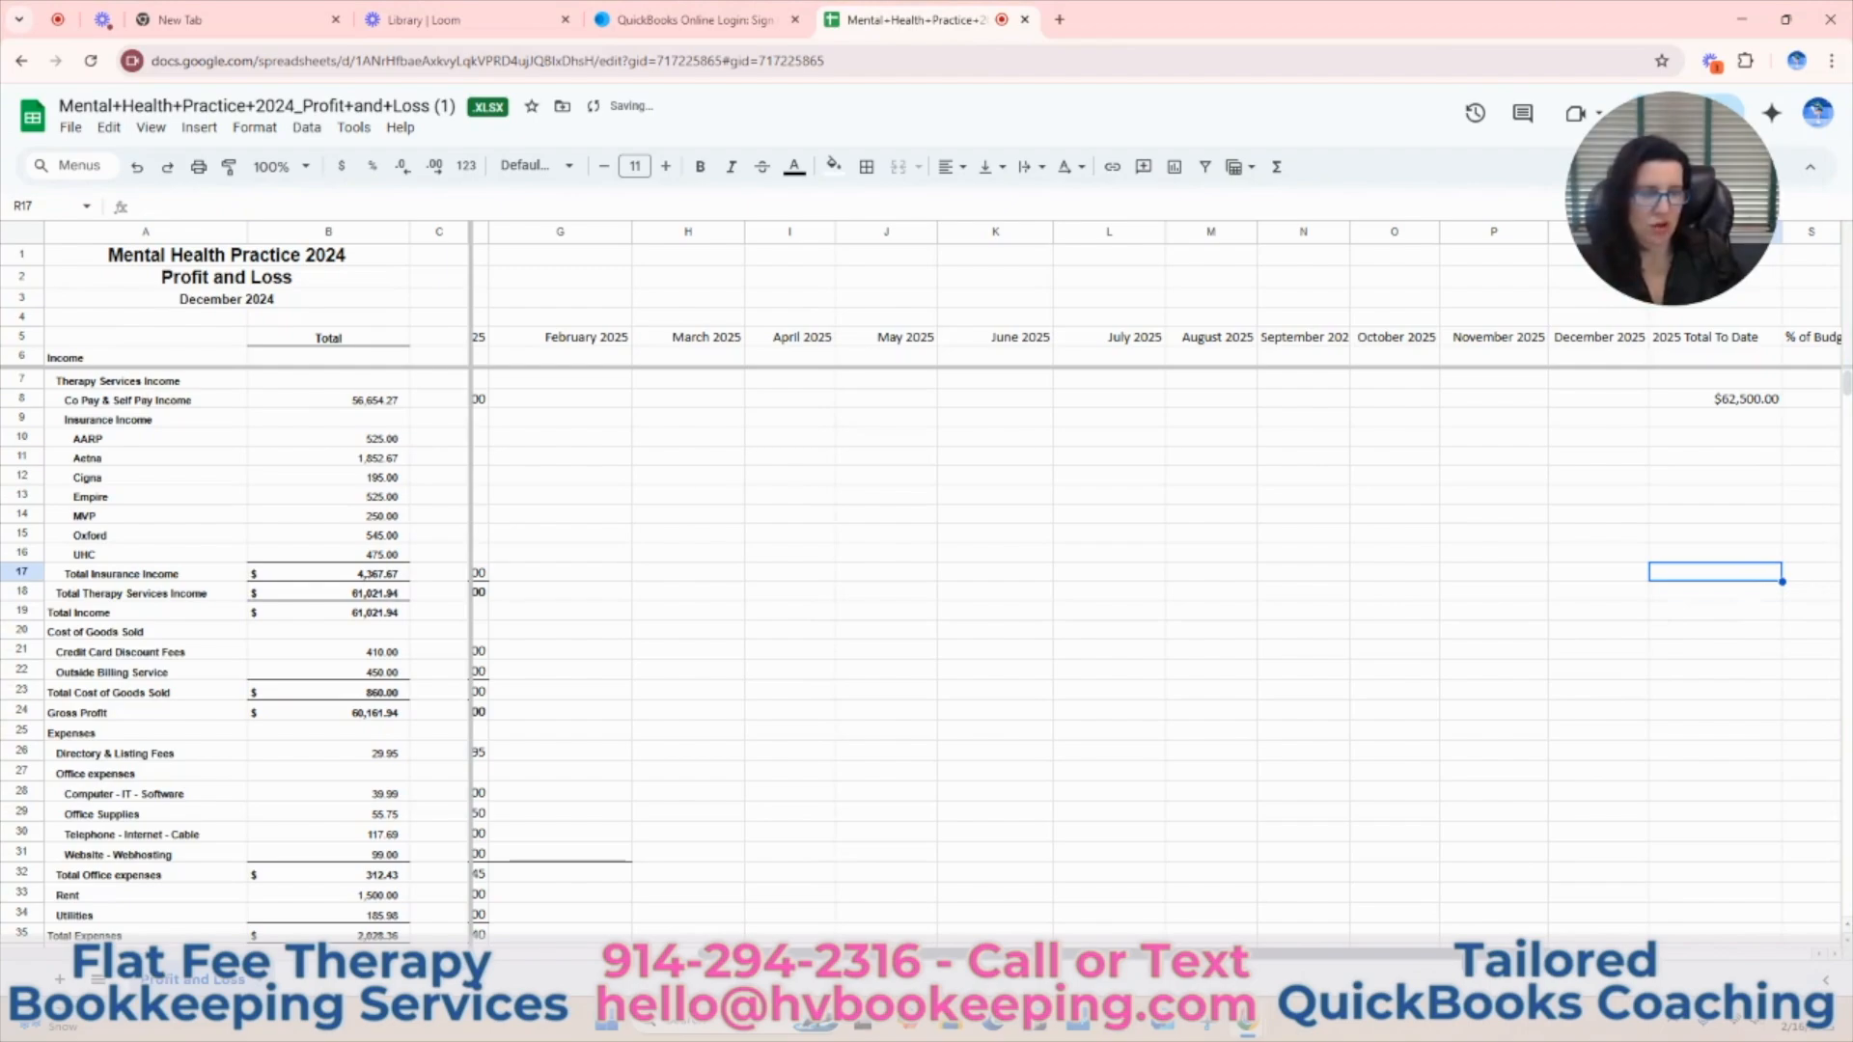
# Total the January to December 2025 Total Insurance Income (F17:Q17) in R17 under 2025 Total To Date.
pyautogui.hscroll(-3, 788, 531)
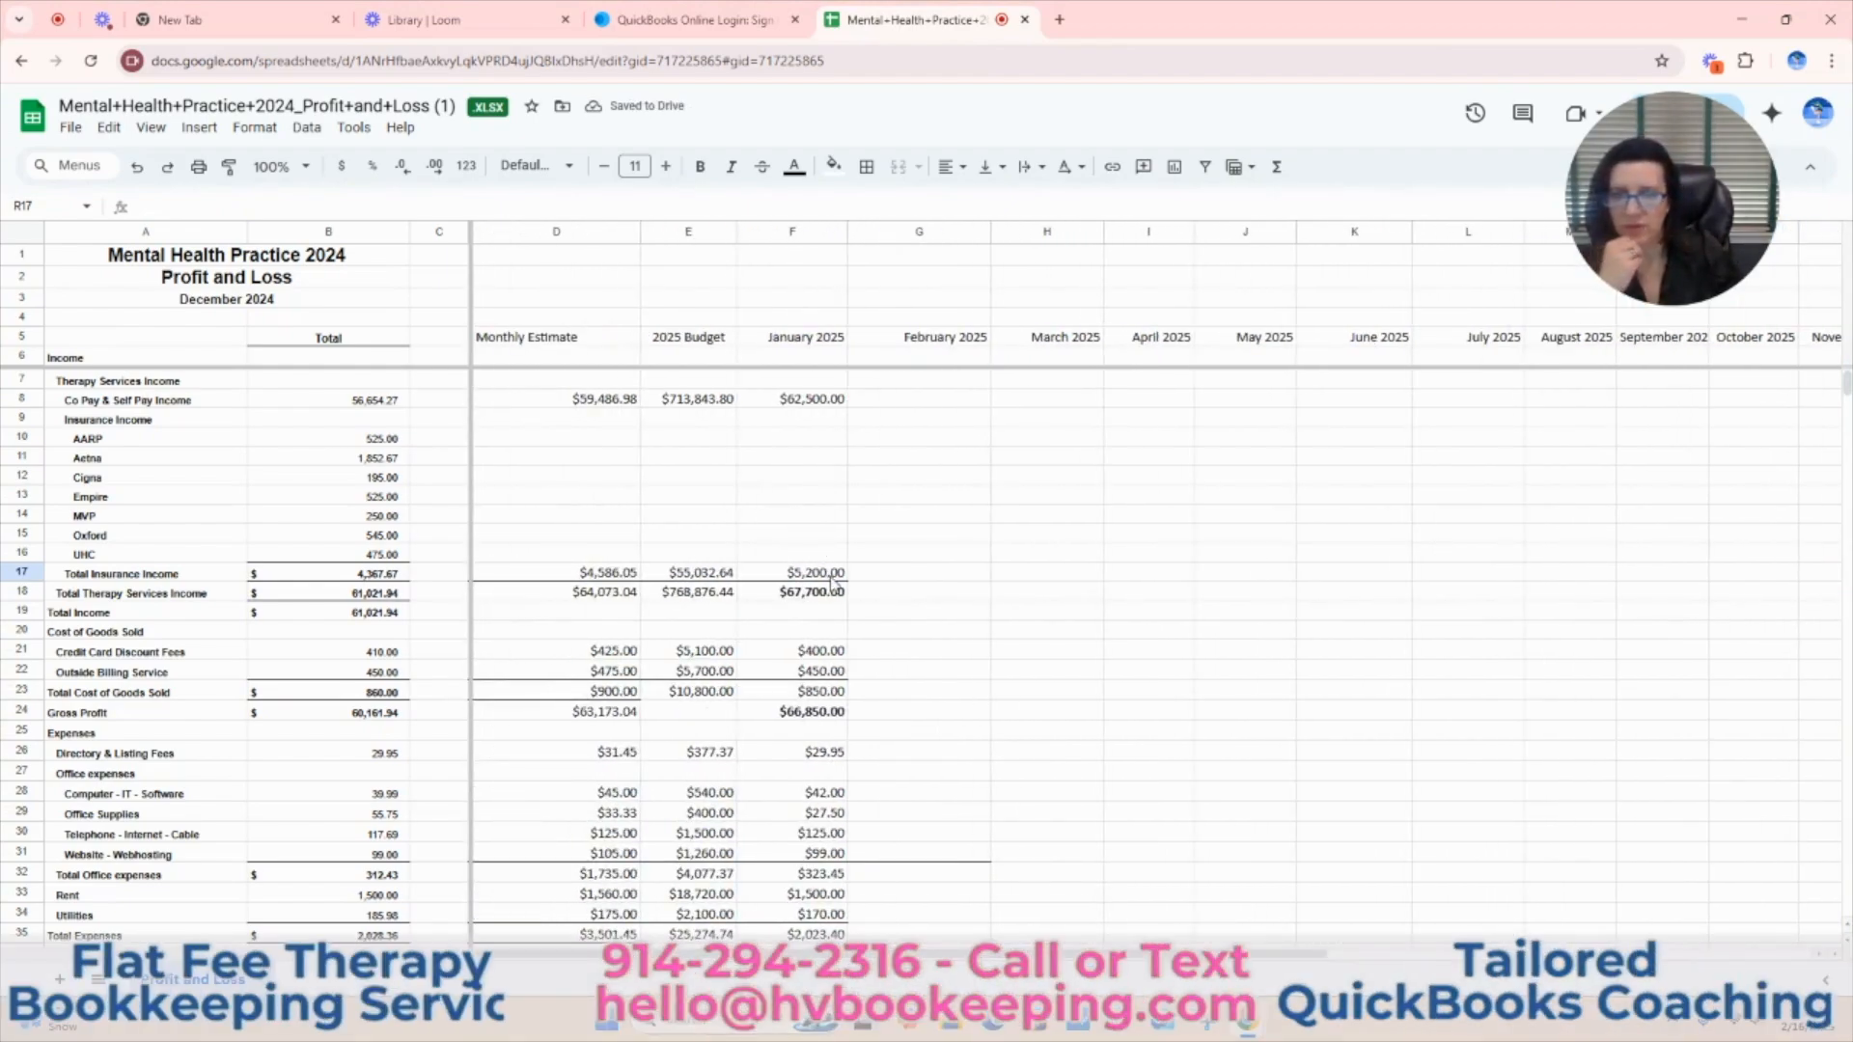
pyautogui.moveTo(825, 579); pyautogui.dragTo(1640, 577)
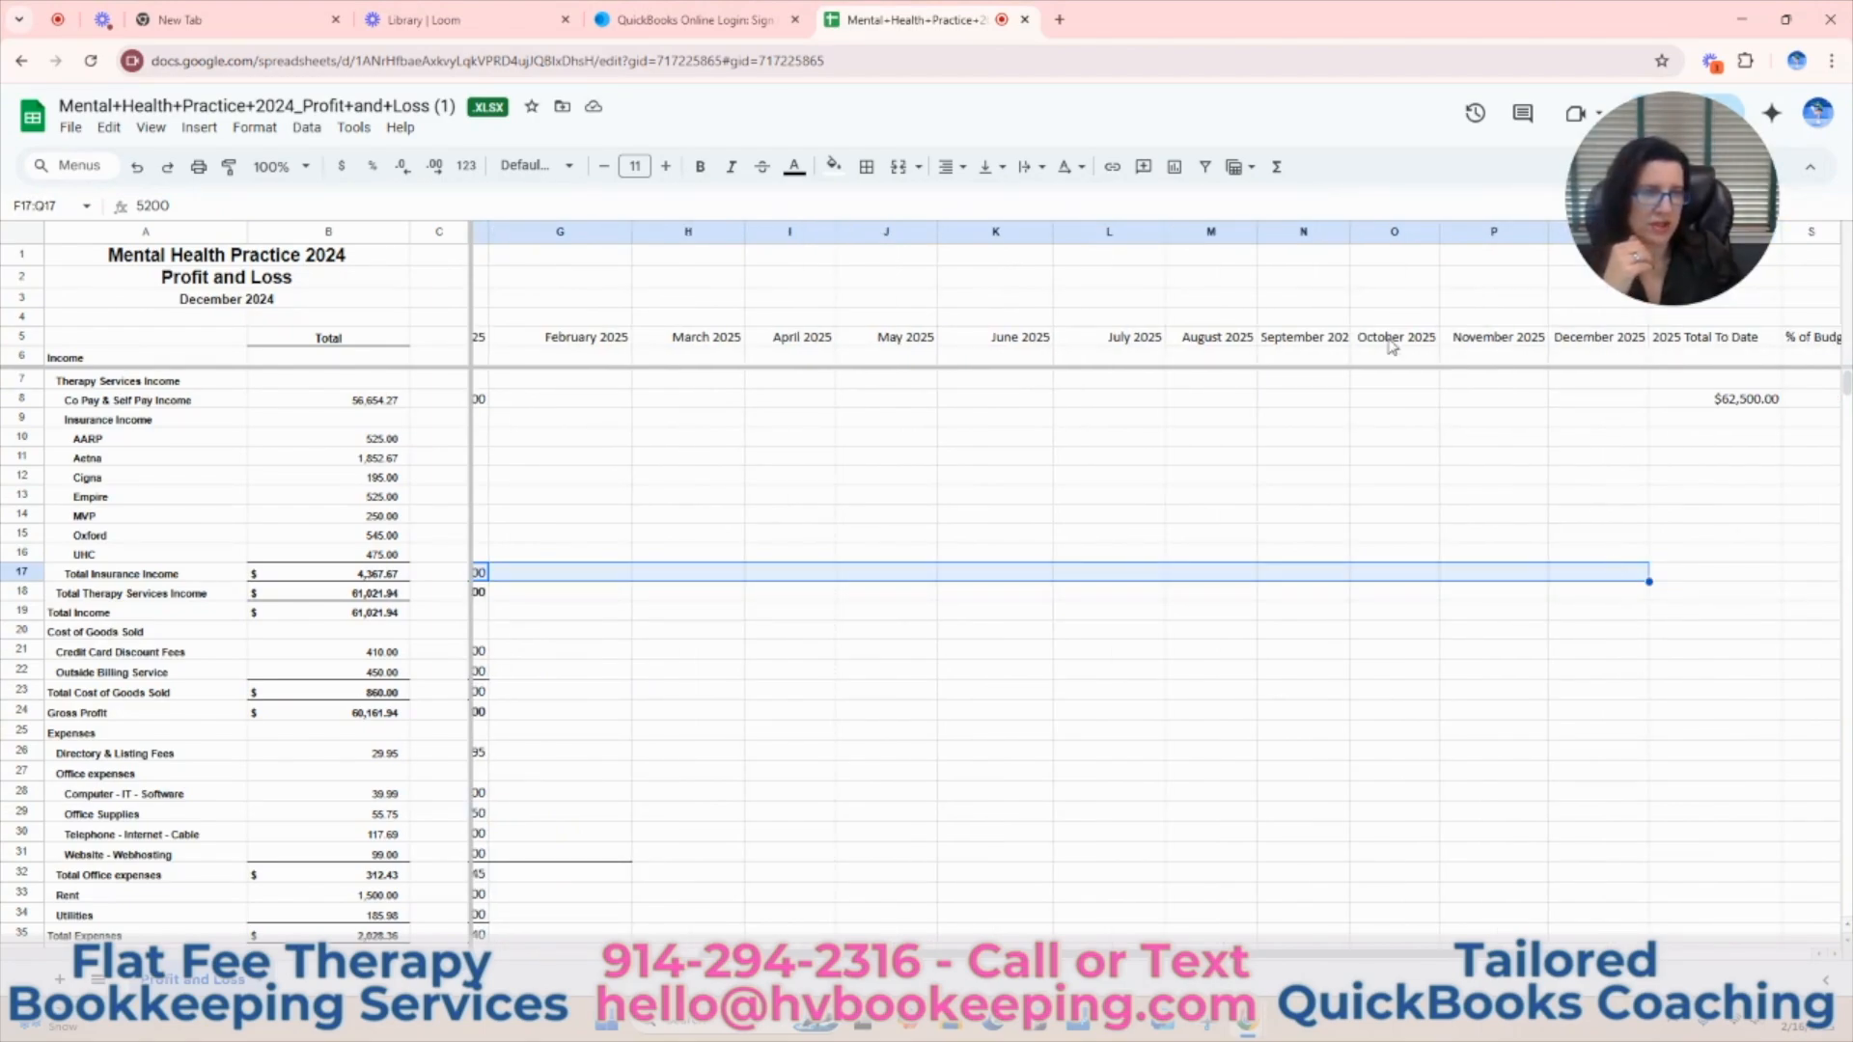
pyautogui.click(1277, 167)
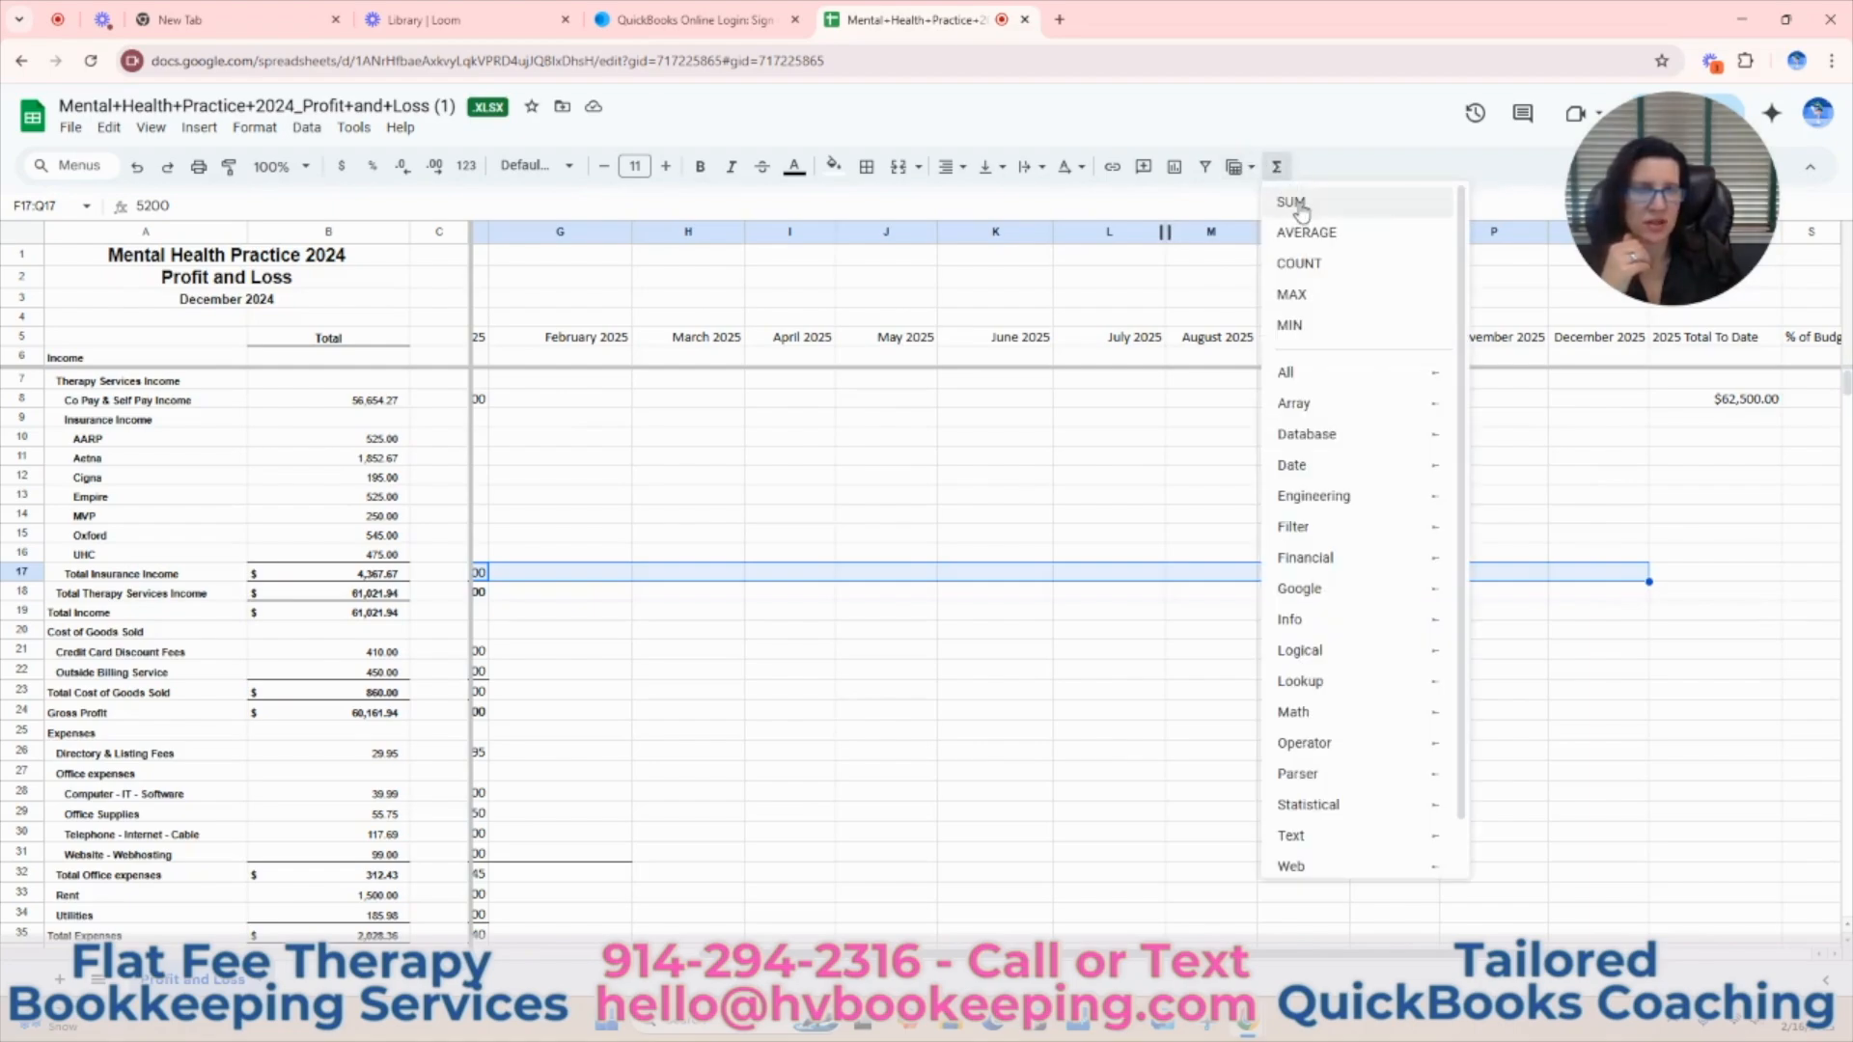
pyautogui.click(1298, 200)
pyautogui.press('Return')
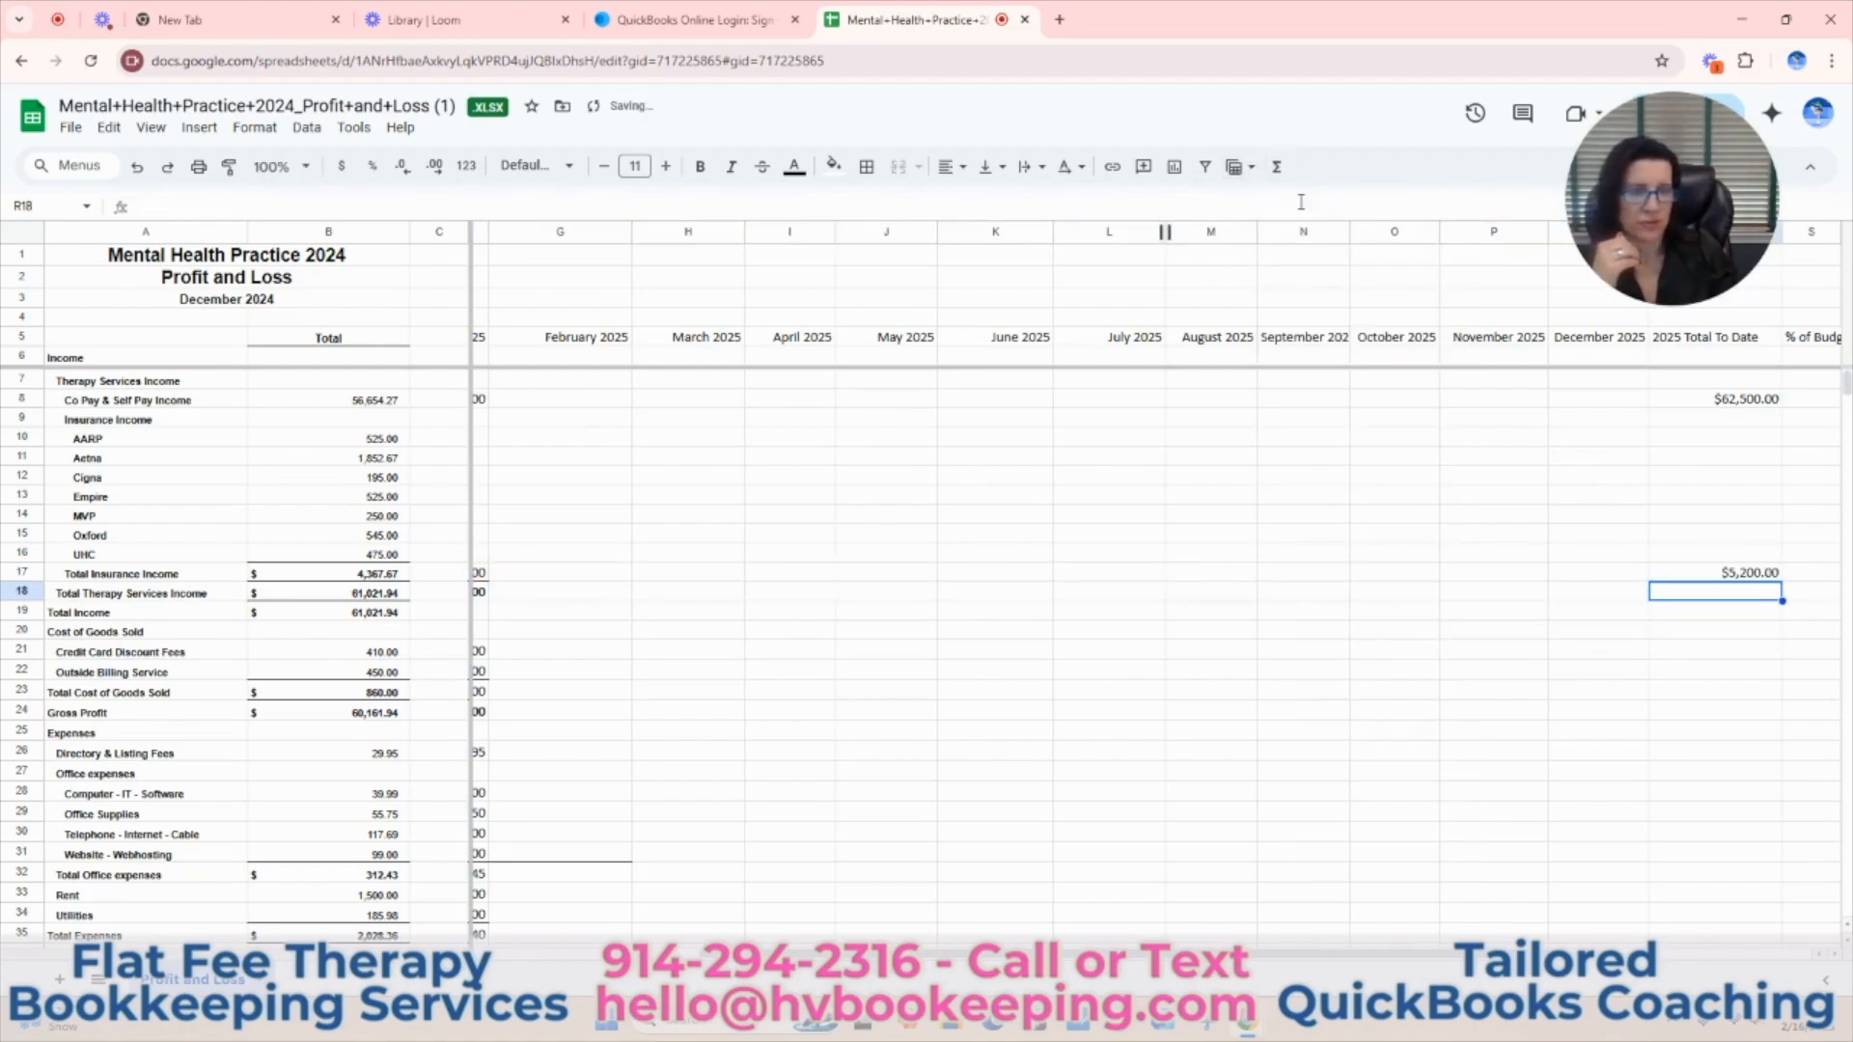
# Total the 2025 months for each Cost of Goods Sold and expense line under 2025 Total To Date, and shade column R light green.
pyautogui.moveTo(1341, 955); pyautogui.dragTo(1029, 938)
pyautogui.scroll(-1, 1067, 795)
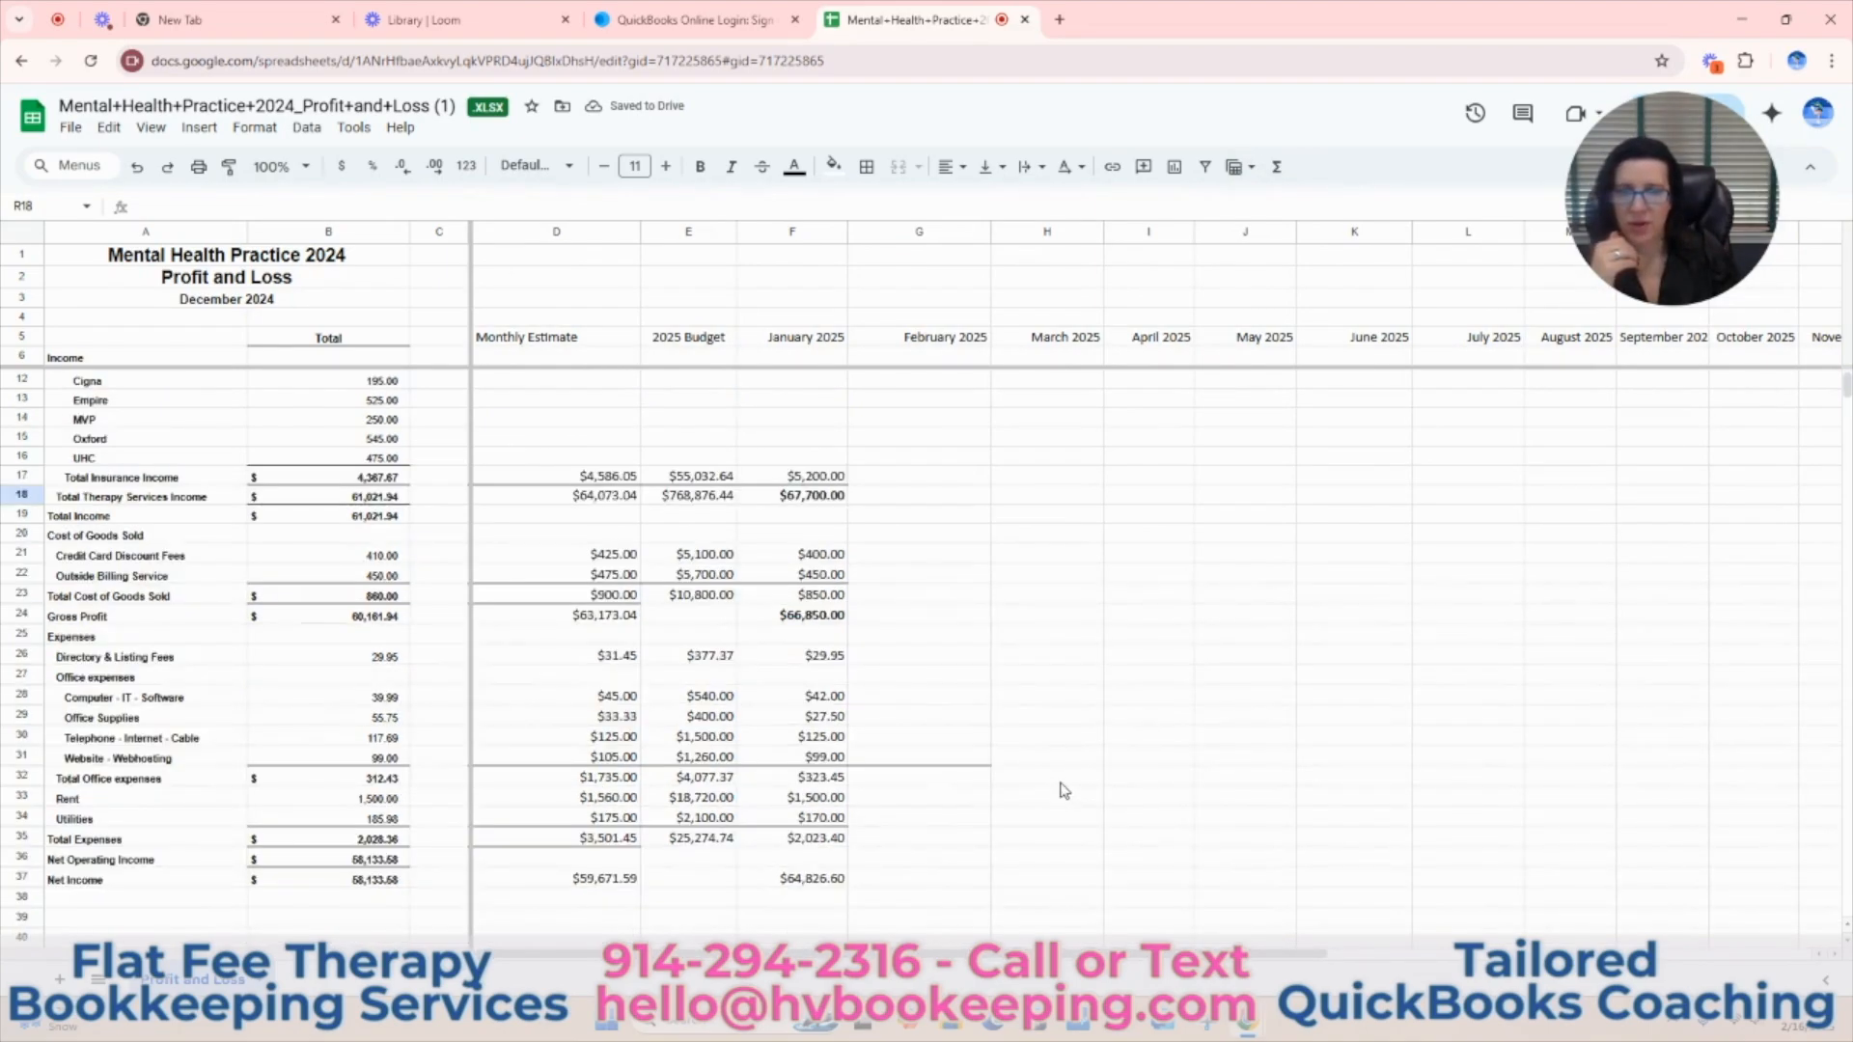
pyautogui.scroll(1, 1061, 786)
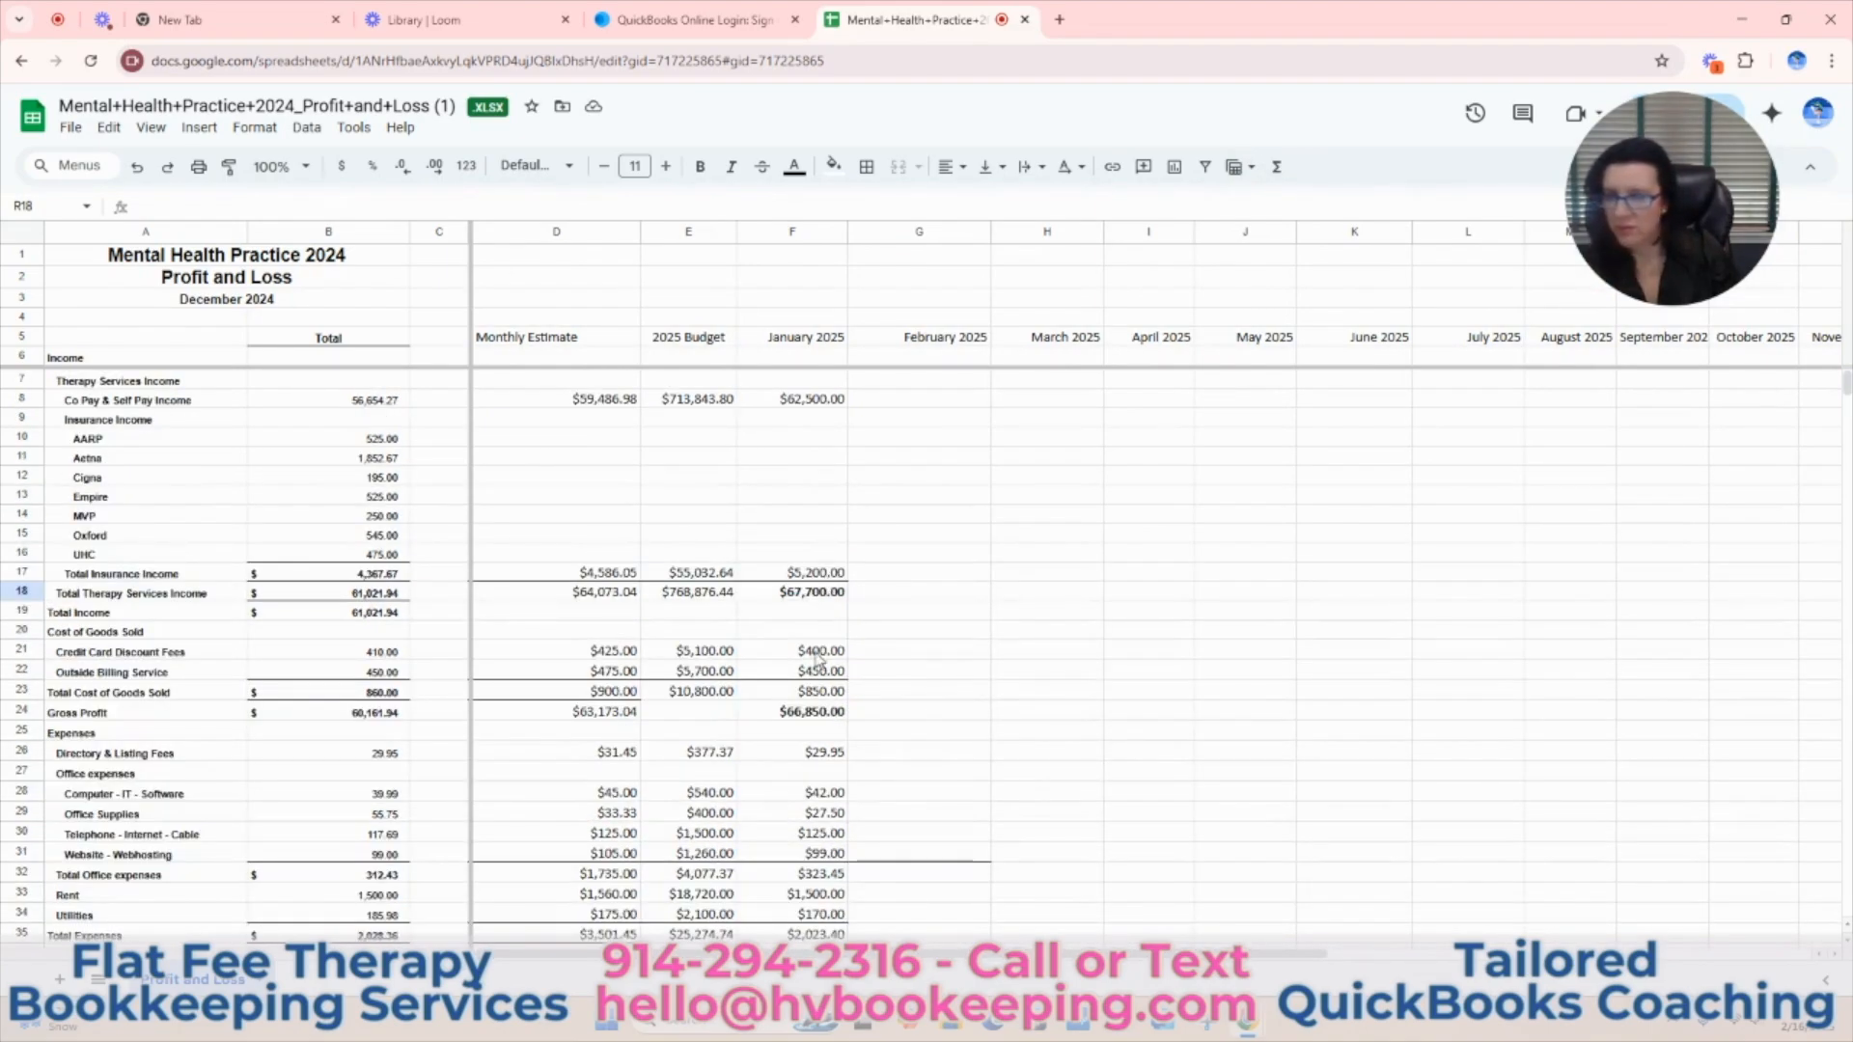
pyautogui.moveTo(830, 656); pyautogui.dragTo(1848, 660)
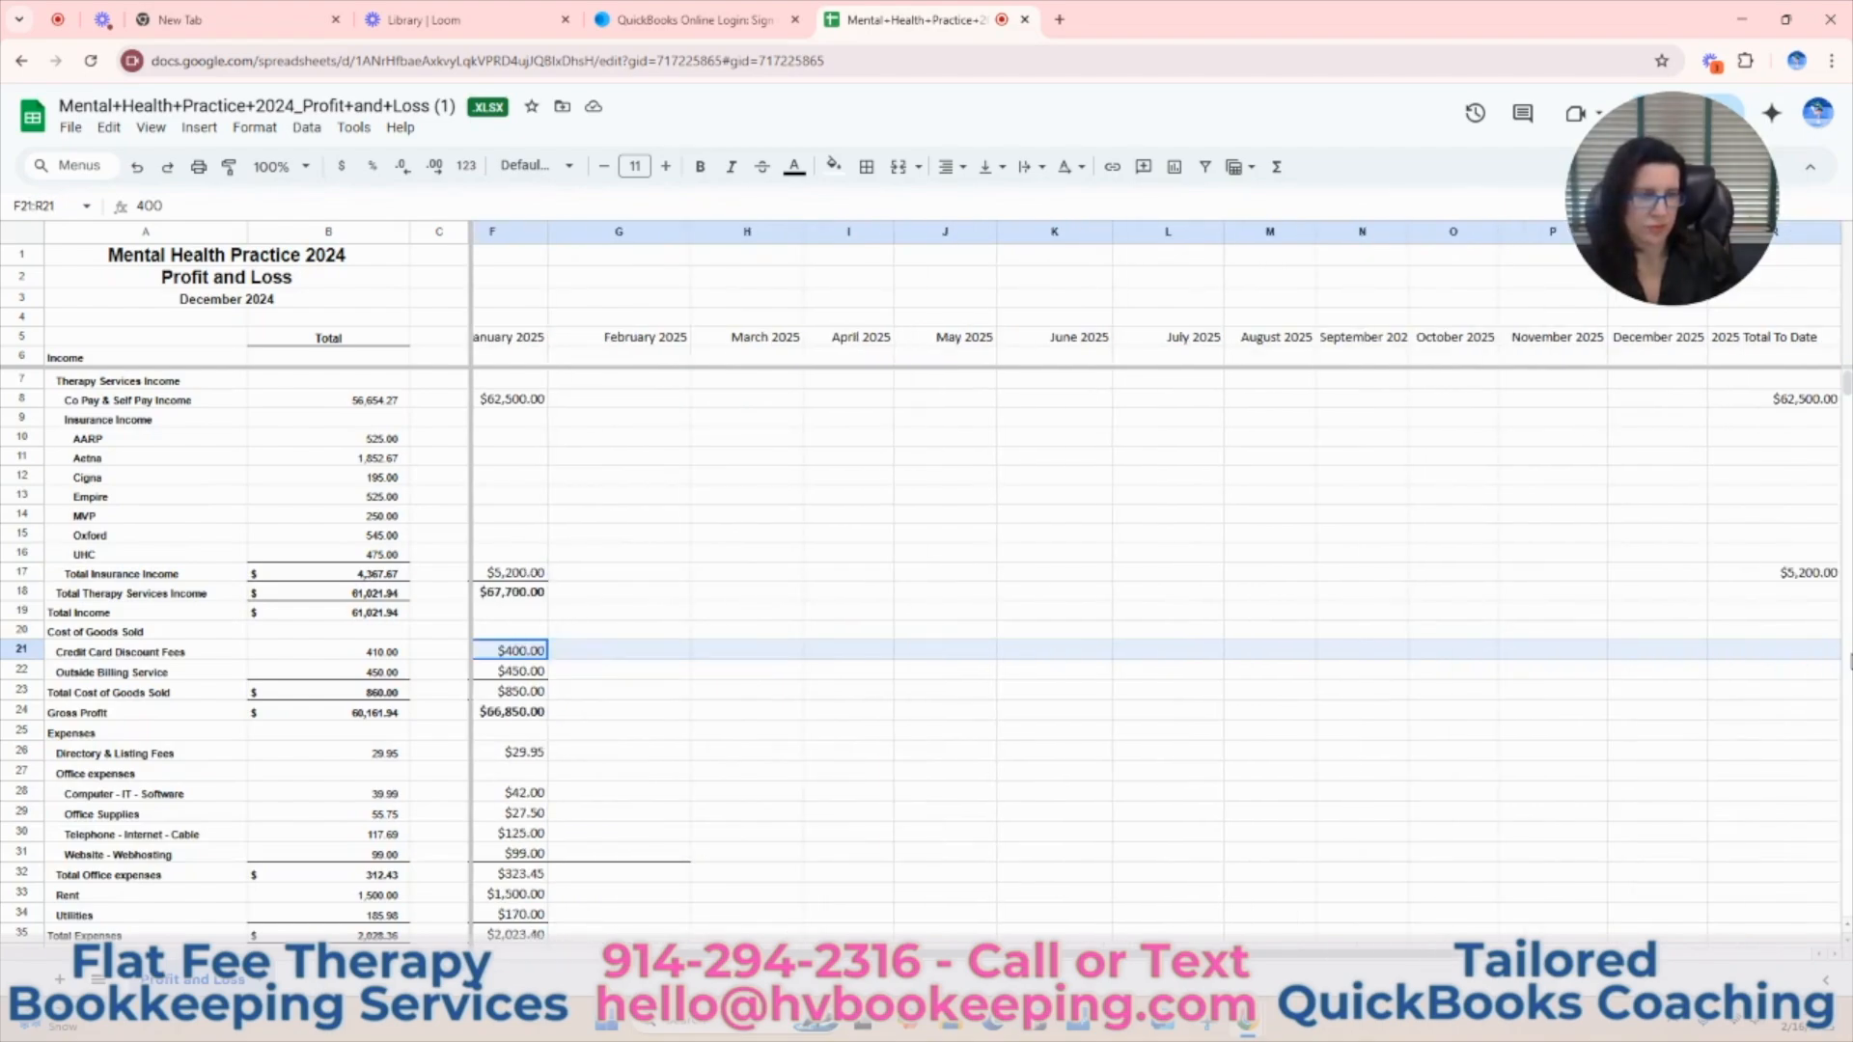
pyautogui.moveTo(1850, 661); pyautogui.dragTo(1762, 662)
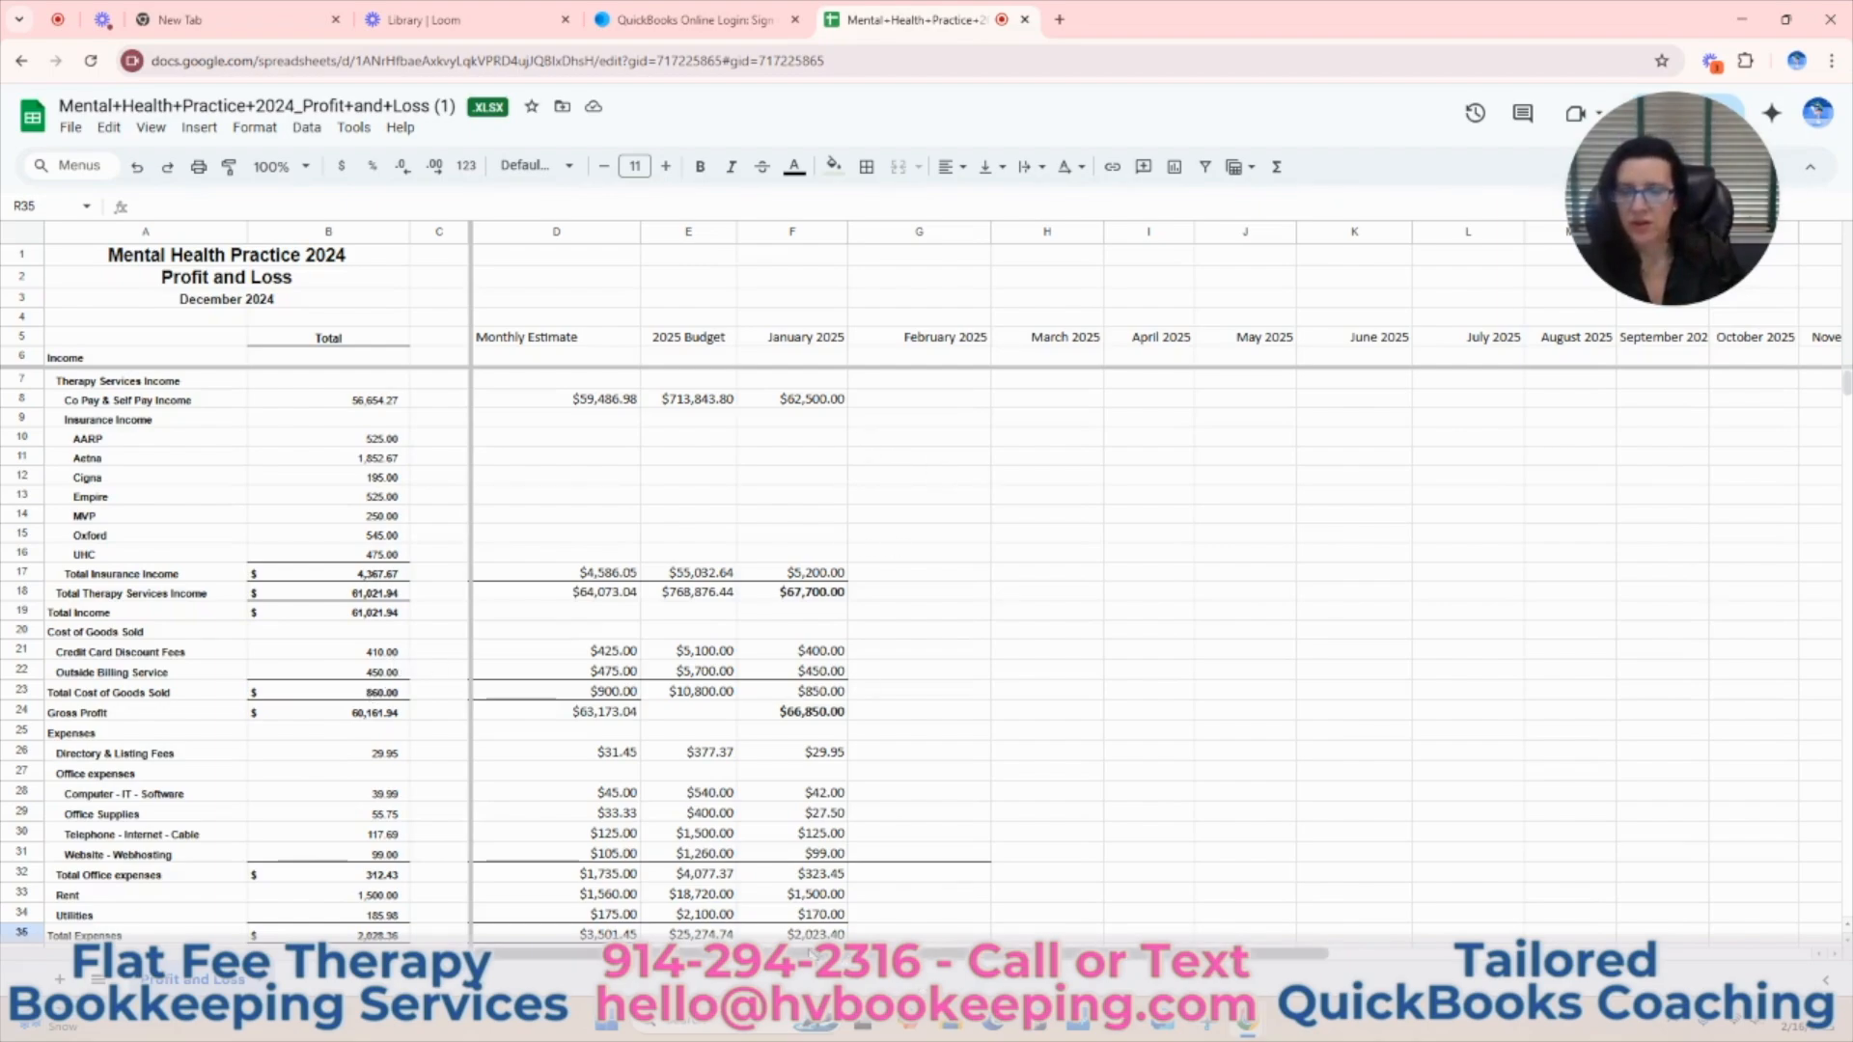
pyautogui.moveTo(849, 954); pyautogui.dragTo(1331, 963)
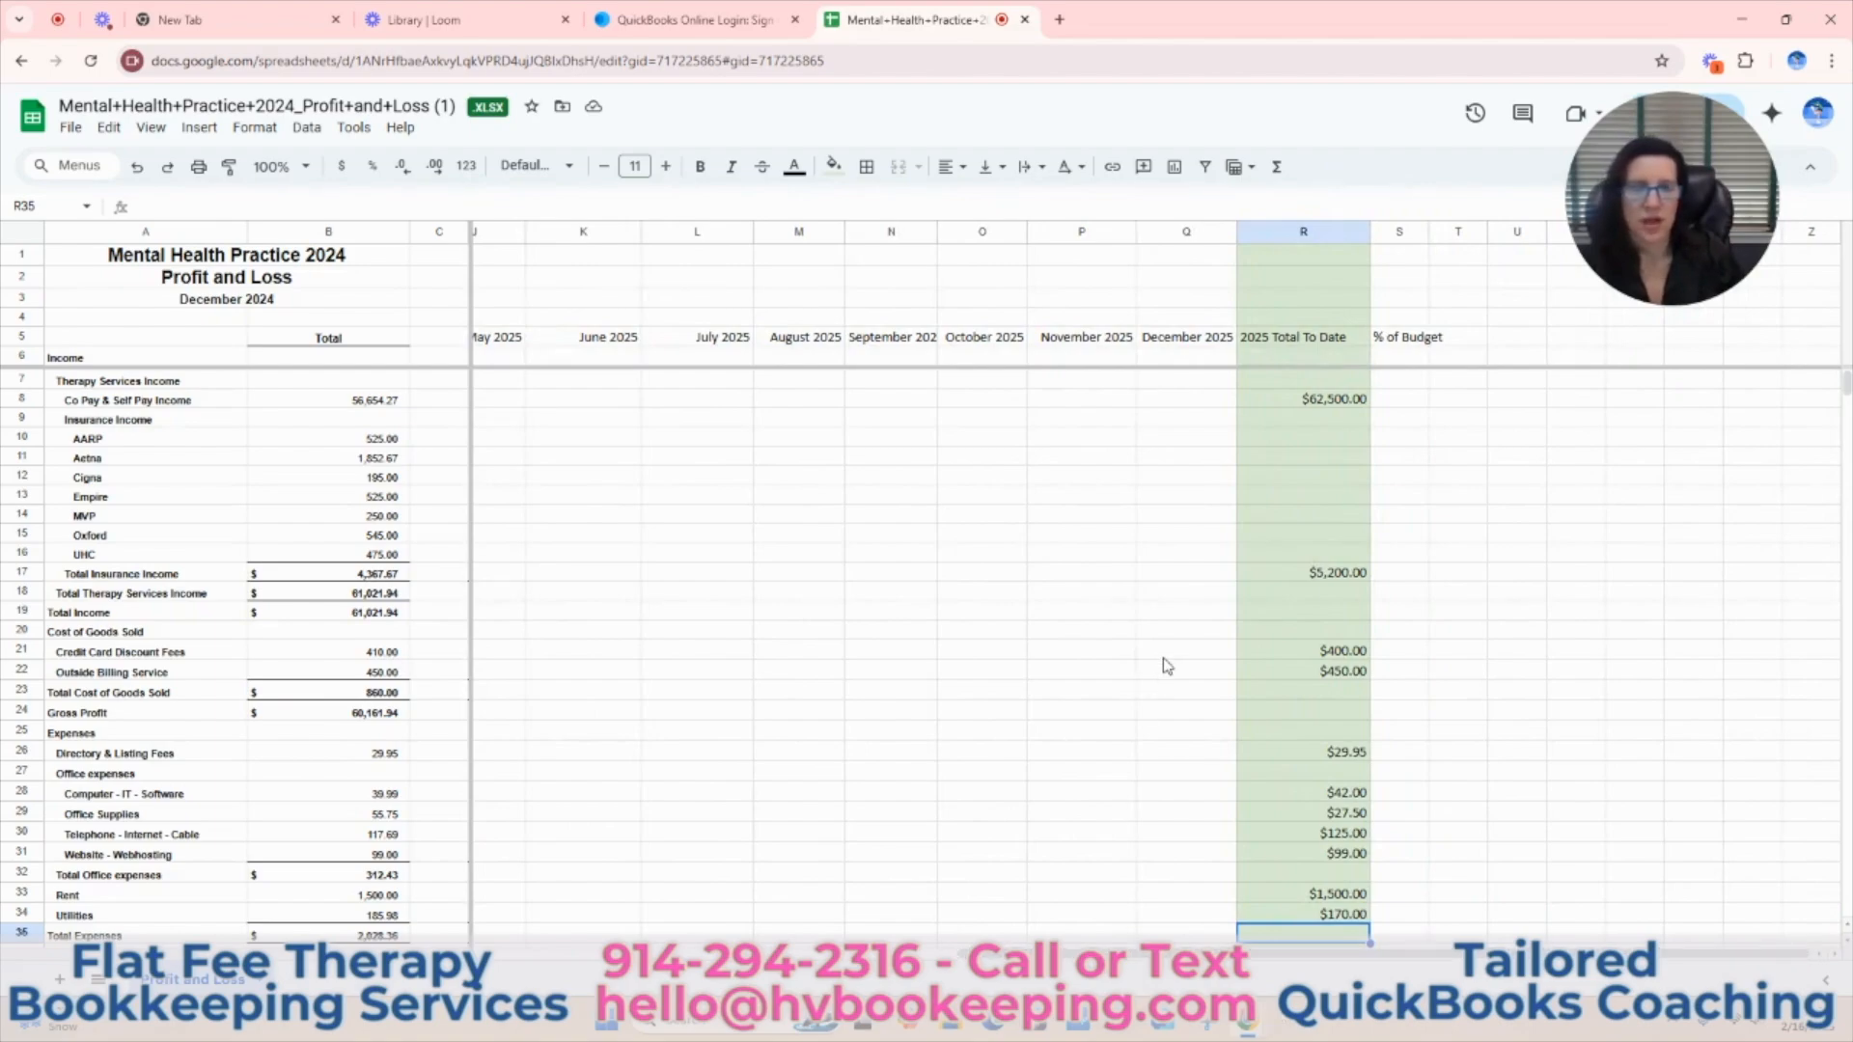
# Widen the % of Budget column (S) and calculate the Co Pay & Self Pay Income share of budget in S8 with =R8/E8.
pyautogui.click(1330, 404)
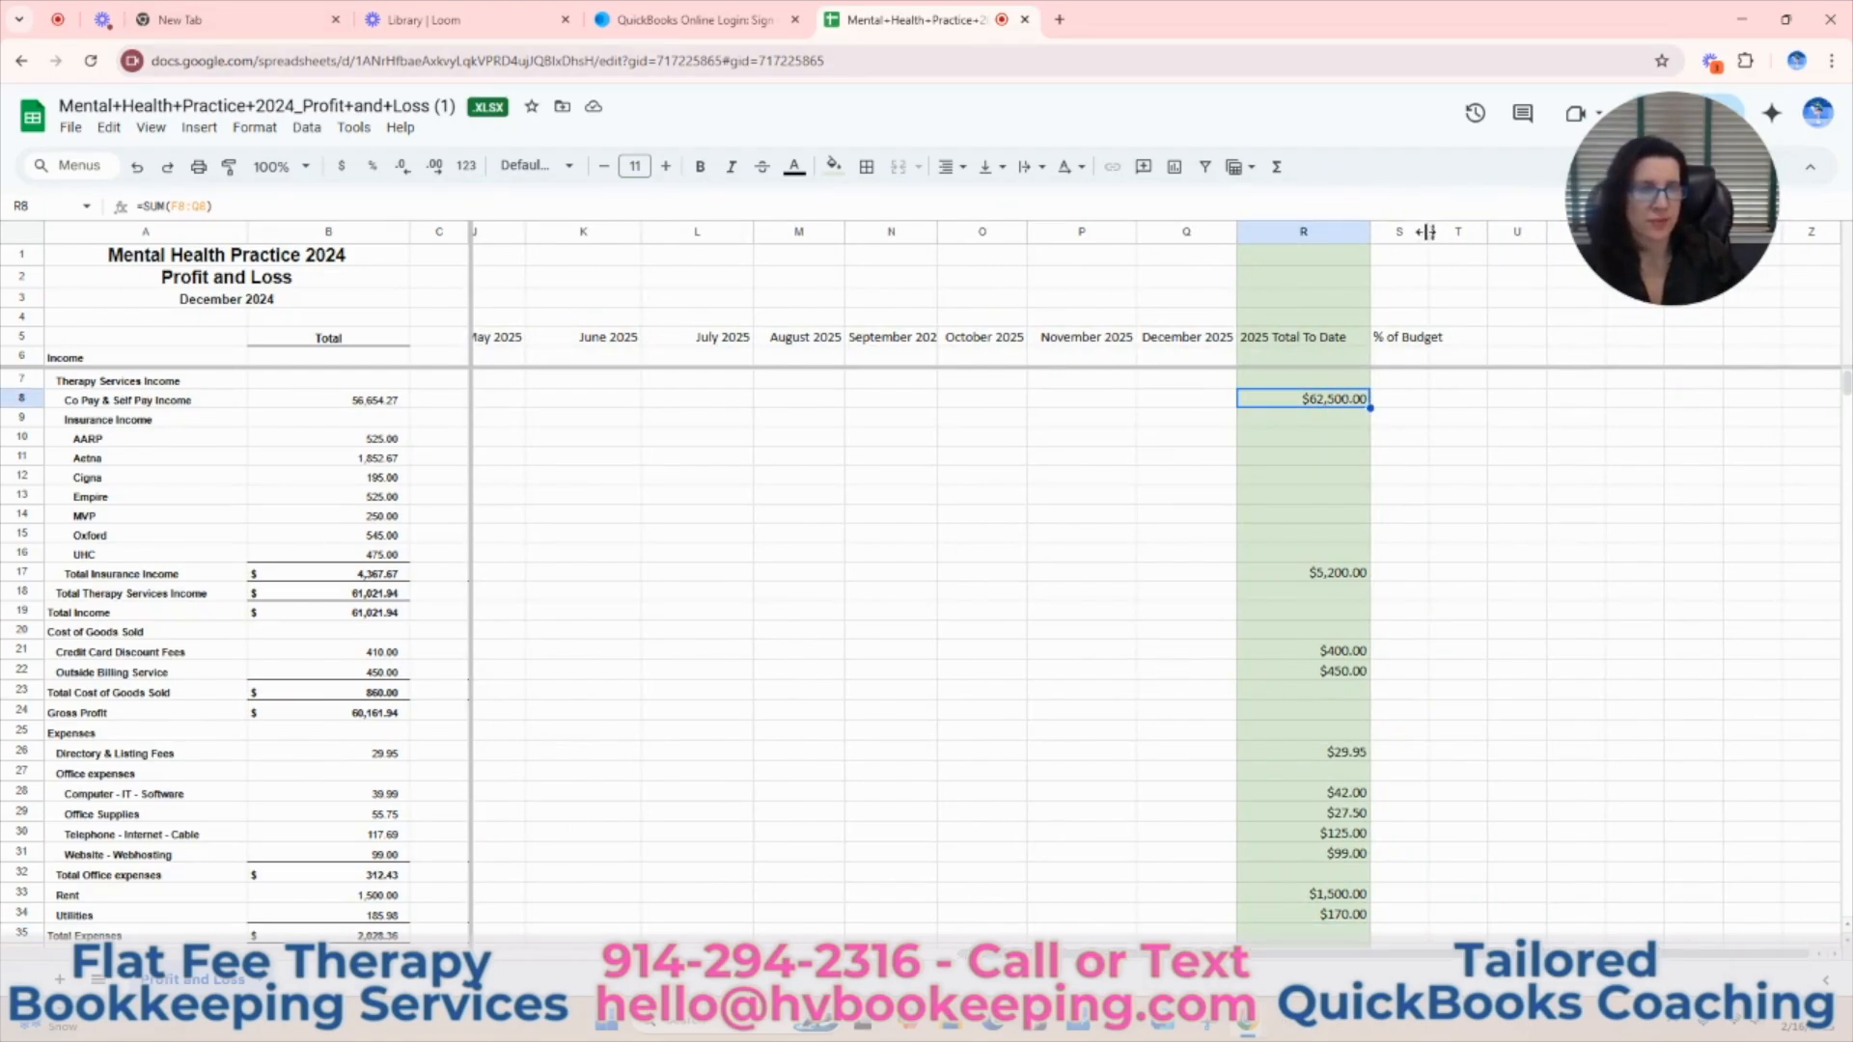
pyautogui.moveTo(1429, 233); pyautogui.dragTo(1473, 241)
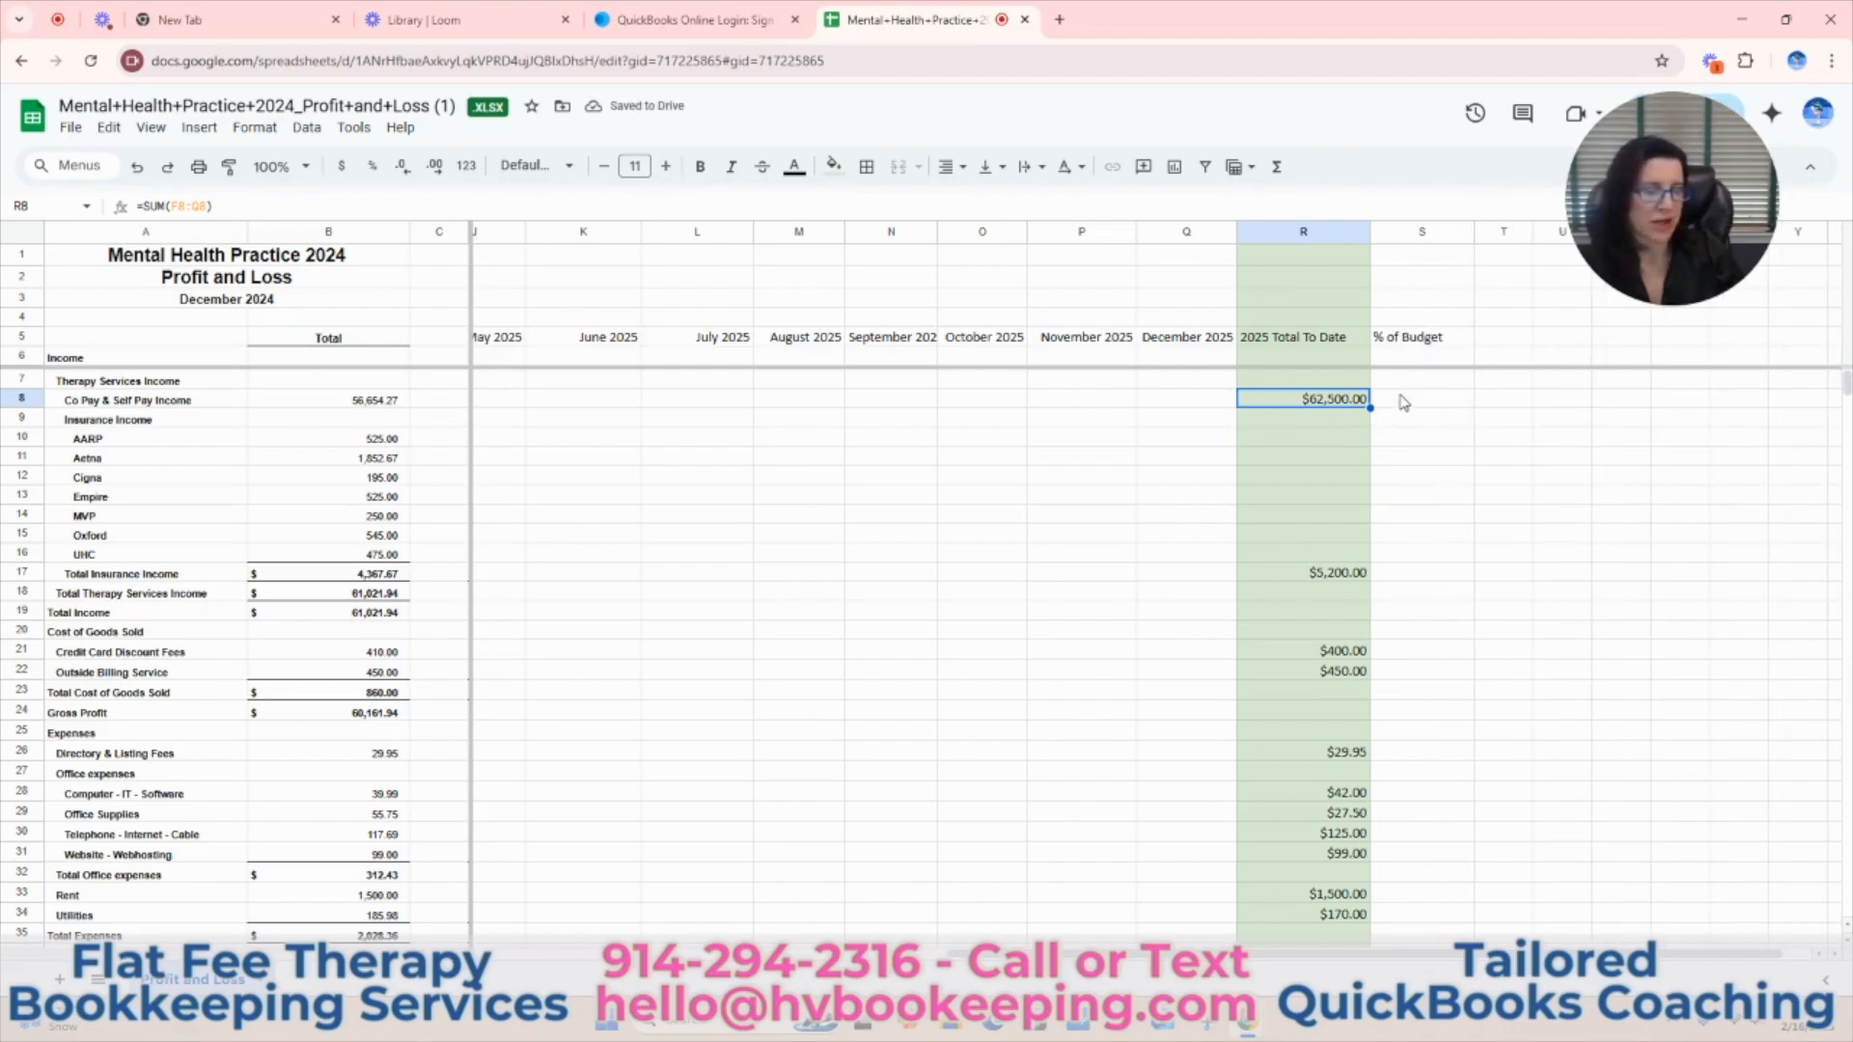
pyautogui.moveTo(1360, 954); pyautogui.dragTo(933, 952)
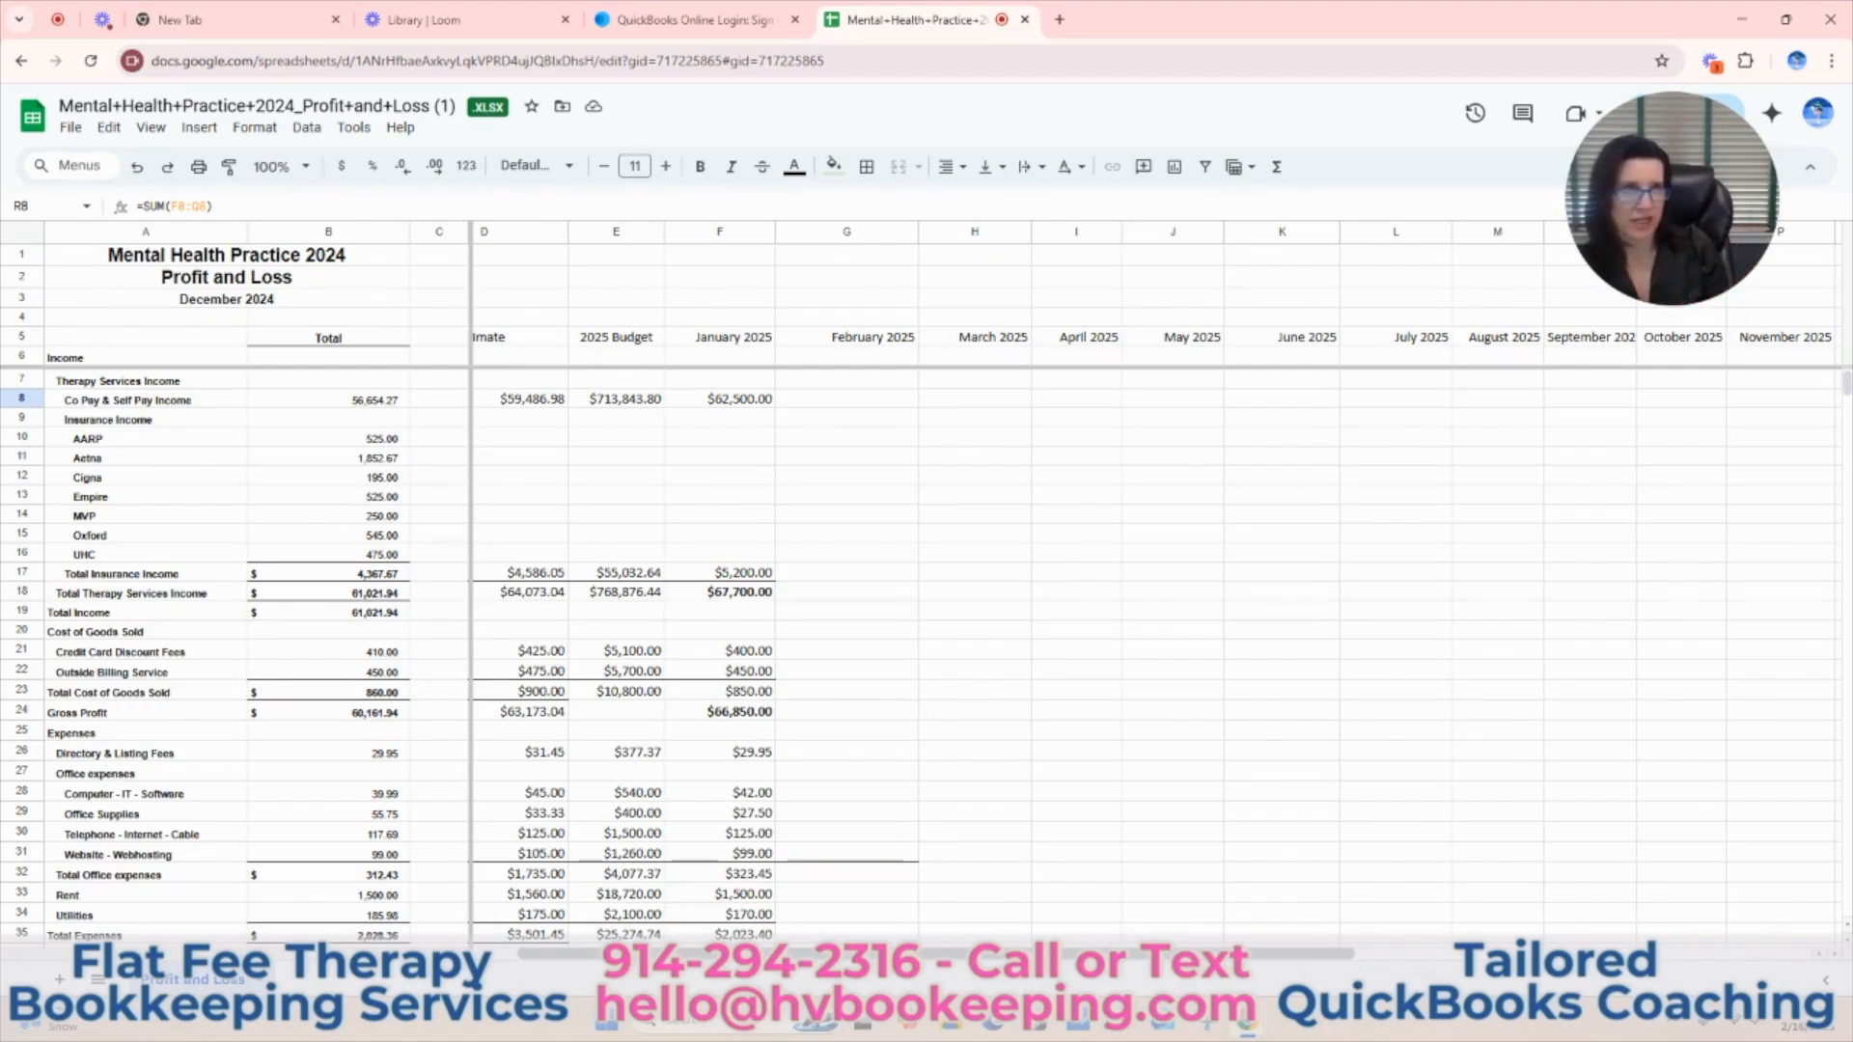
pyautogui.moveTo(903, 953); pyautogui.dragTo(1307, 963)
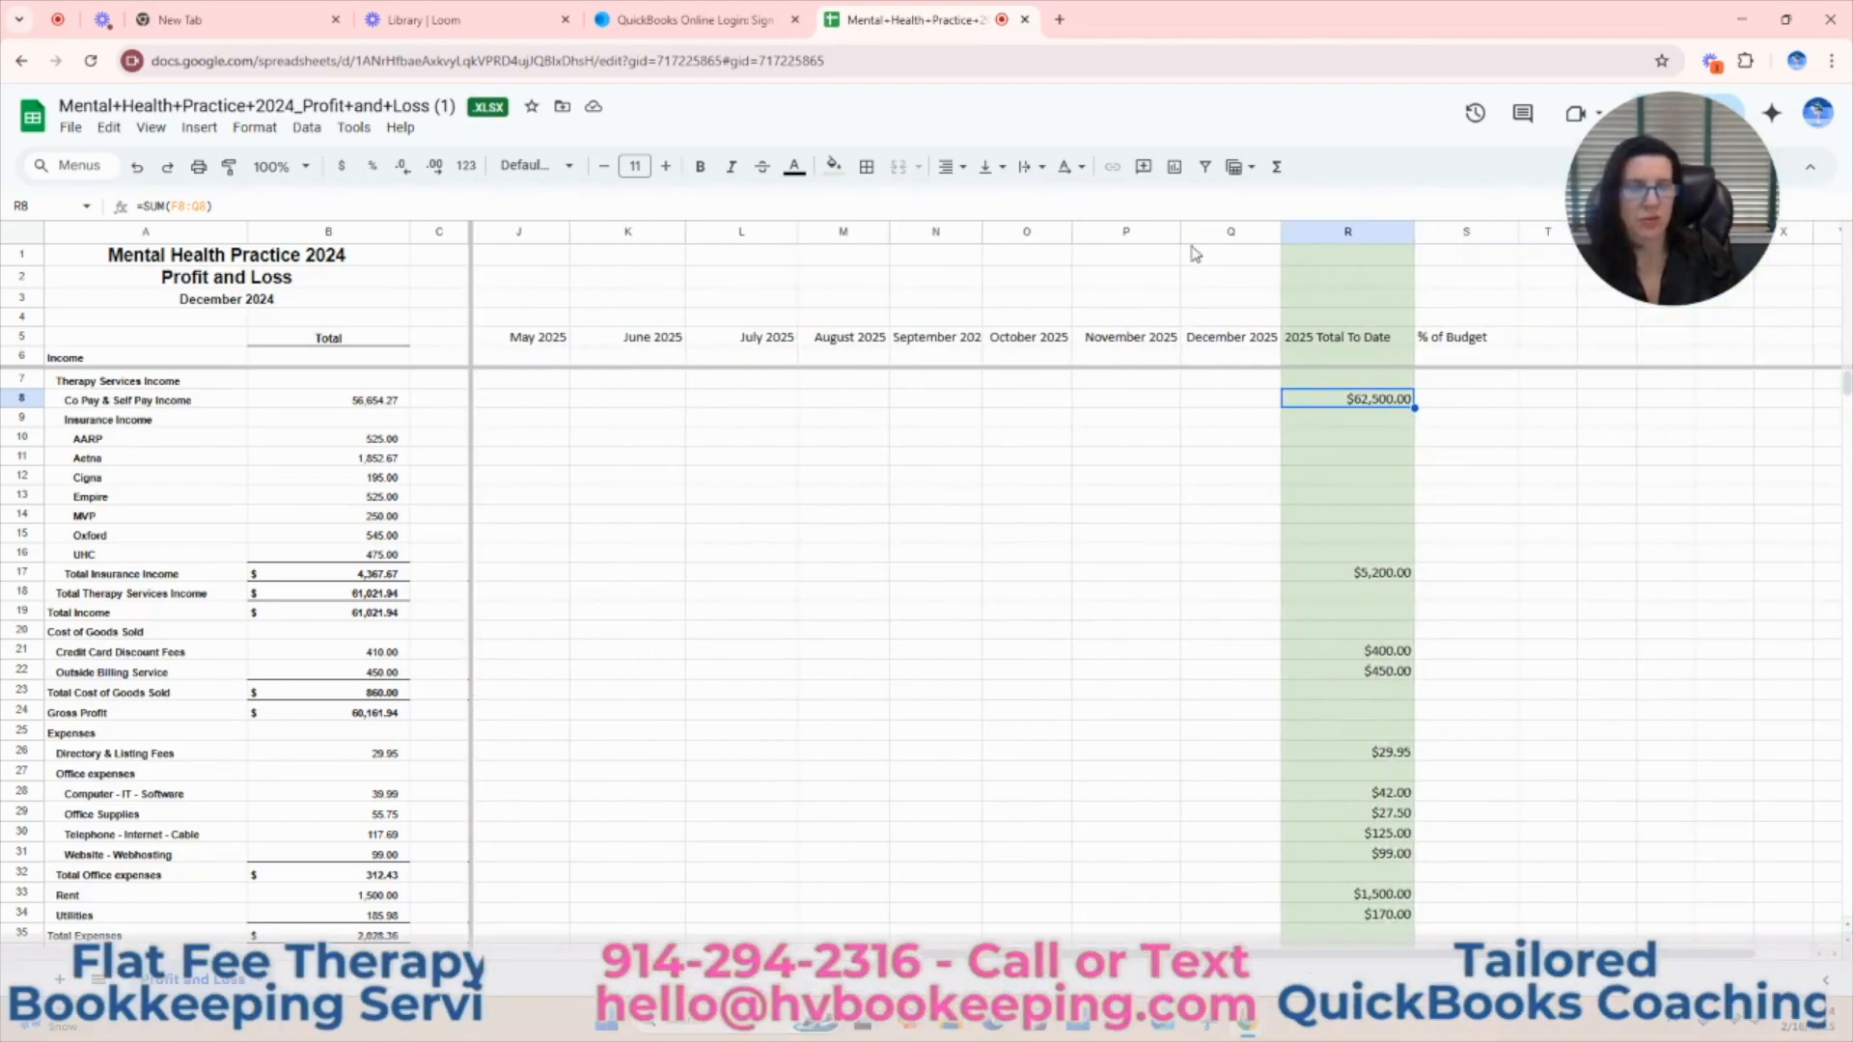
pyautogui.click(1475, 403)
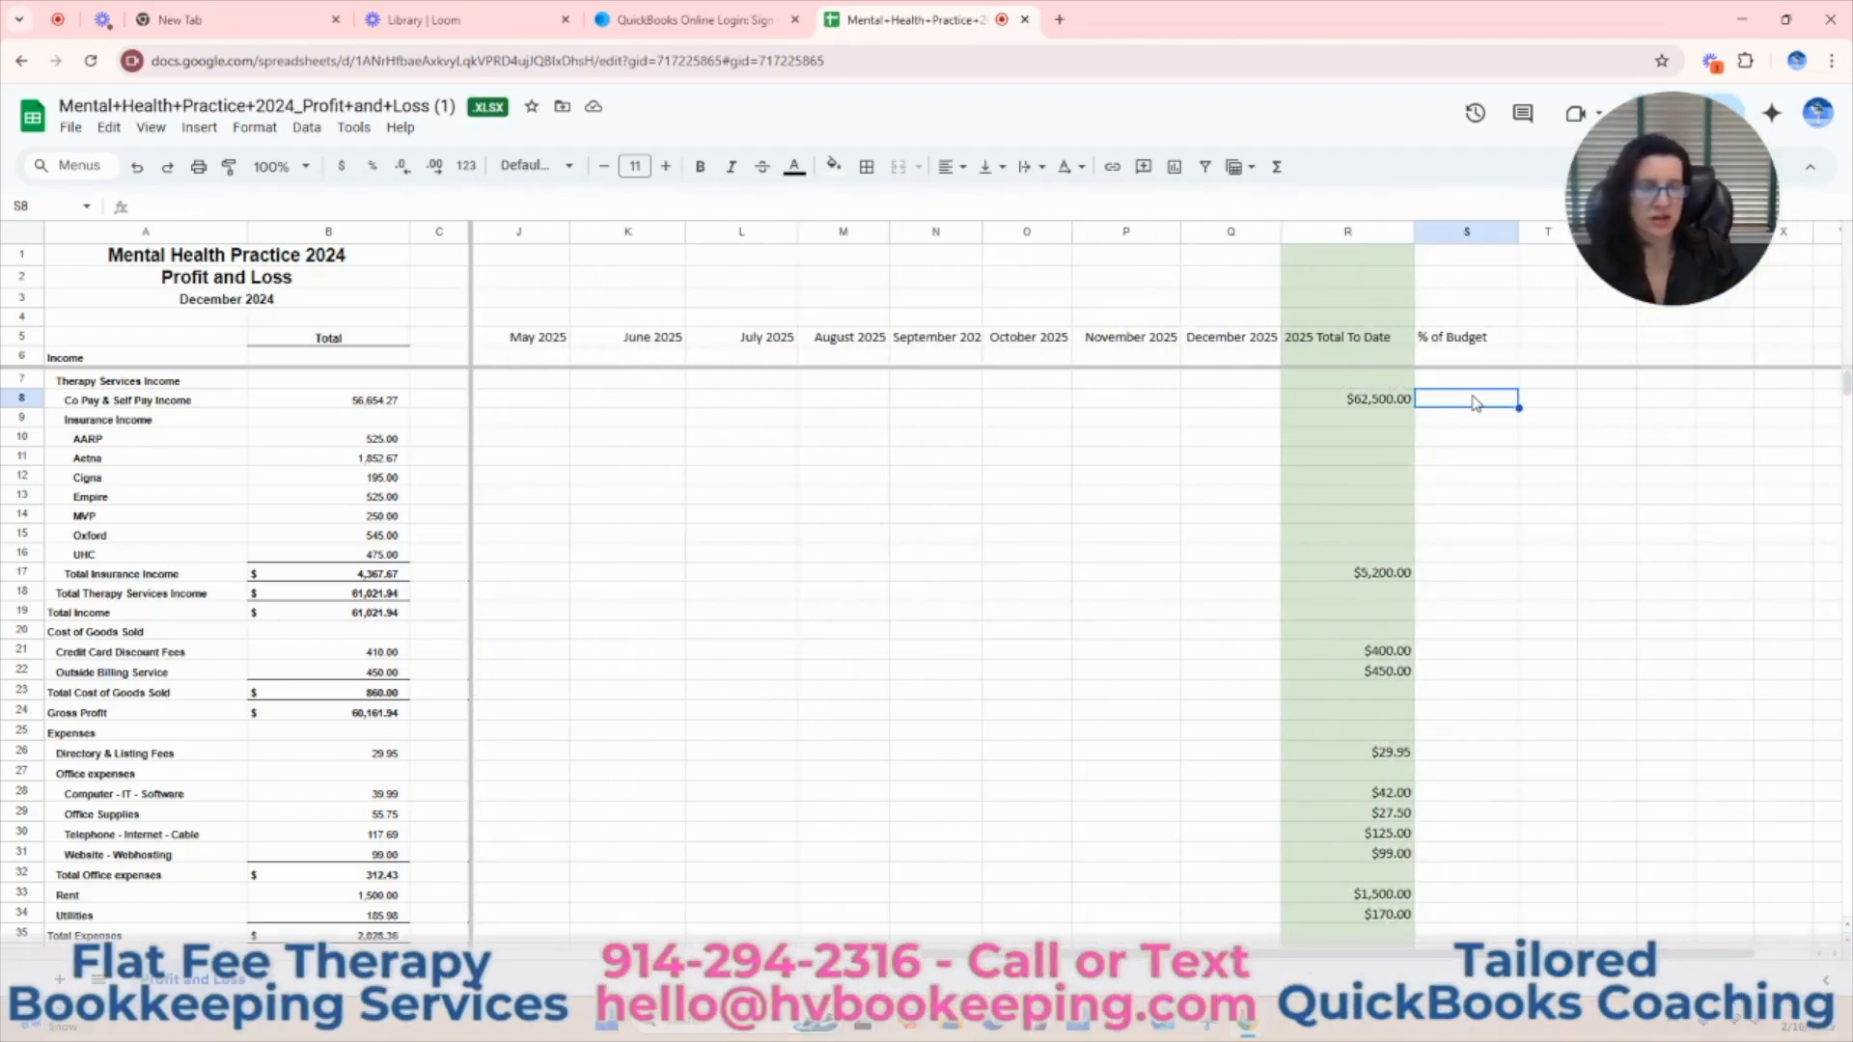
pyautogui.write('=')
pyautogui.click(1366, 408)
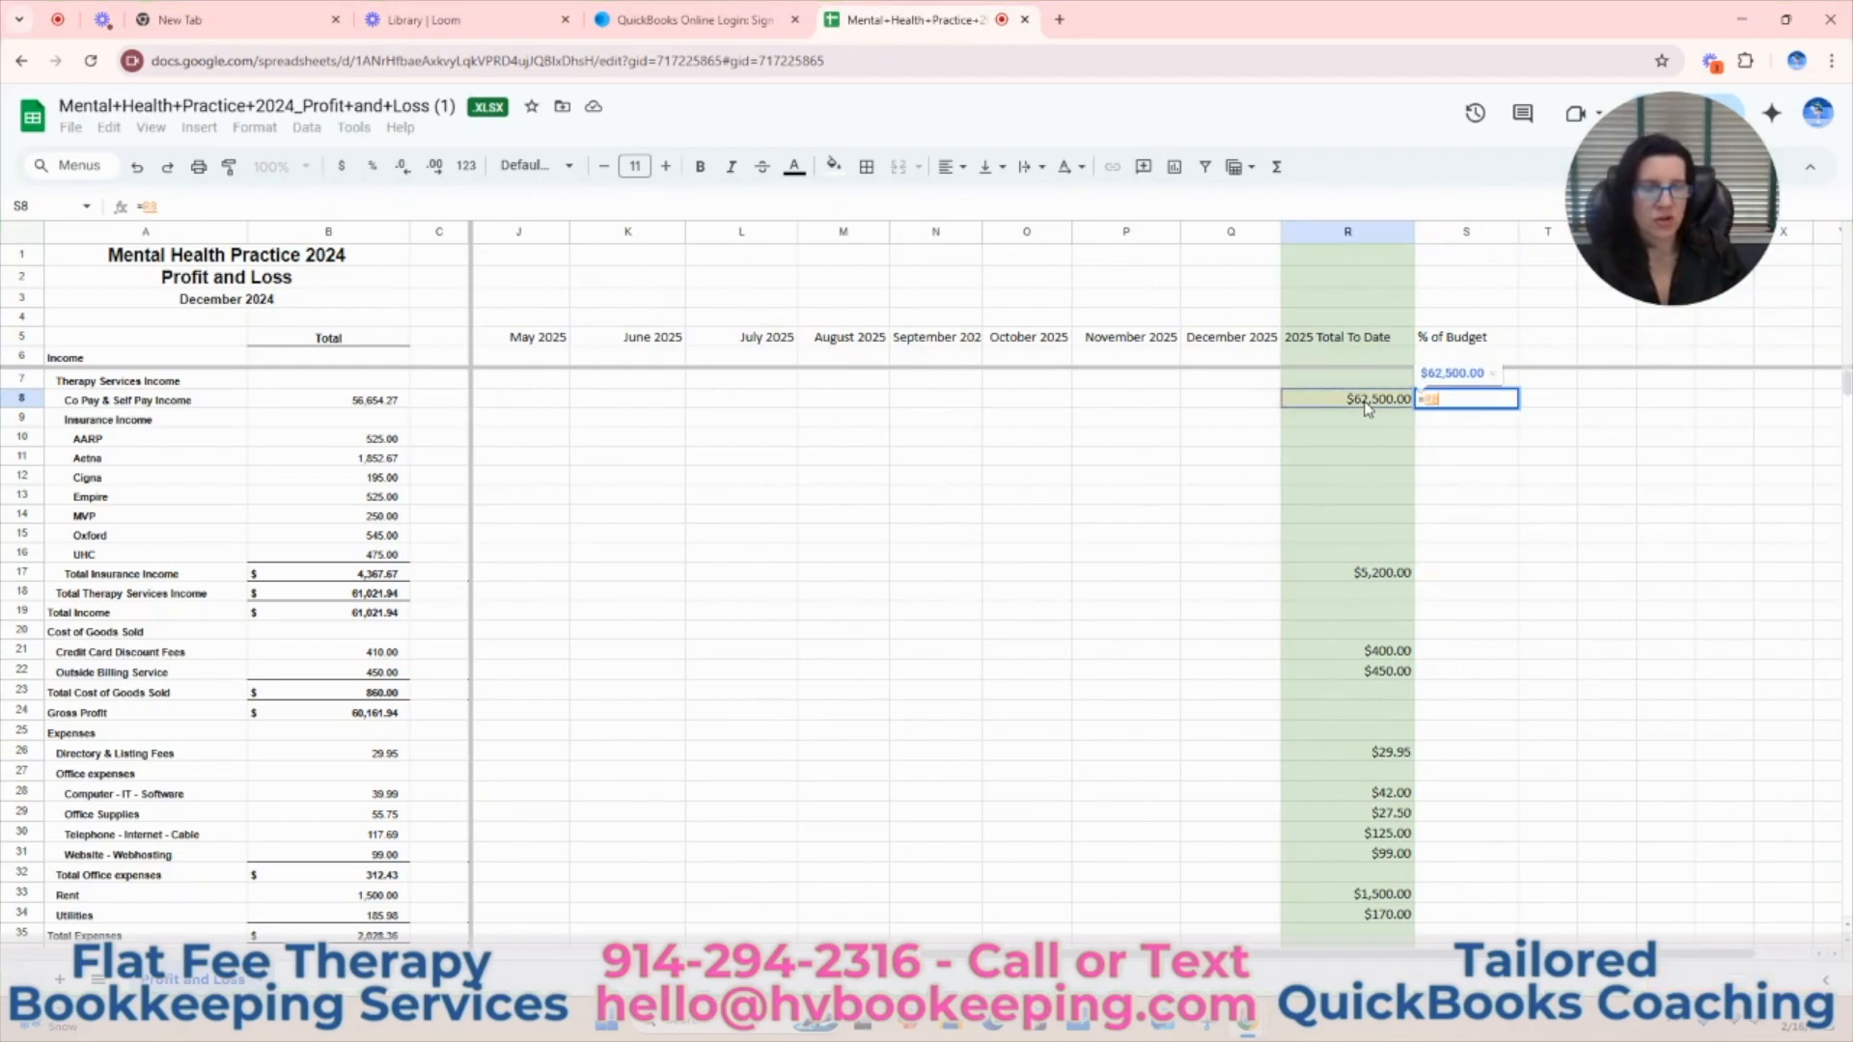
pyautogui.write('/')
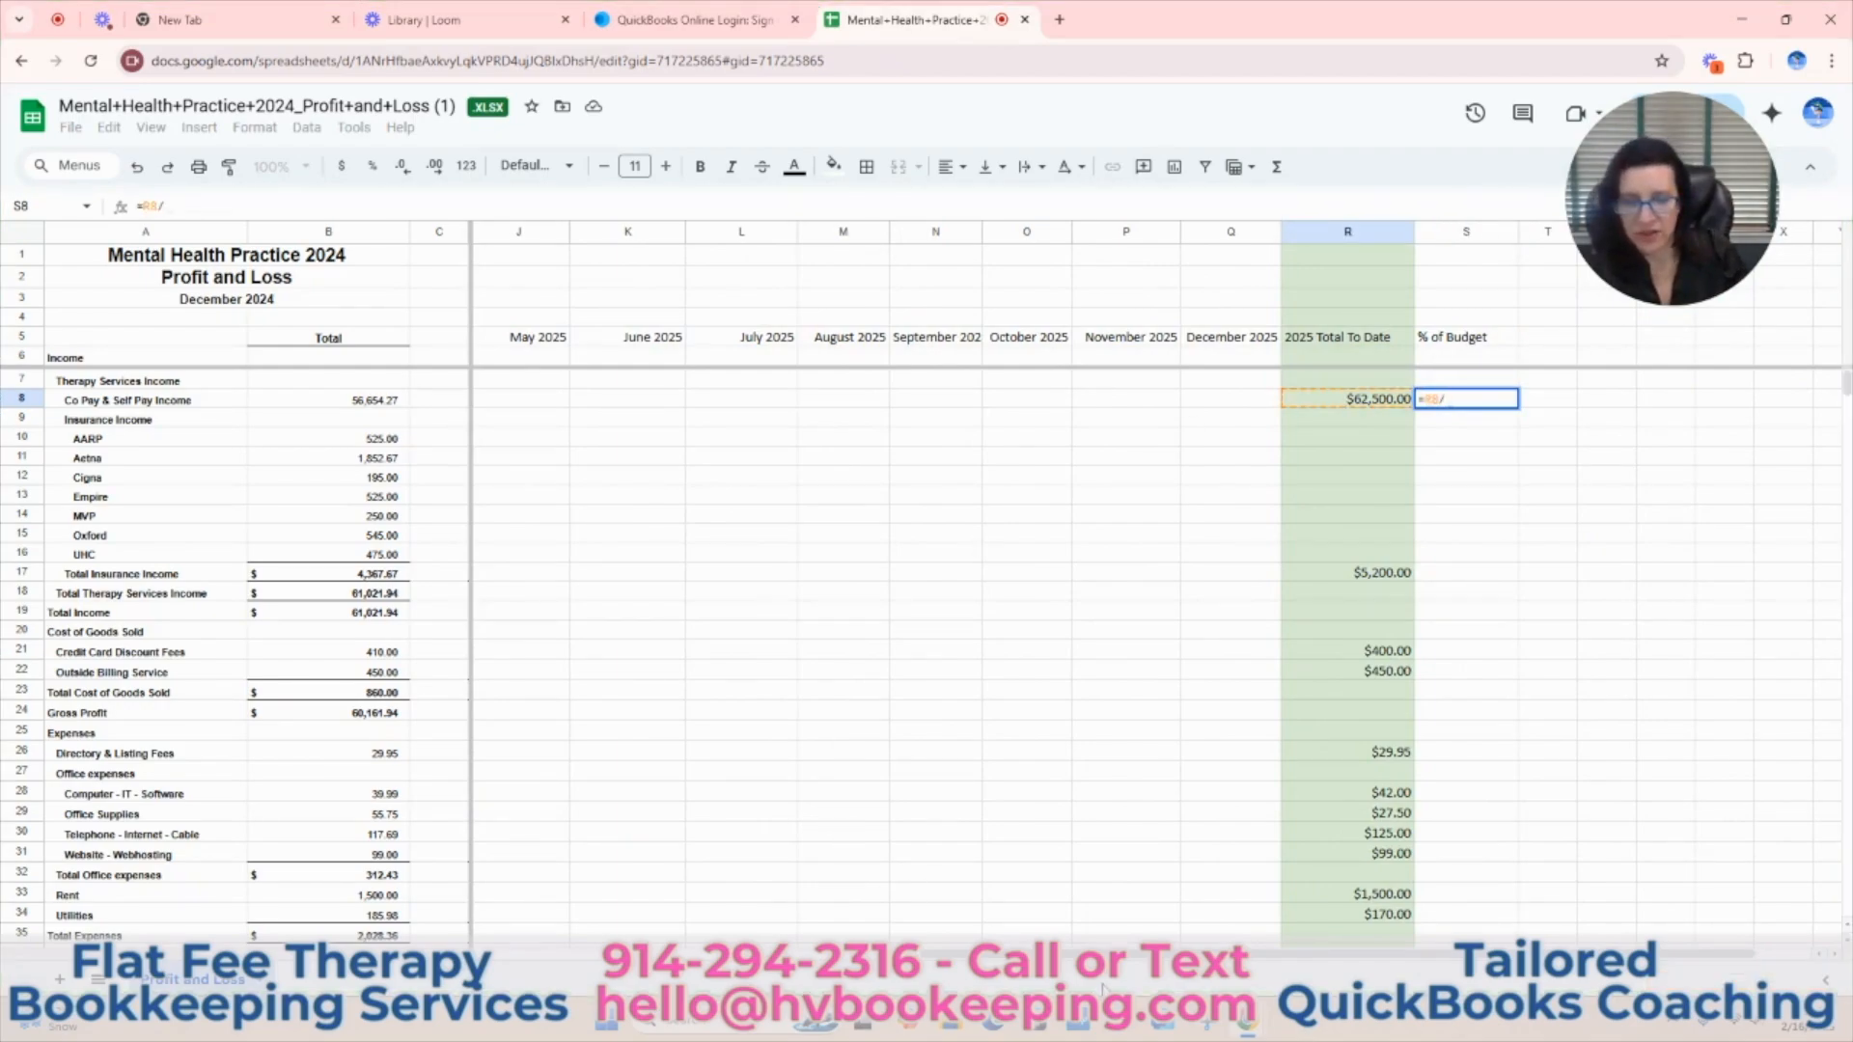
pyautogui.hscroll(-6, 965, 579)
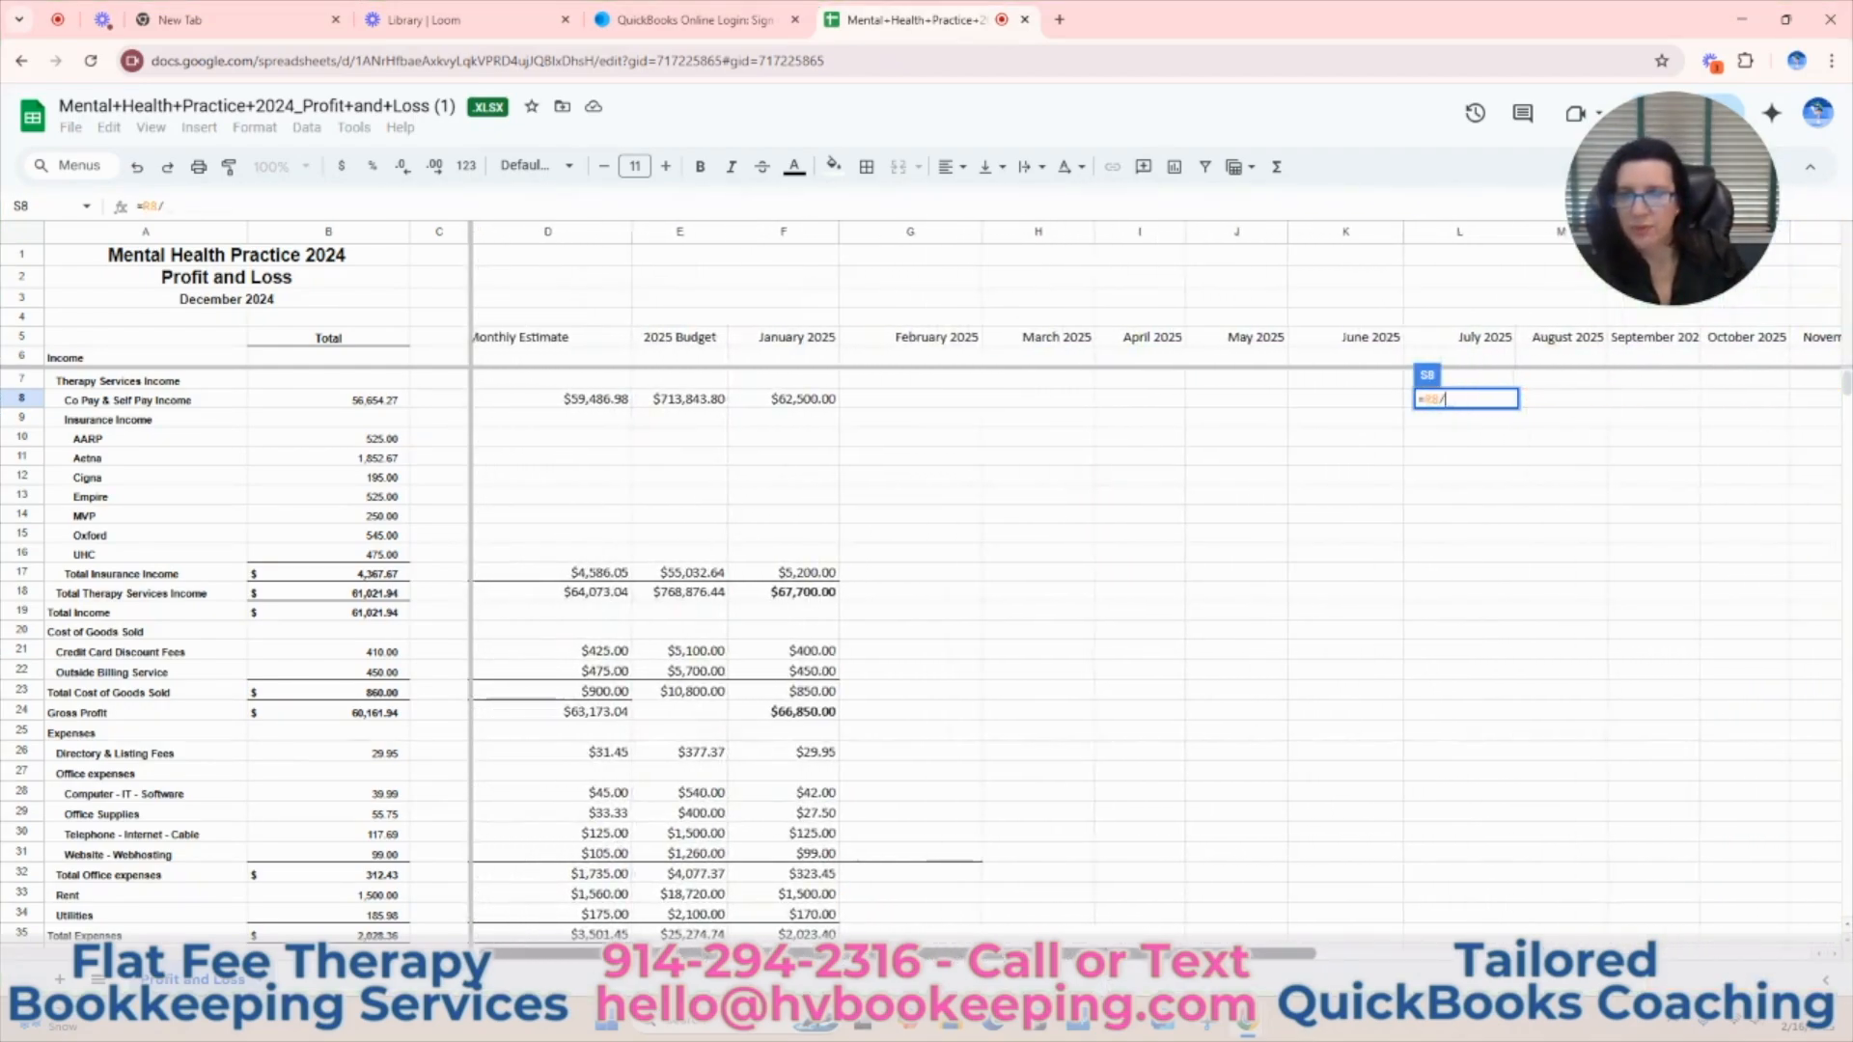
pyautogui.click(673, 402)
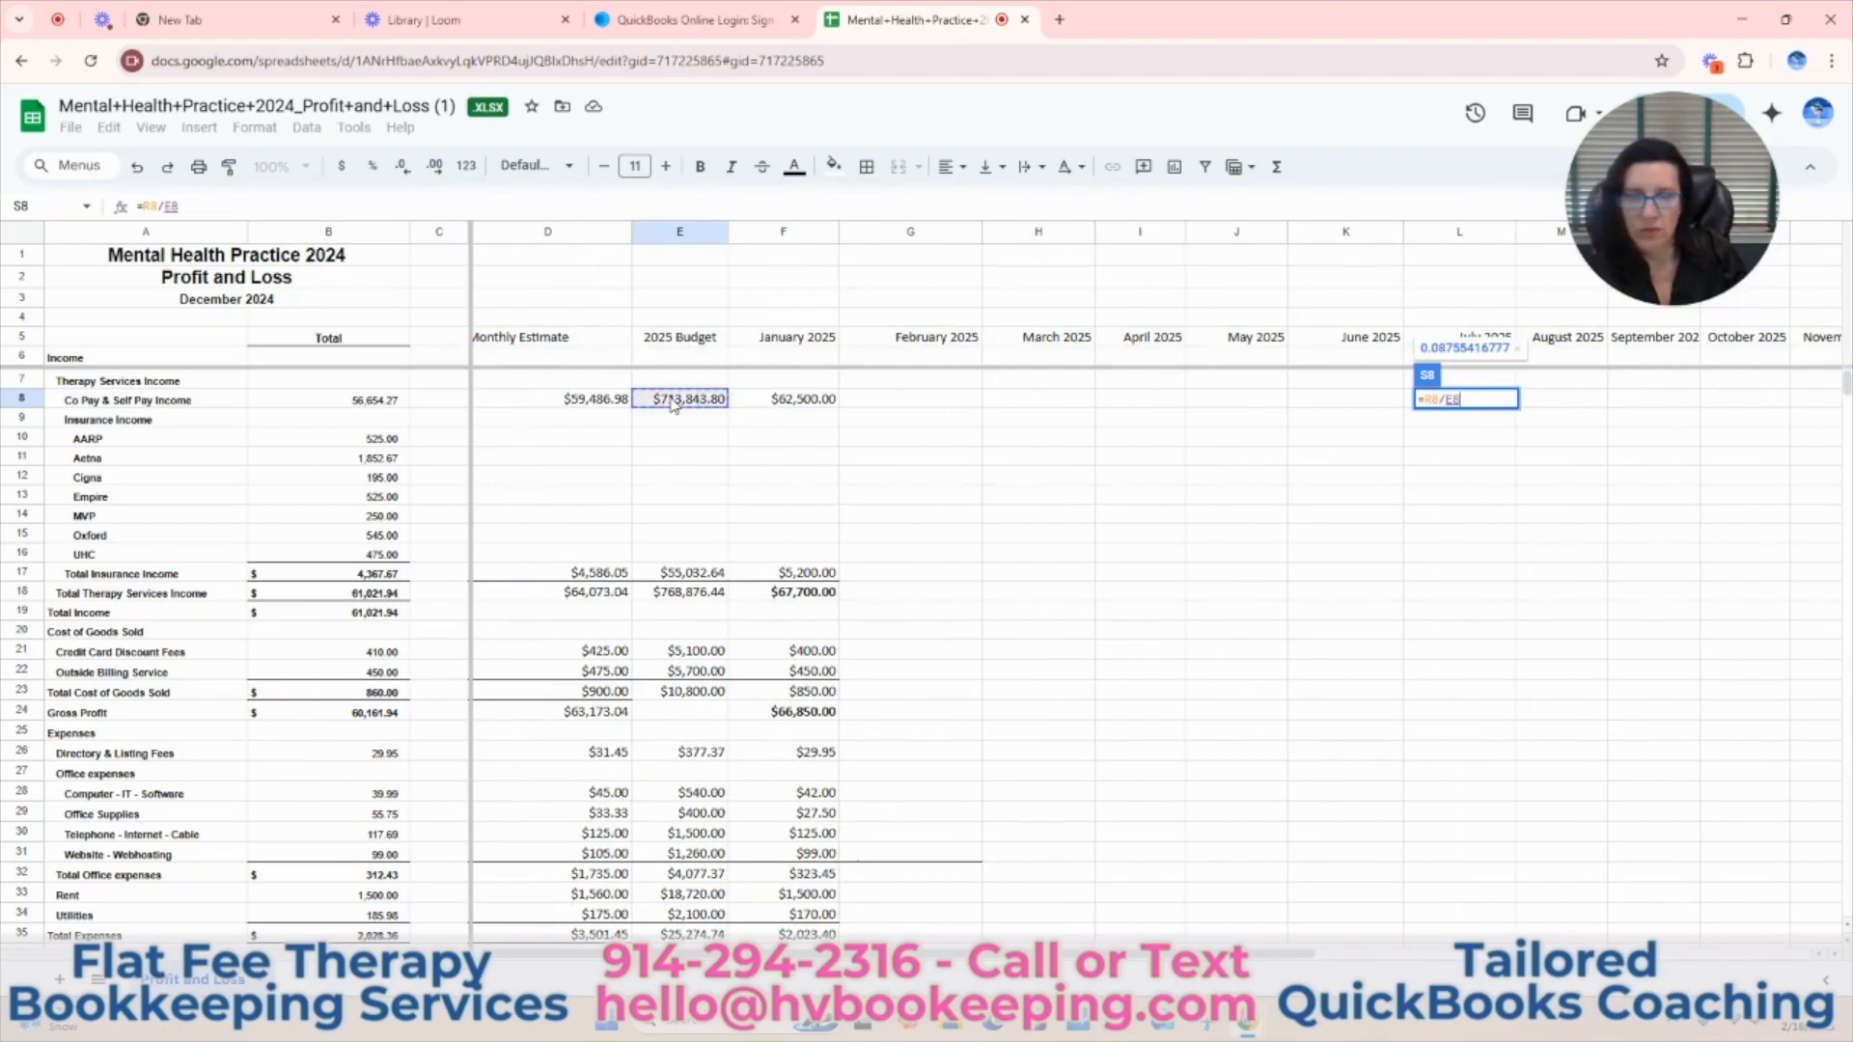
pyautogui.press('Return')
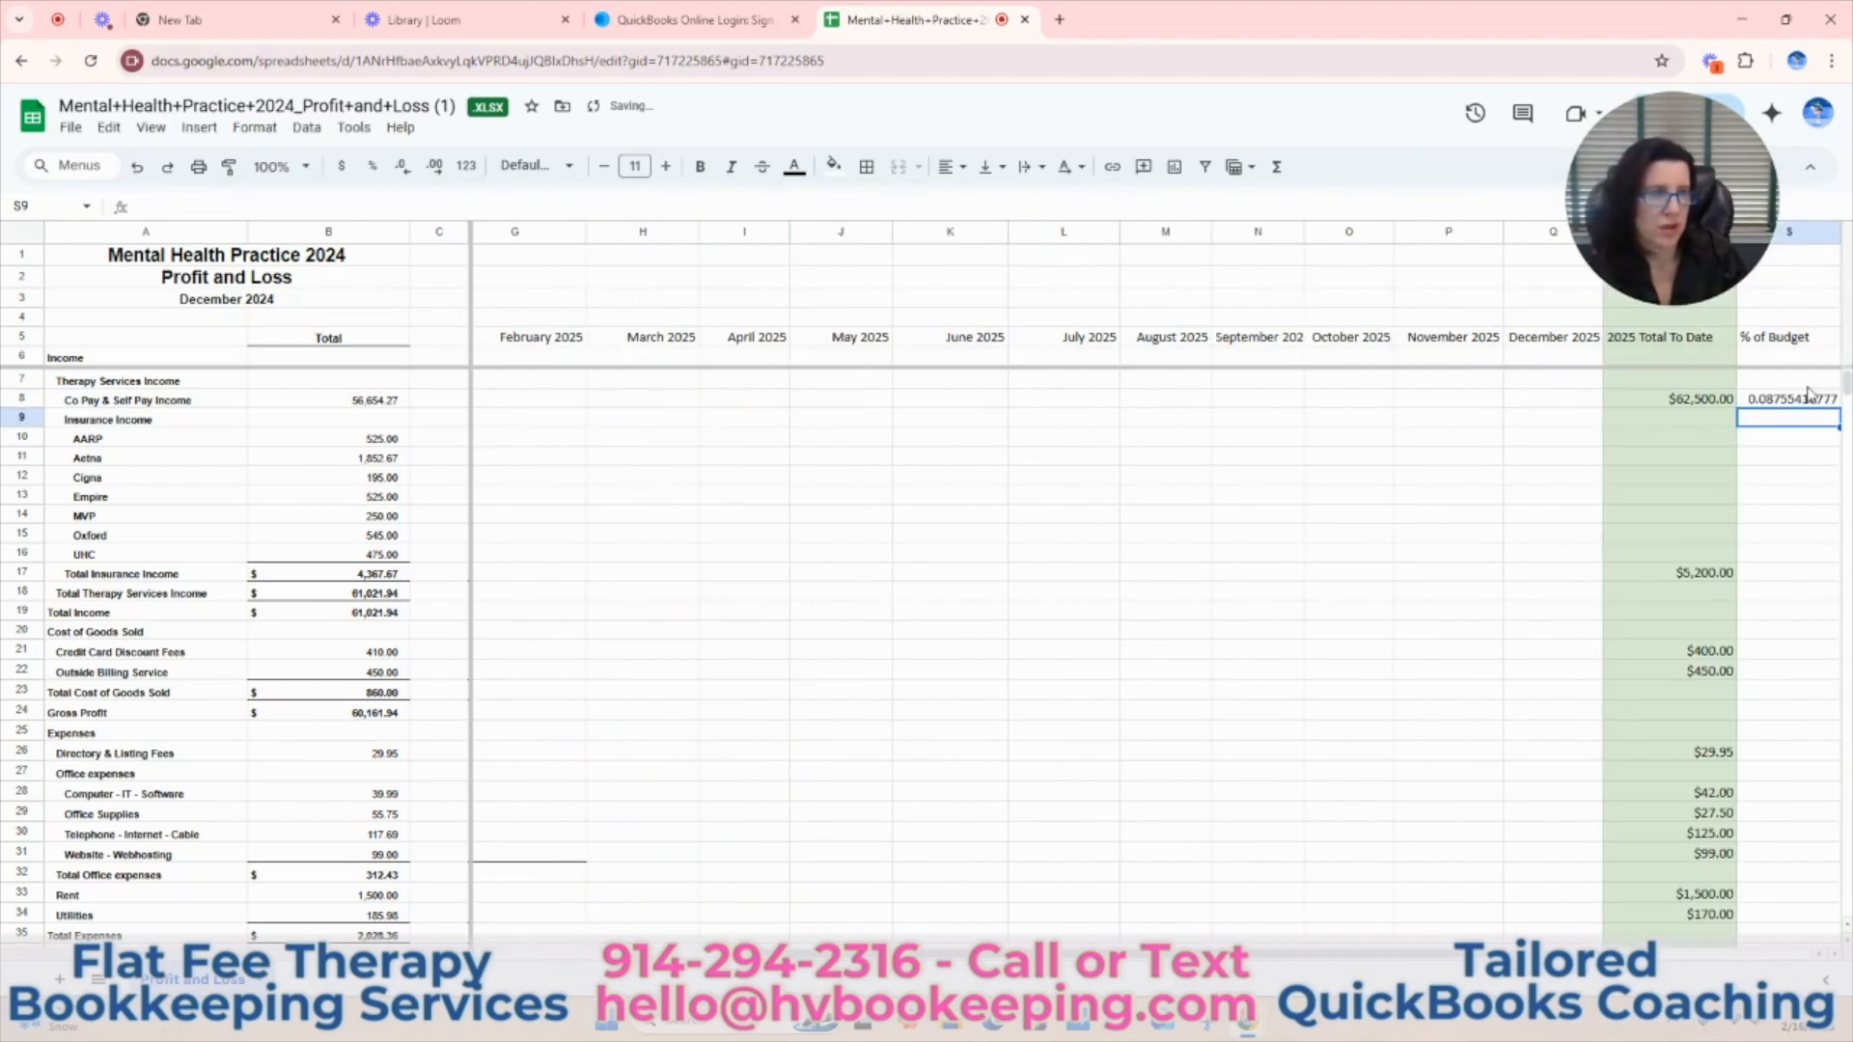
# Format the whole % of Budget column (S) as a percentage.
pyautogui.click(1792, 234)
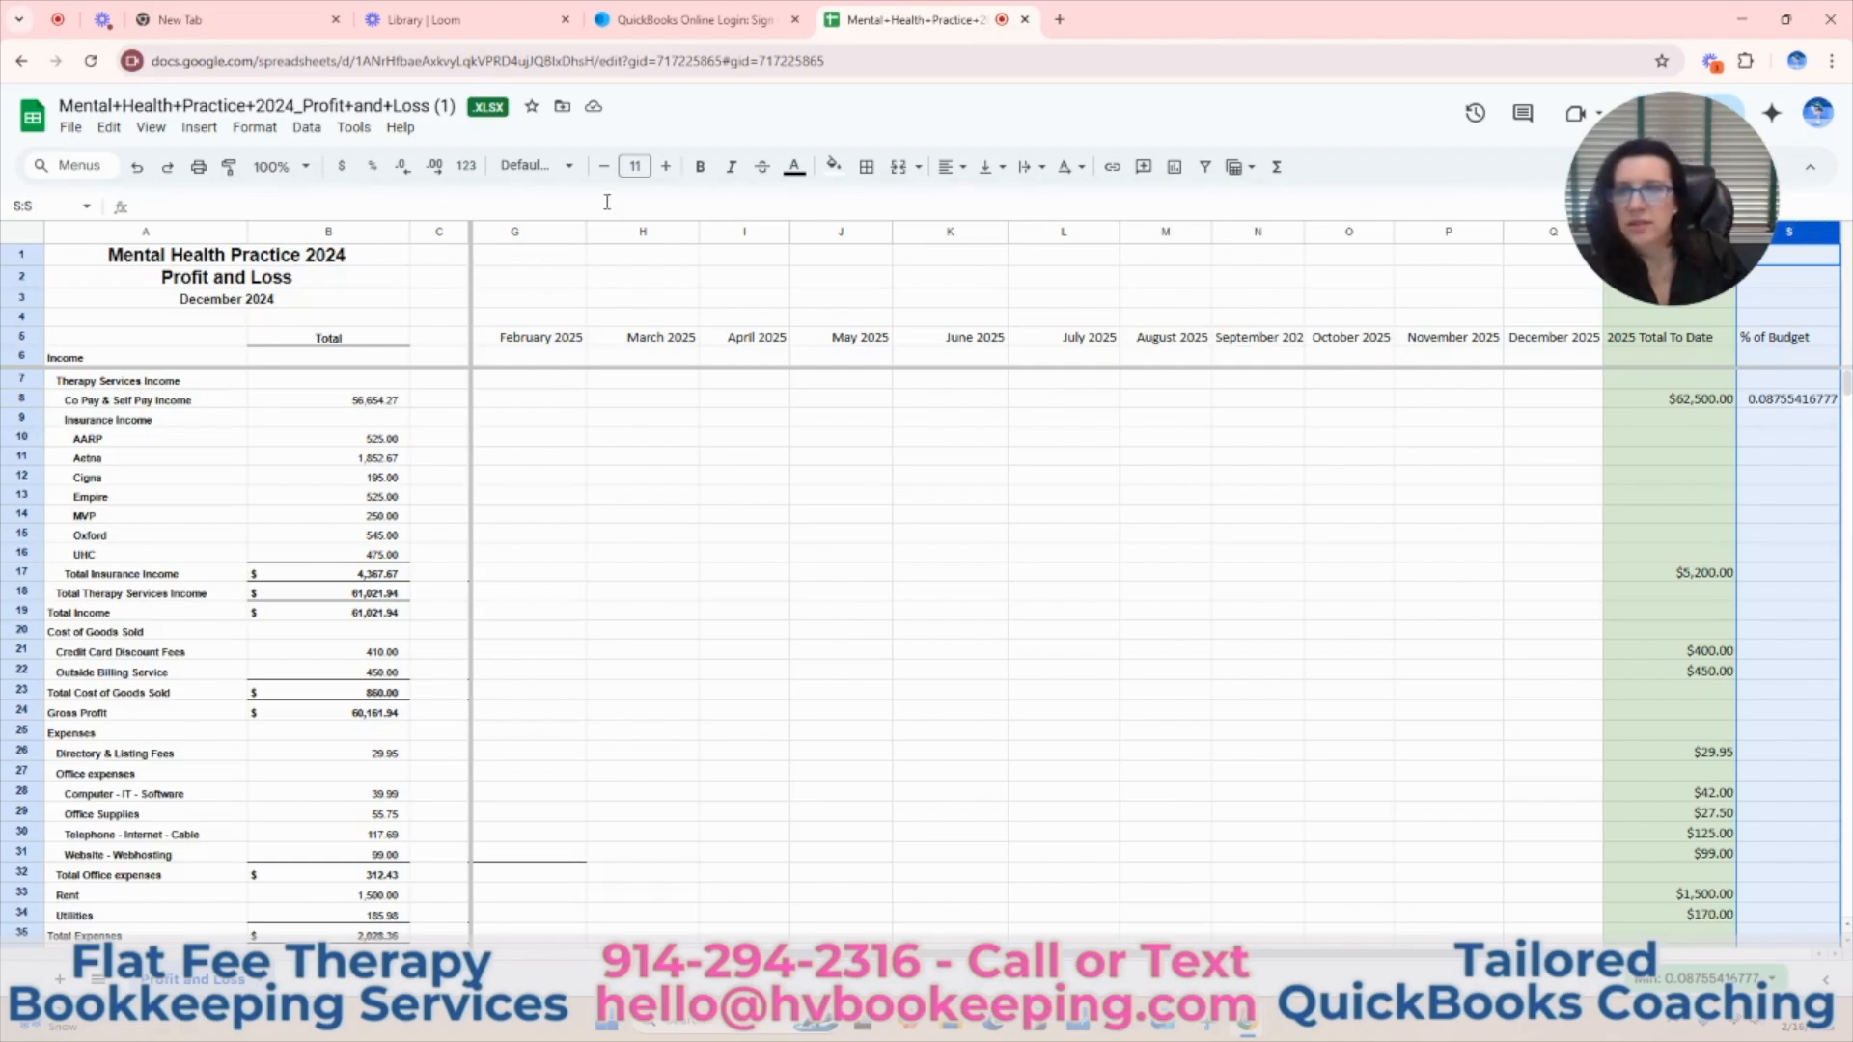
pyautogui.click(372, 167)
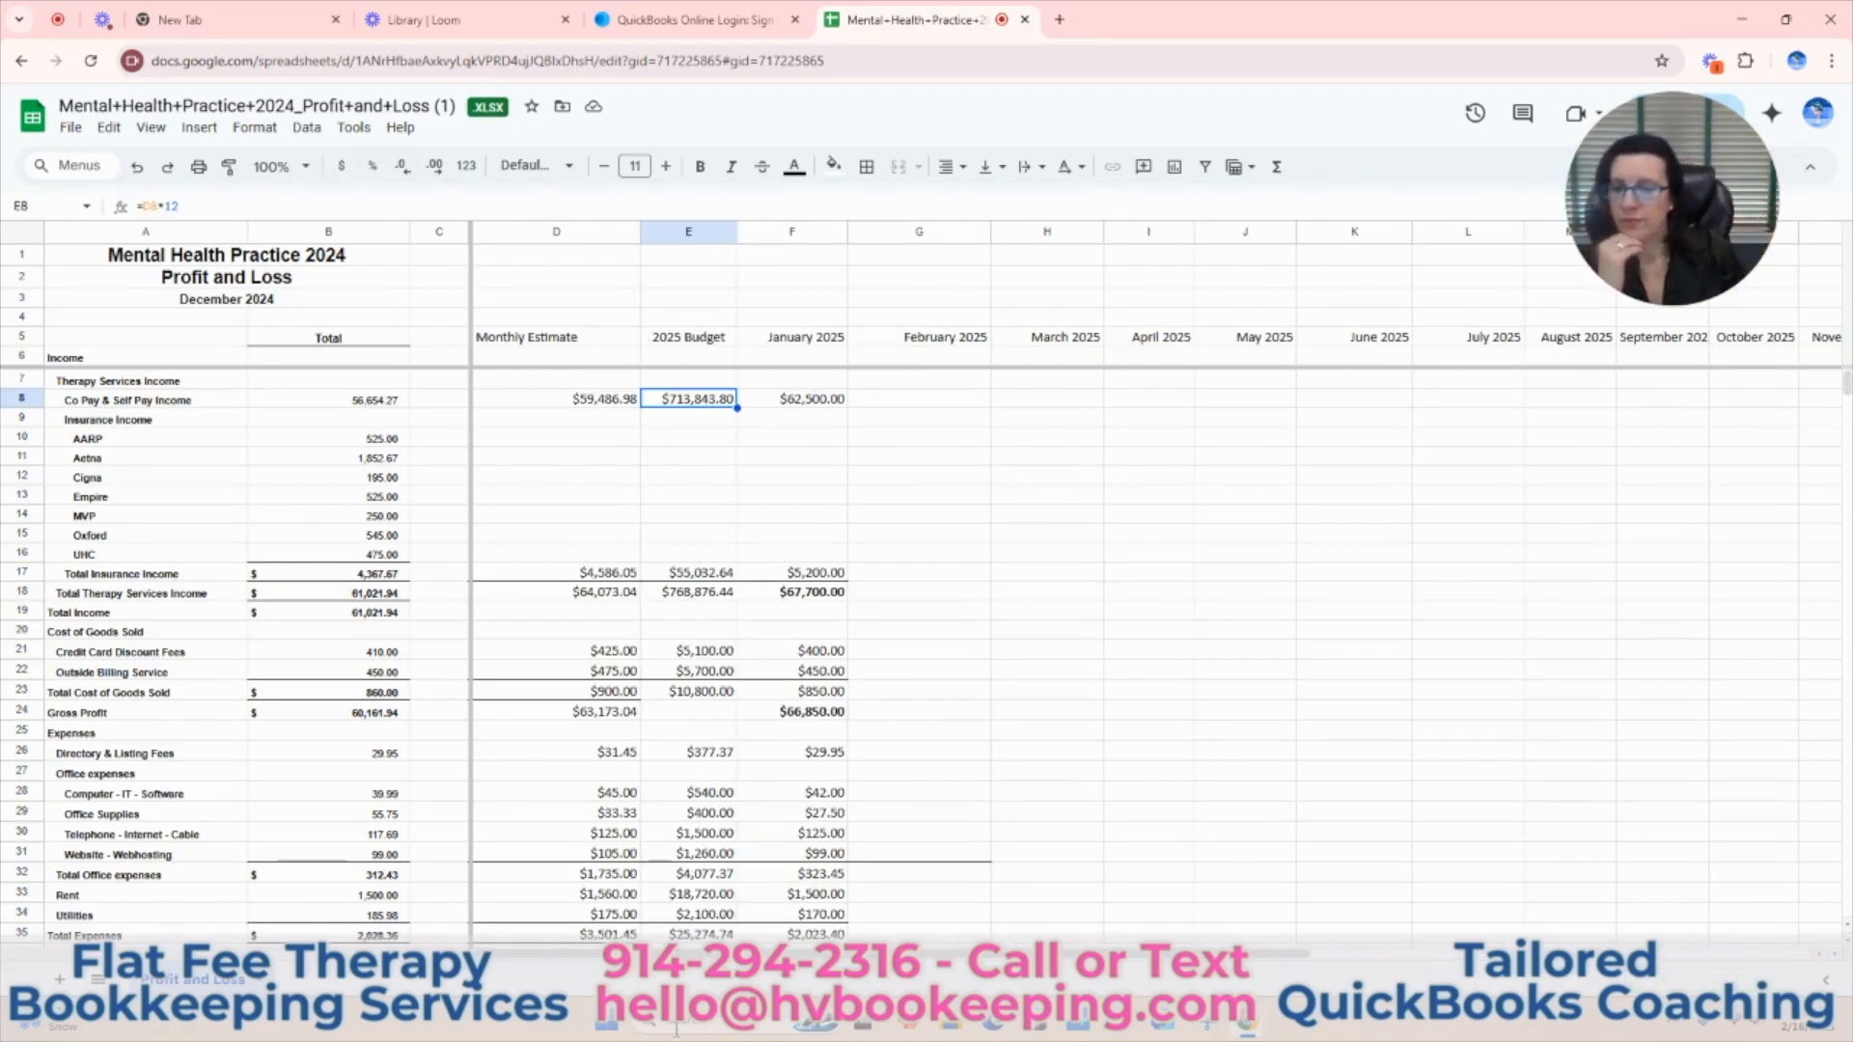
pyautogui.moveTo(941, 953); pyautogui.dragTo(1380, 960)
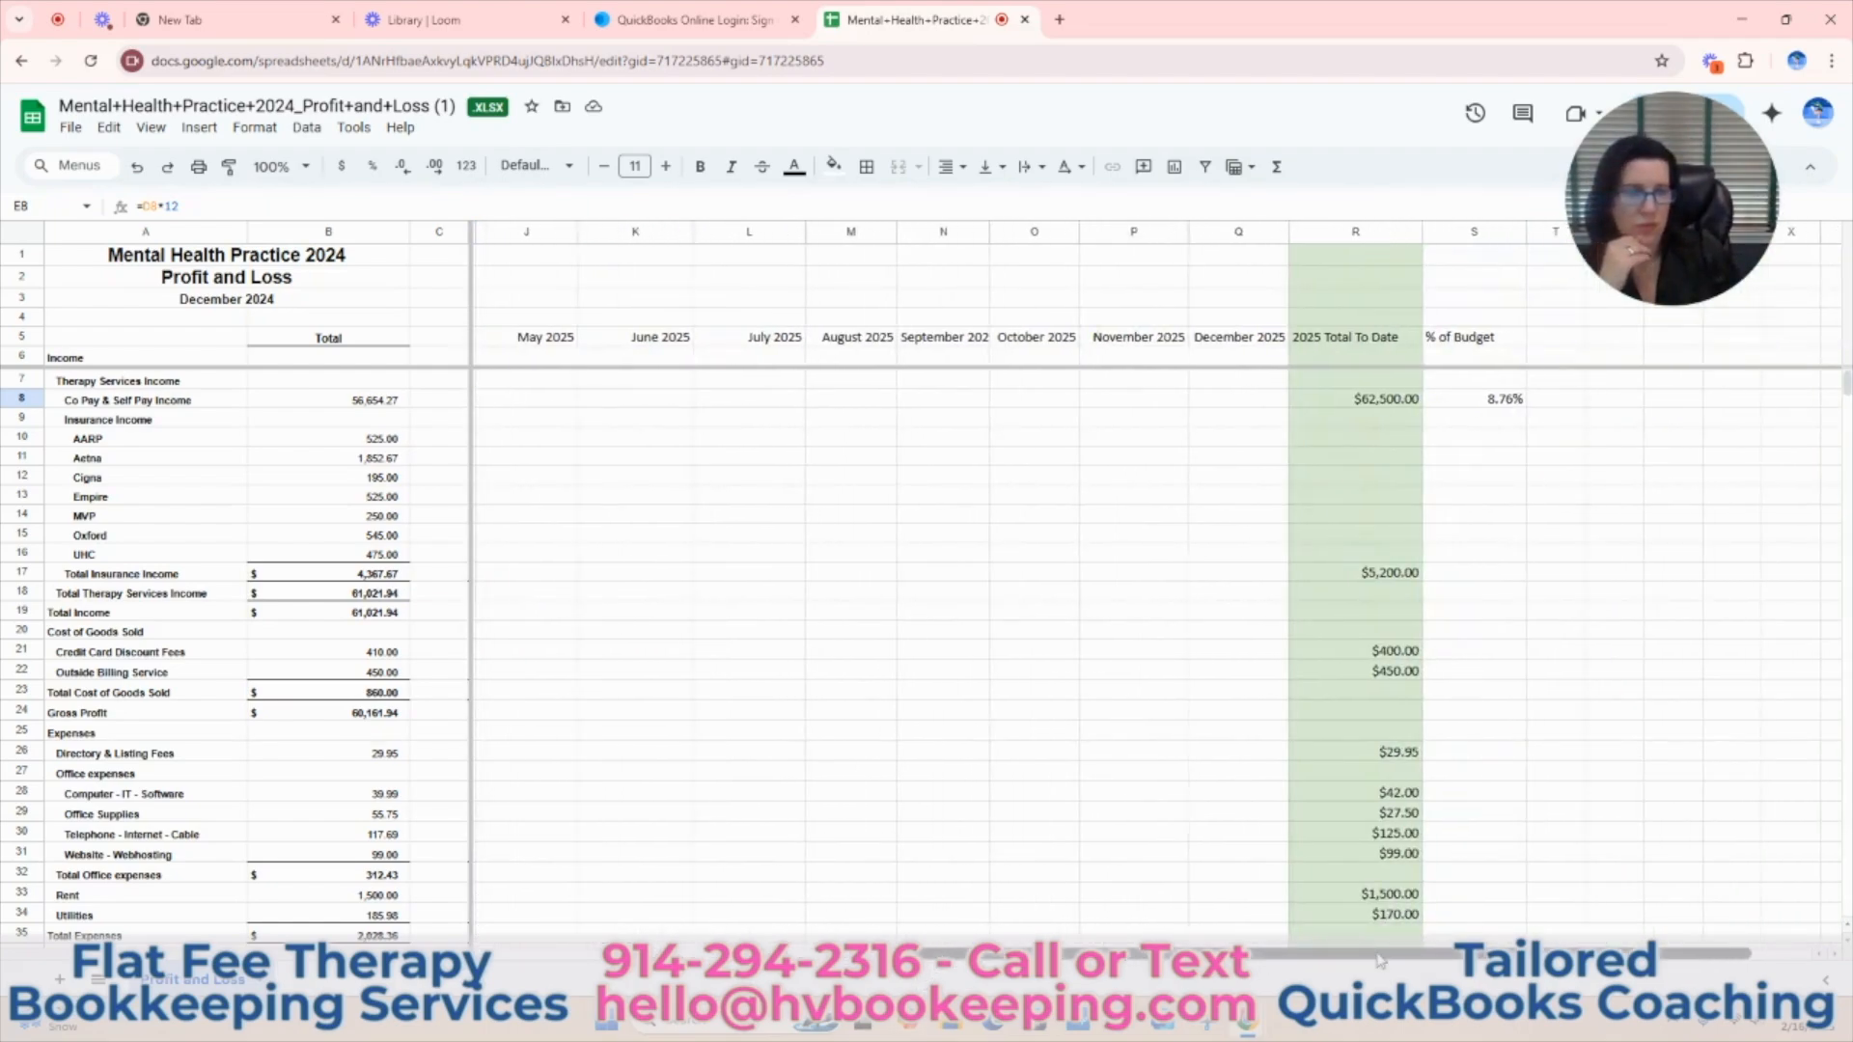
# Fill the S8 formula down the % of Budget column to the Net Operating Income row and clear that row's cell (S36).
pyautogui.click(1507, 404)
pyautogui.moveTo(1526, 408); pyautogui.dragTo(1513, 455)
pyautogui.click(1505, 613)
pyautogui.click(1506, 452)
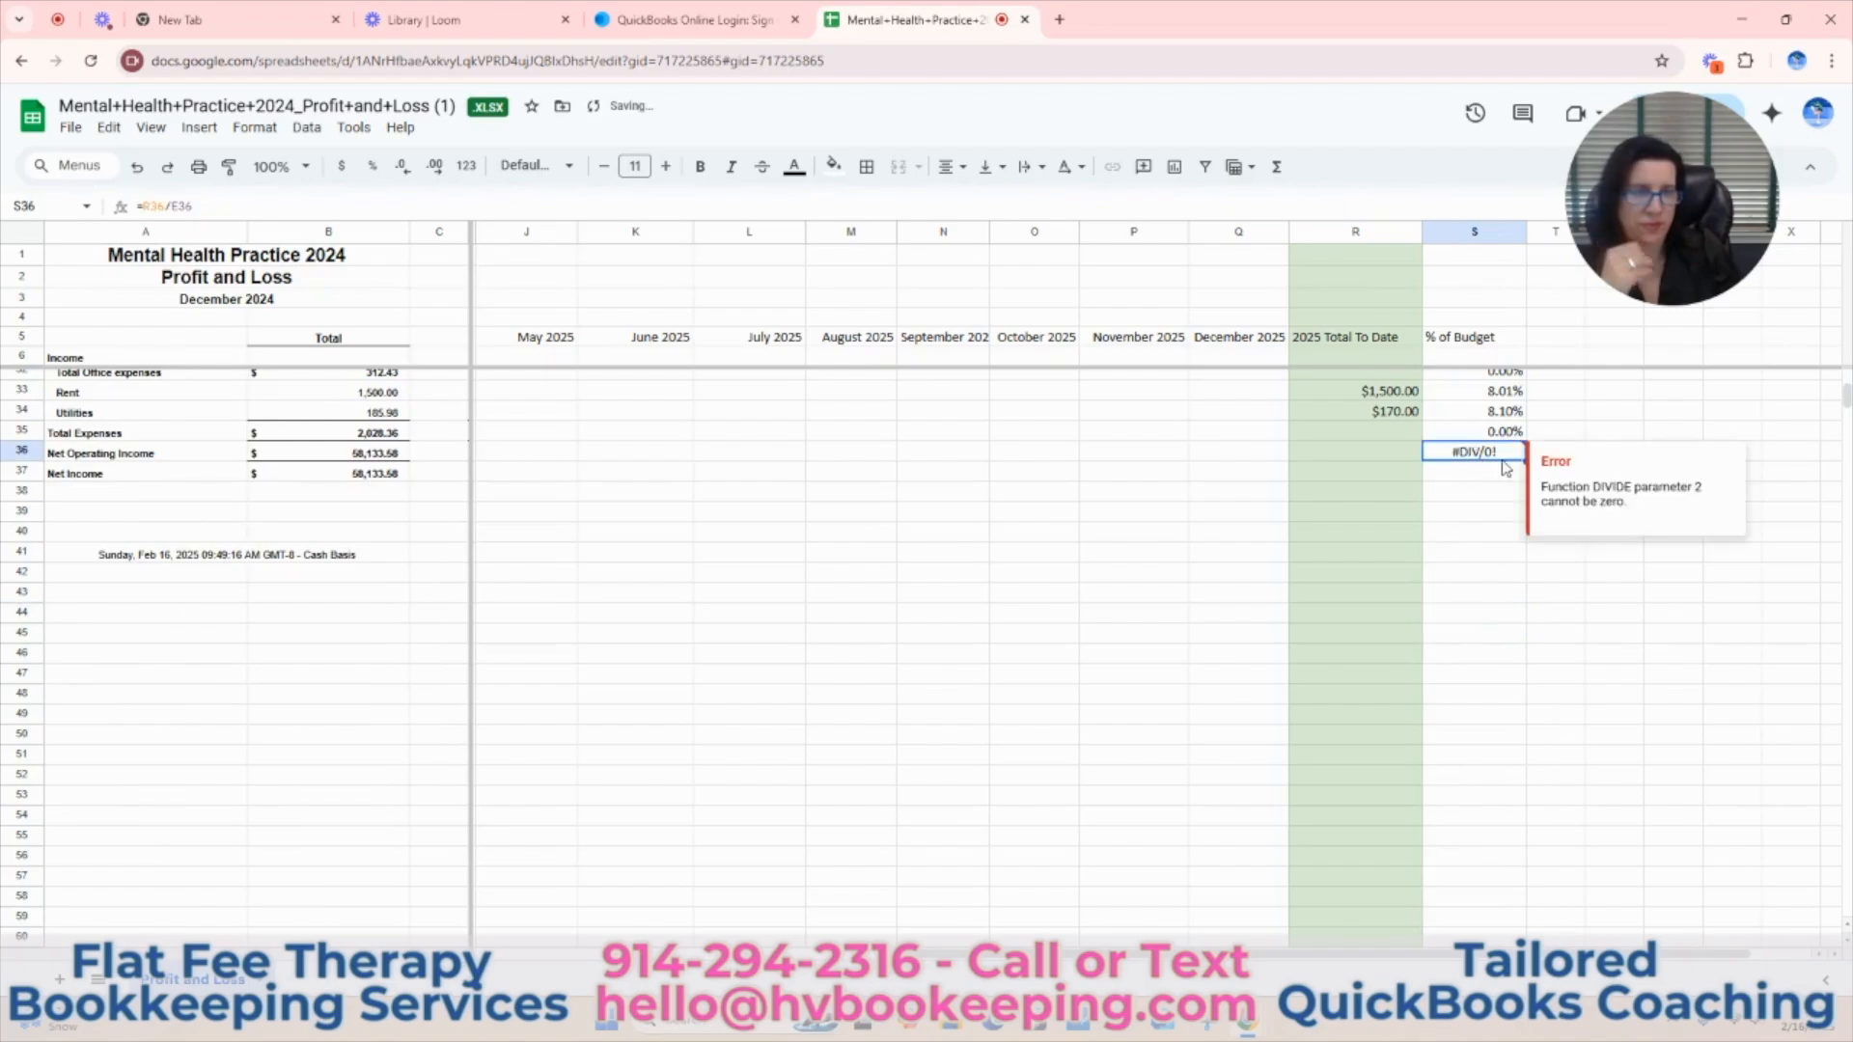
# Clear the % of Budget cells S9:S16 for the Insurance Income heading and the individual insurers.
pyautogui.scroll(5, 1495, 728)
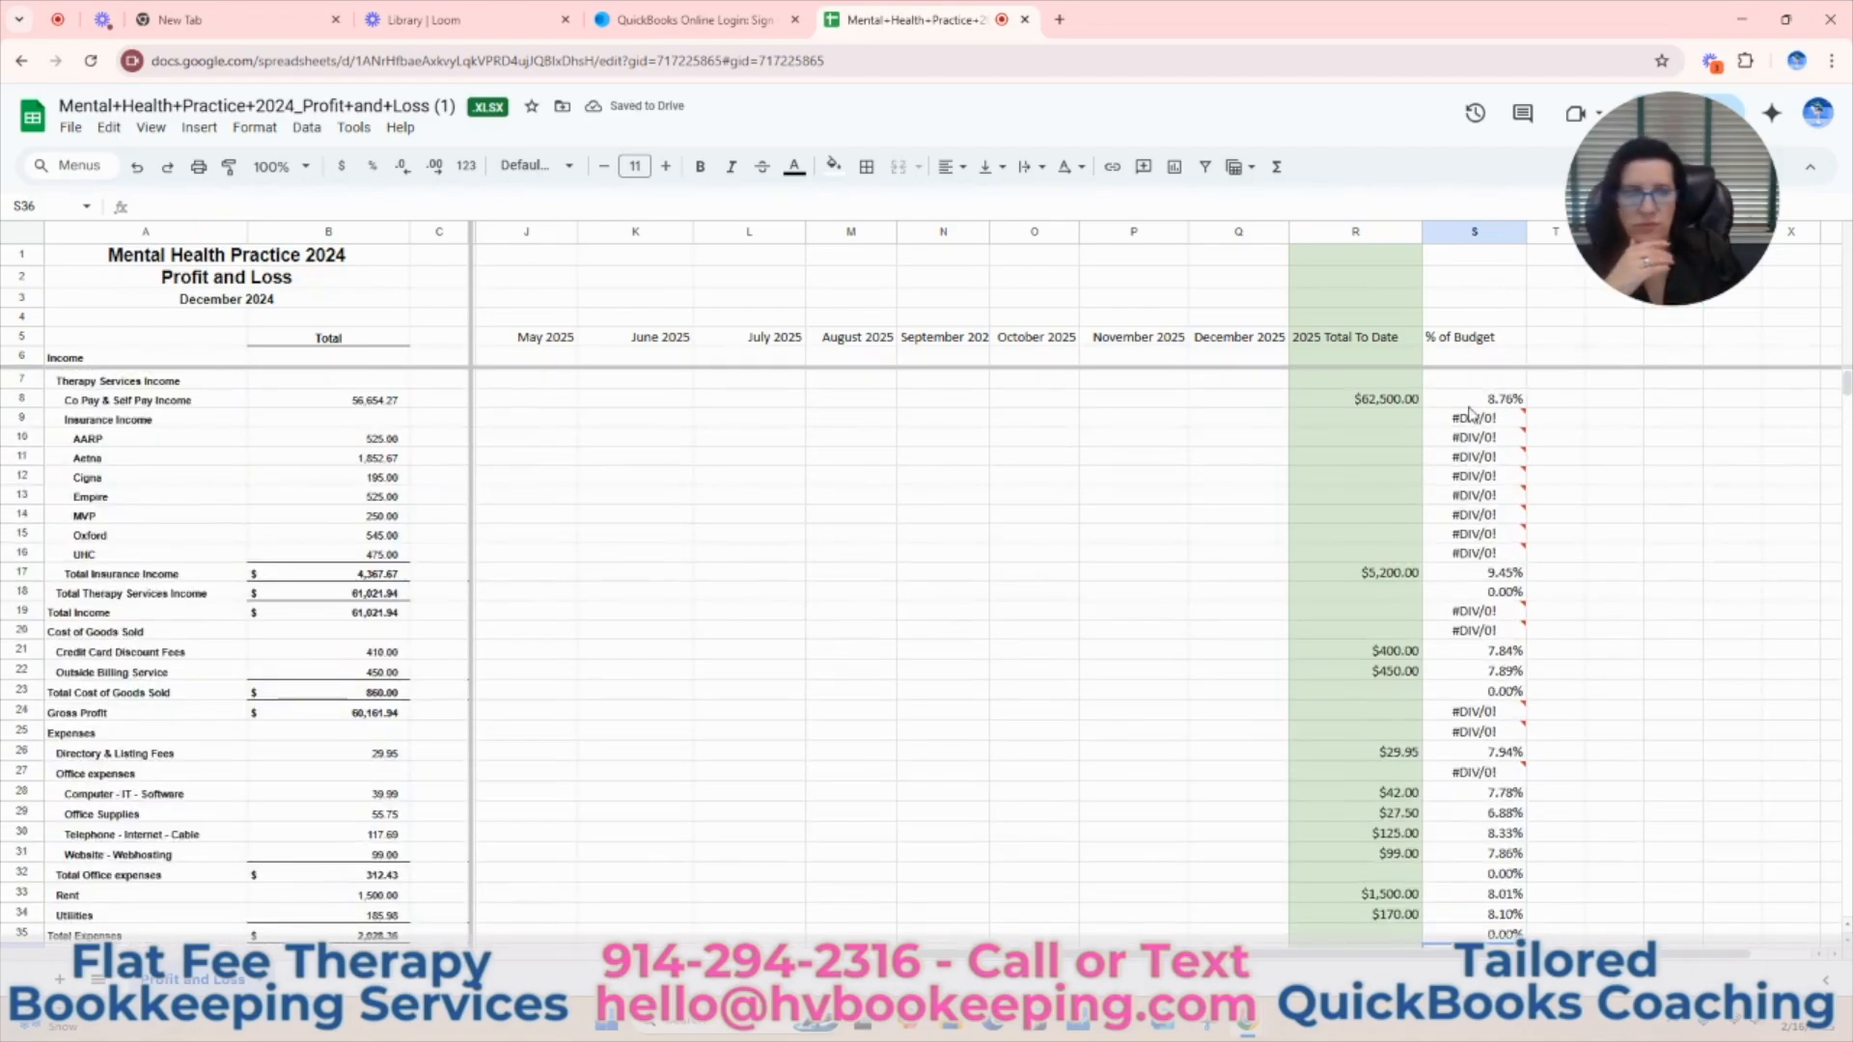
pyautogui.moveTo(1487, 418); pyautogui.dragTo(1486, 557)
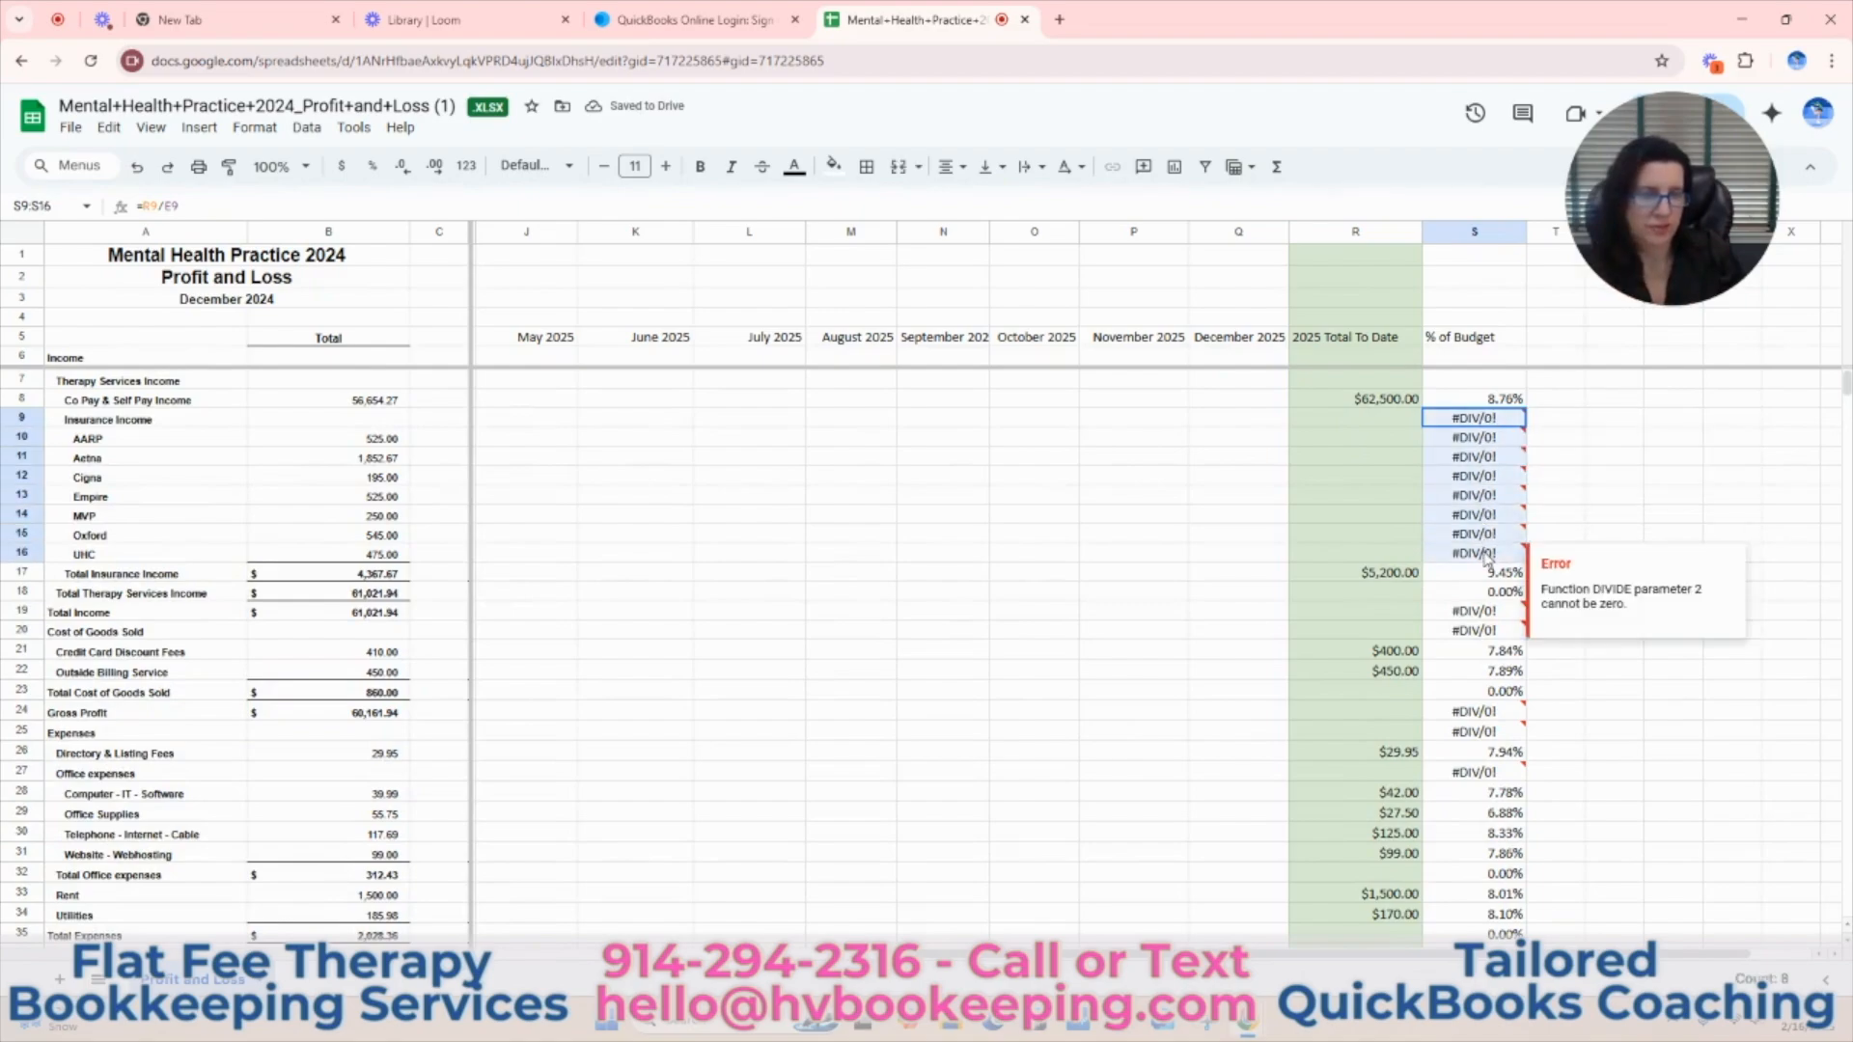
pyautogui.press('Delete')
pyautogui.click(1613, 474)
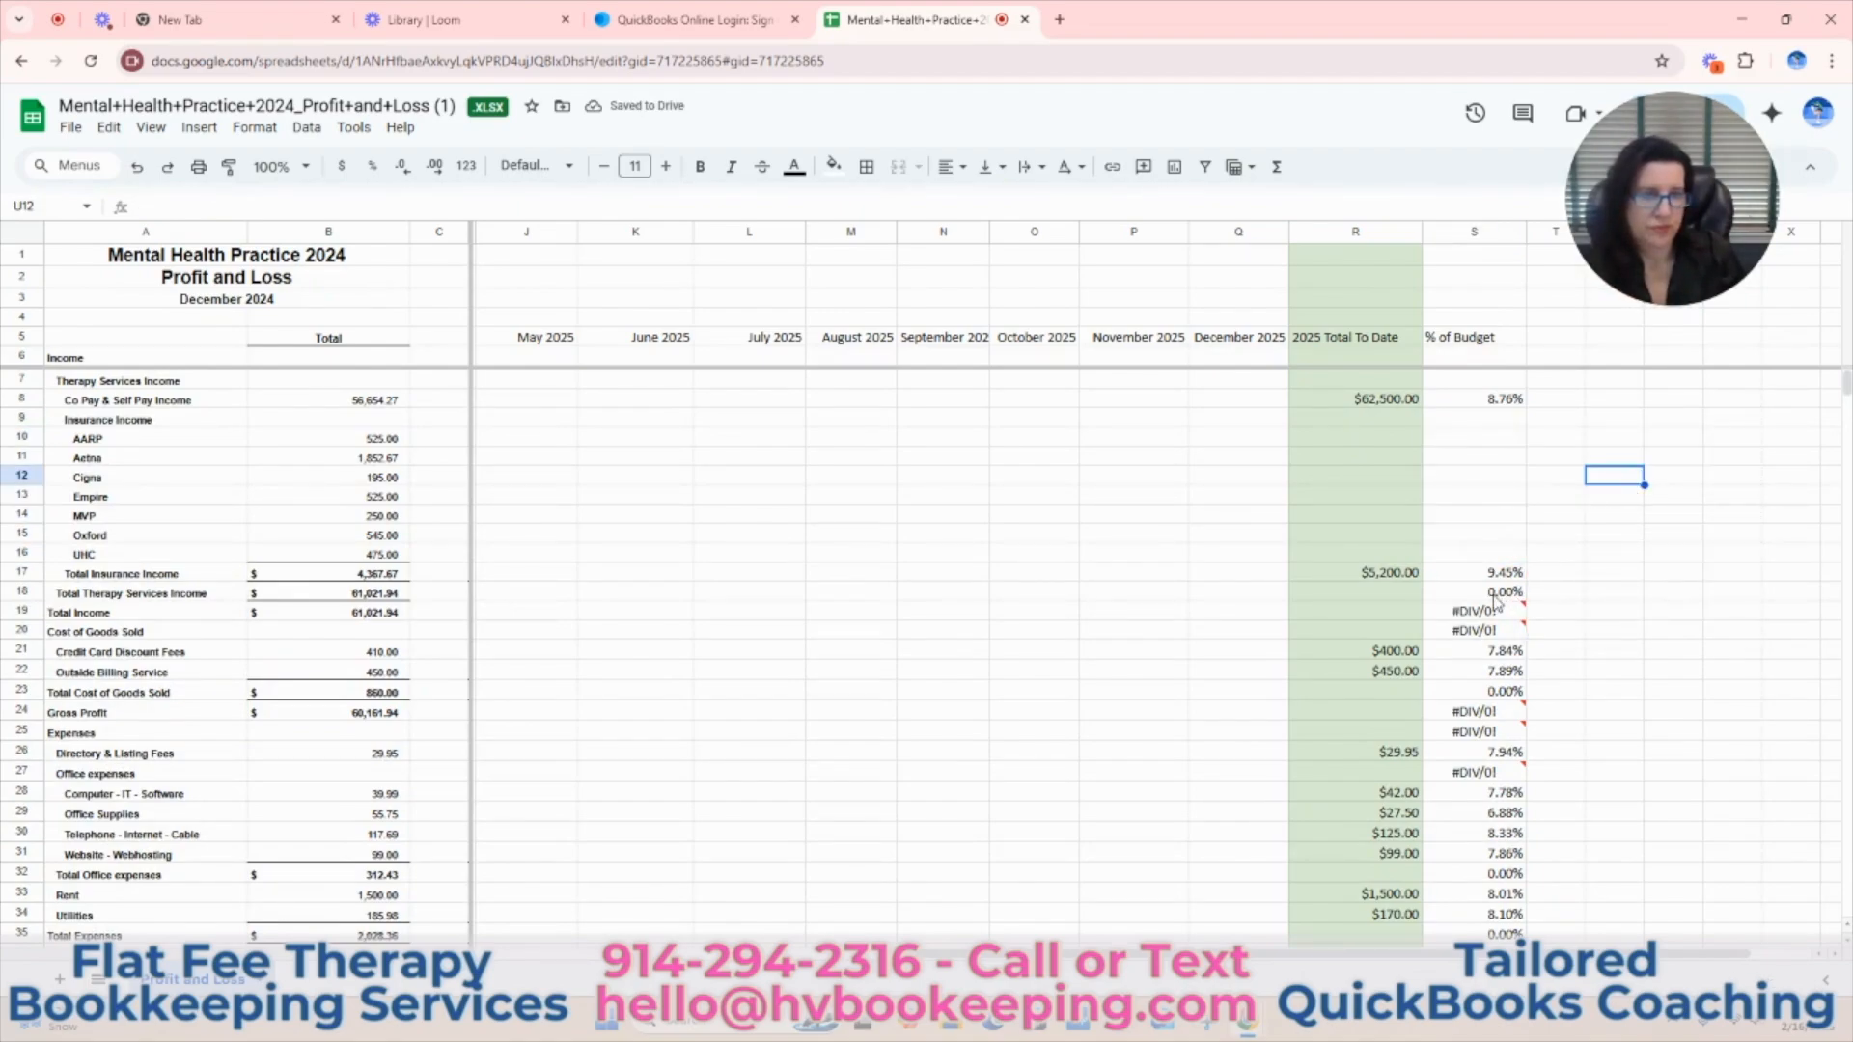
# Calculate one month's share of the year in the blank cell V17 with =1/12.
pyautogui.click(1666, 580)
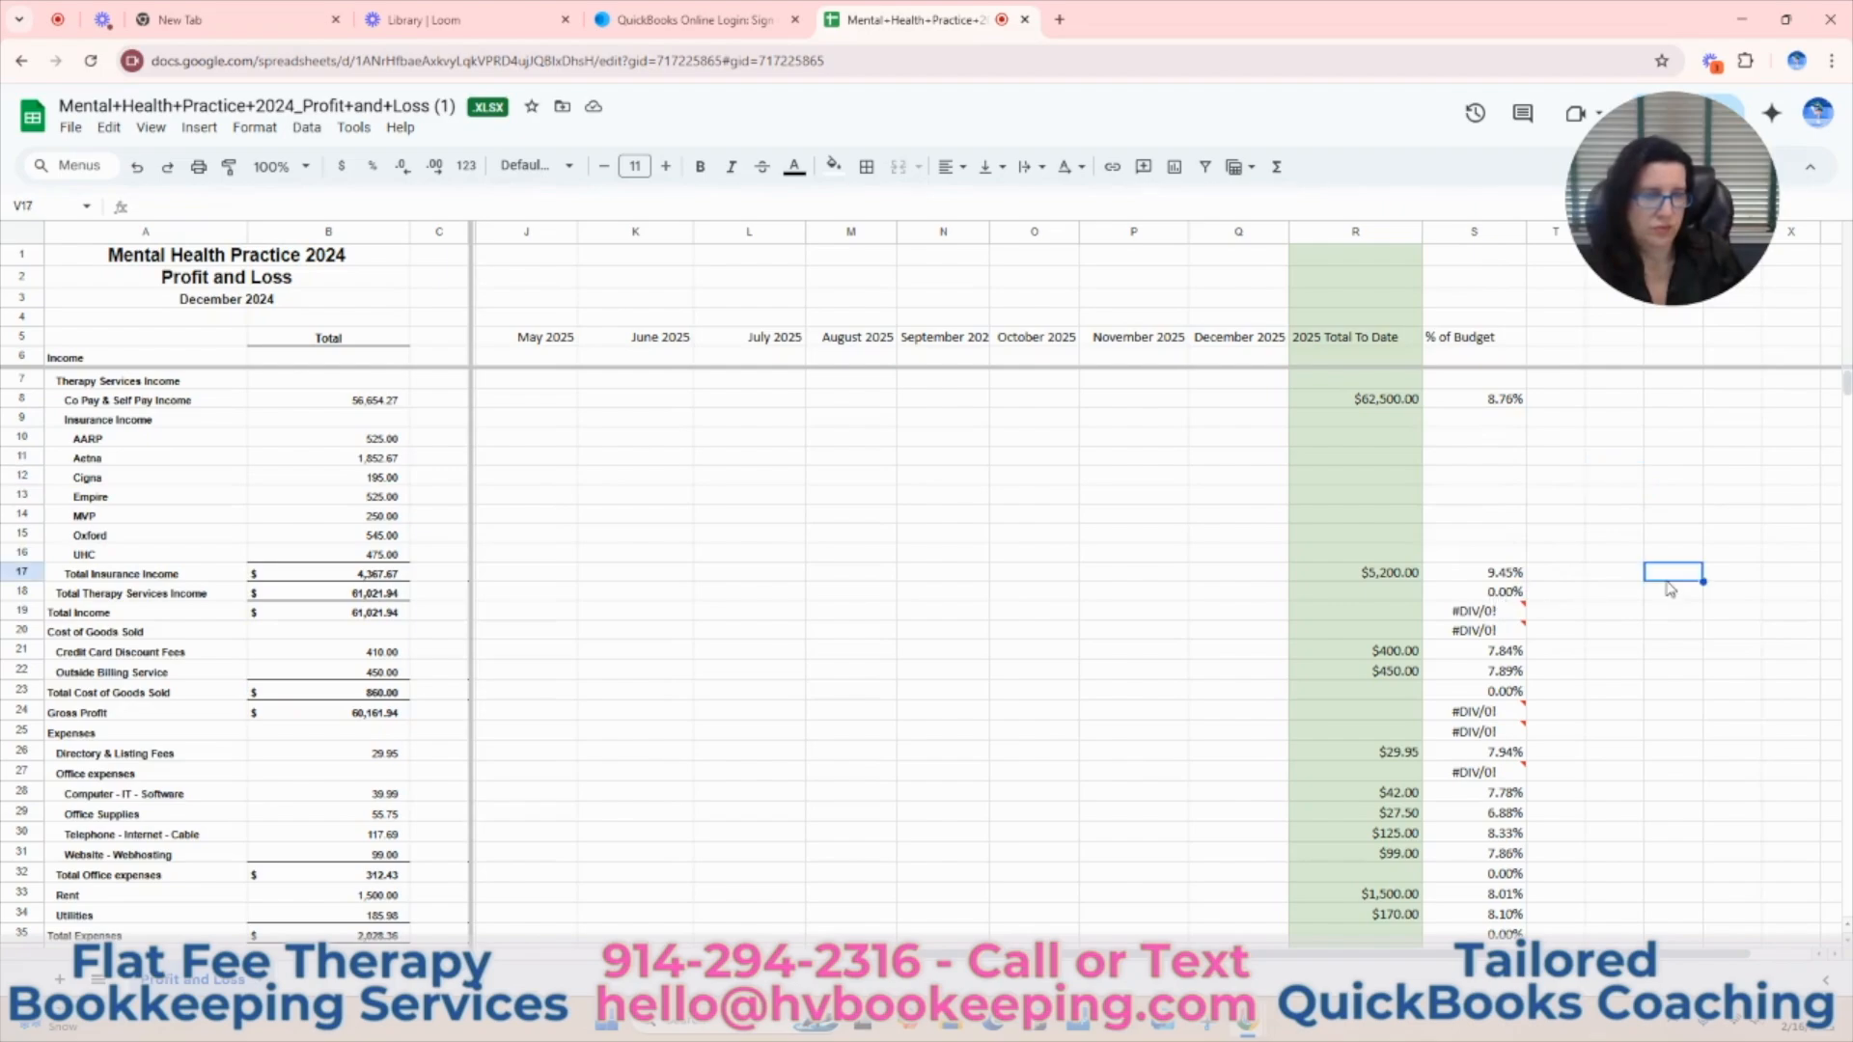
pyautogui.write('=1/12')
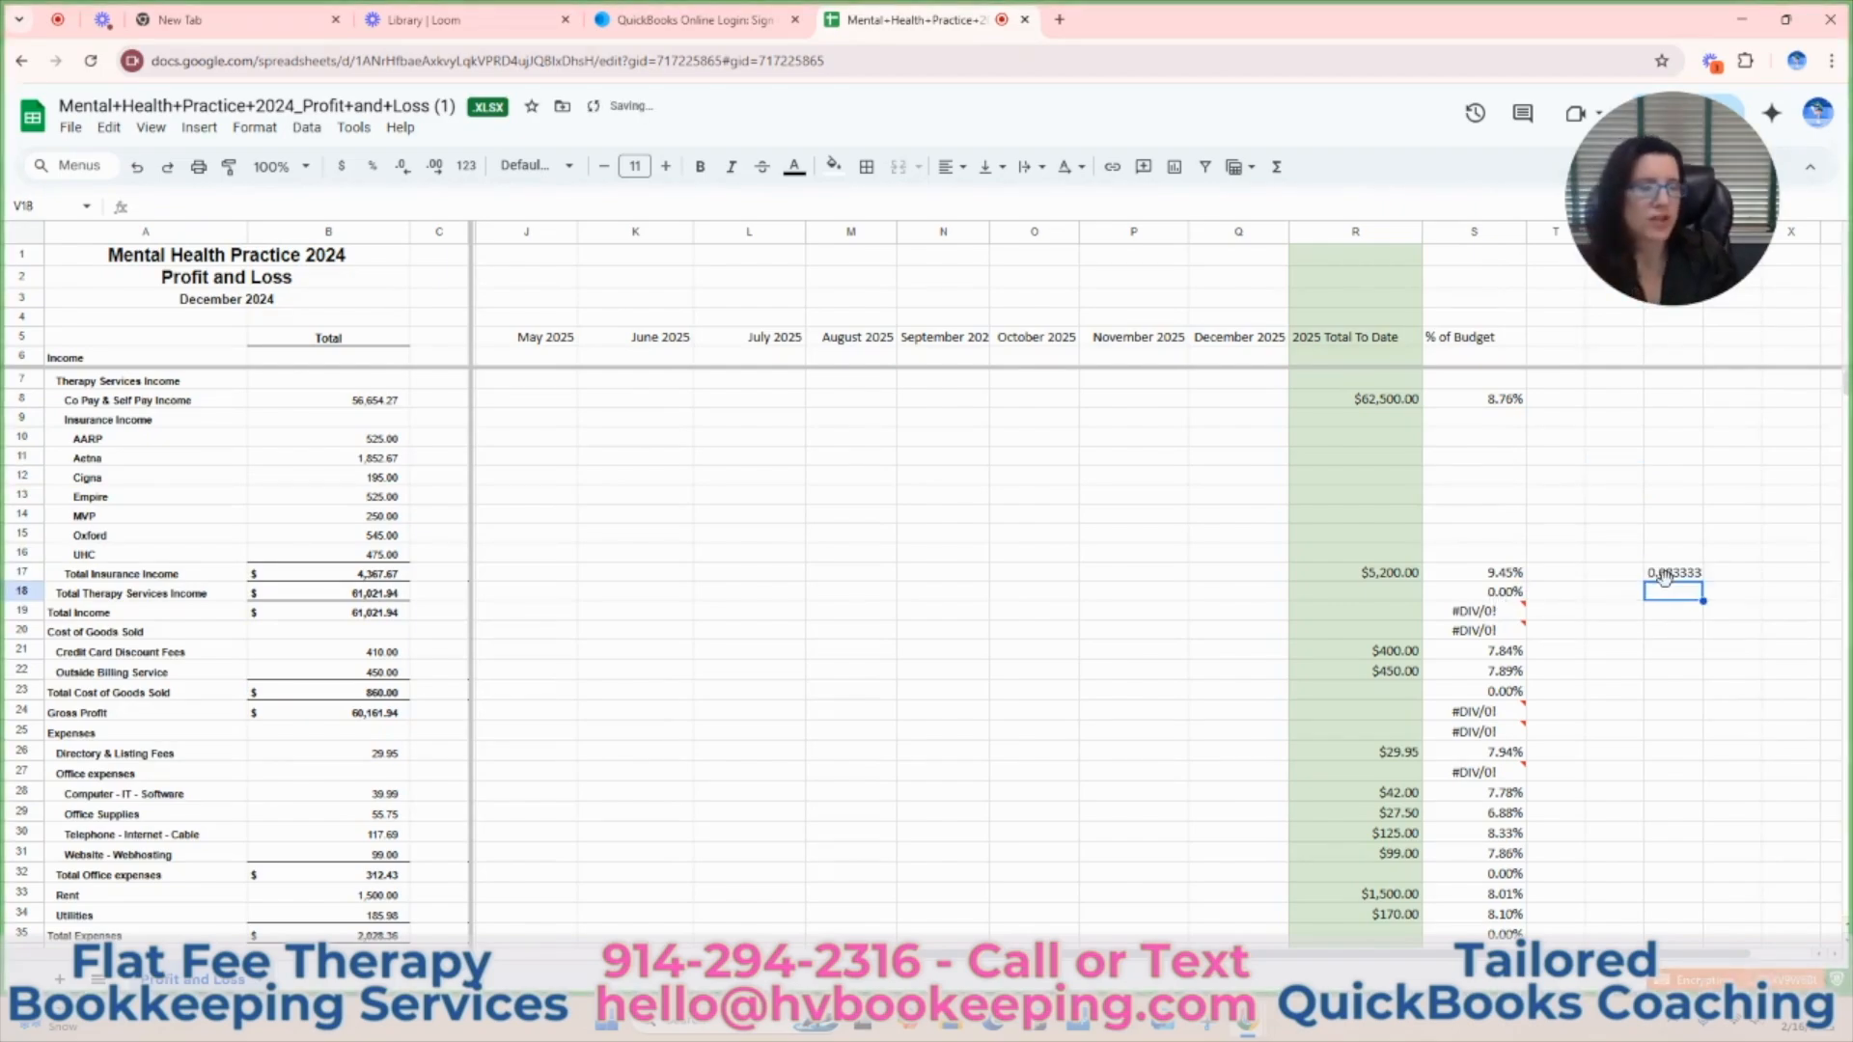
# Format the one-month share in V17 as a percentage.
pyautogui.press('Return')
pyautogui.click(1687, 579)
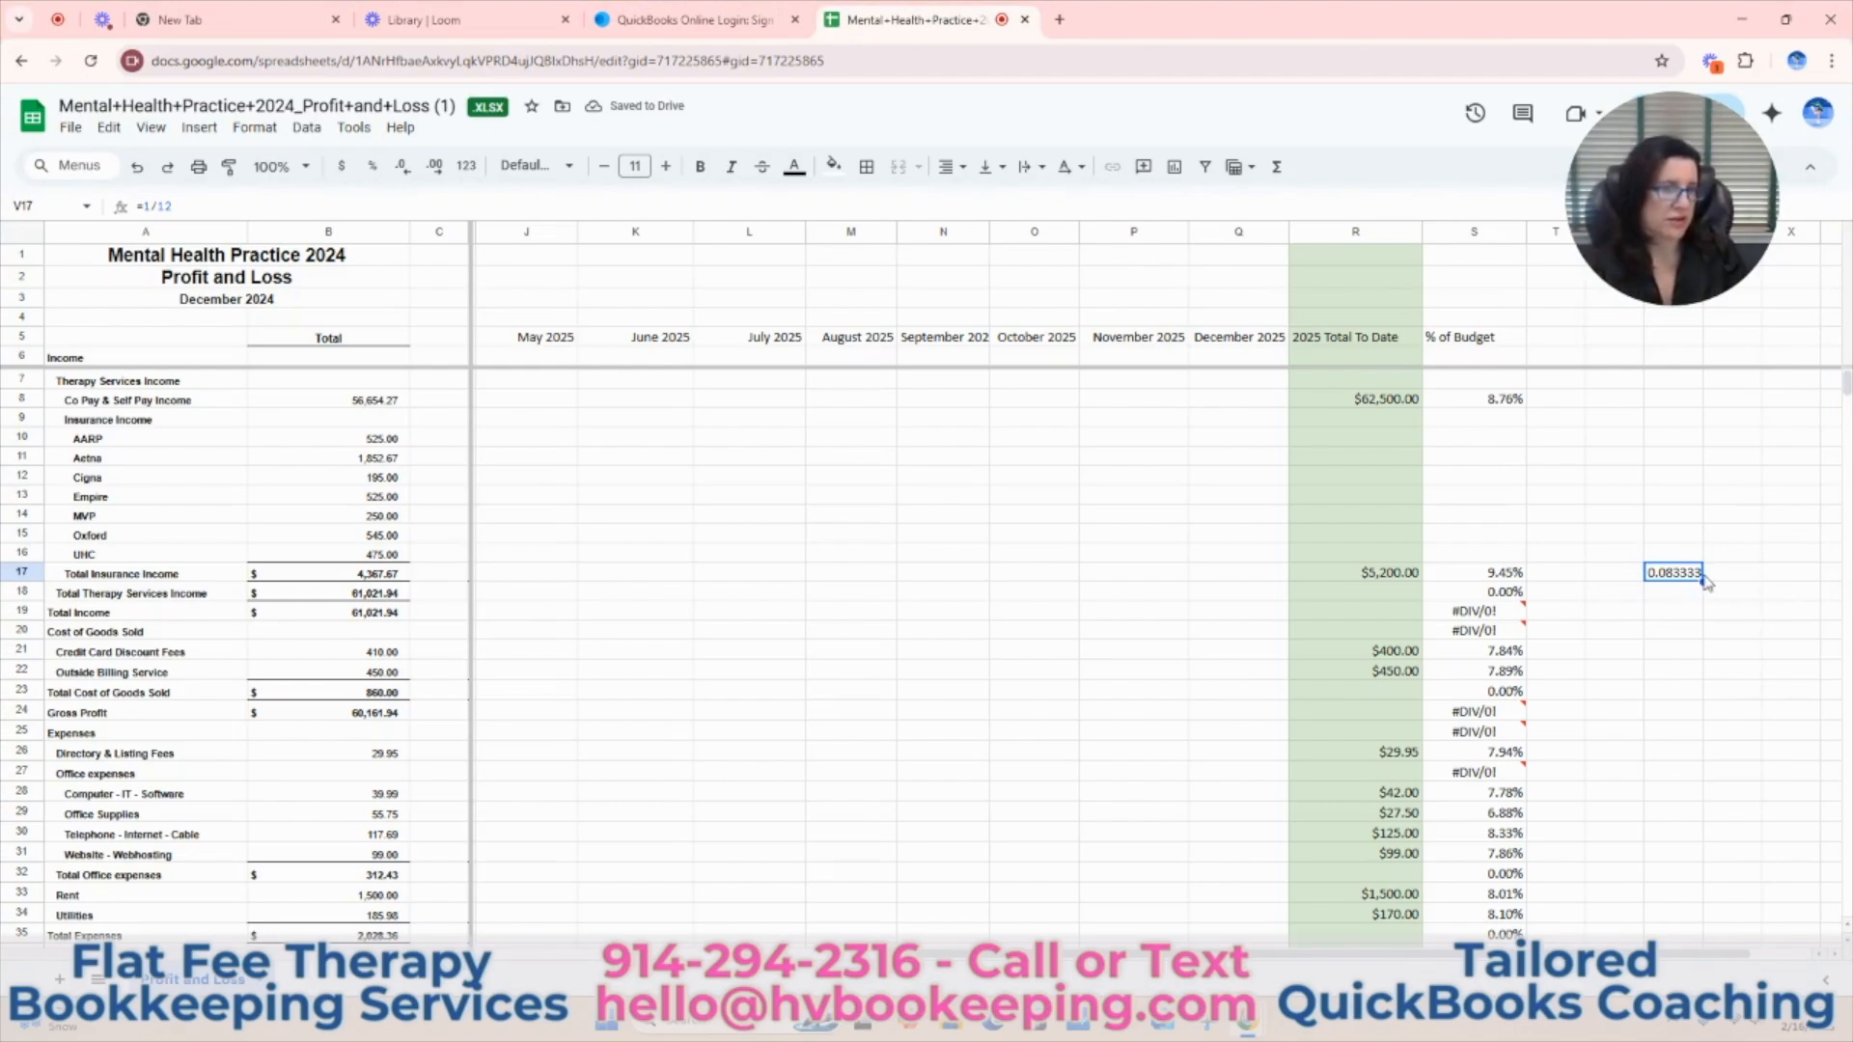
pyautogui.click(372, 166)
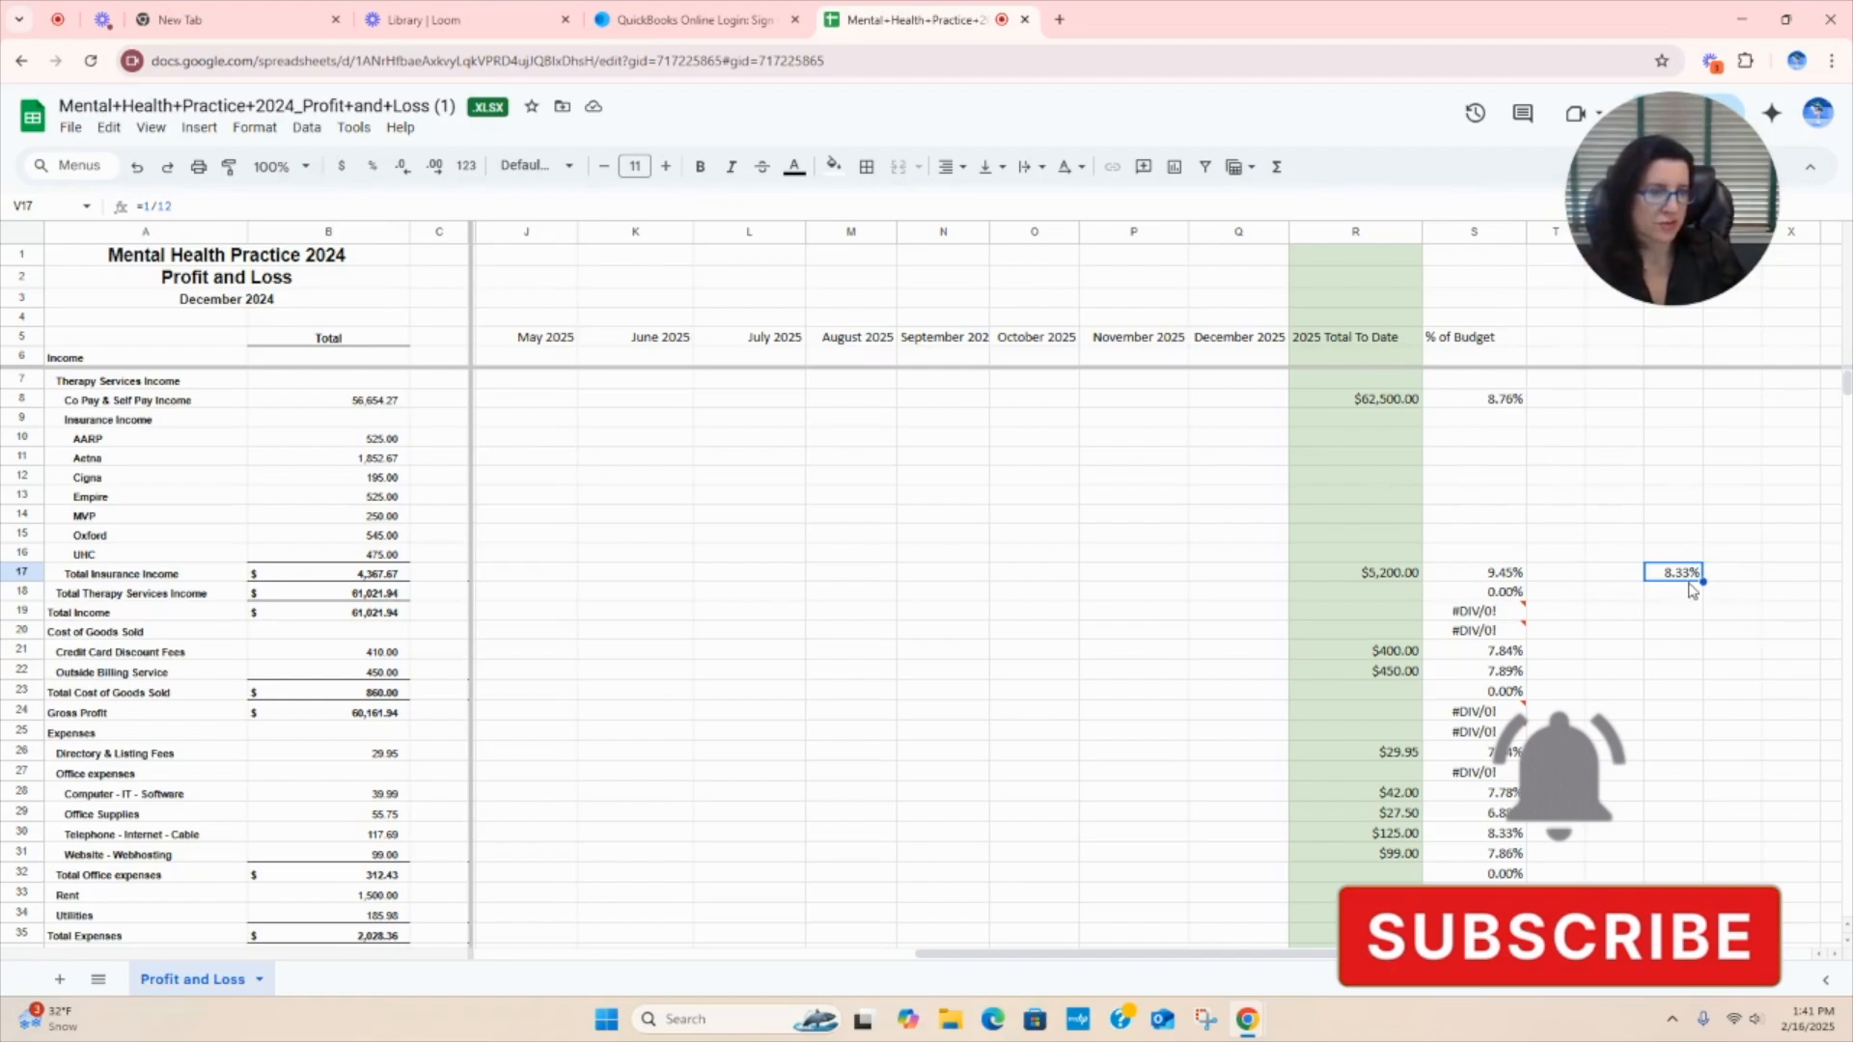
# Clear the % of Budget cells for Total Income, the Cost of Goods Sold heading, Total Cost of Goods Sold and Gross Profit (S19, S20, S23, S24).
pyautogui.click(1474, 614)
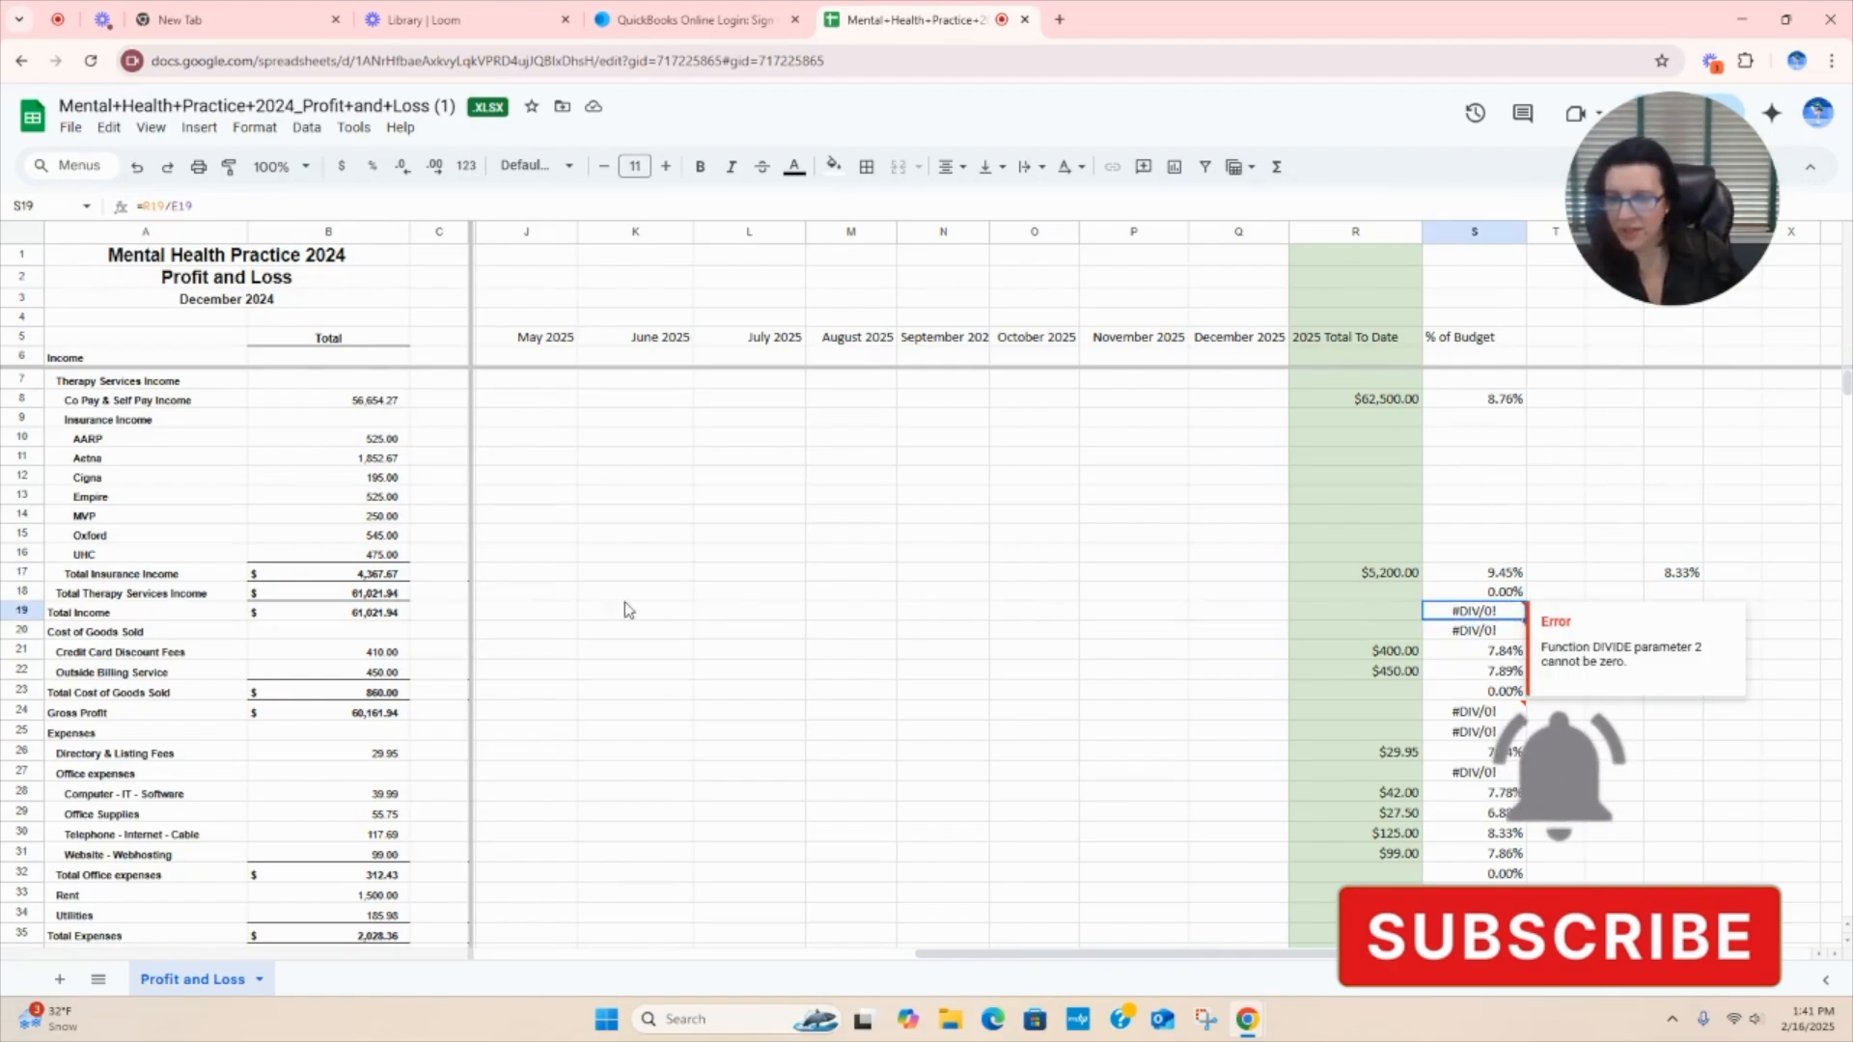
pyautogui.press('Delete')
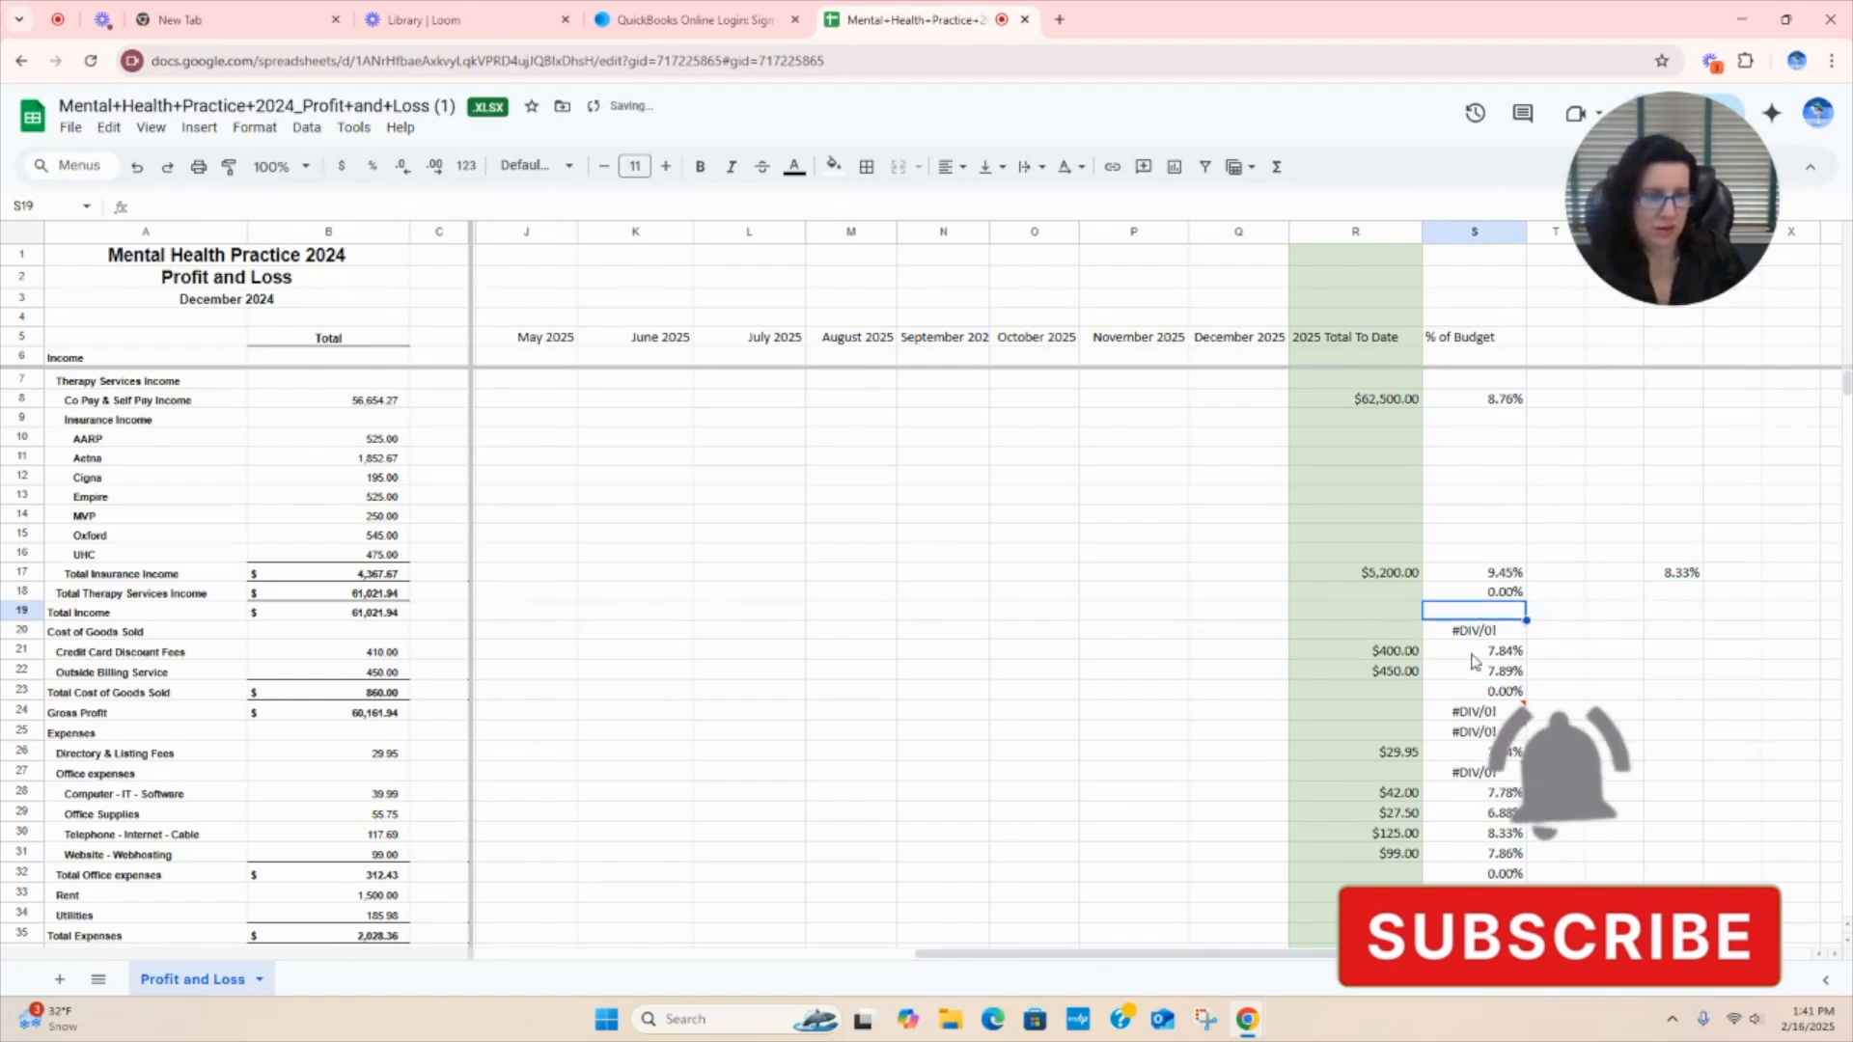
pyautogui.click(1486, 637)
pyautogui.press('Delete')
pyautogui.click(1494, 692)
pyautogui.press('Delete')
pyautogui.click(1475, 711)
pyautogui.press('Delete')
# Clear the % of Budget cells for the Expenses heading, the Office expenses heading and Total Office expenses (S25, S27, S32).
pyautogui.click(1474, 732)
pyautogui.press('Delete')
pyautogui.click(1474, 772)
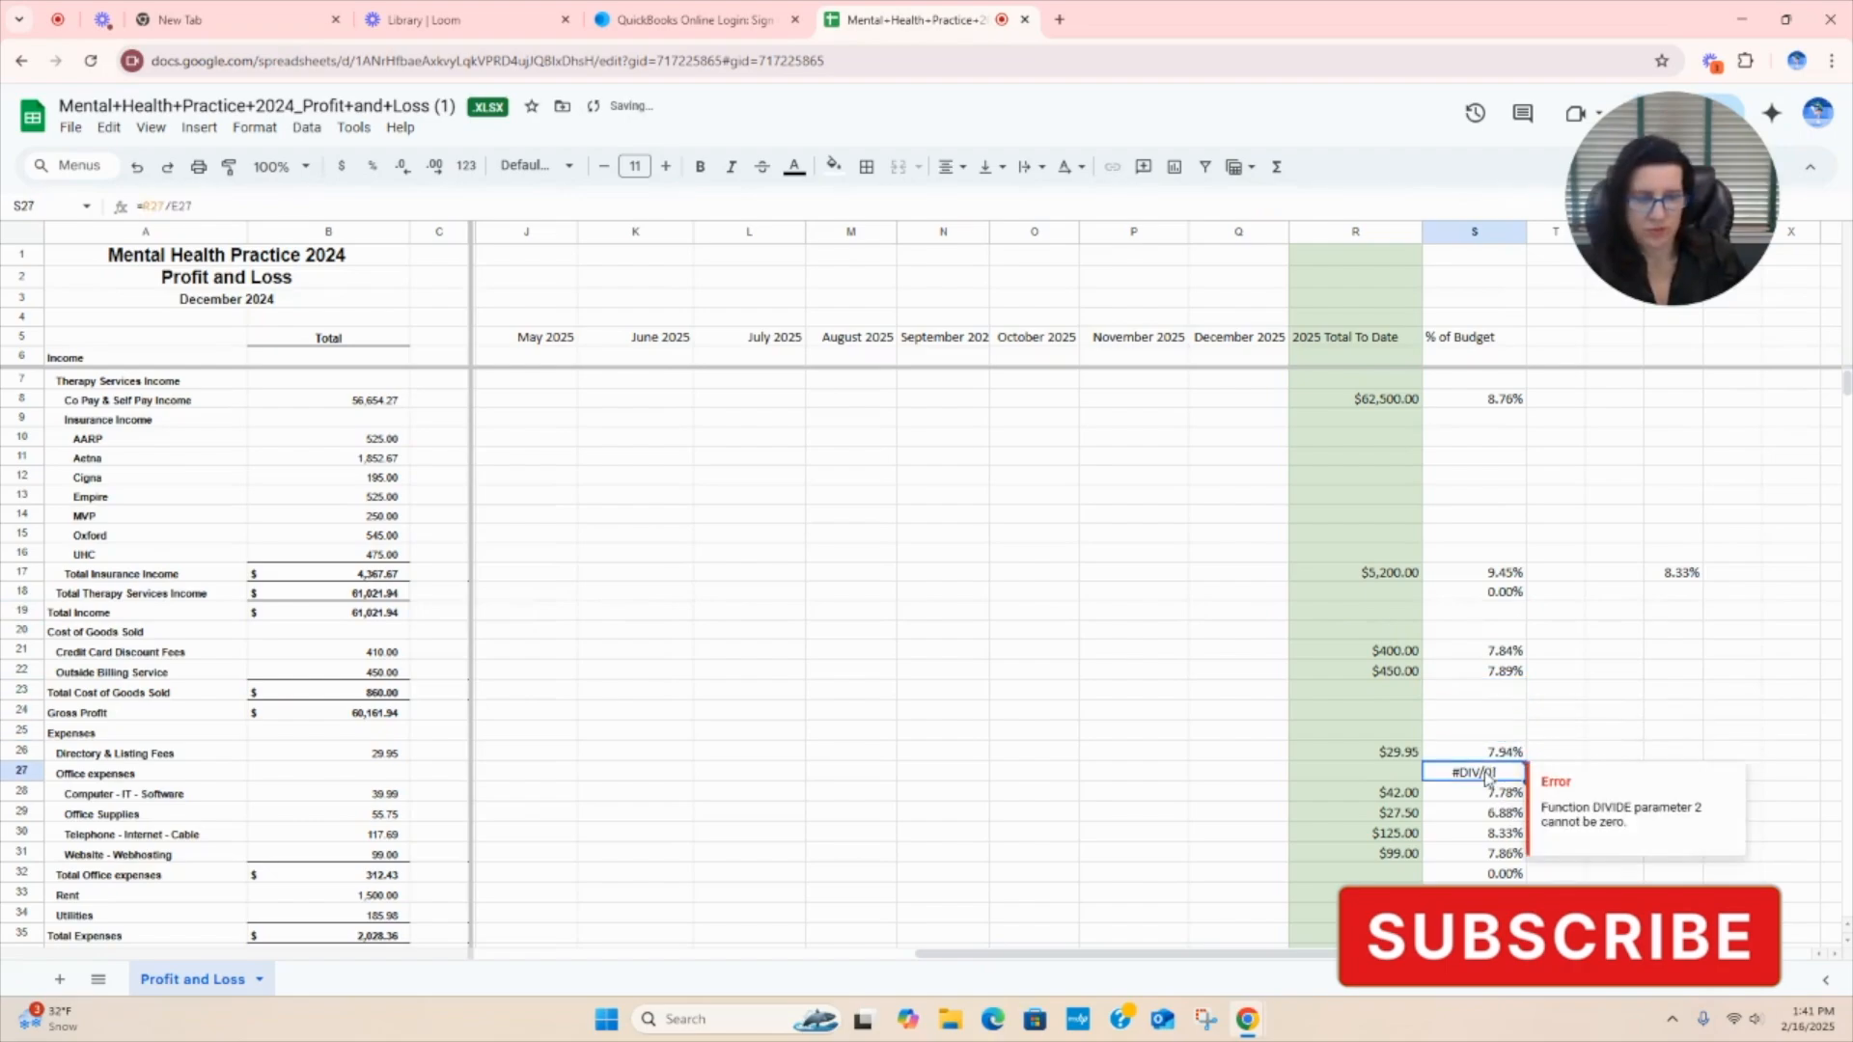
pyautogui.press('Delete')
pyautogui.scroll(-3, 1578, 686)
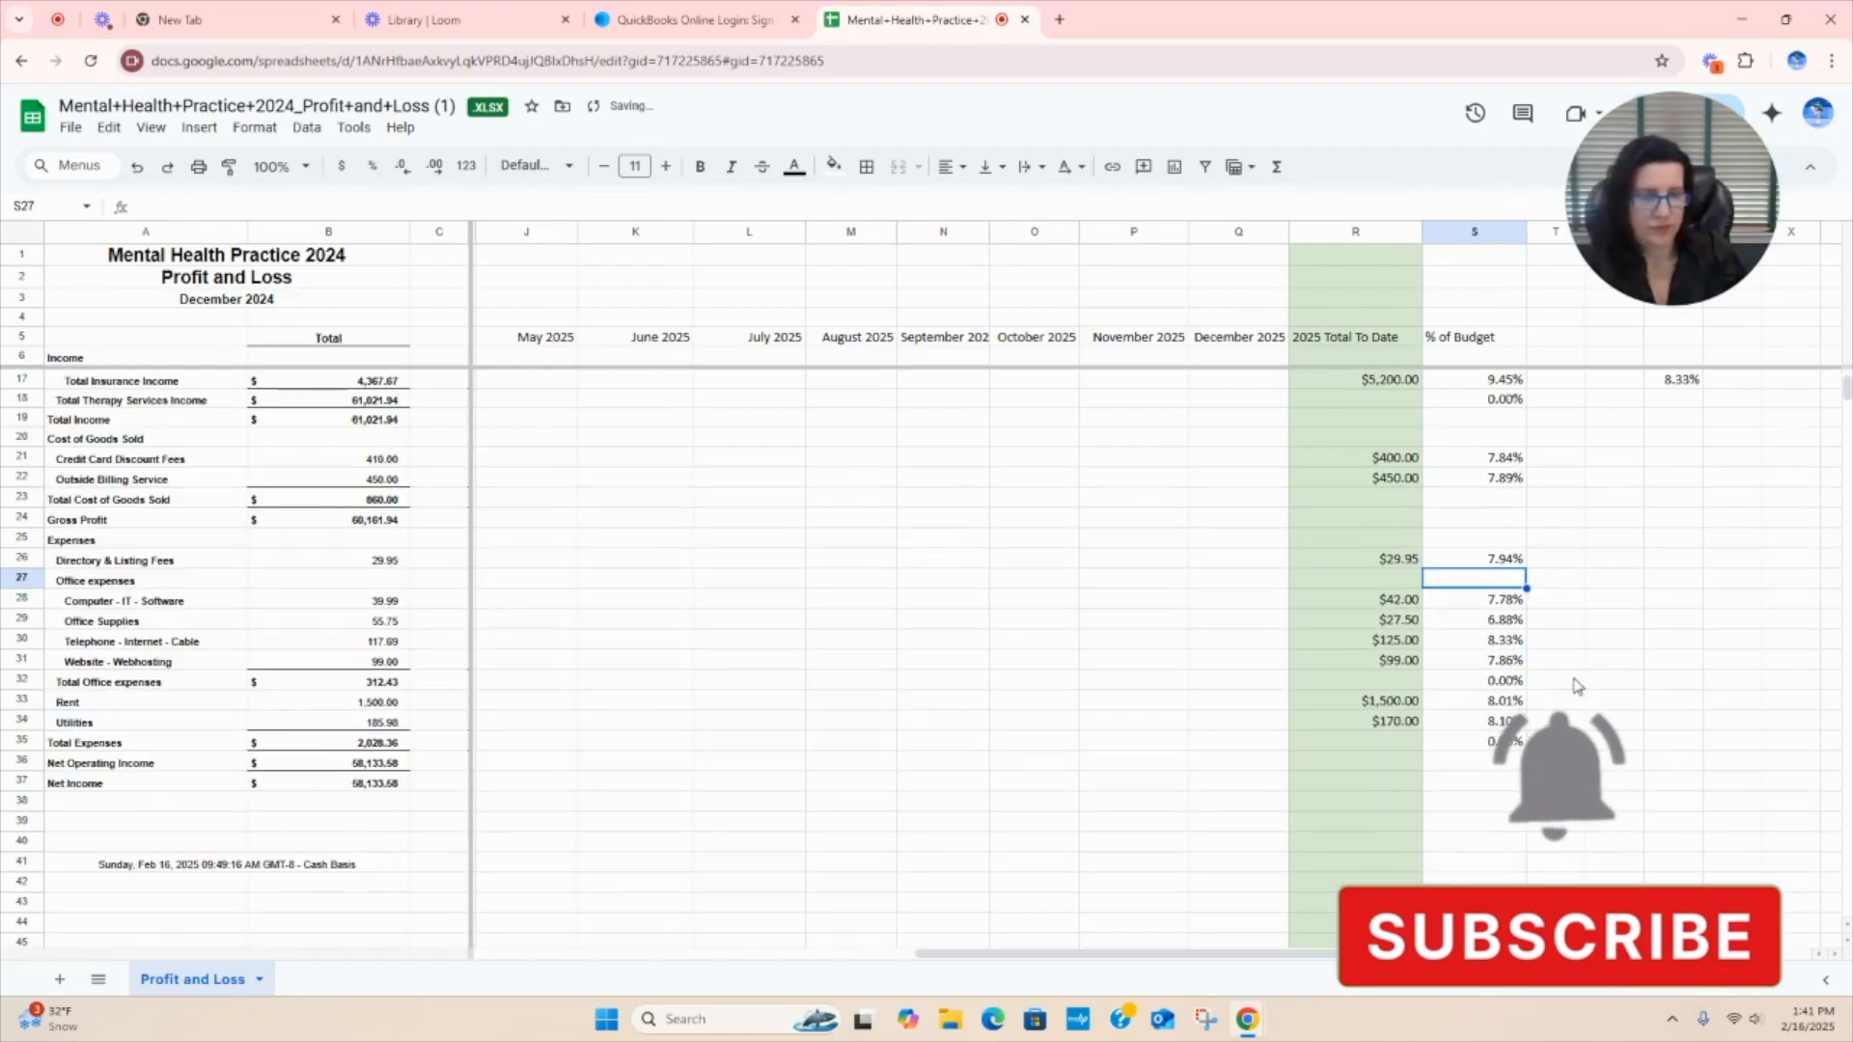
pyautogui.click(1500, 683)
pyautogui.press('Delete')
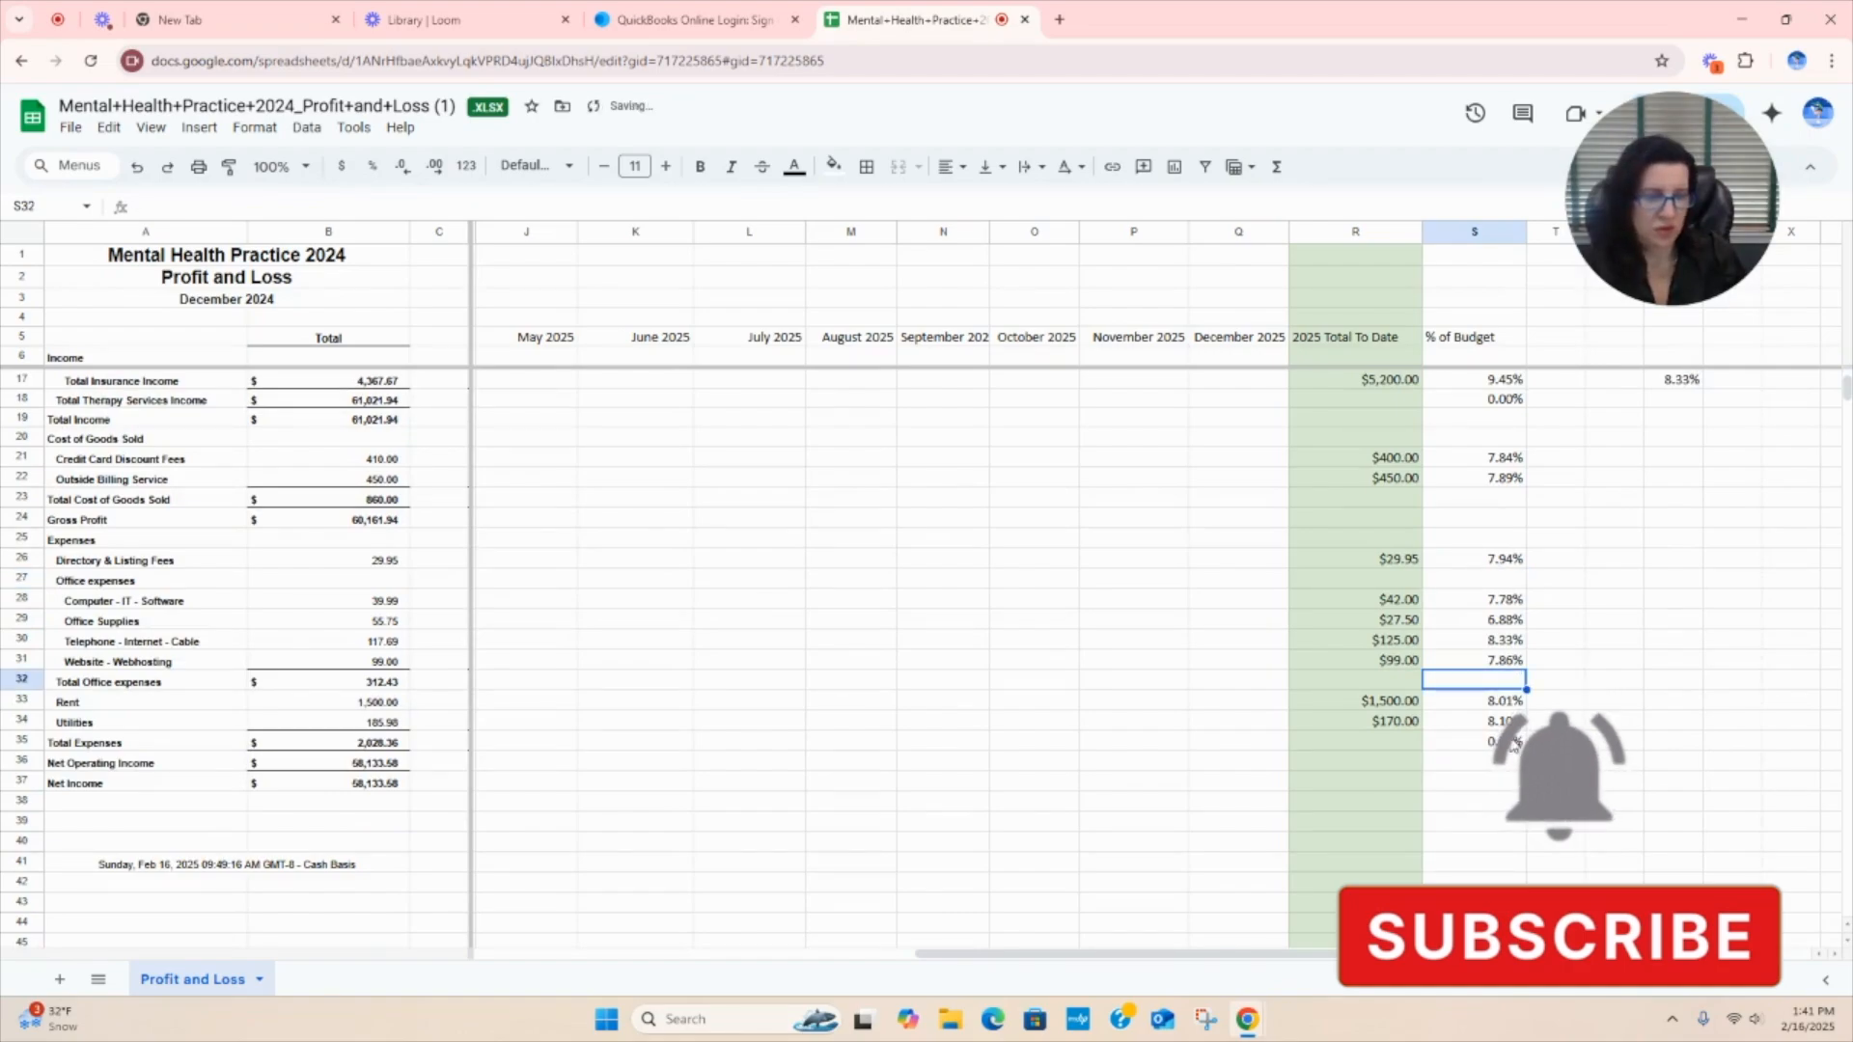
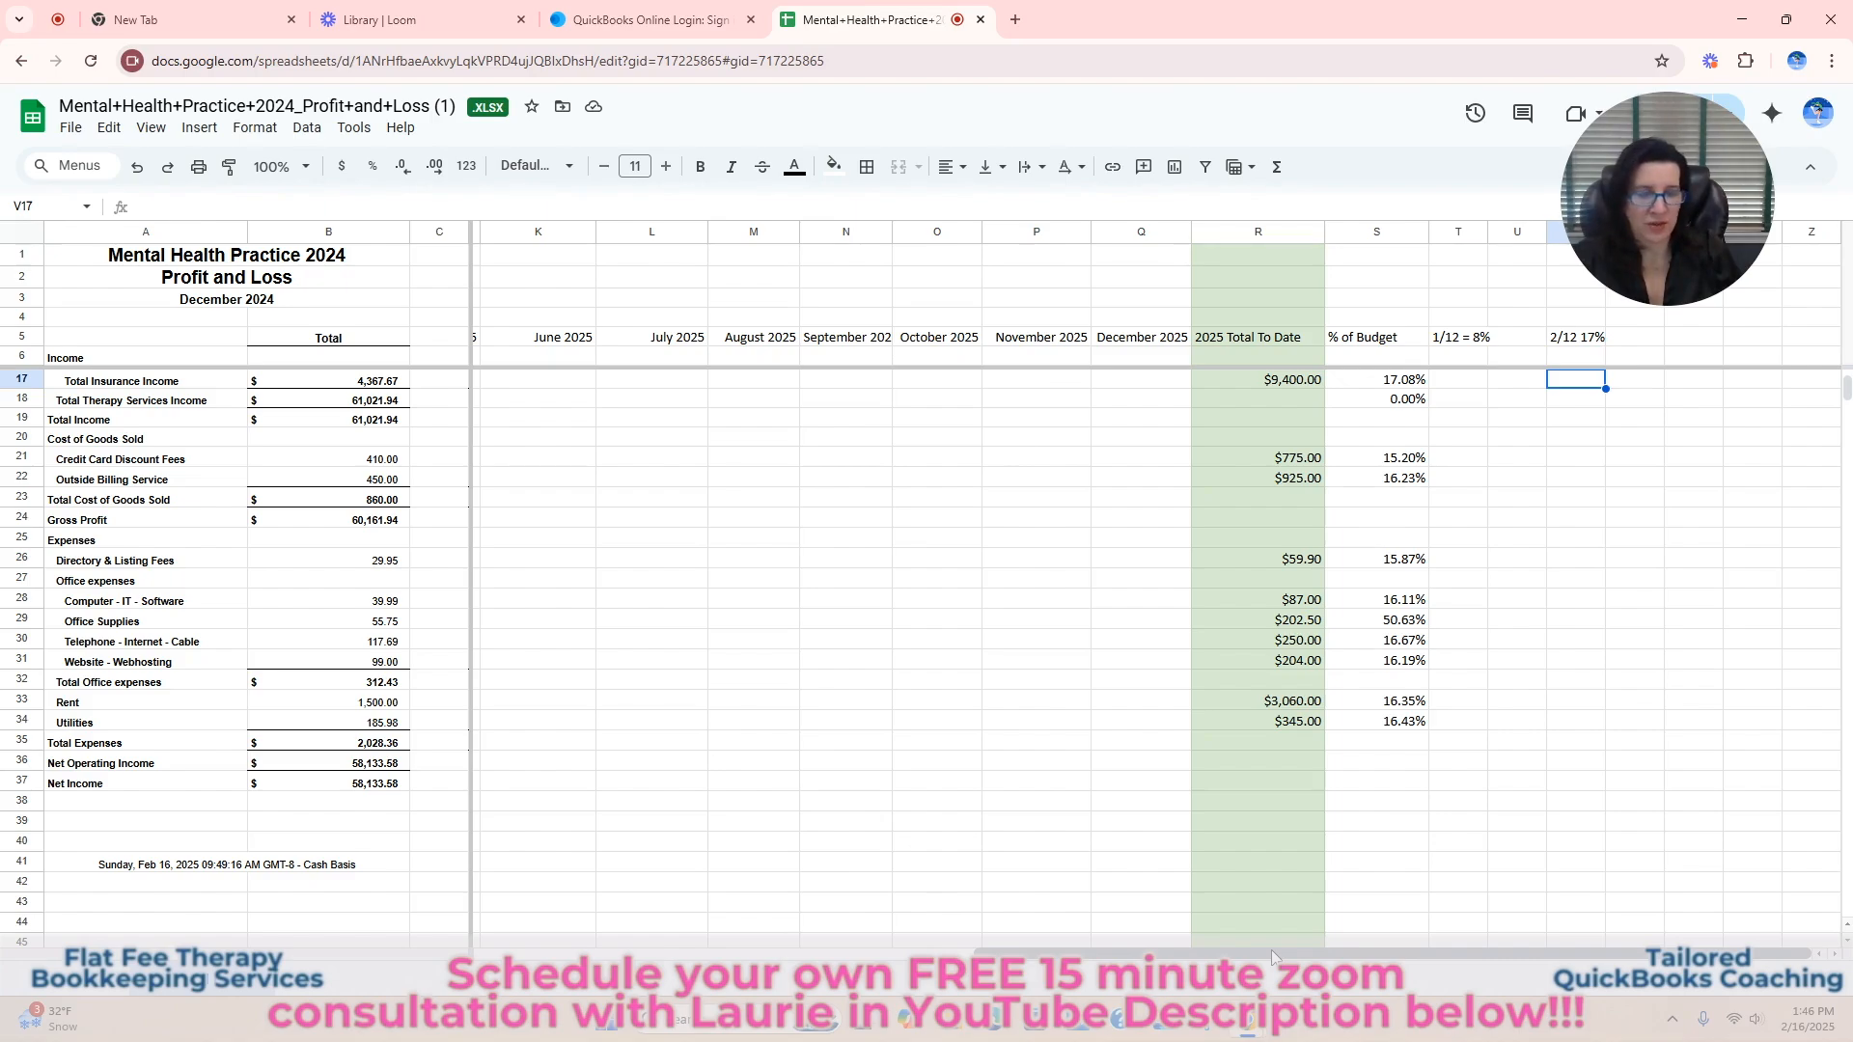
# Compare Total Therapy Services Income across the Monthly Estimate, 2025 Budget and January and February 2025 columns.
pyautogui.moveTo(1271, 949); pyautogui.dragTo(771, 950)
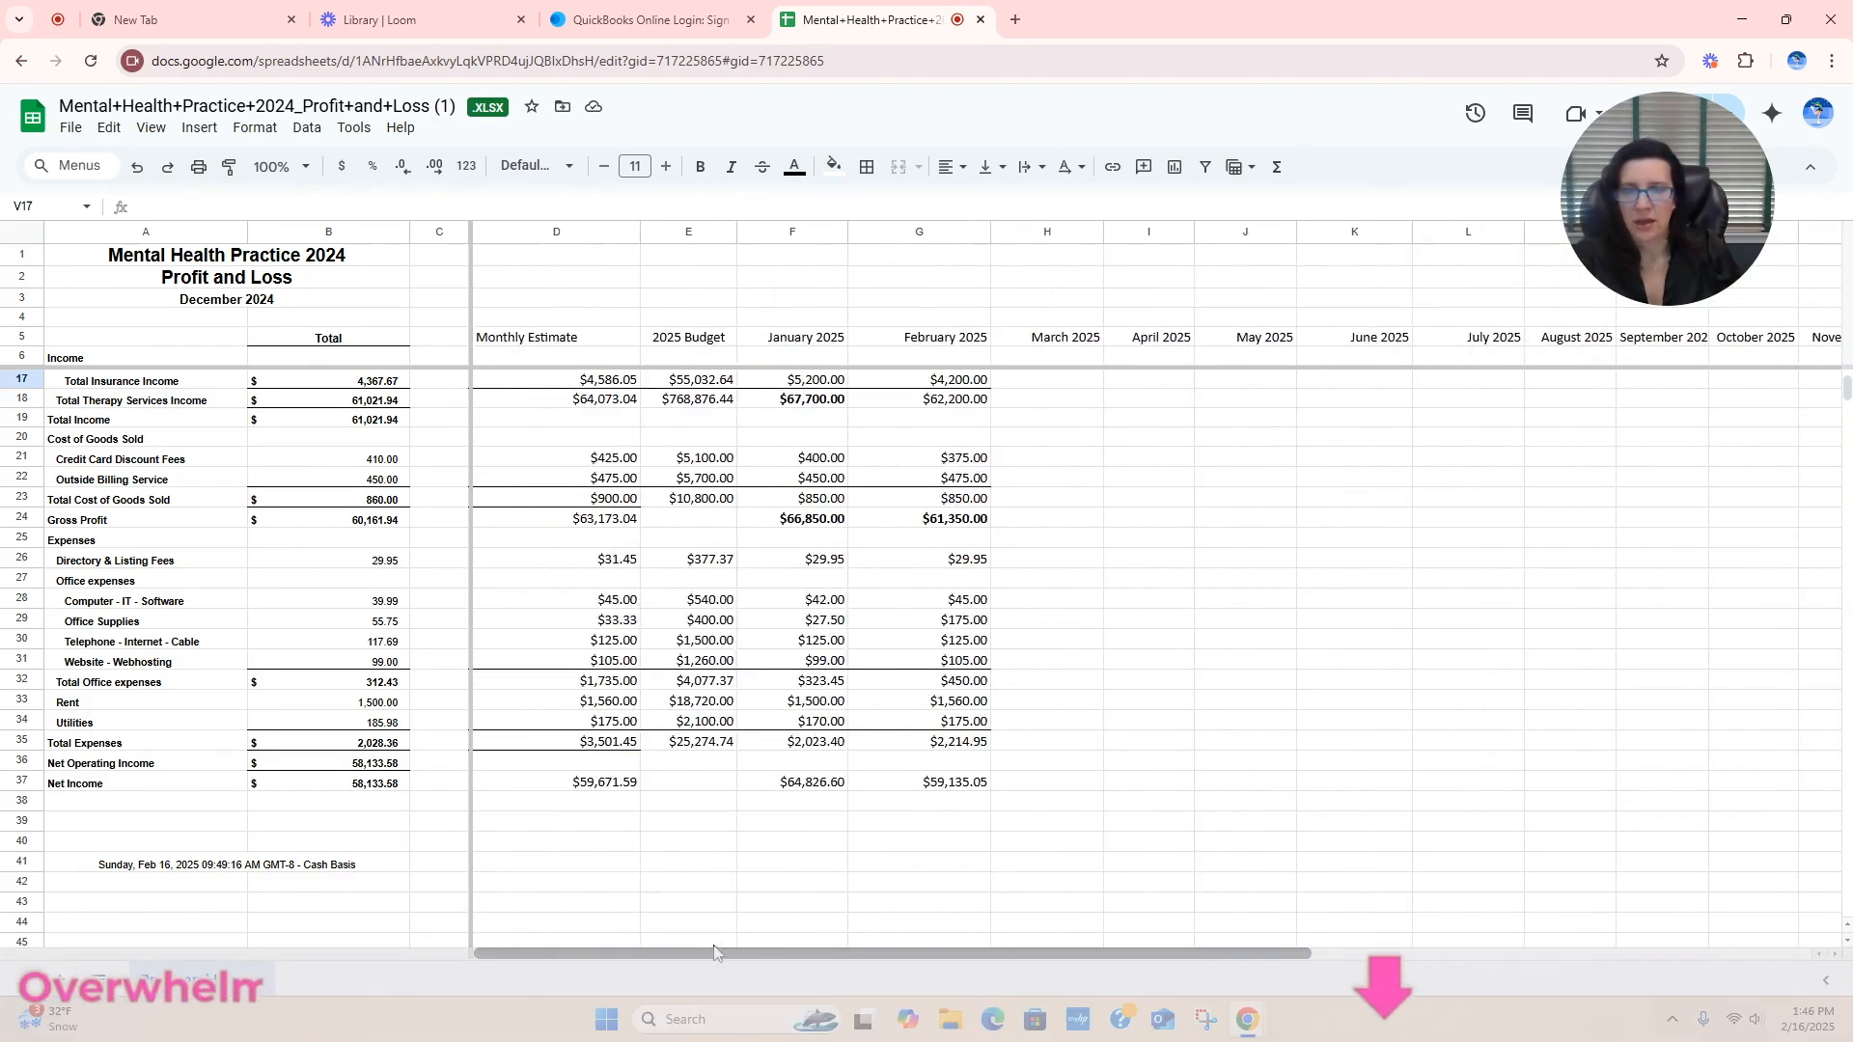
pyautogui.scroll(3, 1003, 789)
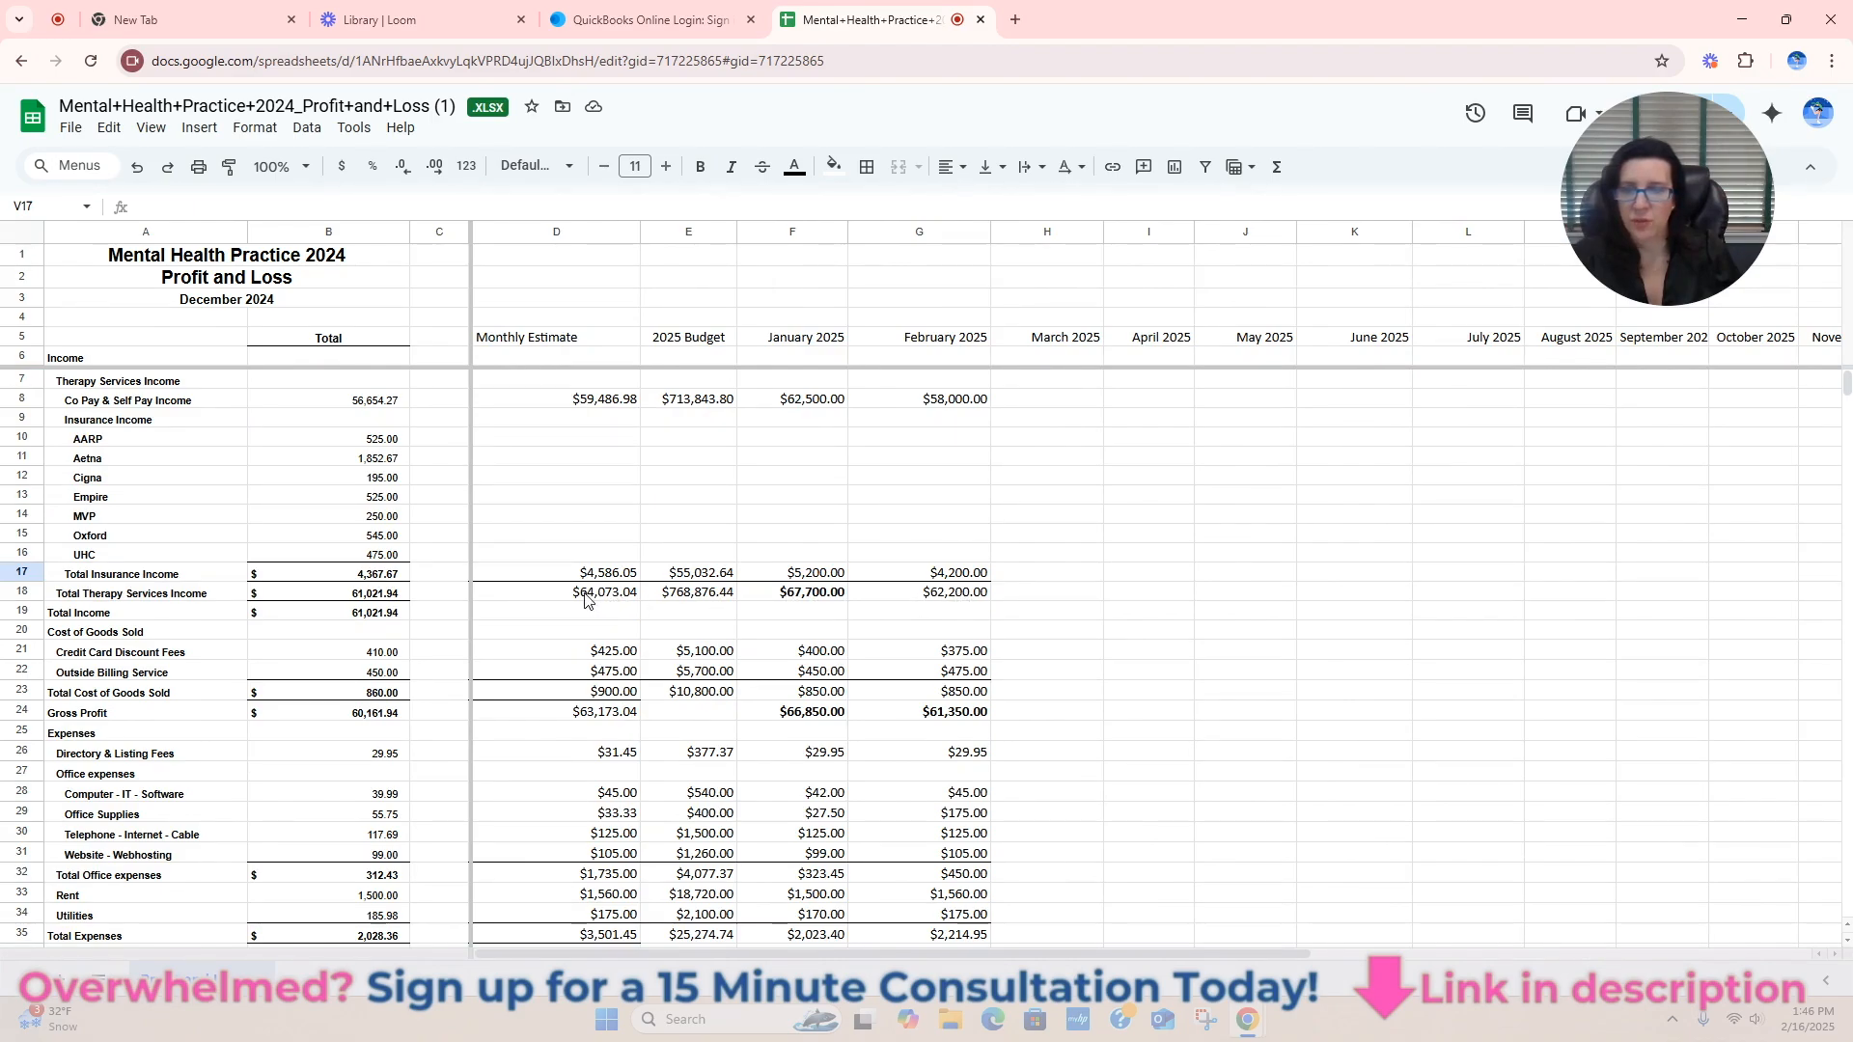
pyautogui.click(639, 598)
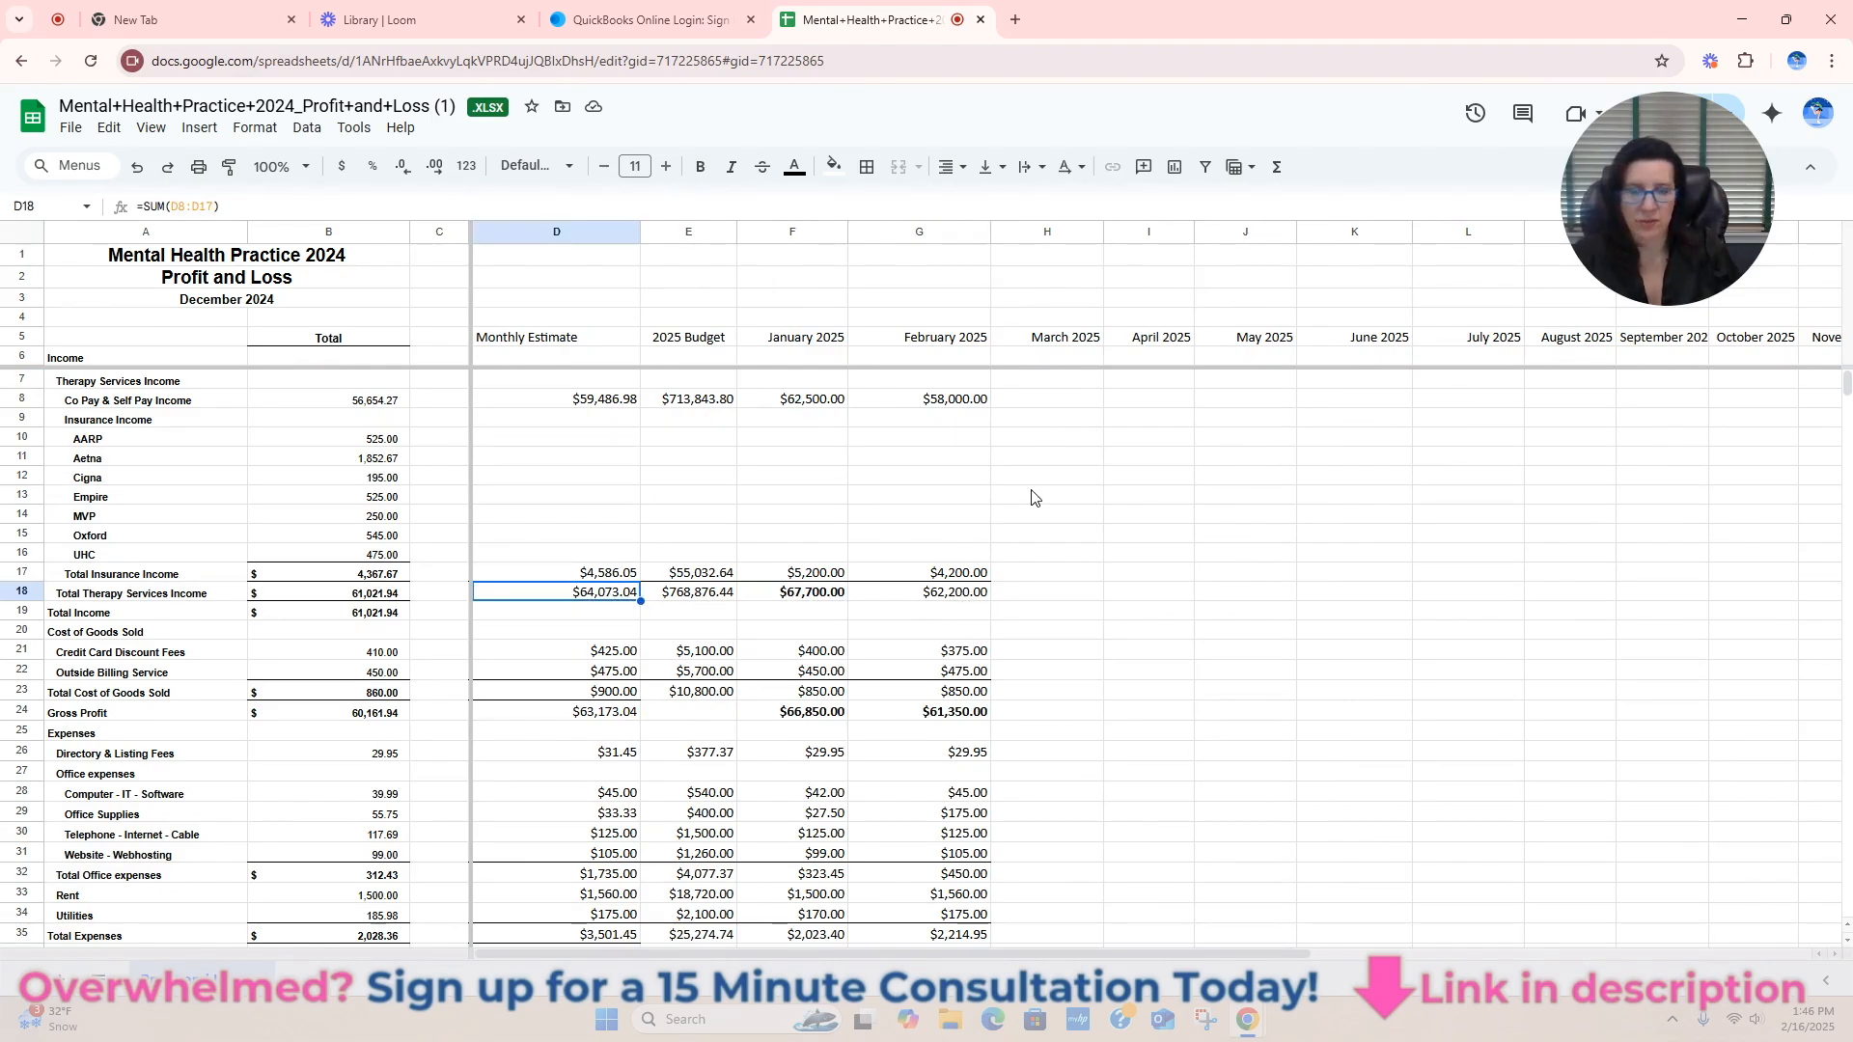
pyautogui.click(981, 597)
pyautogui.click(1064, 597)
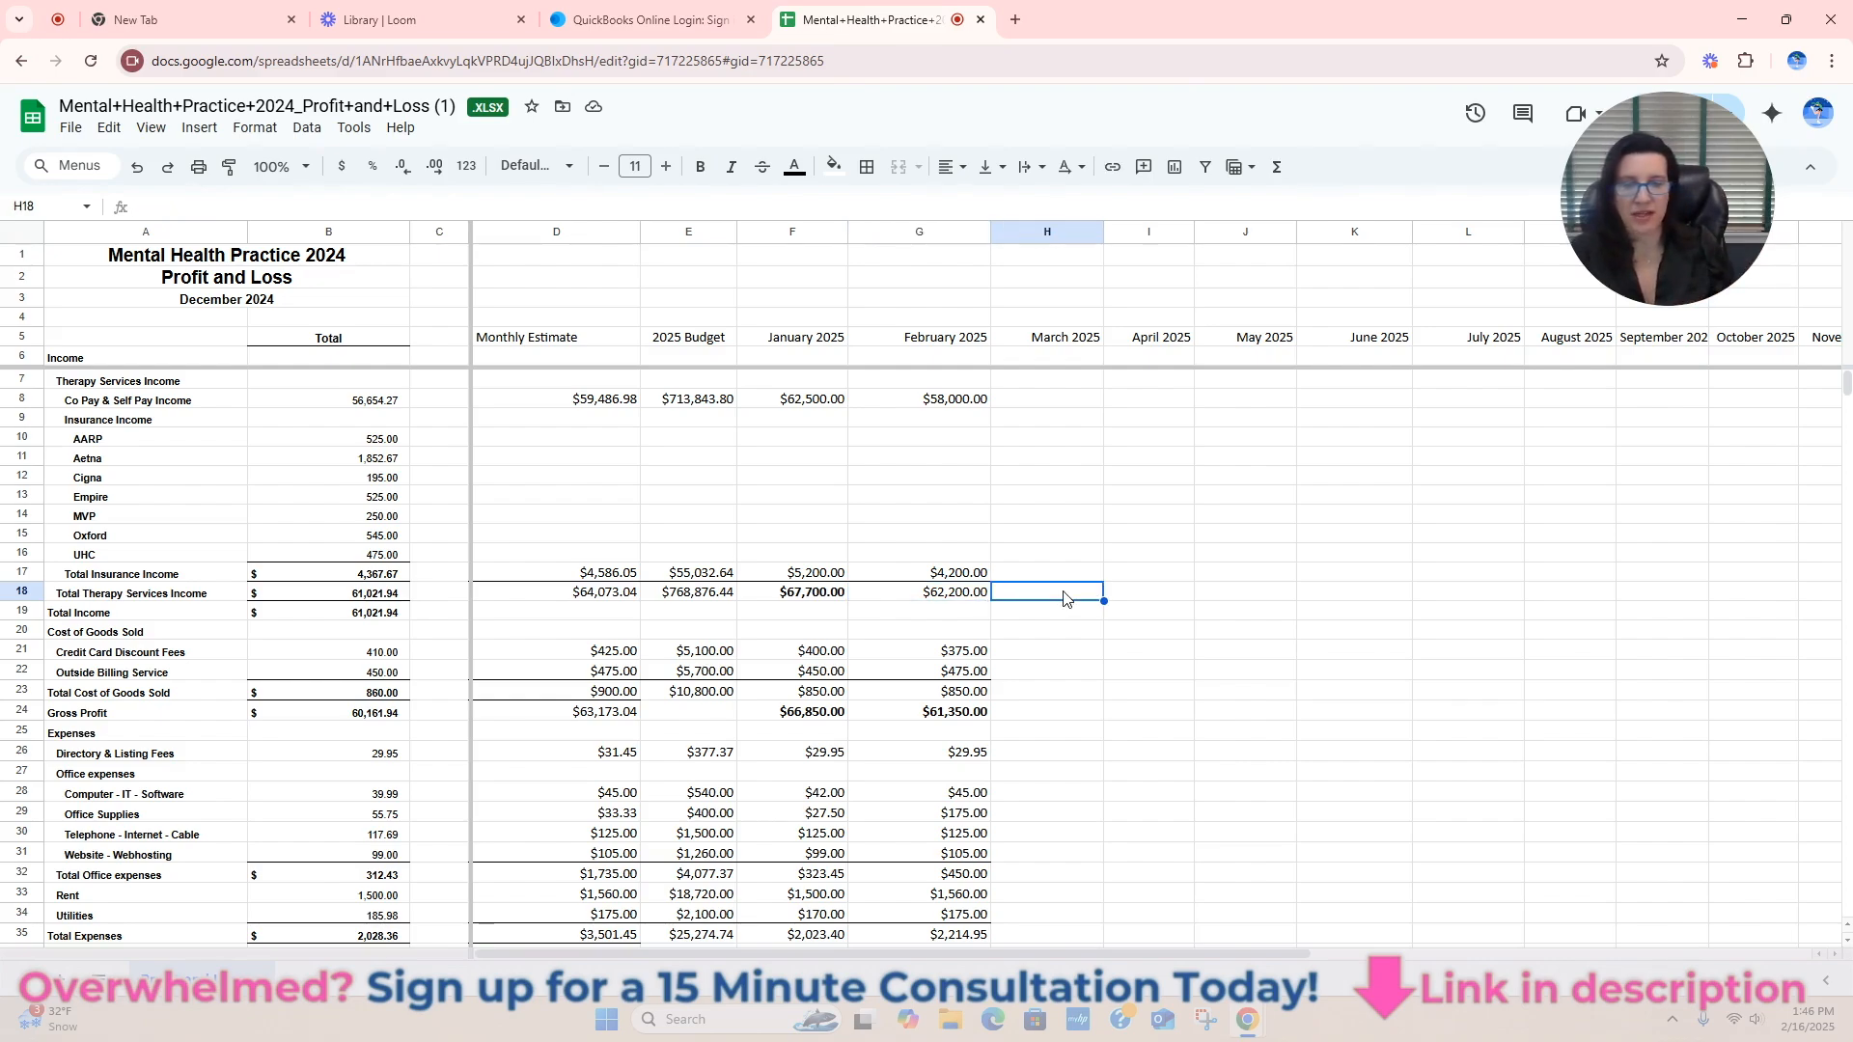
# Review the February 2025 amounts from Outside Billing Service through the office expenses, Rent and Utilities down to Net Income.
pyautogui.scroll(-1, 1095, 618)
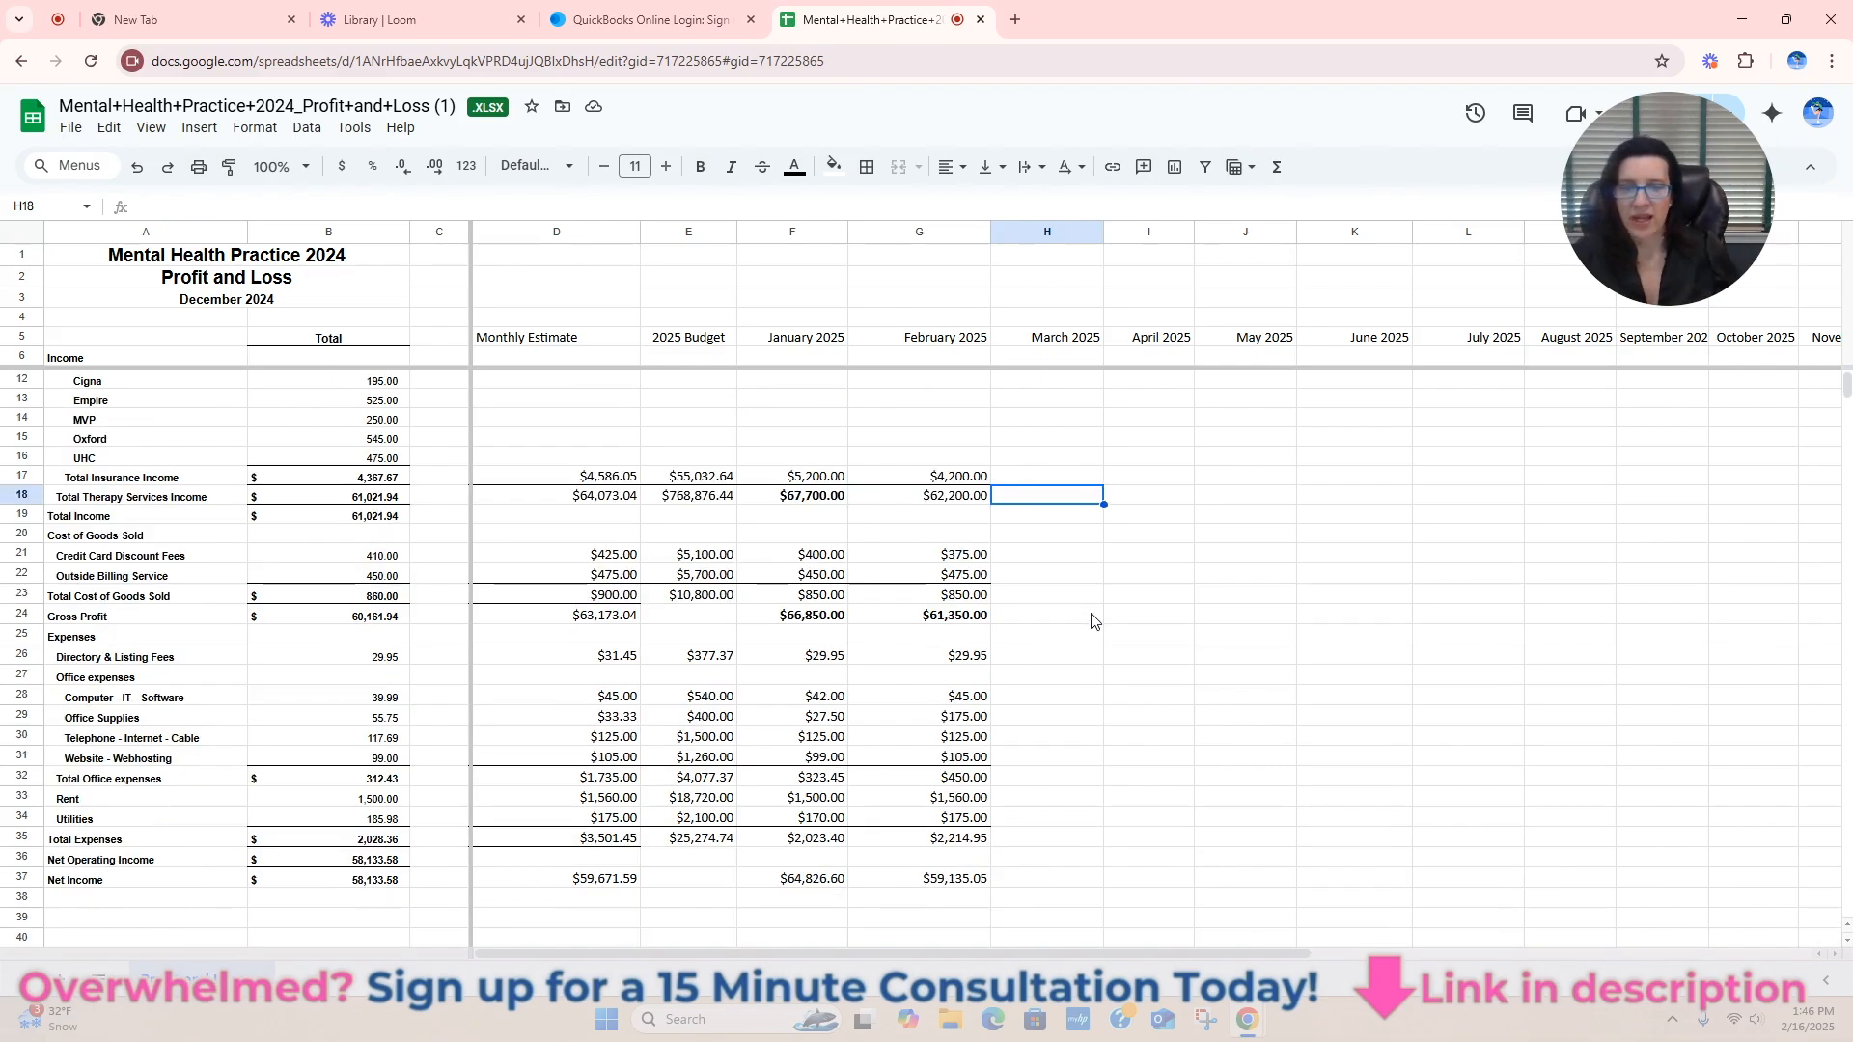
pyautogui.click(968, 581)
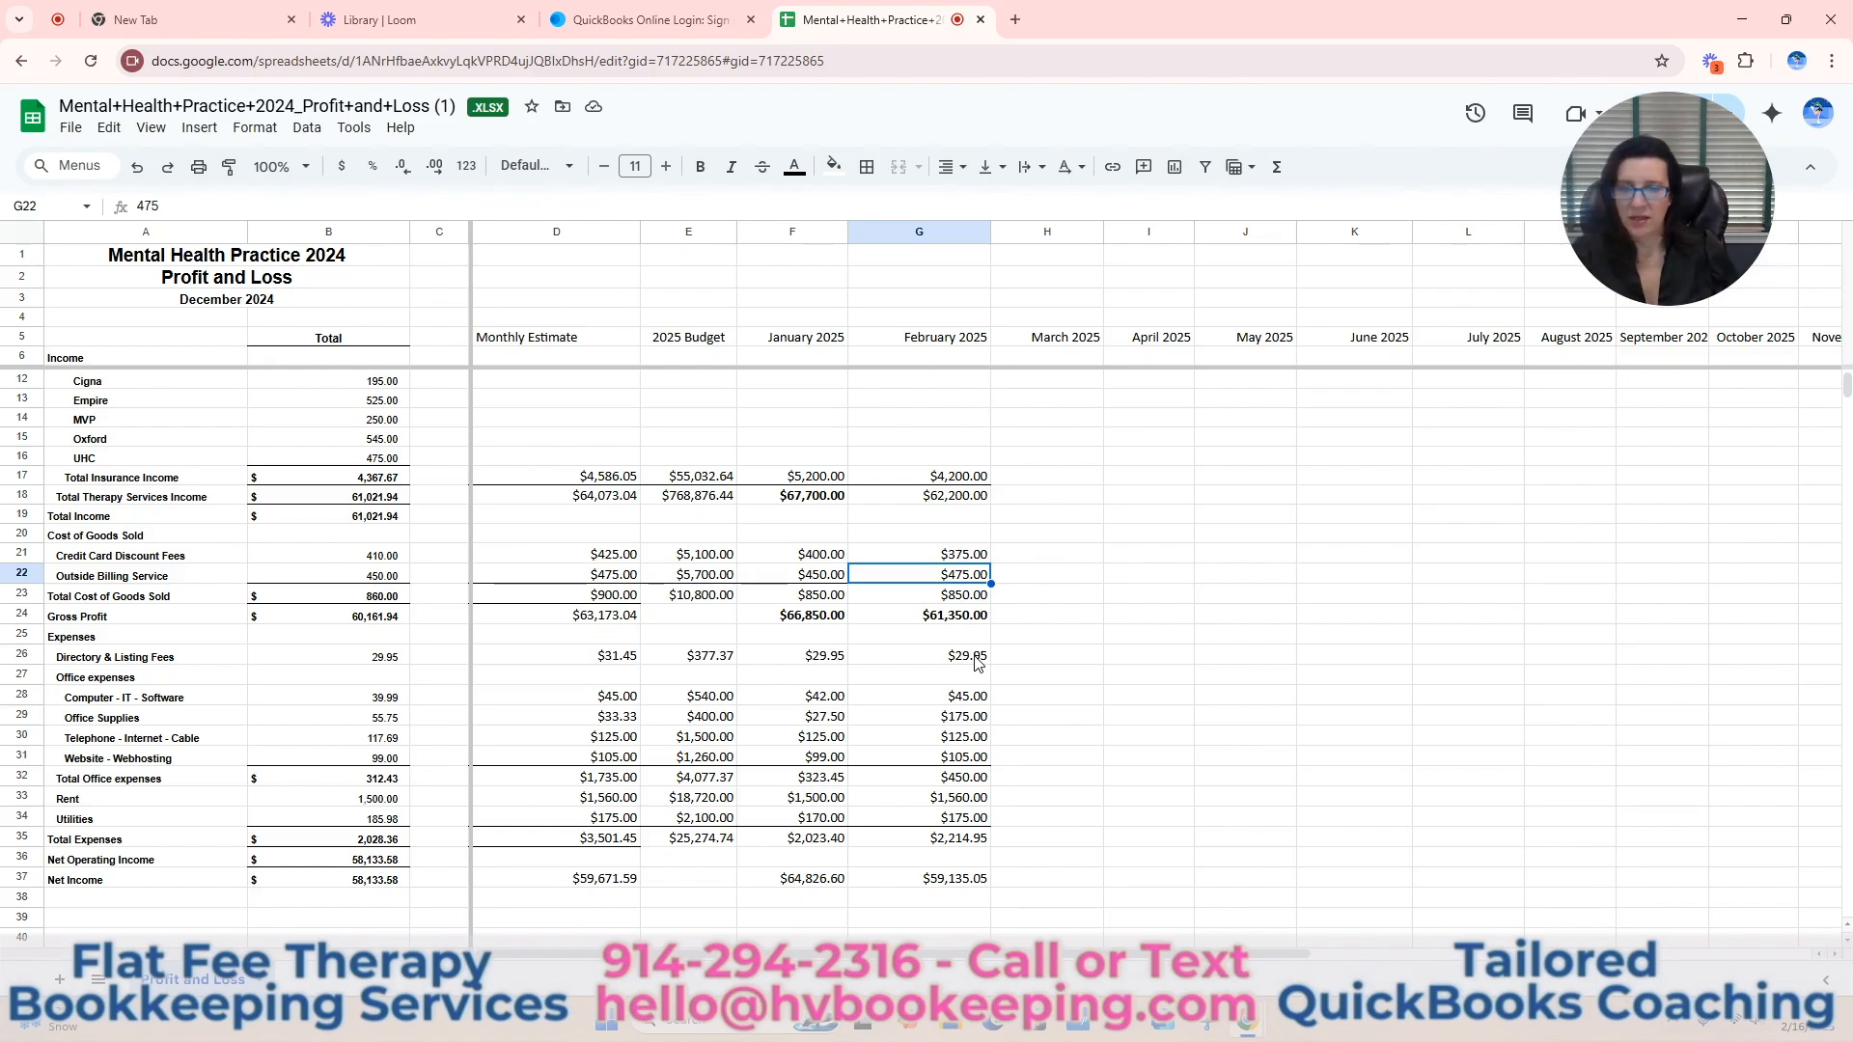
pyautogui.click(977, 721)
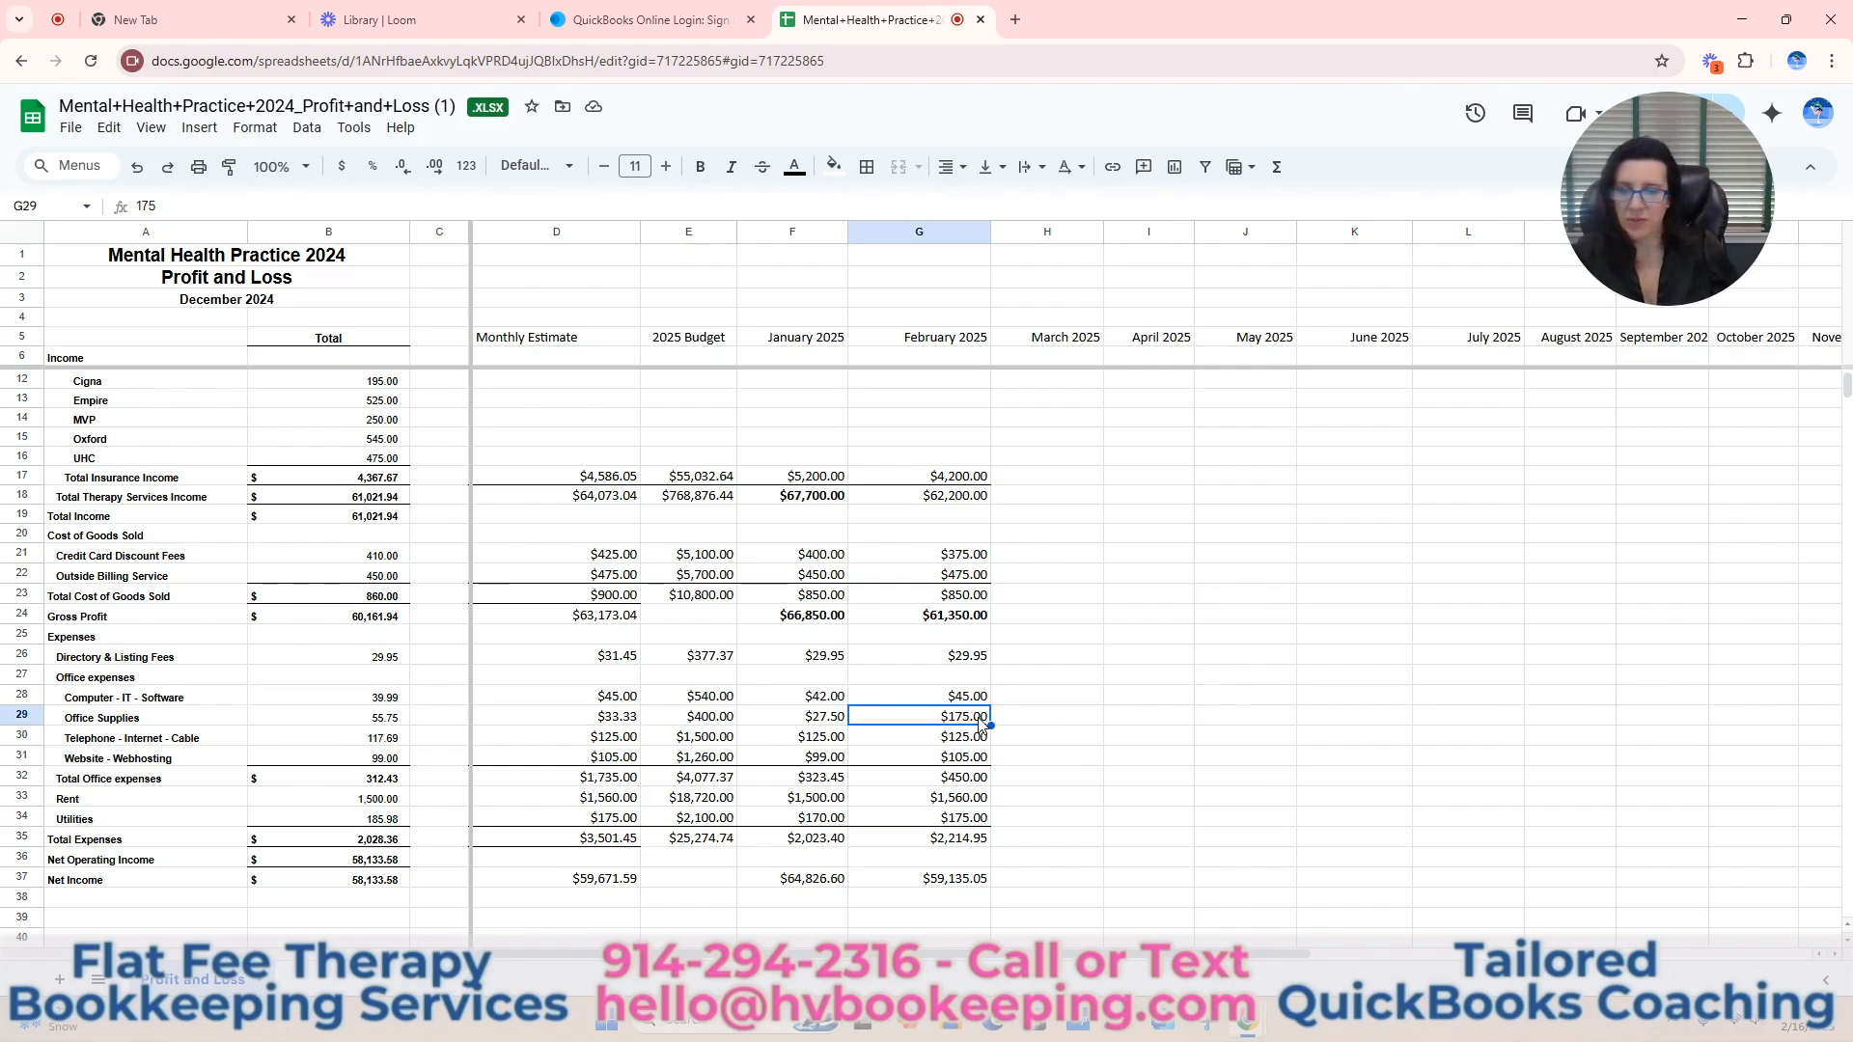
pyautogui.press('Down')
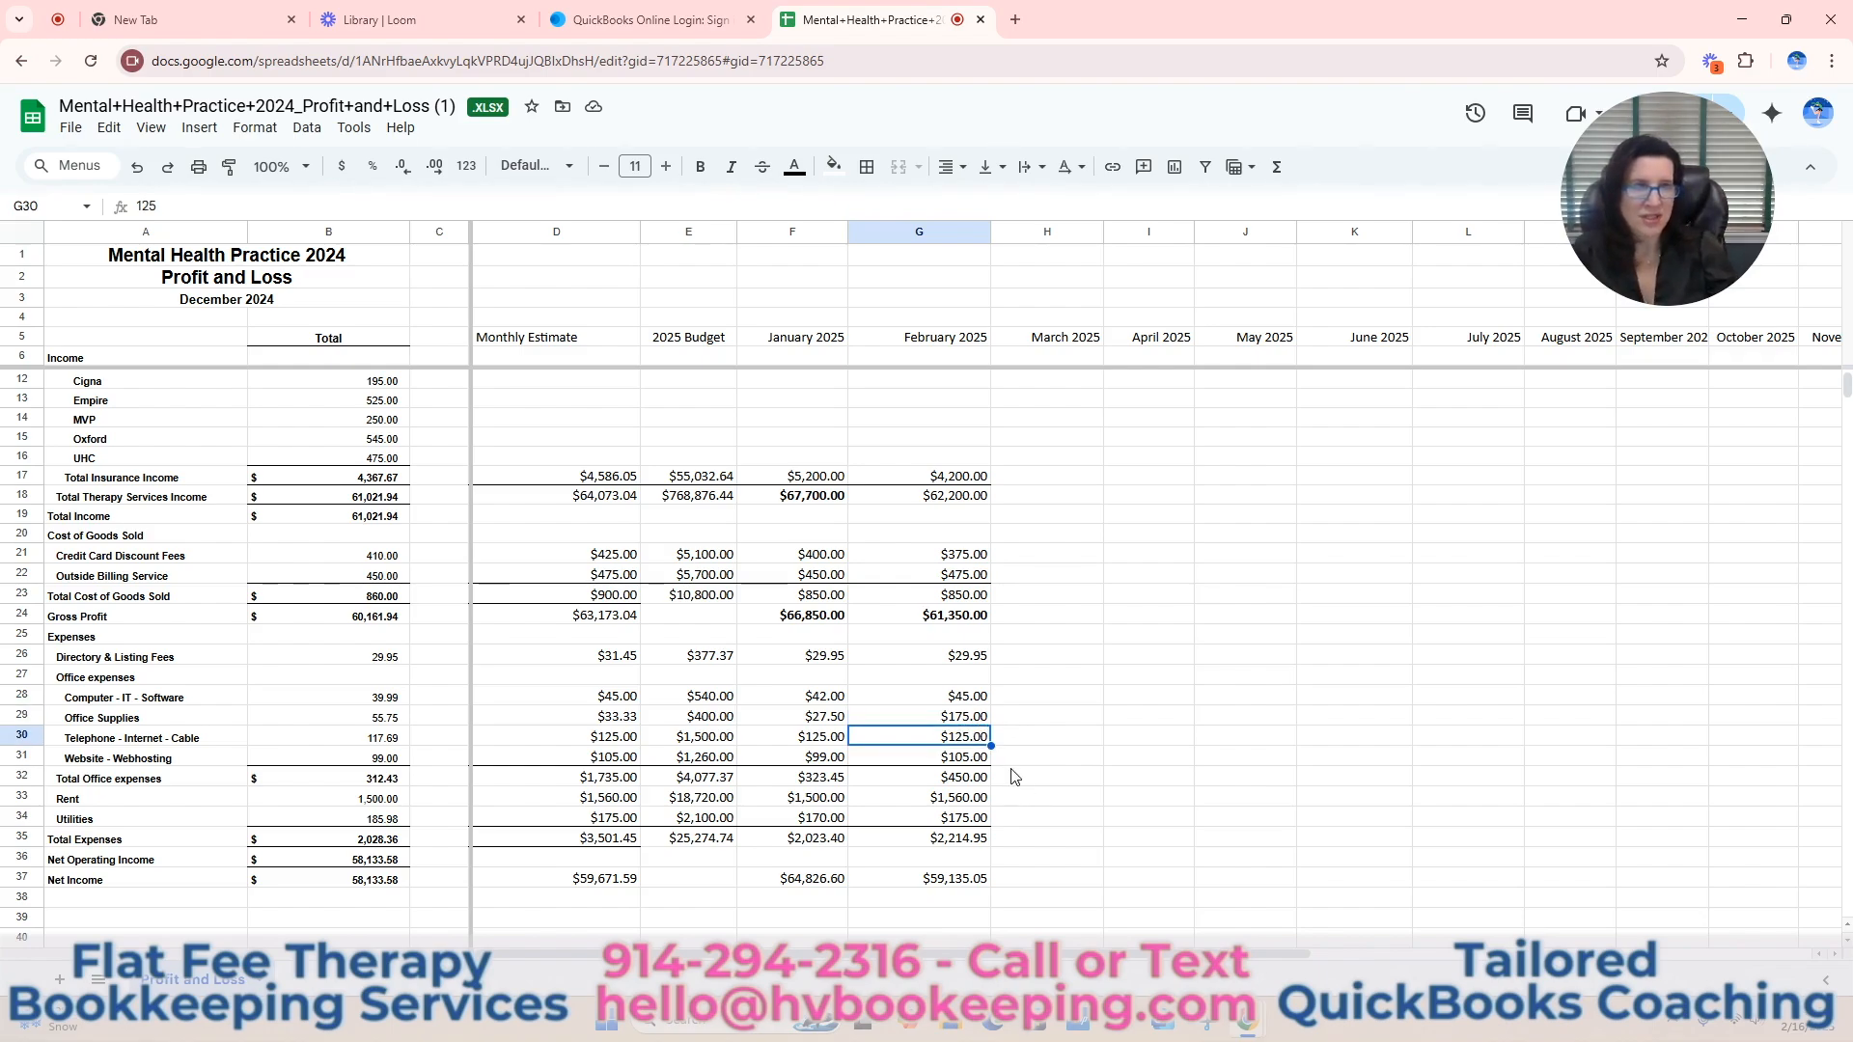
pyautogui.press('Down')
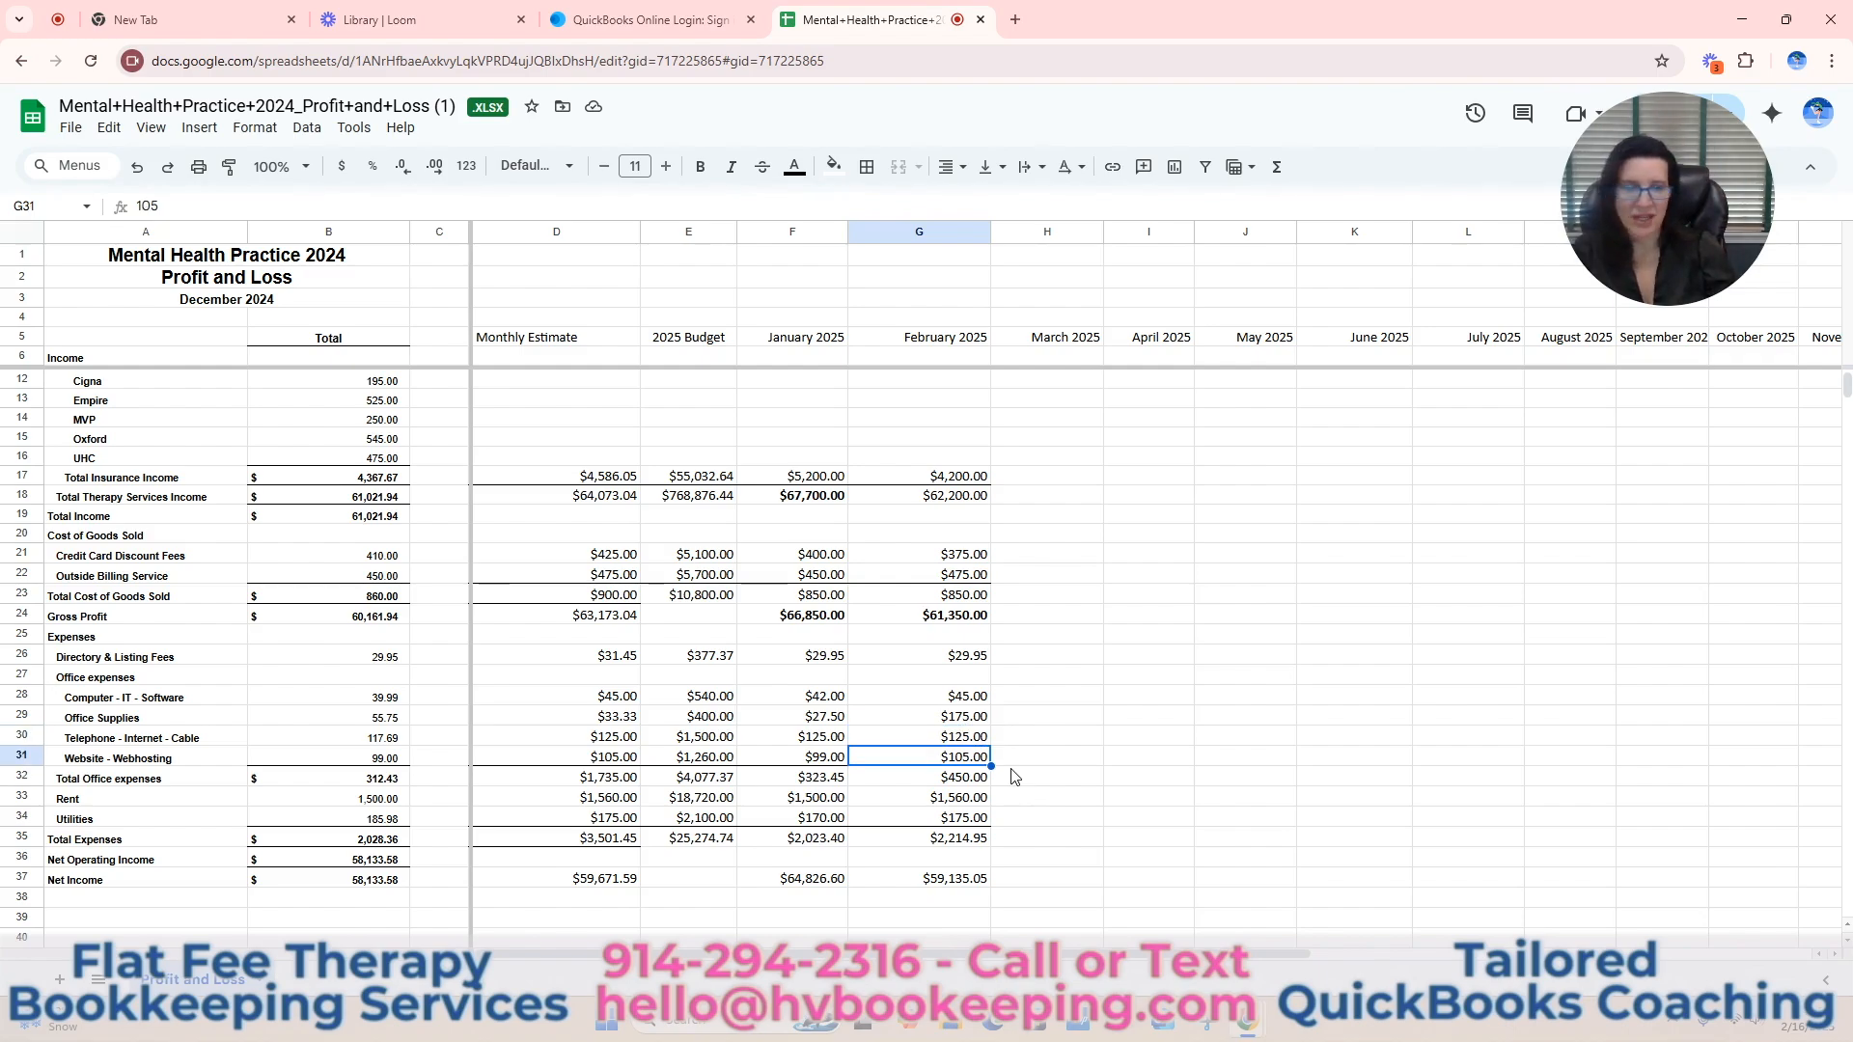
pyautogui.press('Down')
pyautogui.press('Down')
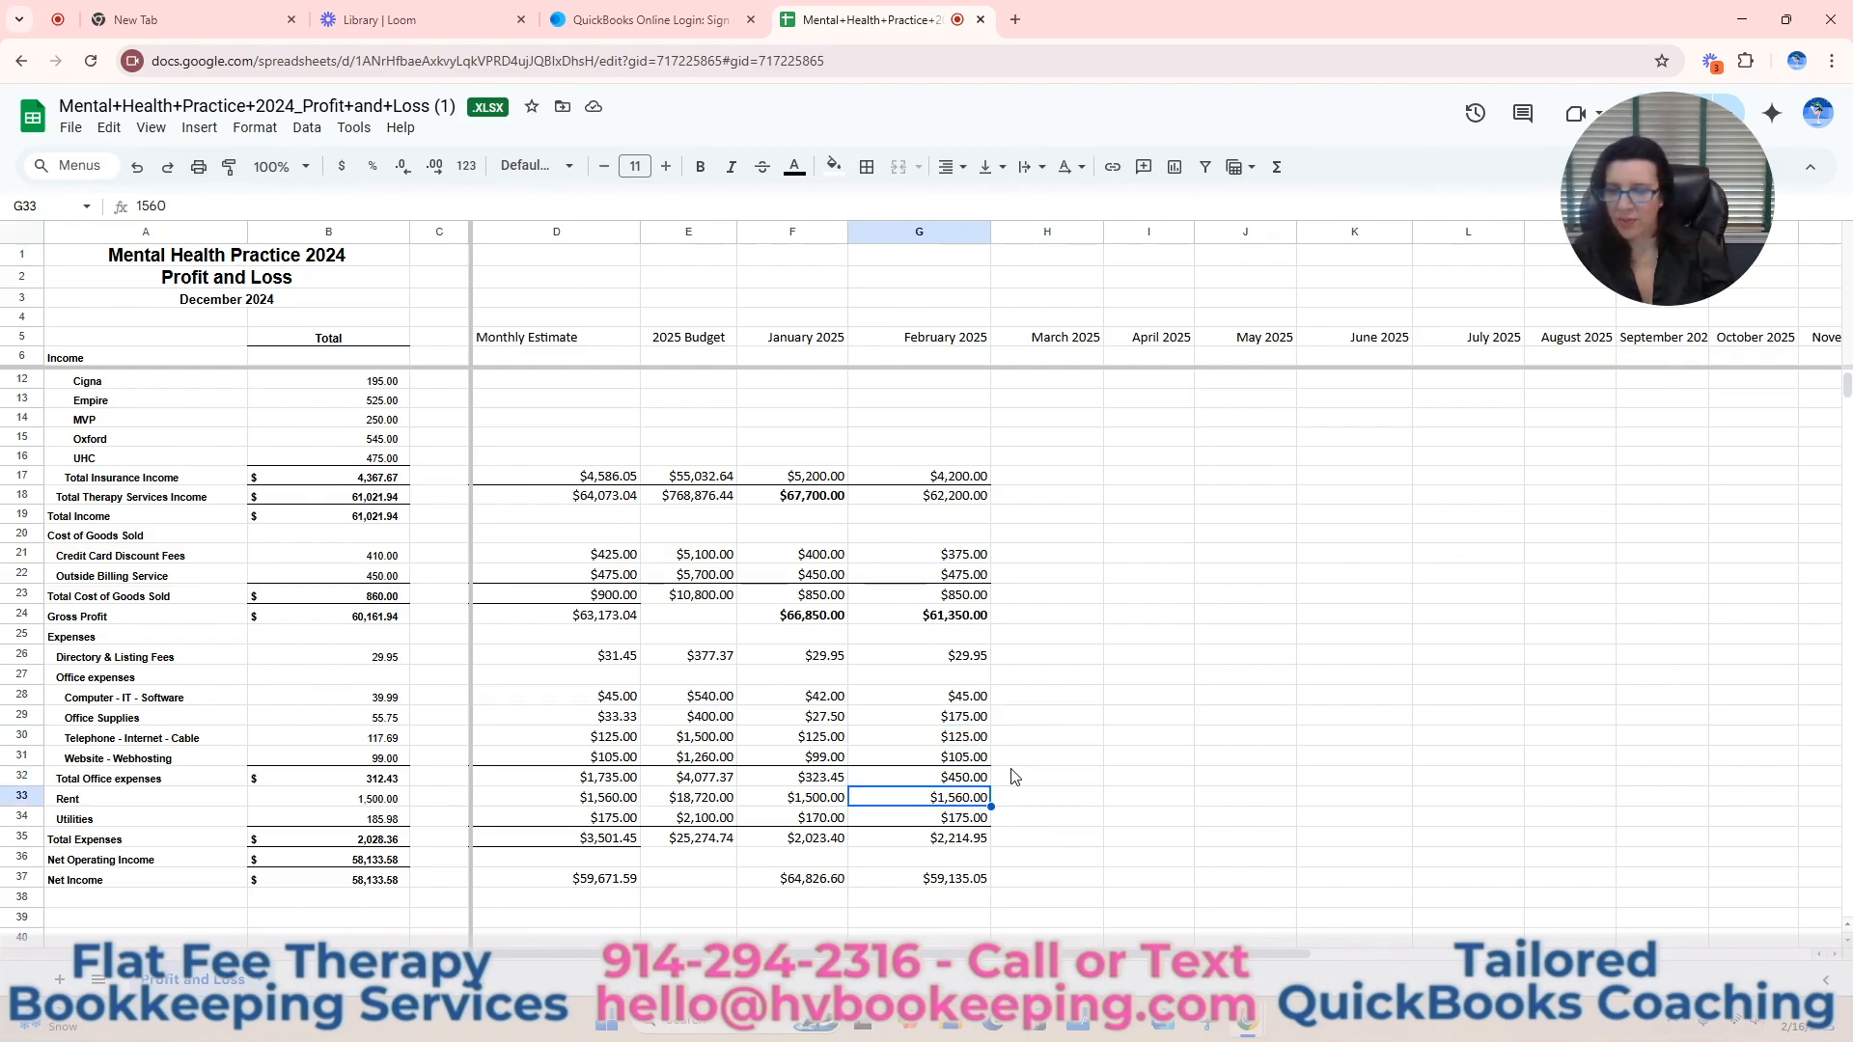
pyautogui.press('Down')
pyautogui.press('Down')
pyautogui.press('Down')
pyautogui.press('Down')
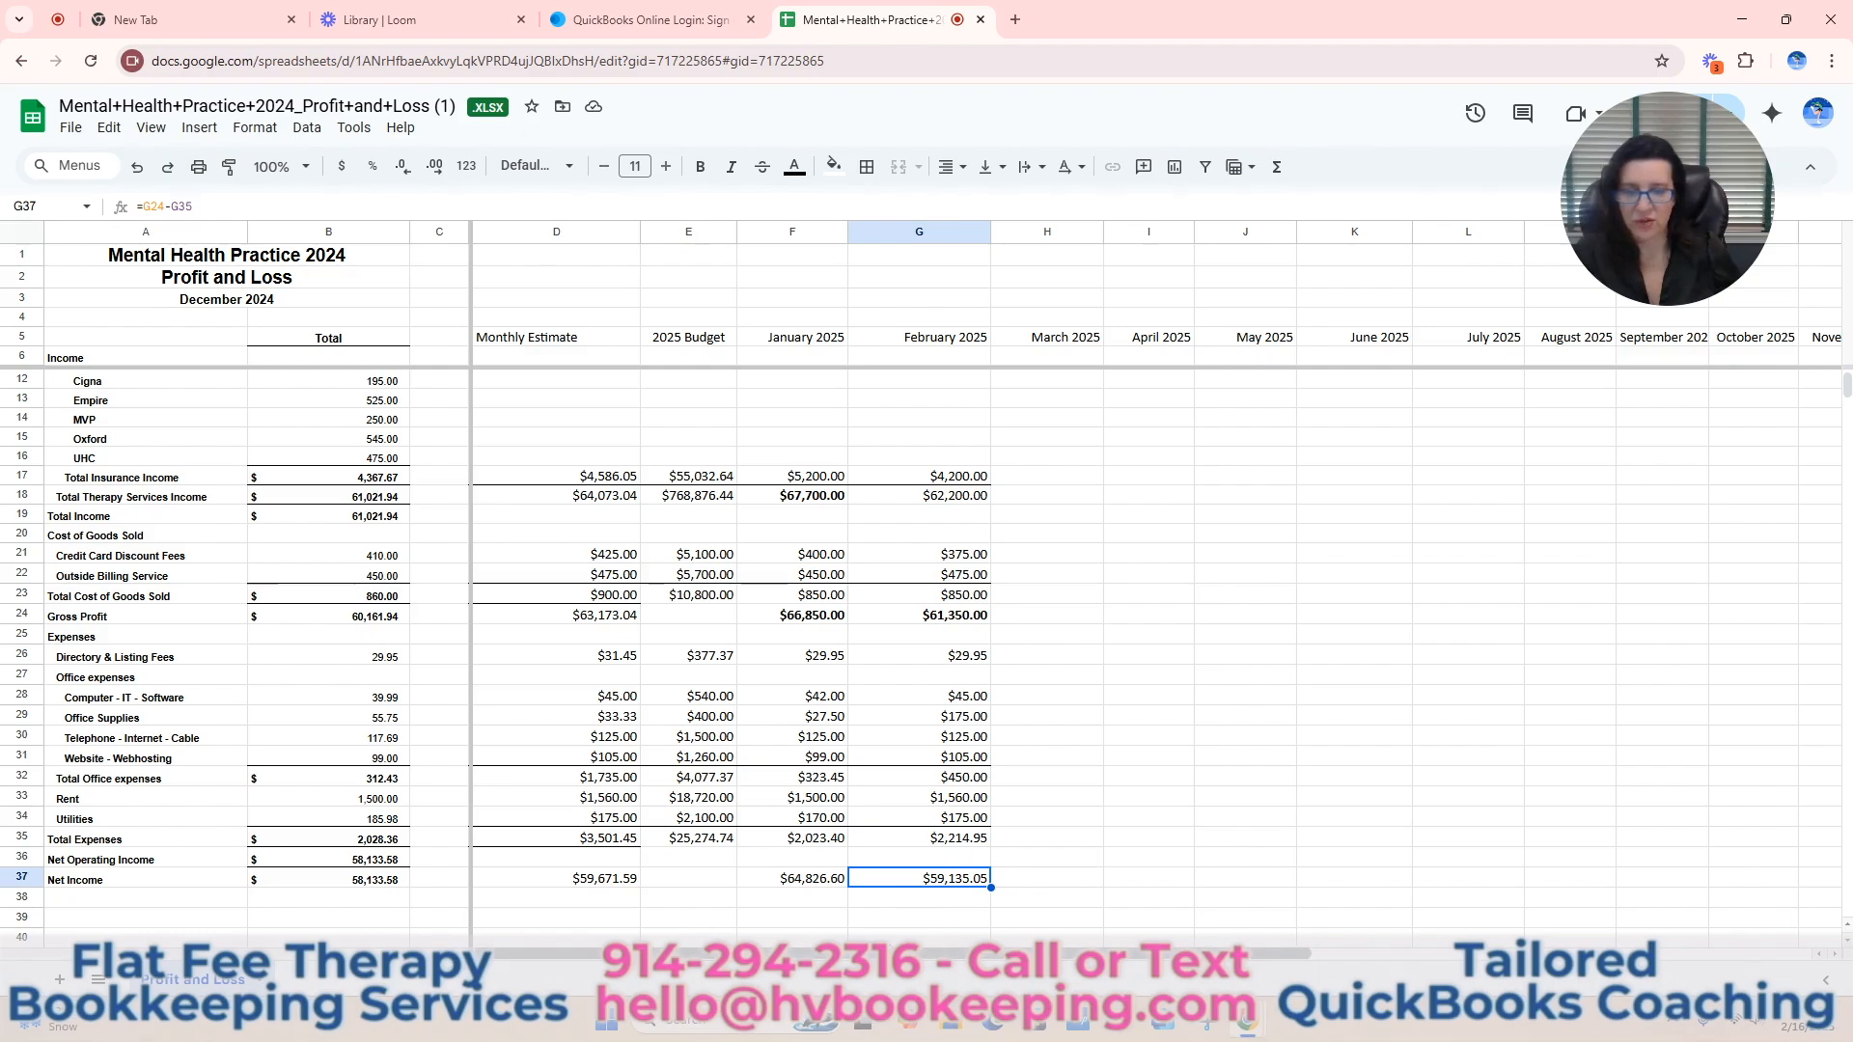
# Highlight the % of Budget cell for Office Supplies (S29) with a light red fill.
pyautogui.moveTo(893, 955); pyautogui.dragTo(1358, 963)
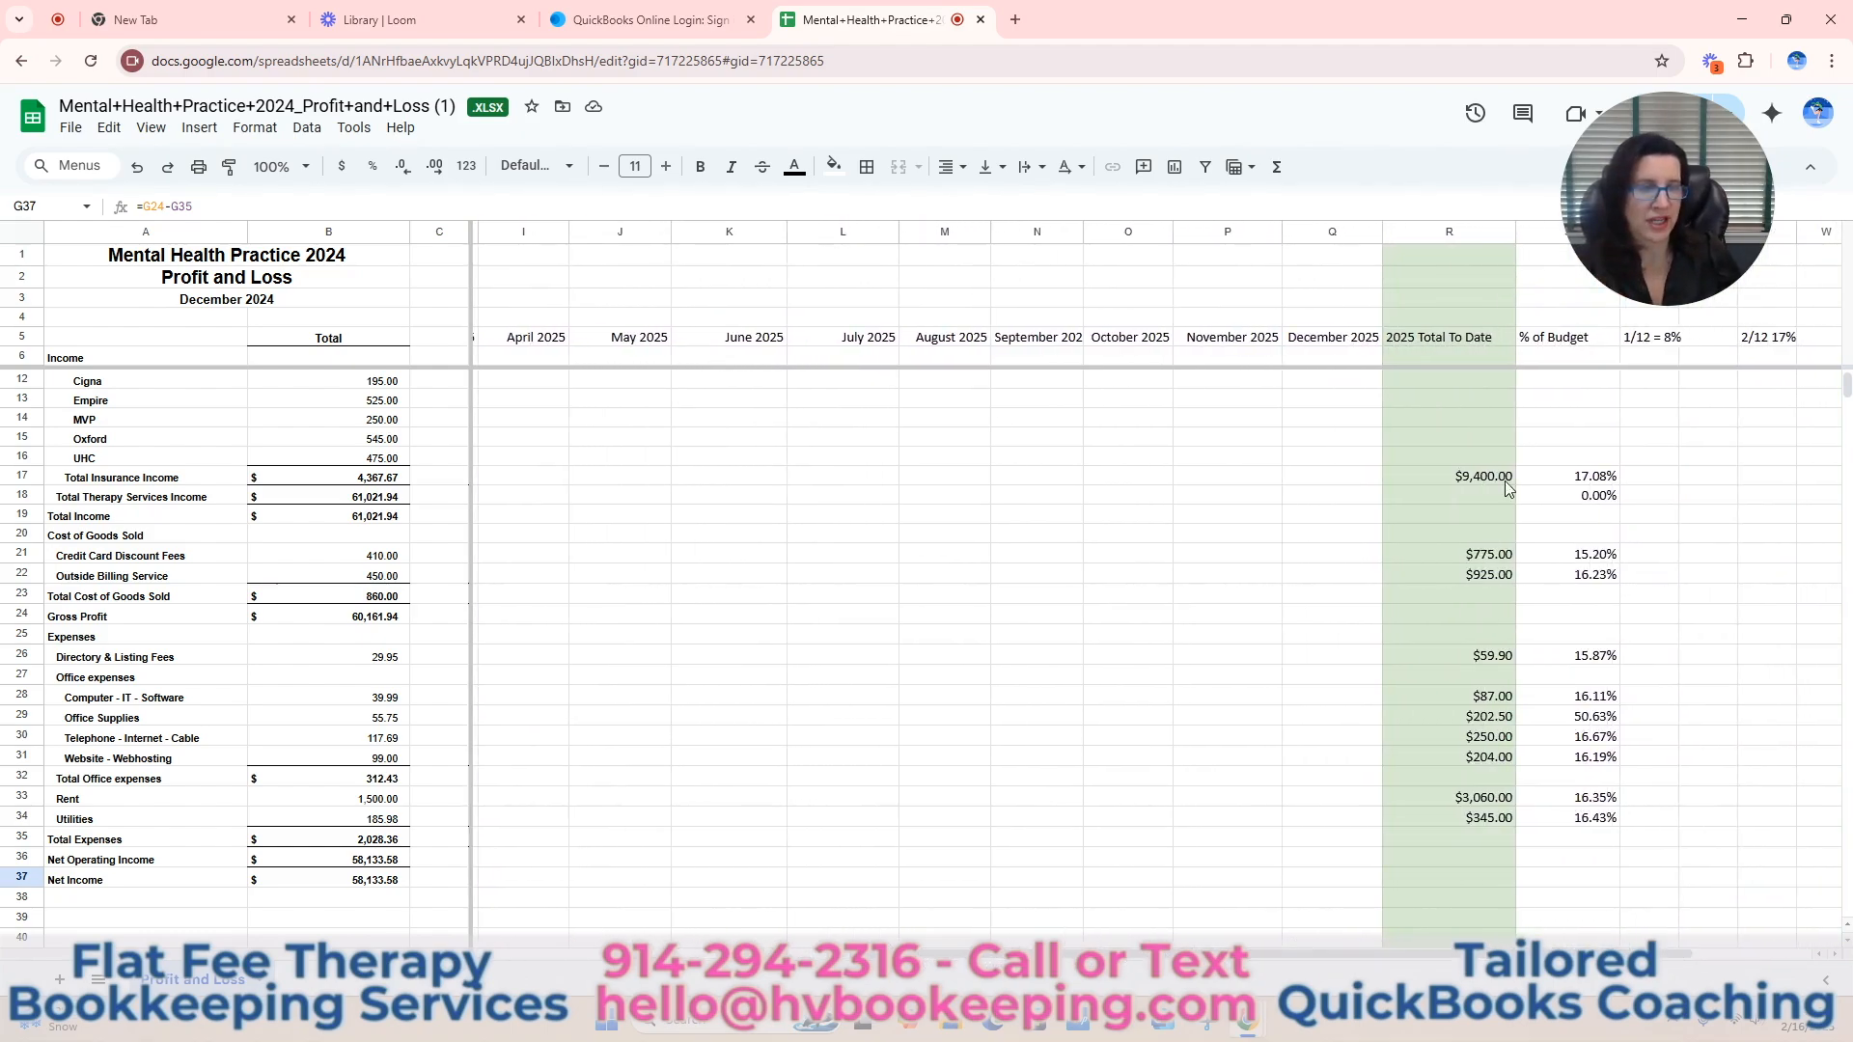
pyautogui.click(1491, 480)
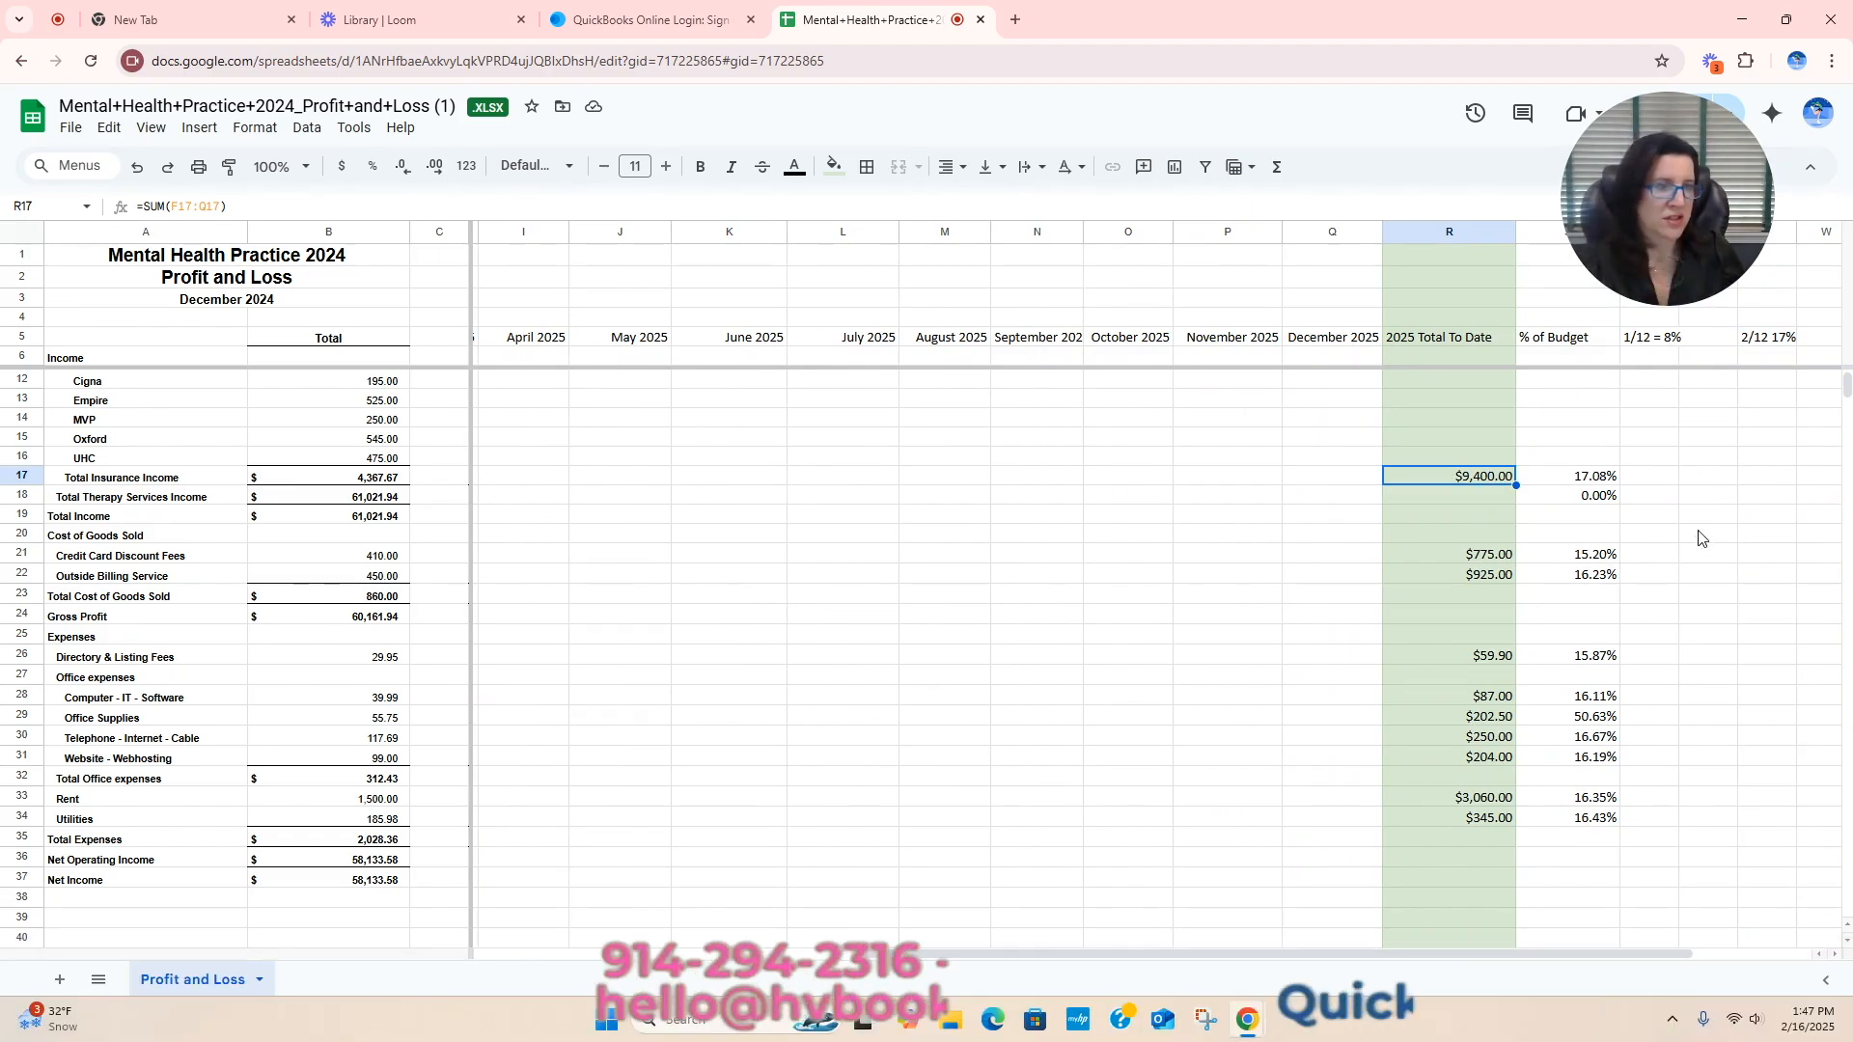
pyautogui.scroll(2, 1700, 538)
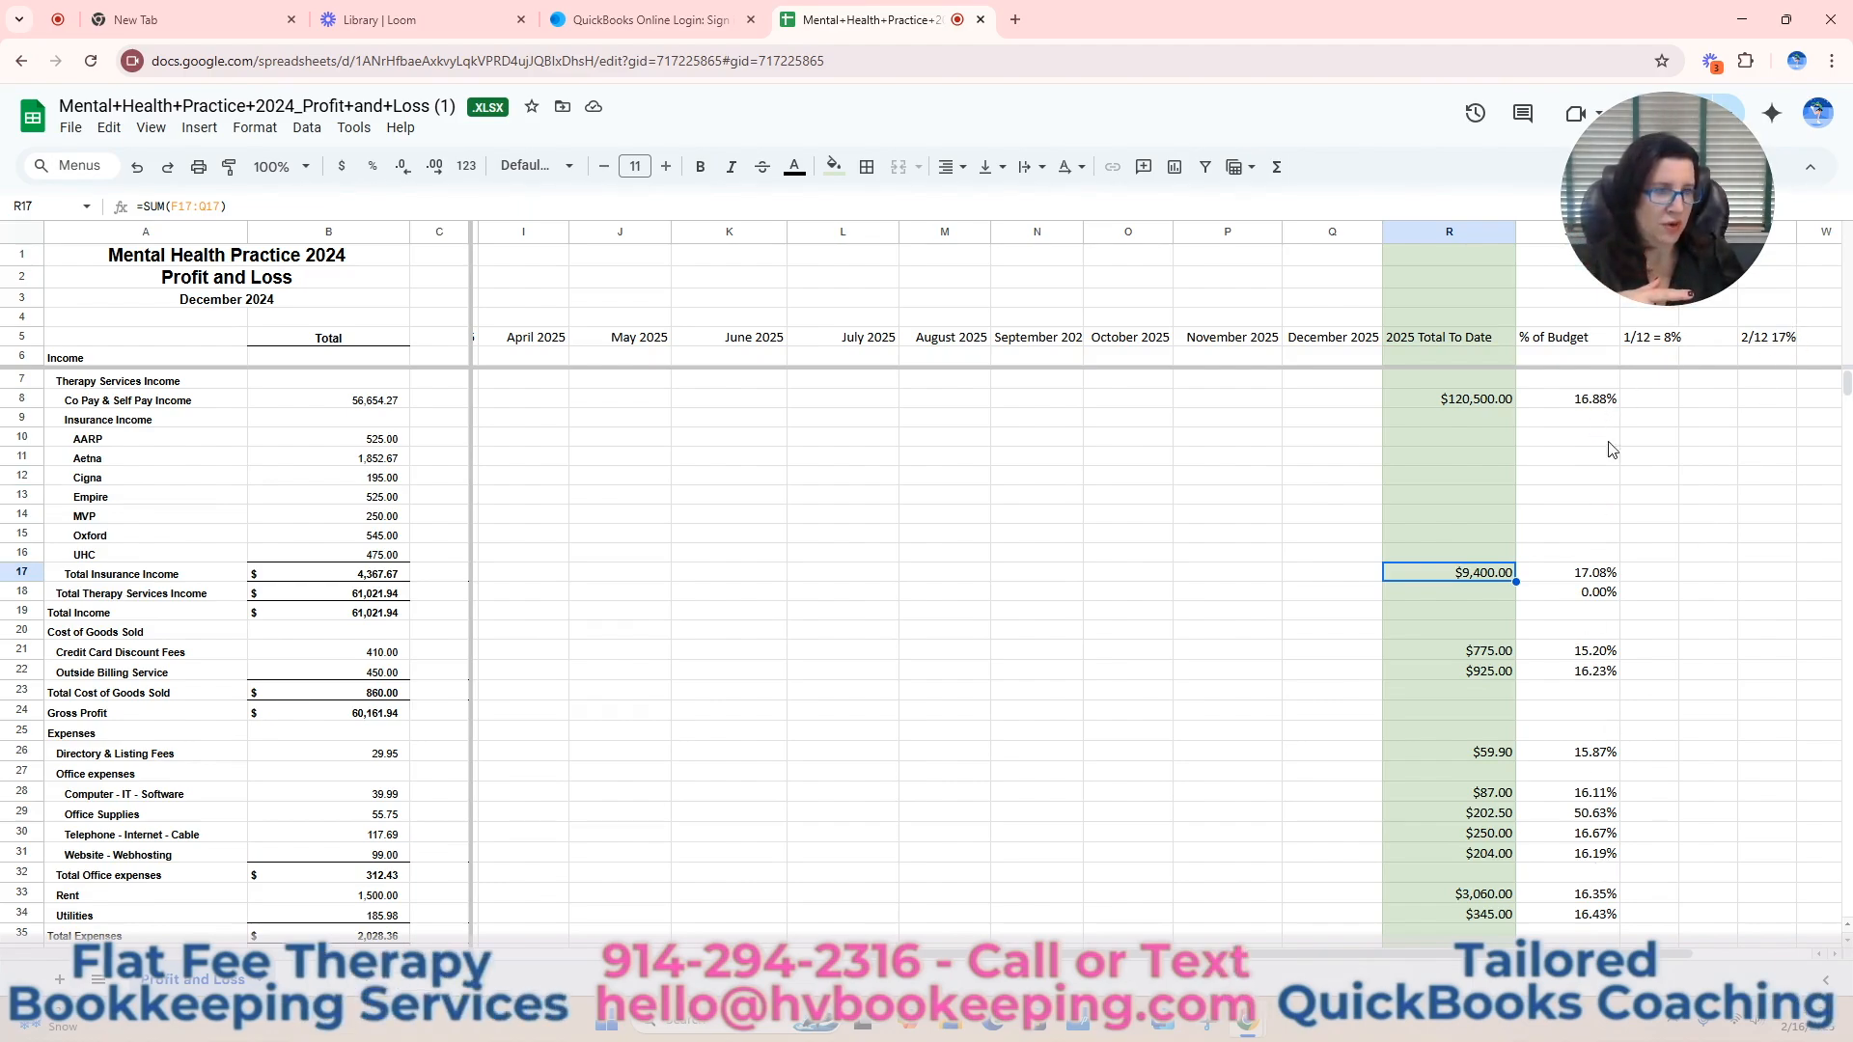
pyautogui.click(1603, 398)
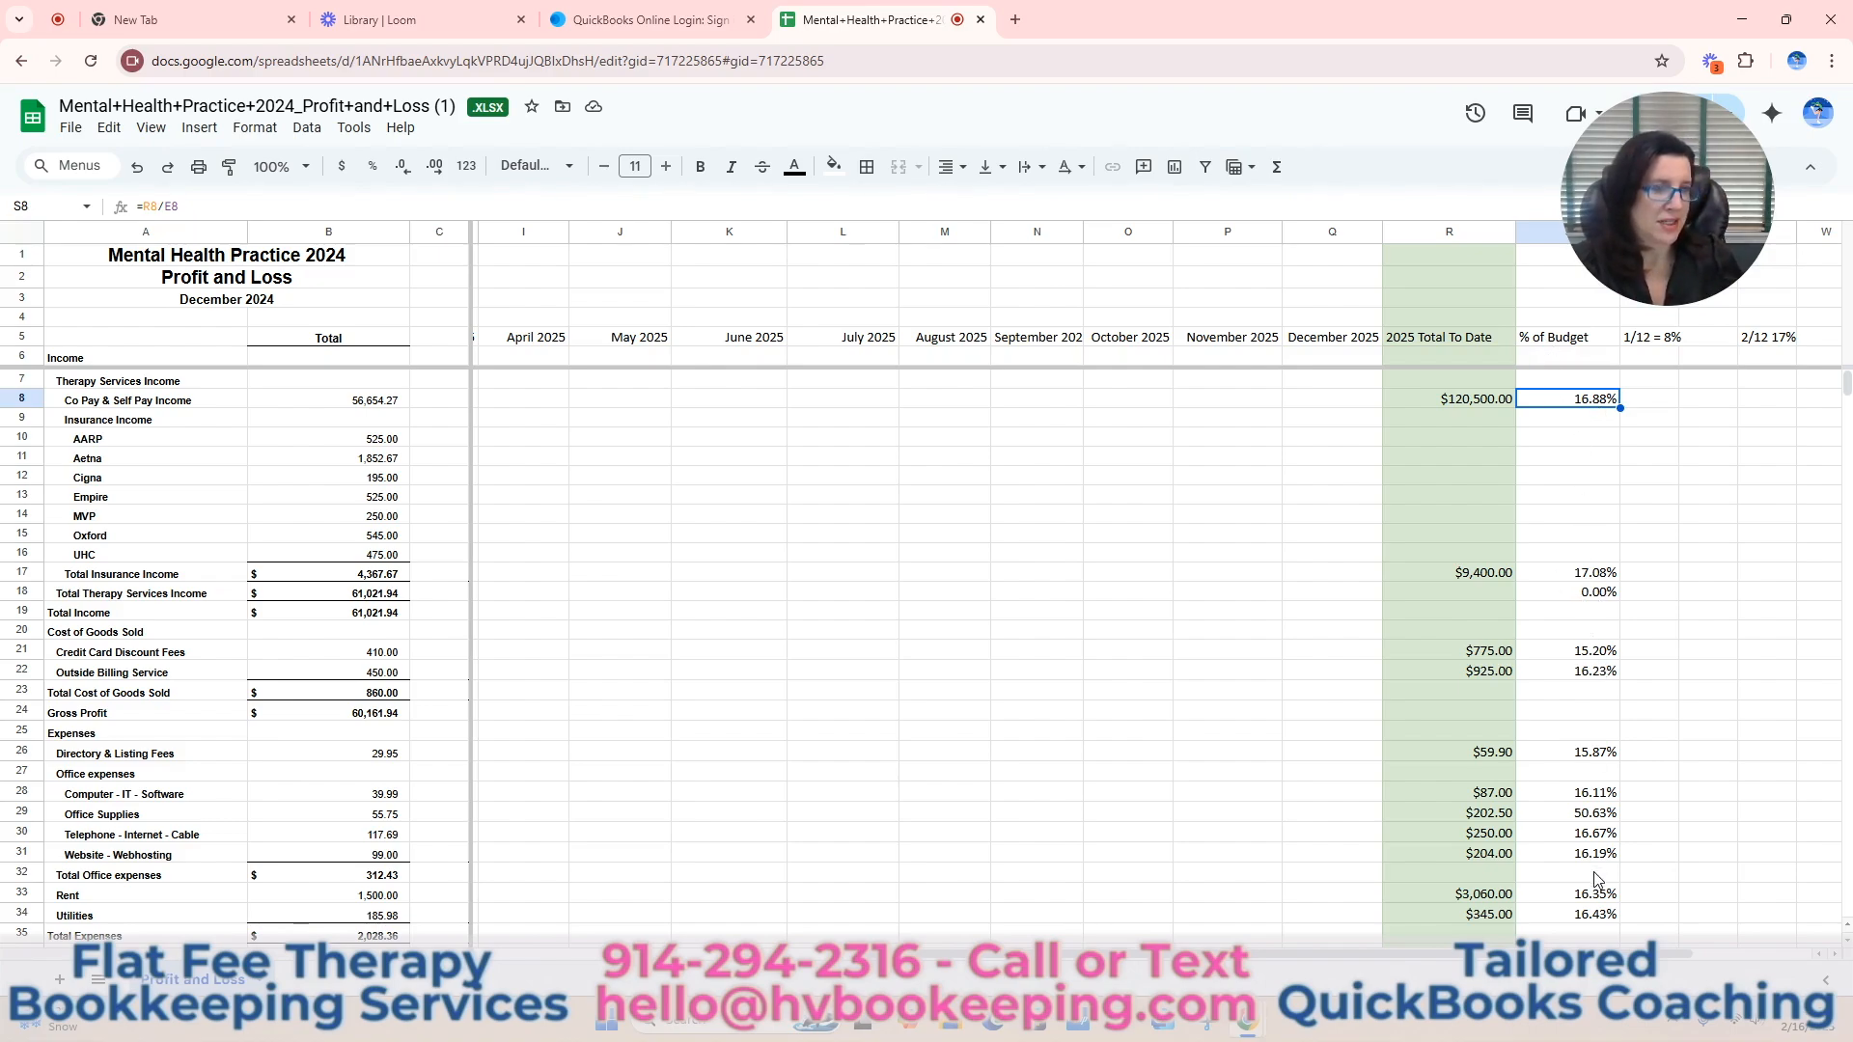
pyautogui.scroll(-1, 1596, 878)
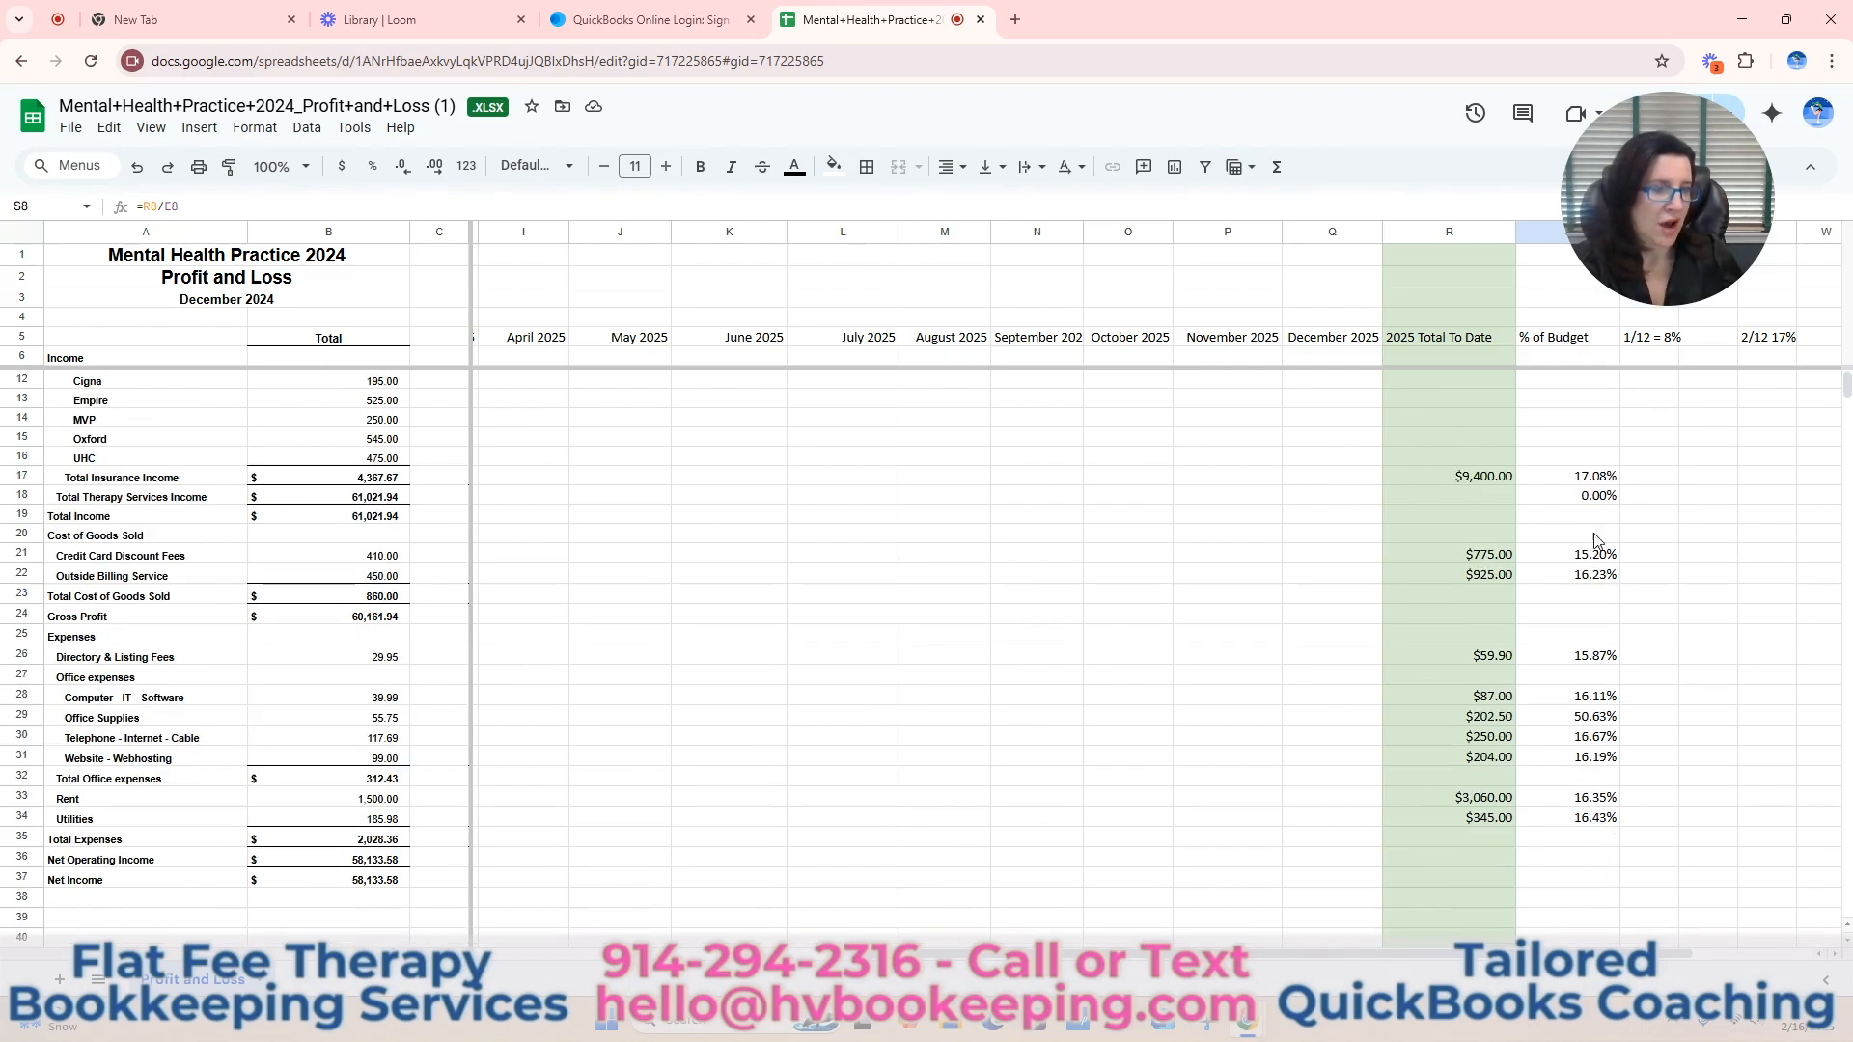
pyautogui.click(1602, 720)
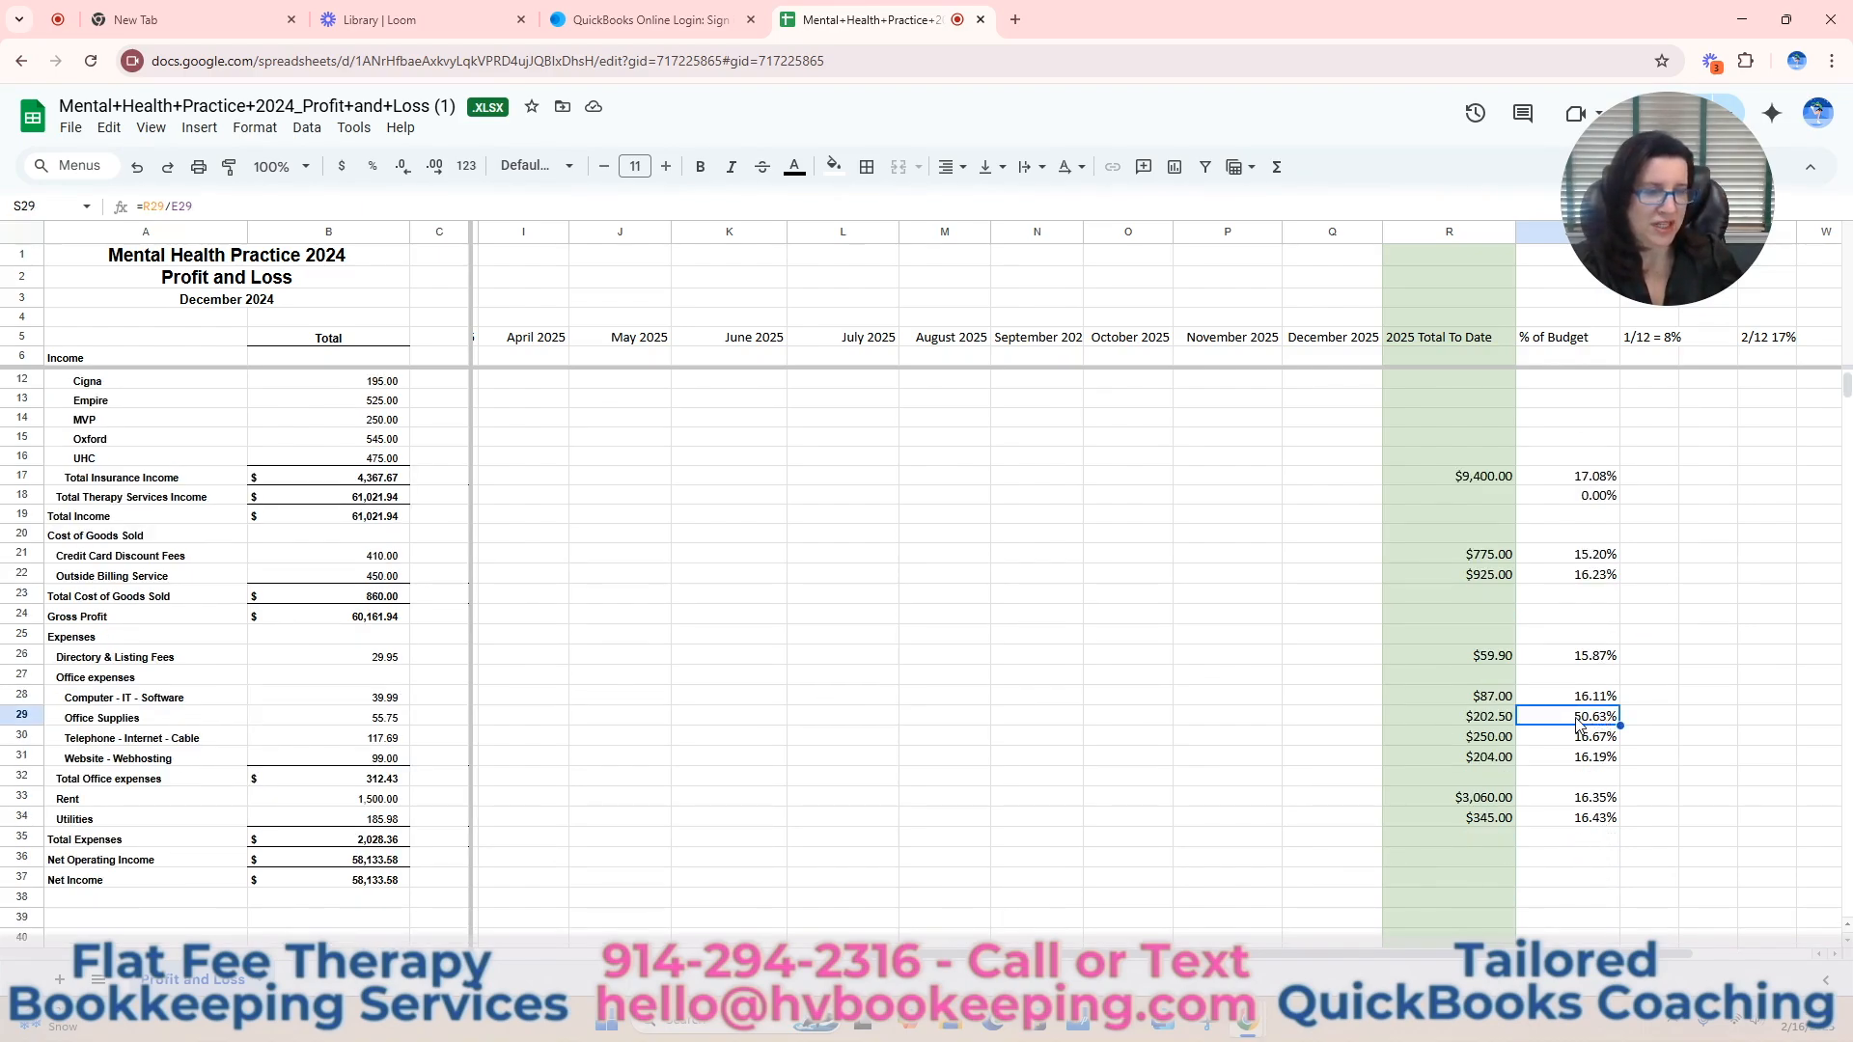
pyautogui.click(833, 166)
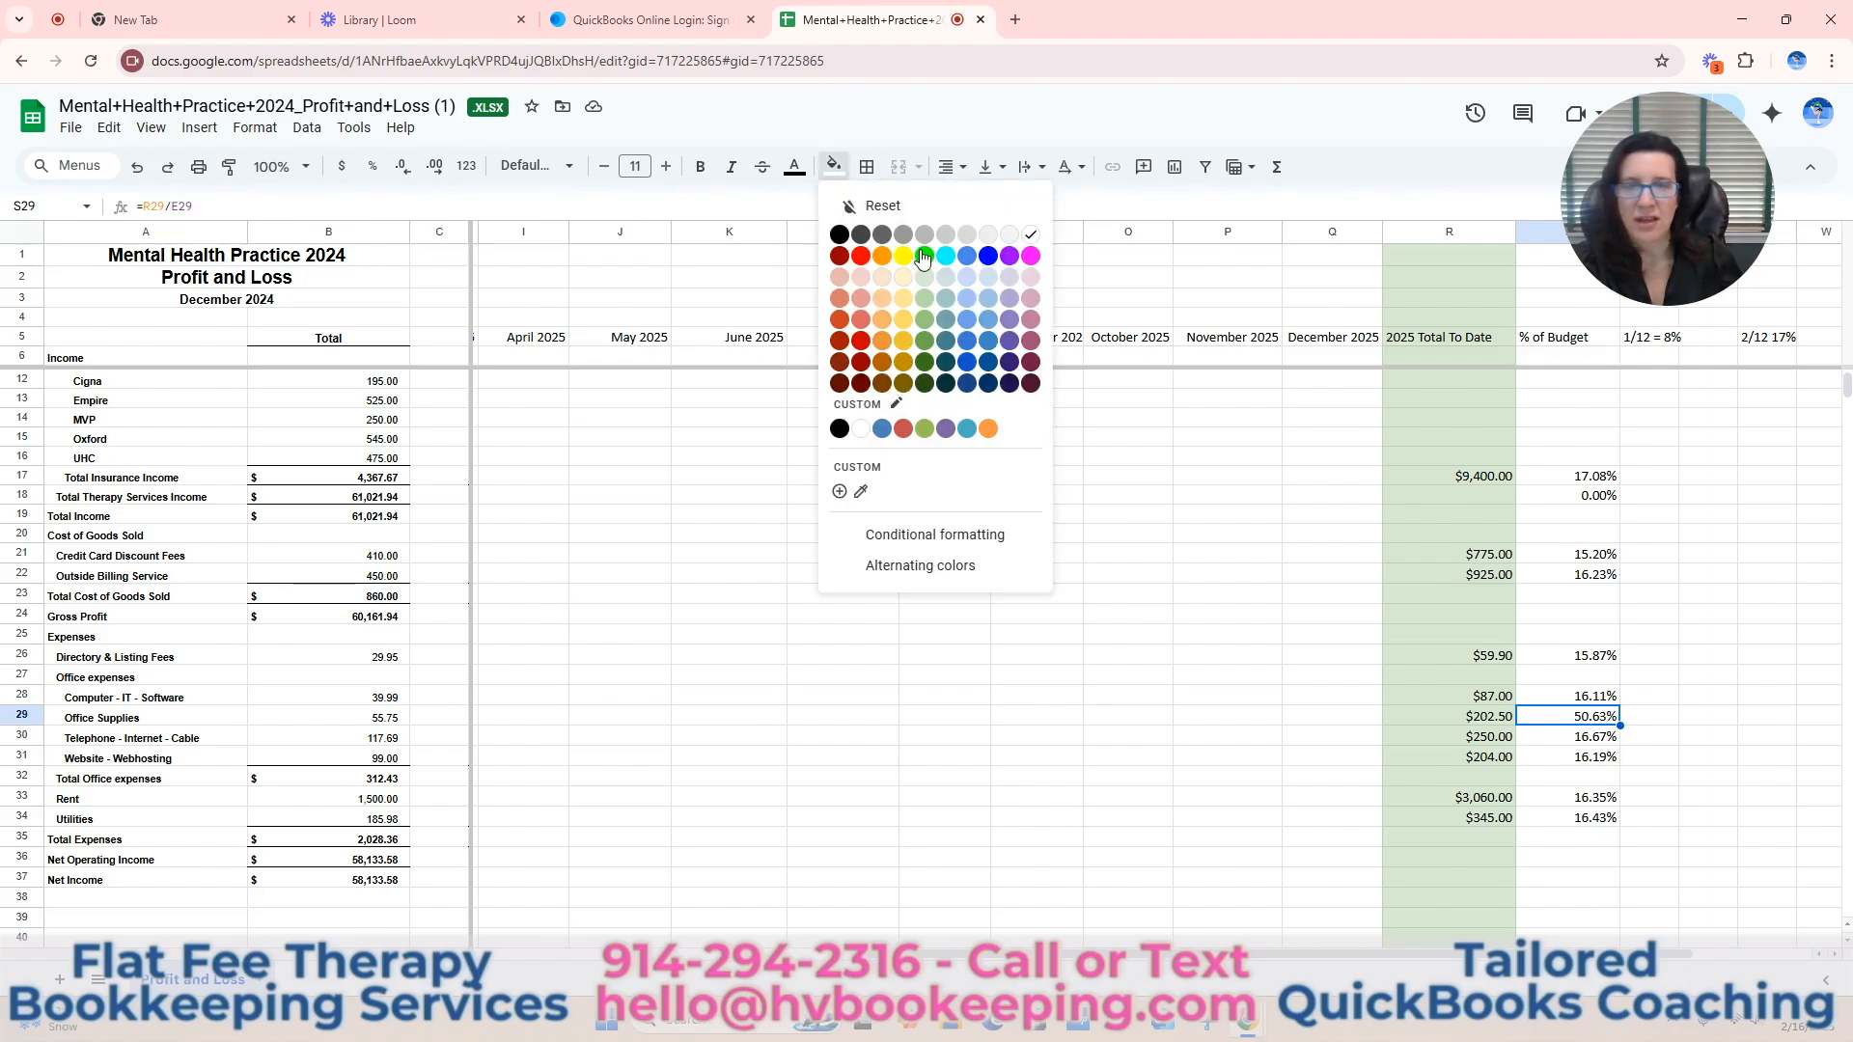
pyautogui.click(861, 277)
# Examine the Office Supplies row's monthly estimate, 2025 budget and January and February 2025 amounts to trace its high percentage.
pyautogui.press('Left')
pyautogui.press('Left')
pyautogui.press('Left')
pyautogui.press('Left')
pyautogui.press('Left')
pyautogui.press('Left')
pyautogui.press('Left')
pyautogui.press('Left')
pyautogui.press('Left')
pyautogui.press('Left')
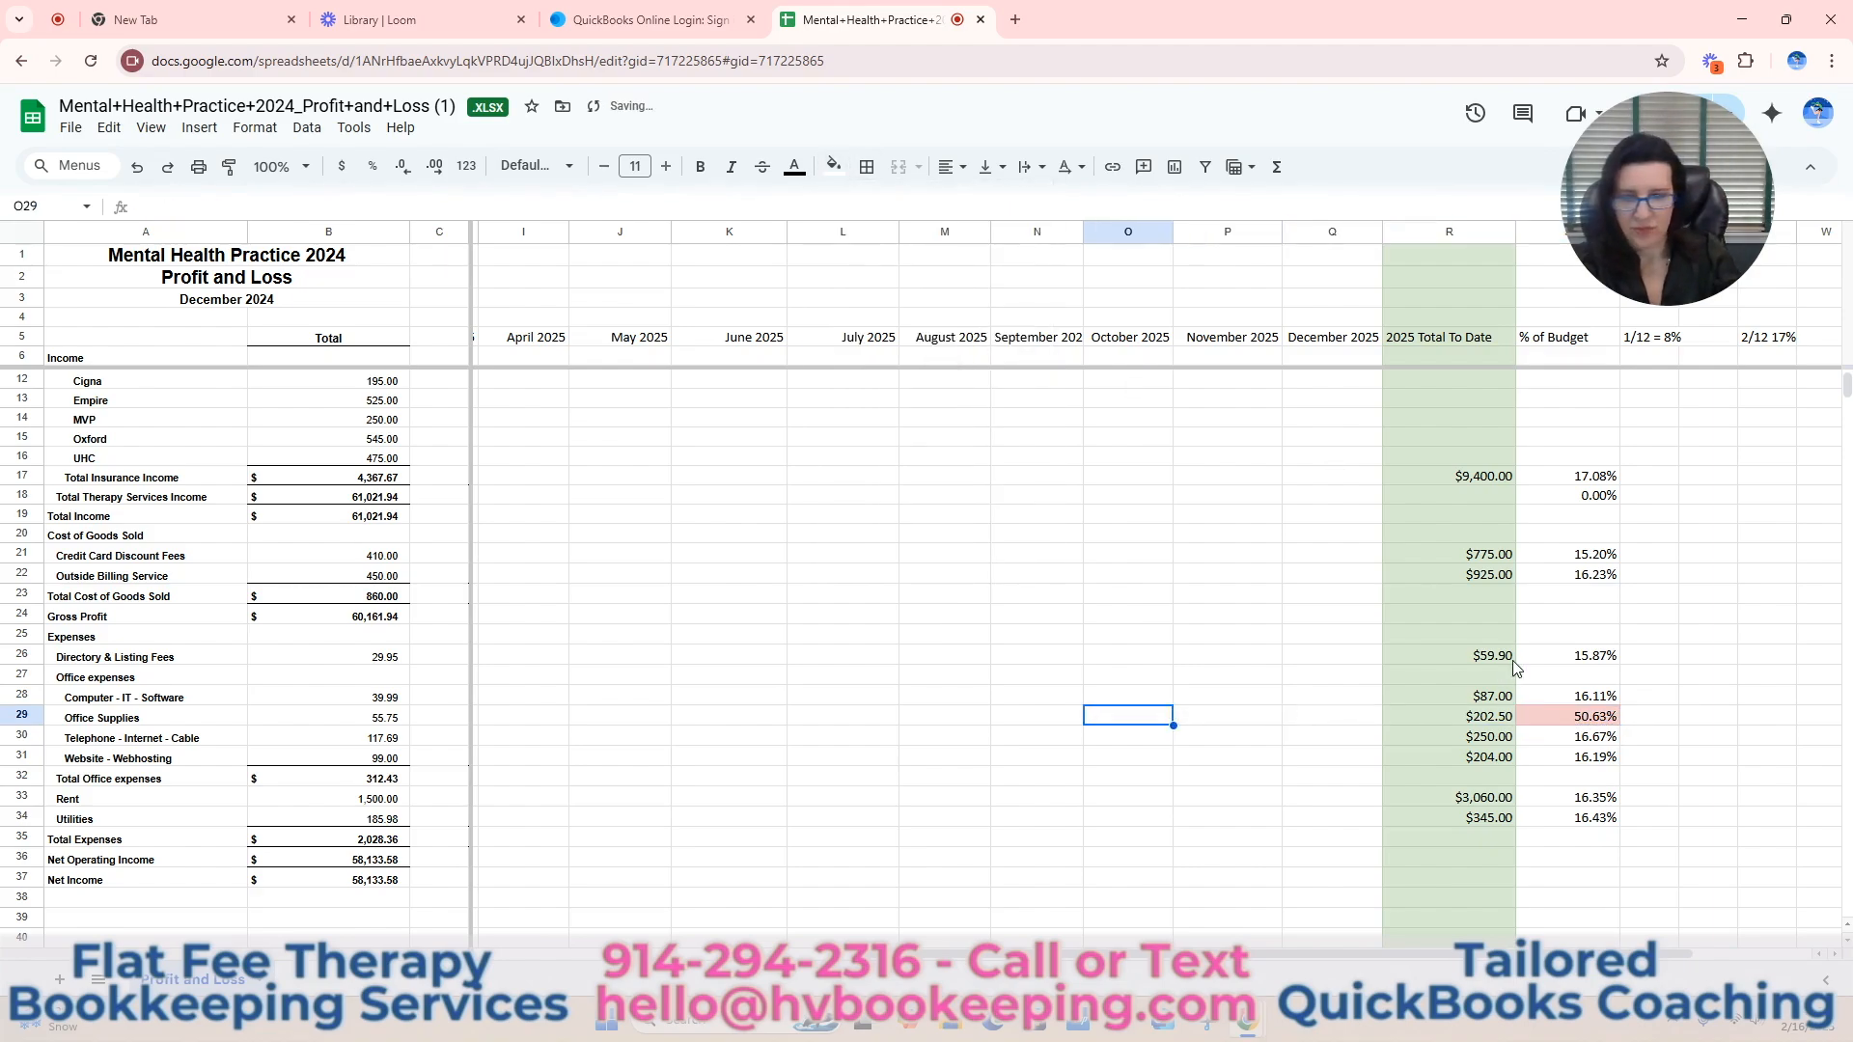
pyautogui.press('Left')
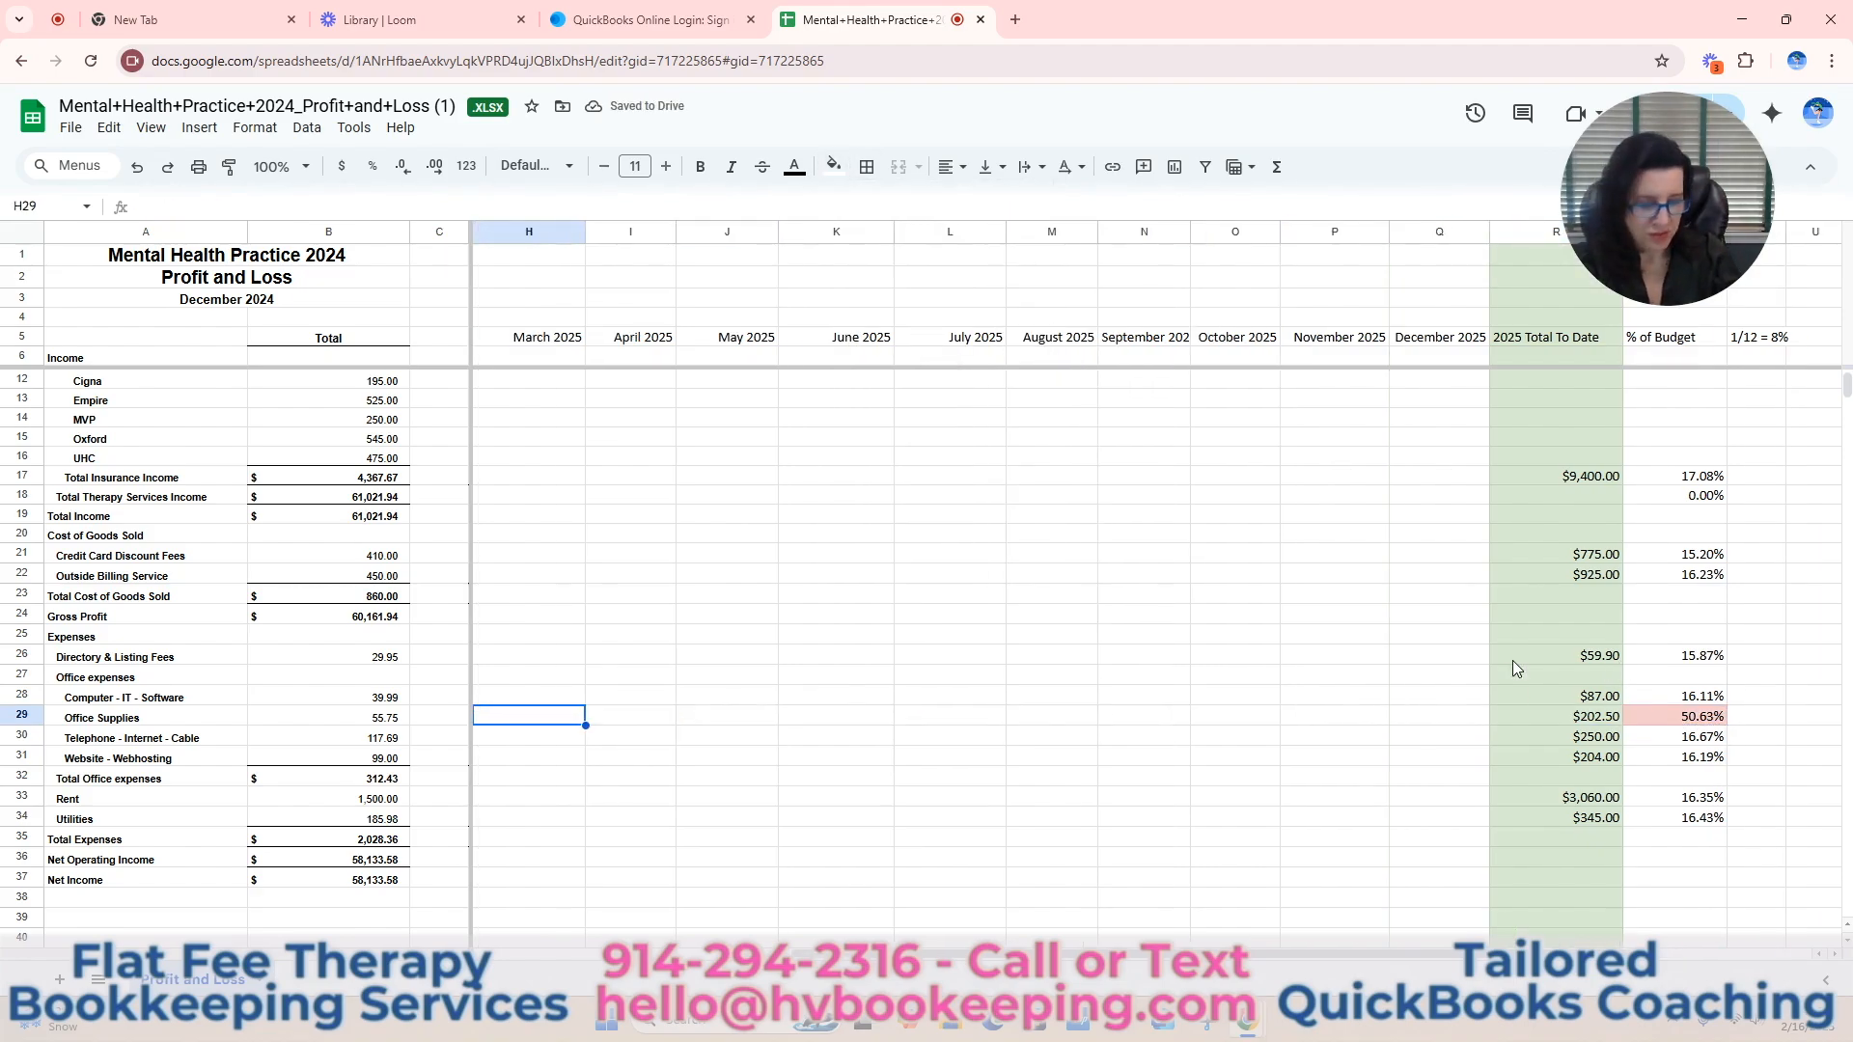
pyautogui.press('Left')
pyautogui.press('Left')
pyautogui.press('Left')
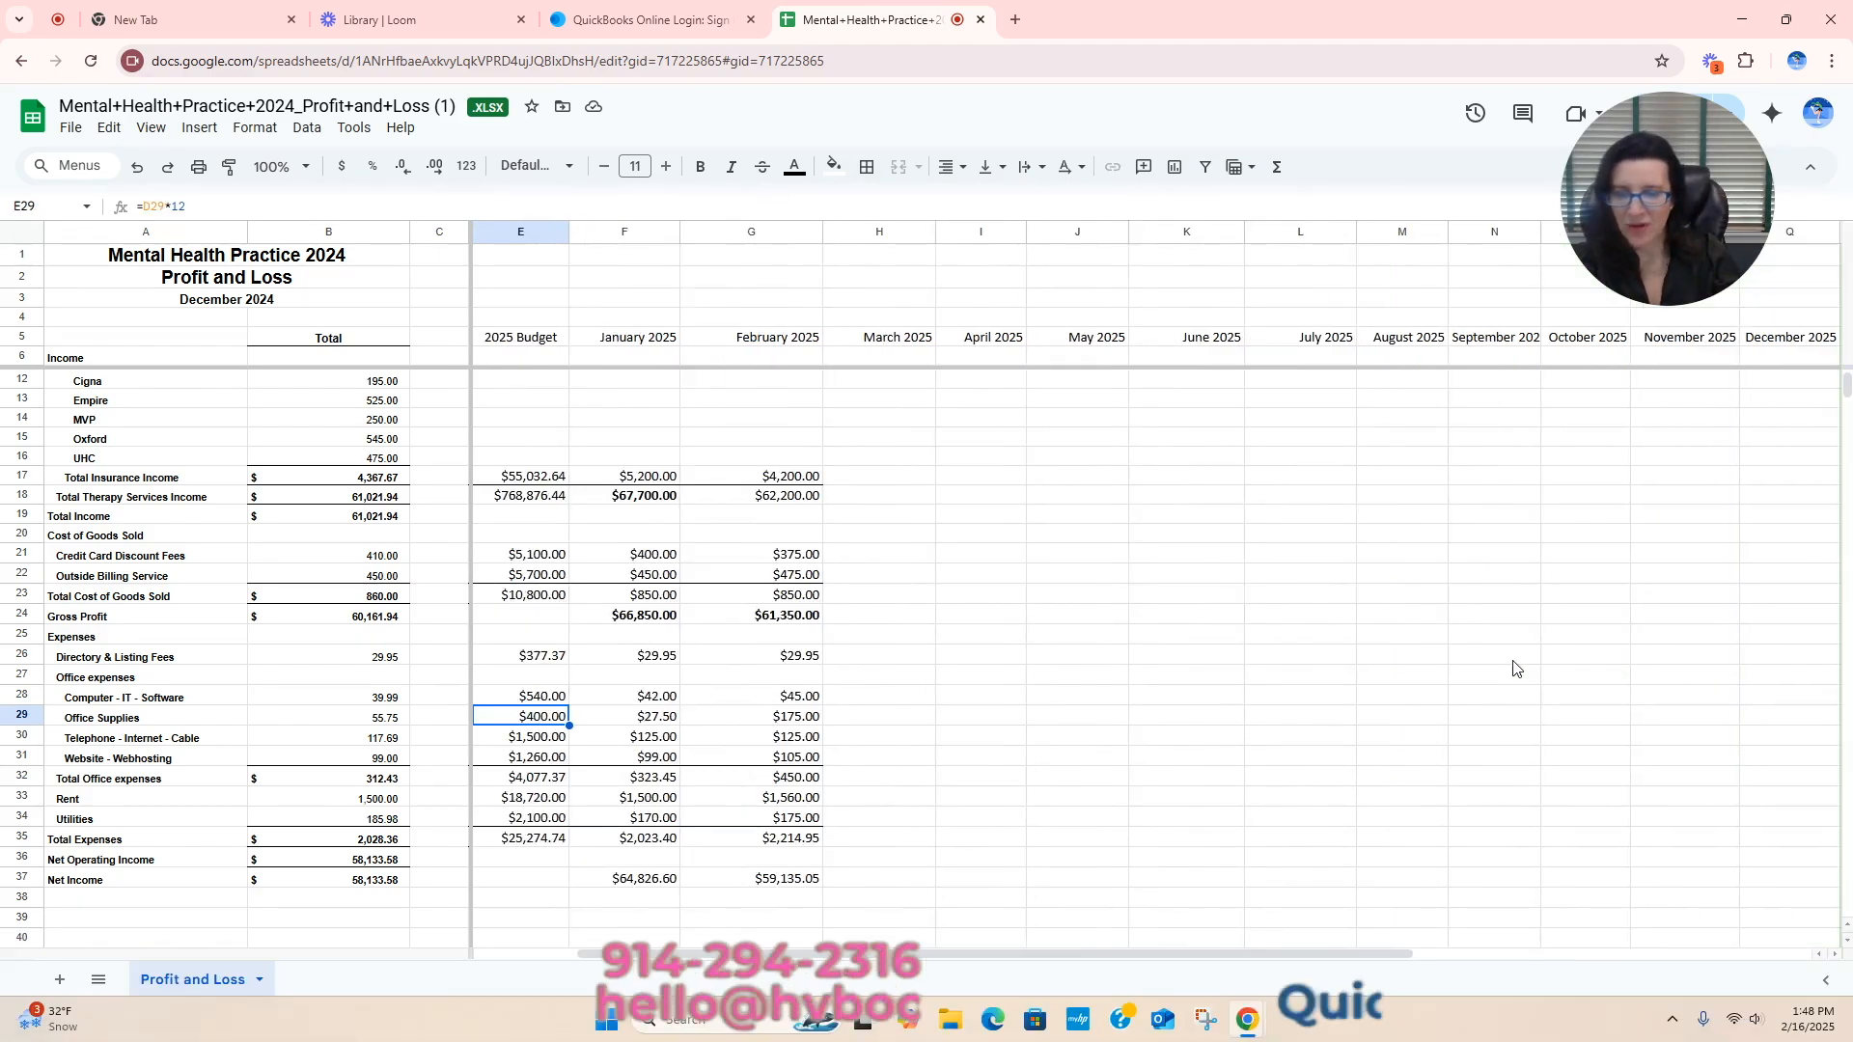
pyautogui.press('Left')
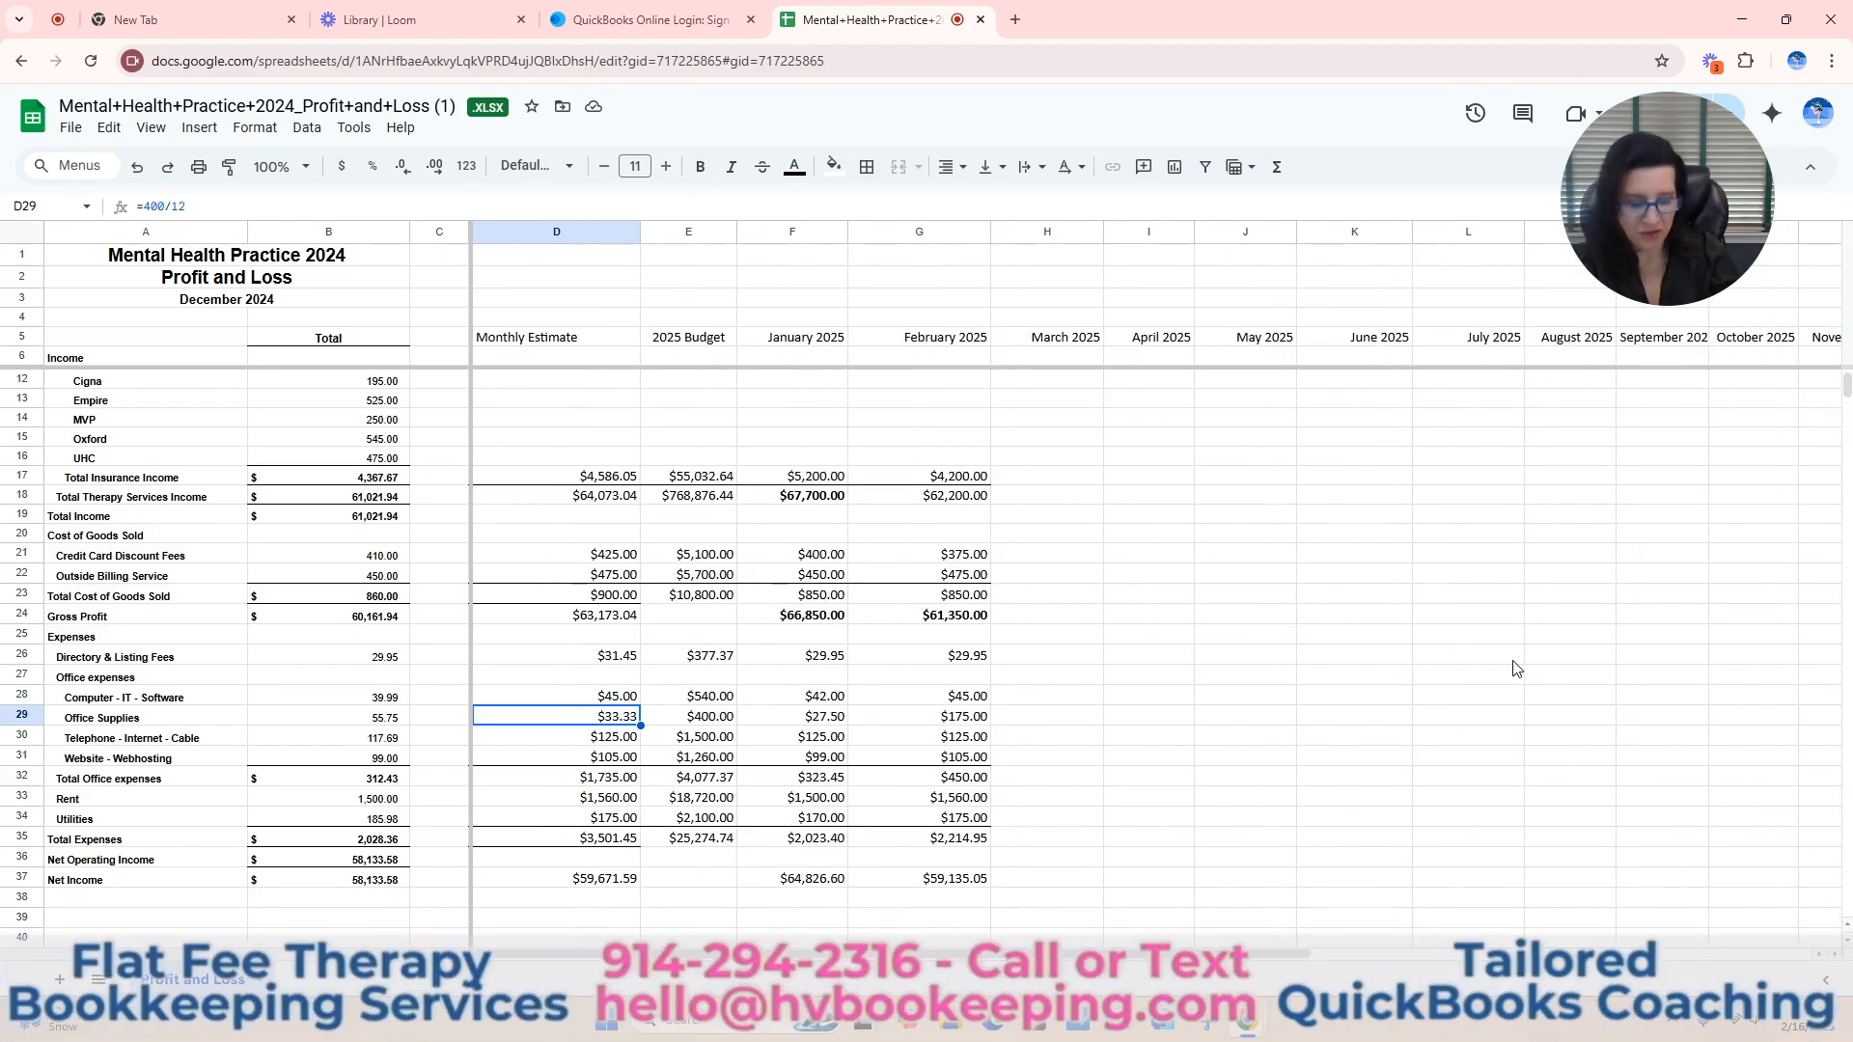
pyautogui.press('Right')
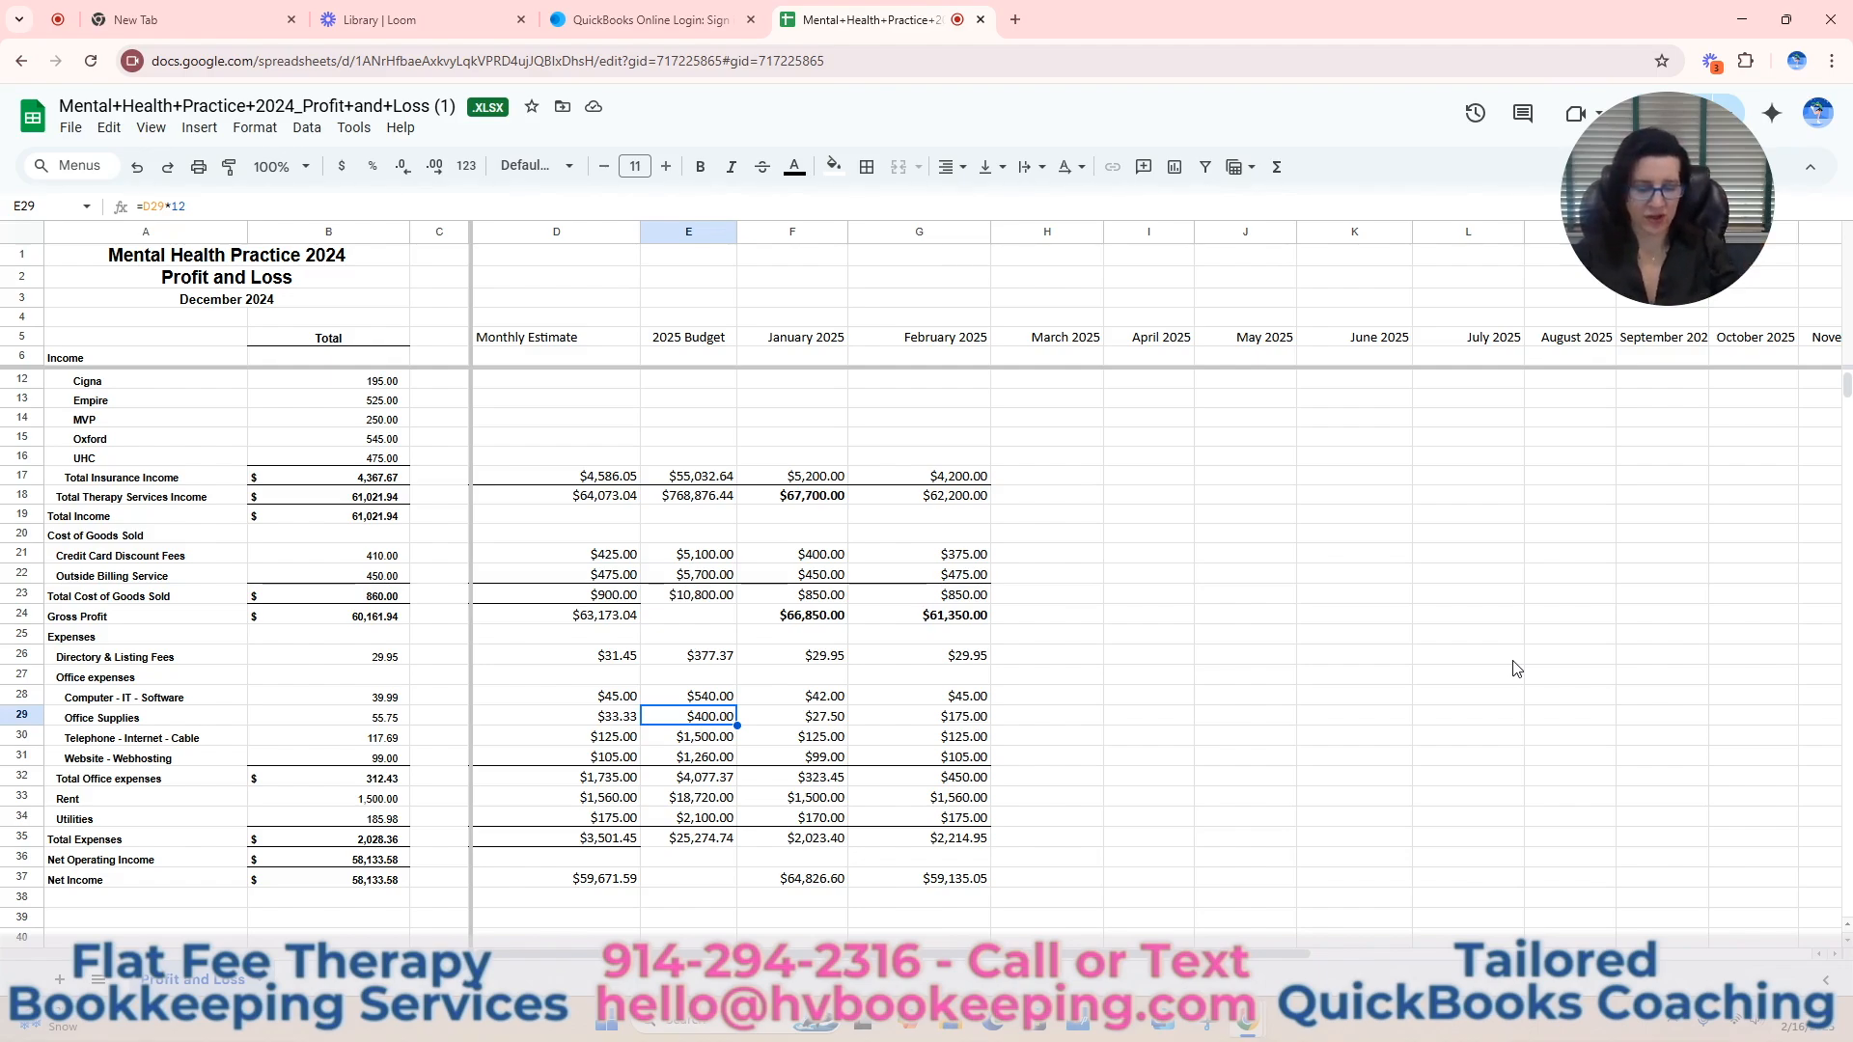
pyautogui.press('Right')
pyautogui.press('Right')
pyautogui.press('Right')
pyautogui.press('Right')
pyautogui.press('Right')
pyautogui.press('Right')
pyautogui.press('Right')
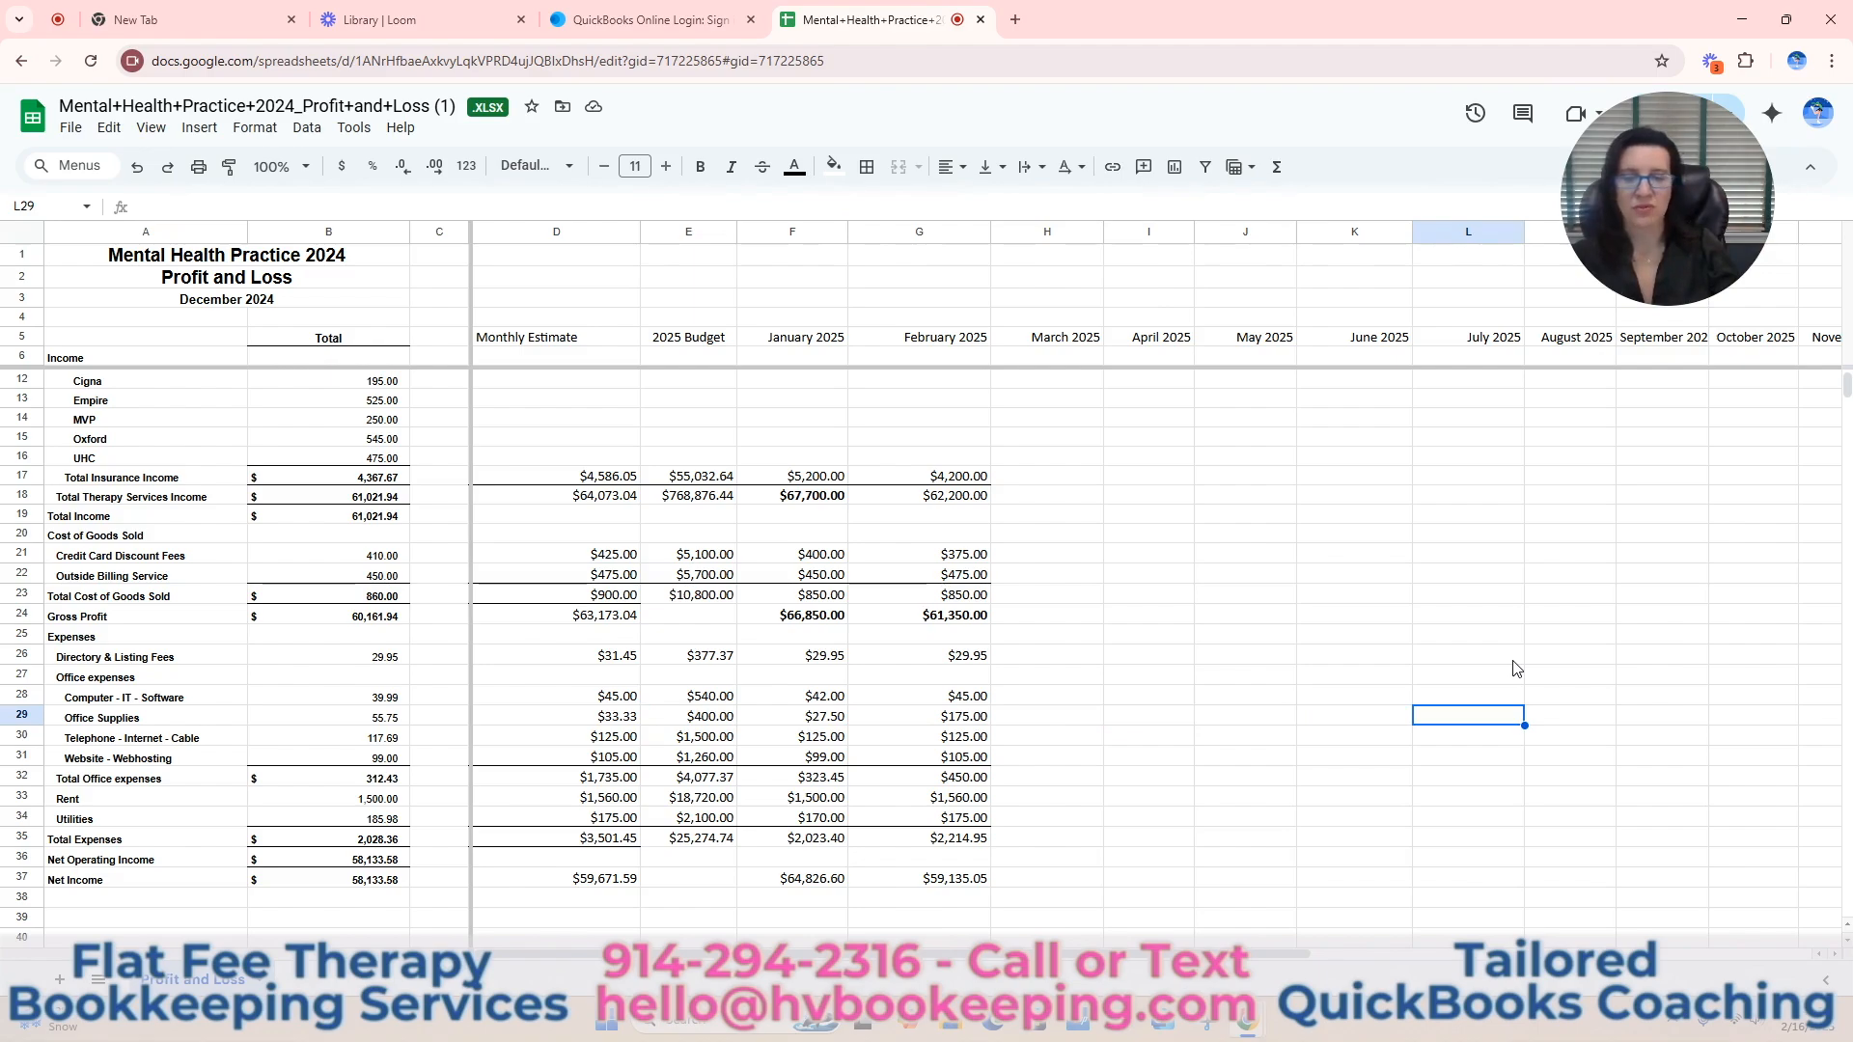
pyautogui.click(725, 722)
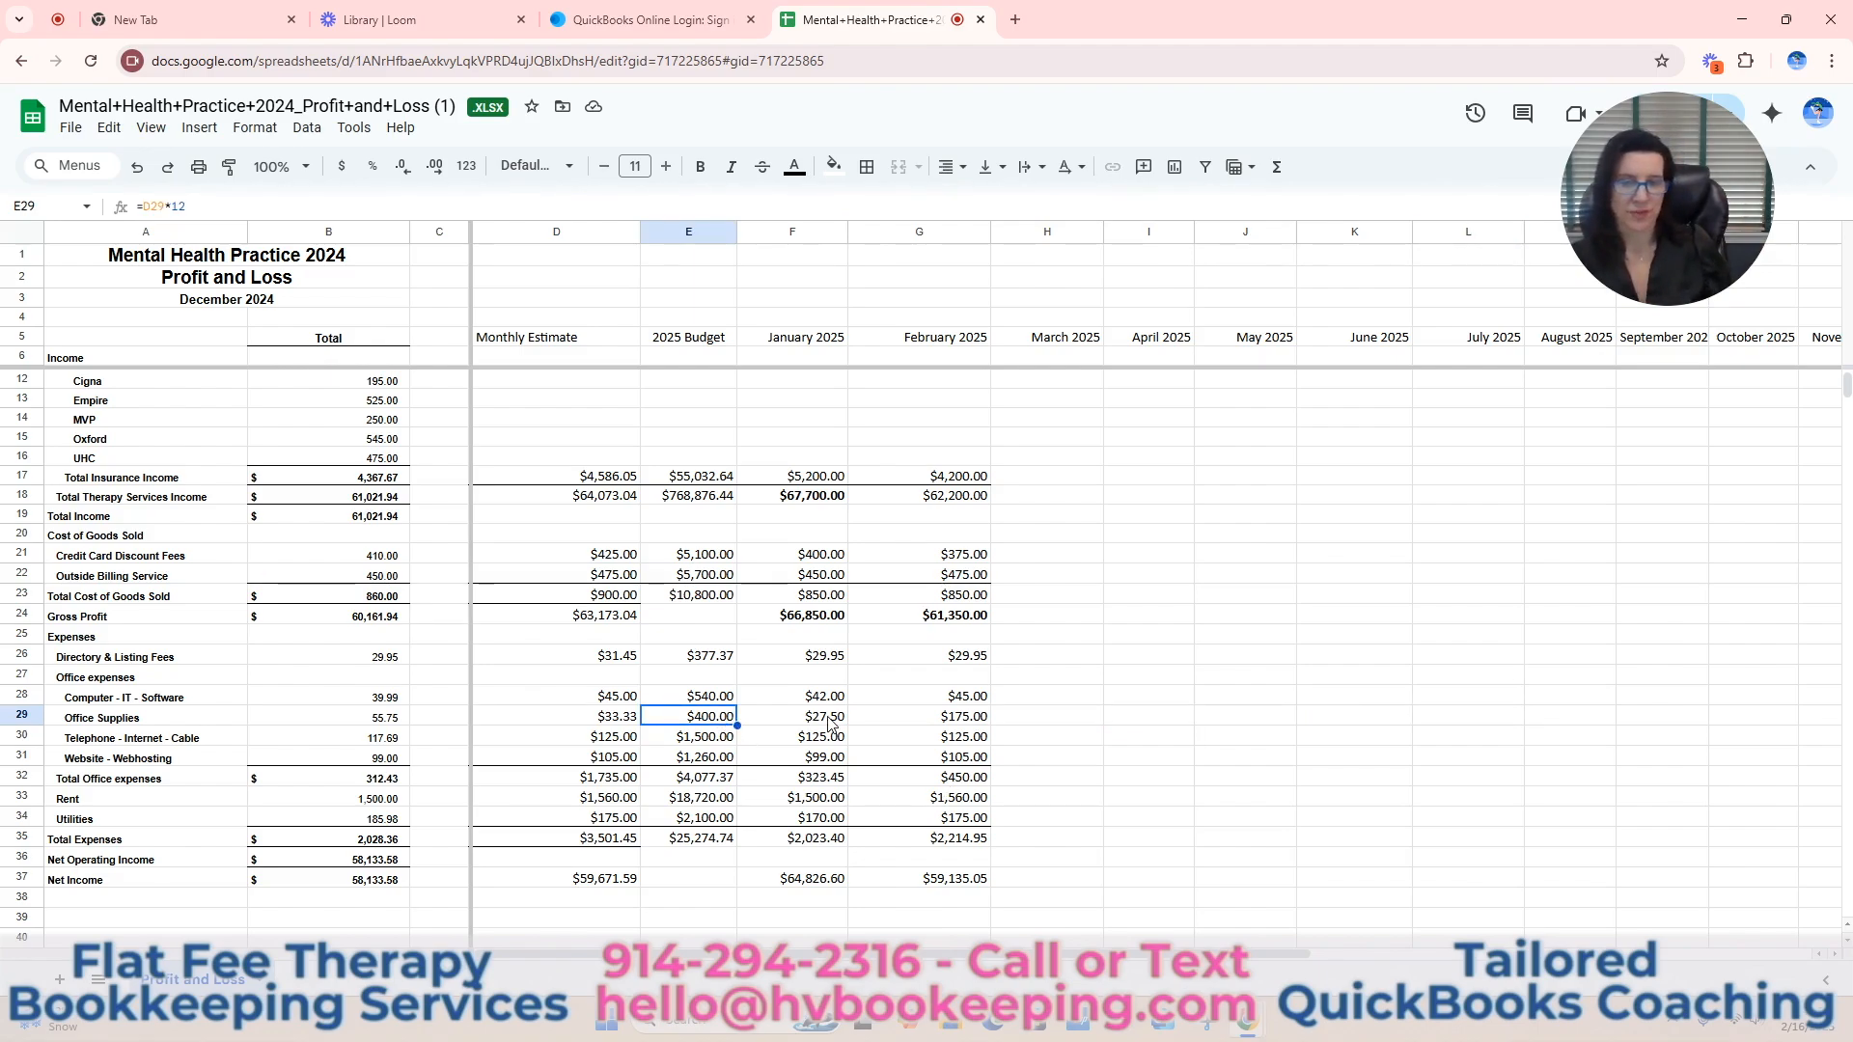
pyautogui.press('Right')
pyautogui.press('Right')
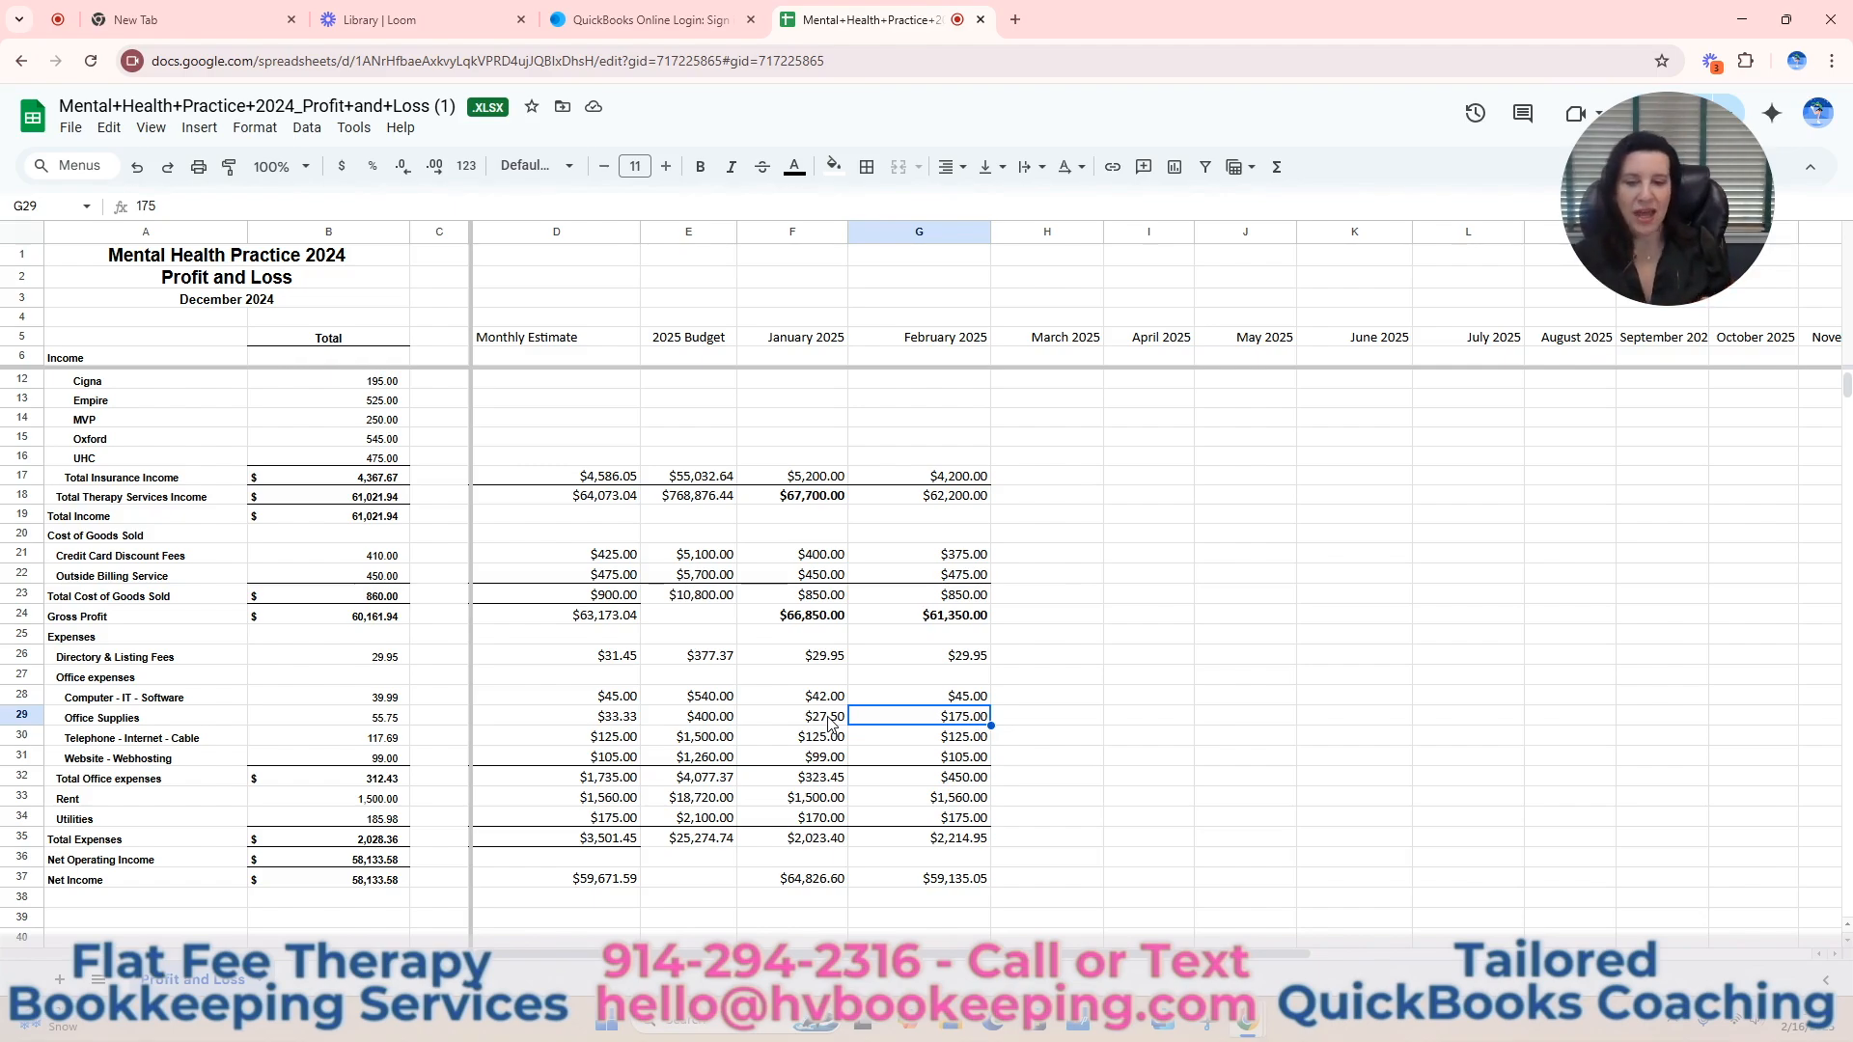
# Review the 2025 Total To Date and % of Budget columns, from Office Supplies up to Co Pay & Self Pay Income.
pyautogui.press('Right')
pyautogui.press('Right')
pyautogui.press('Right')
pyautogui.press('Right')
pyautogui.press('Right')
pyautogui.press('Right')
pyautogui.press('Right')
pyautogui.press('Right')
pyautogui.press('Right')
pyautogui.press('Right')
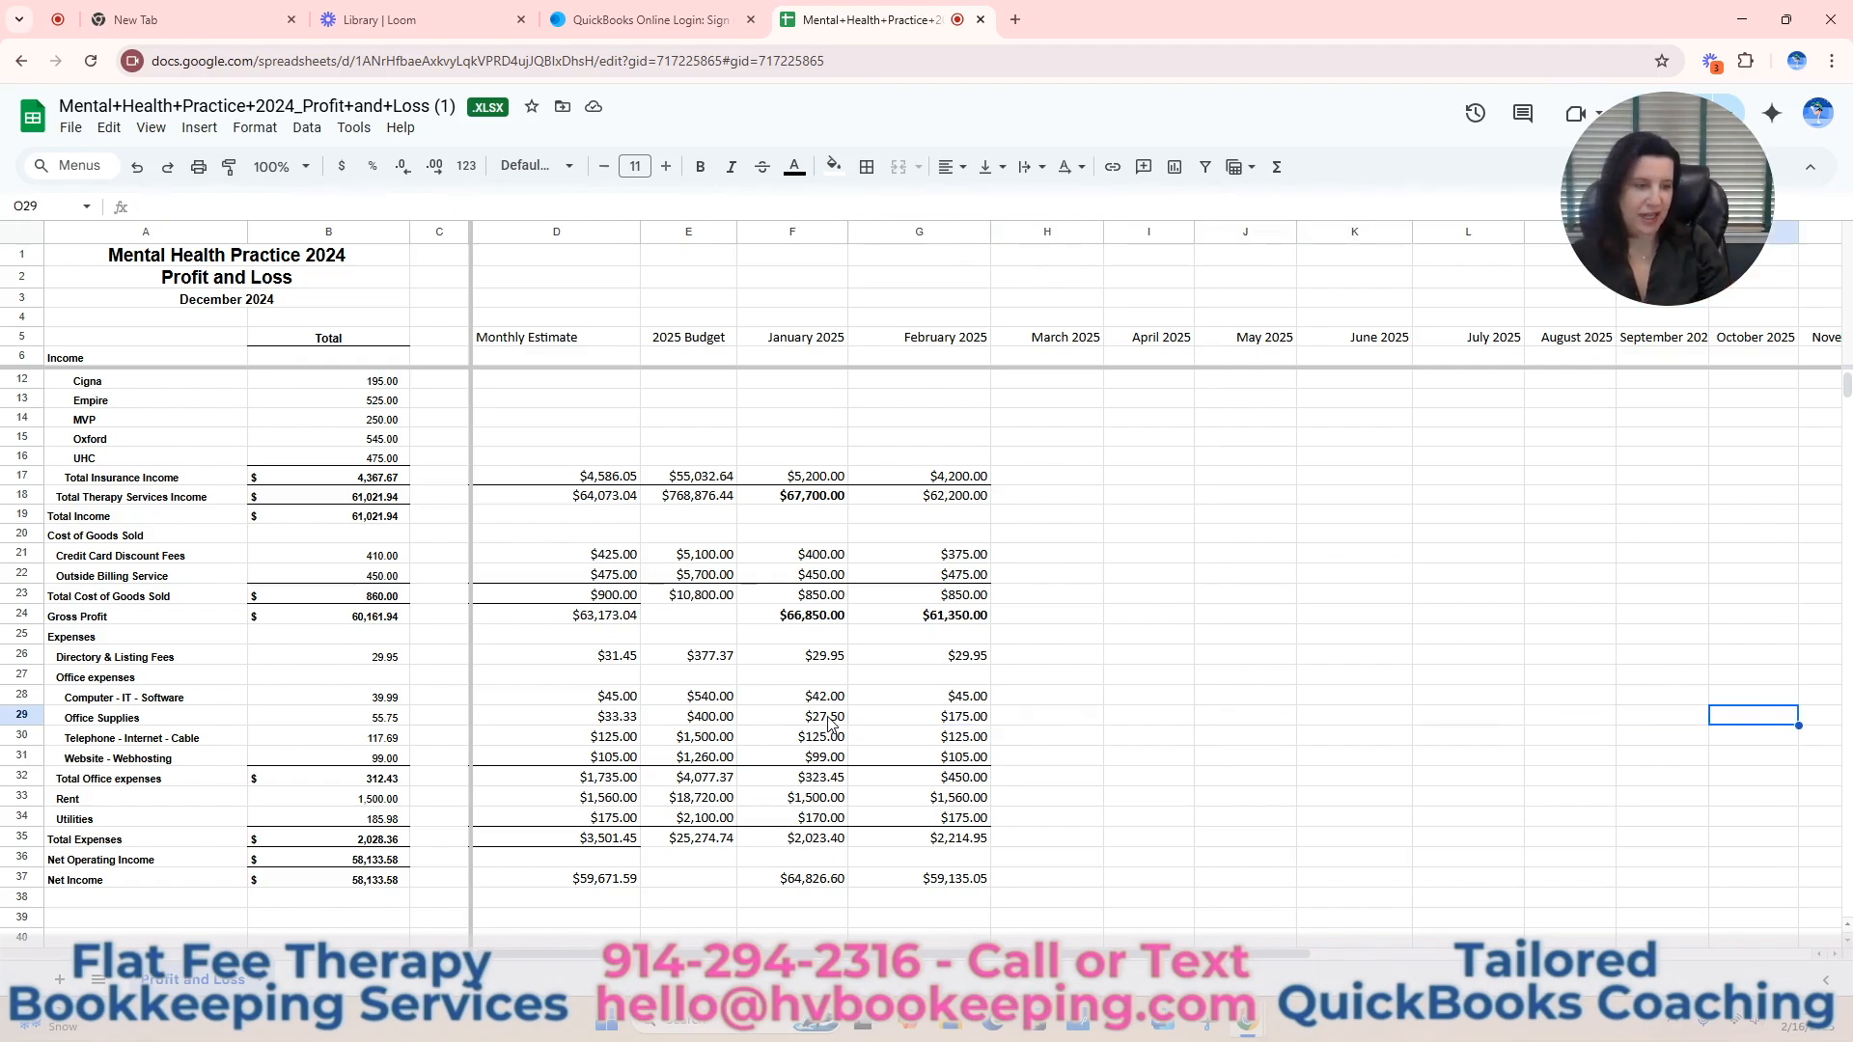
pyautogui.press('Right')
pyautogui.press('Right')
pyautogui.press('Right')
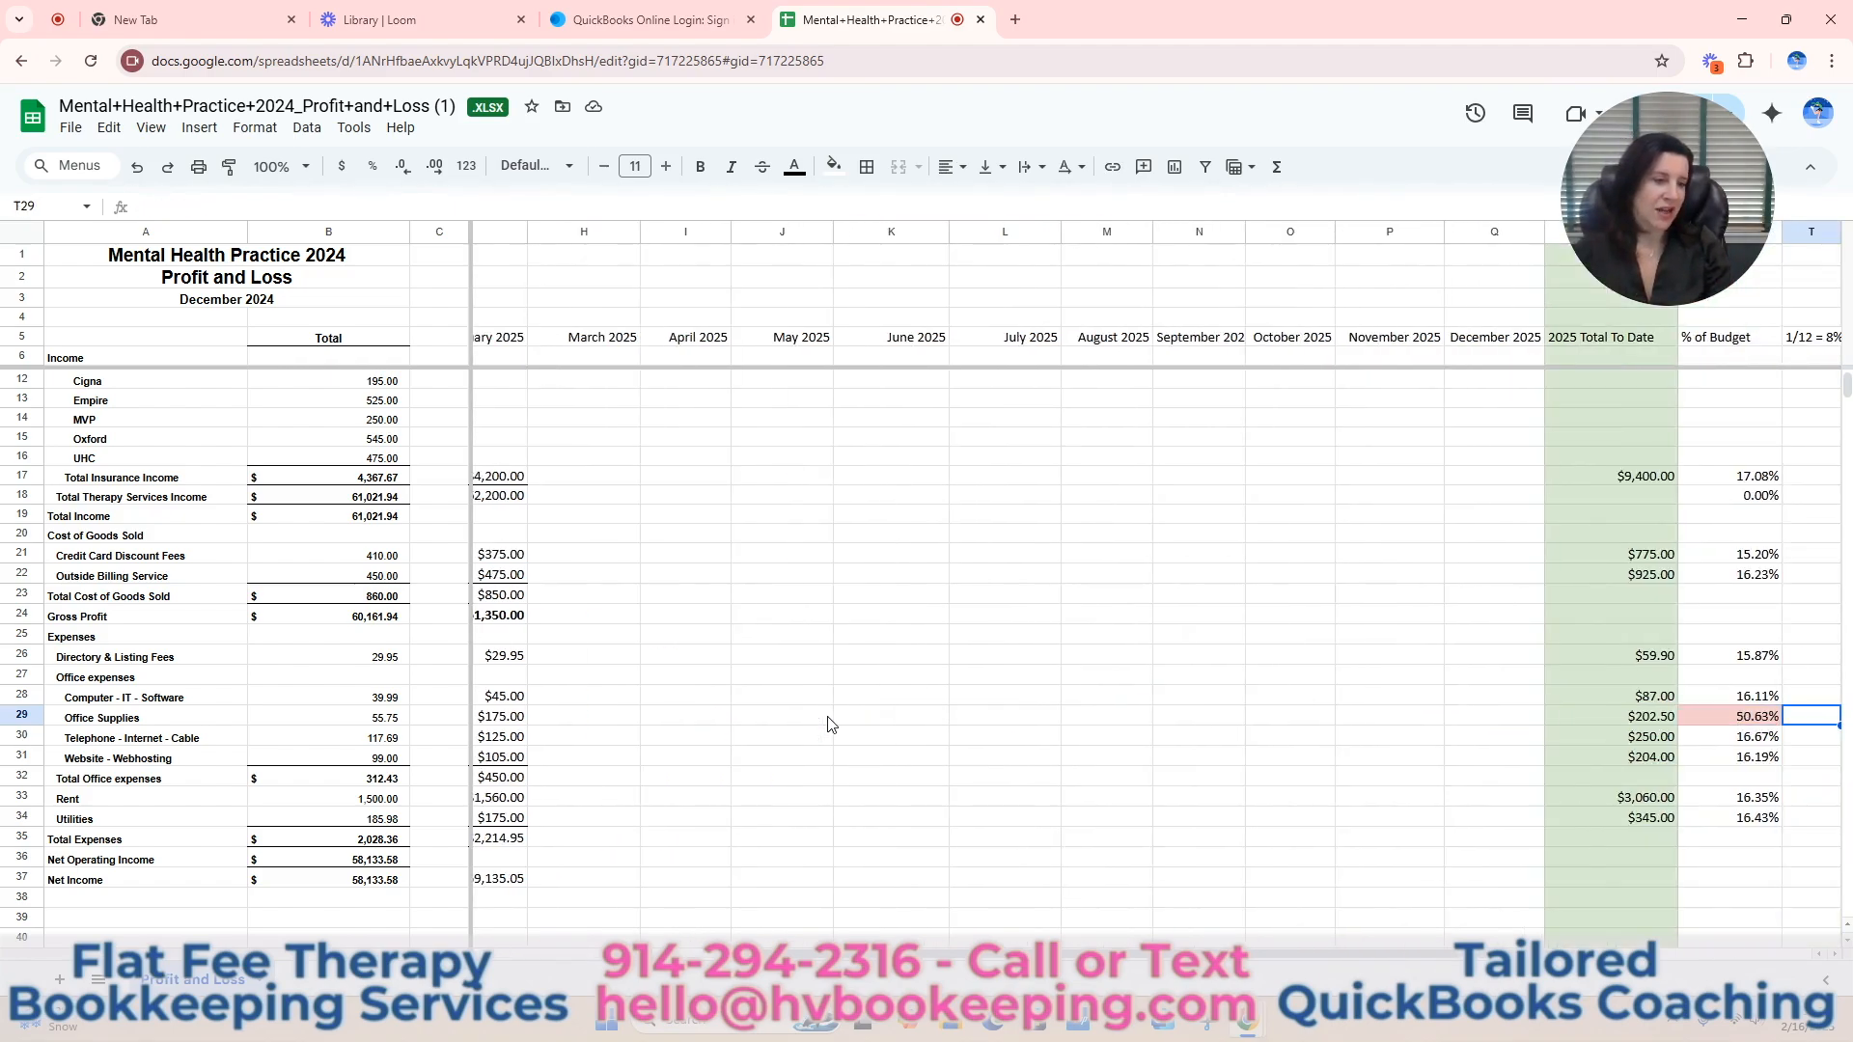
pyautogui.press('Right')
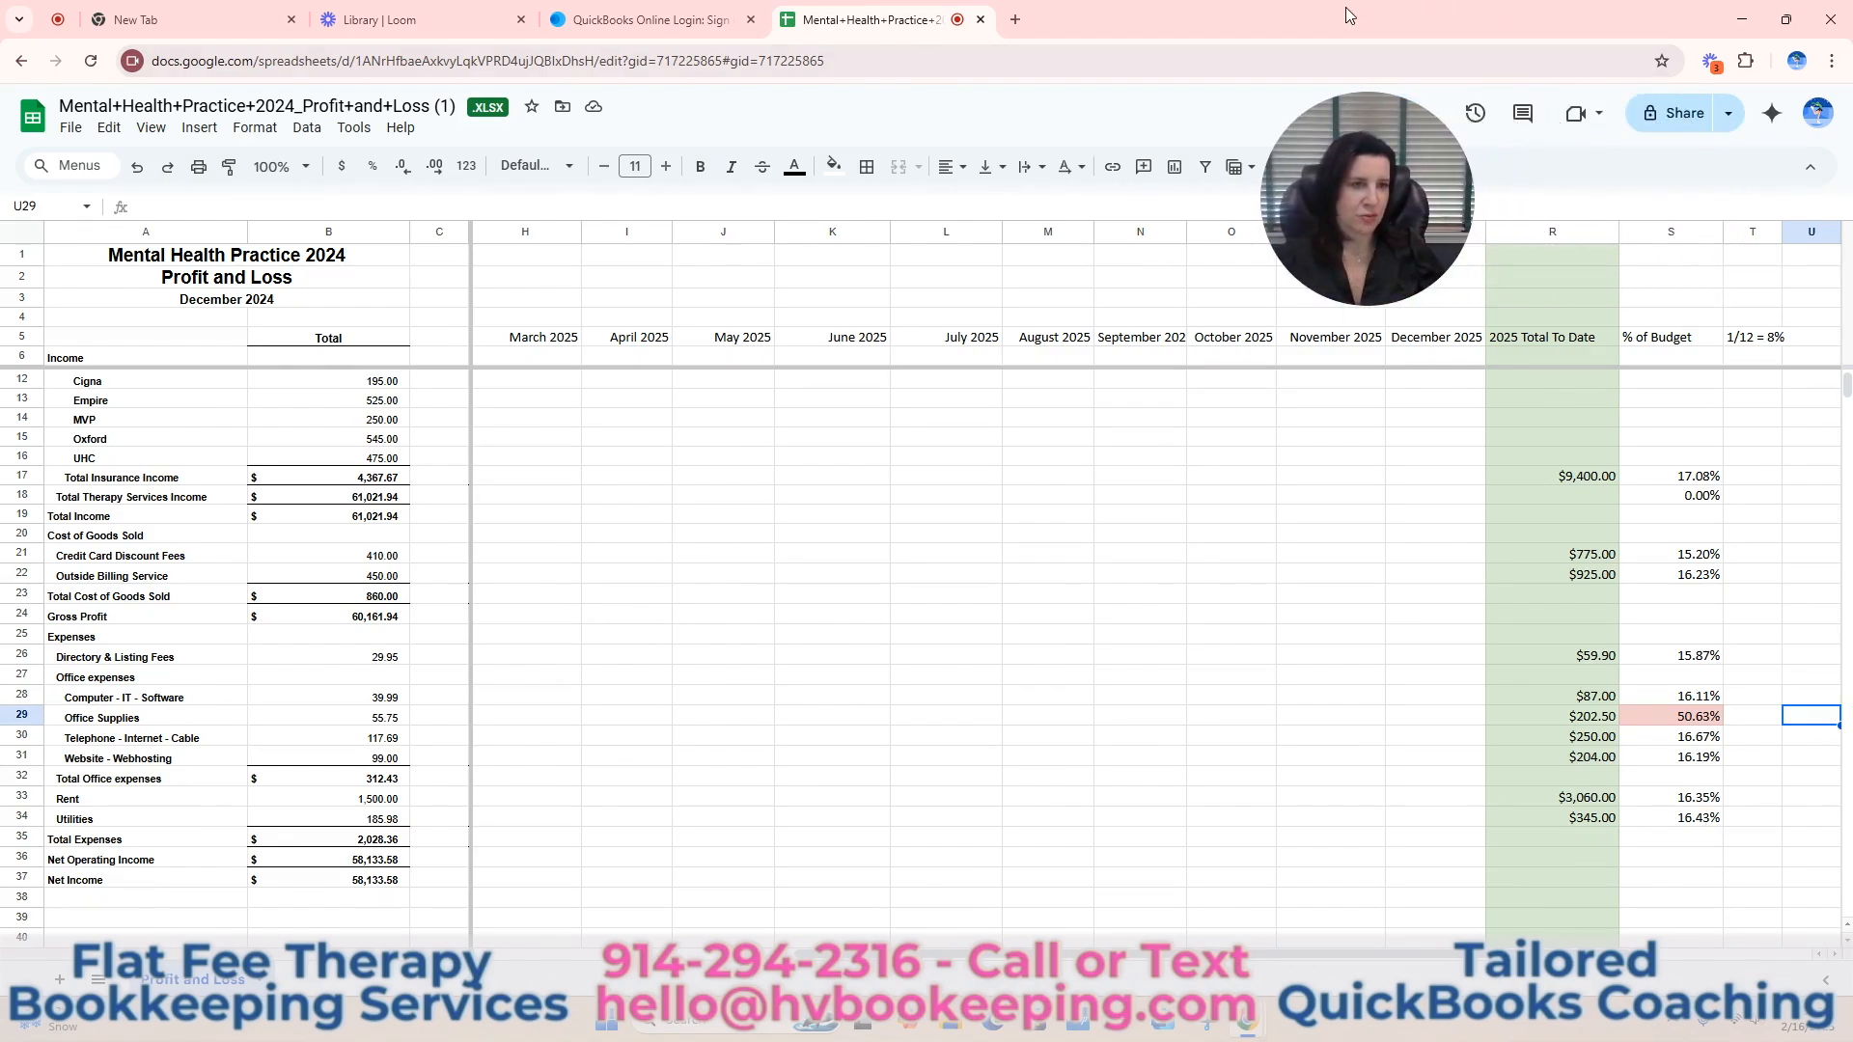
pyautogui.scroll(2, 1756, 702)
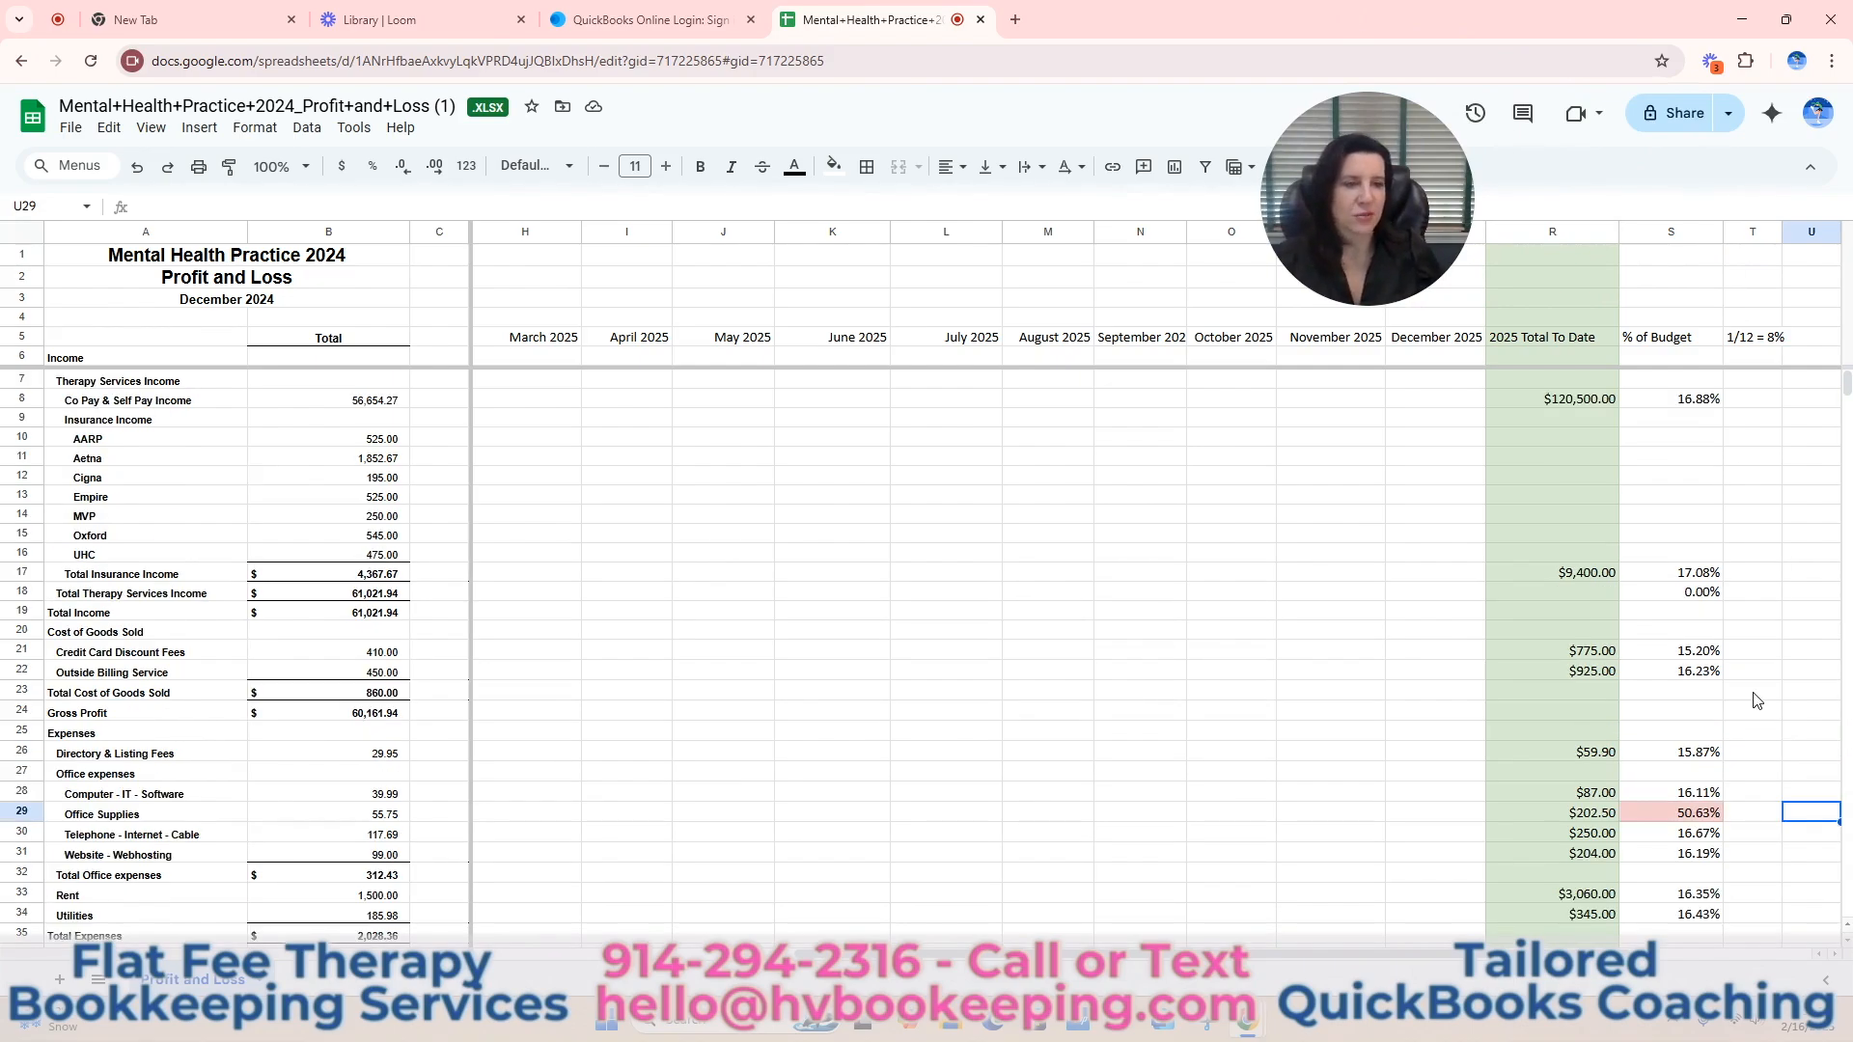
pyautogui.click(1679, 399)
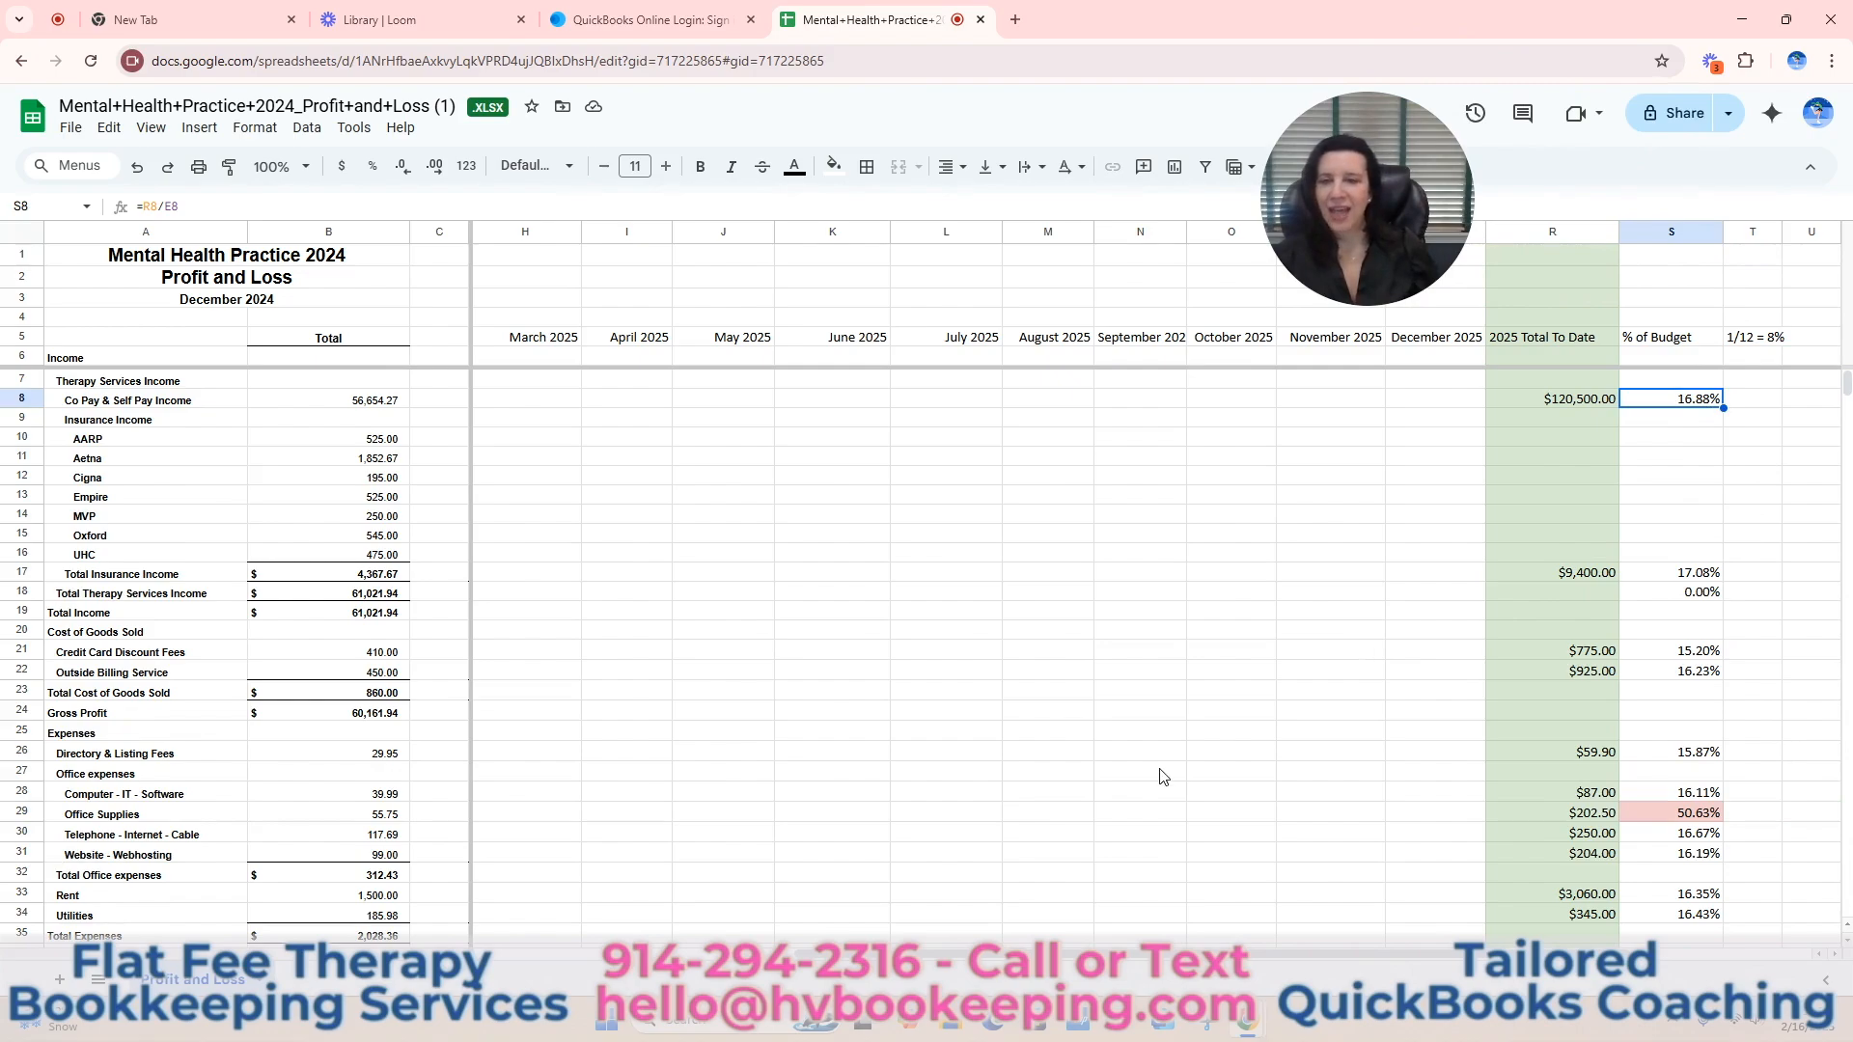
# Enter 350 as the August 2025 amount for Computer - IT - Software (M28).
pyautogui.scroll(-3, 1158, 777)
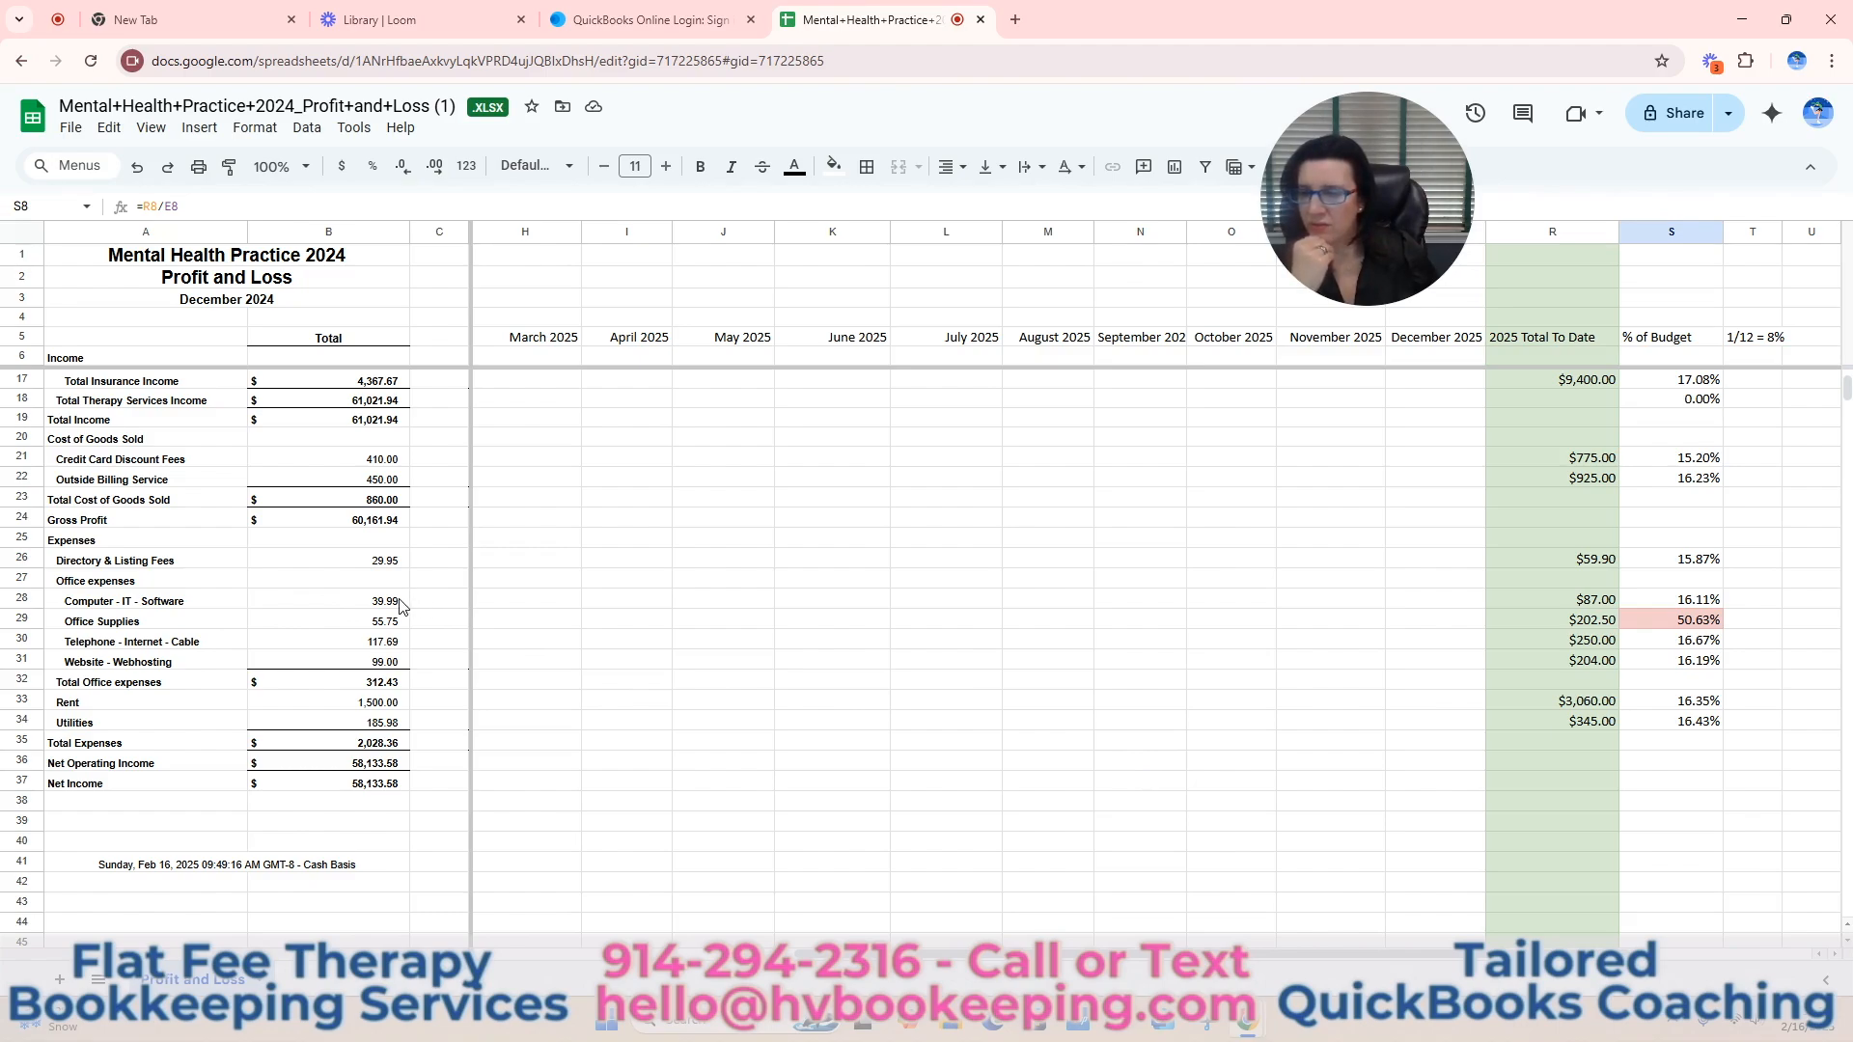
pyautogui.click(1062, 605)
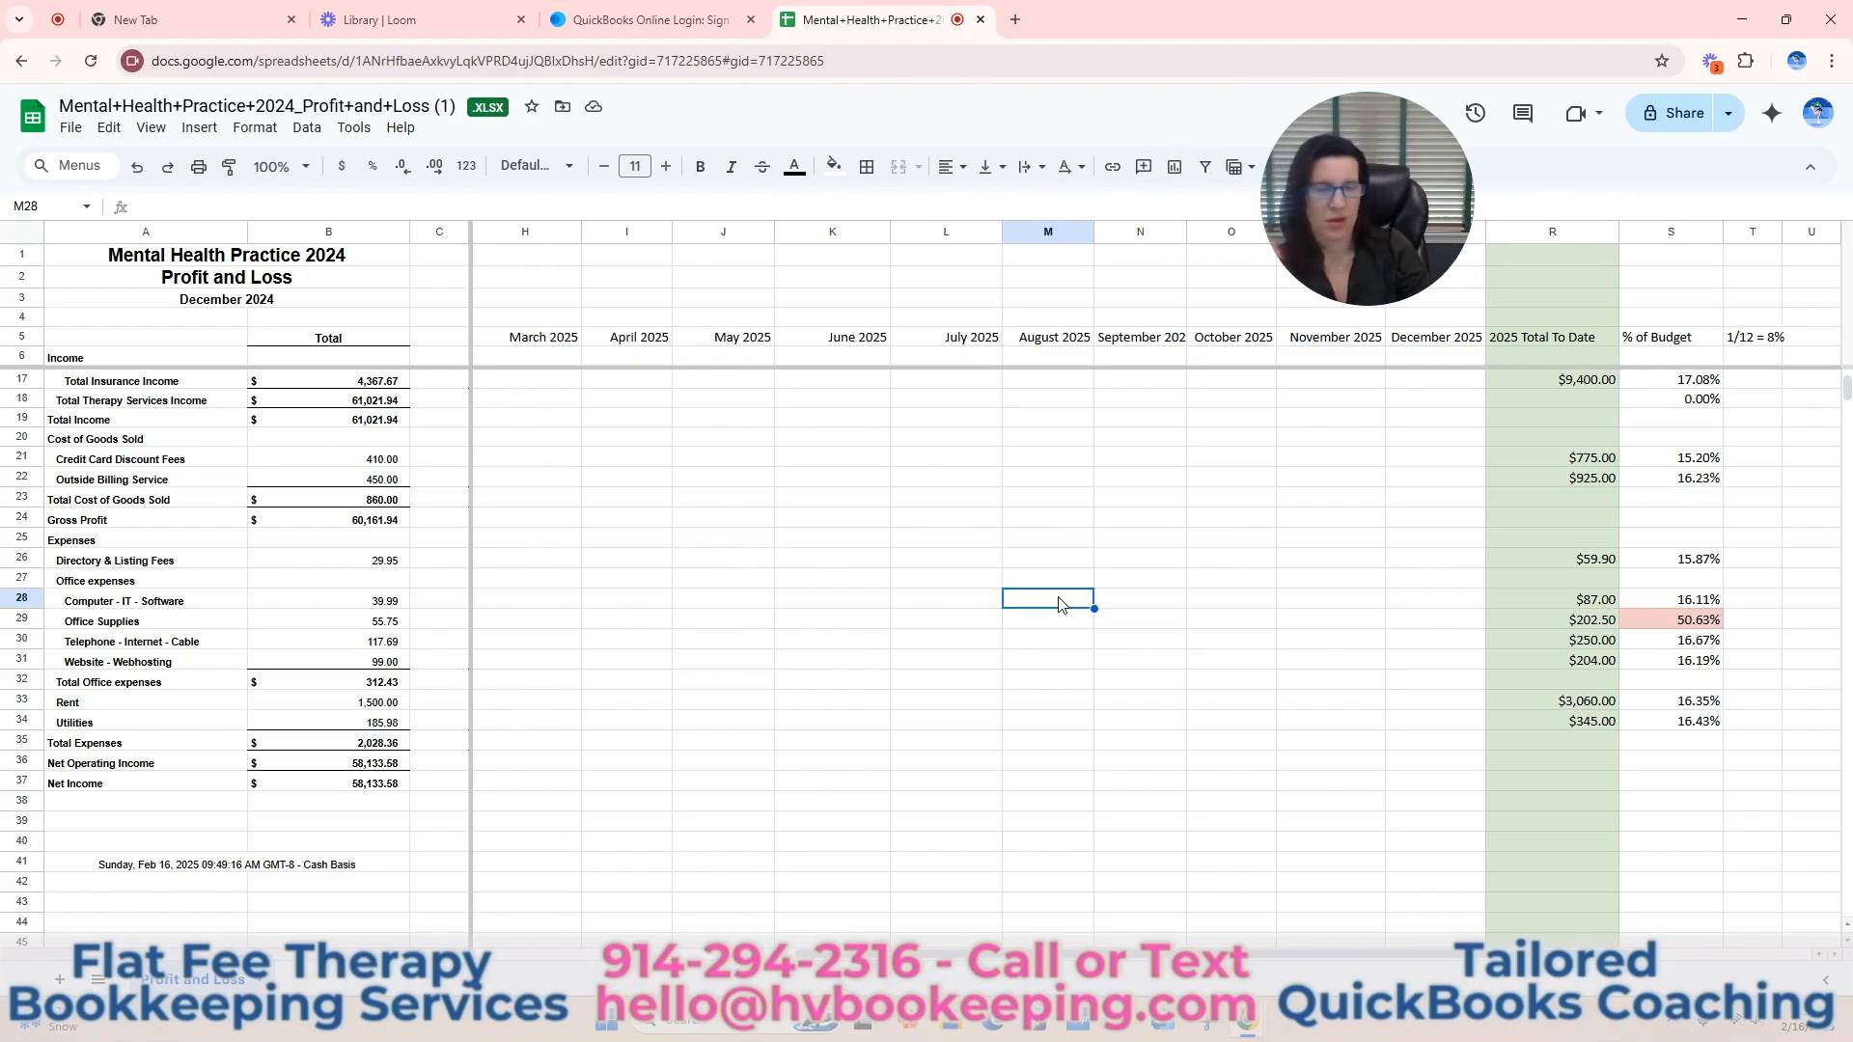
pyautogui.write('350')
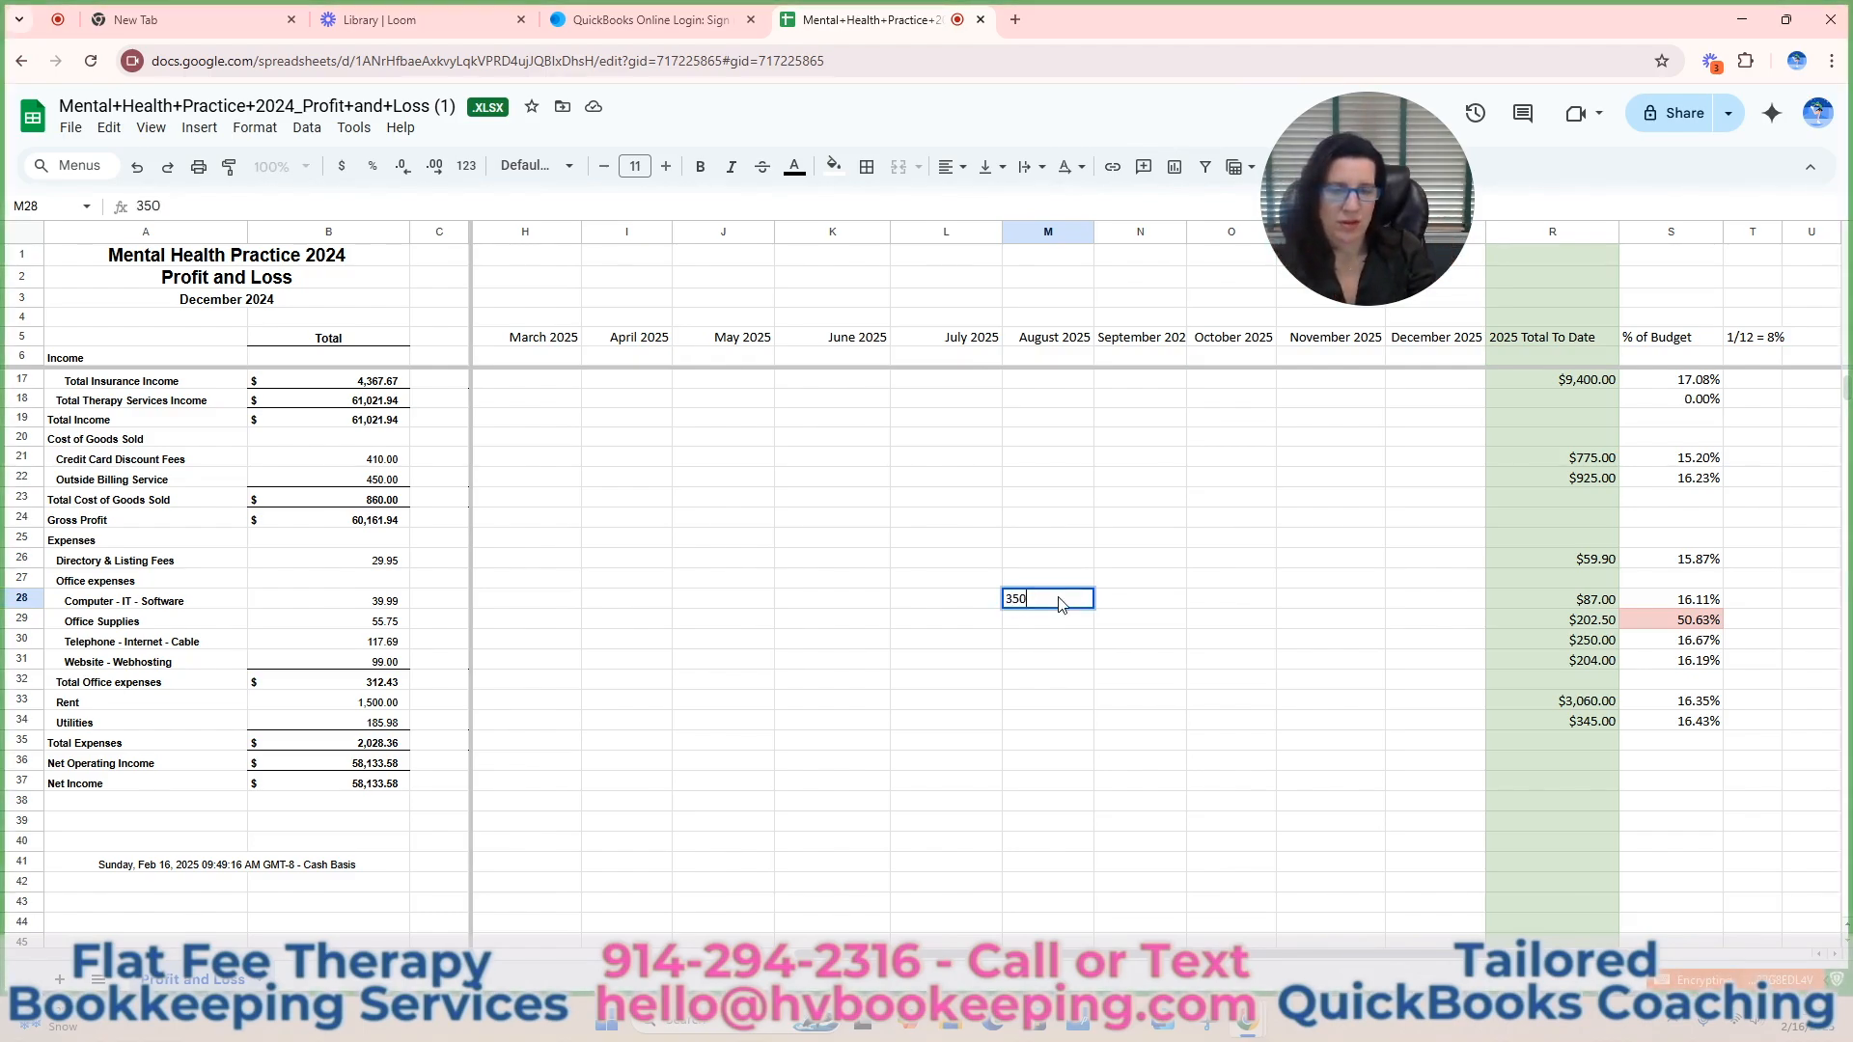
pyautogui.press('Return')
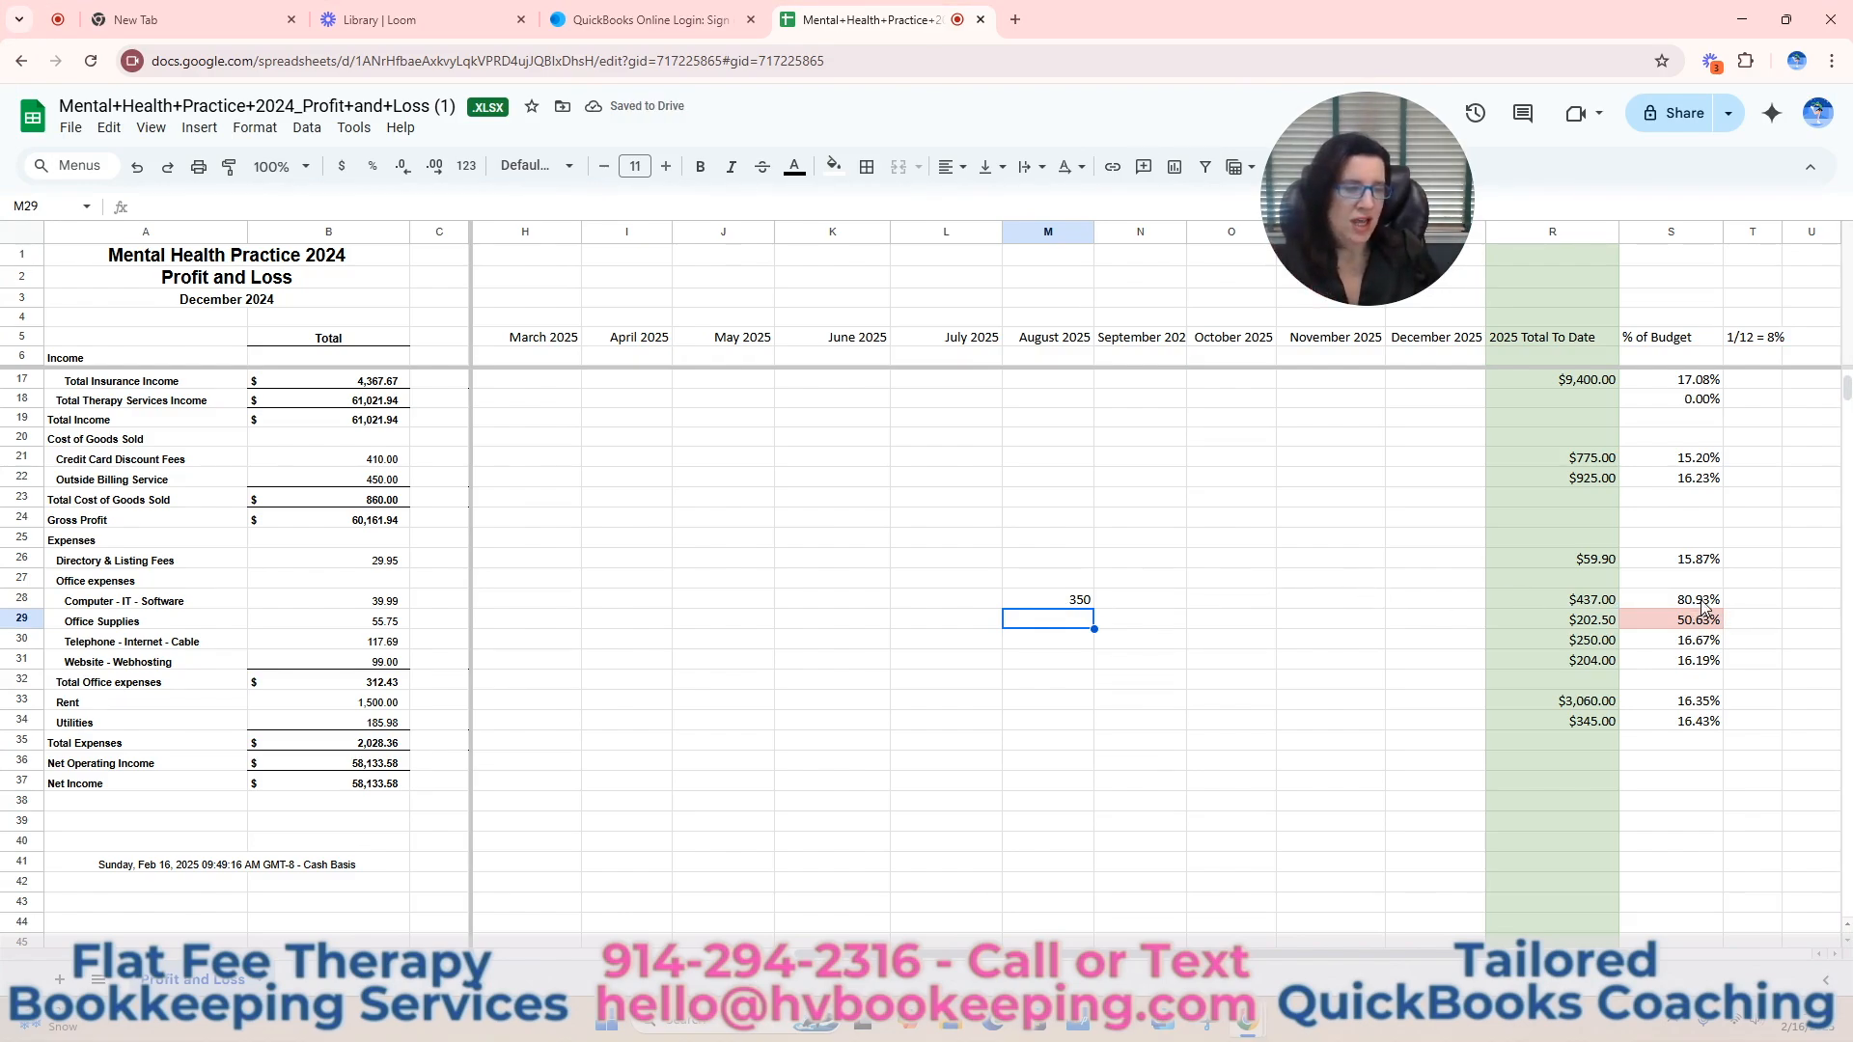
# Clear the August, January and February 2025 amounts for Computer - IT - Software (M28, F28 and G28).
pyautogui.click(1079, 603)
pyautogui.press('Delete')
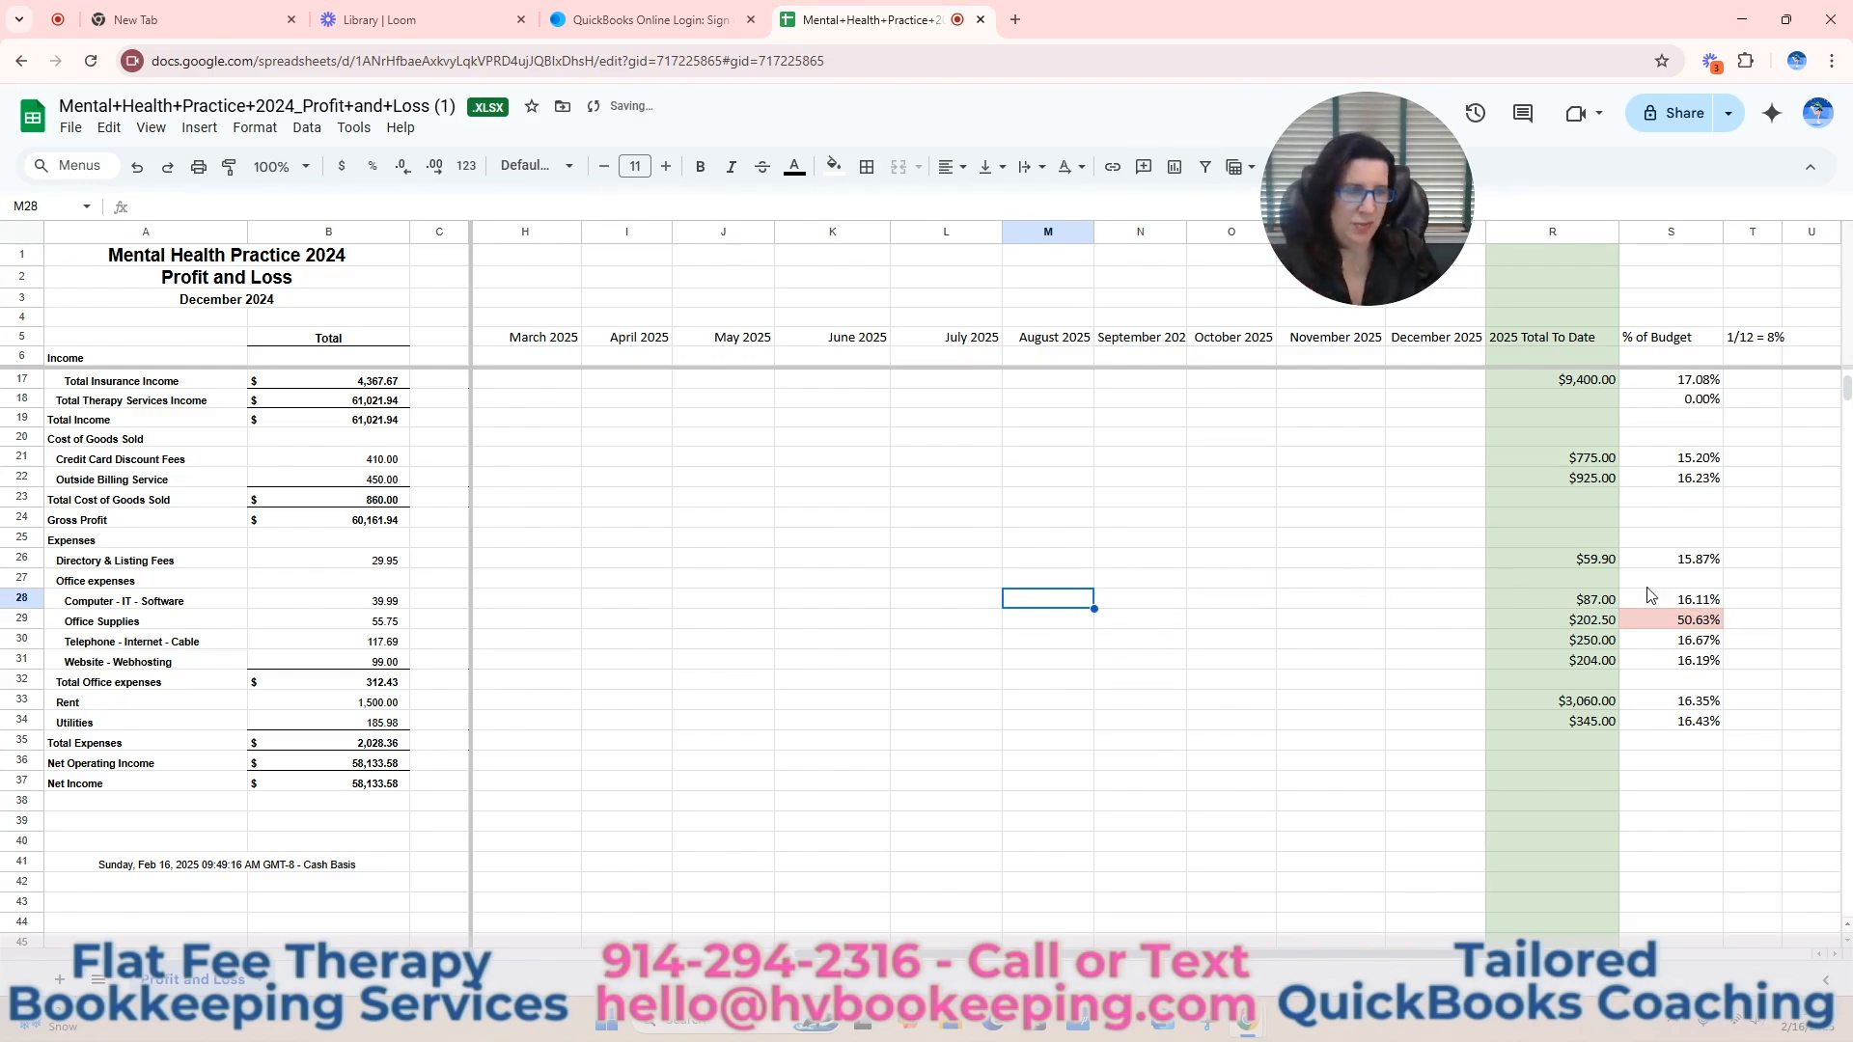
pyautogui.press('Left')
pyautogui.press('Left')
pyautogui.press('Left')
pyautogui.press('Left')
pyautogui.press('Left')
pyautogui.press('Left')
pyautogui.press('Left')
pyautogui.press('Left')
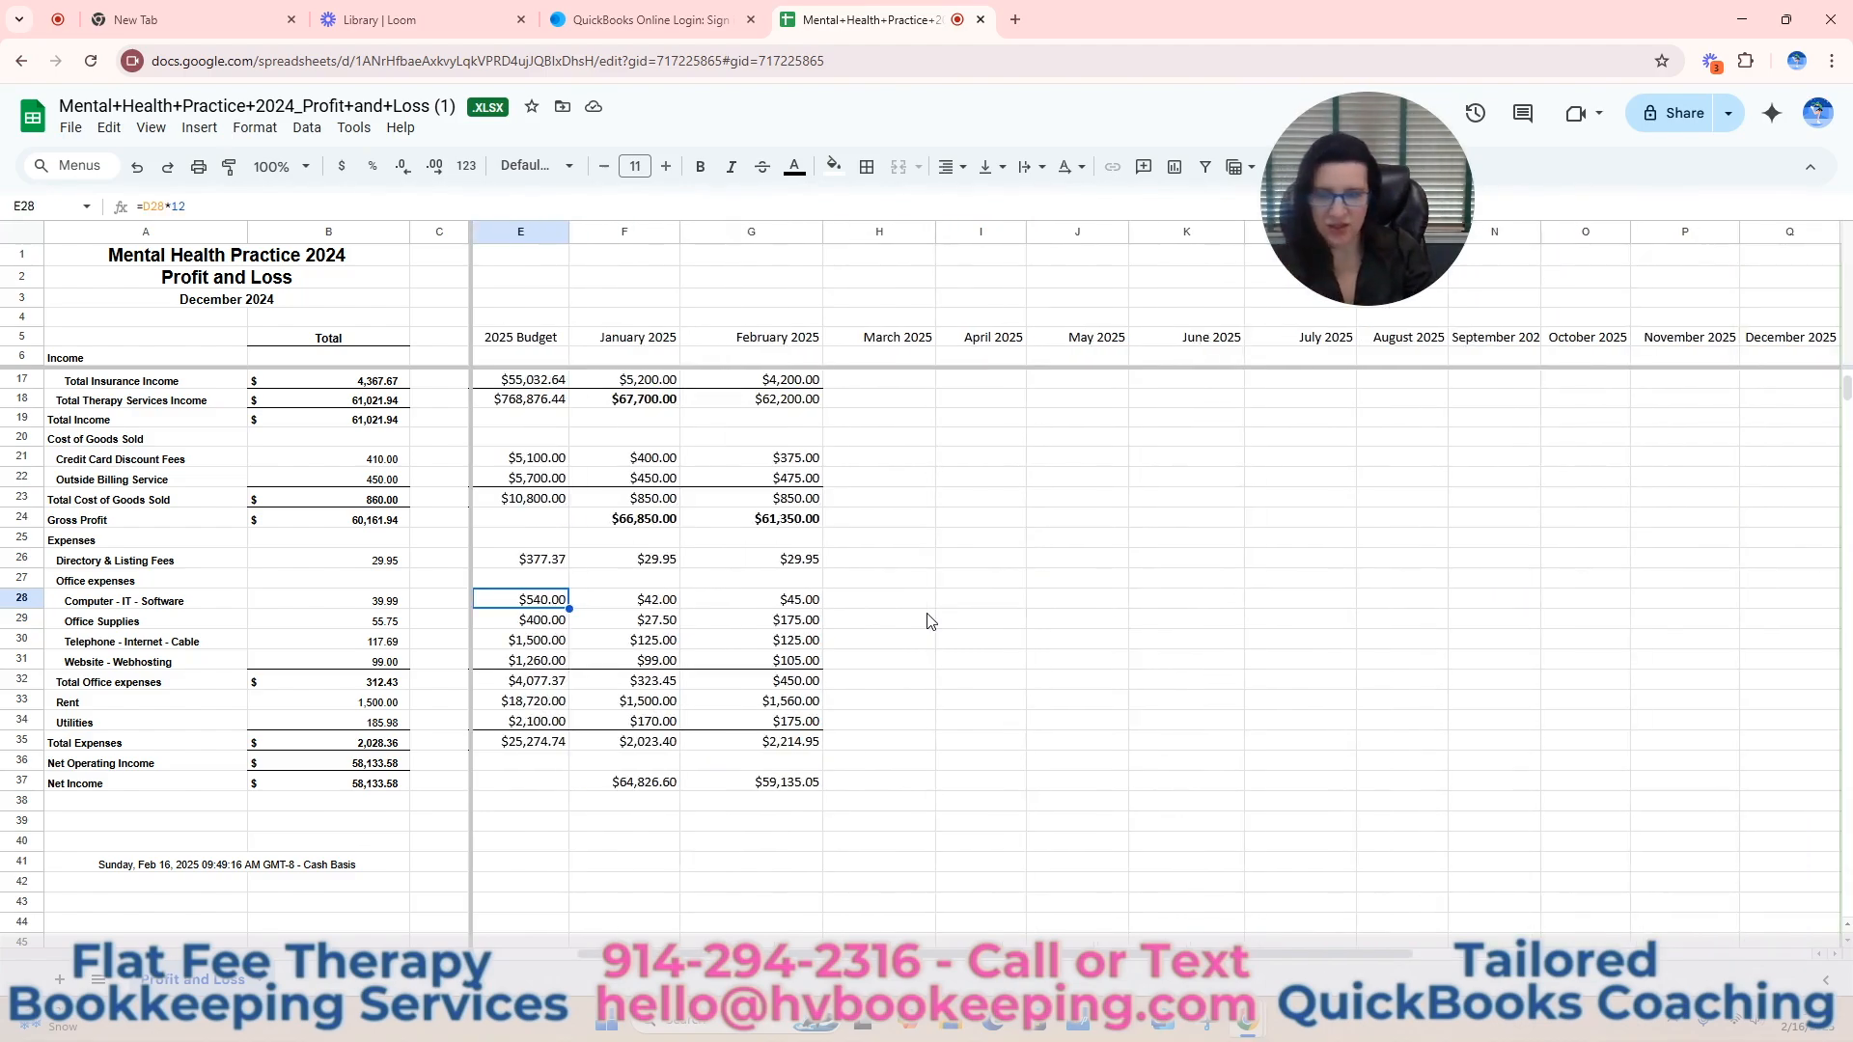
pyautogui.press('Right')
pyautogui.press('Delete')
pyautogui.press('Right')
pyautogui.press('Delete')
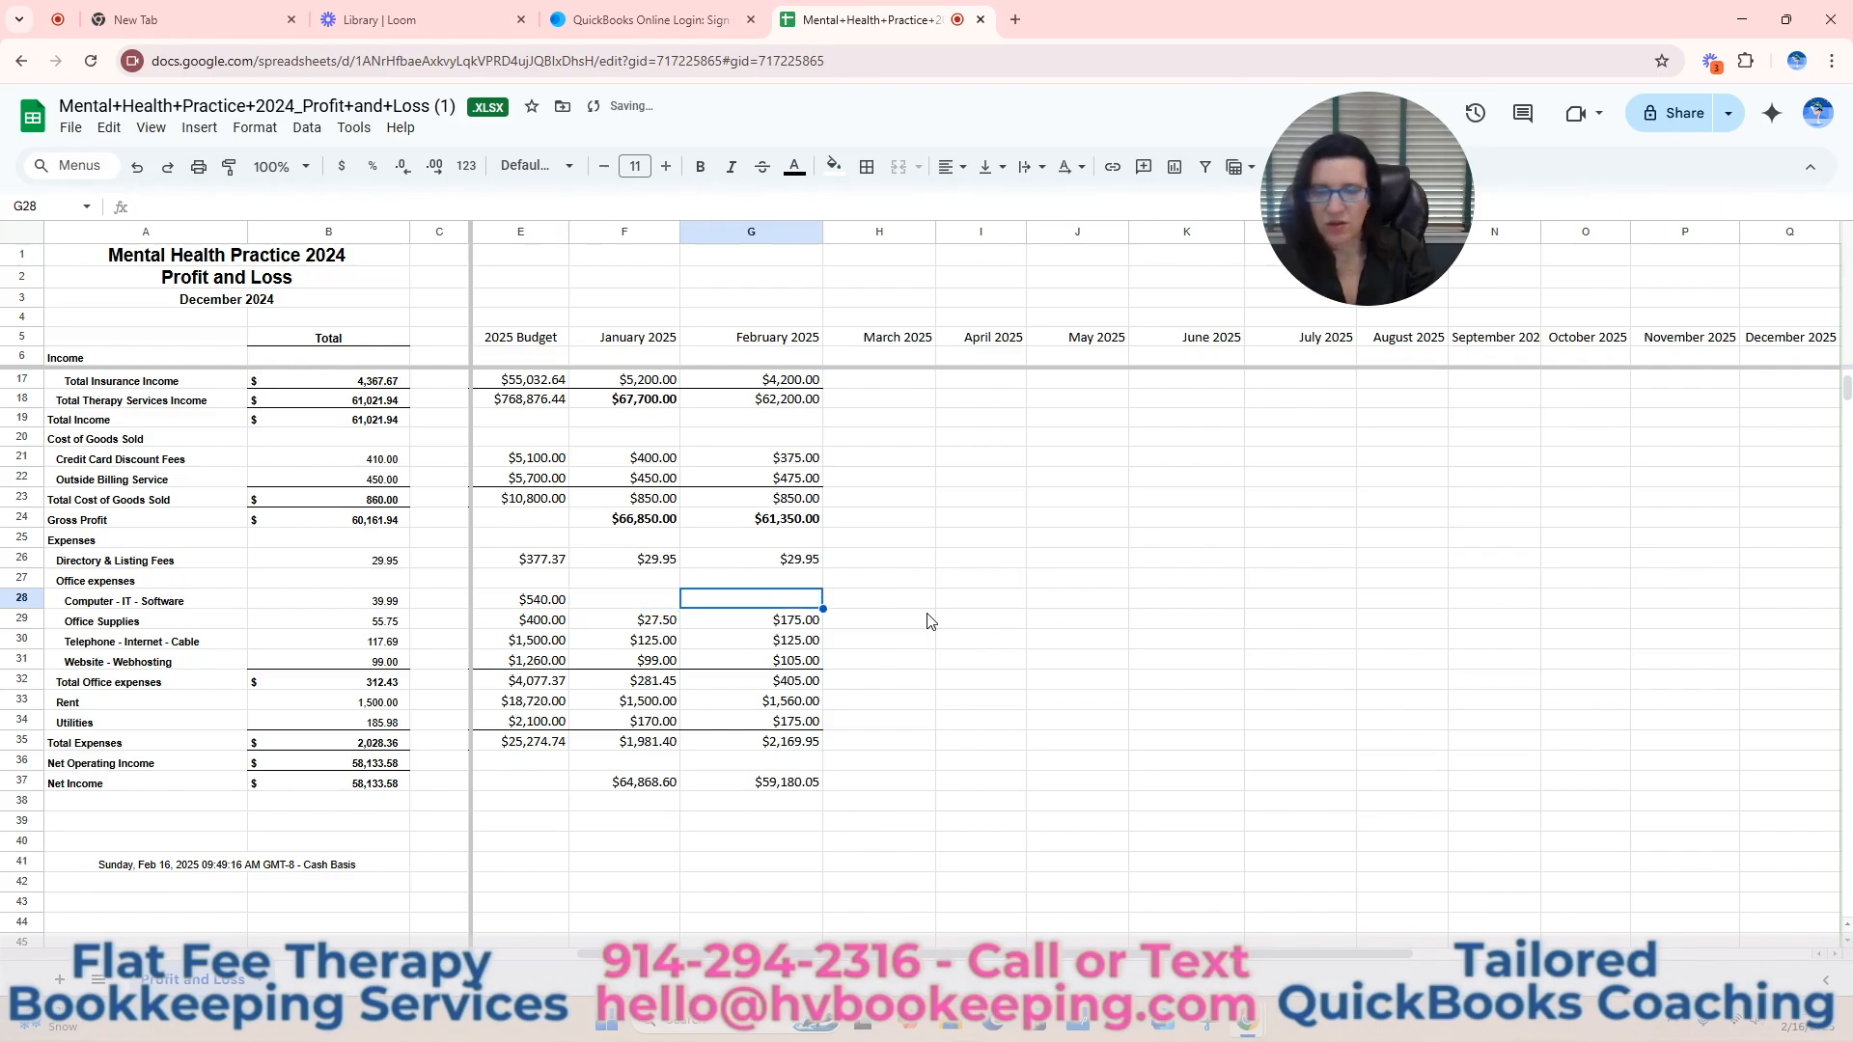
# Try 400 as the August 2025 amount for Computer - IT - Software (M28) and clear it again.
pyautogui.press('Right')
pyautogui.press('Right')
pyautogui.press('Right')
pyautogui.press('Right')
pyautogui.press('Right')
pyautogui.press('Right')
pyautogui.press('Right')
pyautogui.press('Right')
pyautogui.press('Right')
pyautogui.press('Right')
pyautogui.press('Right')
pyautogui.press('Right')
pyautogui.press('Right')
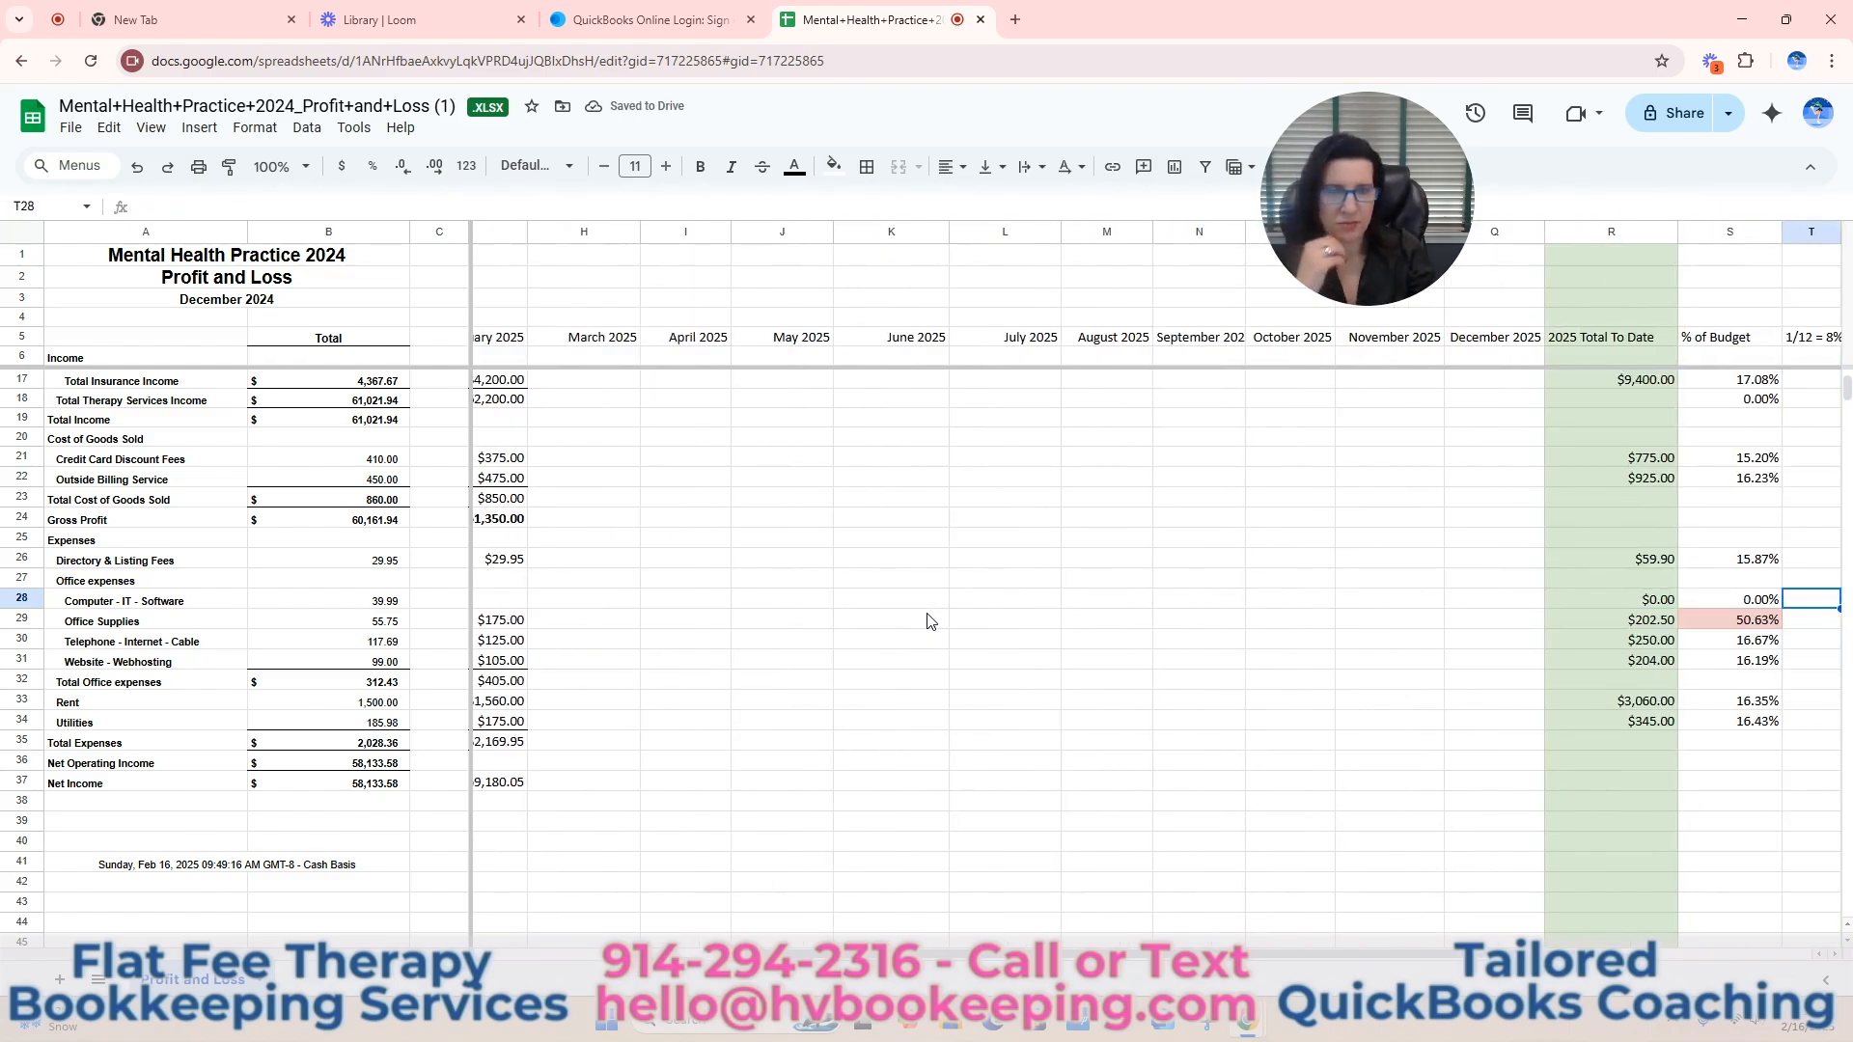
pyautogui.press('Left')
pyautogui.press('Left')
pyautogui.press('Left')
pyautogui.press('Left')
pyautogui.press('Left')
pyautogui.press('Left')
pyautogui.press('Left')
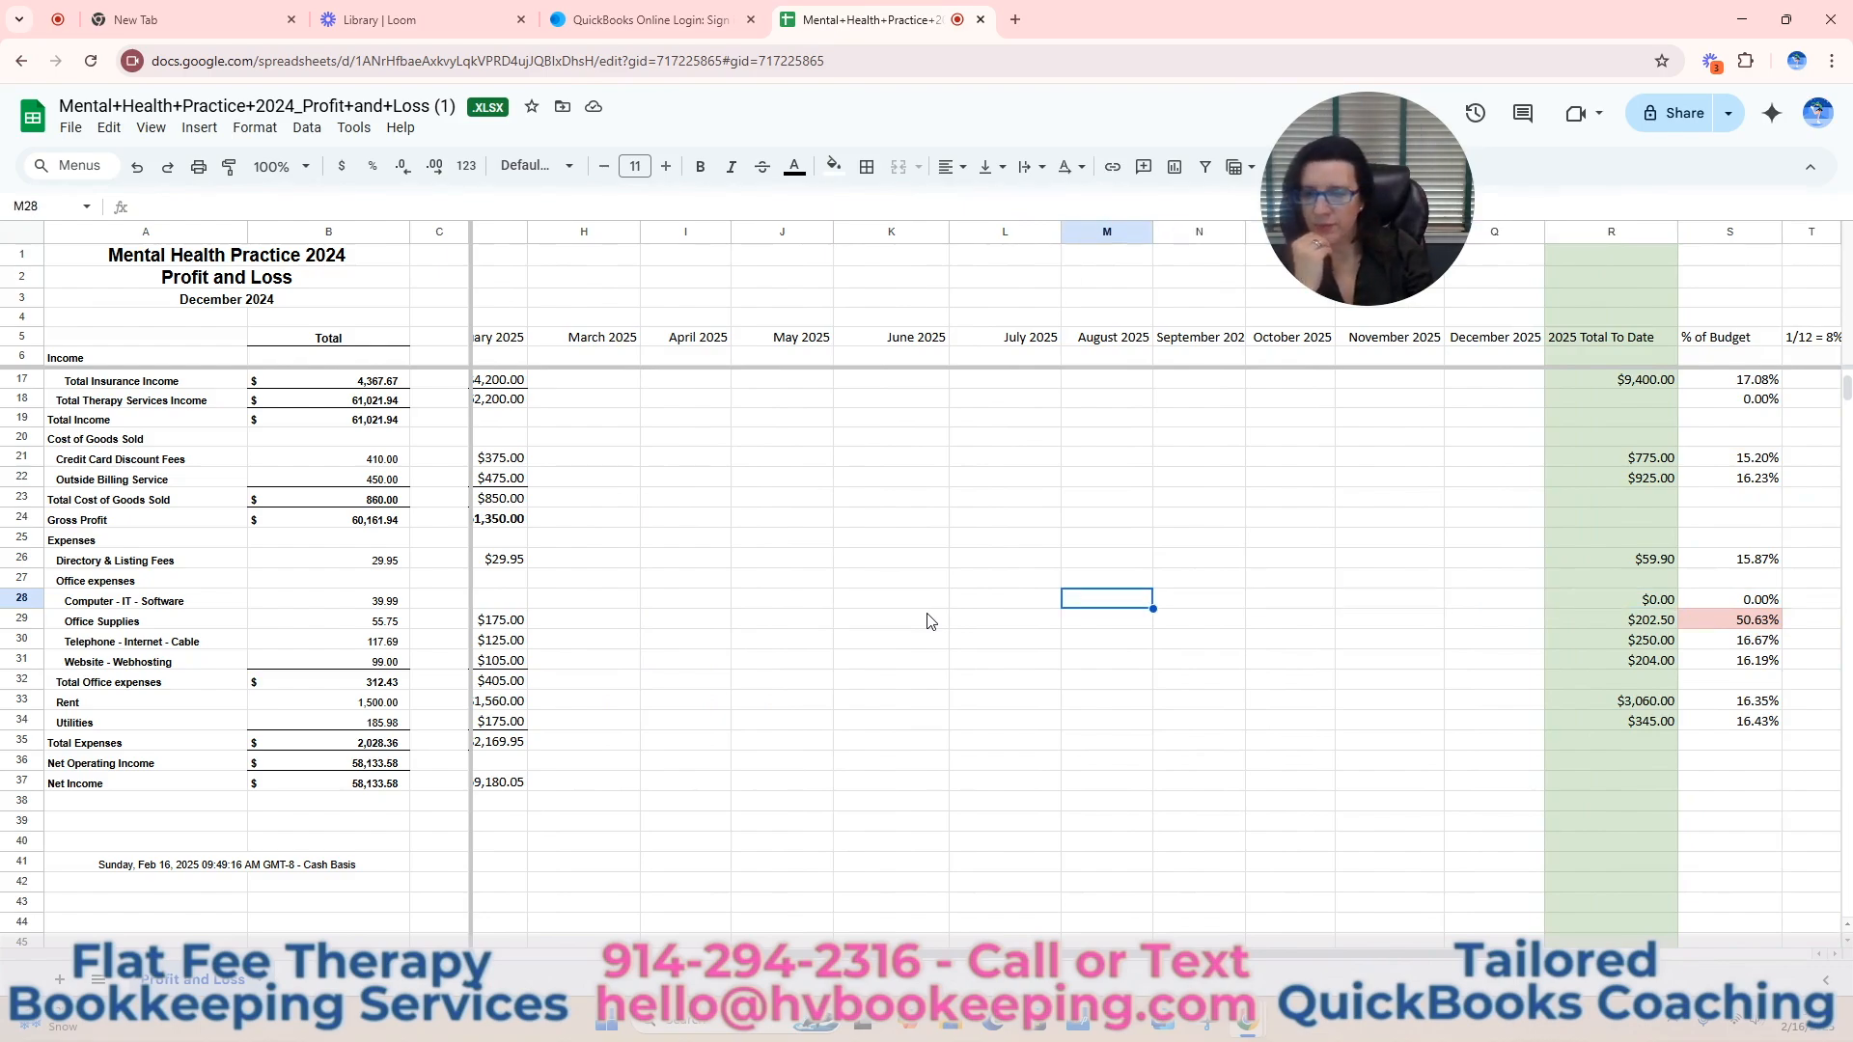
pyautogui.write('400')
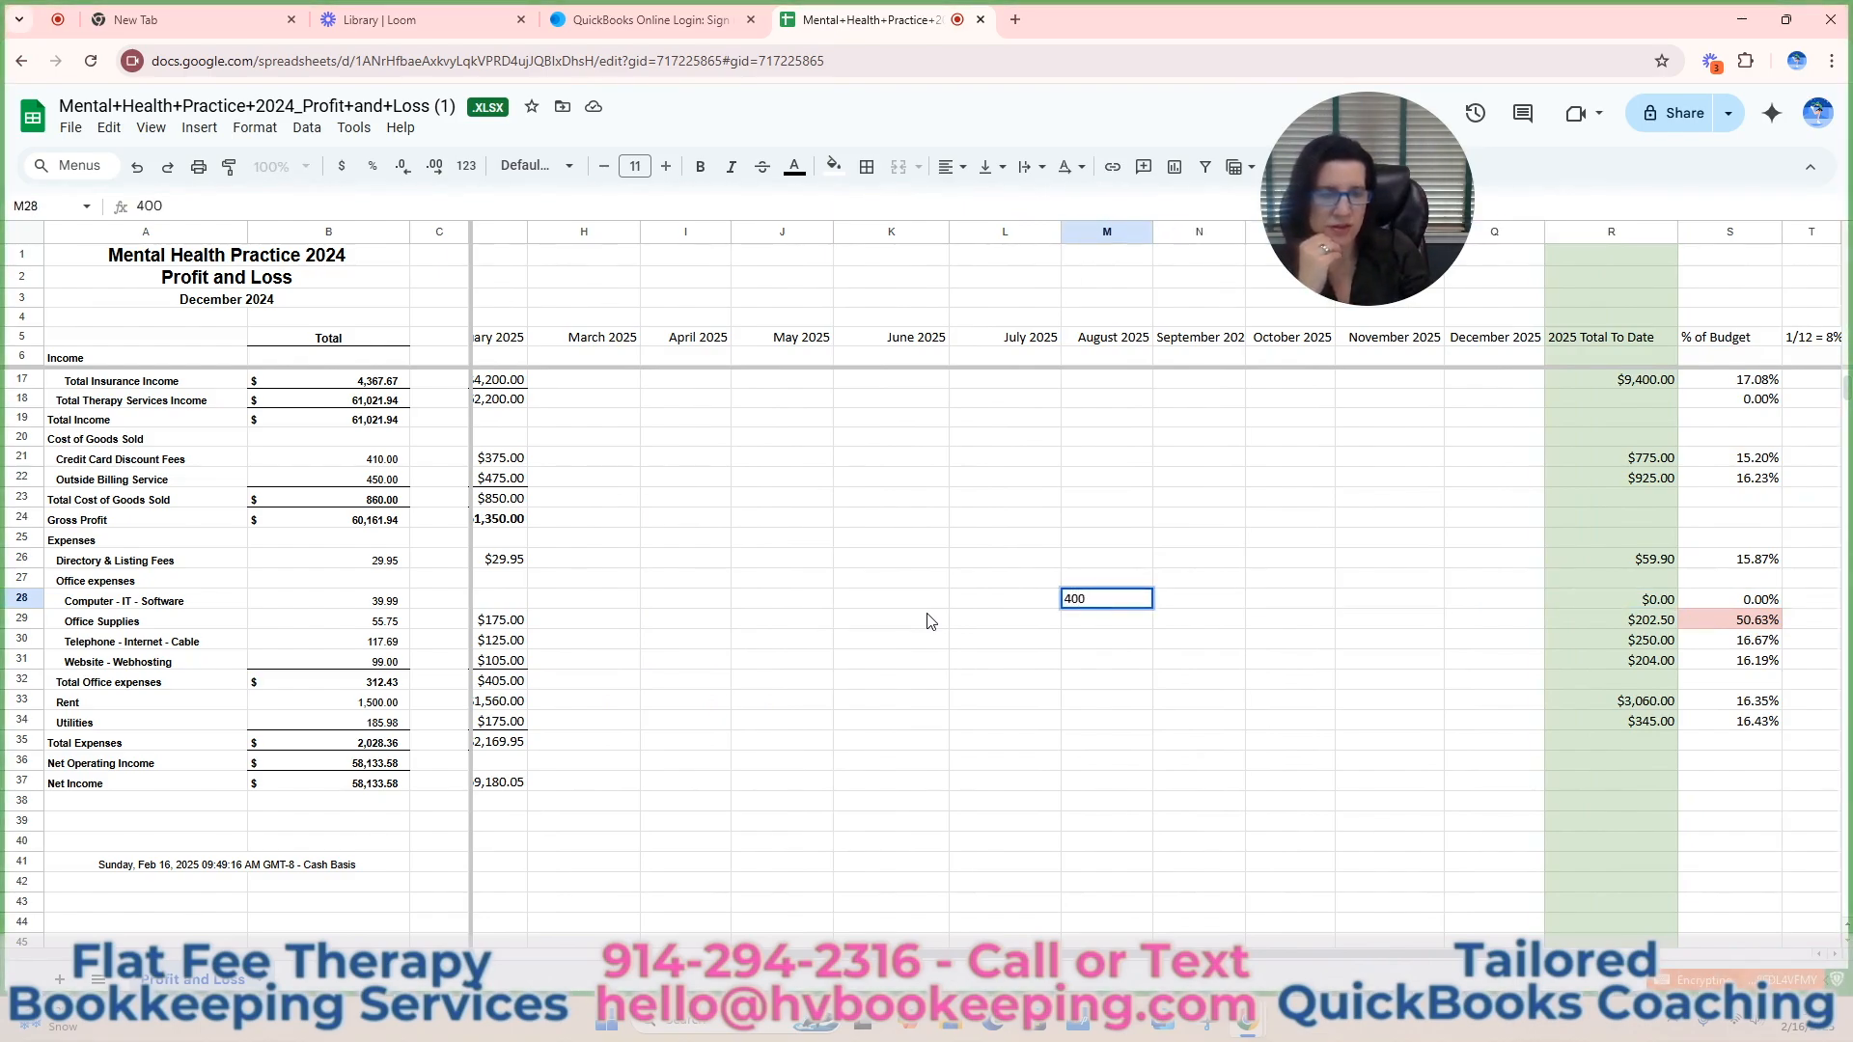
pyautogui.press('Return')
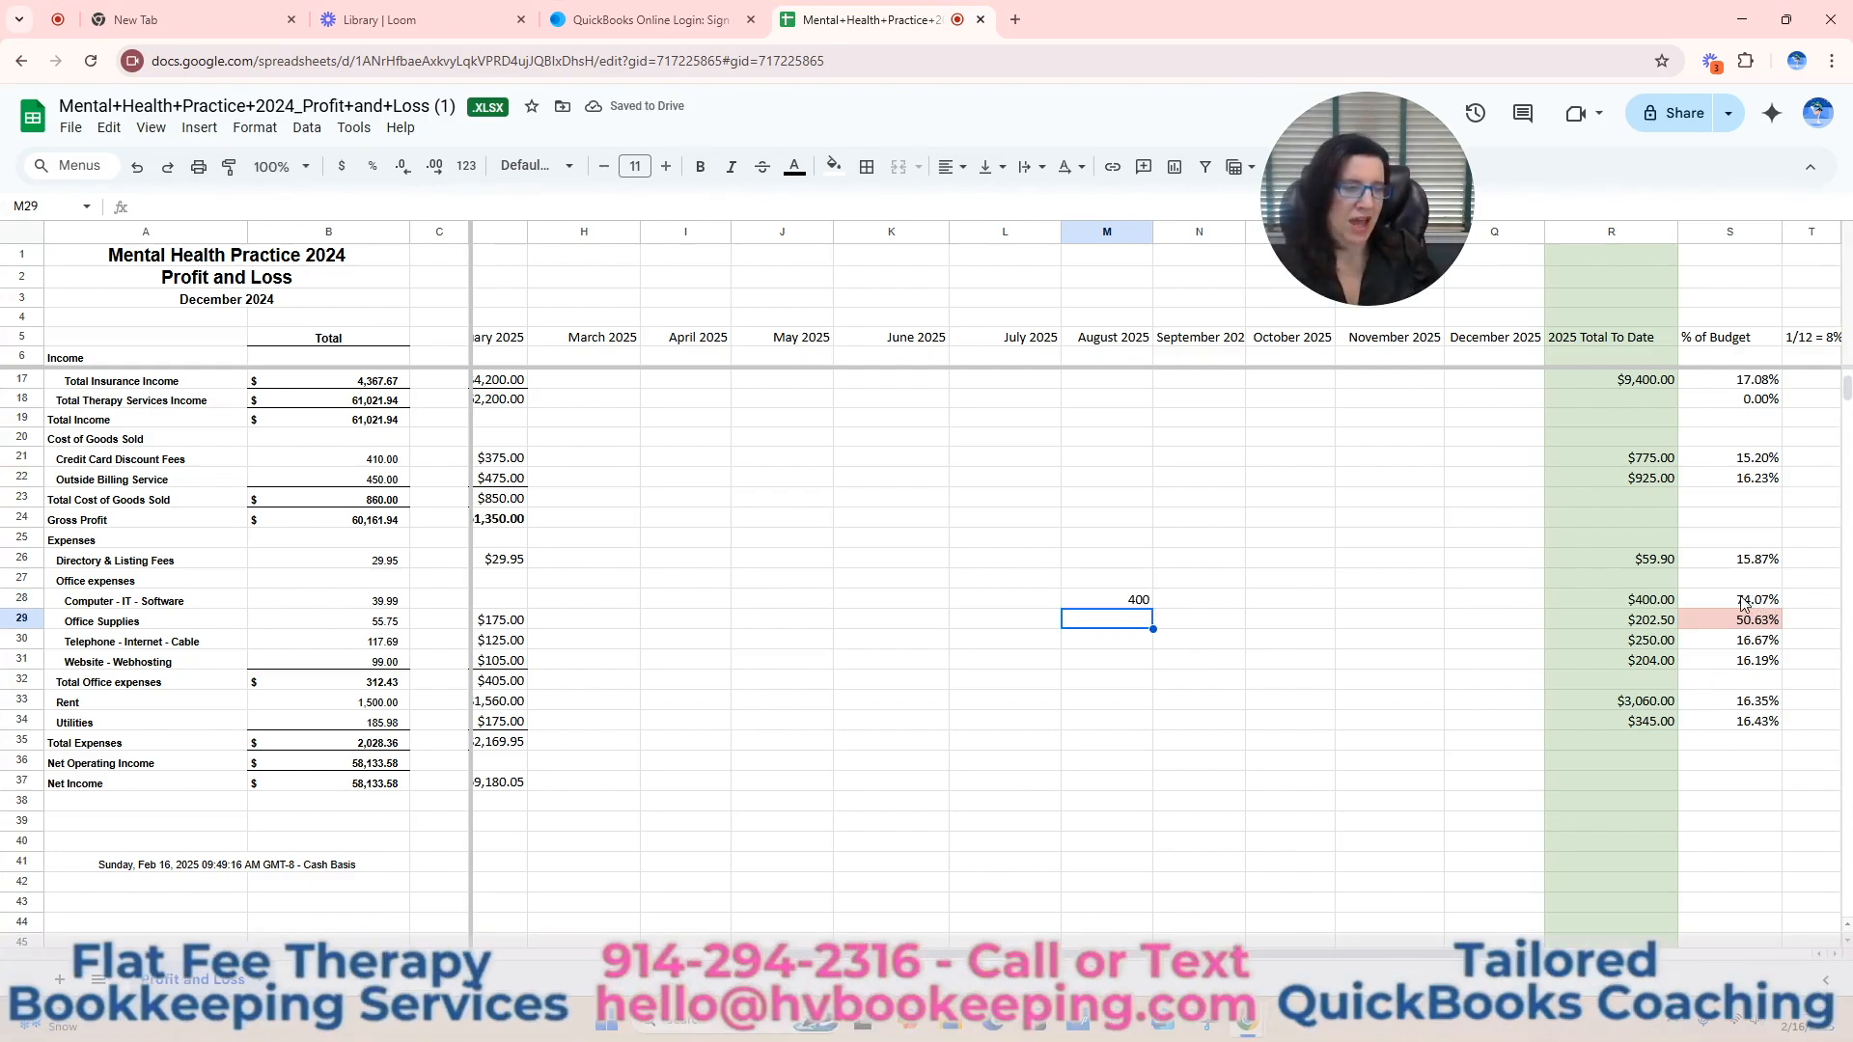
pyautogui.click(1135, 602)
pyautogui.press('Delete')
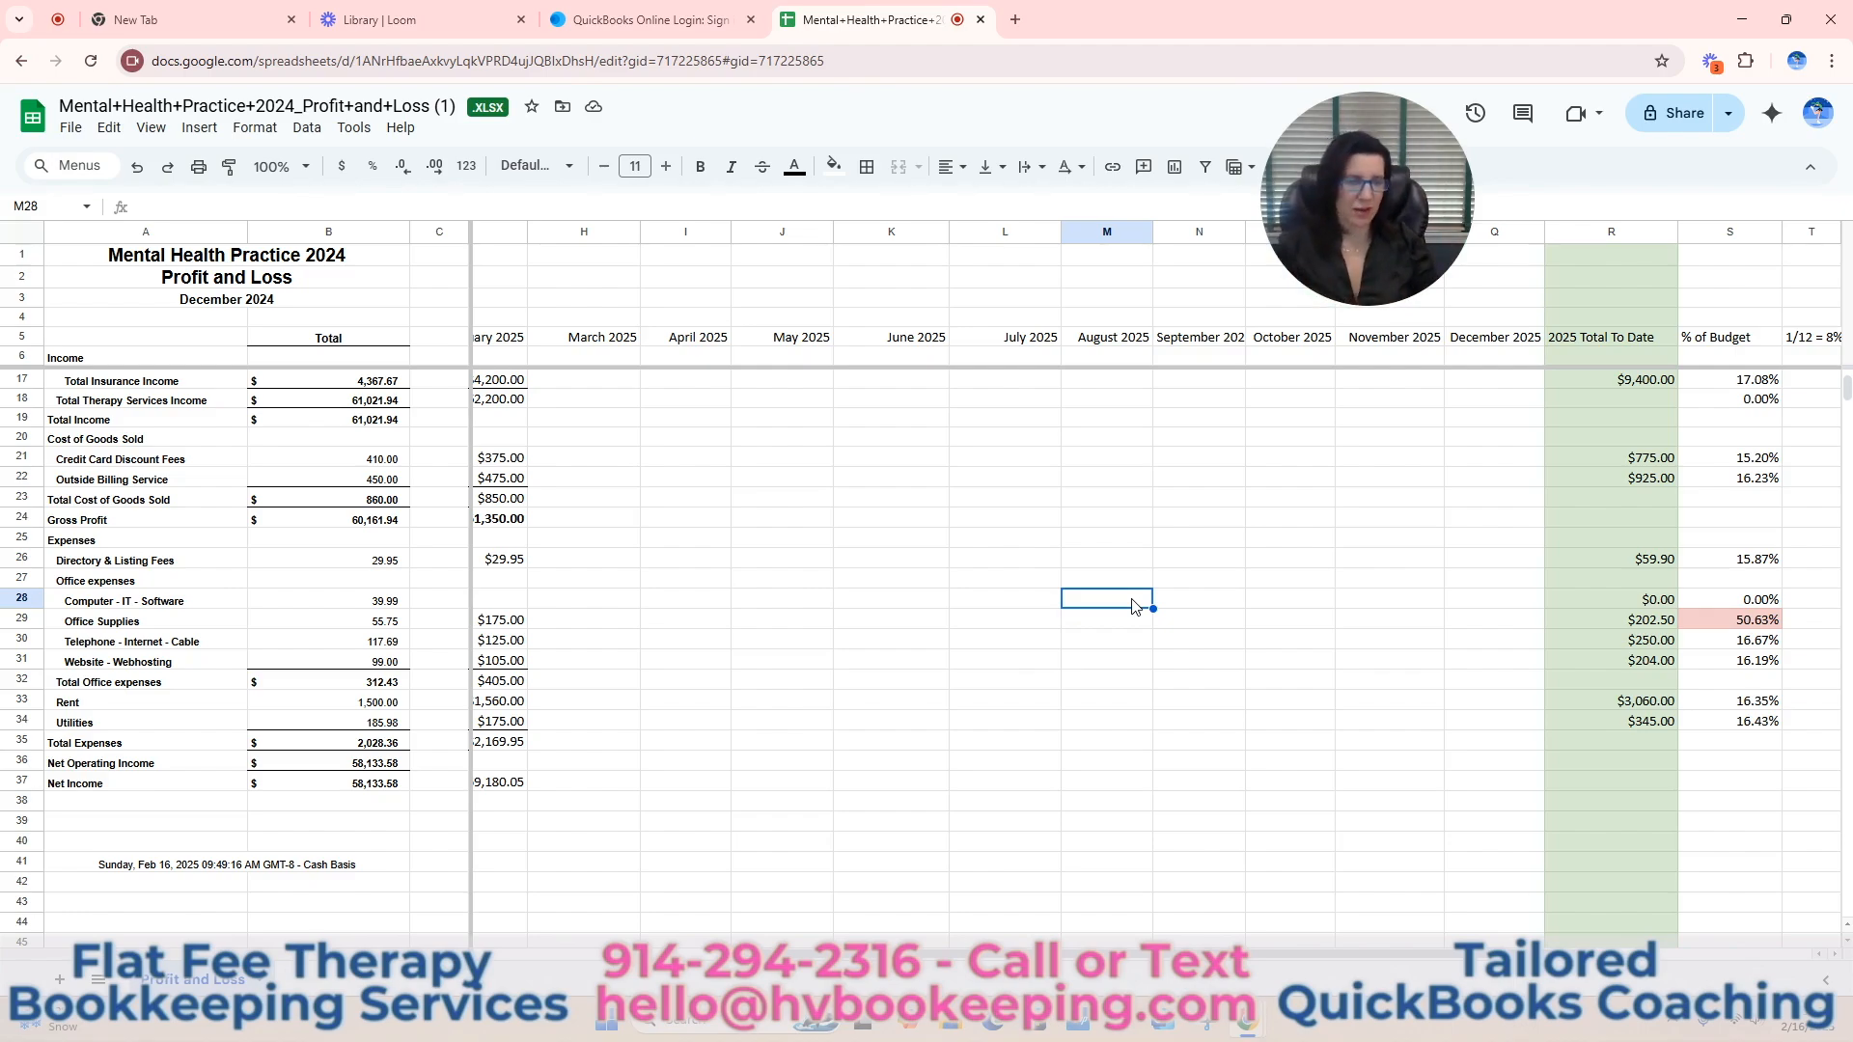
# Examine the % of Budget cells for Office Supplies, Co Pay & Self Pay Income and Total Insurance Income.
pyautogui.click(1745, 623)
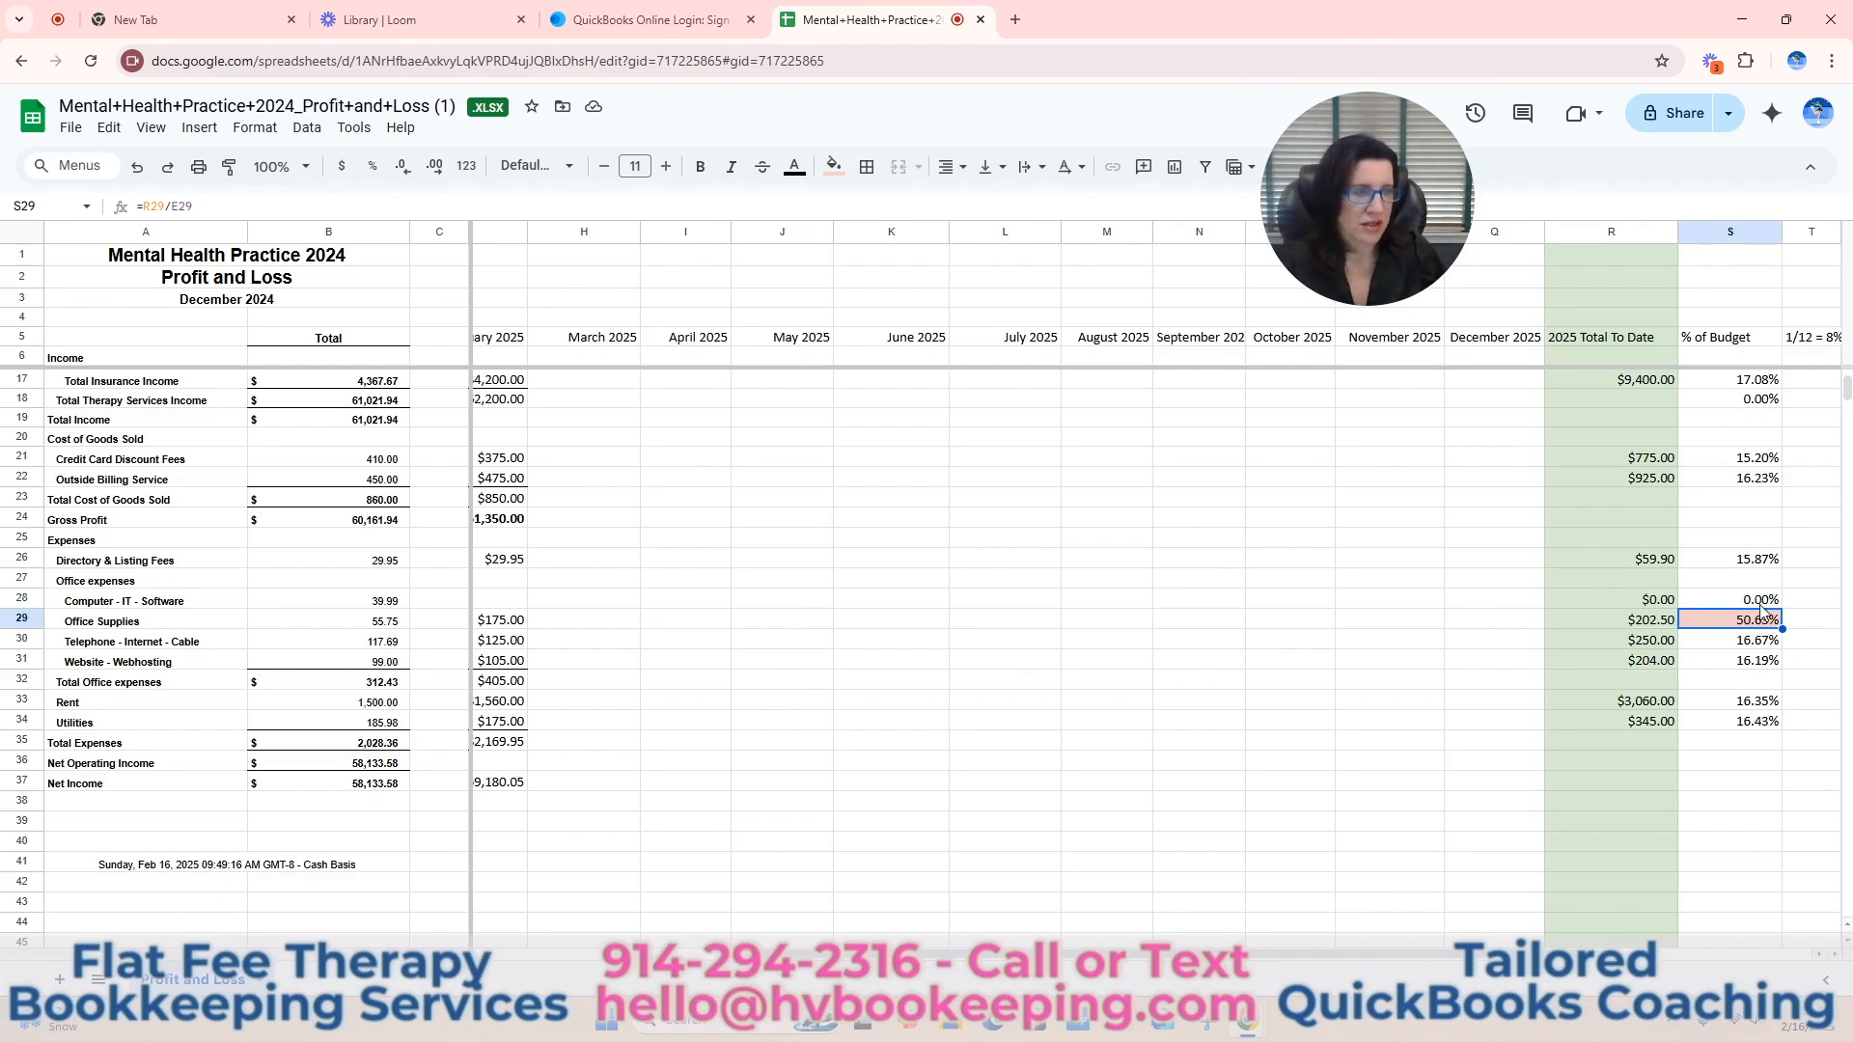
pyautogui.scroll(2, 1753, 723)
pyautogui.moveTo(1430, 953); pyautogui.dragTo(1574, 953)
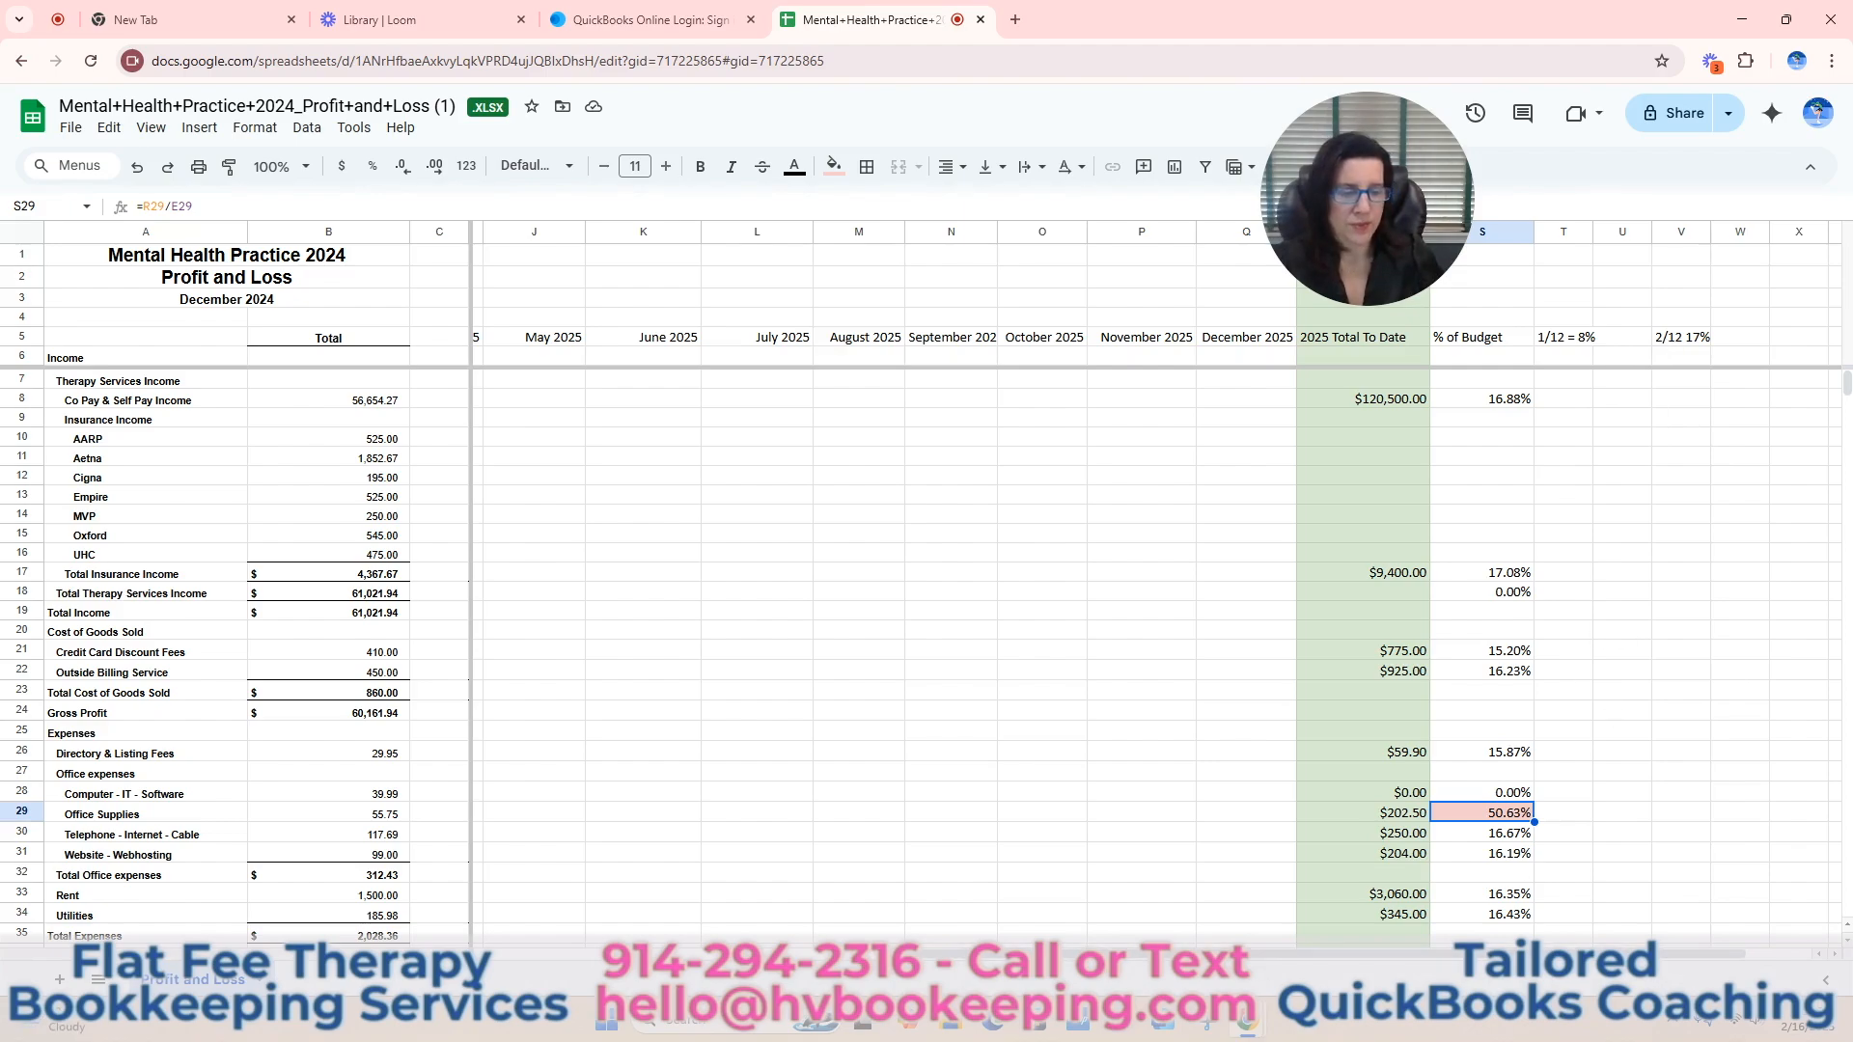
pyautogui.click(1503, 405)
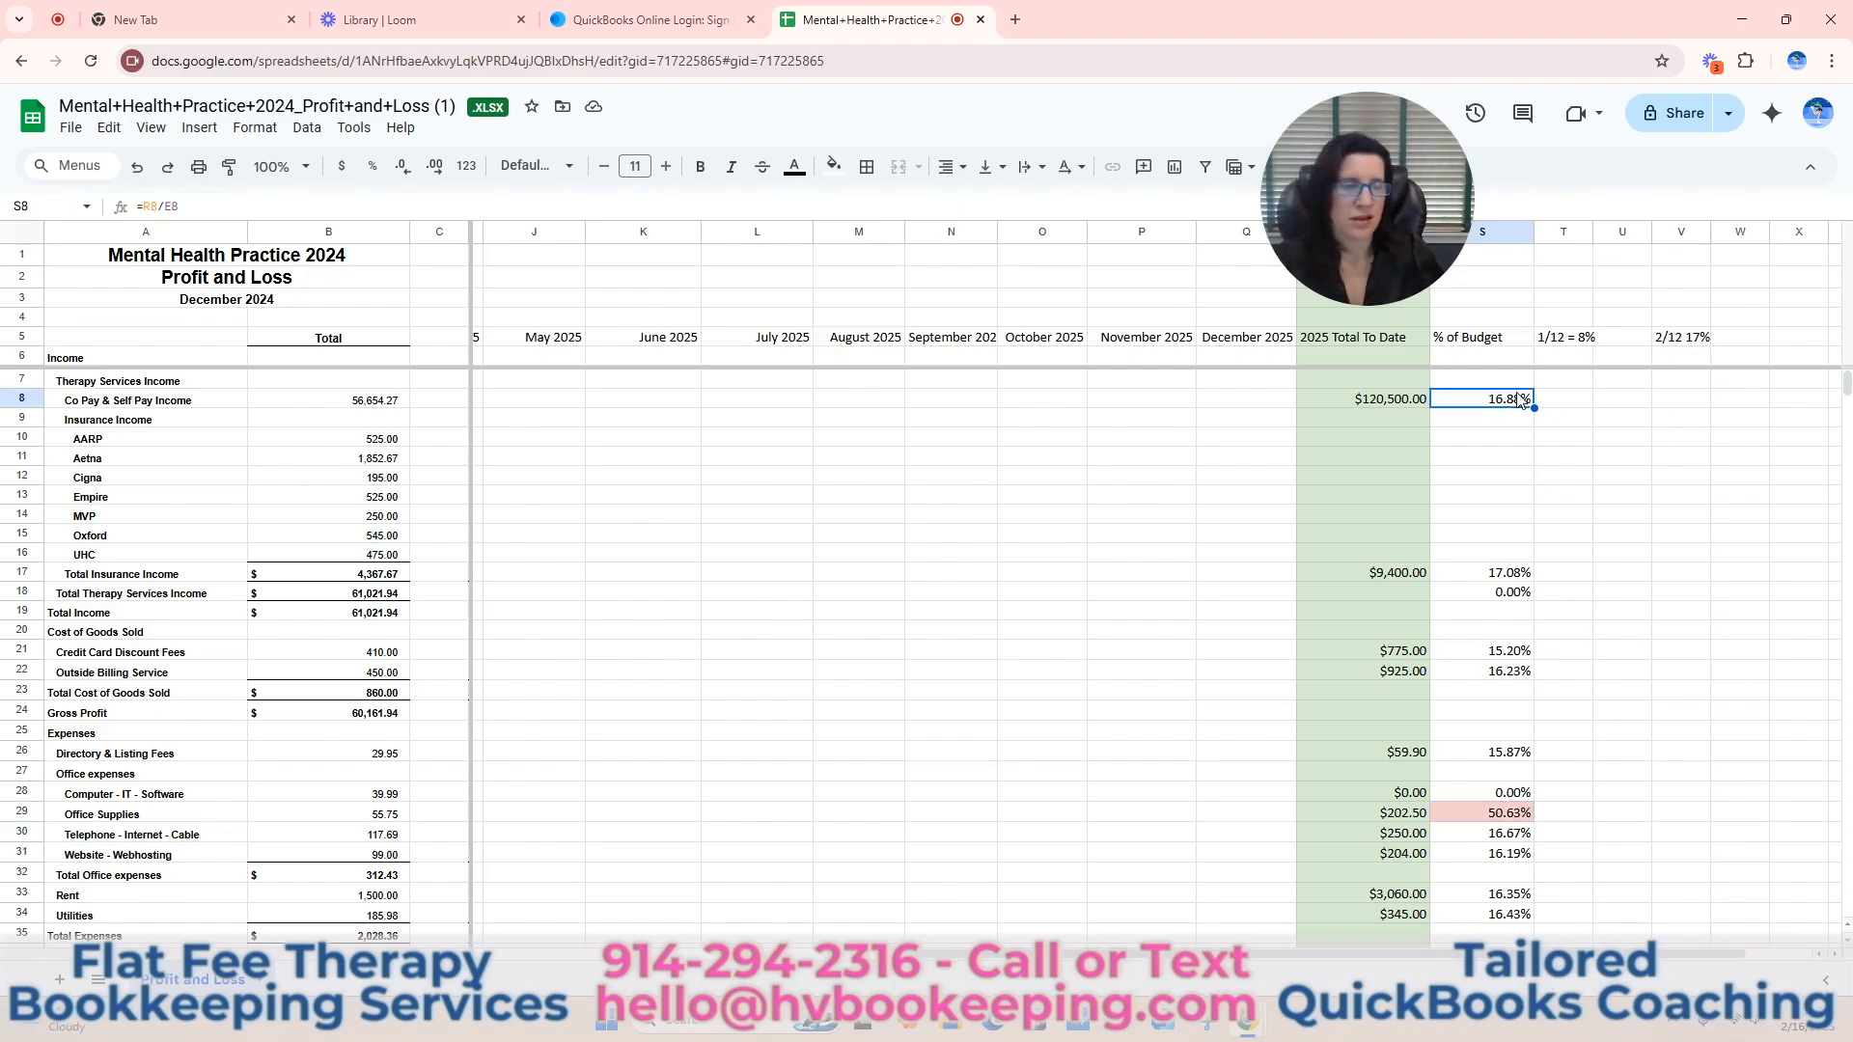
pyautogui.click(1513, 579)
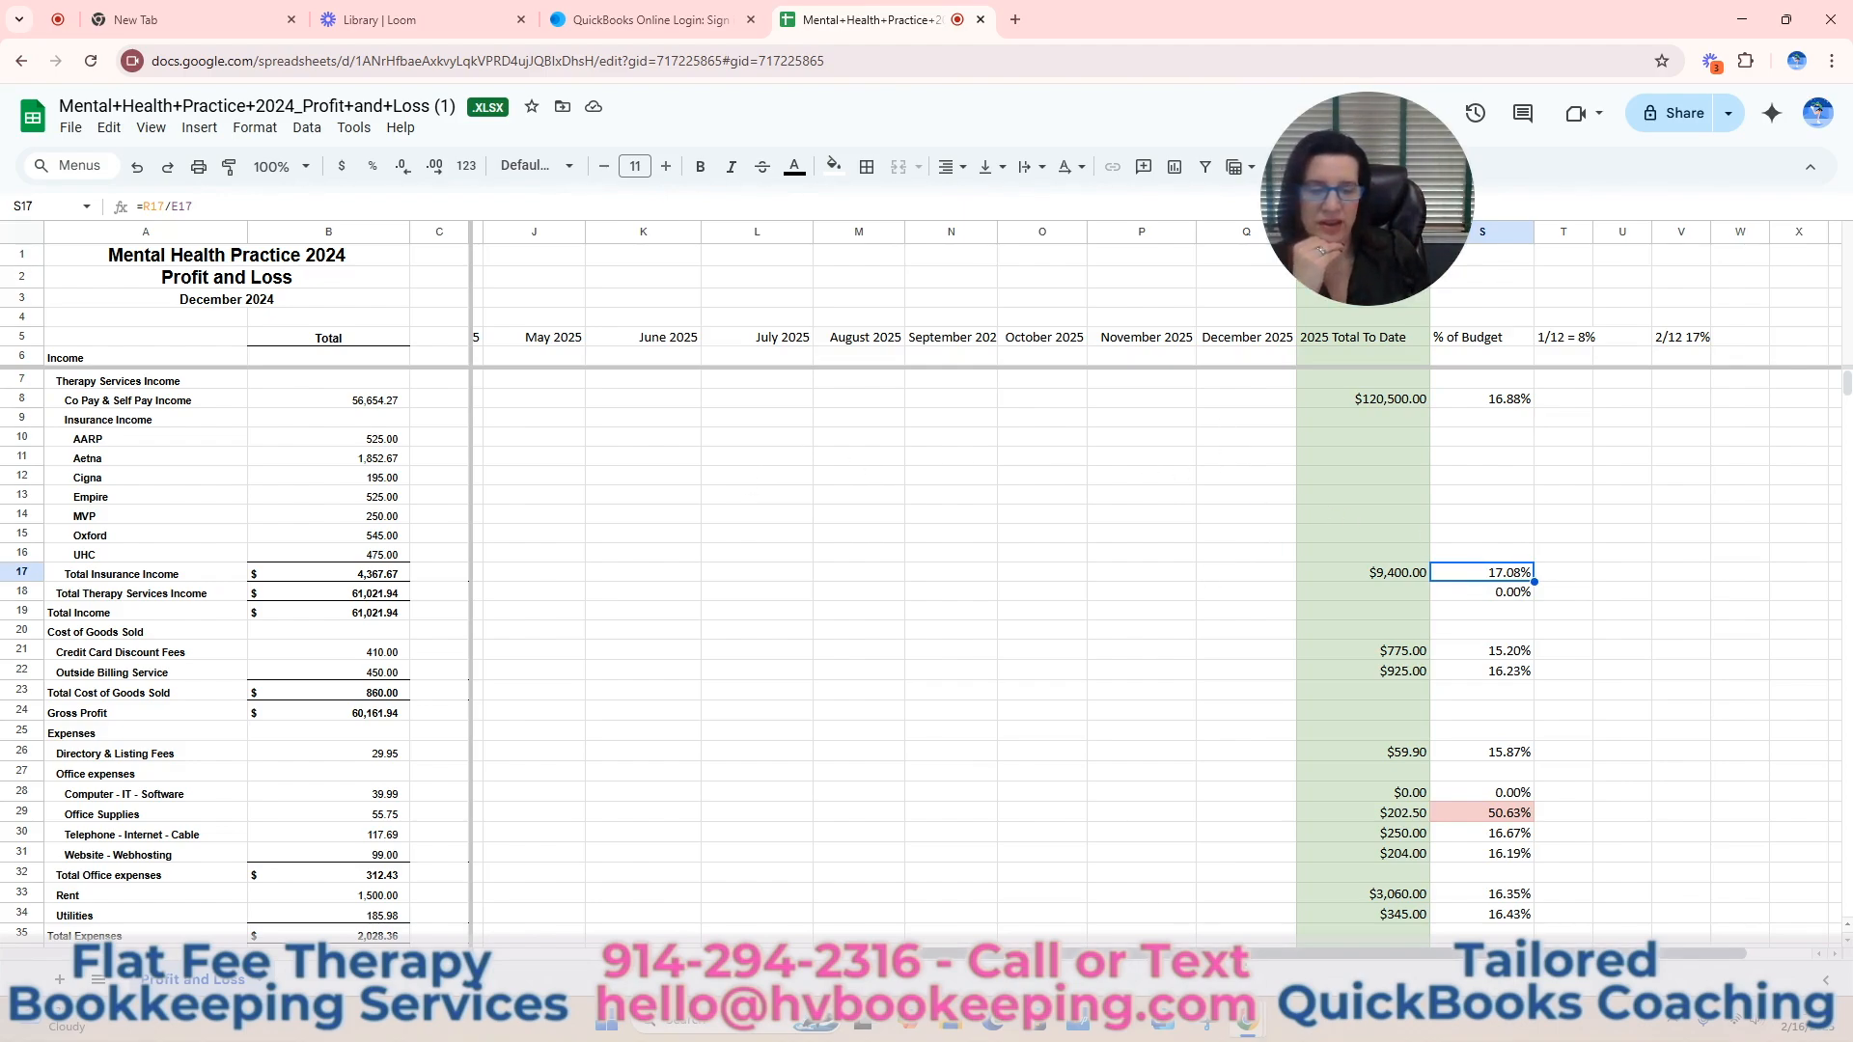
# Enter the March 2025 income: 55000 for Co Pay & Self Pay Income (H8) and 2000 for Total Insurance Income (H17).
pyautogui.hscroll(-4, 1196, 945)
pyautogui.hscroll(-3, 925, 955)
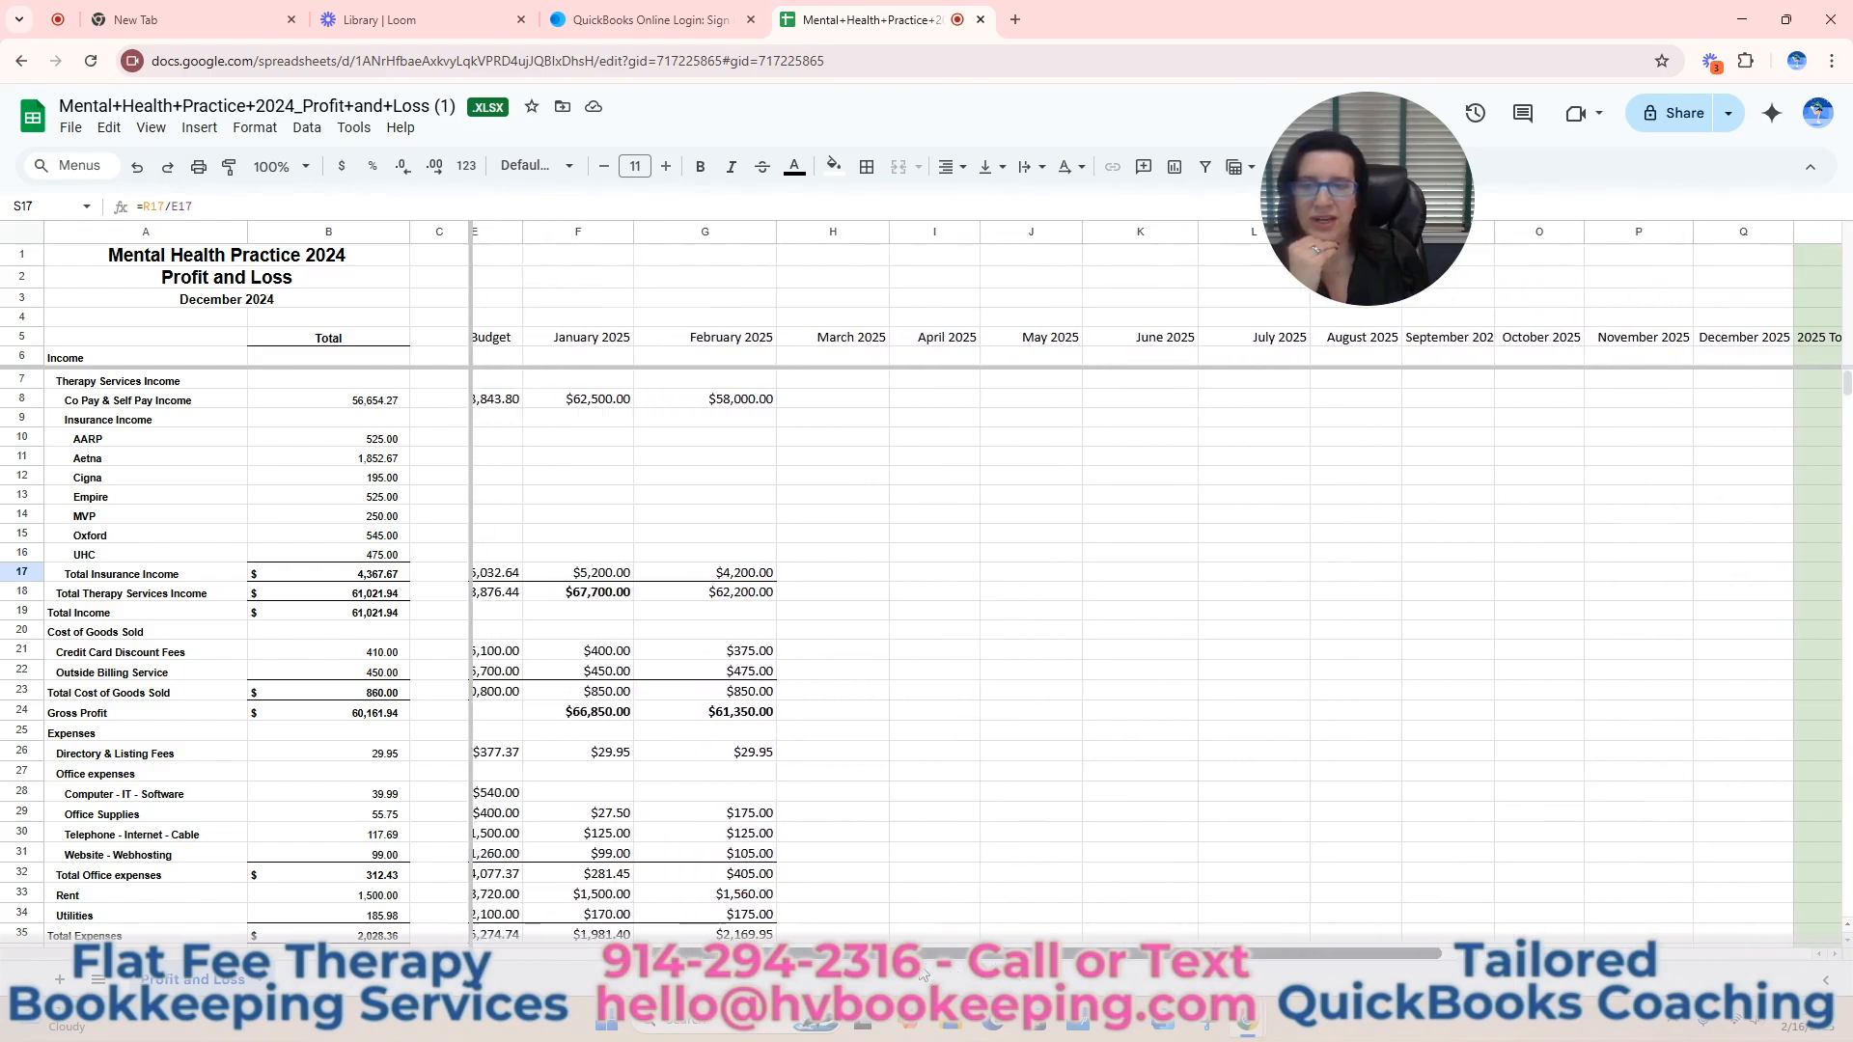
pyautogui.click(925, 403)
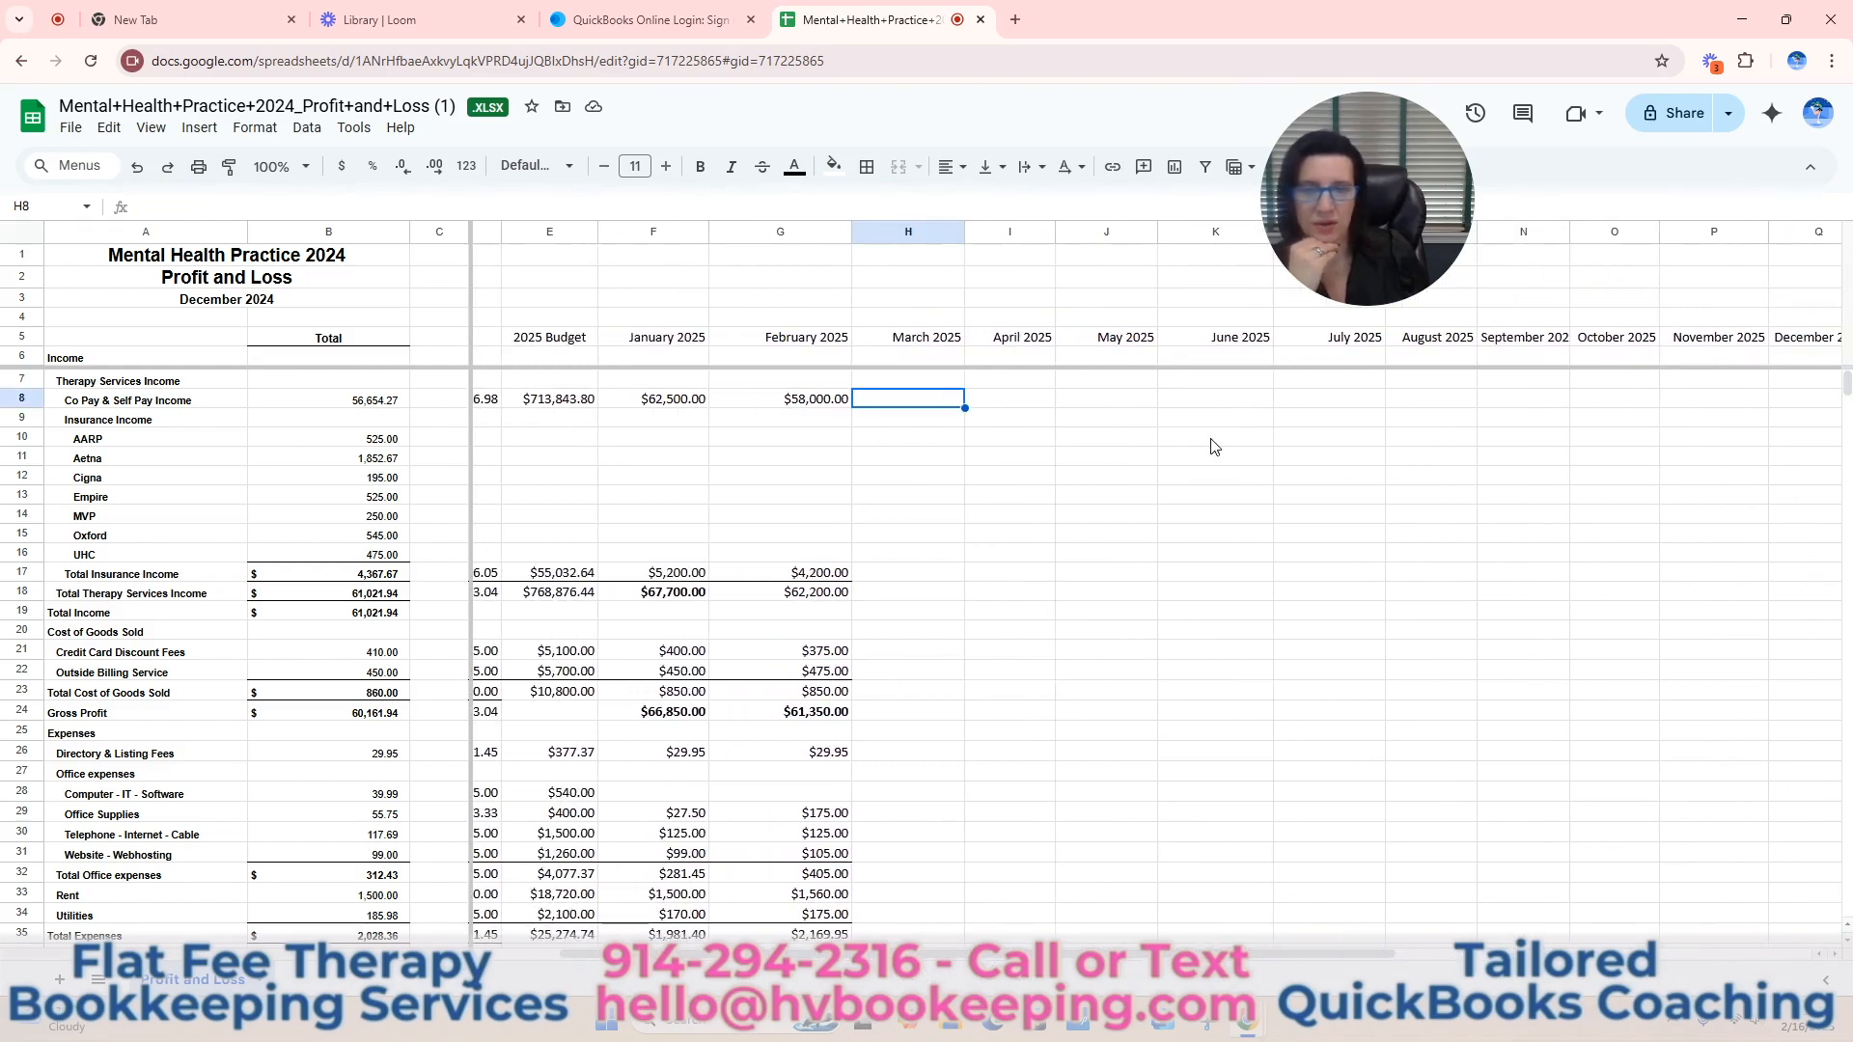
pyautogui.write('55000')
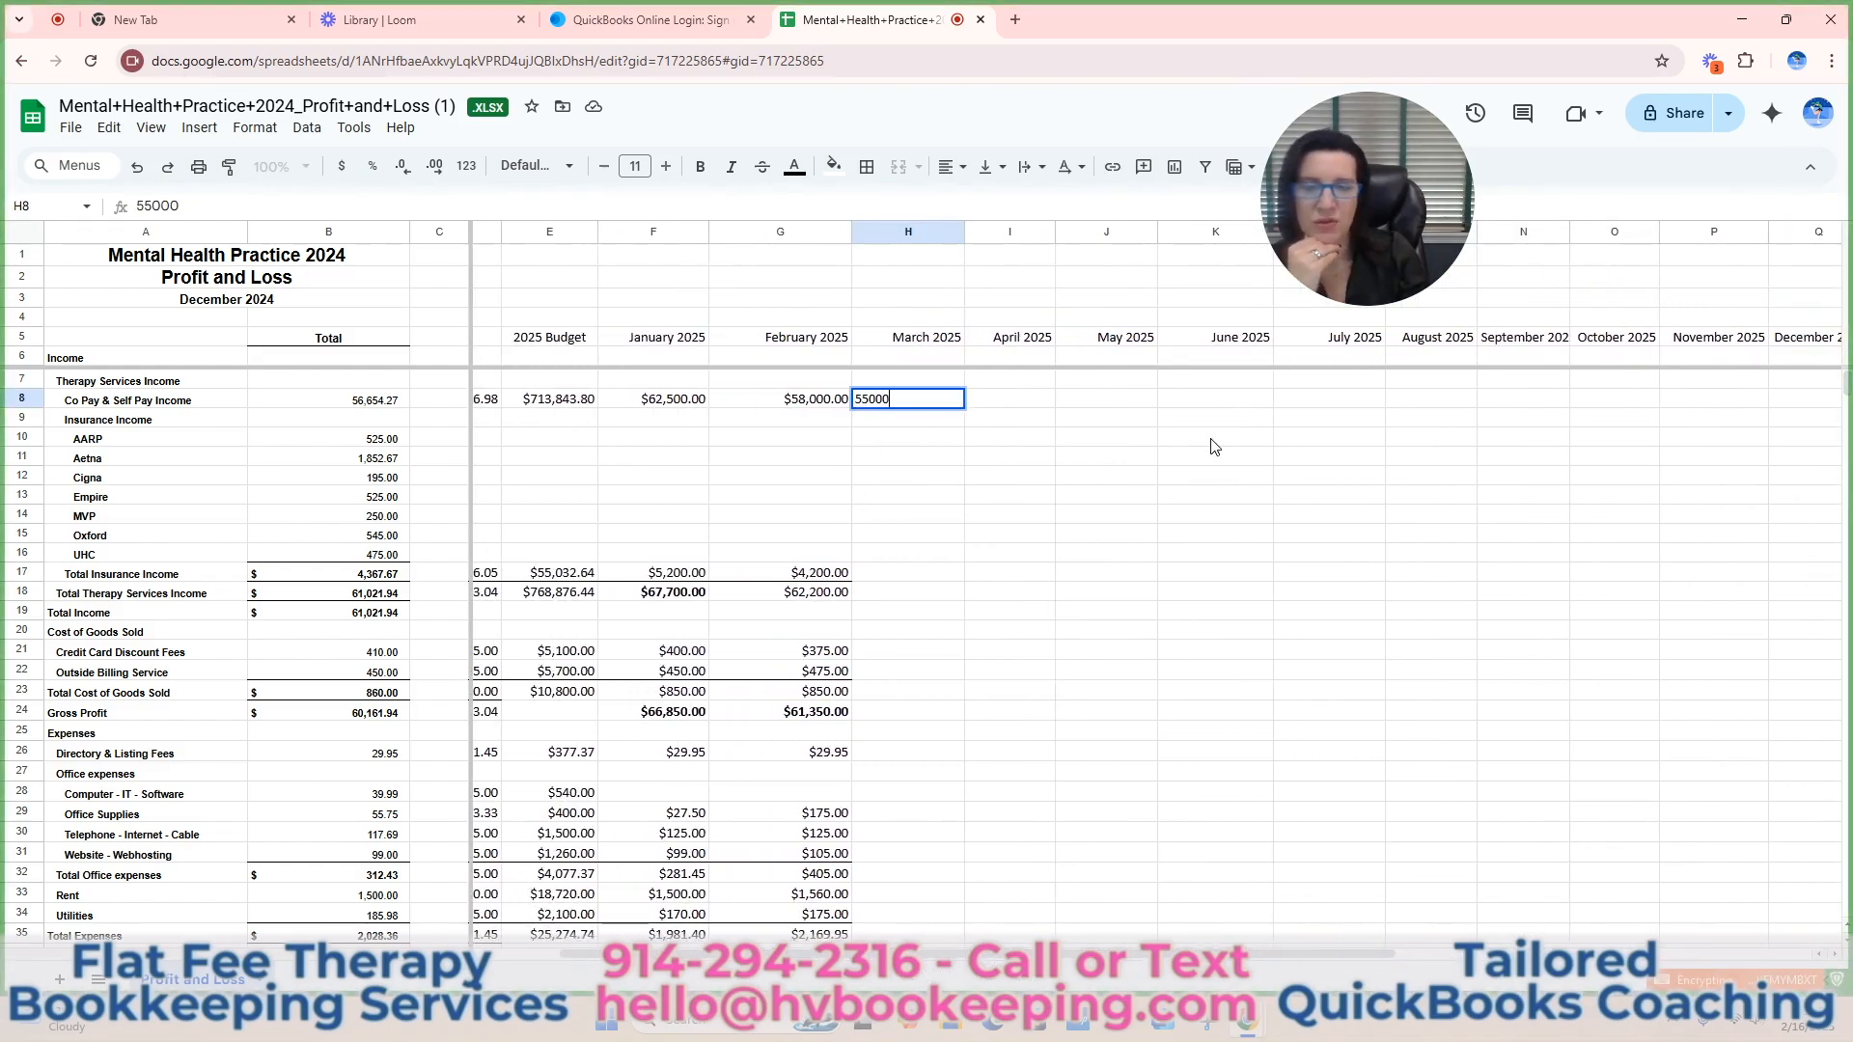
pyautogui.press('Return')
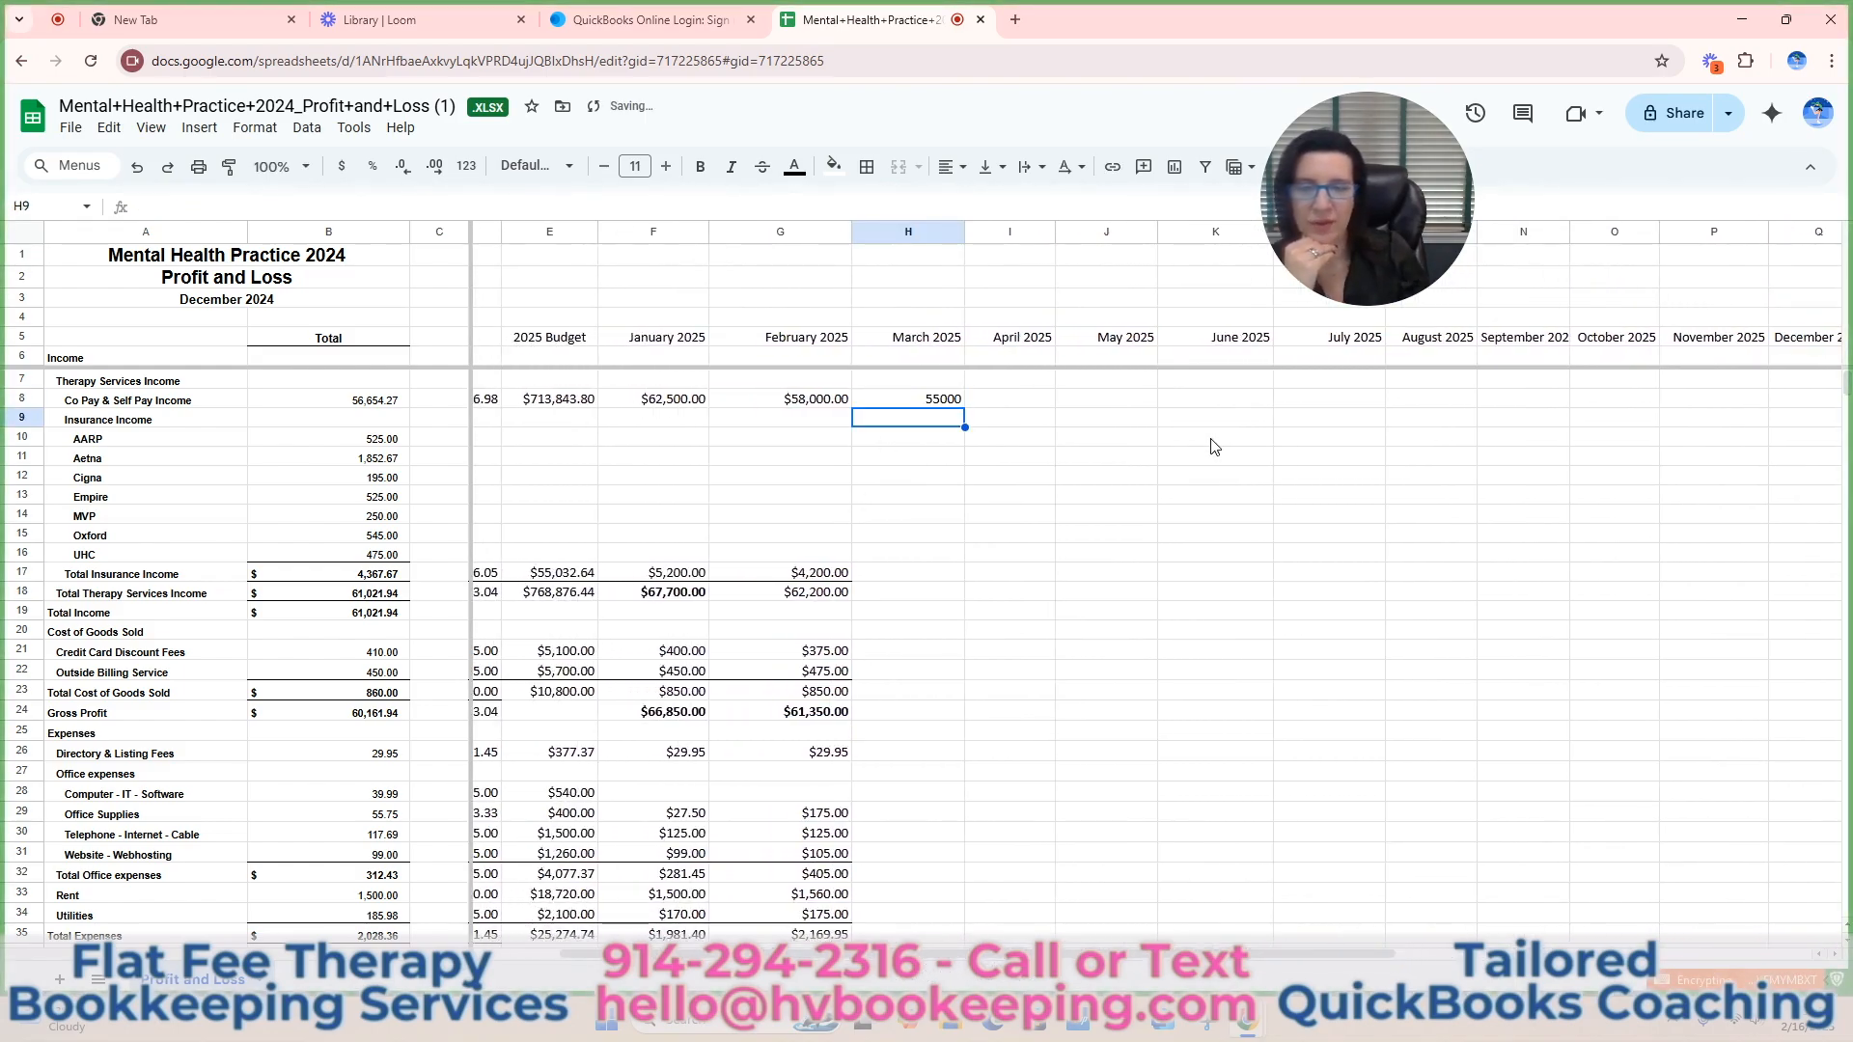
pyautogui.click(924, 574)
pyautogui.write('2000')
pyautogui.press('Return')
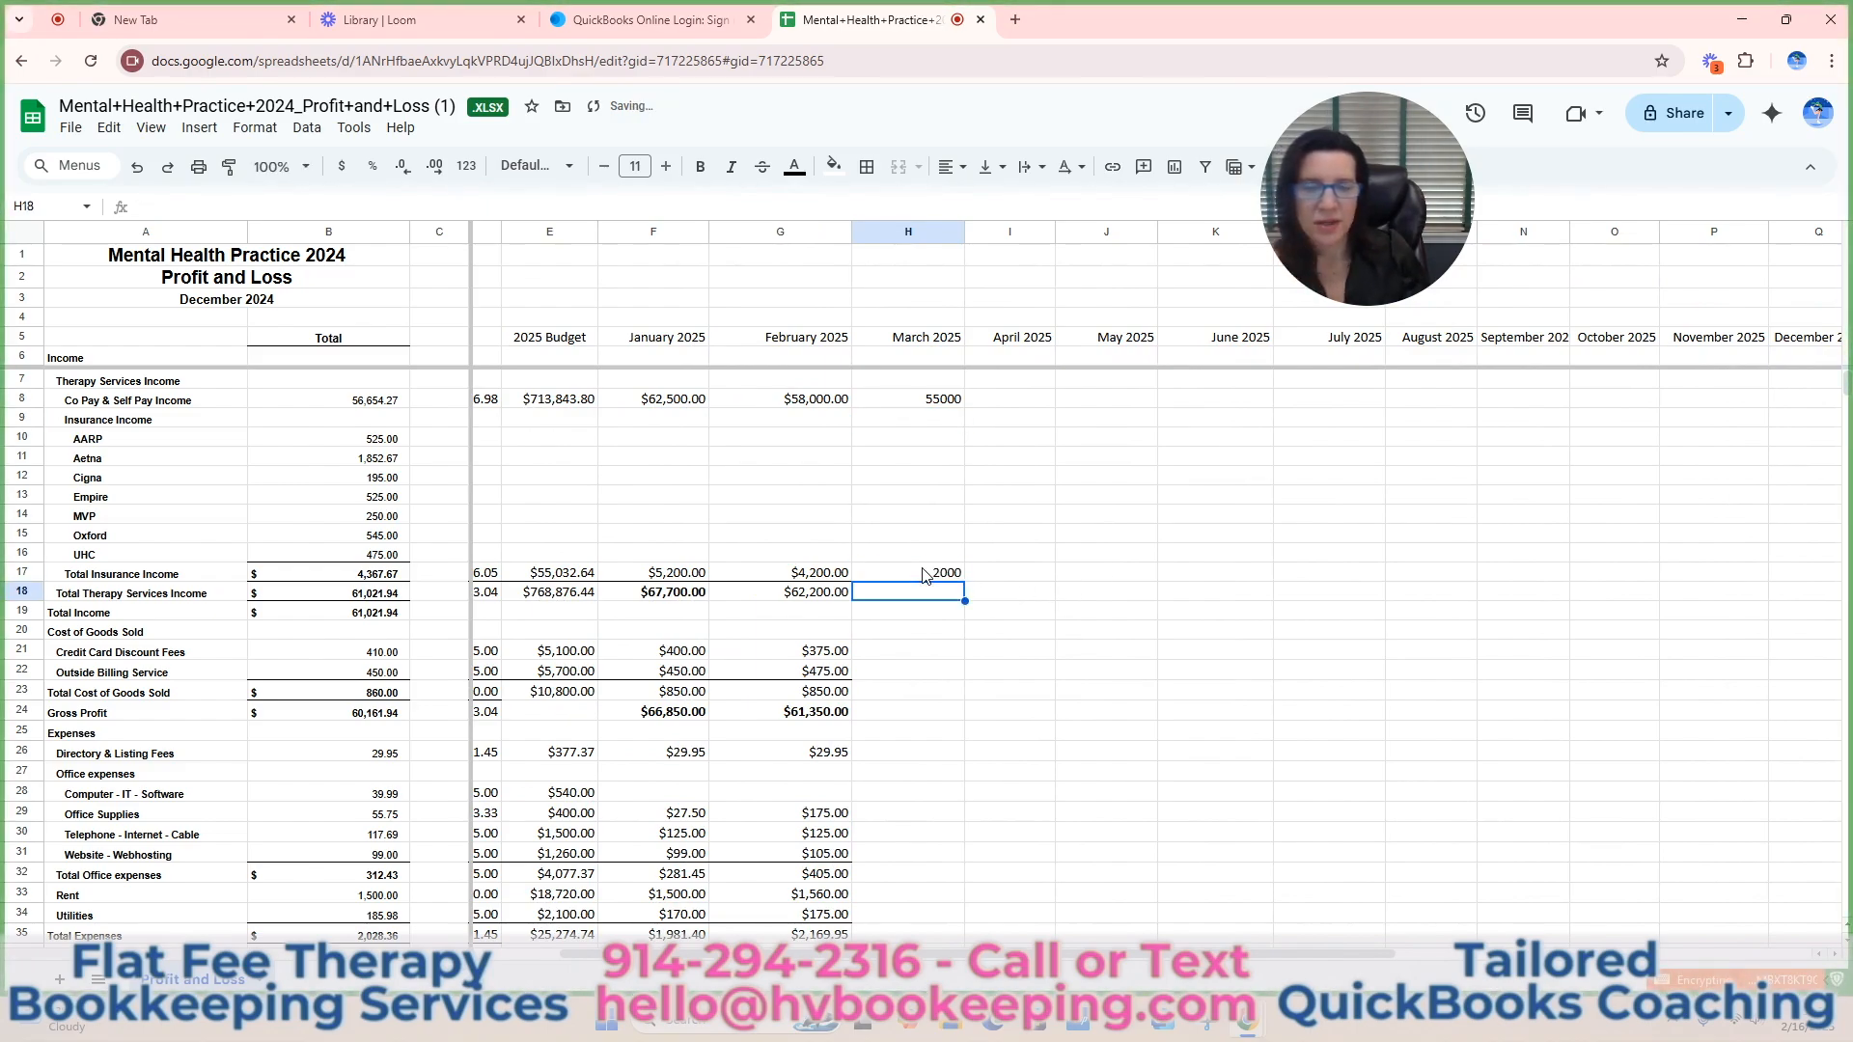
# Format the March 2025 income amounts (H8:H17) as currency and add a bottom border to Total Insurance Income (H17).
pyautogui.moveTo(929, 399); pyautogui.dragTo(936, 574)
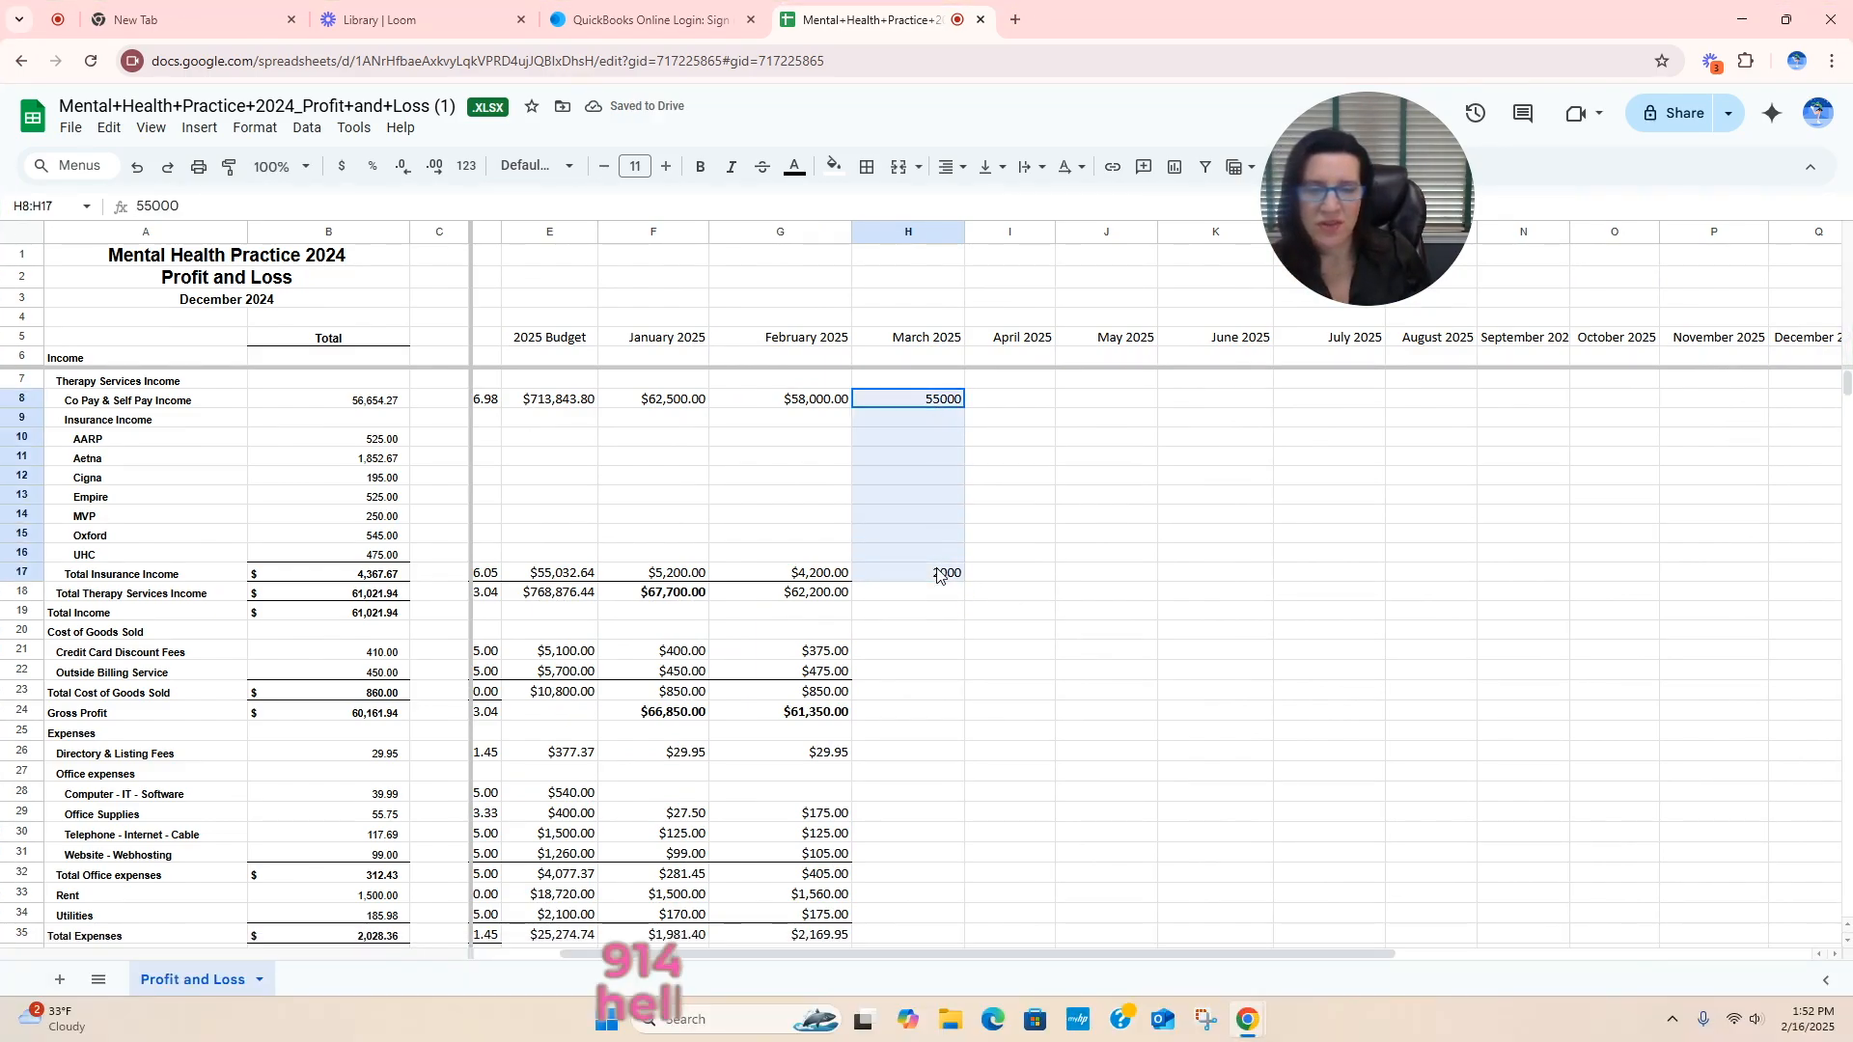
pyautogui.click(342, 166)
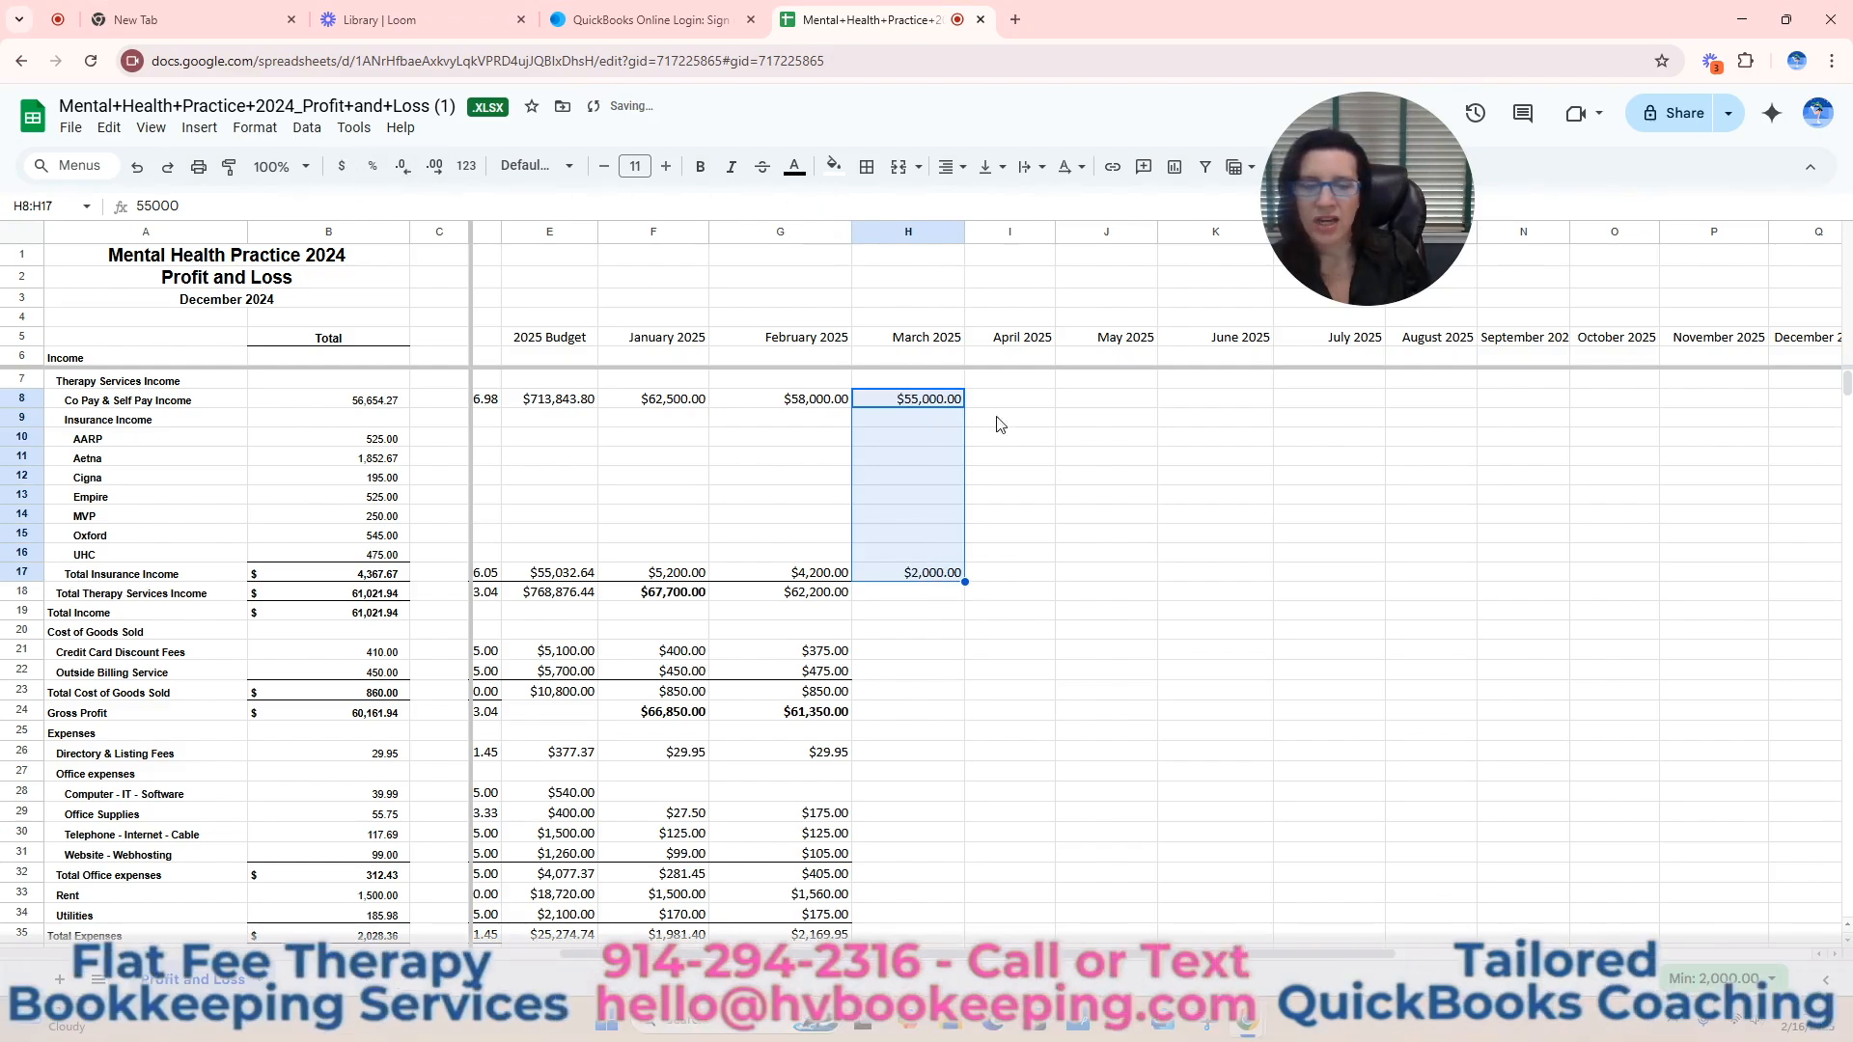
pyautogui.click(1109, 461)
pyautogui.click(940, 576)
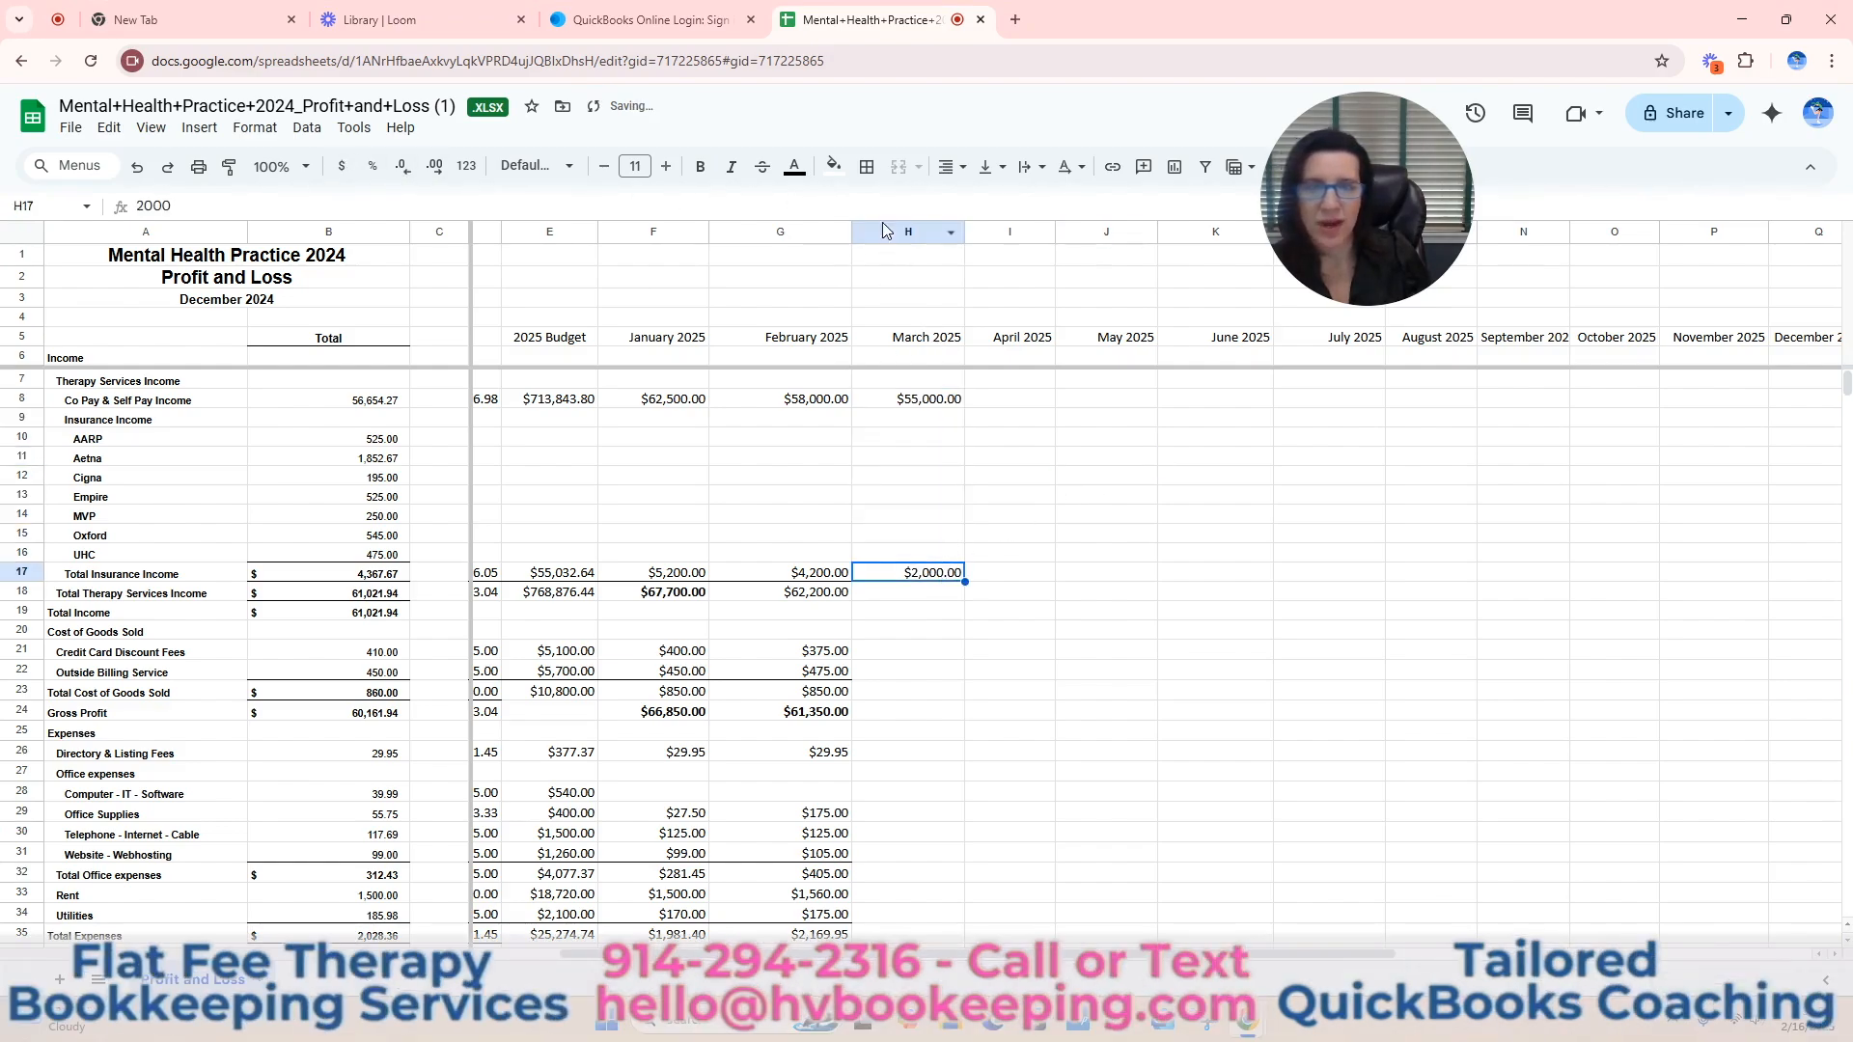
pyautogui.click(866, 166)
pyautogui.click(976, 243)
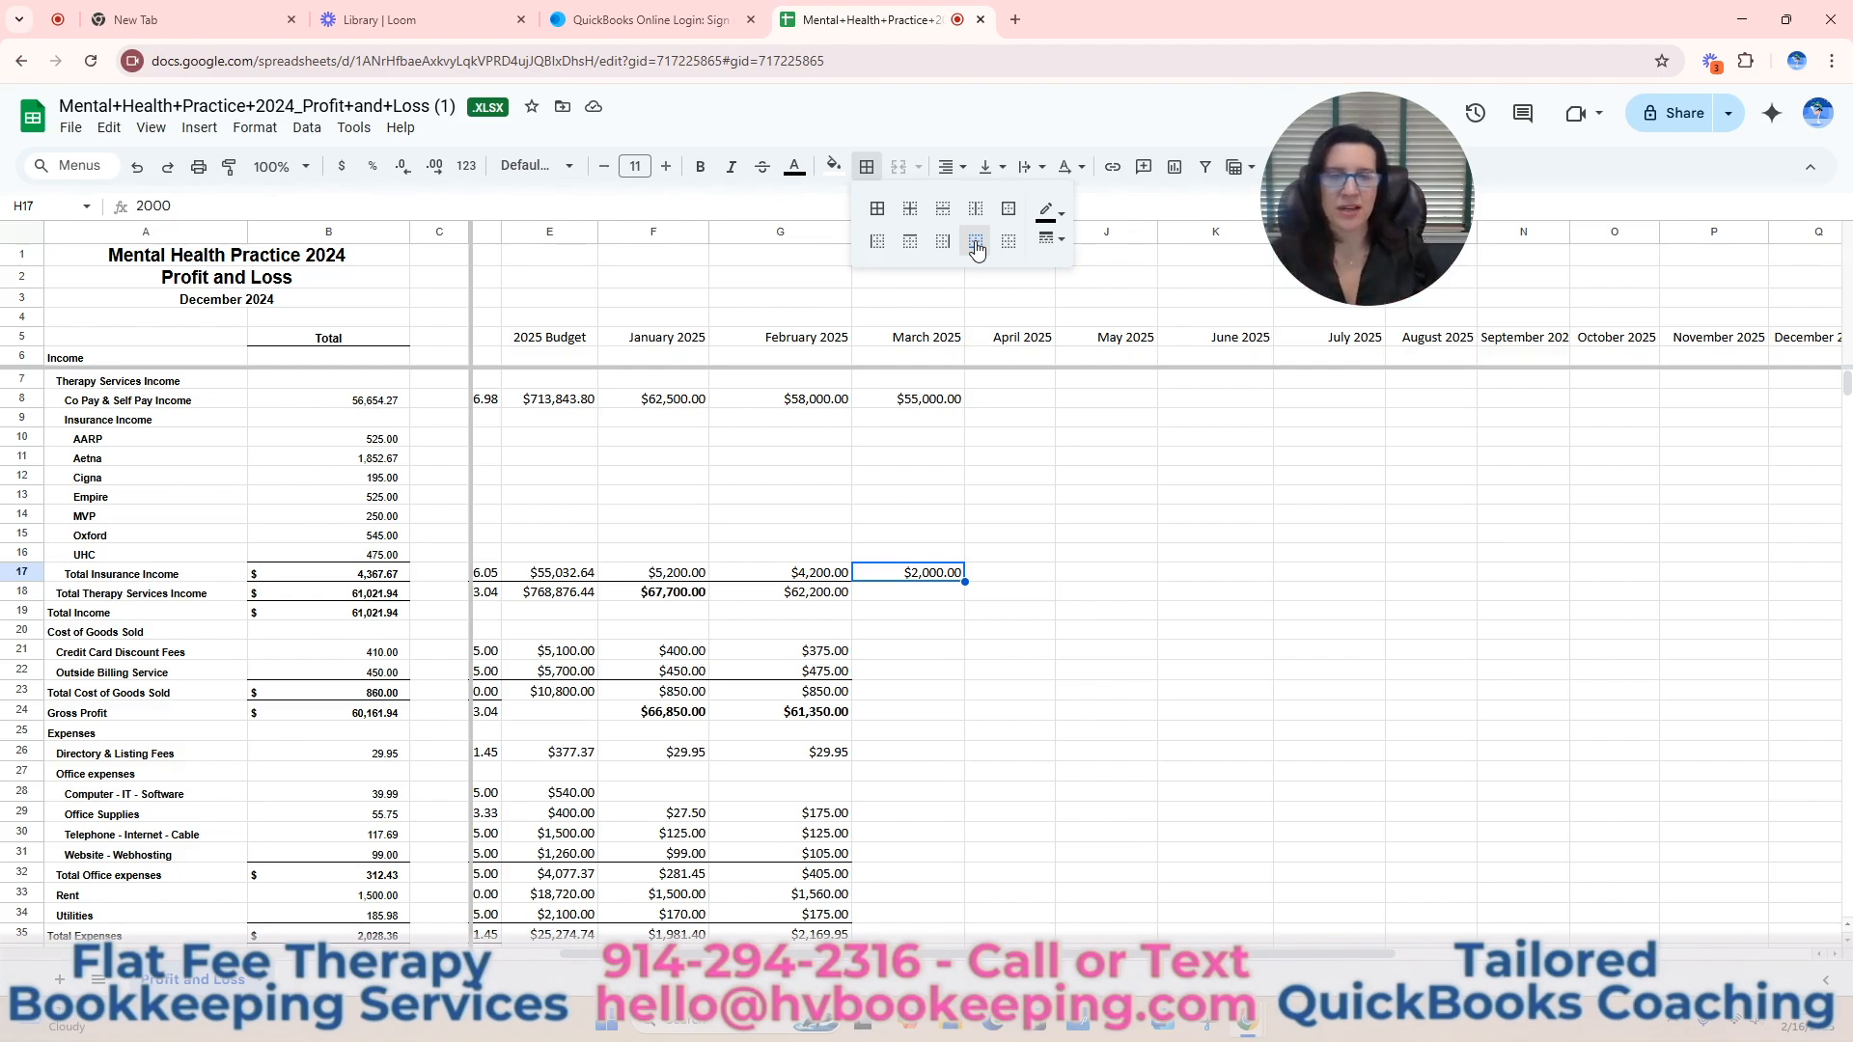
pyautogui.click(1104, 653)
# Total the March 2025 income with =SUM(H8:H17) in the Total Therapy Services Income row (H18).
pyautogui.moveTo(952, 402); pyautogui.dragTo(956, 577)
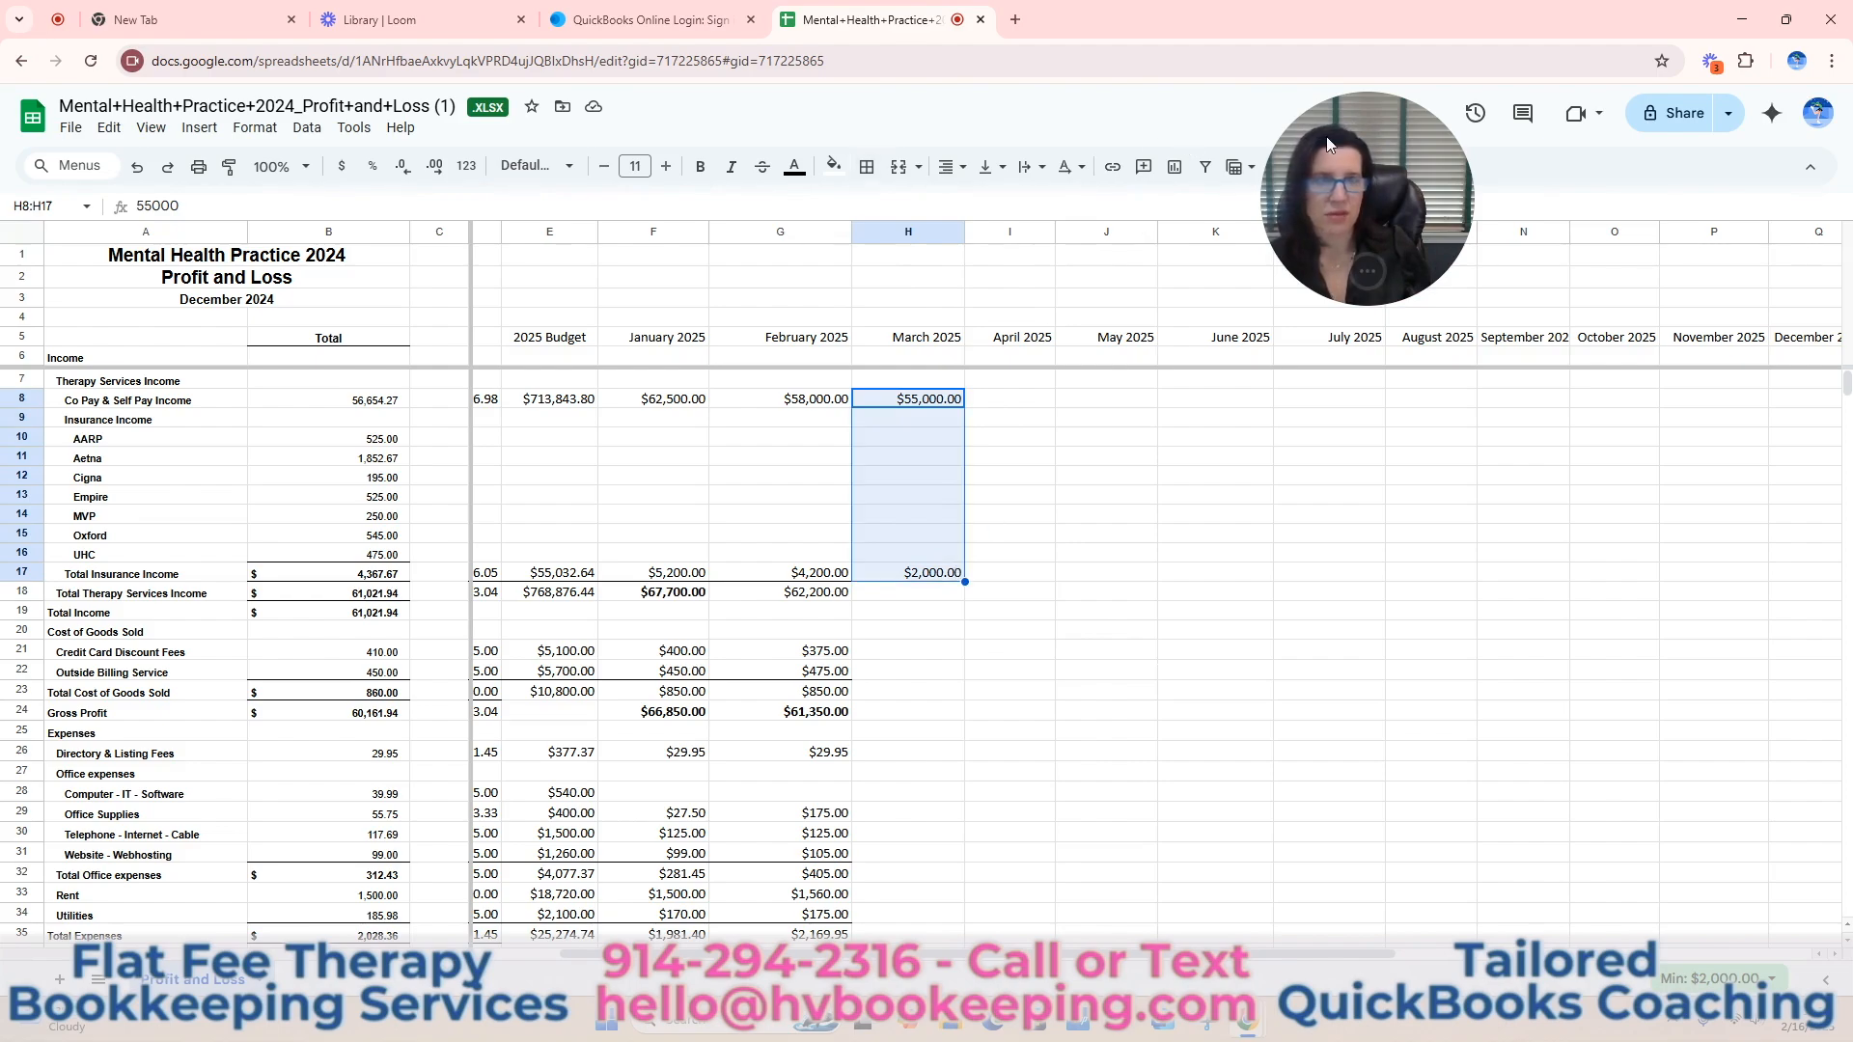
pyautogui.click(1276, 167)
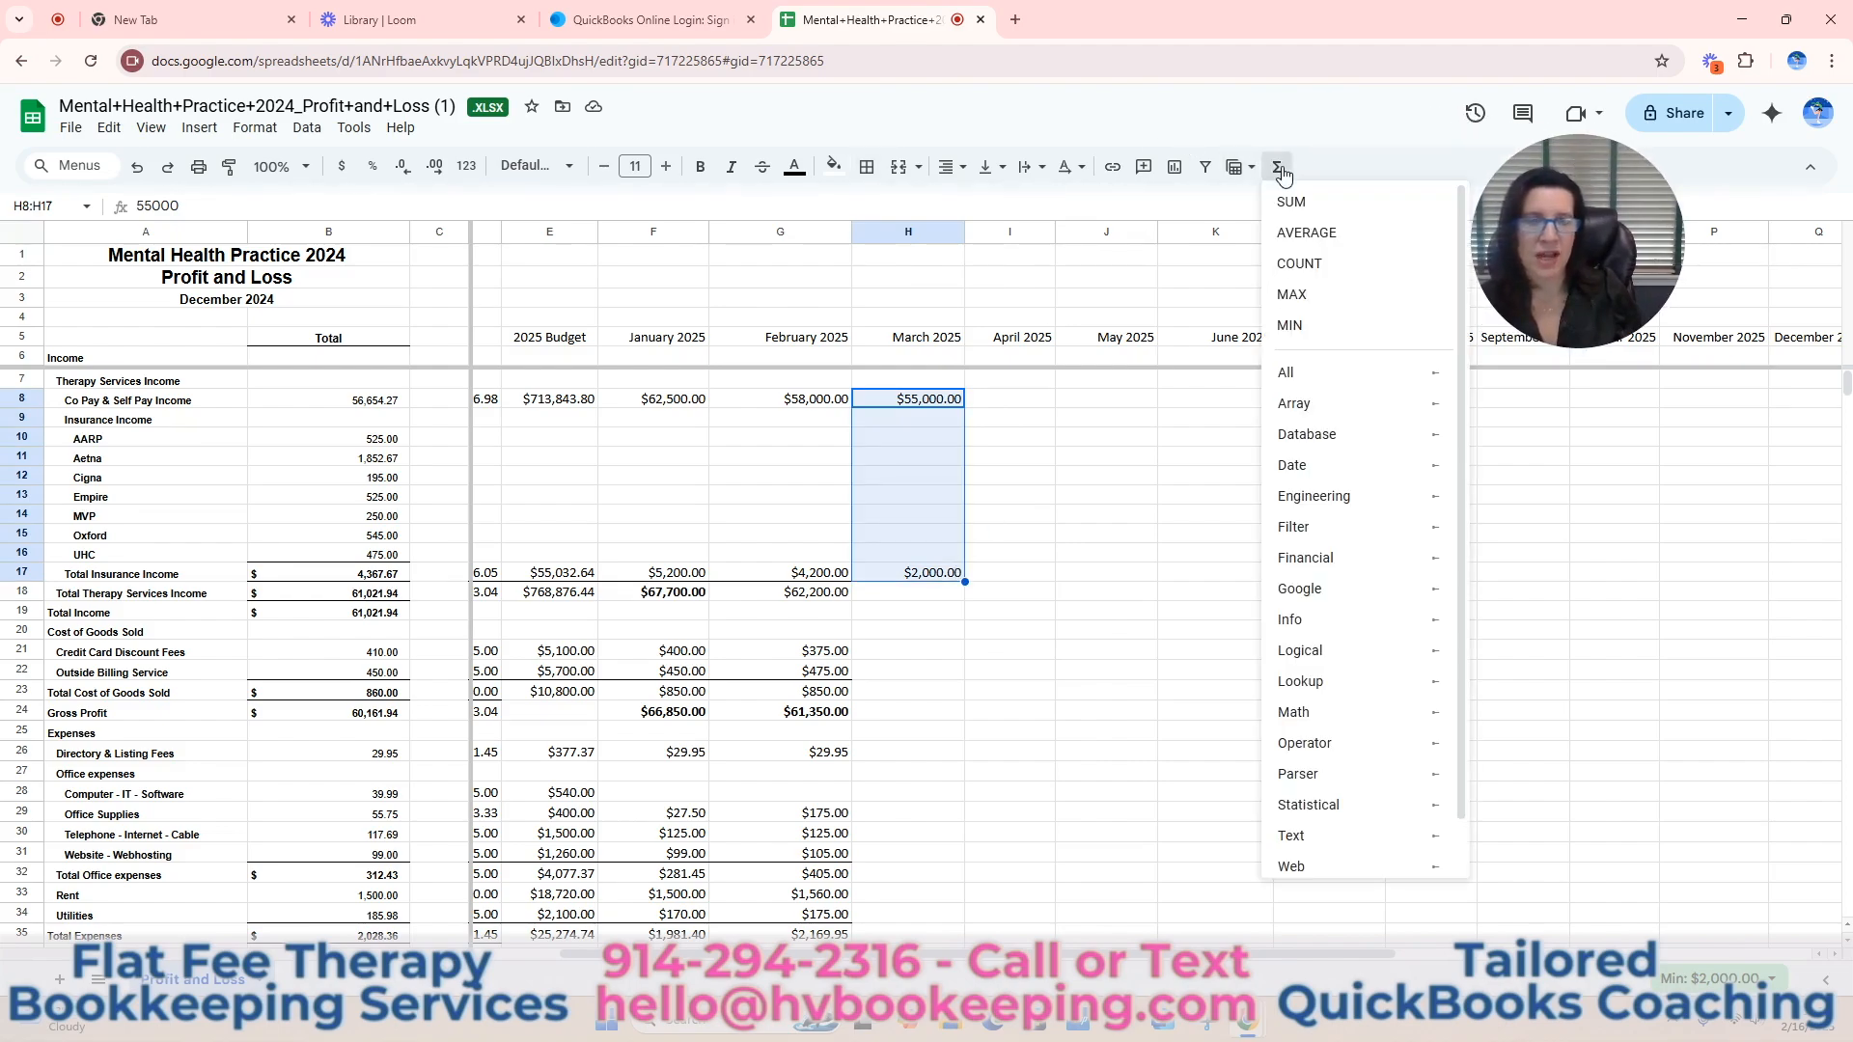
pyautogui.click(1292, 207)
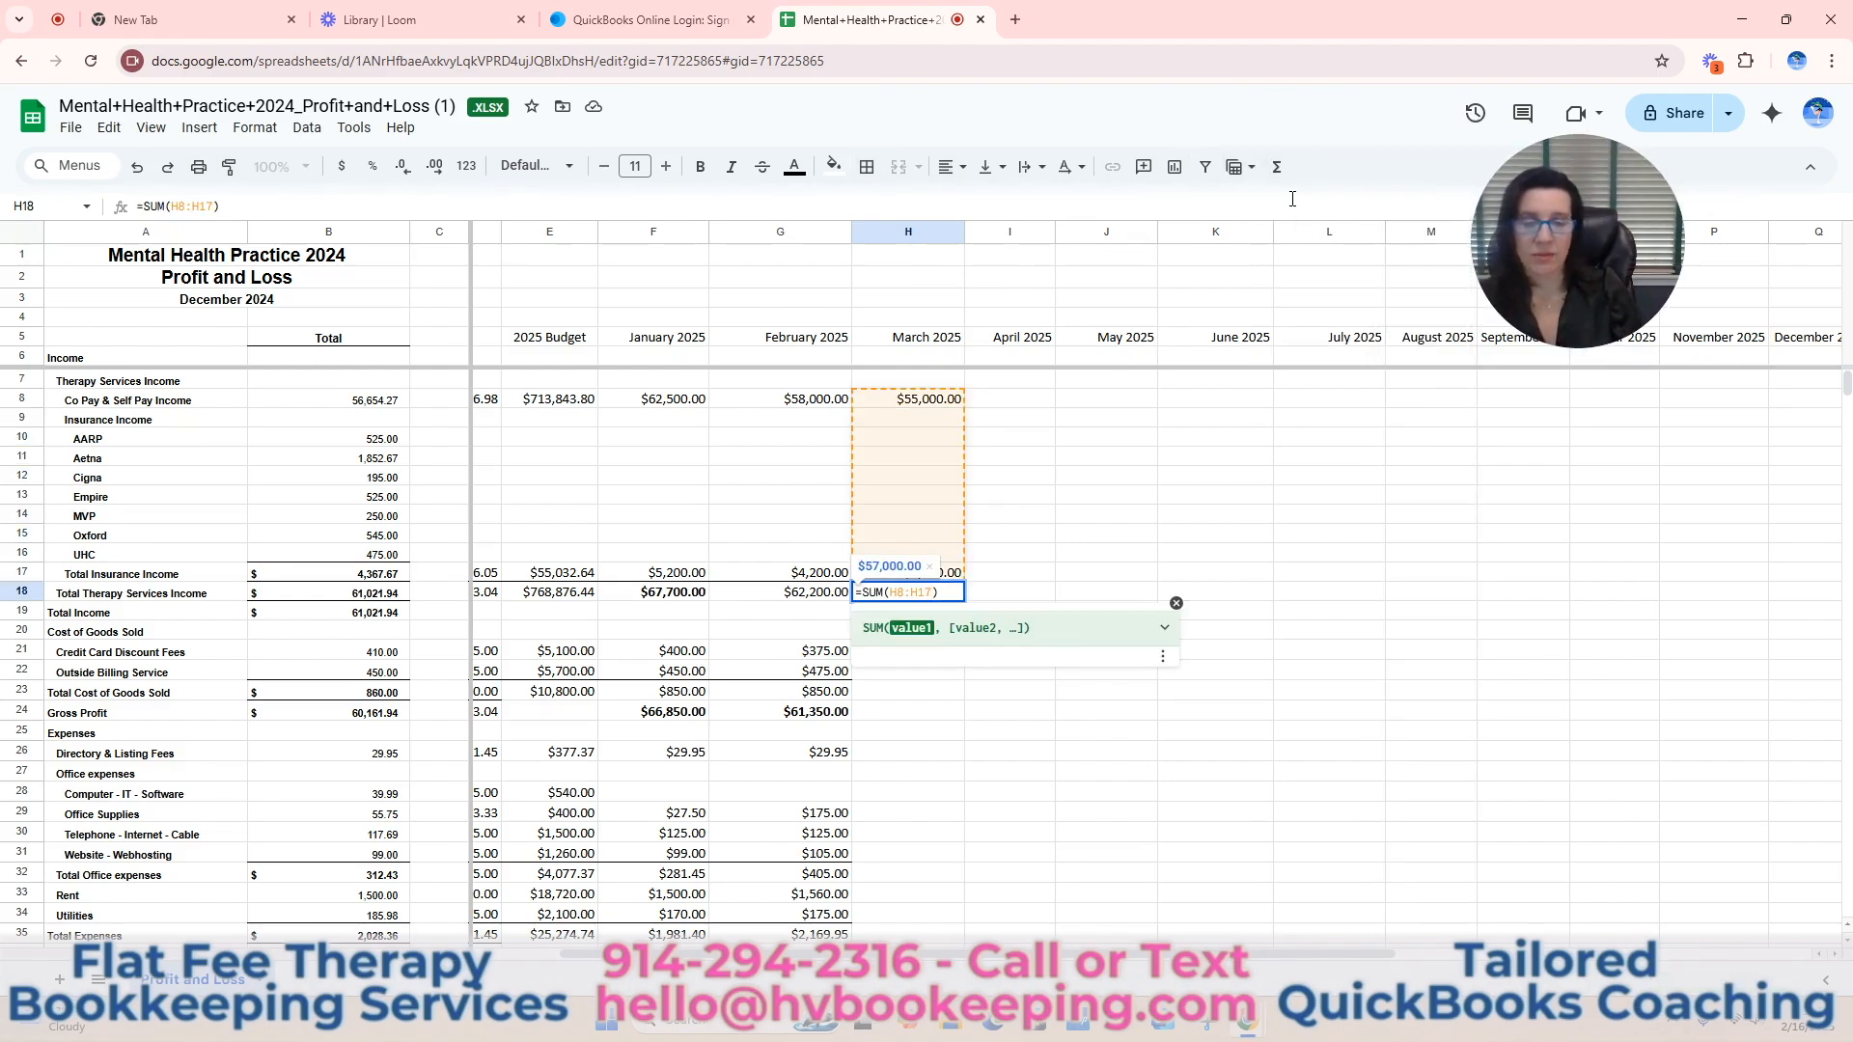
pyautogui.press('Return')
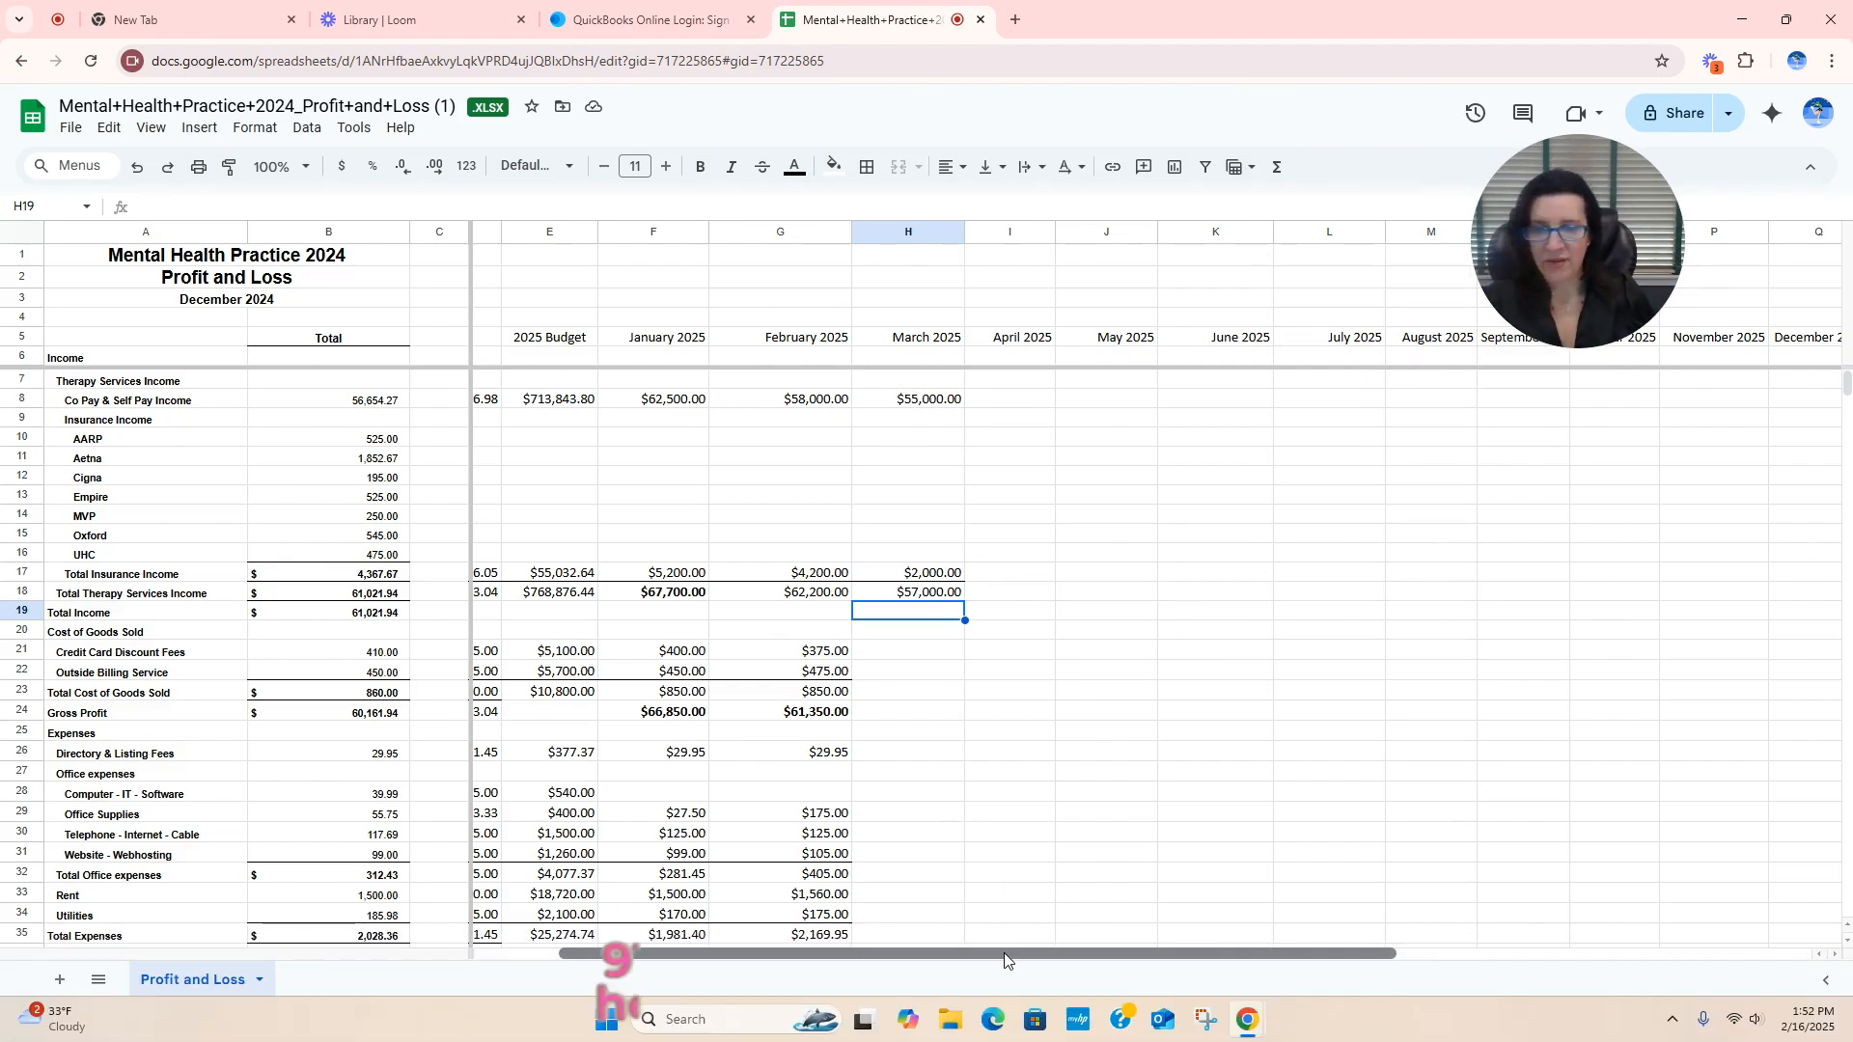
# Calculate the year-to-date share for three months with =3/12 in W17, beside the Total Insurance Income percentage.
pyautogui.hscroll(5, 1464, 775)
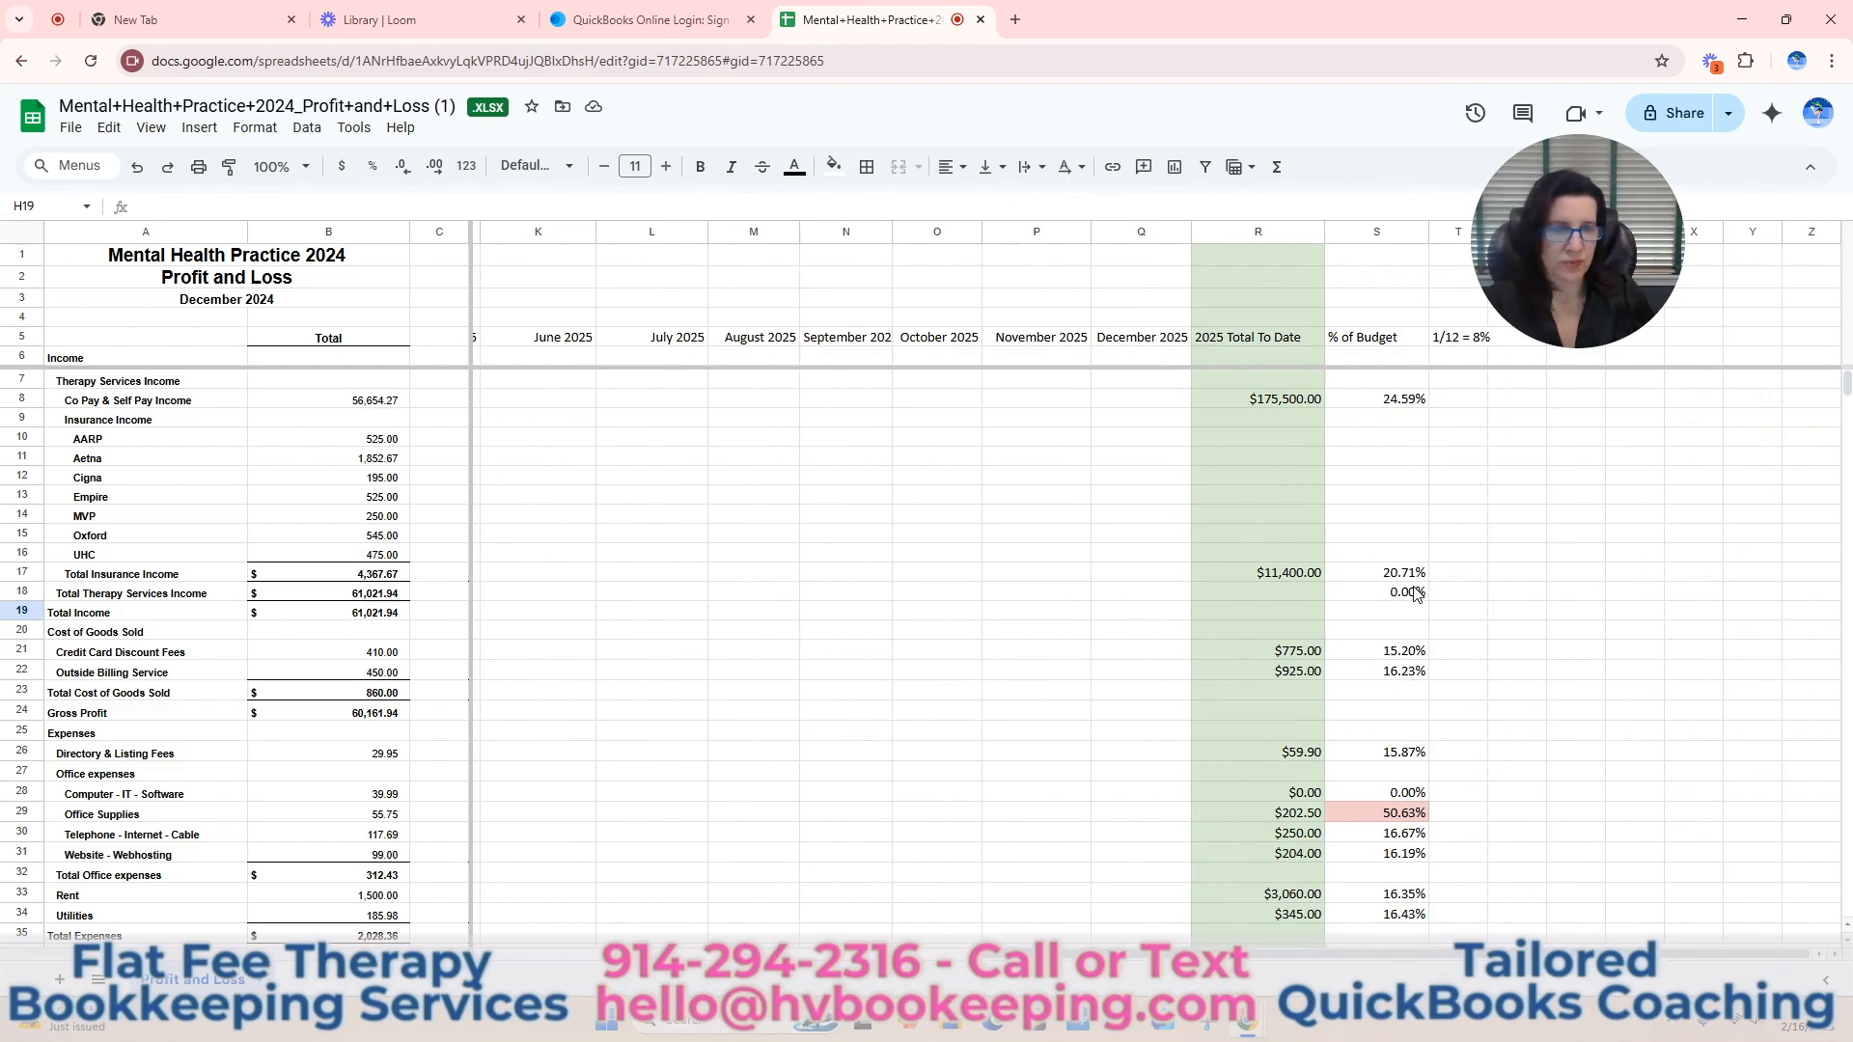
pyautogui.click(1618, 569)
pyautogui.write('=3/12')
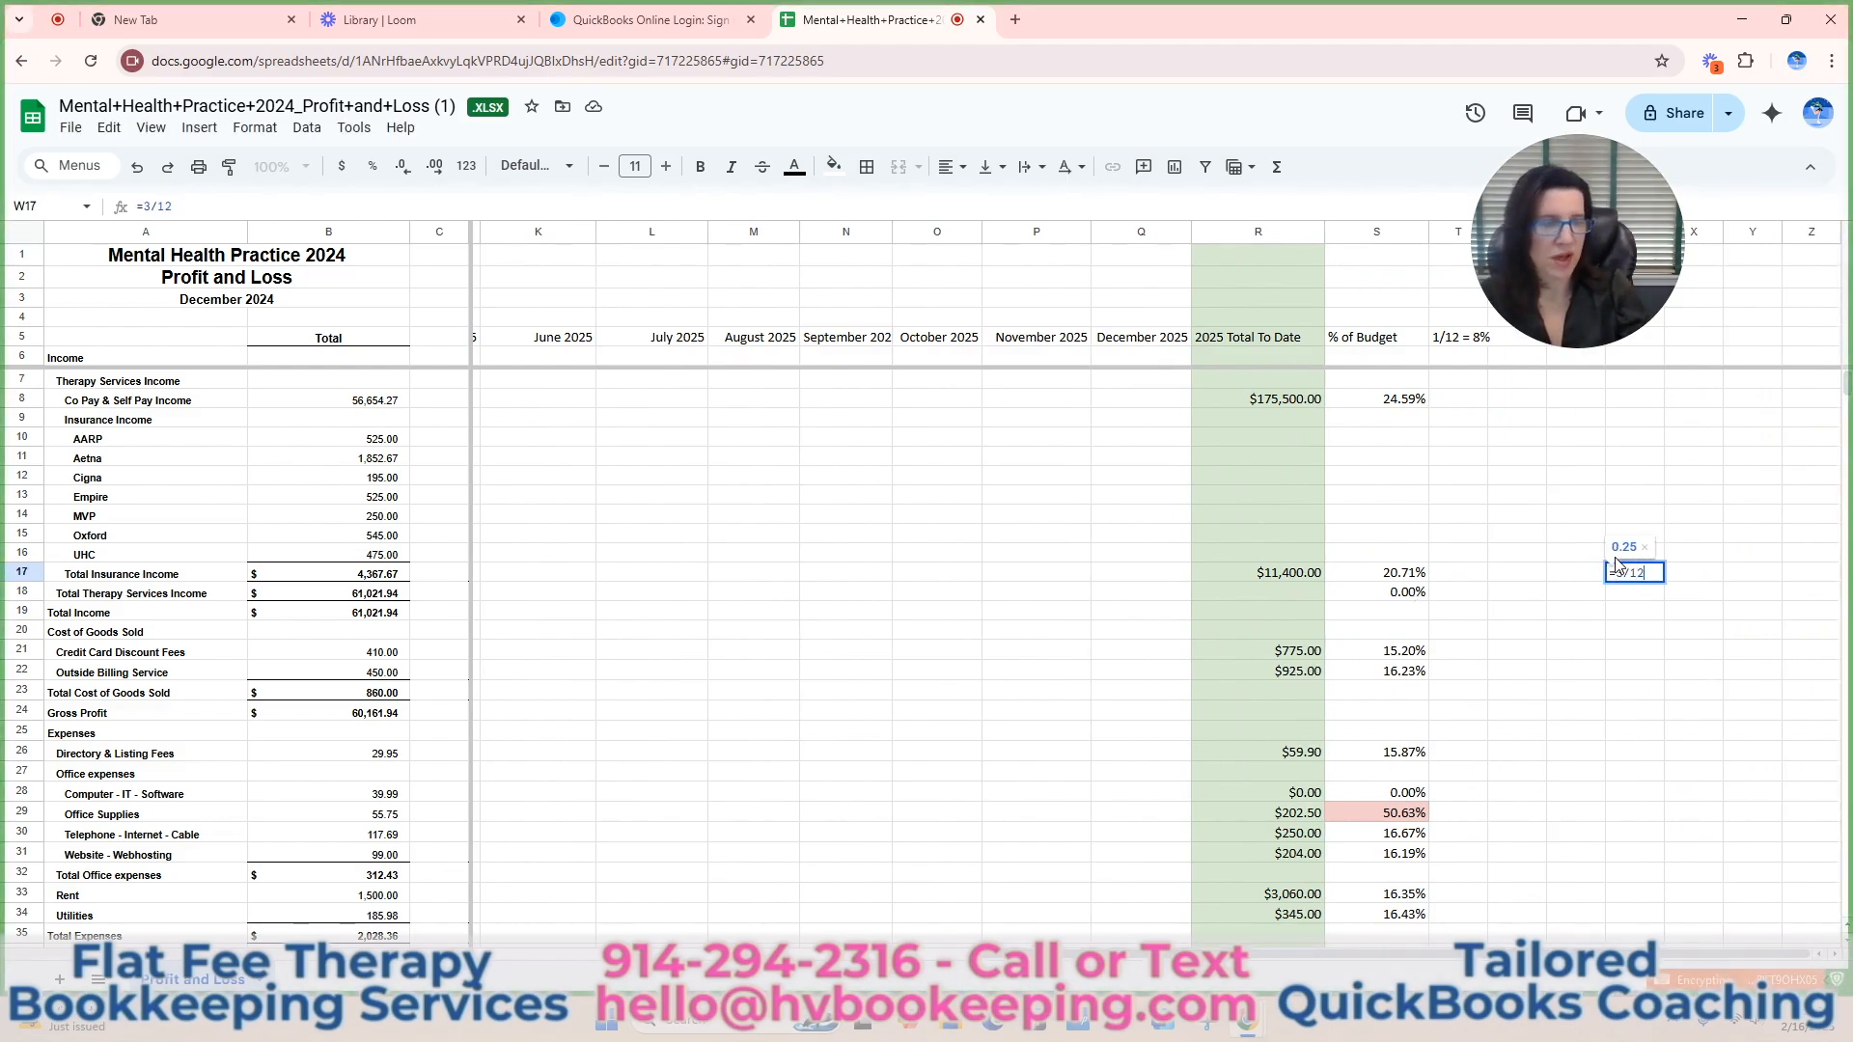
pyautogui.press('Return')
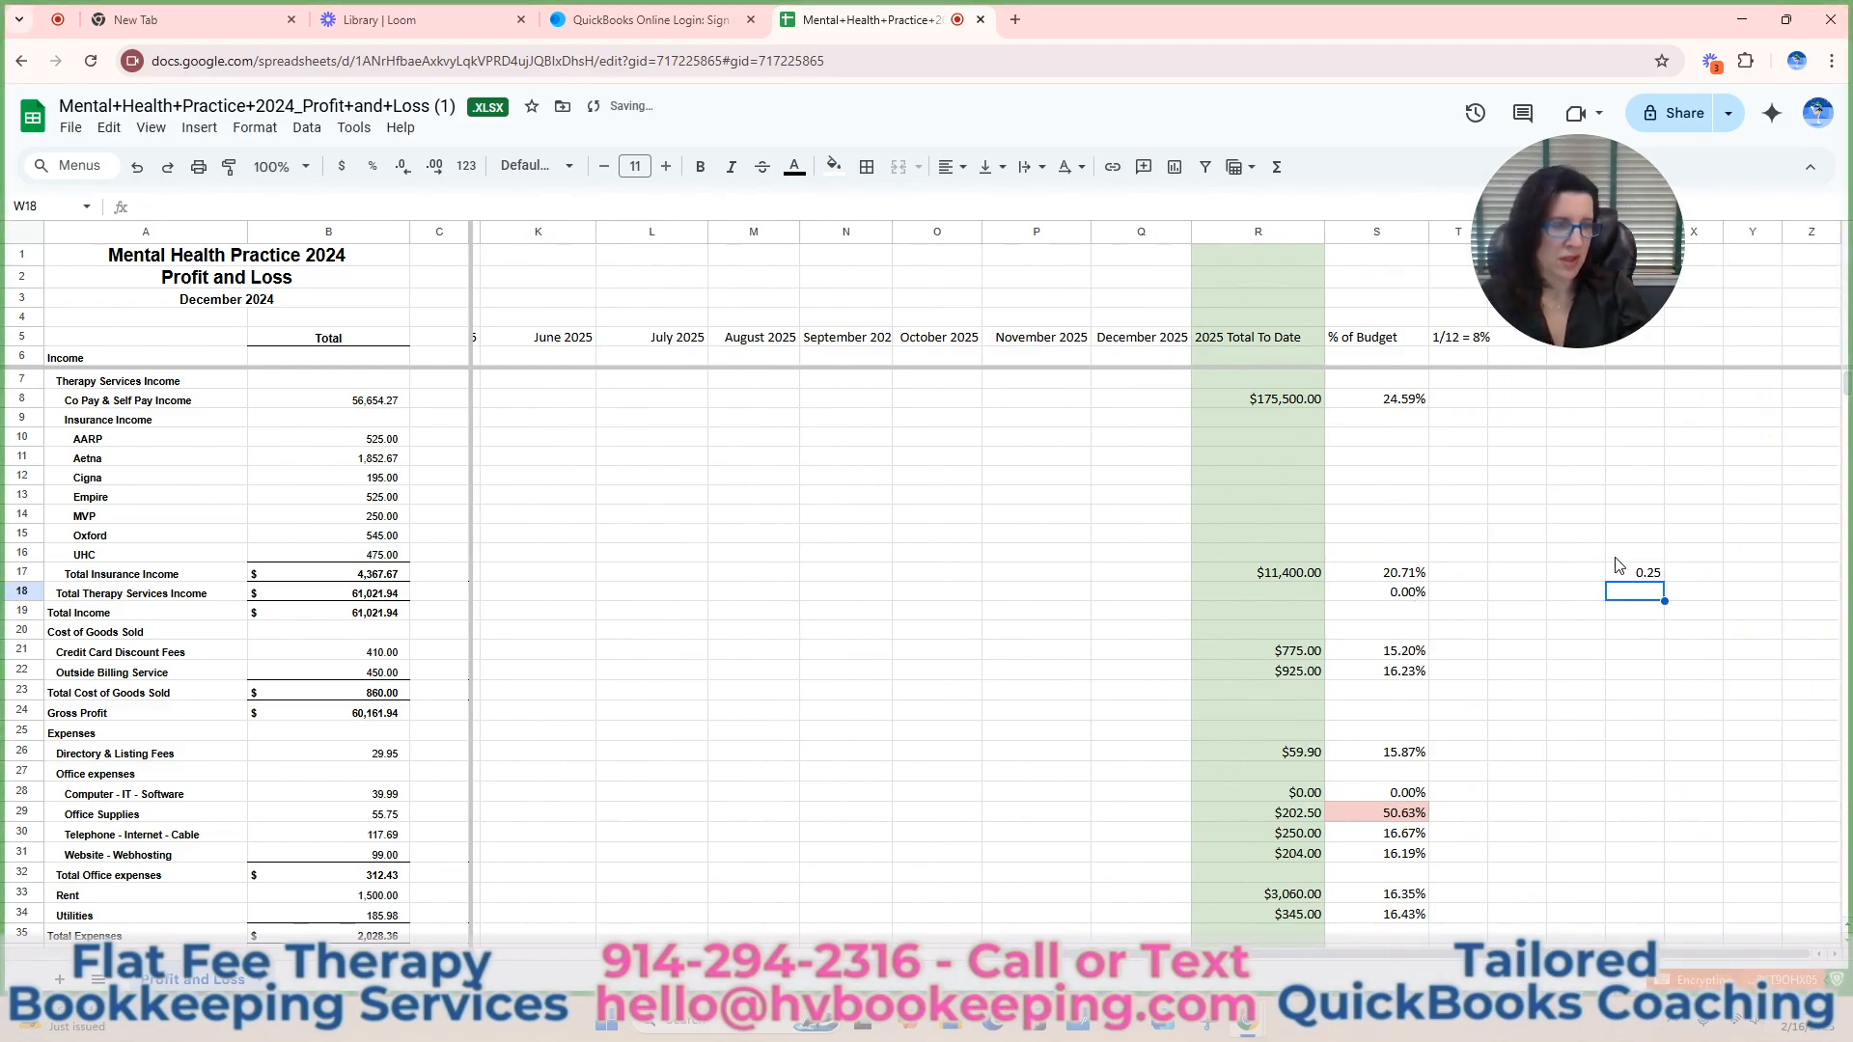
# Compare Total Insurance Income's % of Budget with the 3/12 share, and Total Therapy Services Income across December 2024, Monthly Estimate, February and March 2025.
pyautogui.click(1390, 577)
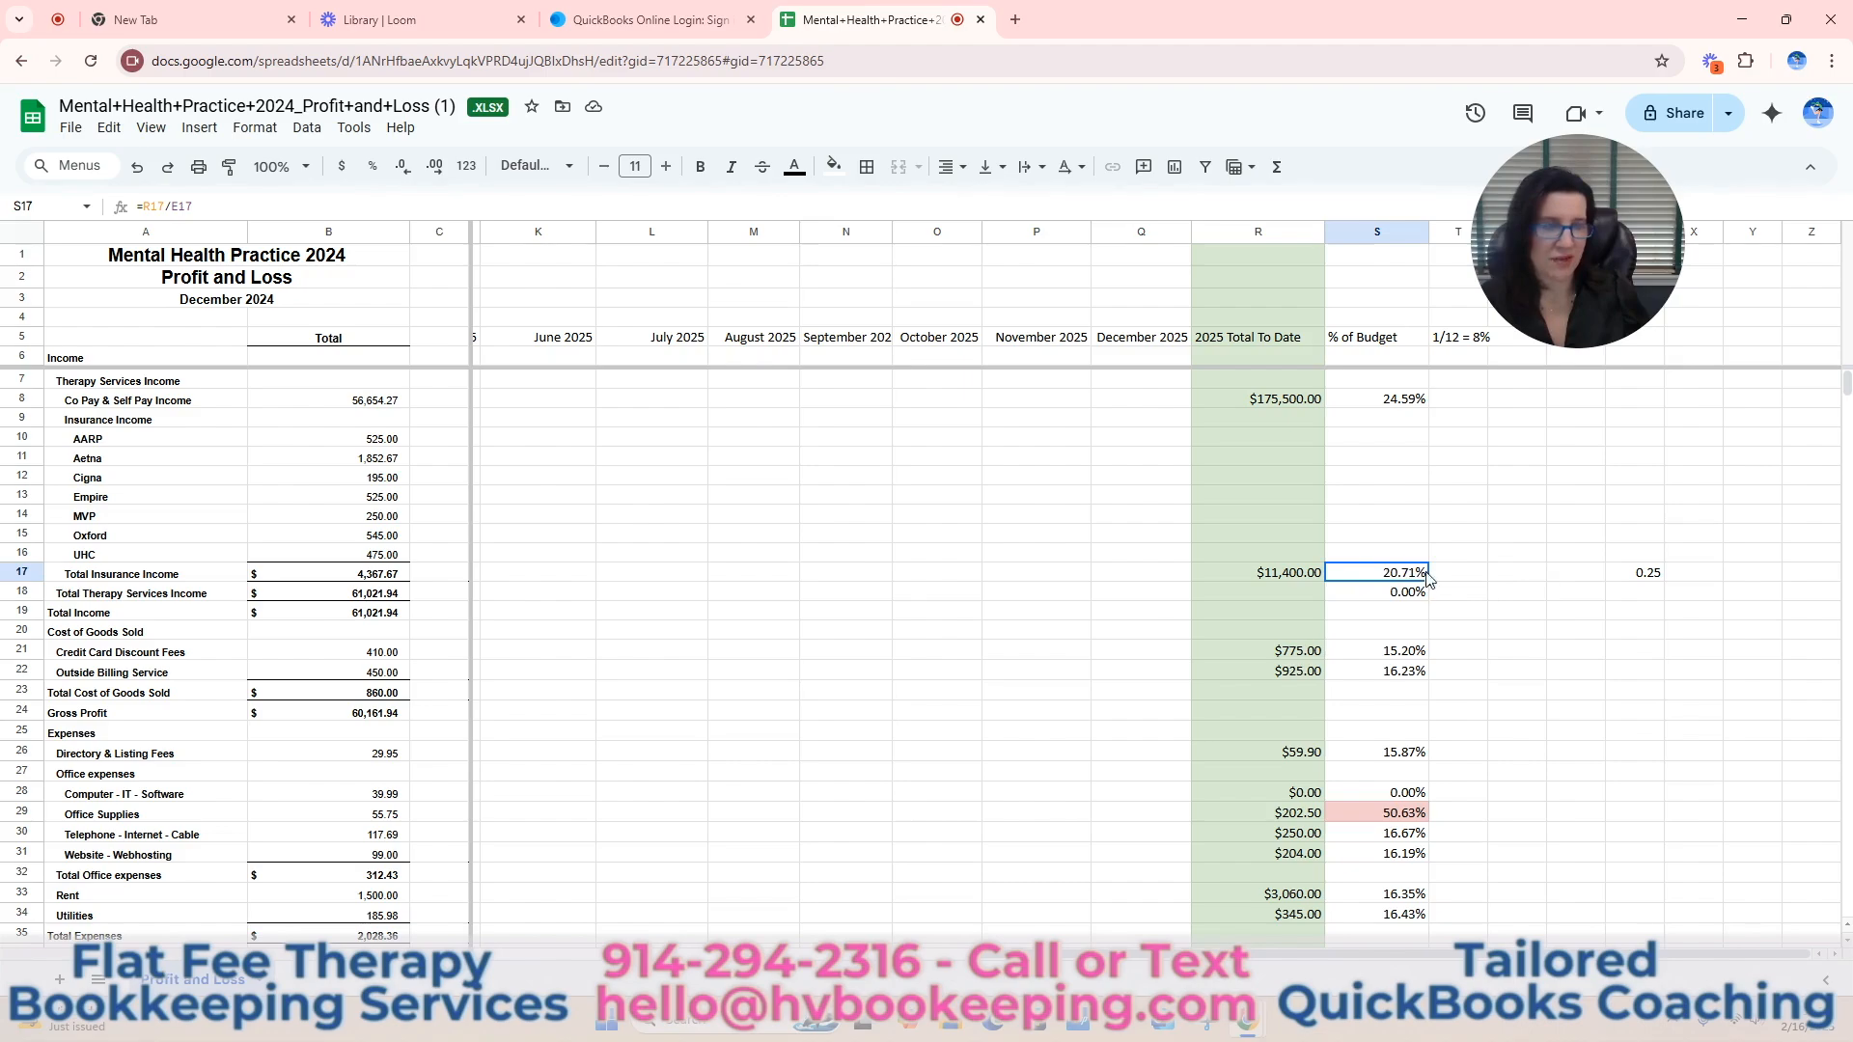
pyautogui.click(1646, 575)
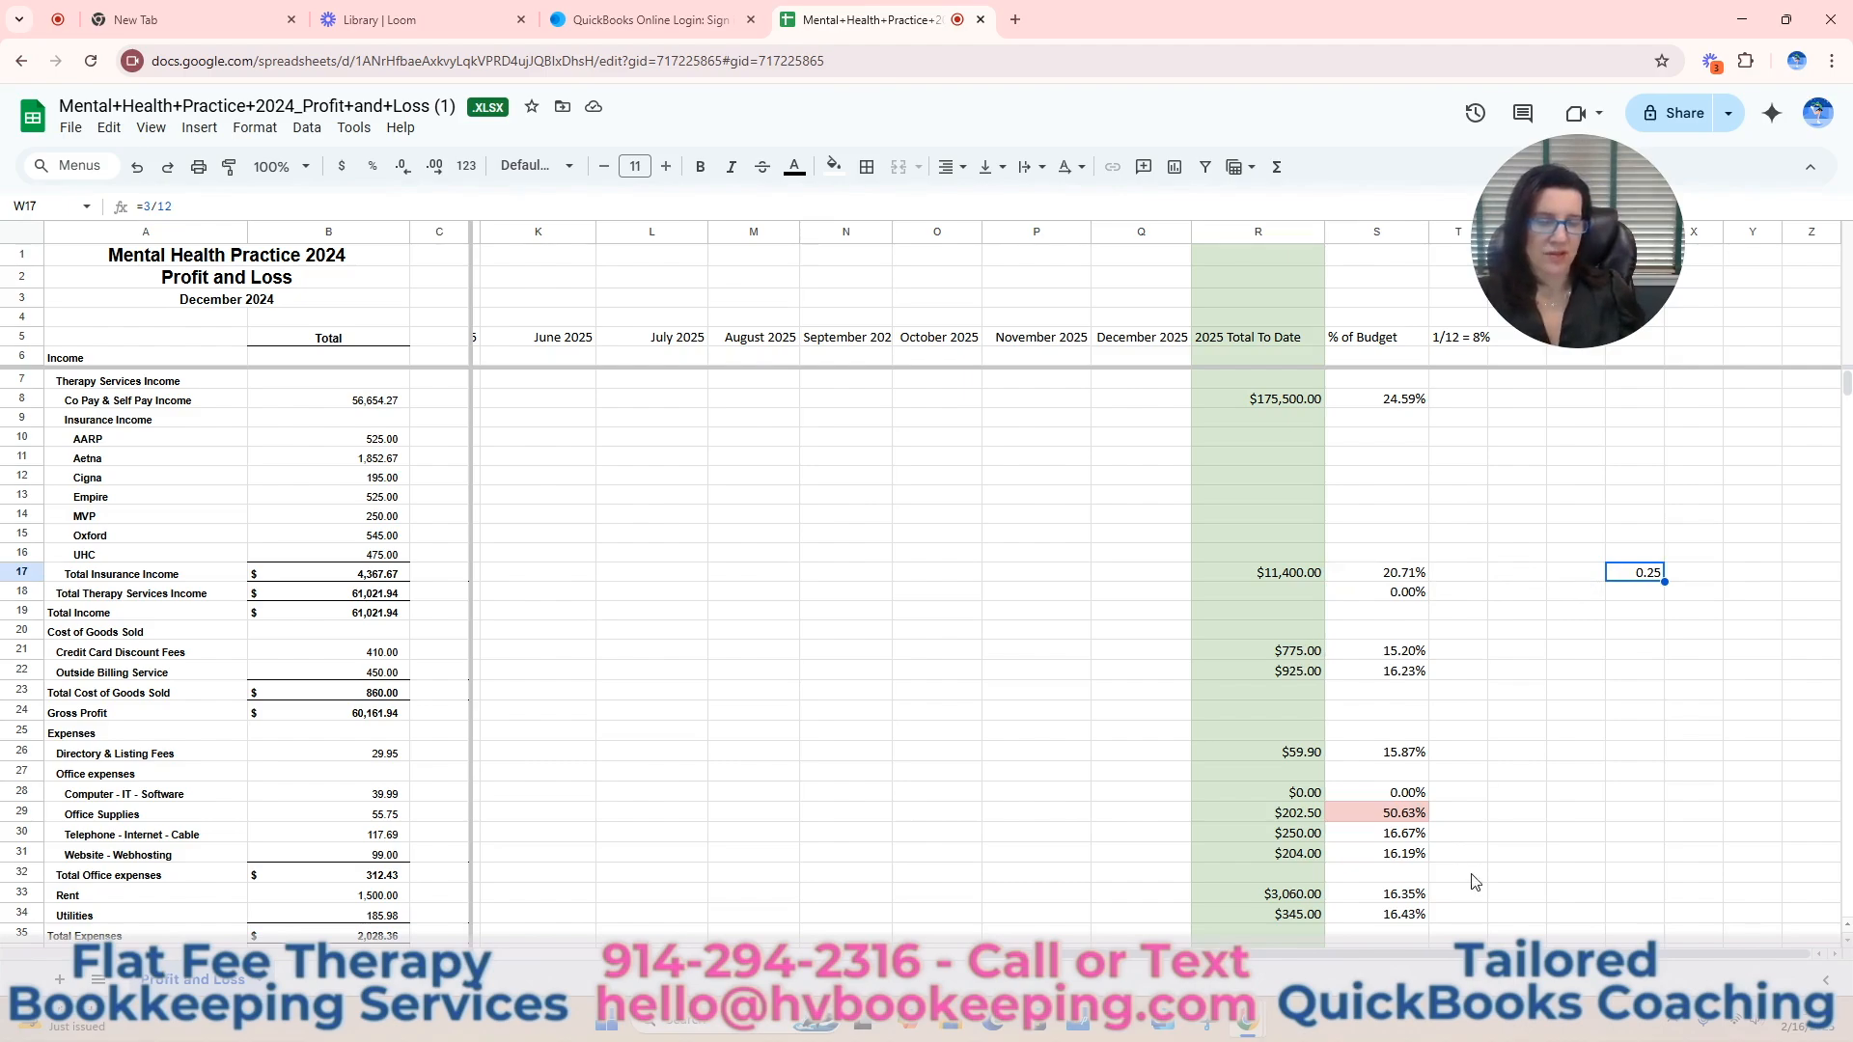
pyautogui.moveTo(1430, 954); pyautogui.dragTo(929, 970)
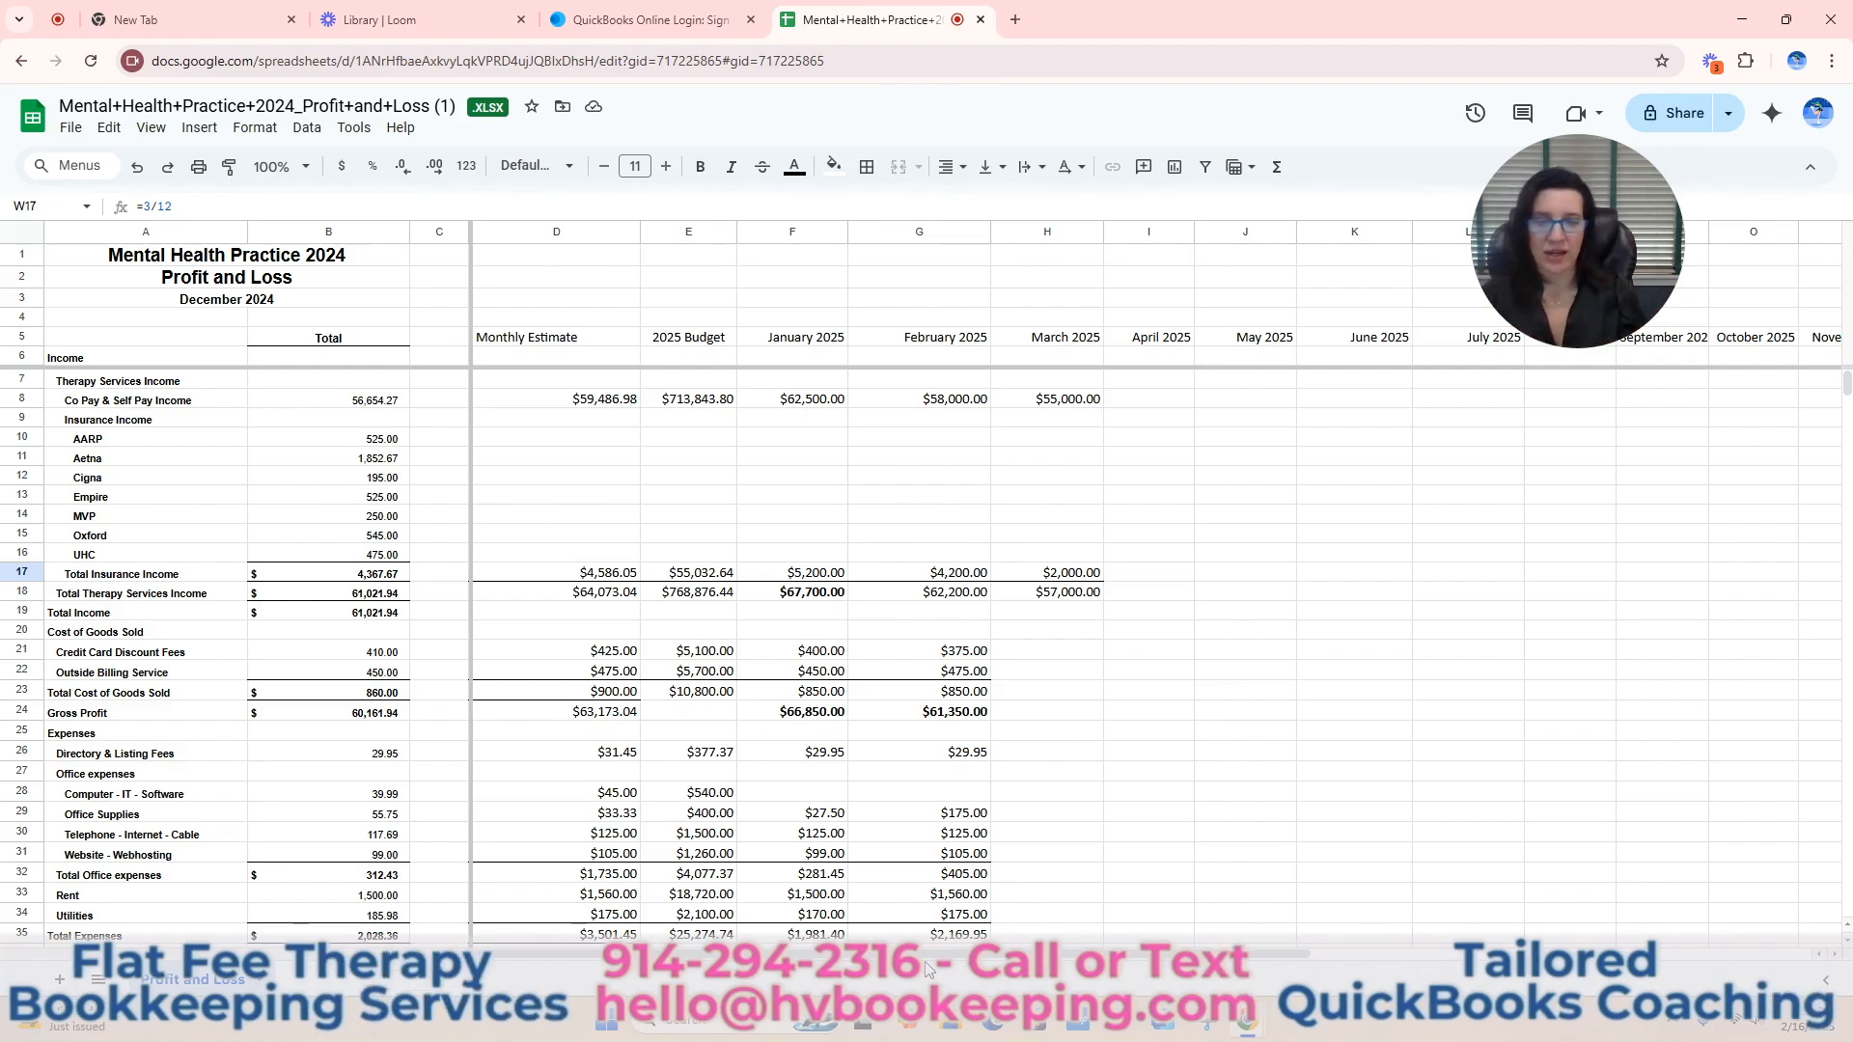
pyautogui.click(368, 597)
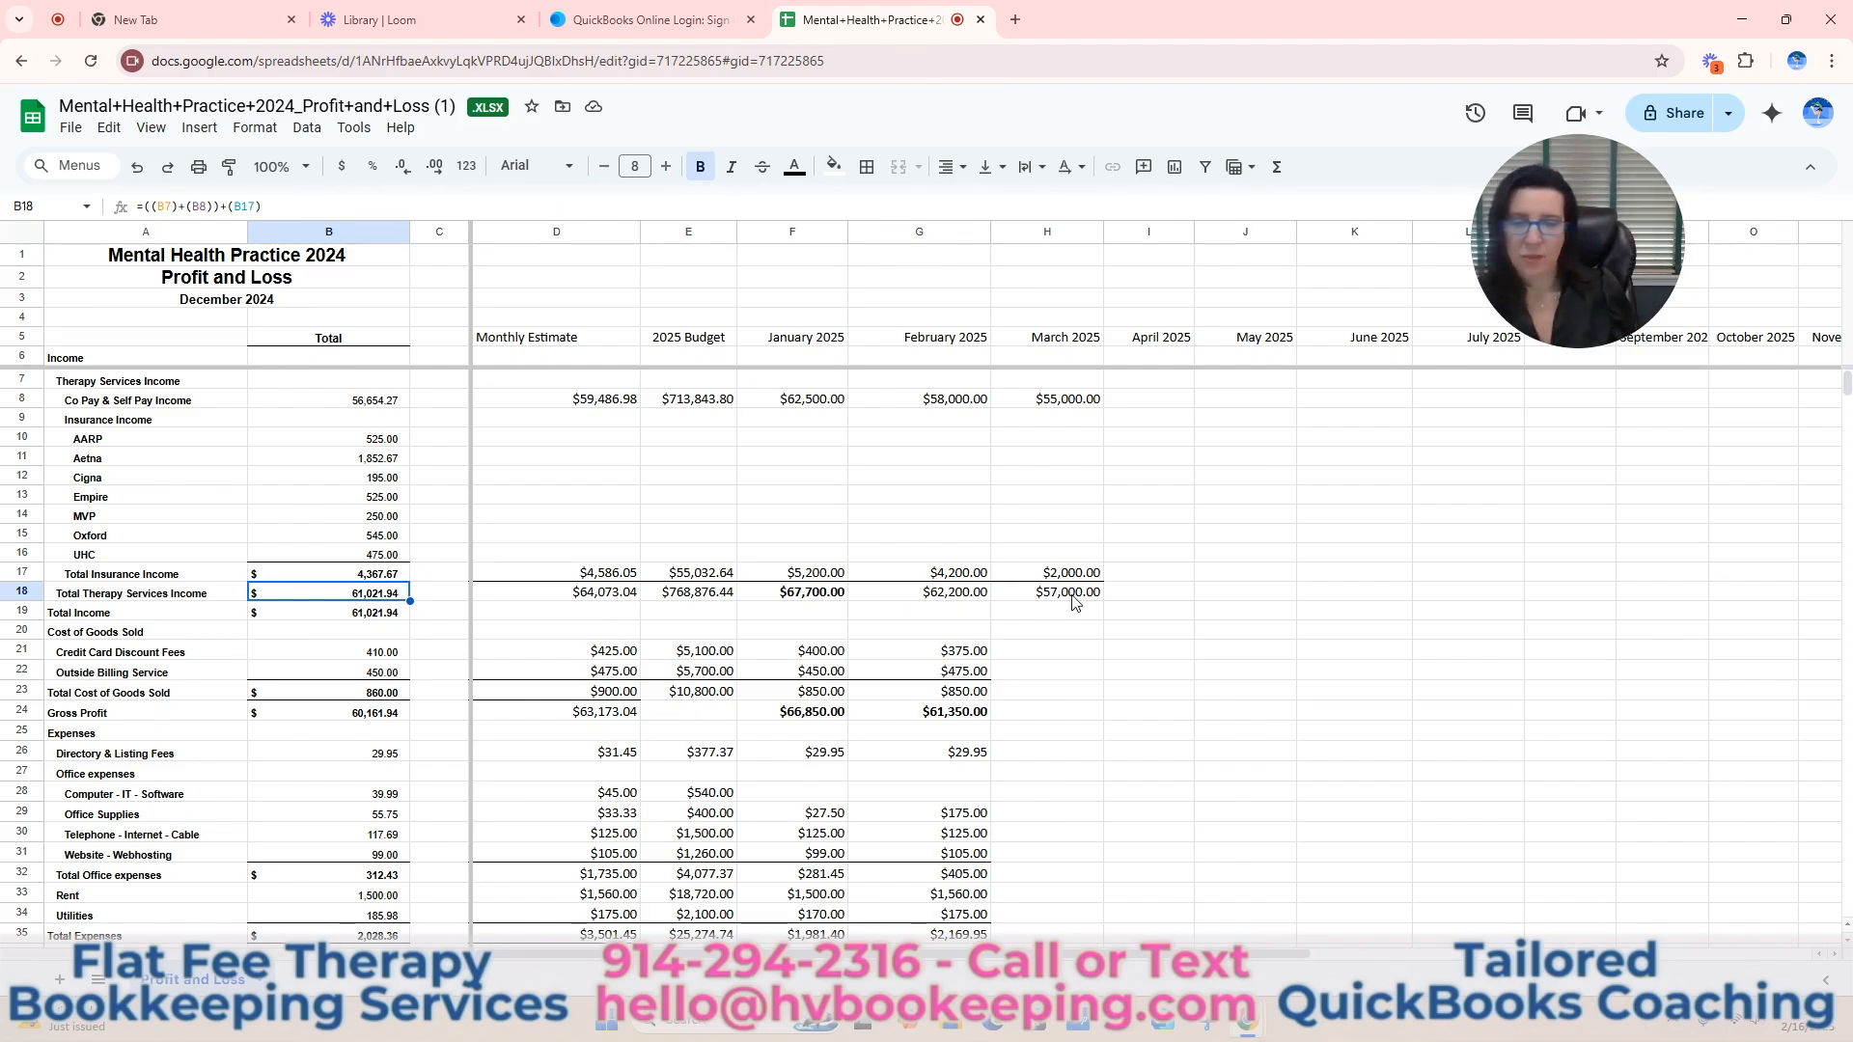
pyautogui.click(617, 603)
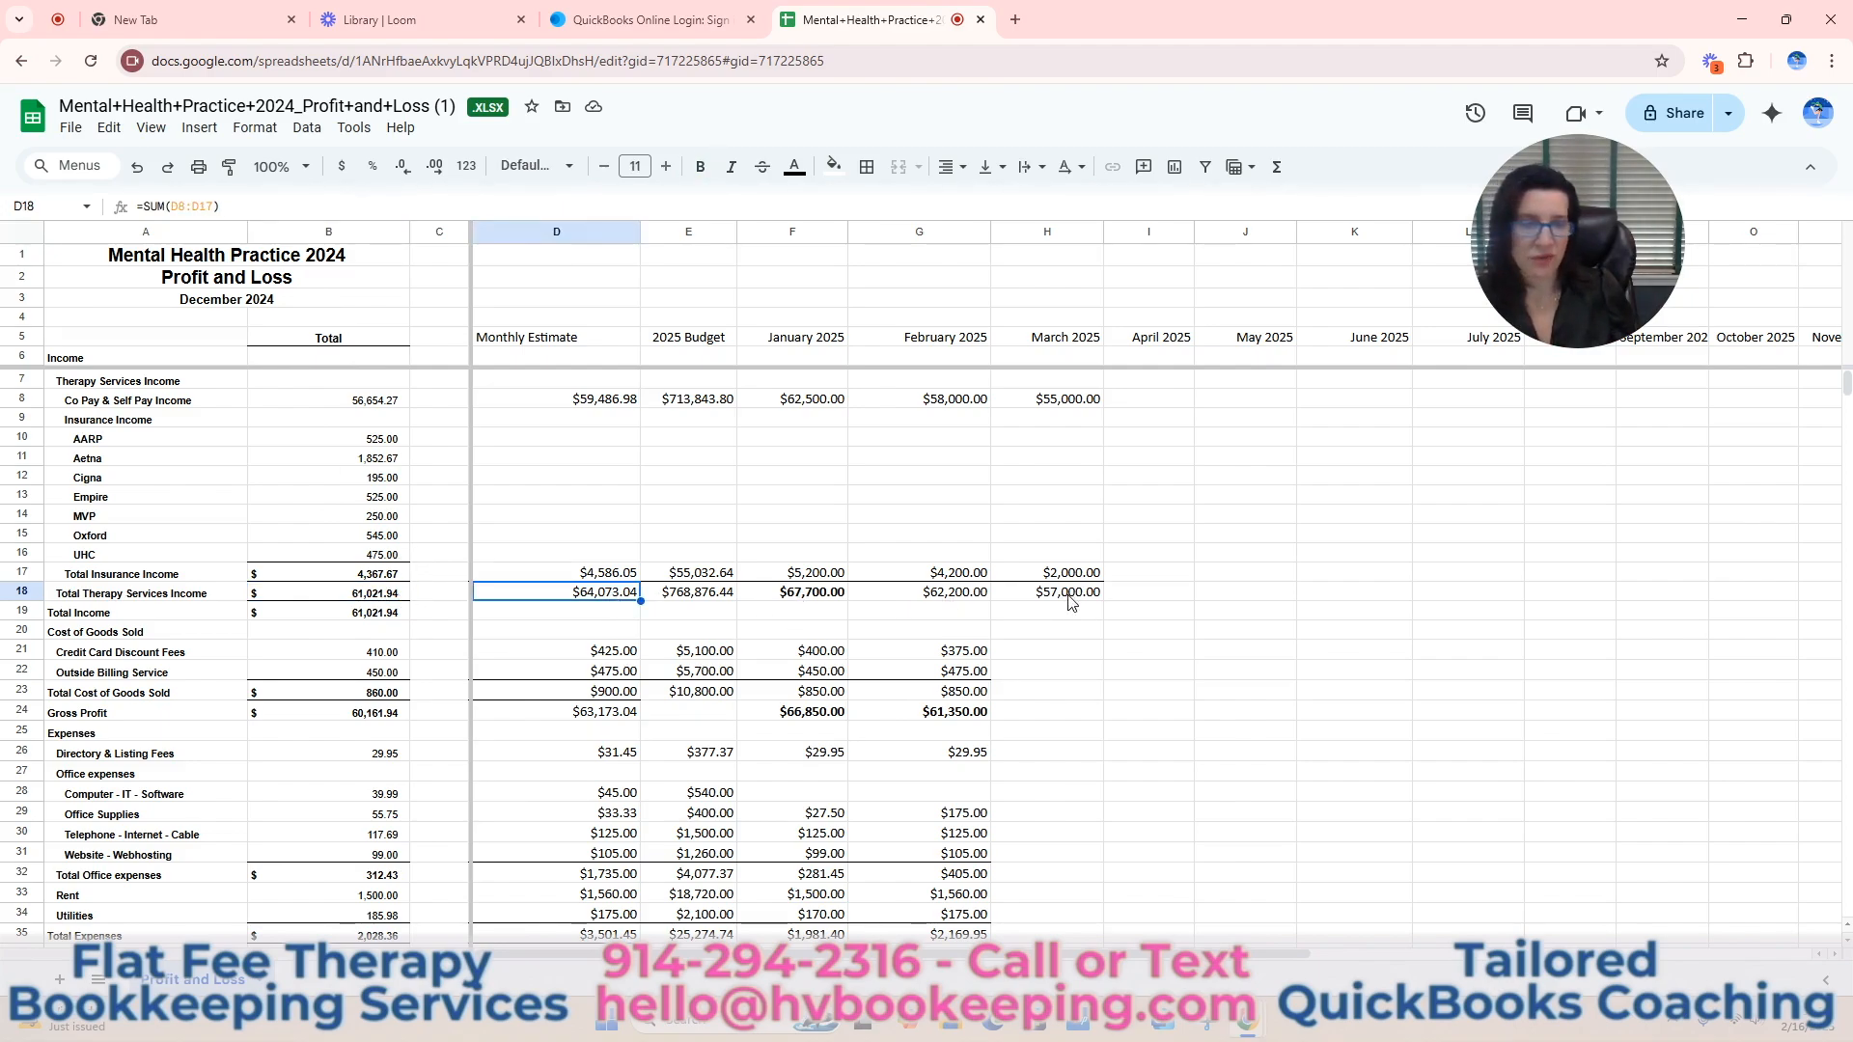
pyautogui.click(1071, 600)
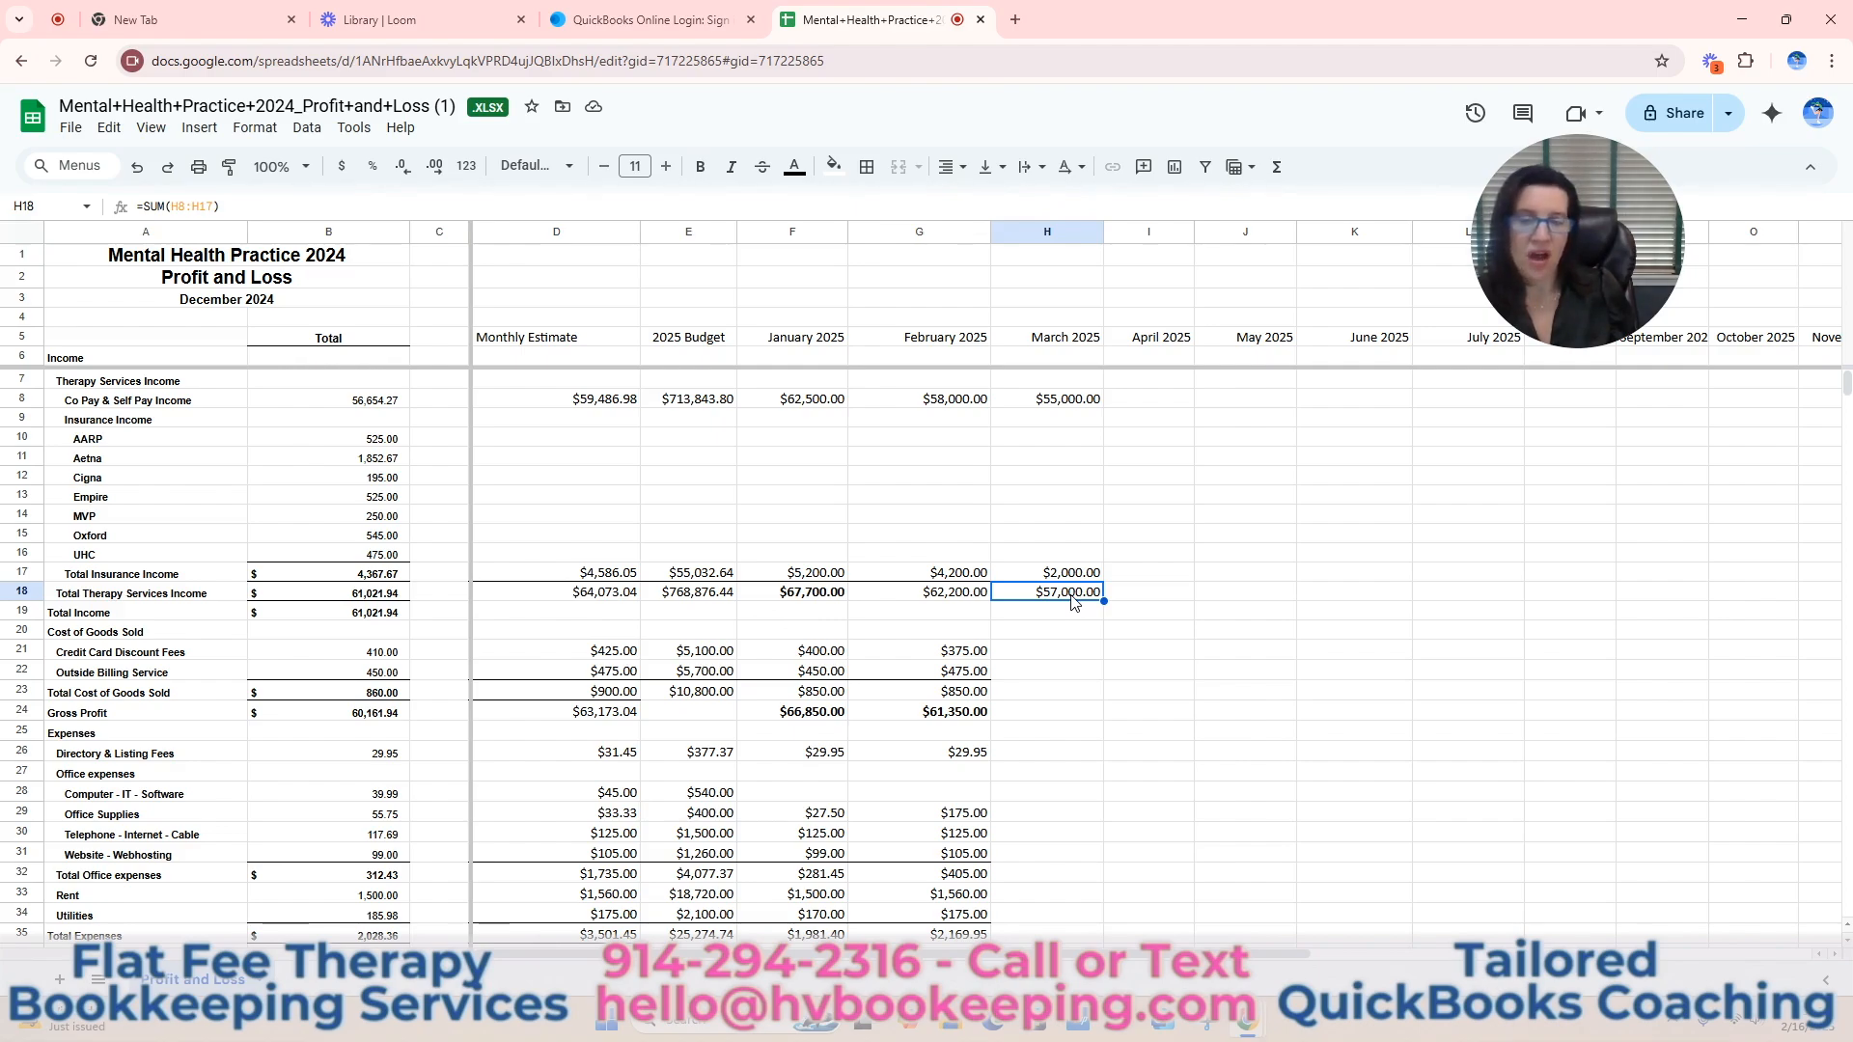
pyautogui.click(961, 597)
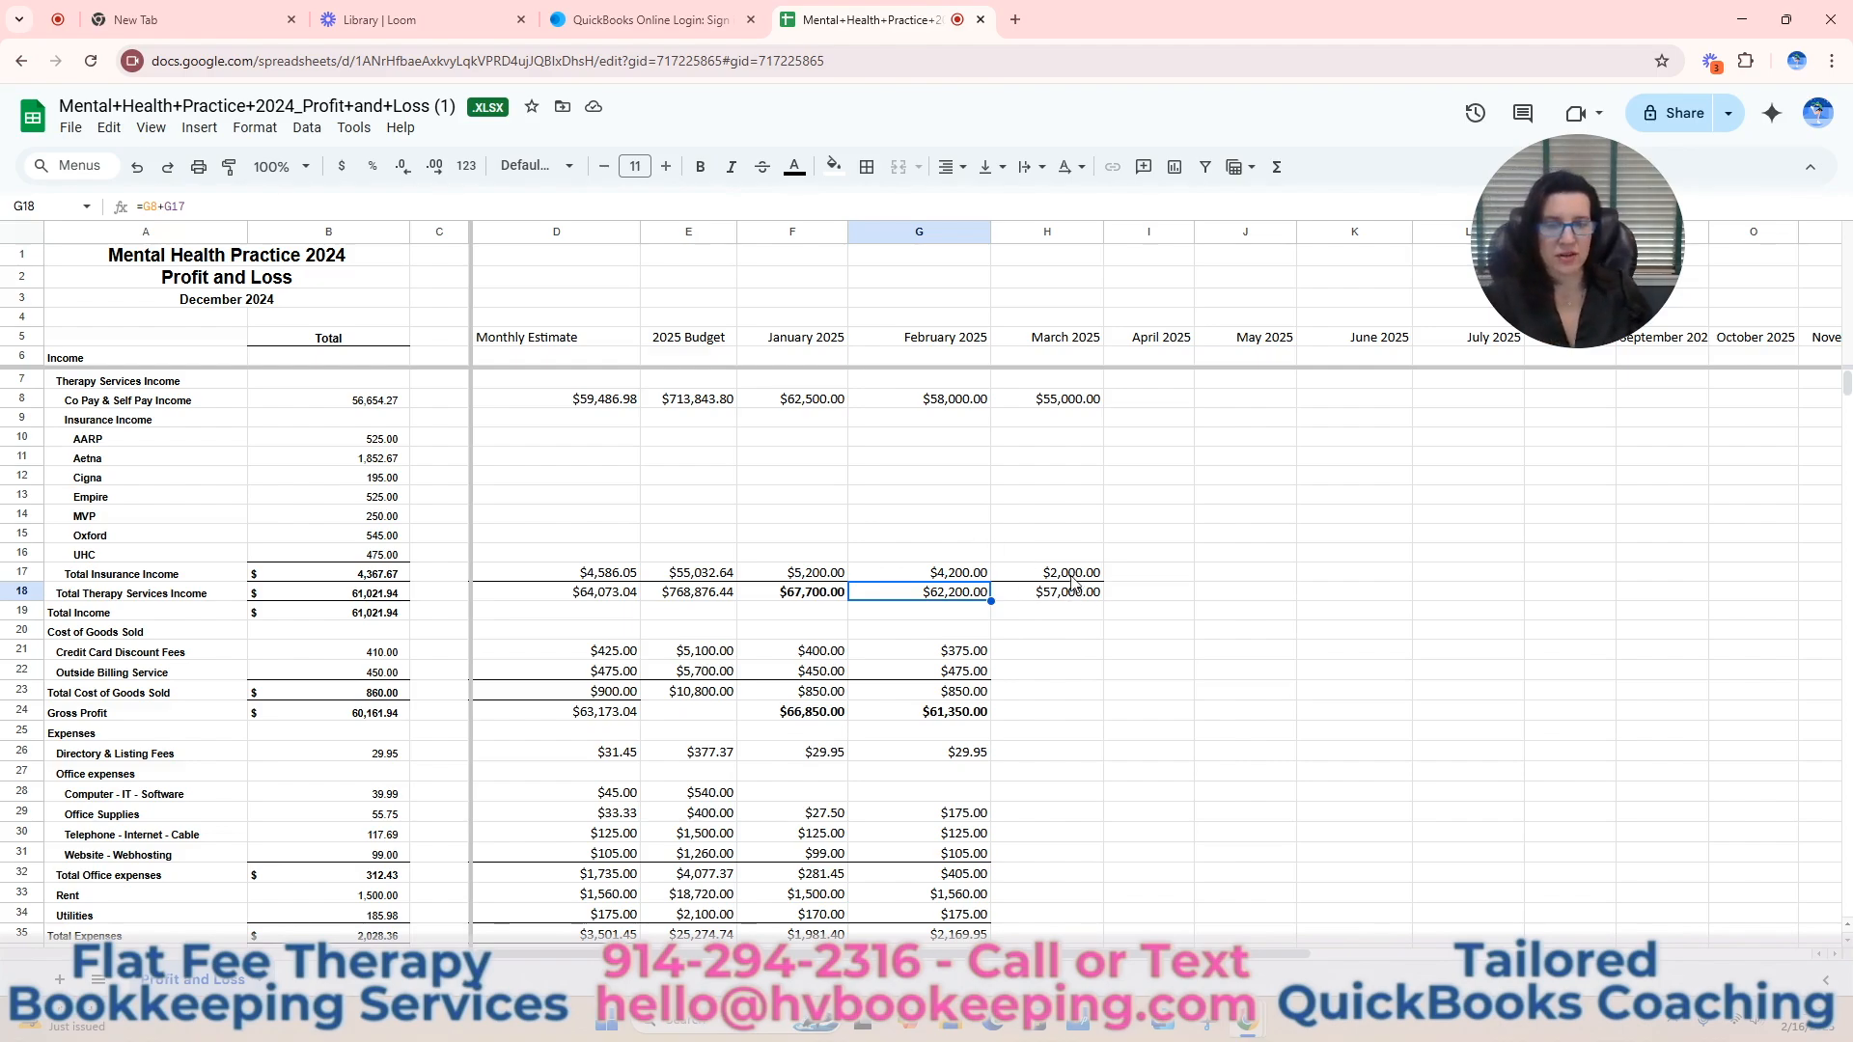
# Review the monthly figures down to Net Income, and check the 2025 Total To Date and % of Budget for Co Pay & Self Pay Income.
pyautogui.scroll(-1, 1116, 613)
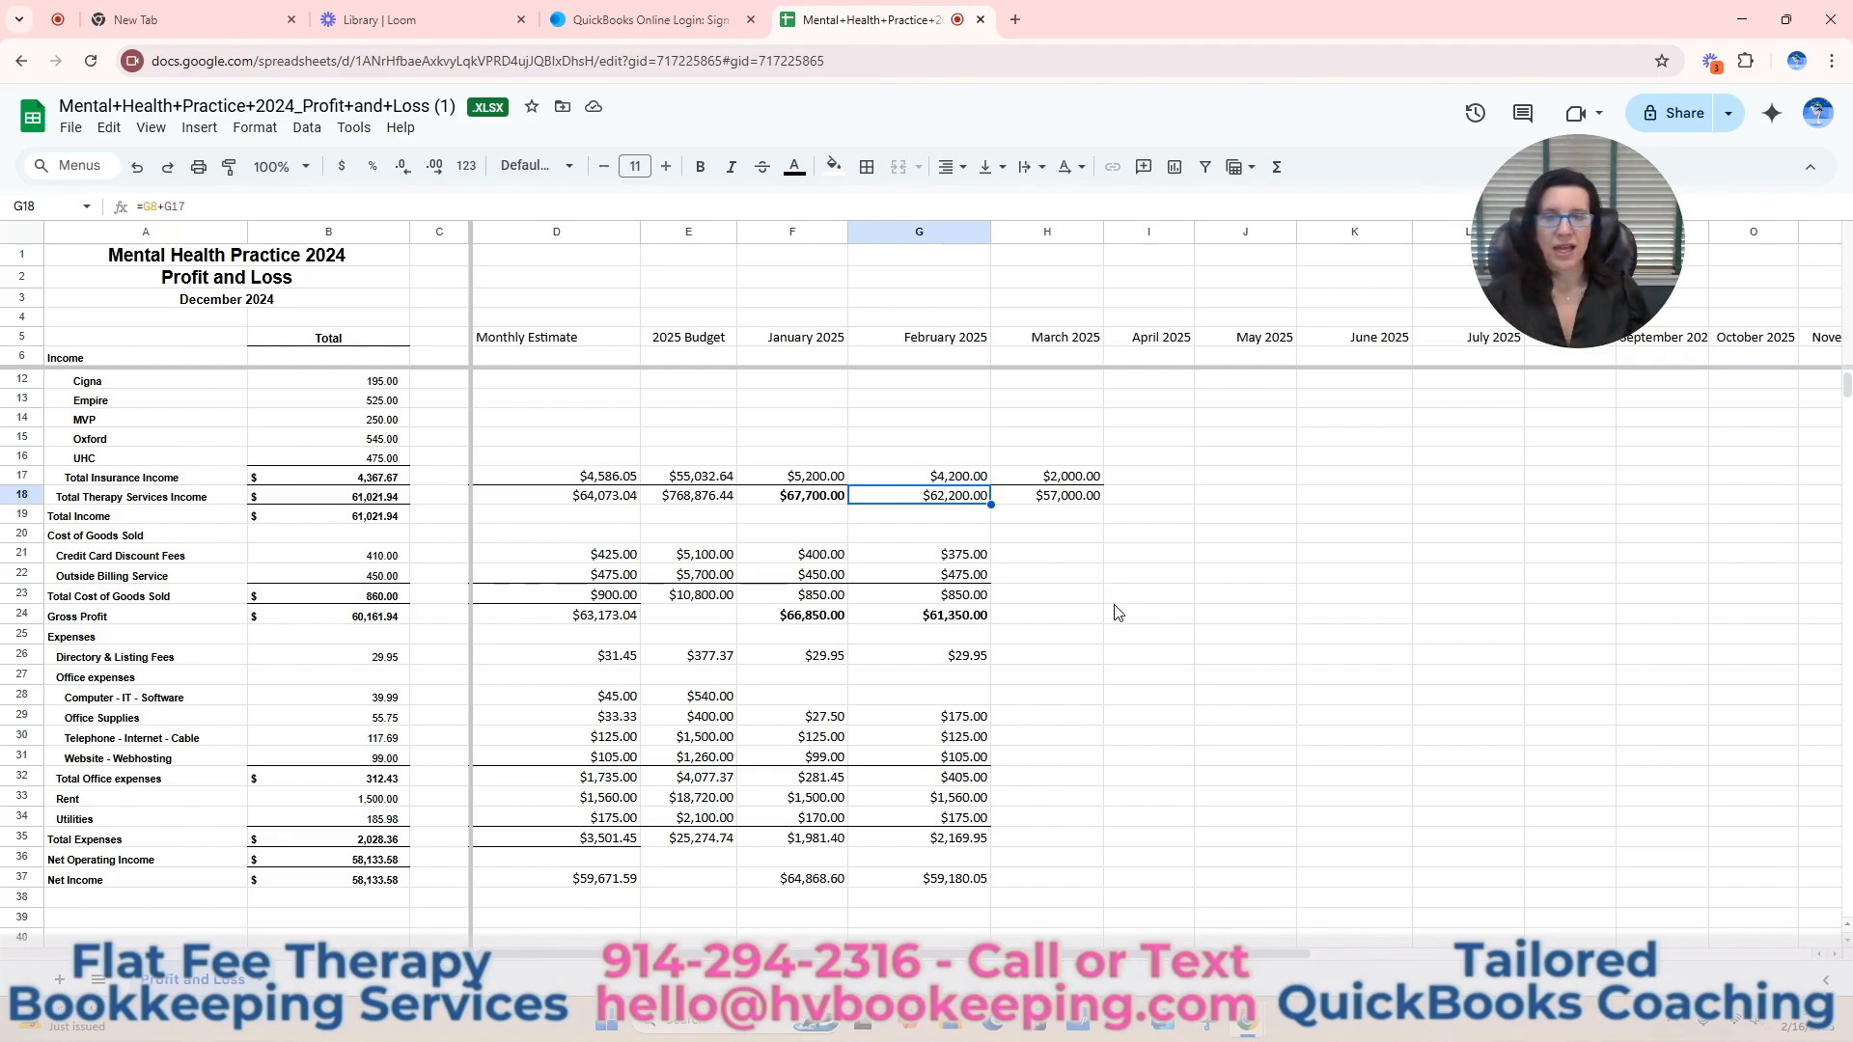
pyautogui.scroll(-3, 1052, 695)
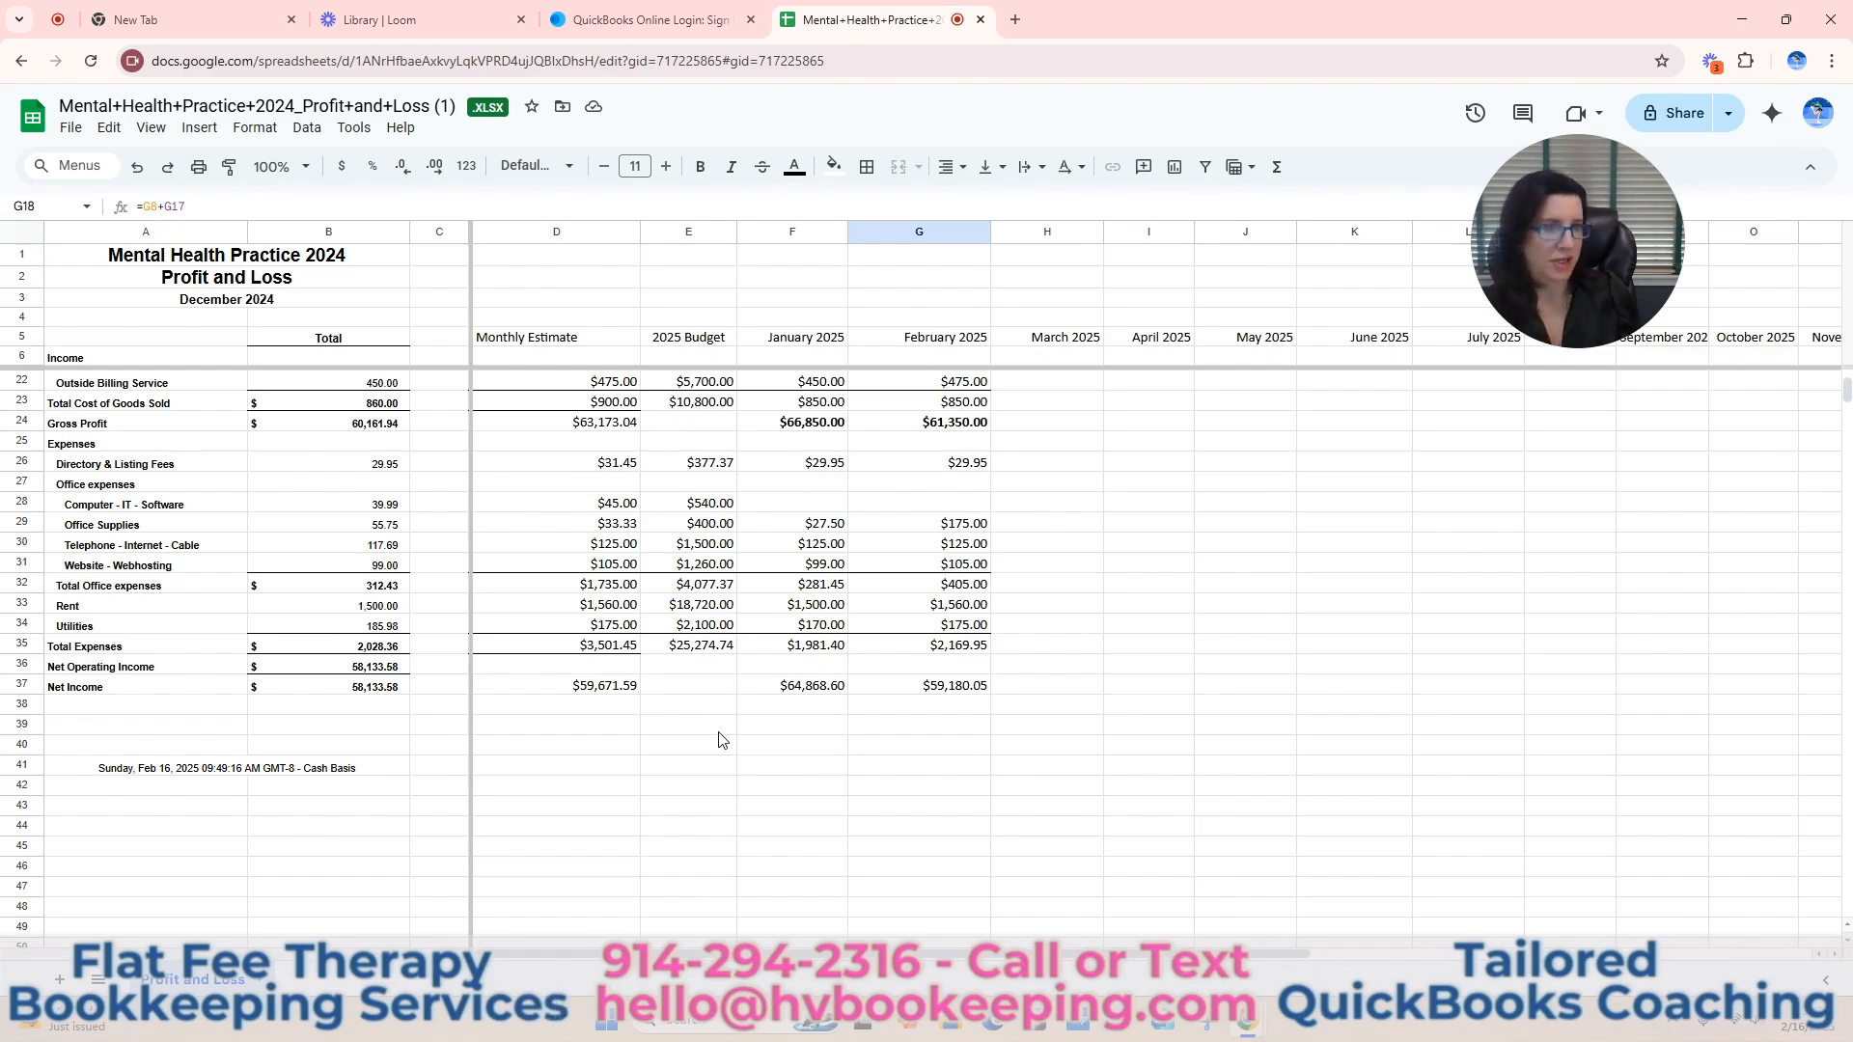
pyautogui.scroll(5, 738, 748)
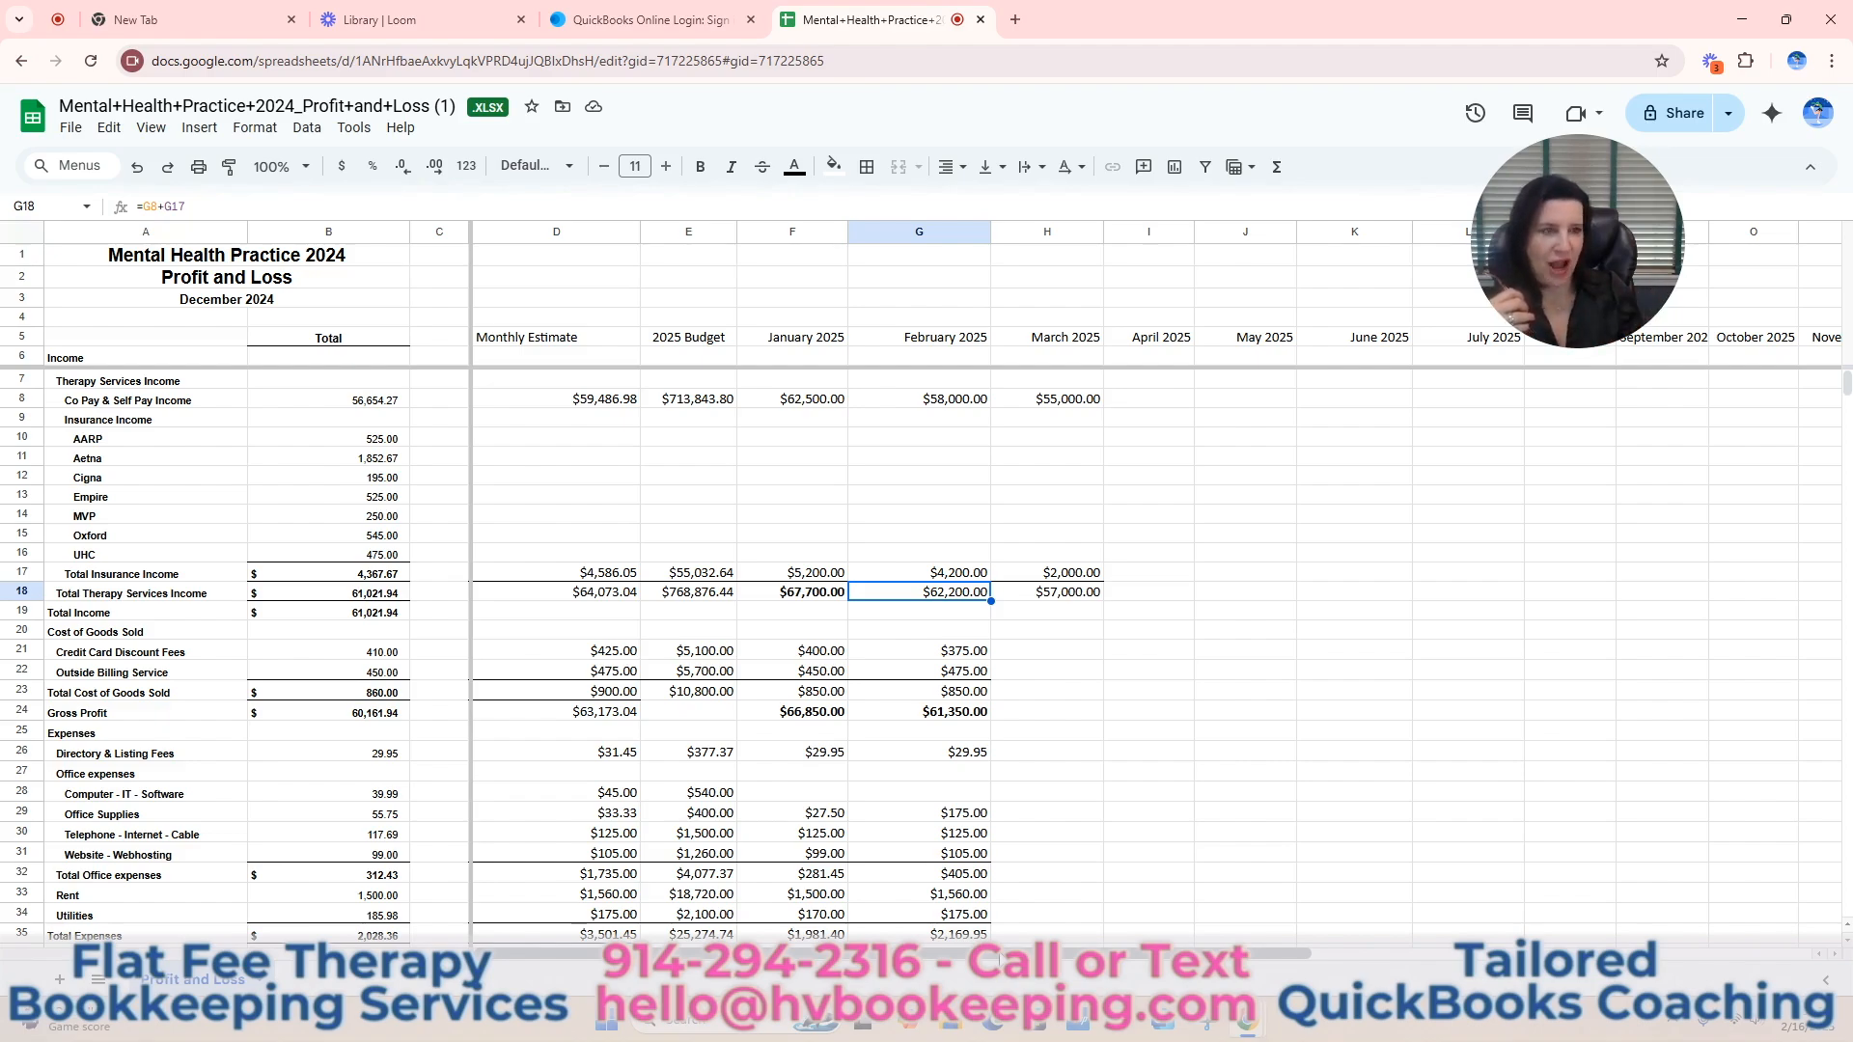
pyautogui.moveTo(1000, 956); pyautogui.dragTo(1524, 953)
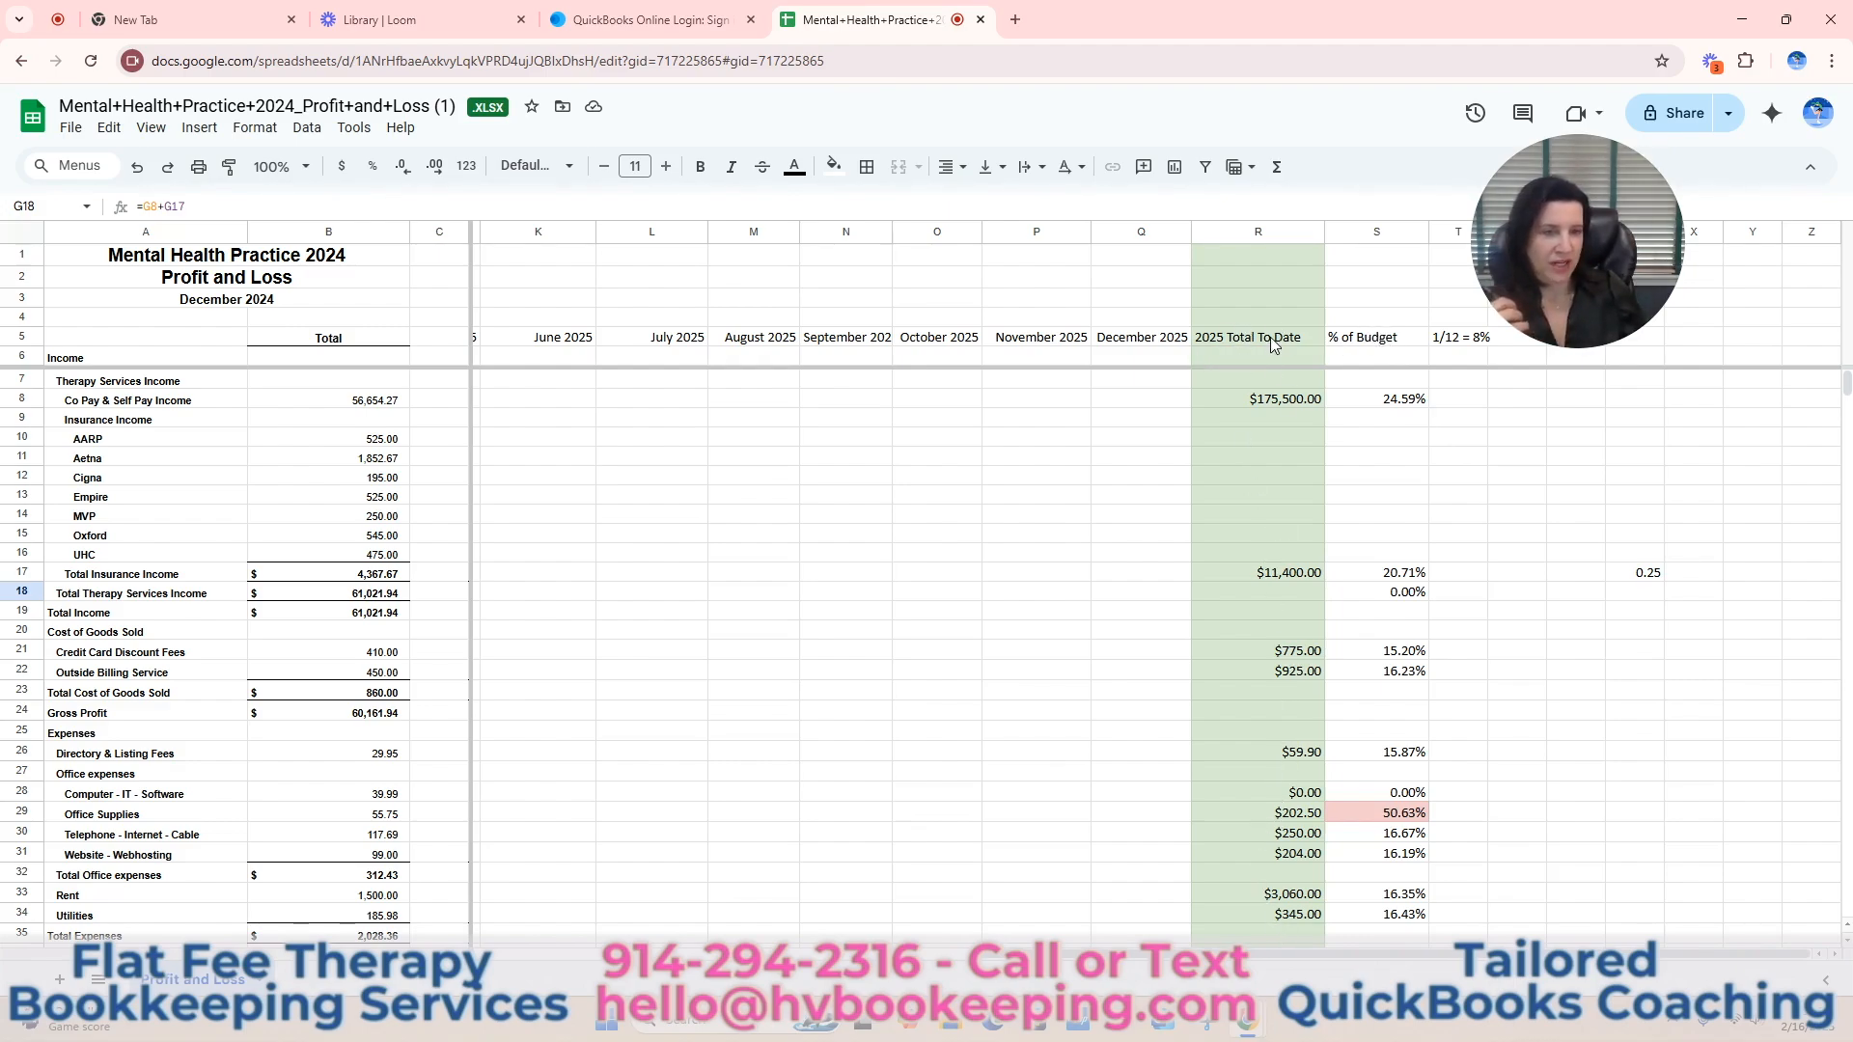
pyautogui.click(1279, 398)
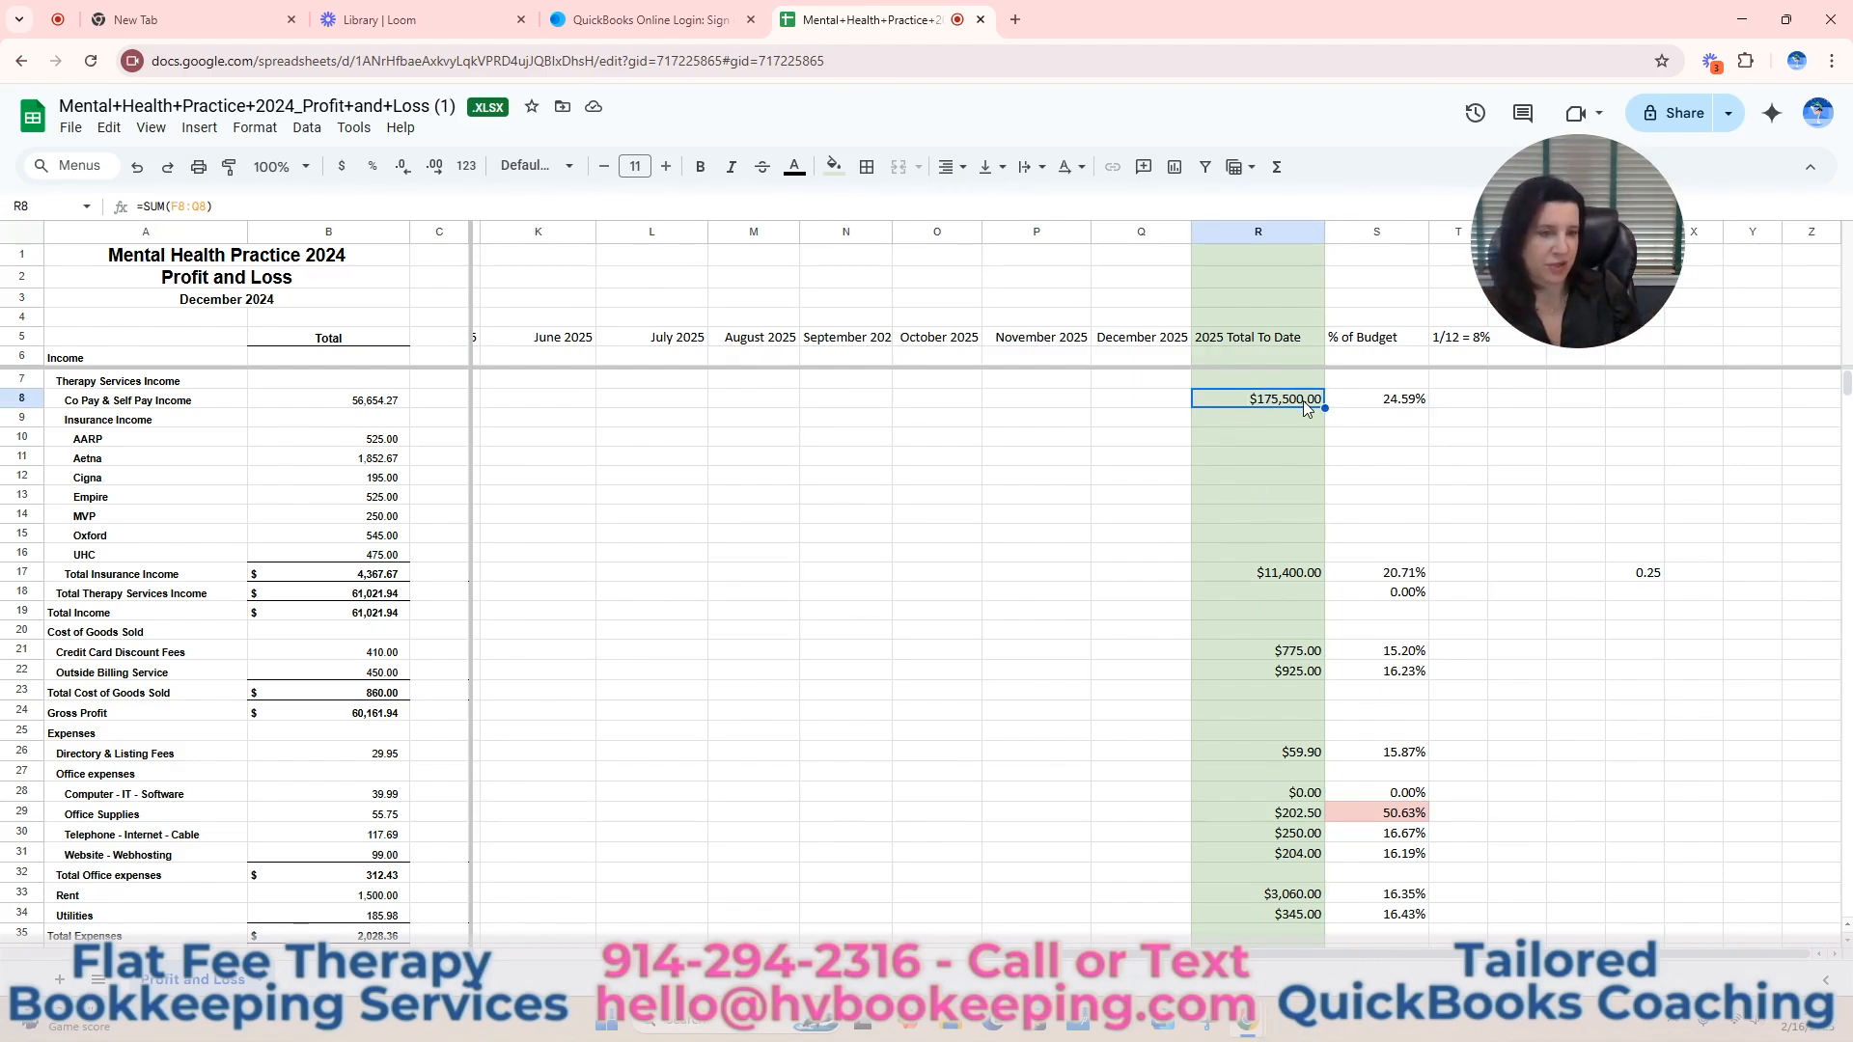
pyautogui.click(1382, 404)
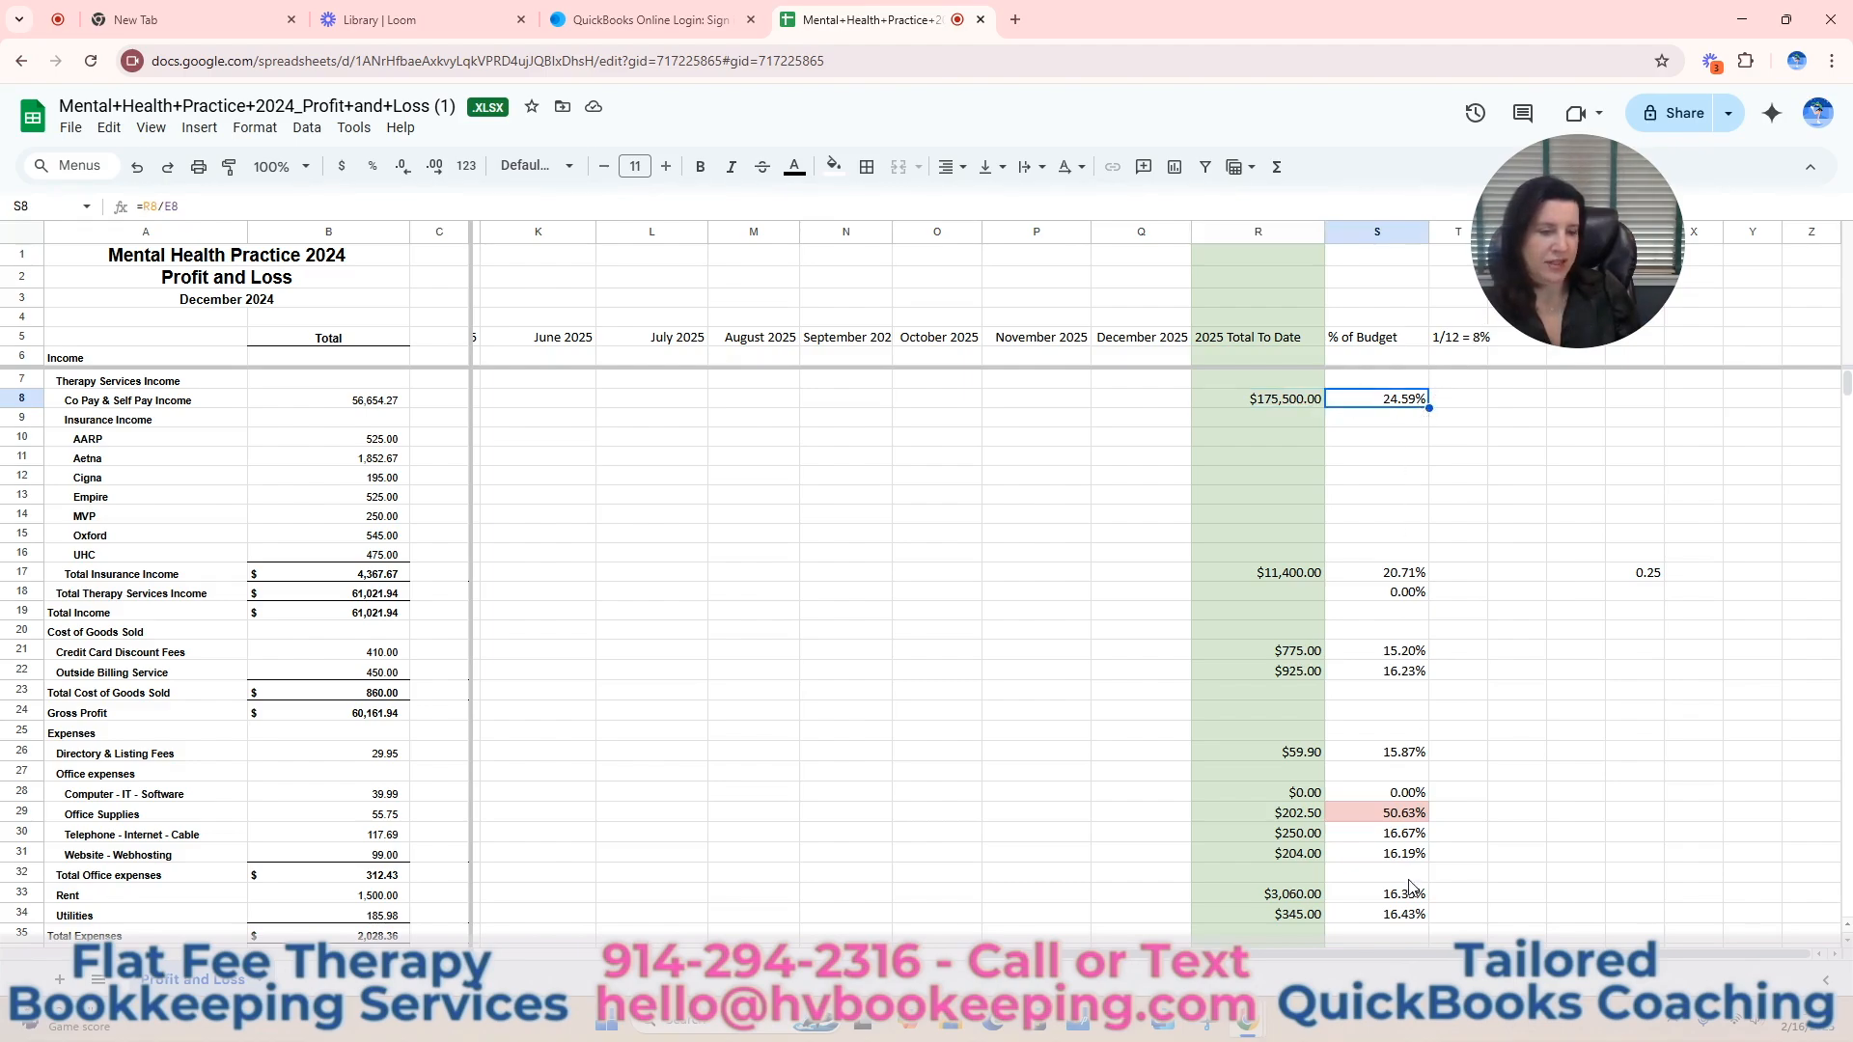
pyautogui.scroll(-3, 1411, 888)
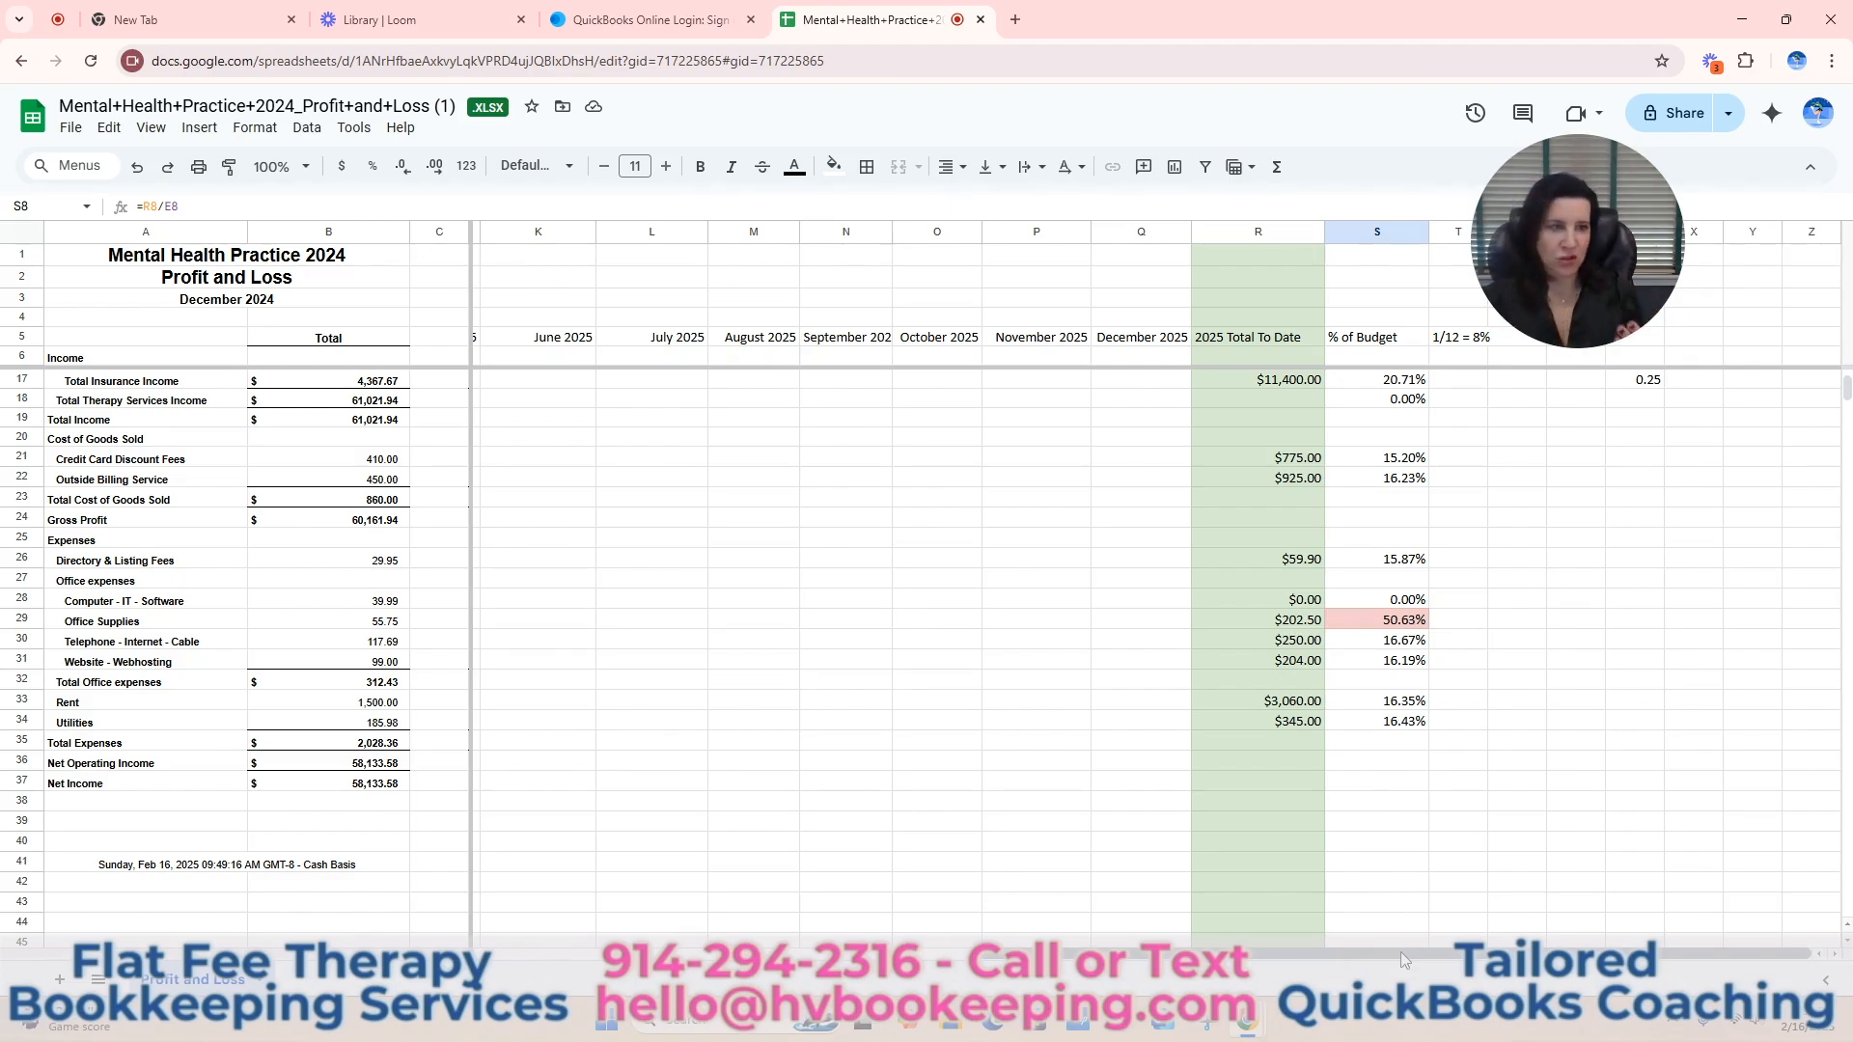
# Compare the 2025 Budget column with the 2025 Total To Date and % of Budget columns across the income and expense rows.
pyautogui.moveTo(1399, 952); pyautogui.dragTo(811, 952)
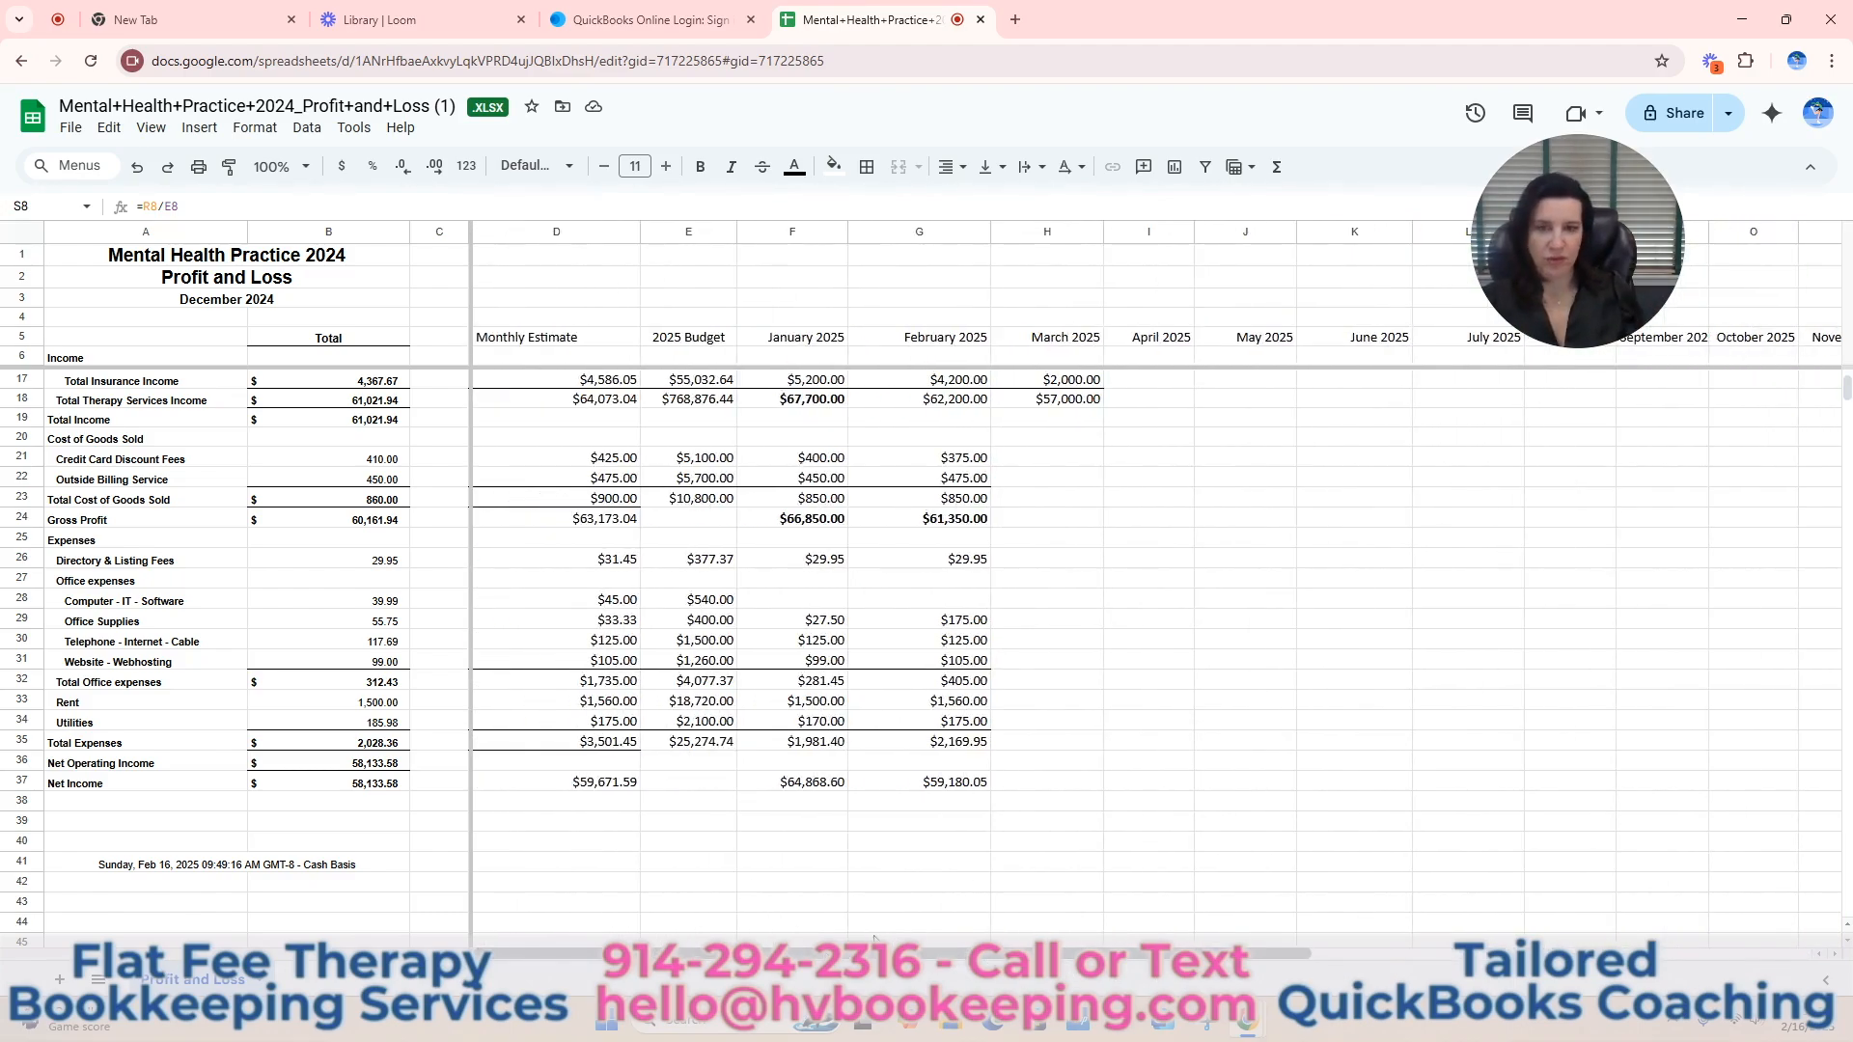
pyautogui.scroll(3, 1110, 730)
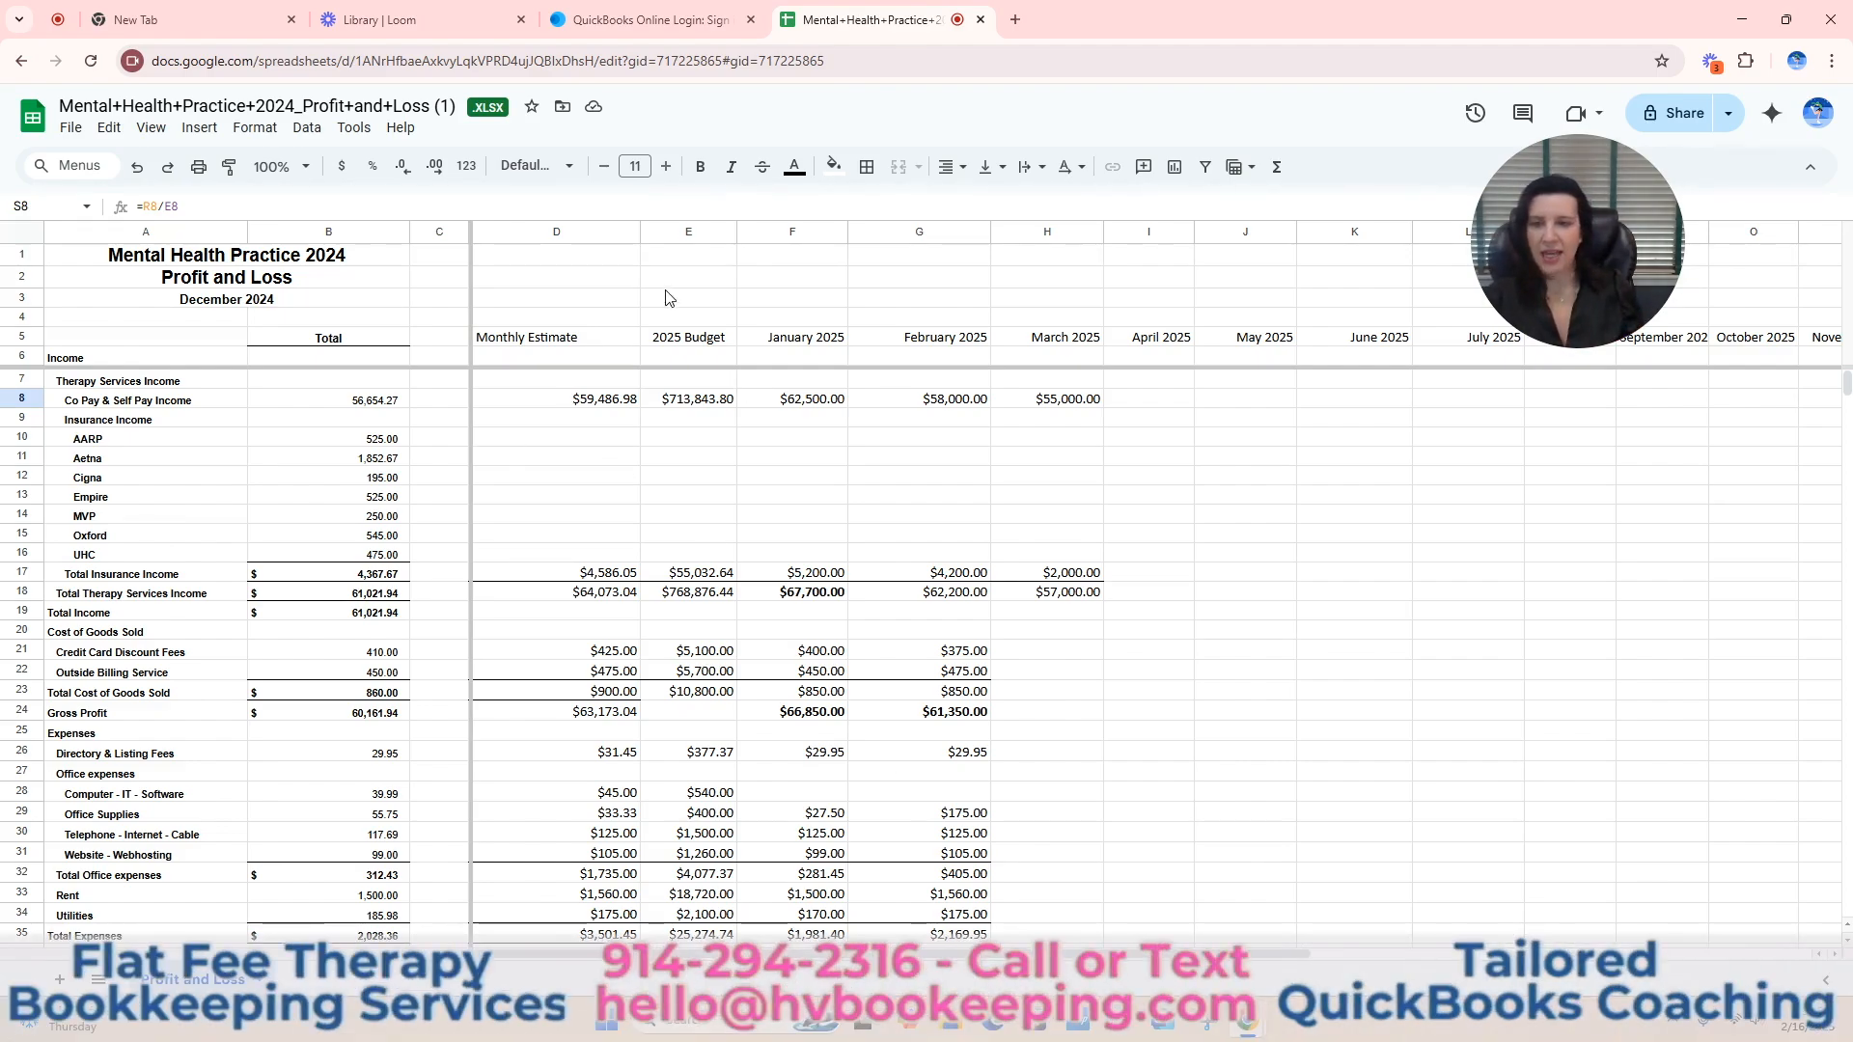
pyautogui.click(688, 233)
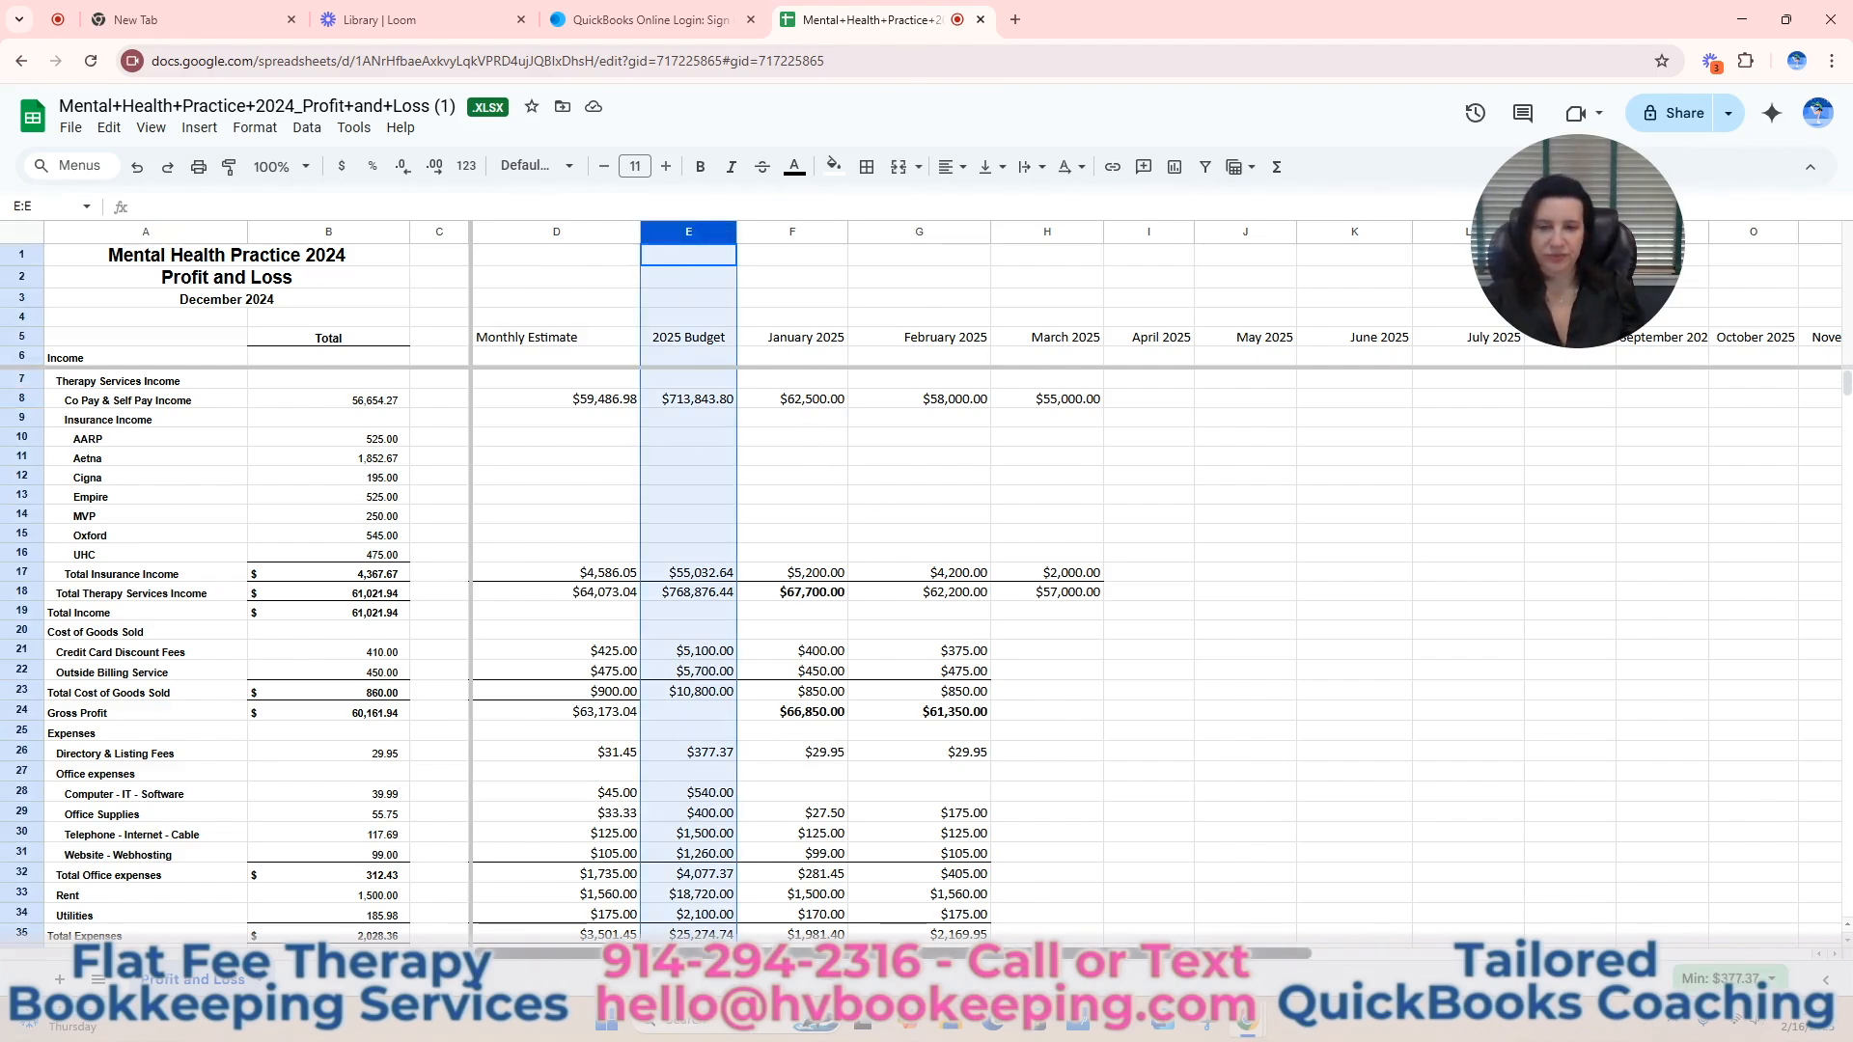
pyautogui.moveTo(844, 953); pyautogui.dragTo(1338, 958)
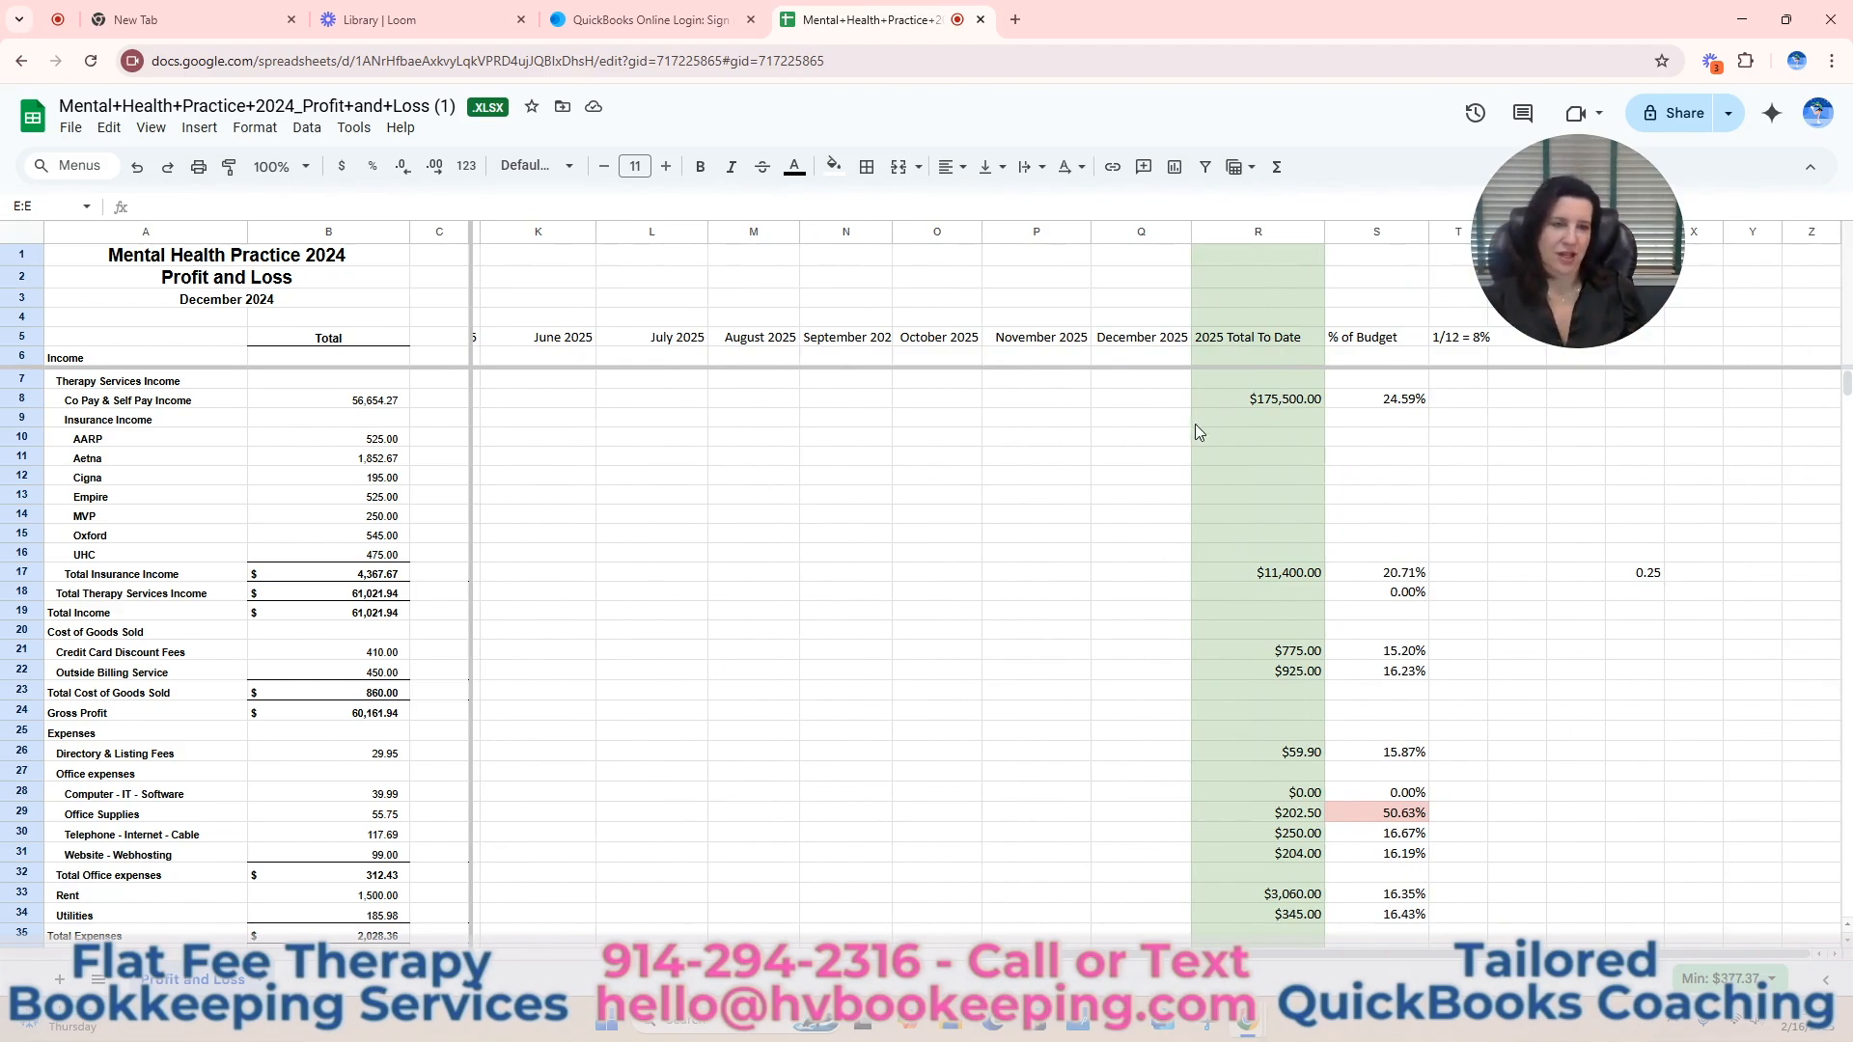
pyautogui.scroll(-3, 1551, 550)
pyautogui.scroll(3, 1551, 559)
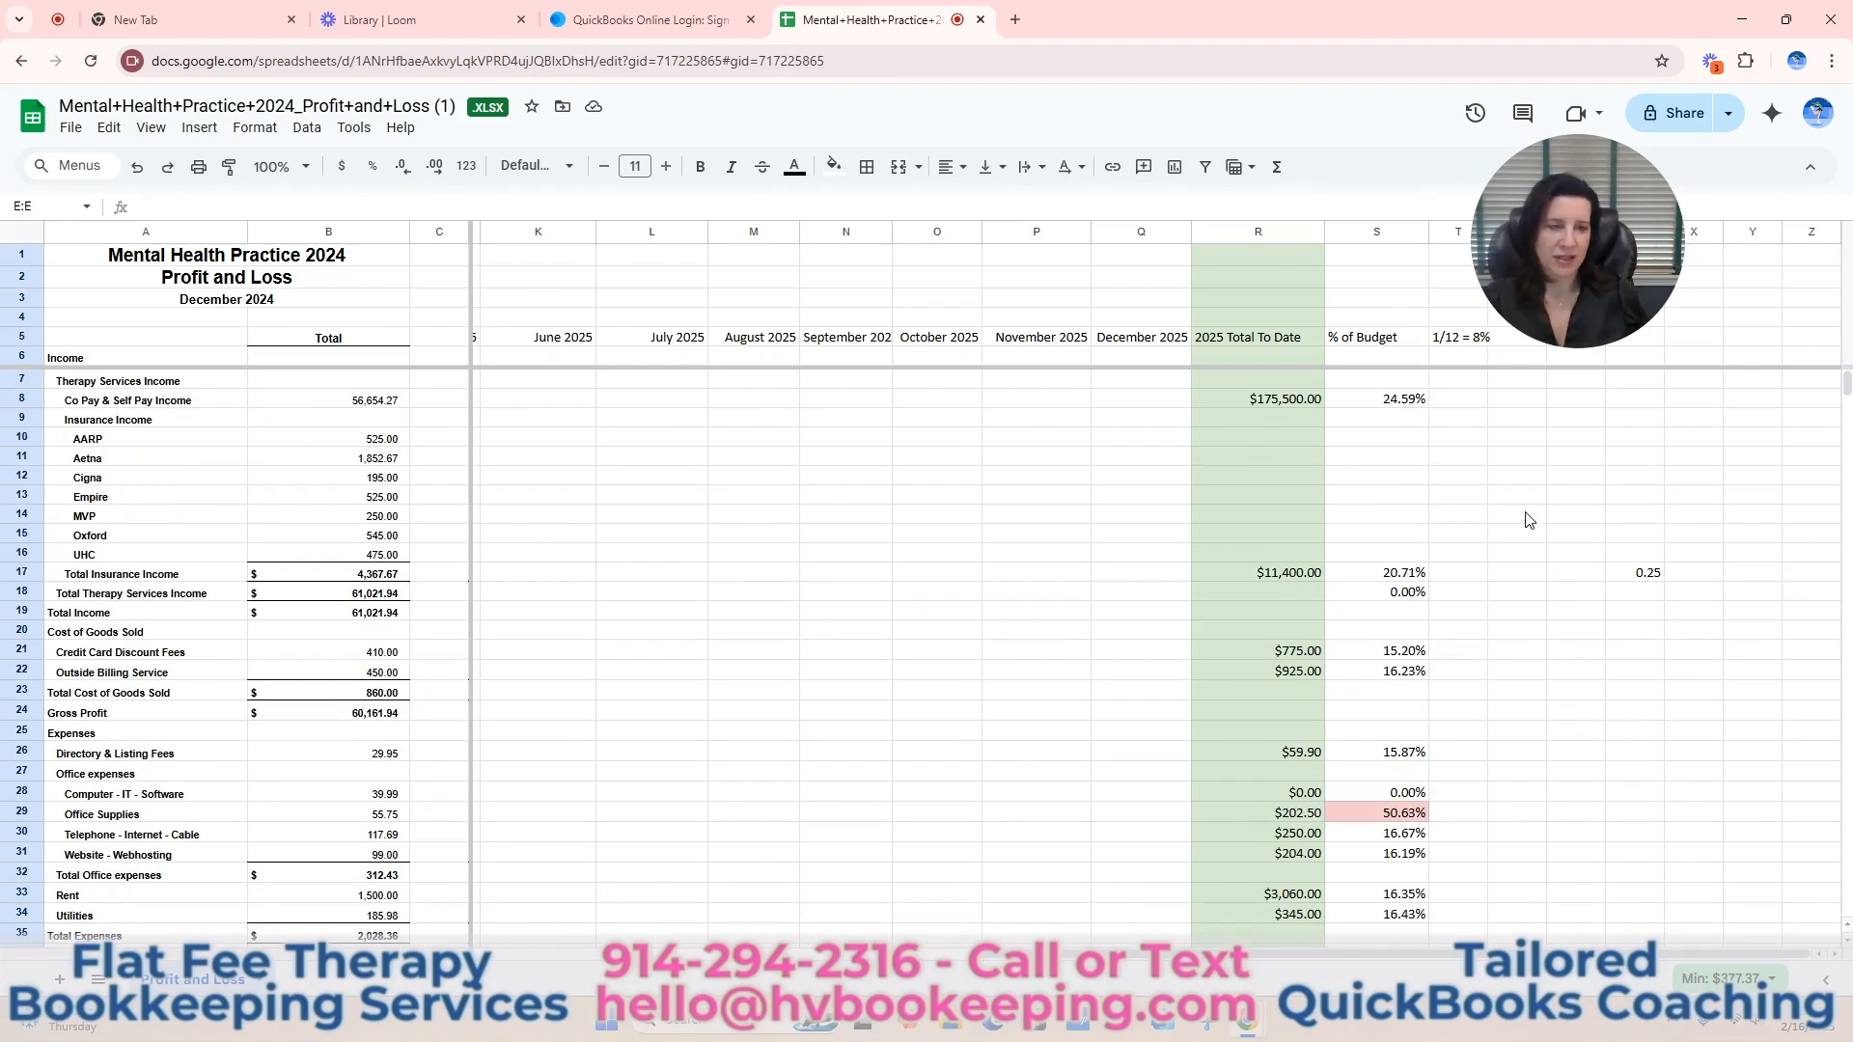